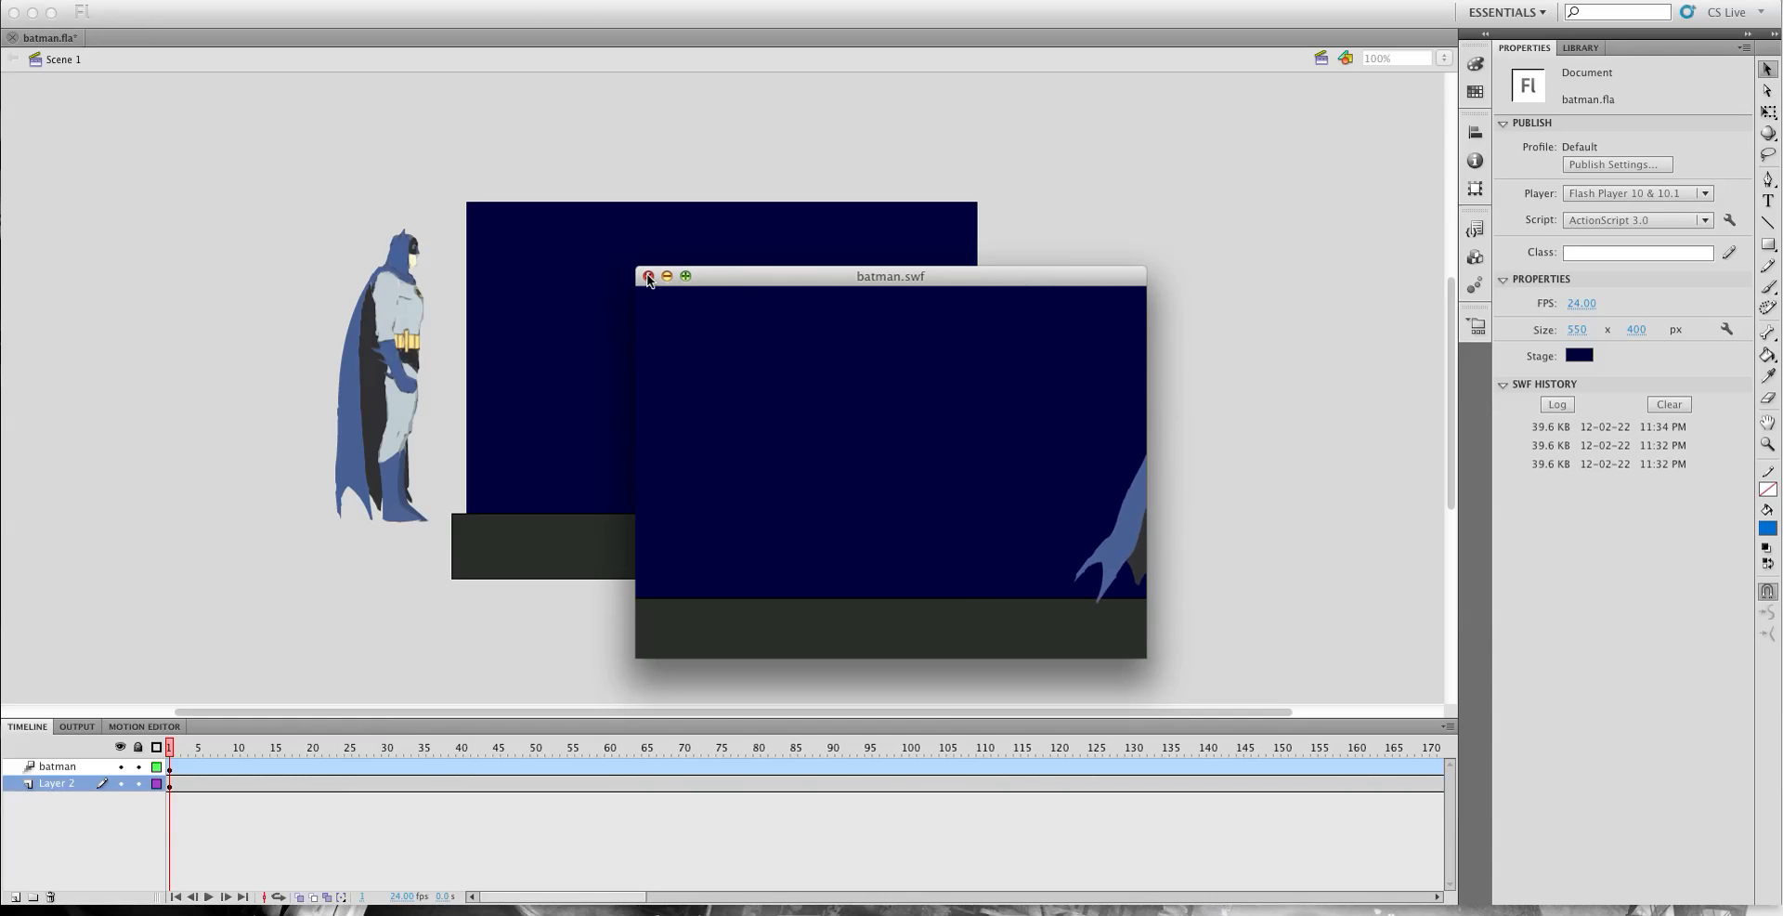
# Close the movie preview and create a new movie clip symbol named batman2 in the library root.
pyautogui.click(649, 276)
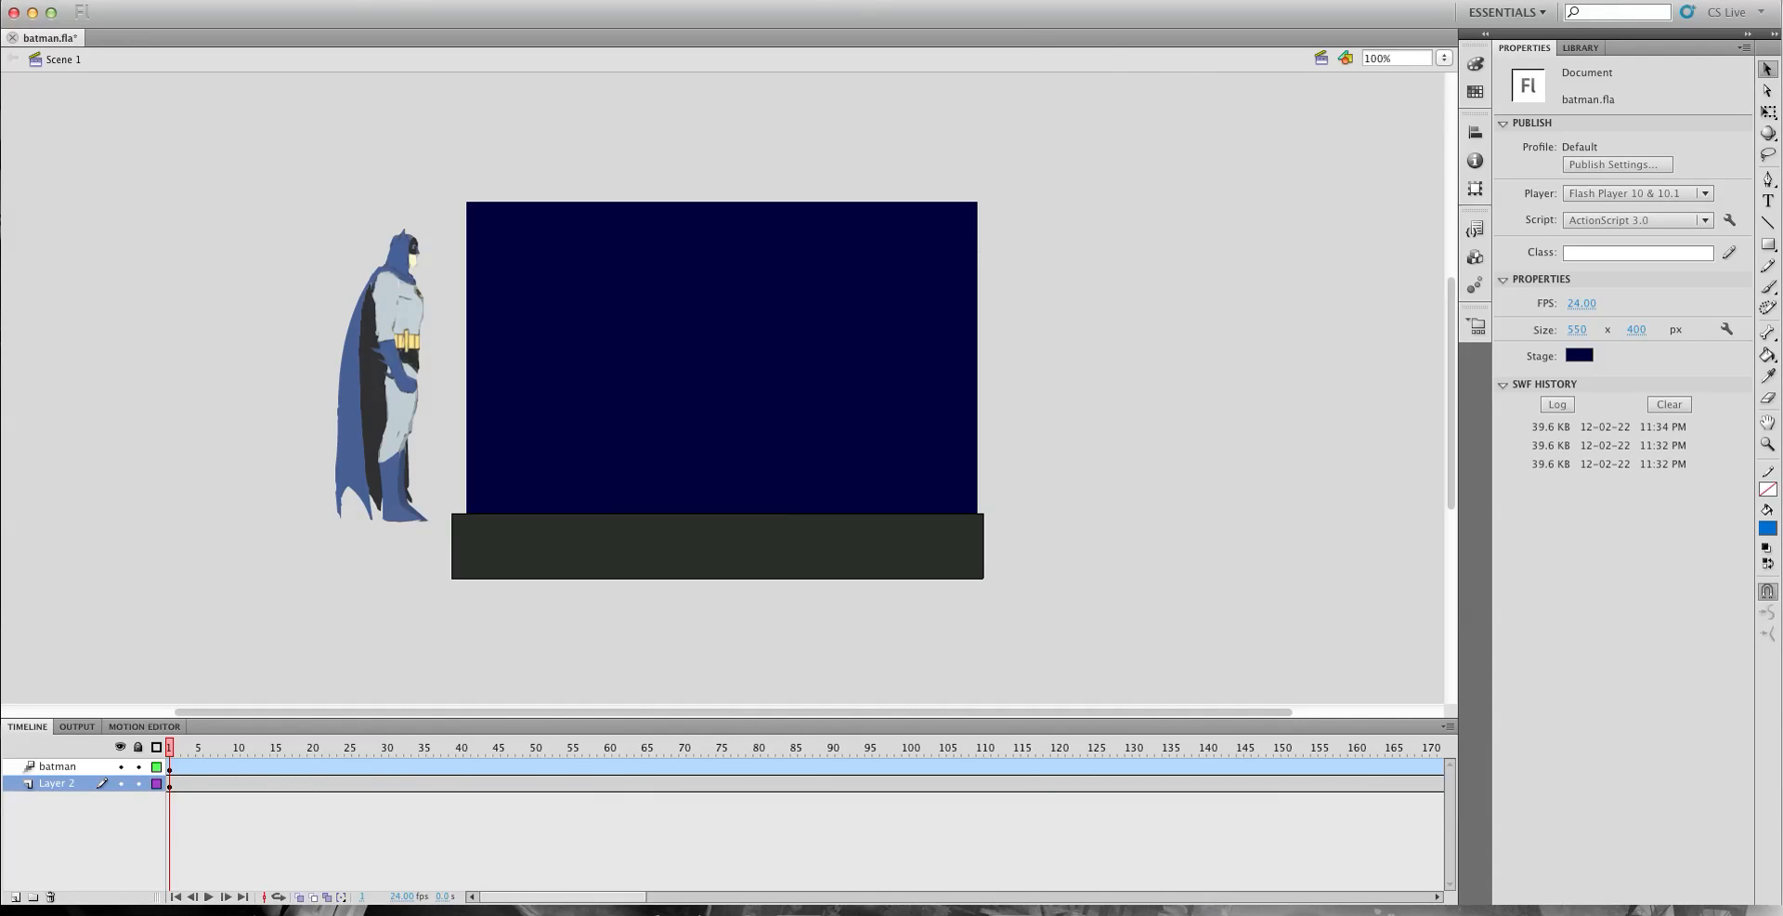
pyautogui.click(262, 0)
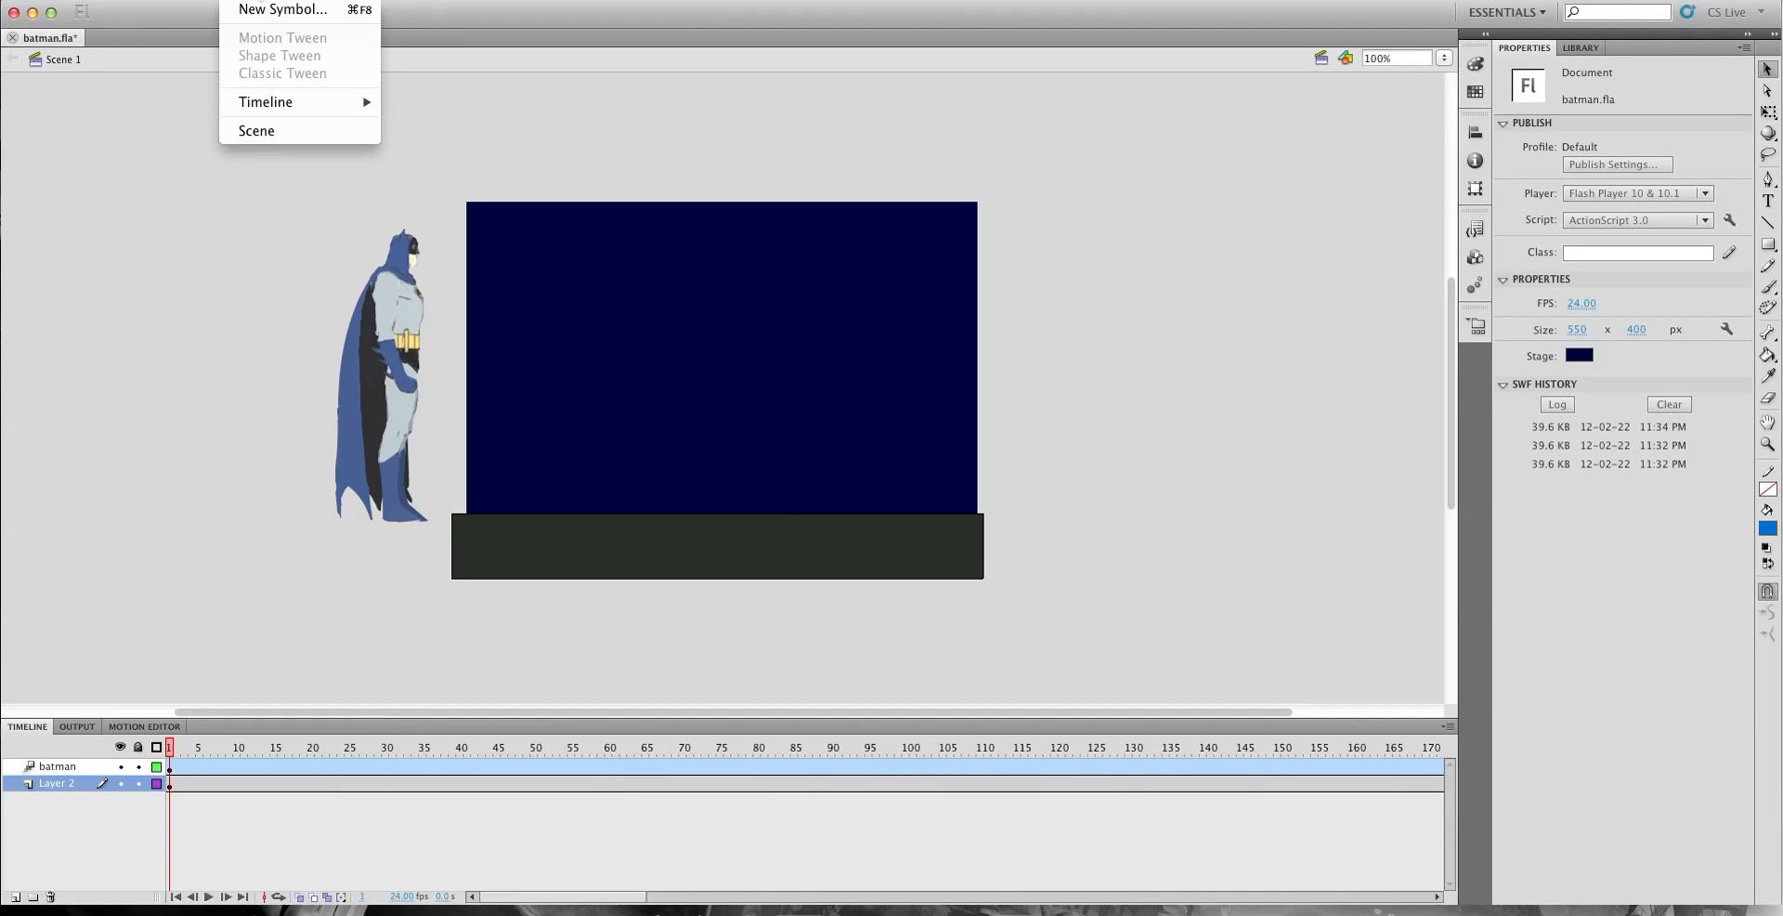
pyautogui.click(264, 8)
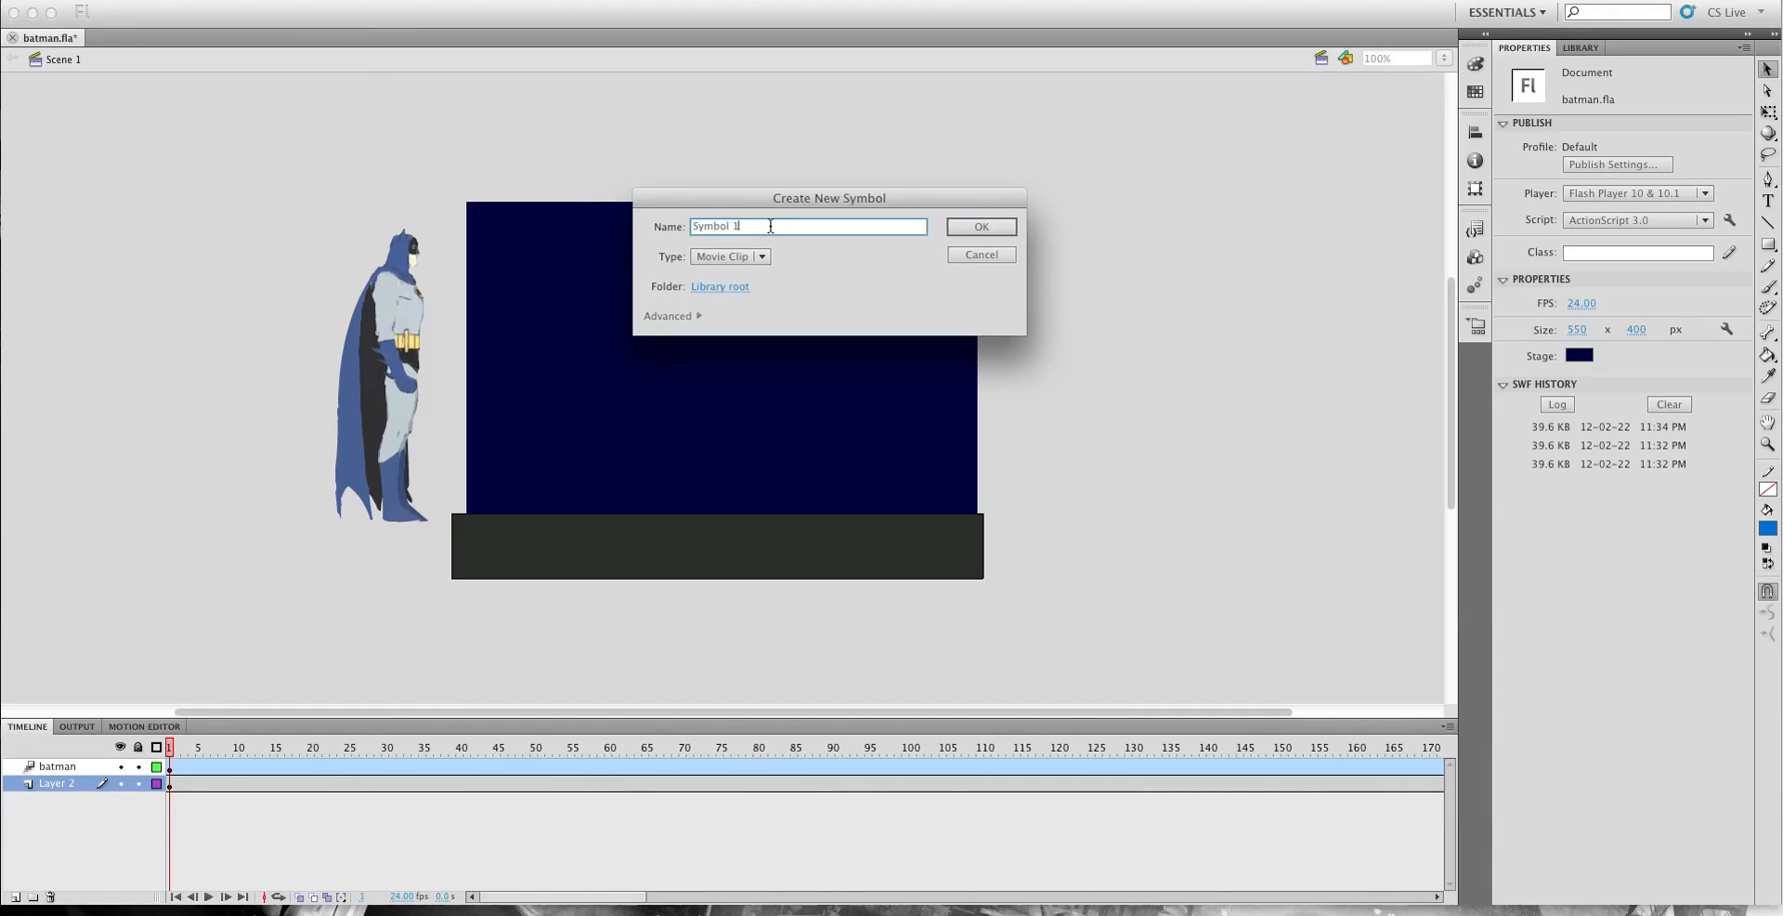
pyautogui.press('BackSpace')
pyautogui.click(976, 228)
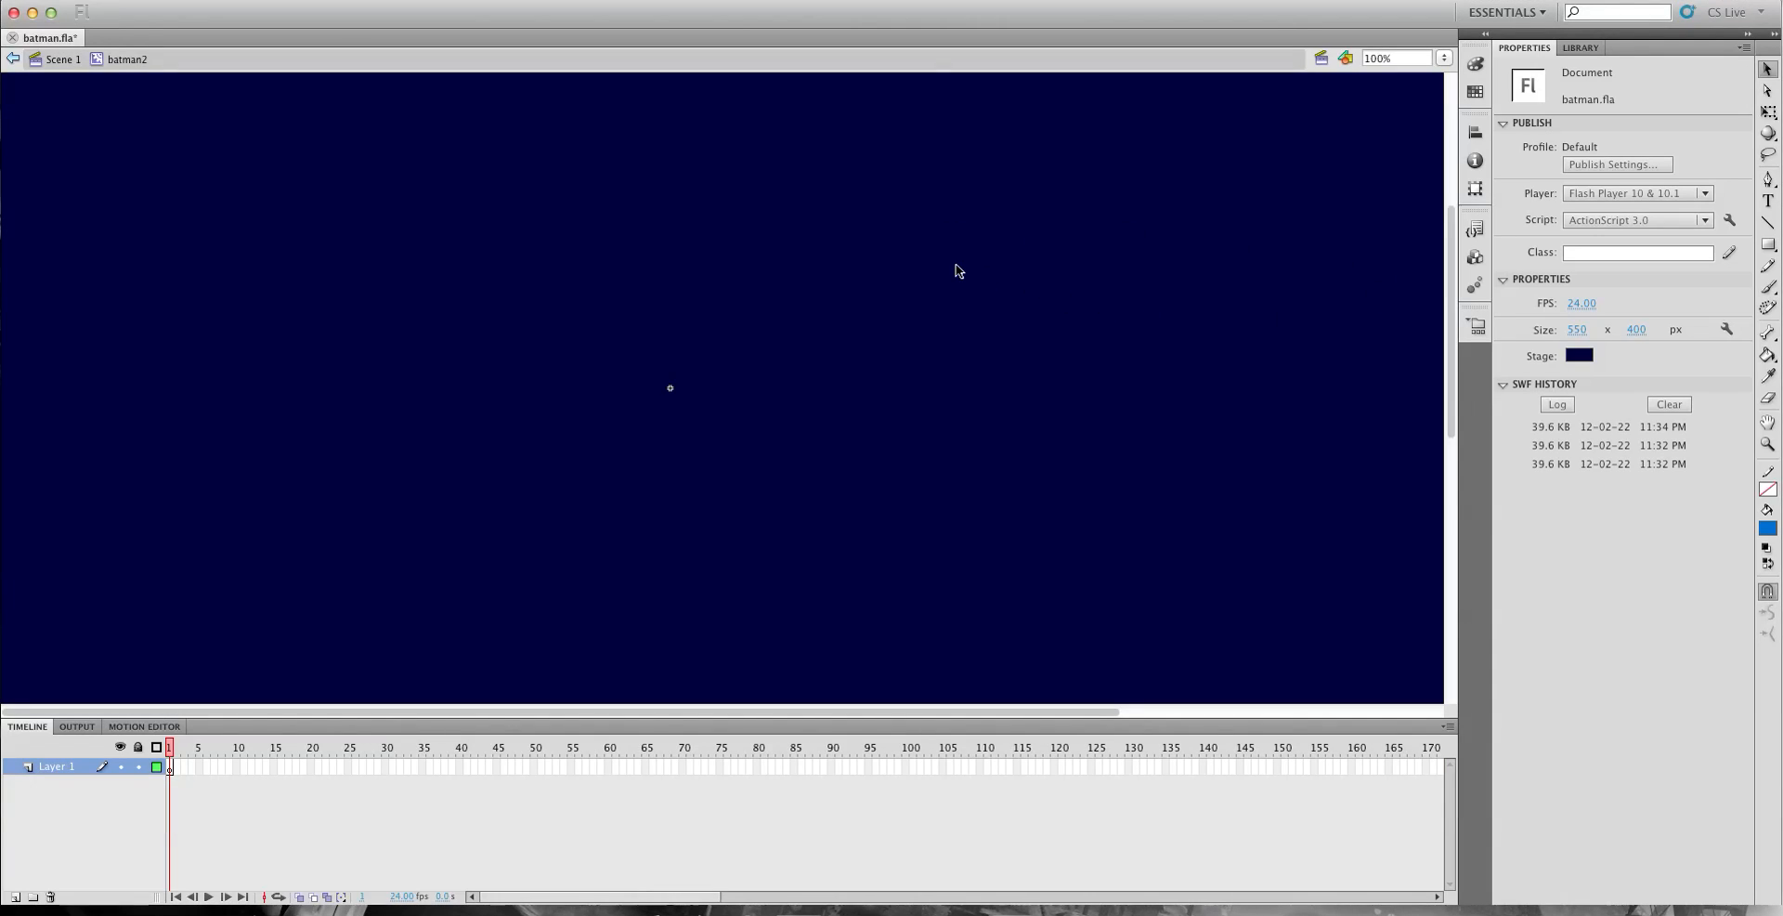
# Change the stage background colour to white.
pyautogui.click(1581, 355)
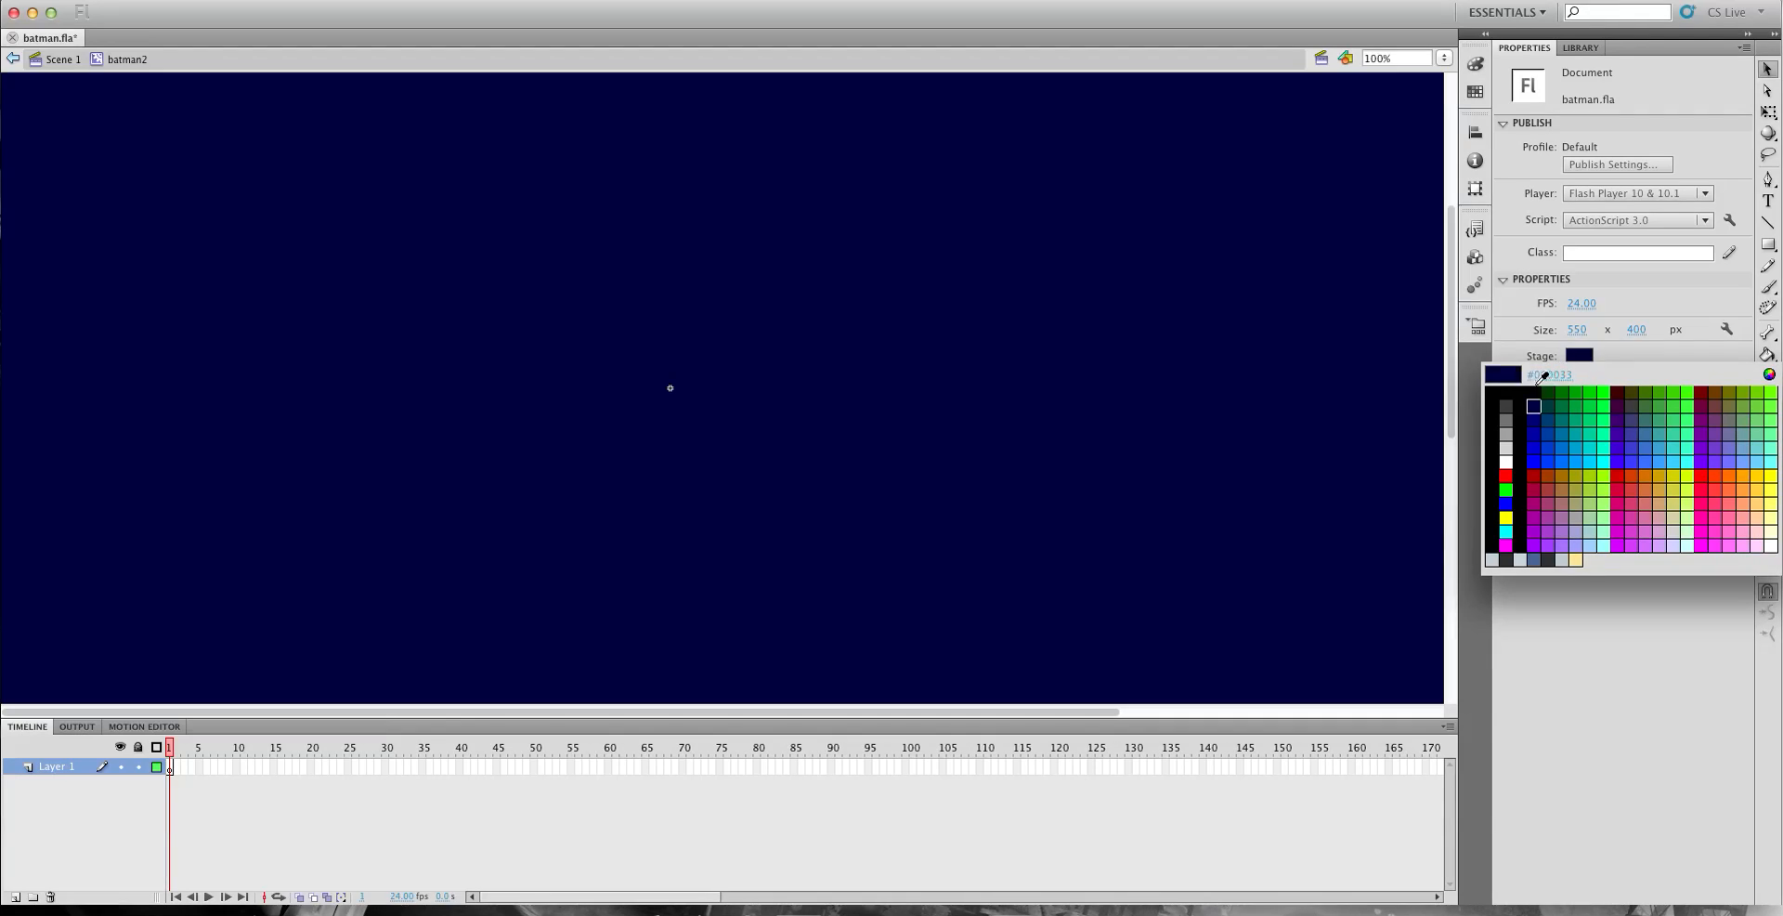
pyautogui.click(1507, 459)
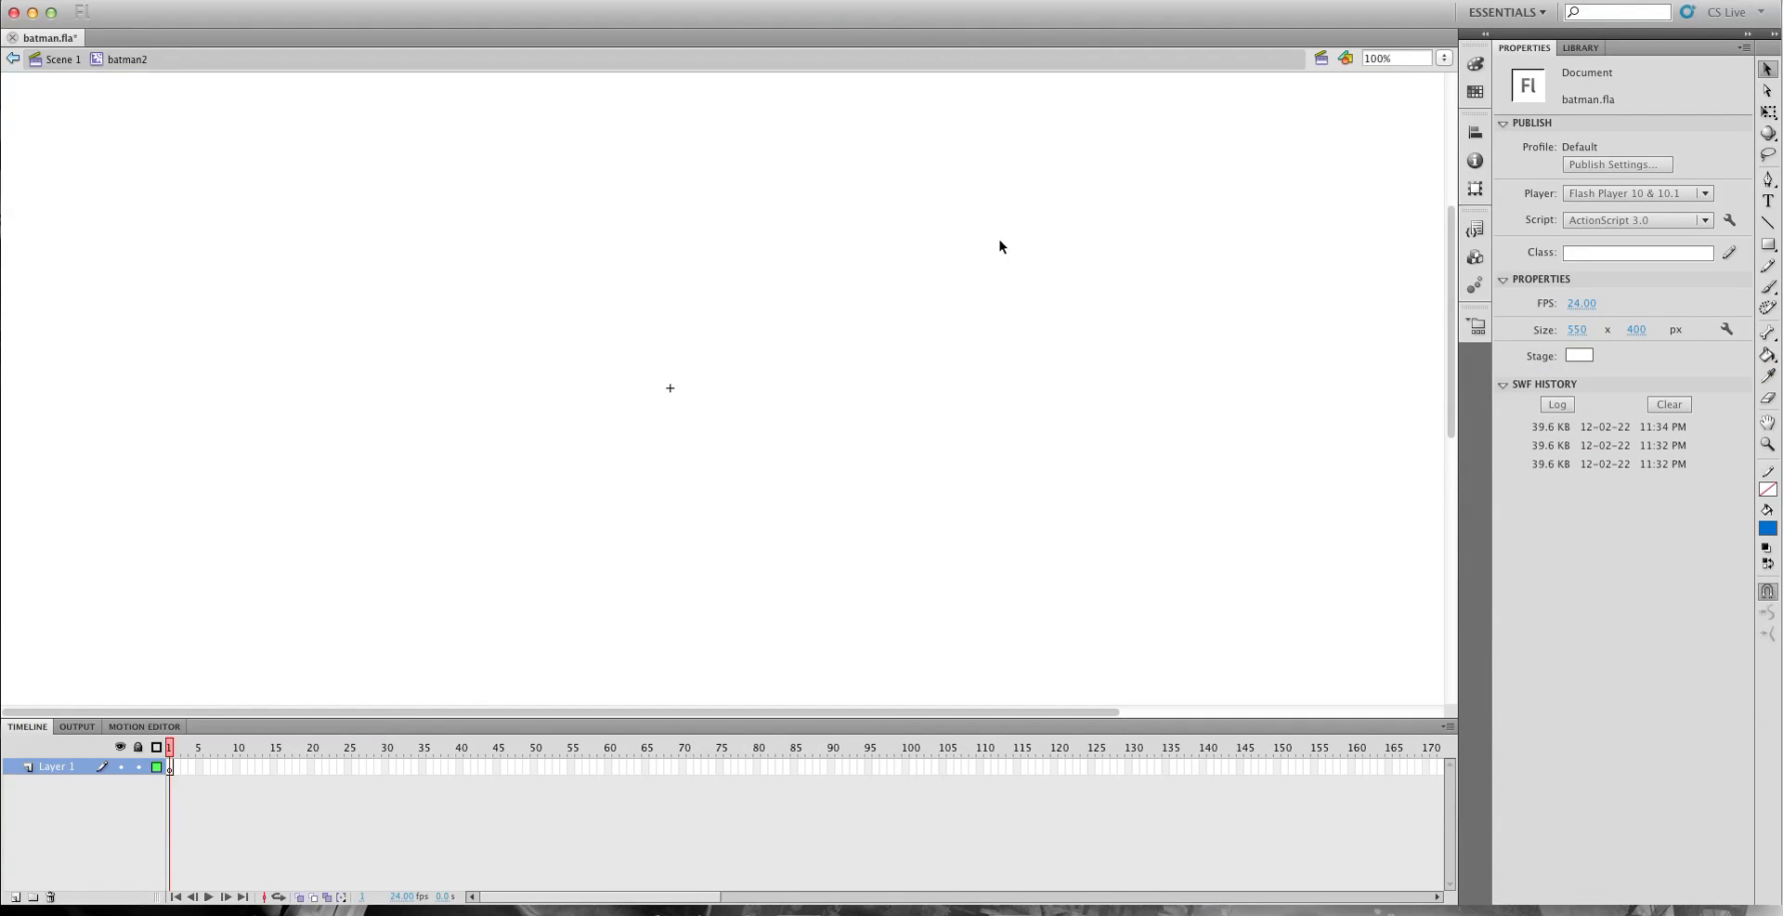
# Preview the body-part symbols in the library, from the cape through to the upper leg.
pyautogui.click(1590, 48)
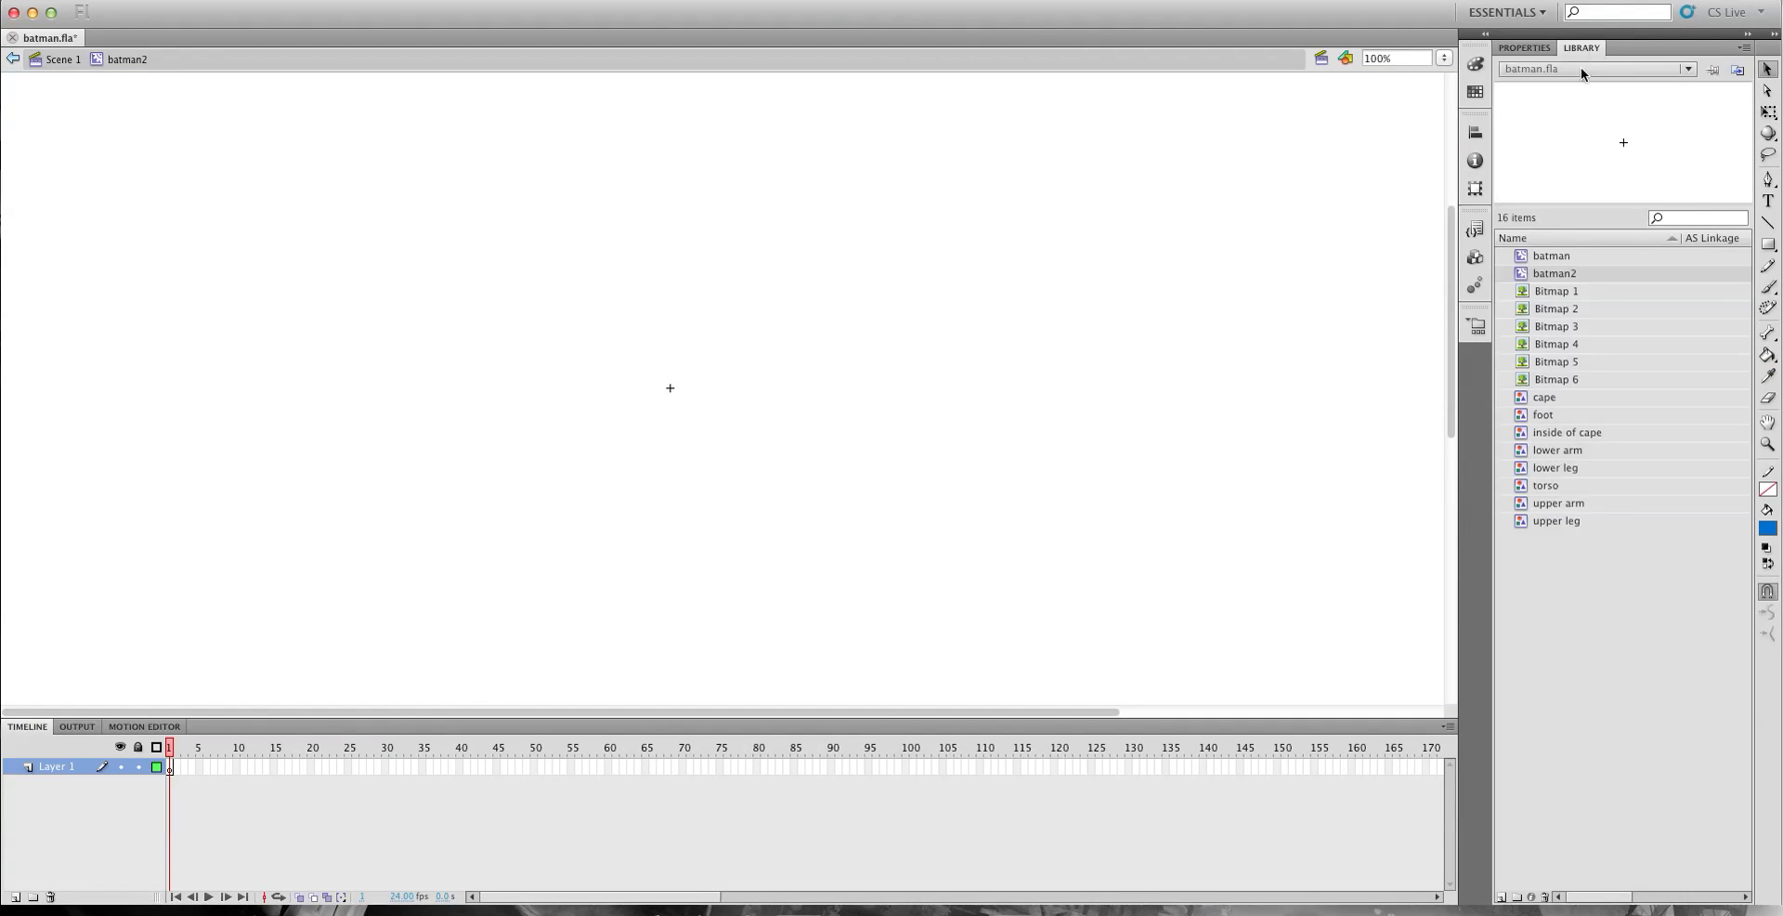
pyautogui.click(1557, 399)
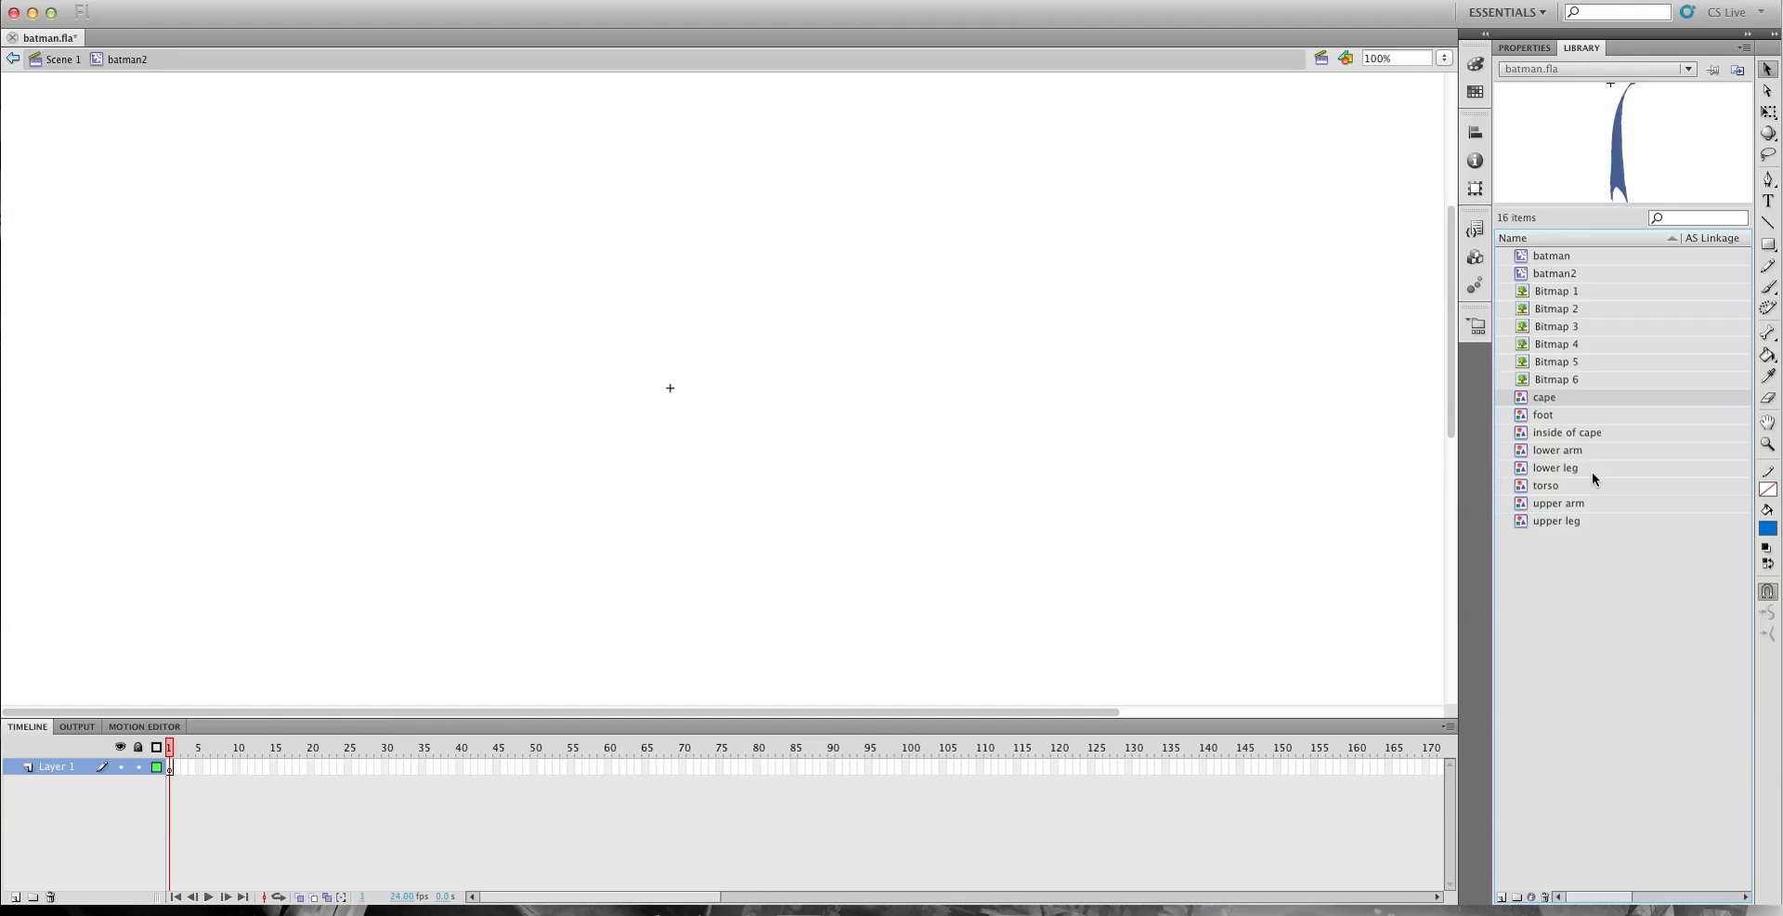
pyautogui.press('Down')
pyautogui.press('Down')
pyautogui.press('Down')
pyautogui.press('Down')
pyautogui.press('Down')
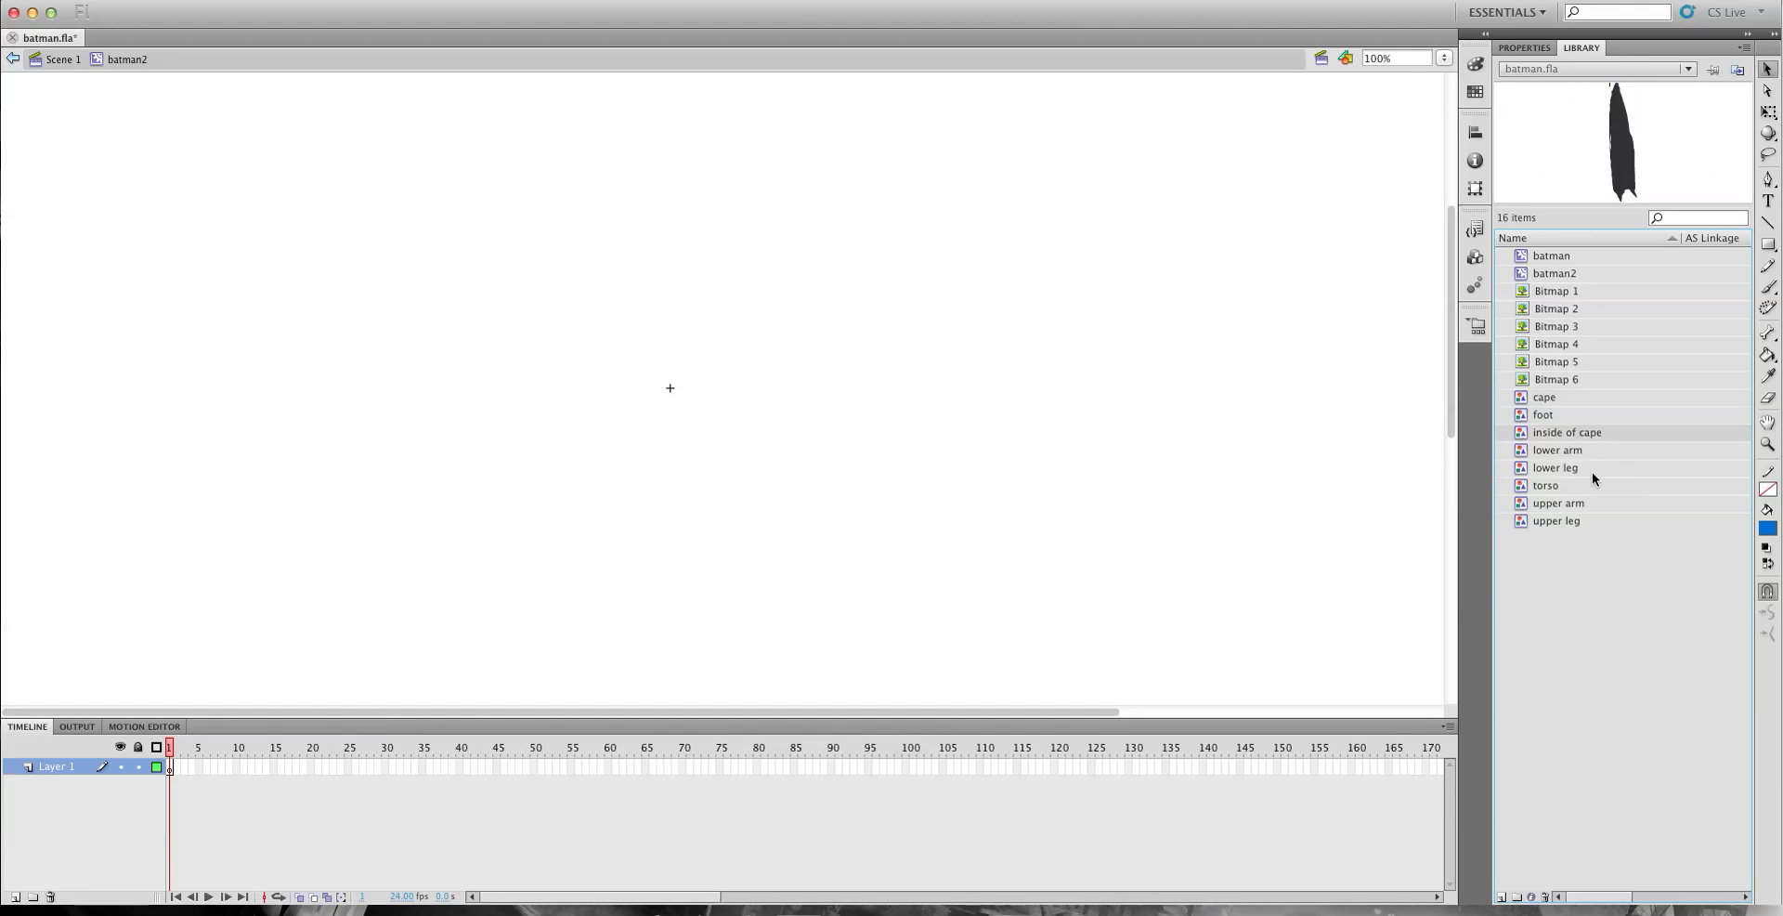
pyautogui.press('Down')
pyautogui.press('Down')
pyautogui.press('Up')
pyautogui.press('Down')
pyautogui.press('Up')
pyautogui.press('Up')
pyautogui.press('Up')
pyautogui.press('Down')
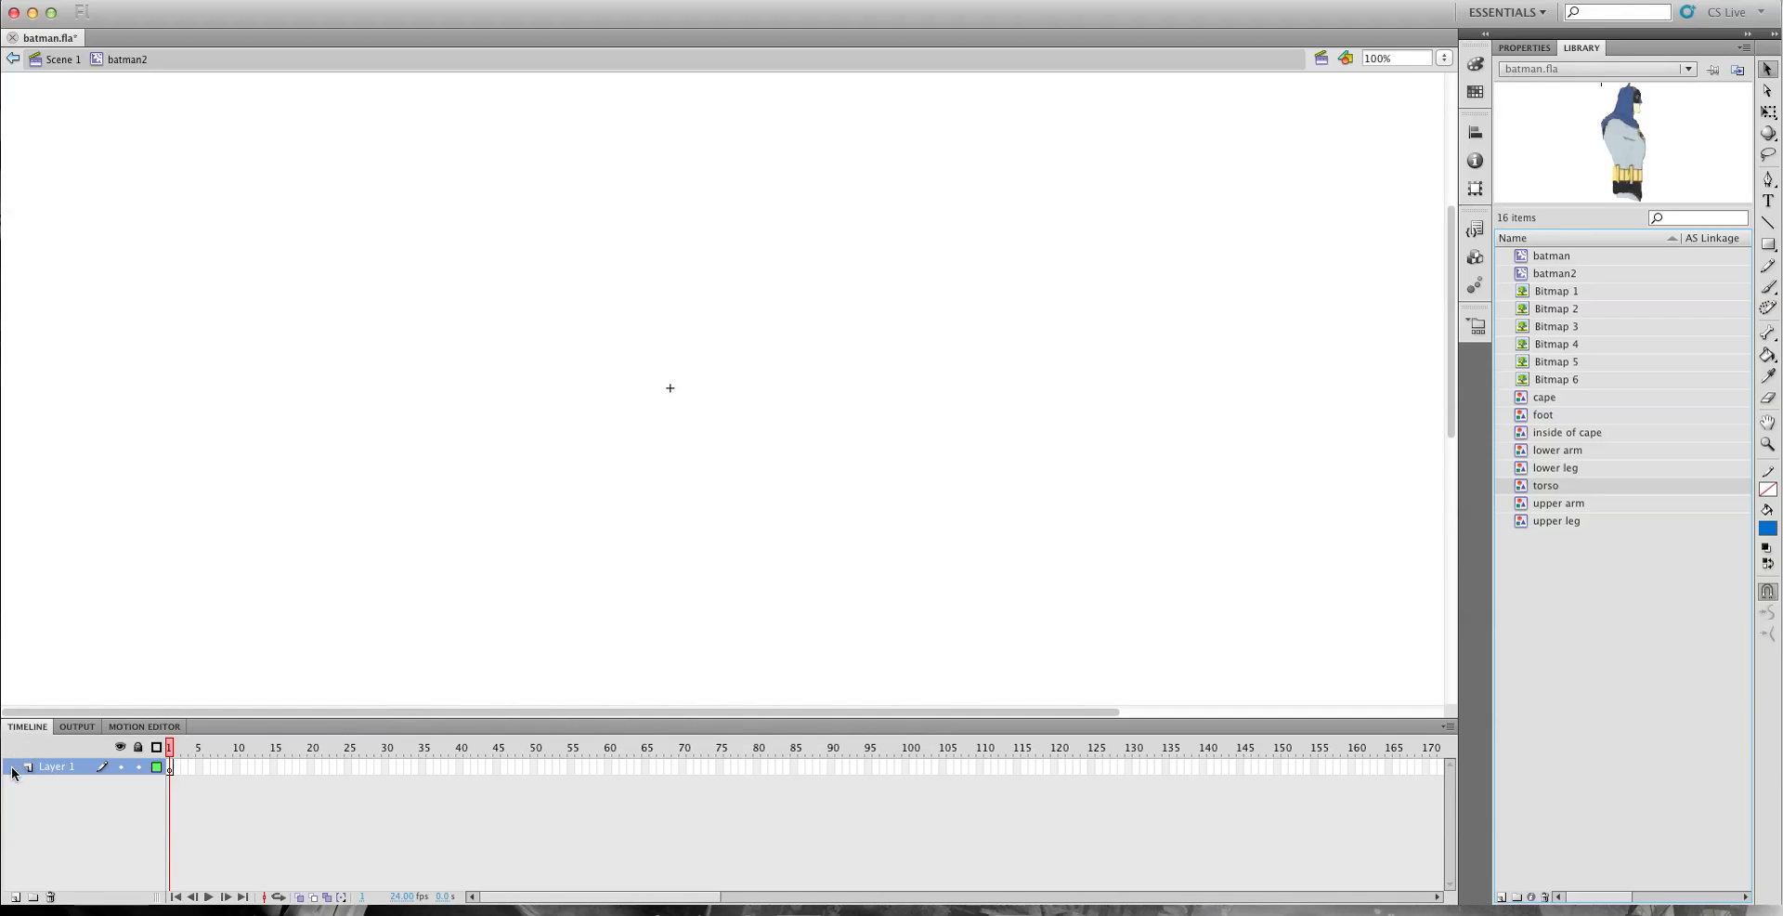
# Rename the symbol's first layer torso and place the torso symbol on it, centred around the registration point.
pyautogui.doubleClick(62, 767)
pyautogui.write('torso')
pyautogui.press('Return')
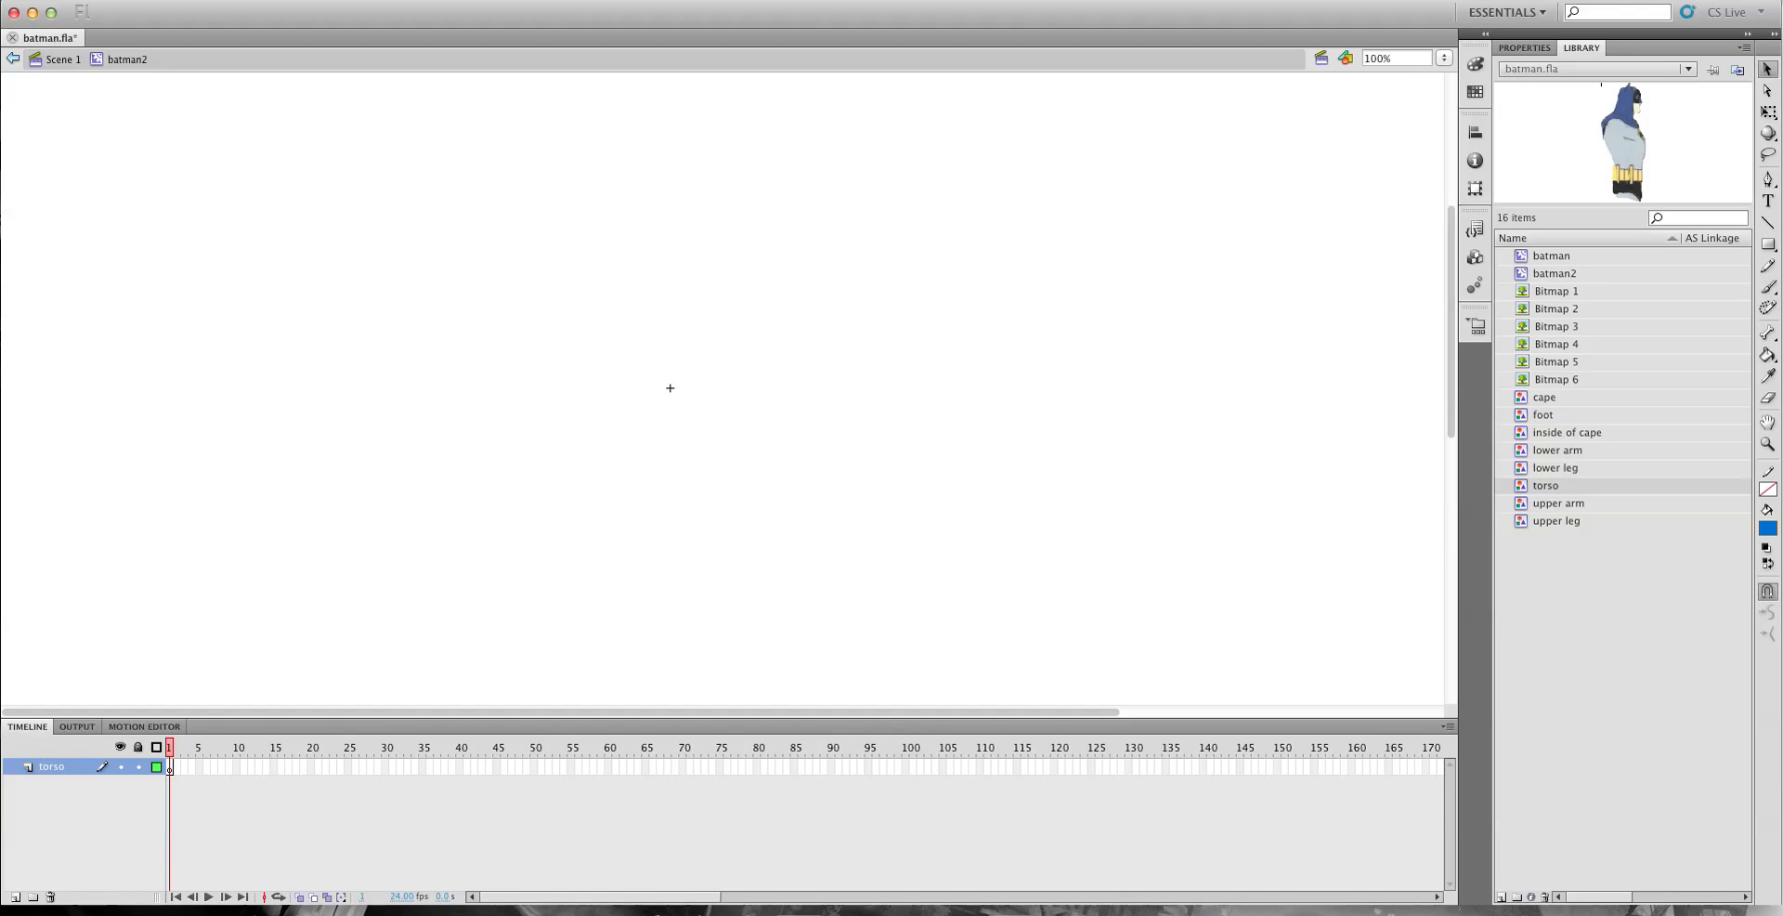
pyautogui.click(1528, 486)
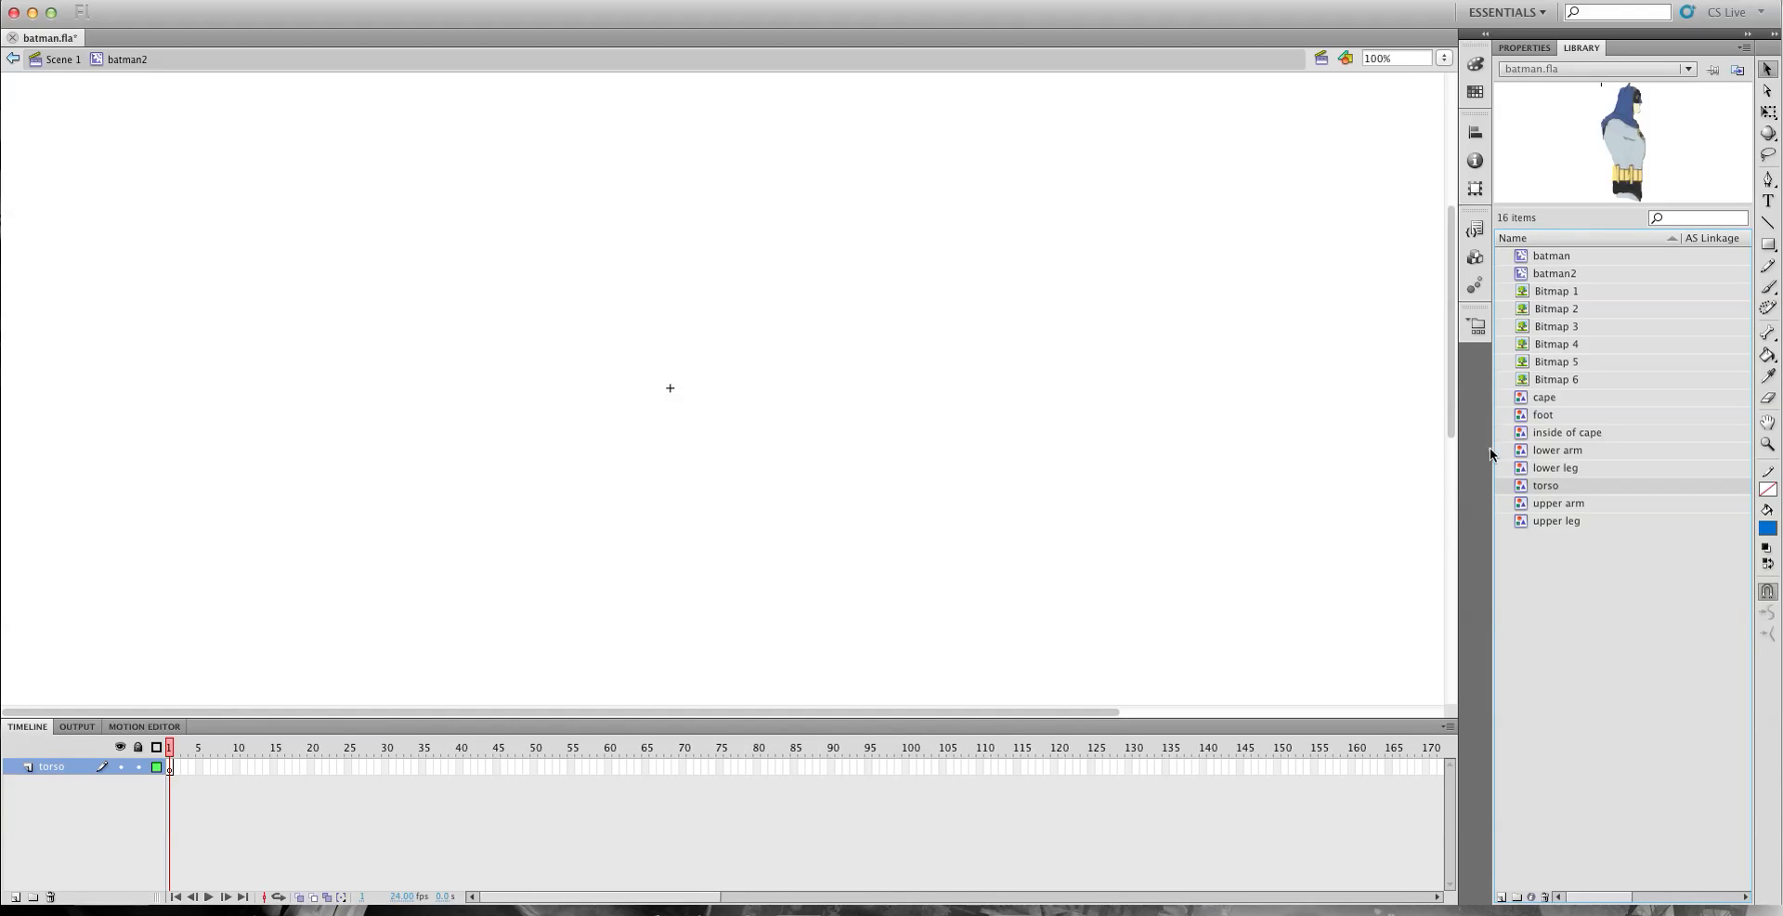
pyautogui.moveTo(1568, 485); pyautogui.dragTo(685, 398)
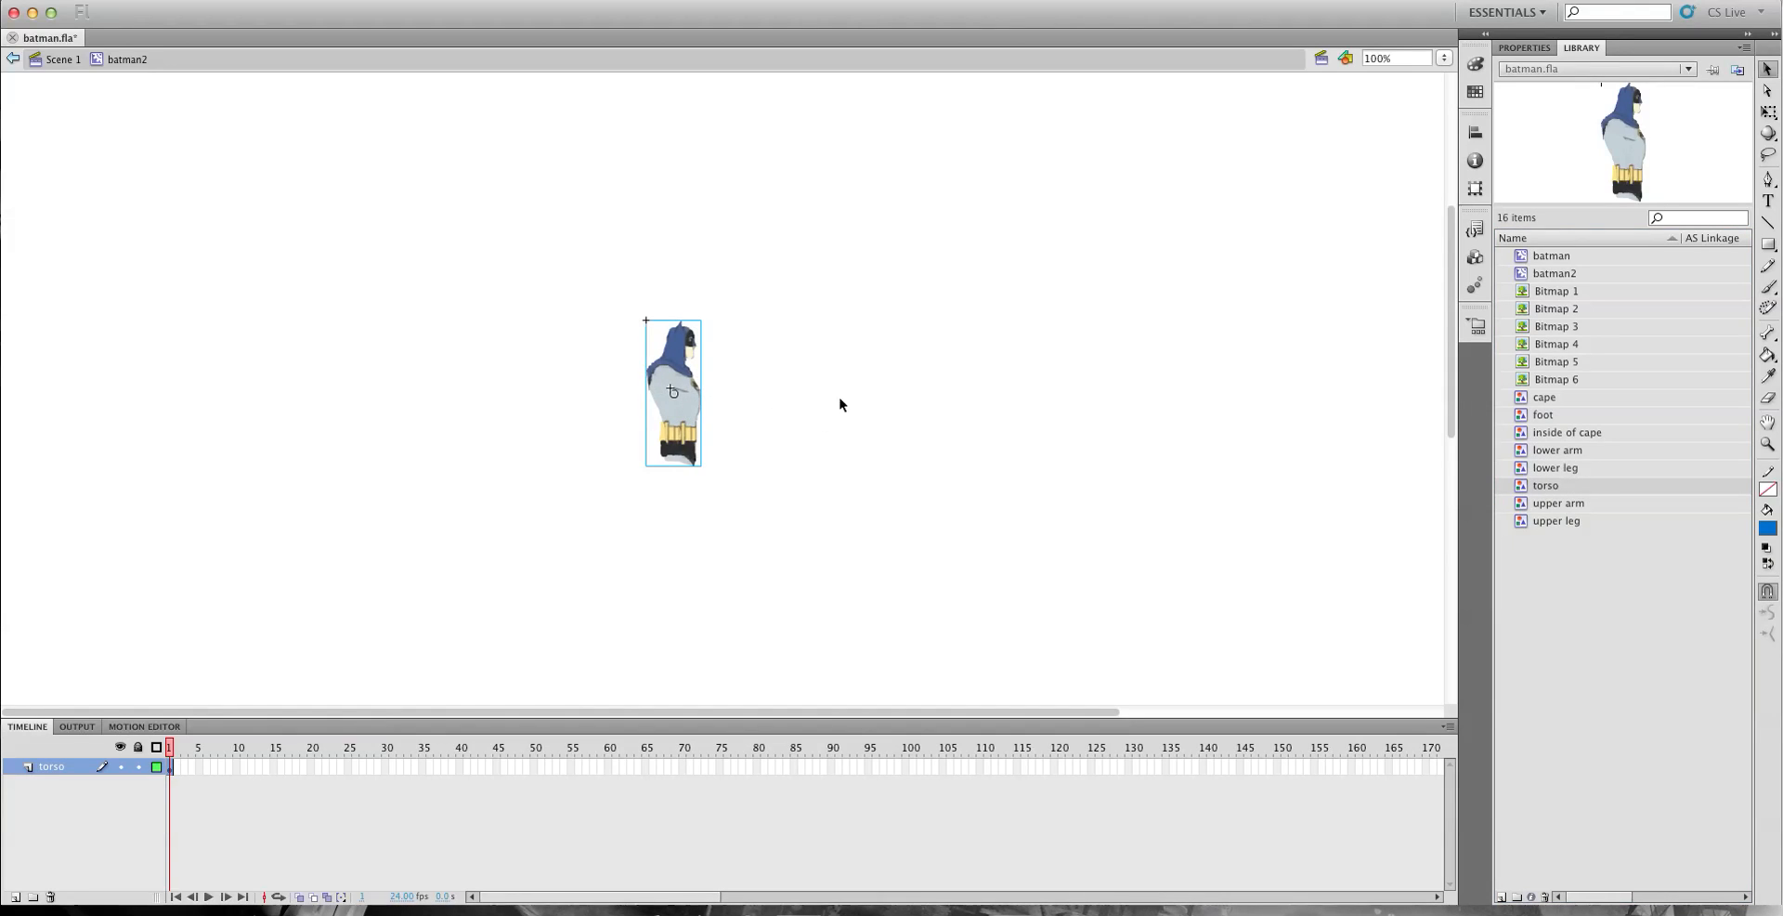
pyautogui.press('super+equal')
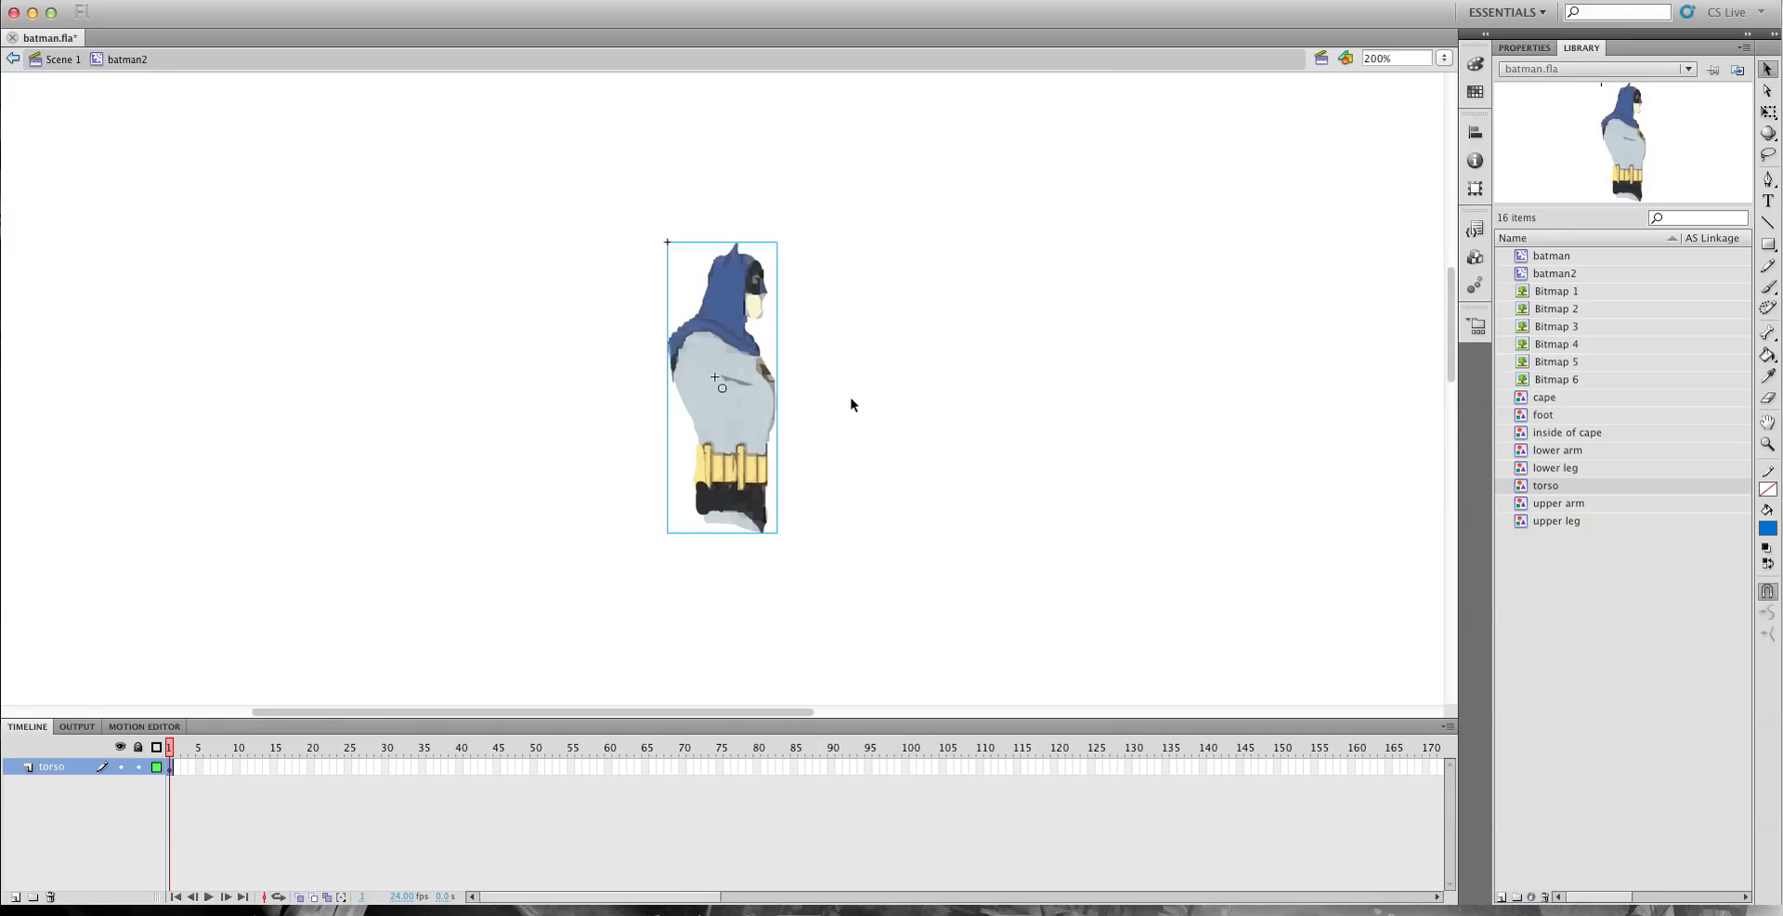
pyautogui.moveTo(754, 427); pyautogui.dragTo(741, 402)
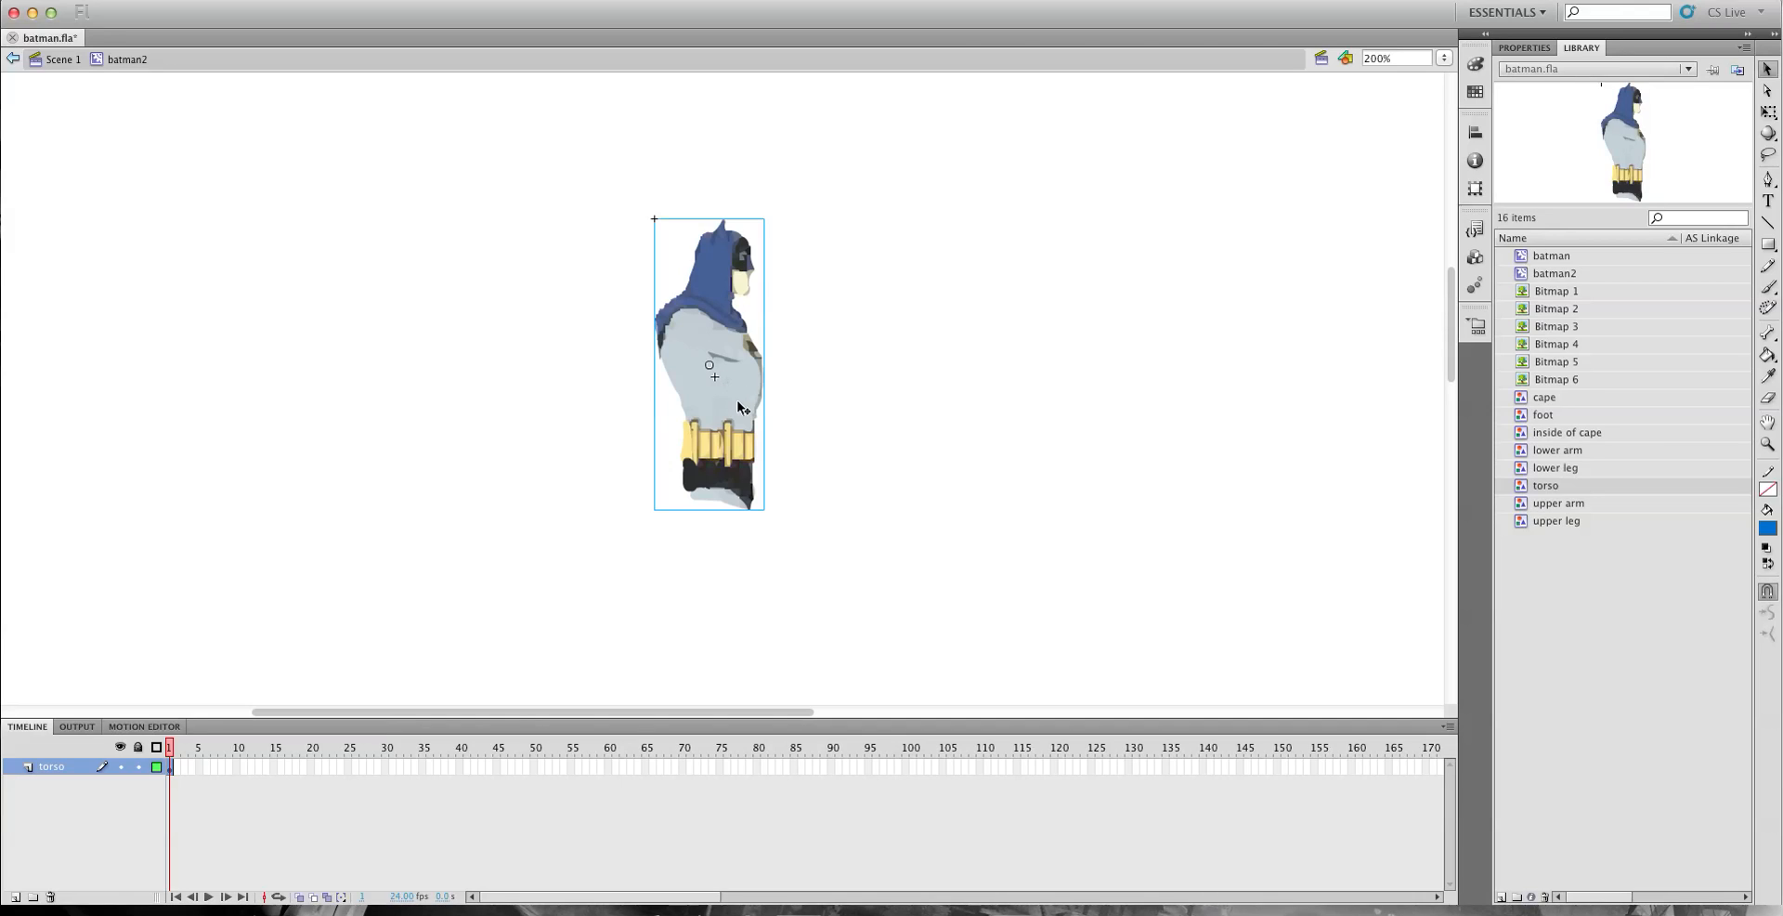
# Add a layer named "u right arm" and place the upper arm symbol on it over the torso's shoulder.
pyautogui.click(15, 897)
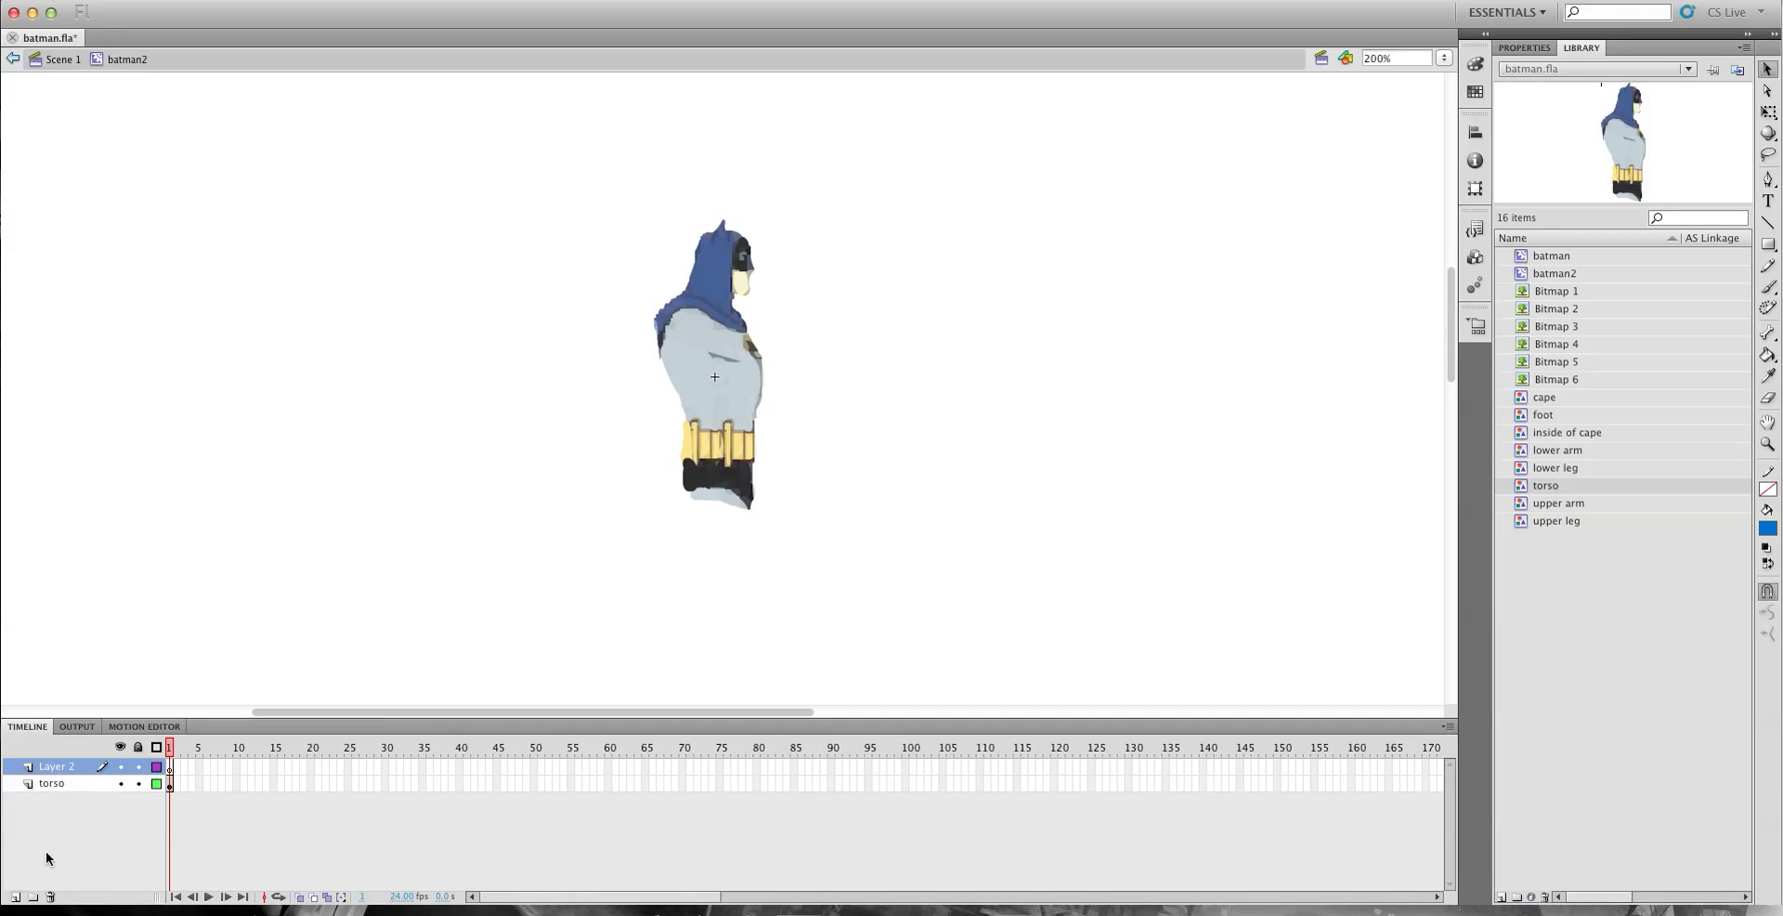
pyautogui.doubleClick(63, 767)
pyautogui.write('u right arm')
pyautogui.press('Return')
pyautogui.click(1549, 506)
pyautogui.moveTo(1527, 512); pyautogui.dragTo(691, 374)
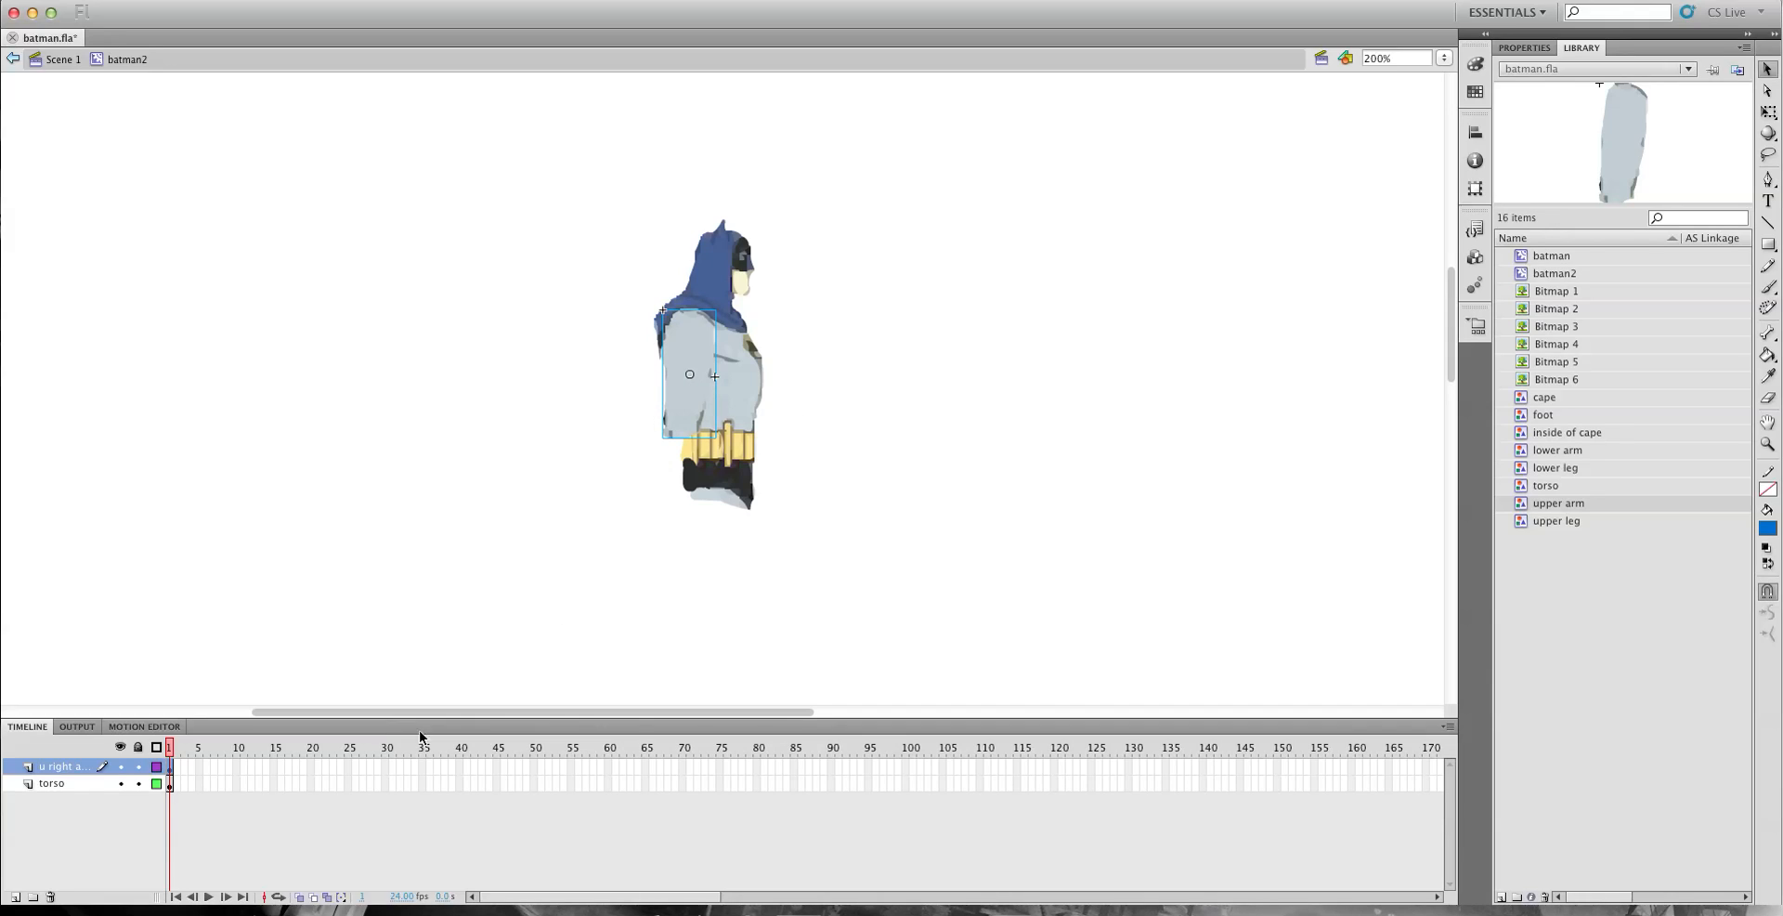
# Add a layer named "l right arm" and place the lower arm symbol on it, joined to the upper arm's end.
pyautogui.click(15, 896)
pyautogui.doubleClick(65, 771)
pyautogui.write('l right arm')
pyautogui.press('Return')
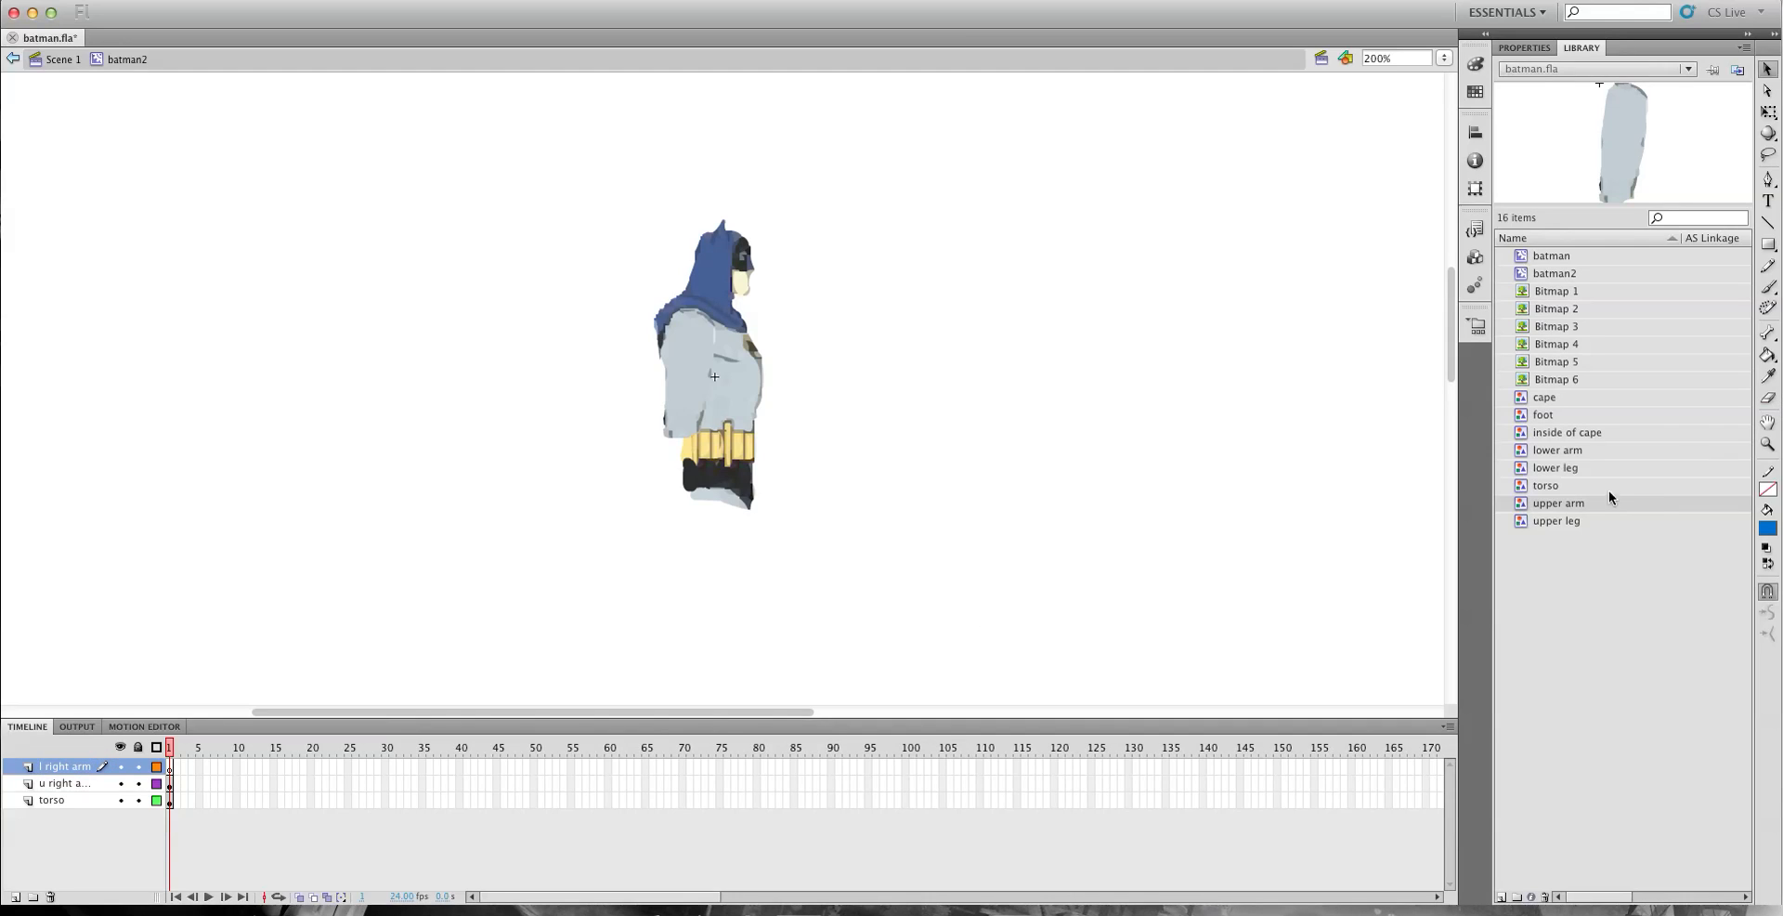
pyautogui.click(1541, 451)
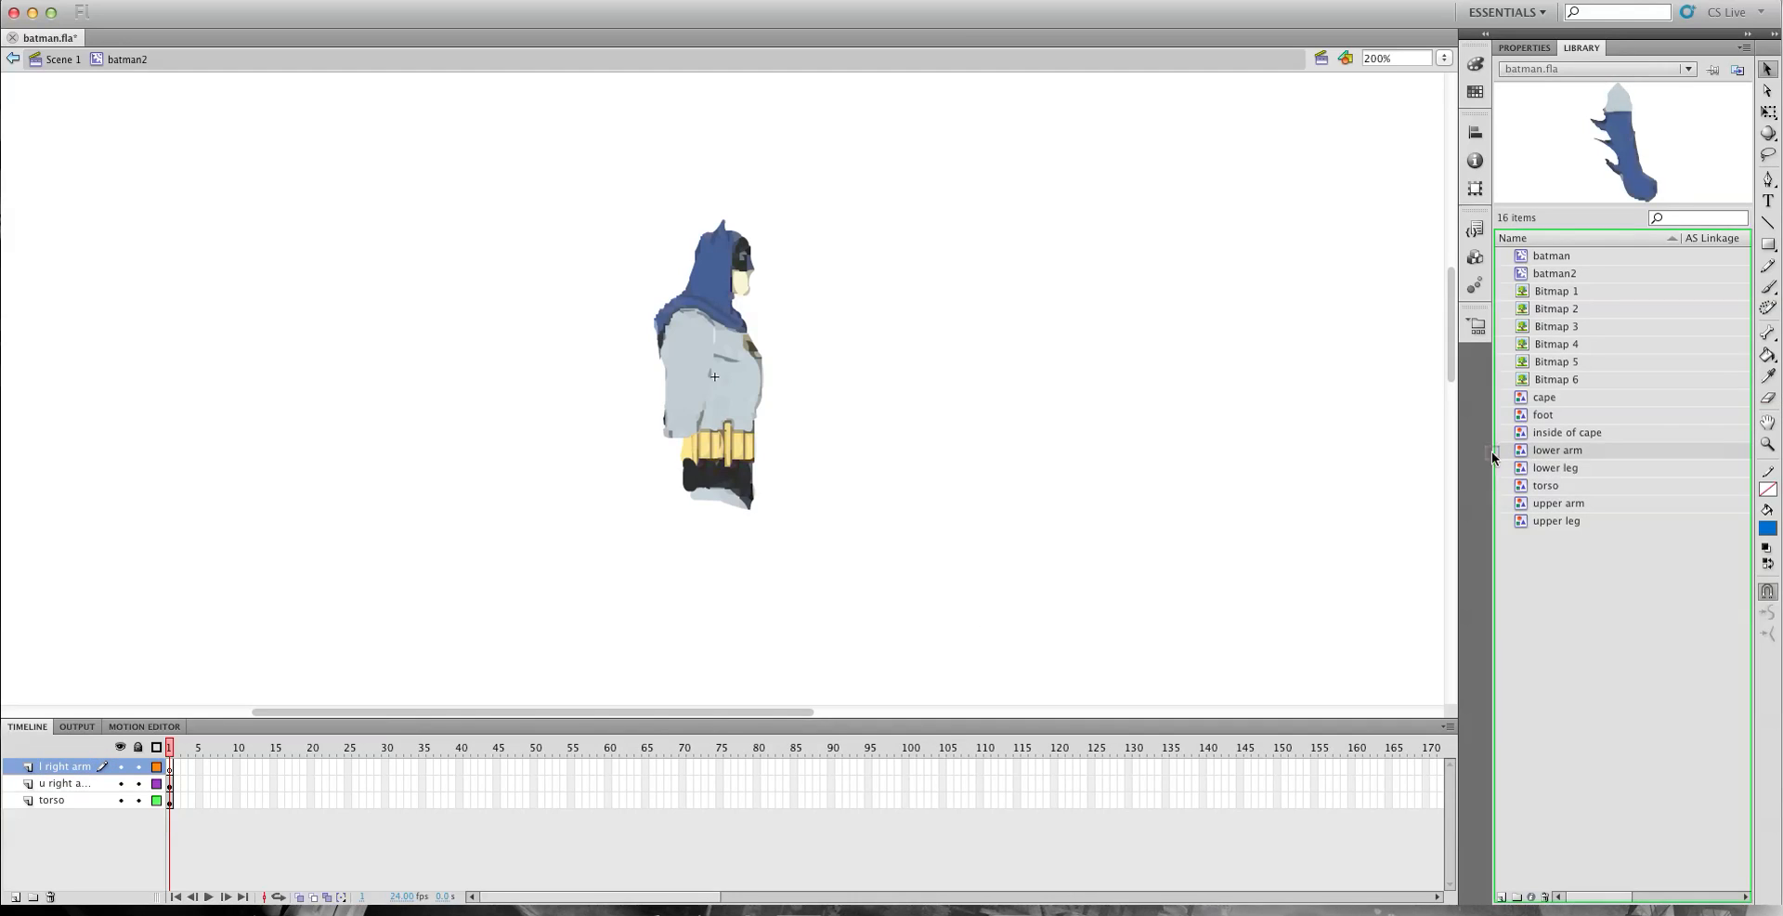
pyautogui.moveTo(759, 503); pyautogui.dragTo(693, 506)
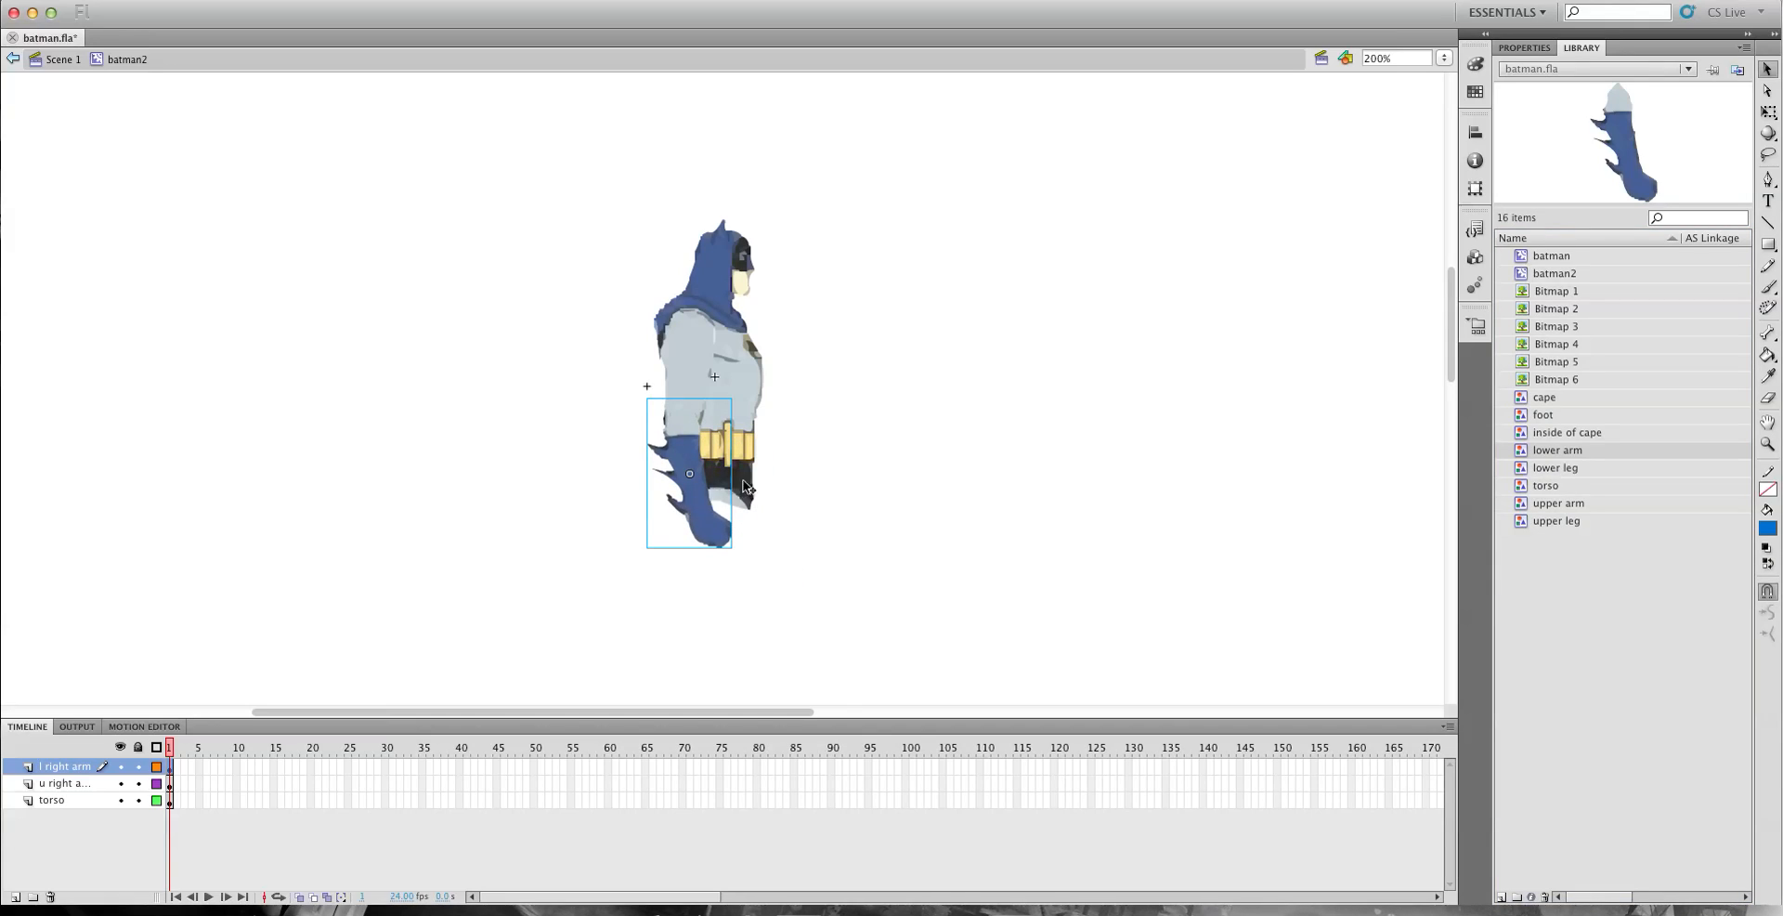
pyautogui.click(1556, 610)
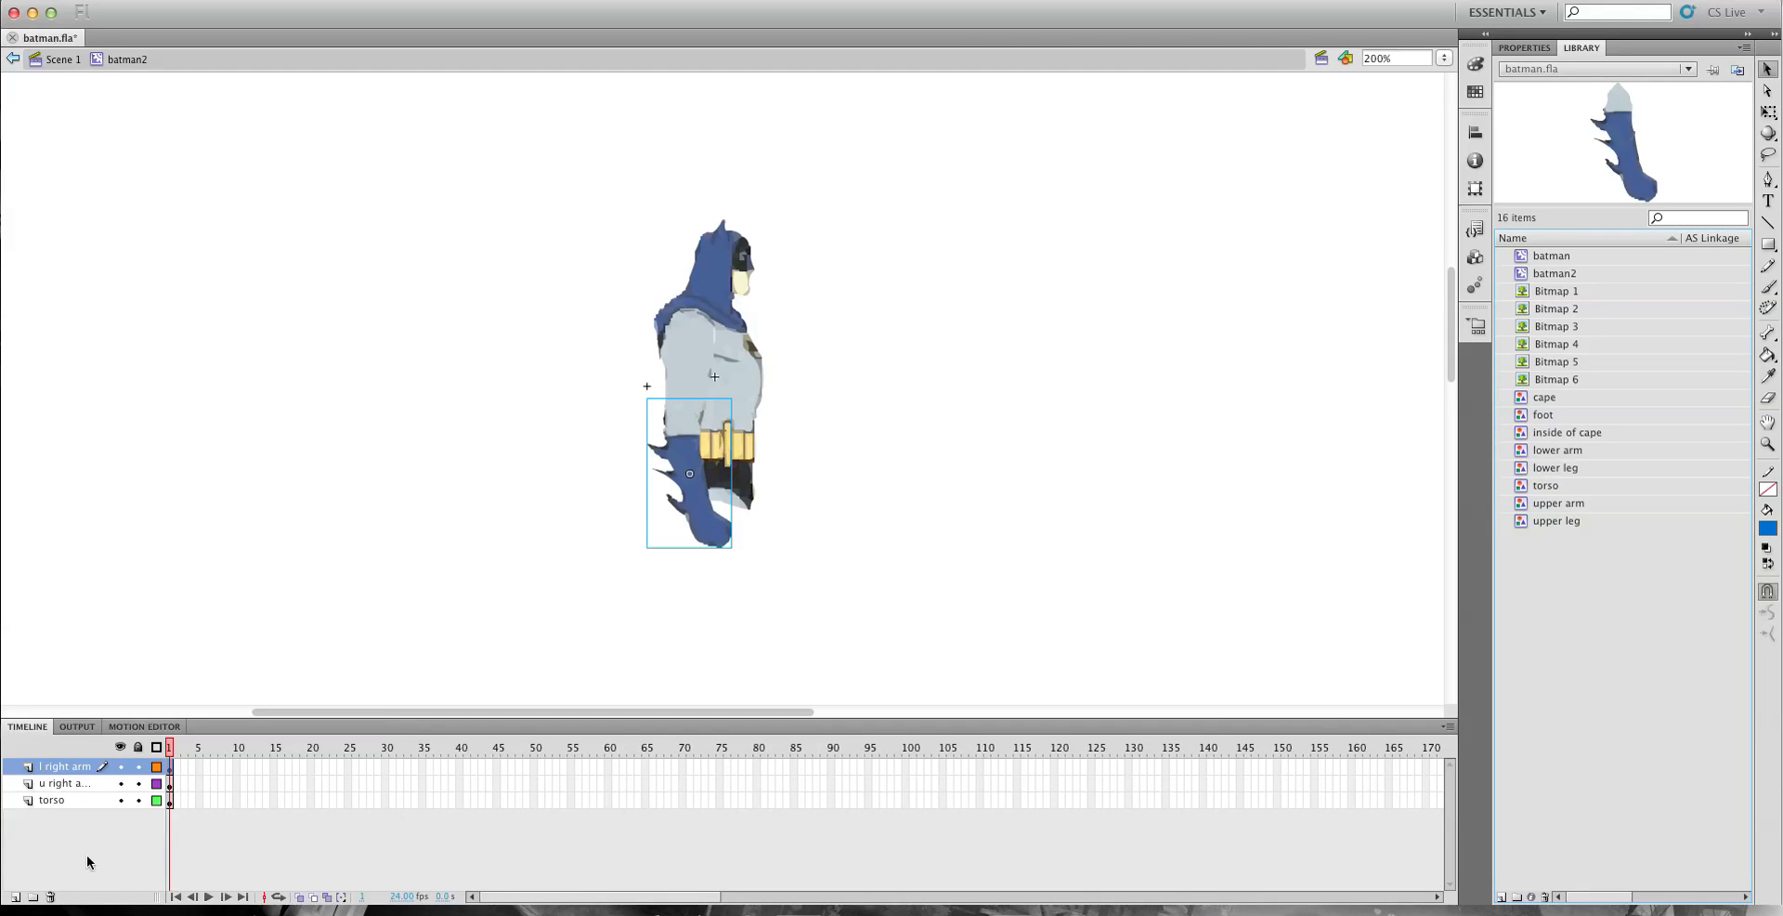
# Add a layer named "upper right arm", place the upper leg symbol below the belt, and move the layer beneath both arm layers.
pyautogui.click(15, 897)
pyautogui.doubleClick(92, 767)
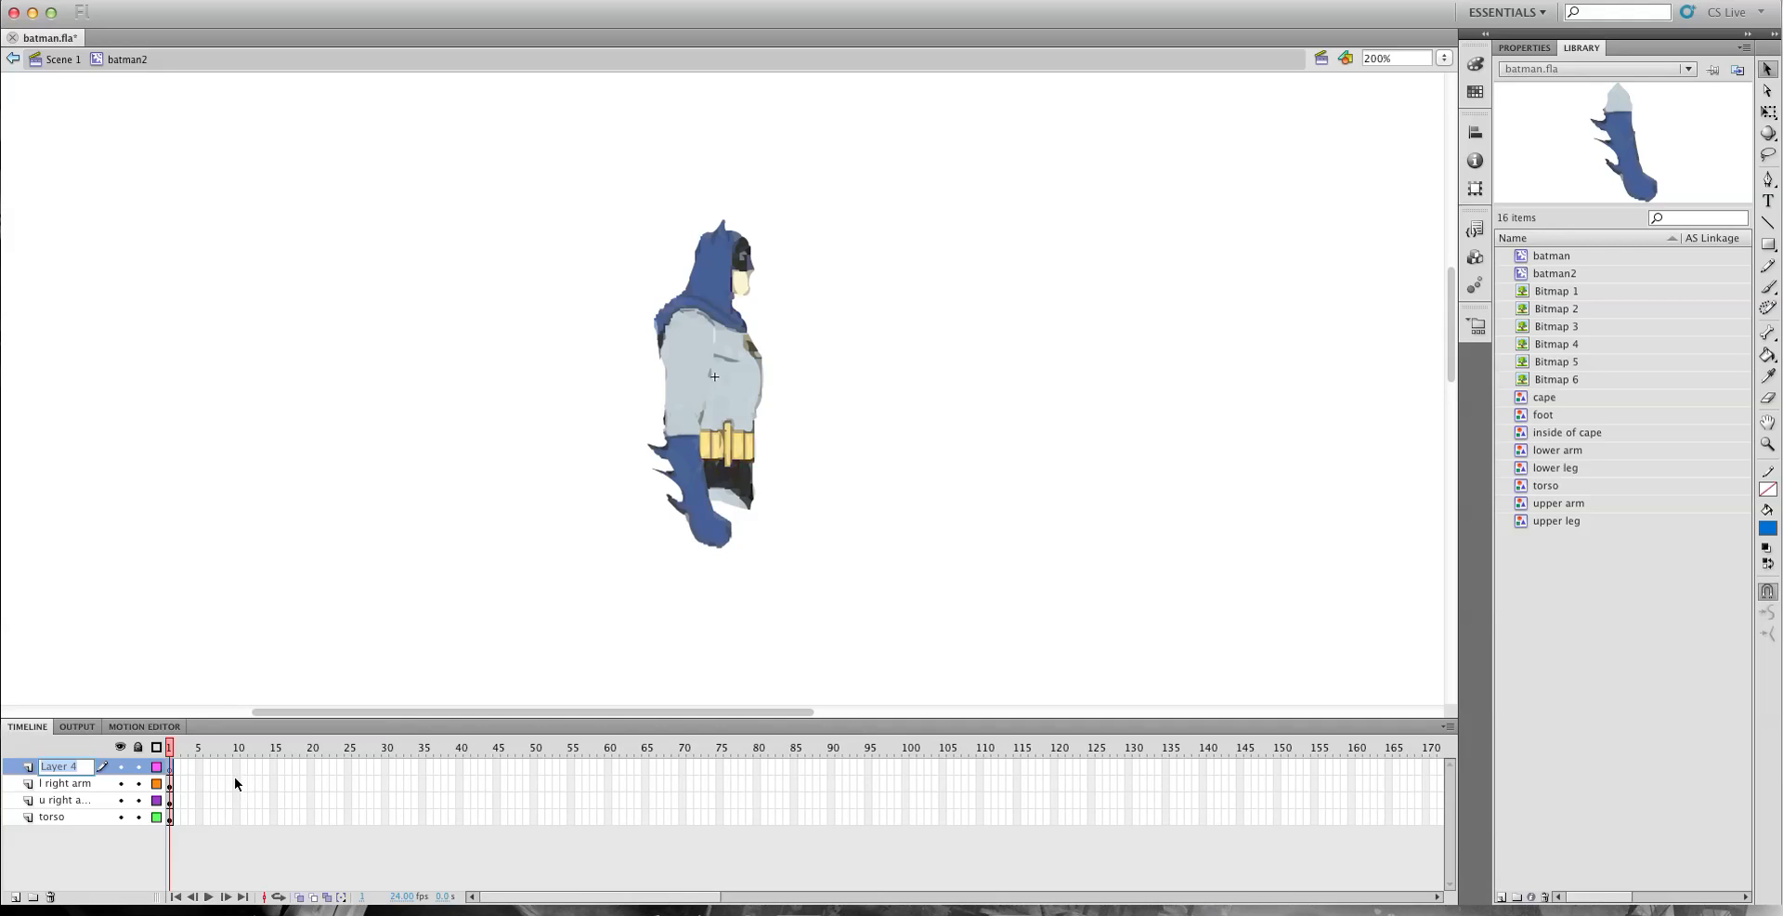
pyautogui.write('upper right arm')
pyautogui.press('Return')
pyautogui.click(1532, 522)
pyautogui.moveTo(1549, 526); pyautogui.dragTo(742, 525)
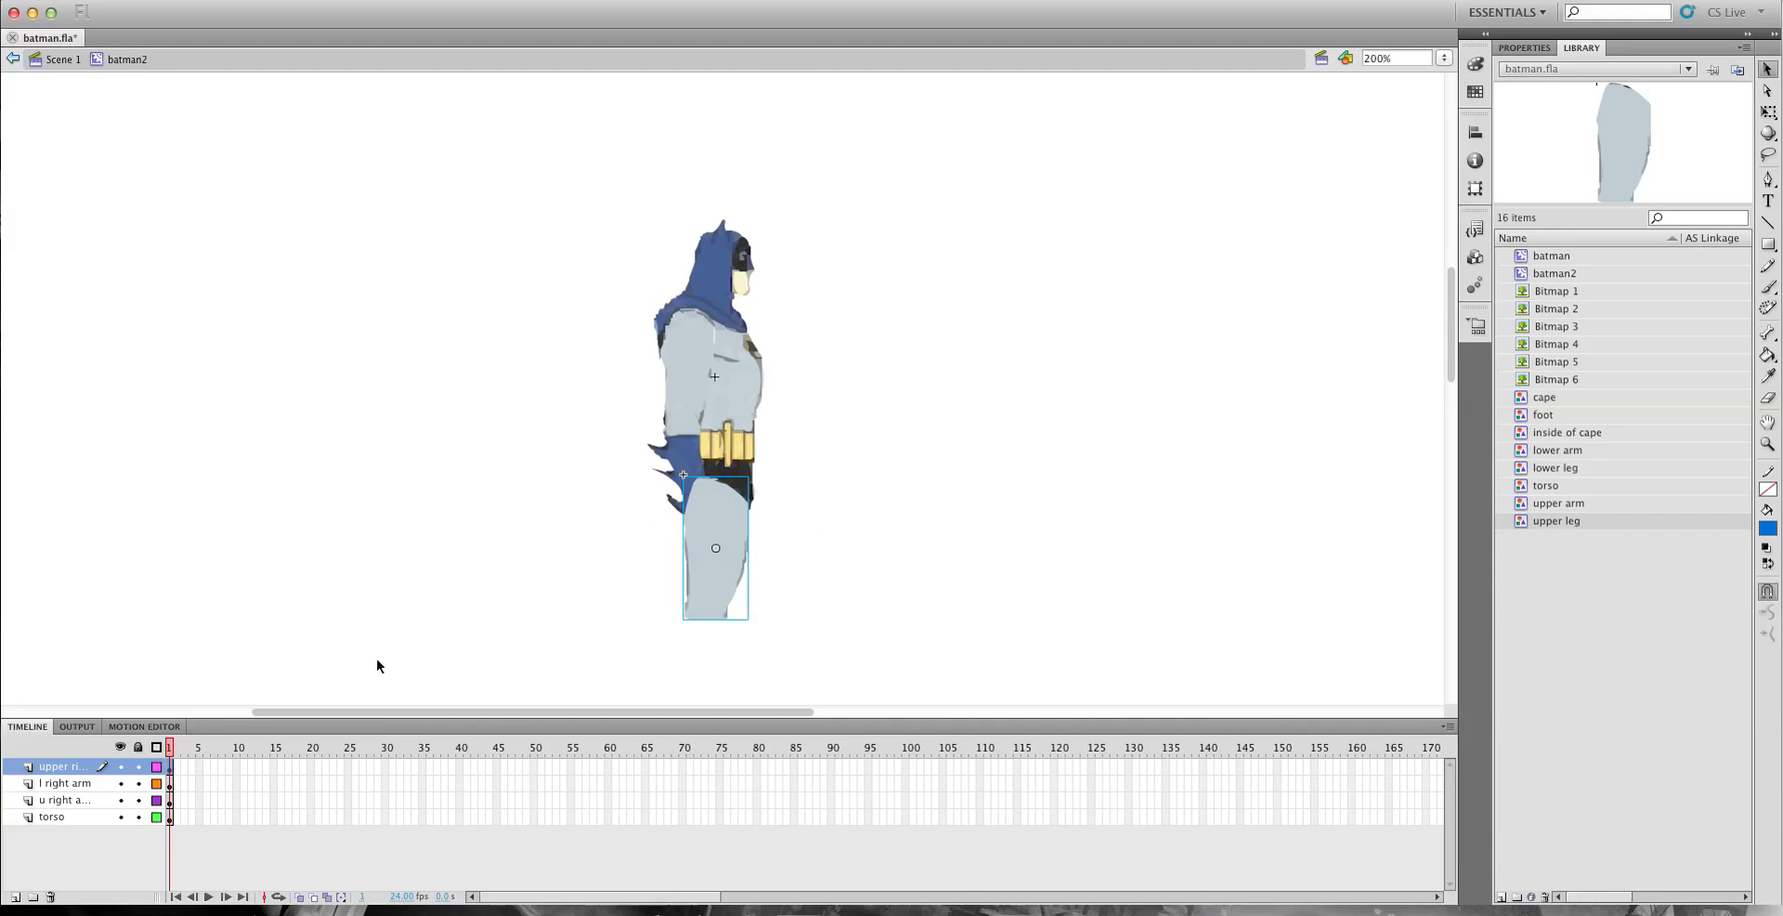
pyautogui.moveTo(76, 770); pyautogui.dragTo(77, 810)
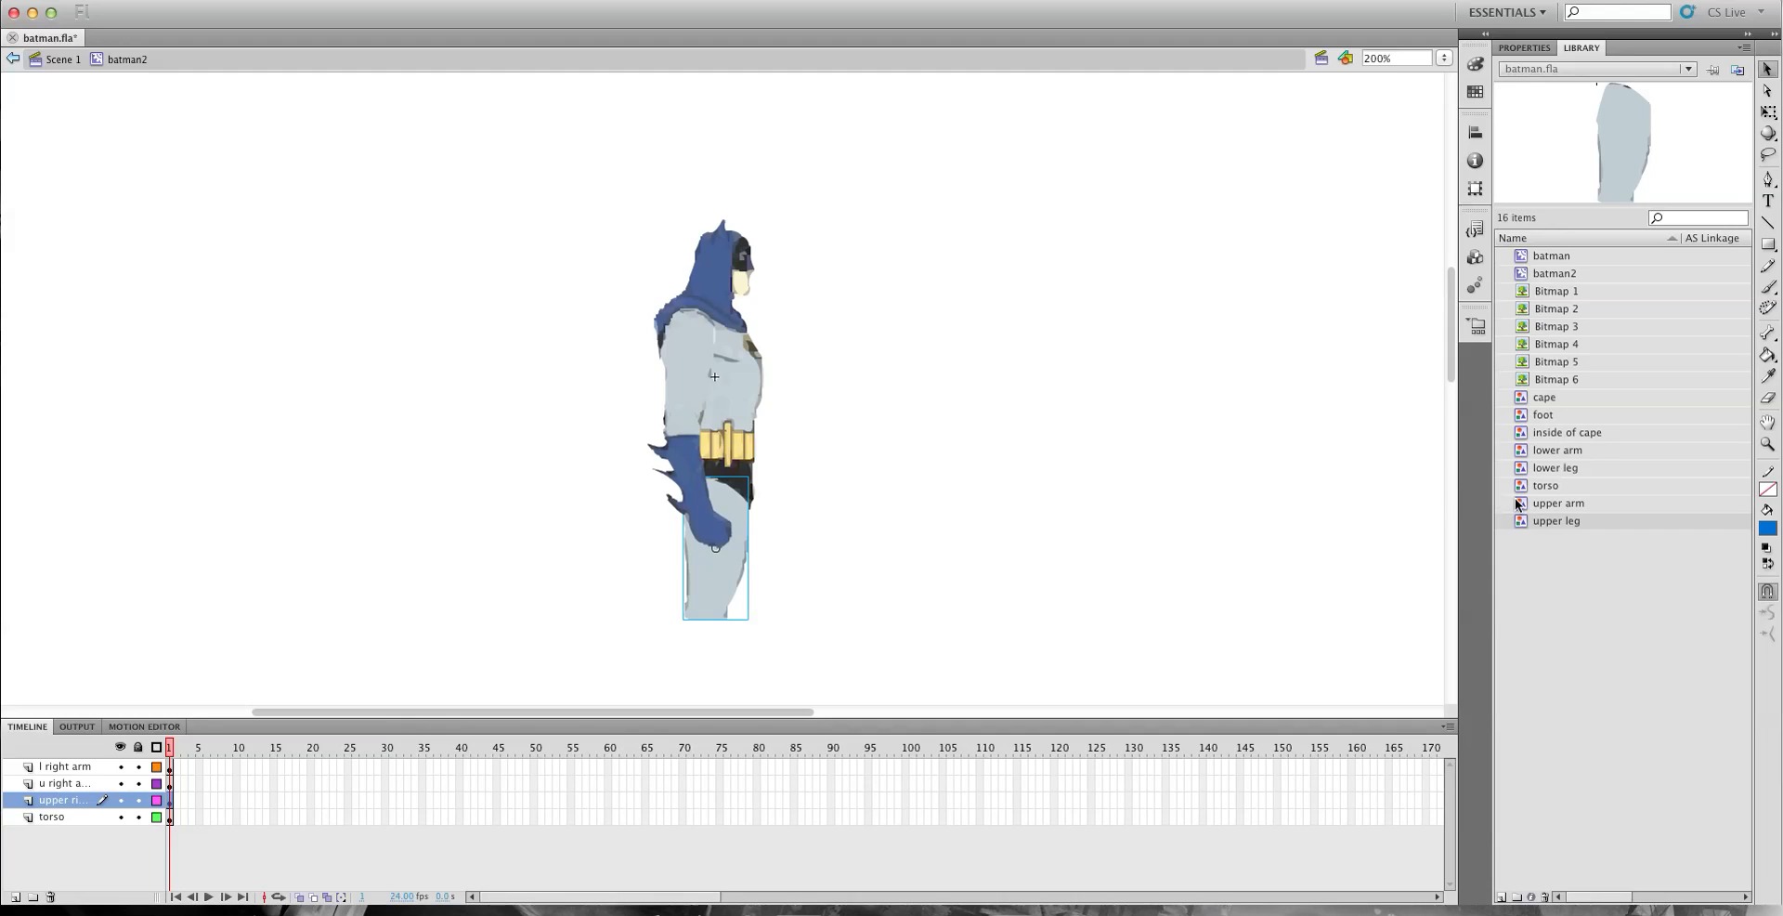
# Add a layer named "lower right leg", place the lower leg symbol under the thigh, and move the layer beneath the upper leg's layer.
pyautogui.click(15, 896)
pyautogui.doubleClick(63, 800)
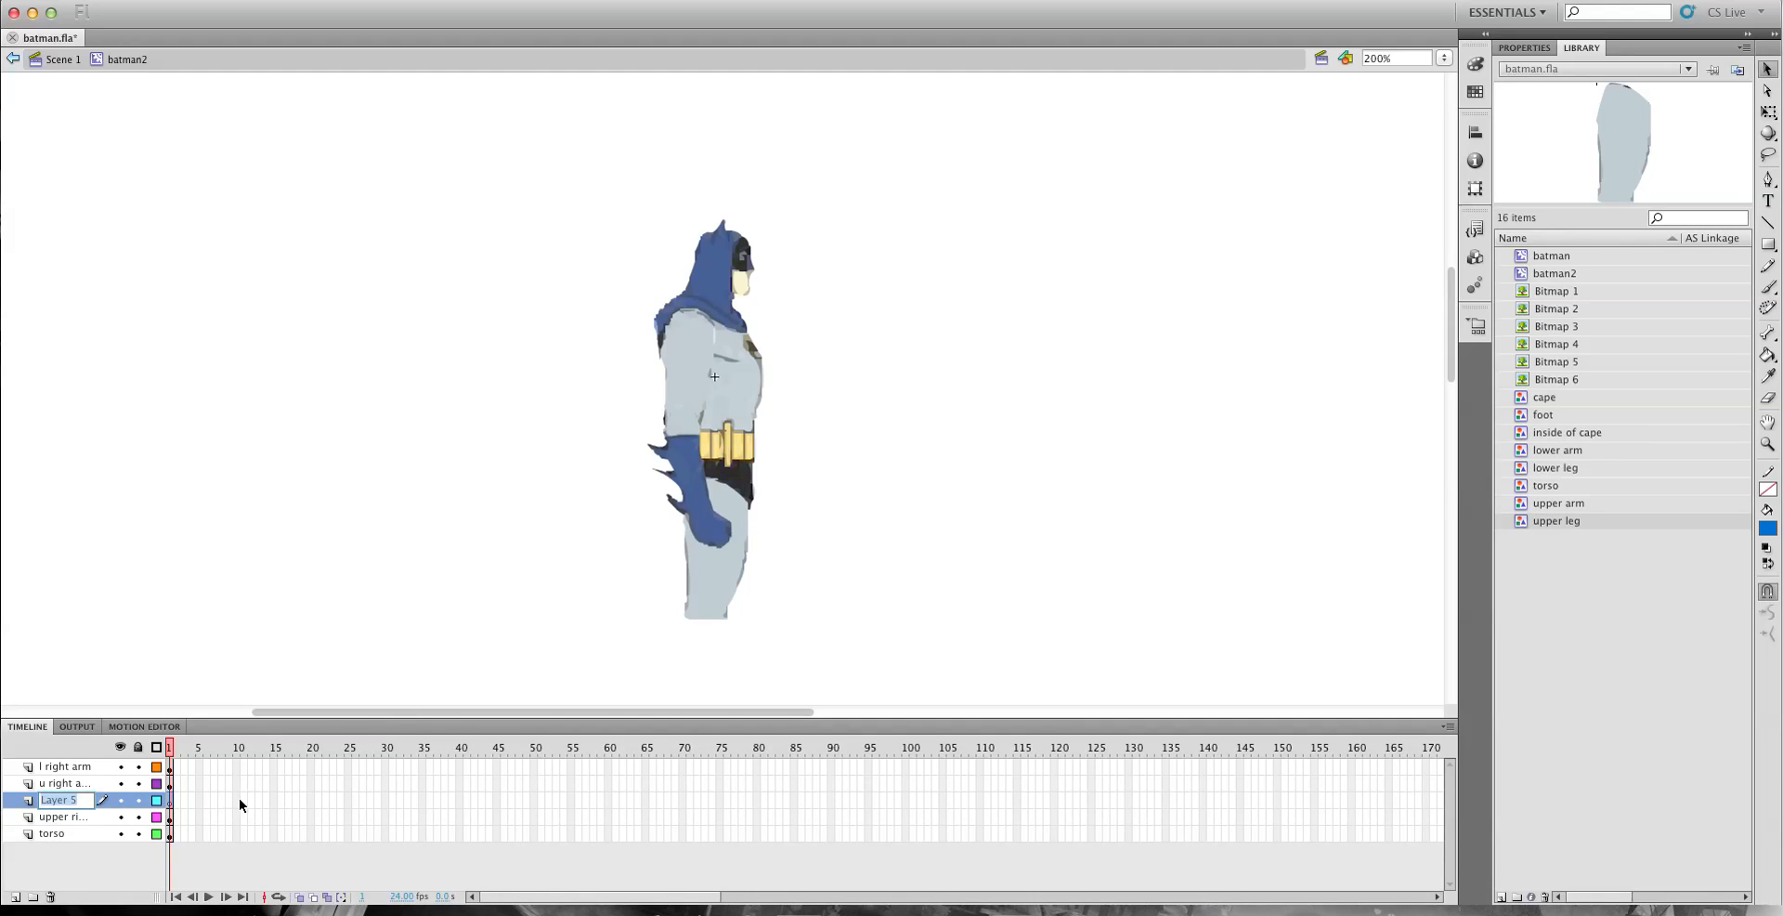
pyautogui.write('lower right leg')
pyautogui.press('Return')
pyautogui.moveTo(1559, 468); pyautogui.dragTo(708, 628)
pyautogui.scroll(-3, 847, 590)
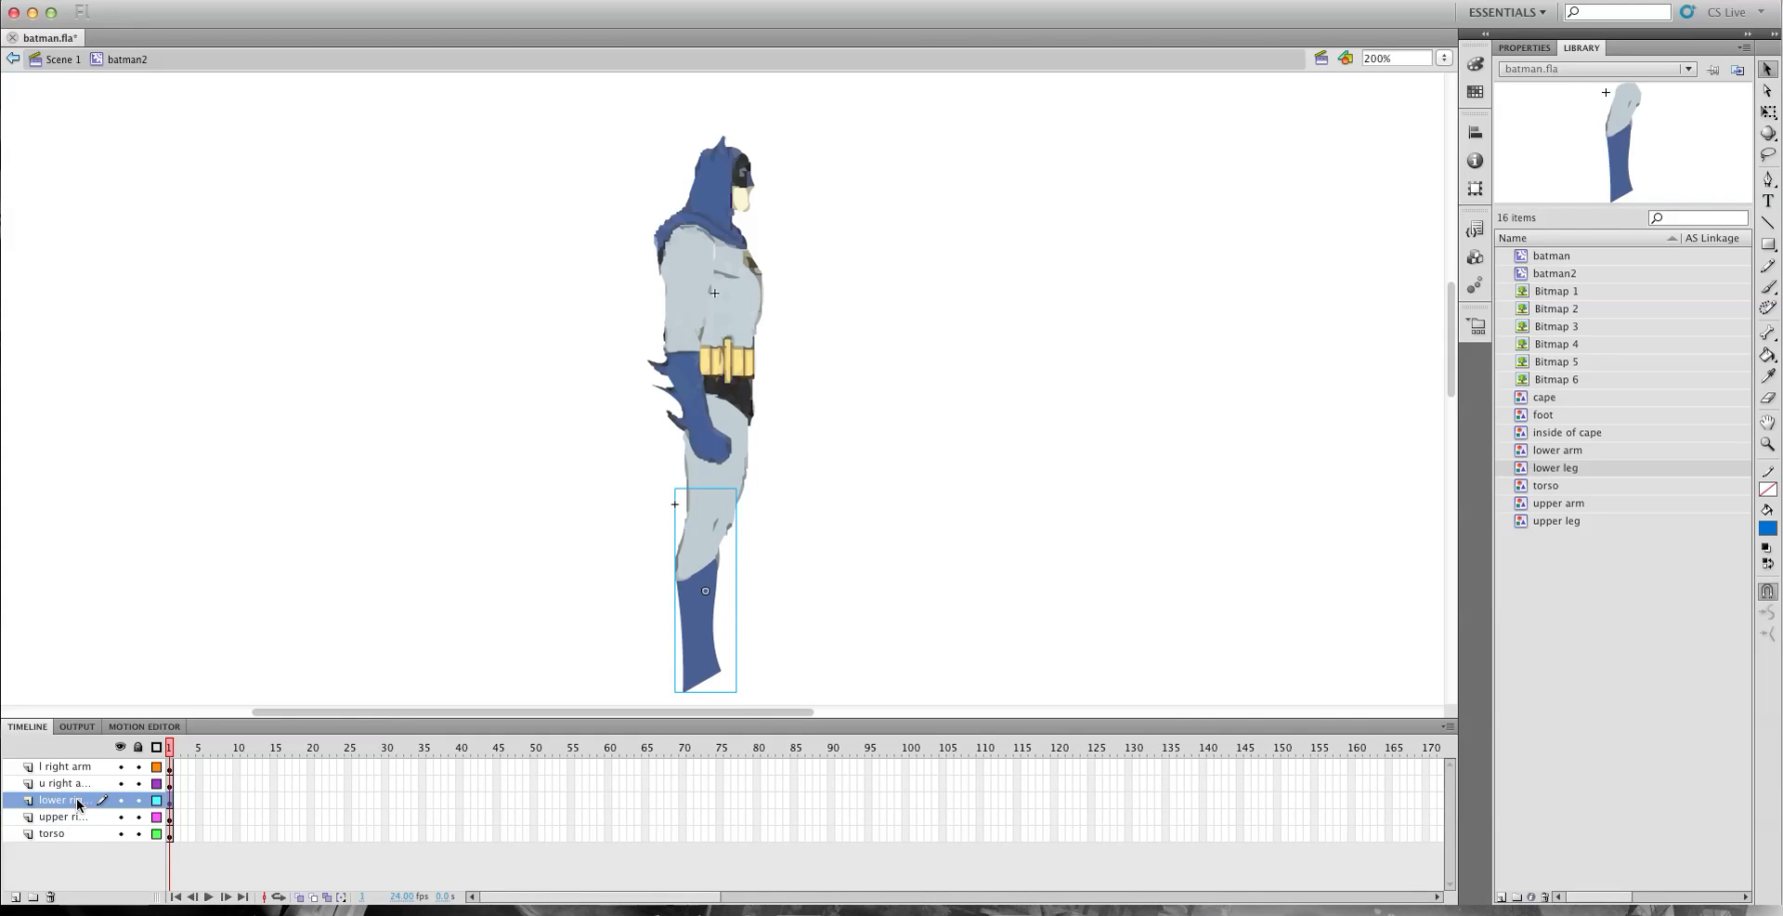
pyautogui.moveTo(79, 805); pyautogui.dragTo(79, 828)
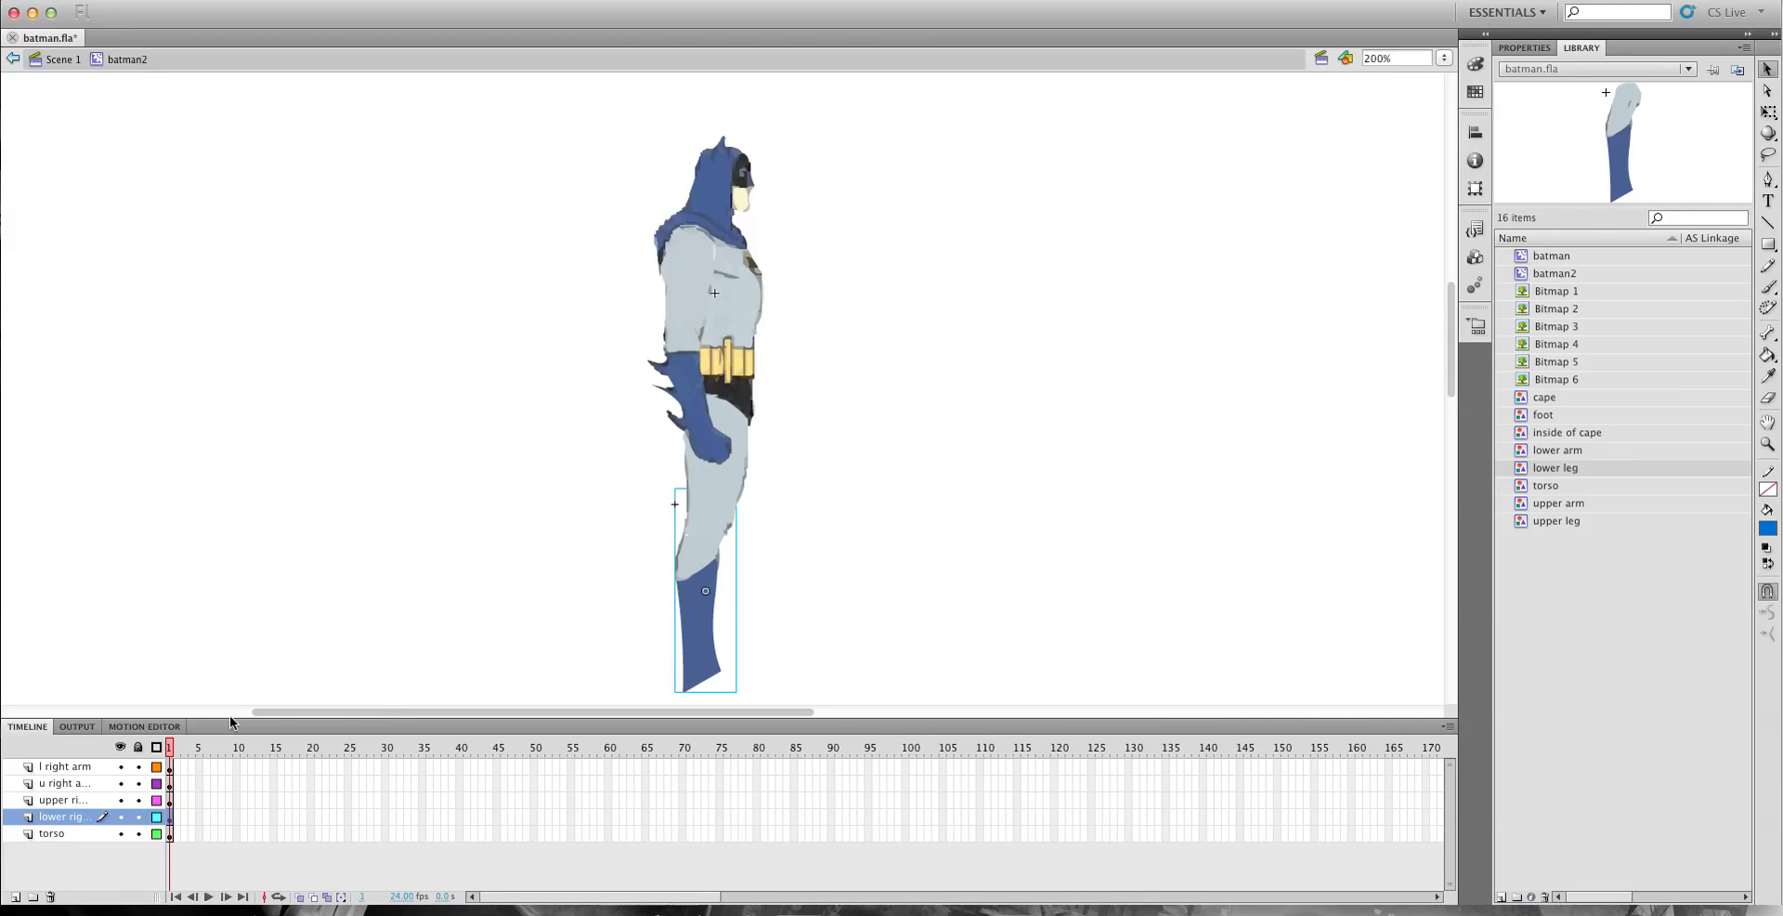
# Add a new layer above the lower right leg layer and name it foot.
pyautogui.click(16, 897)
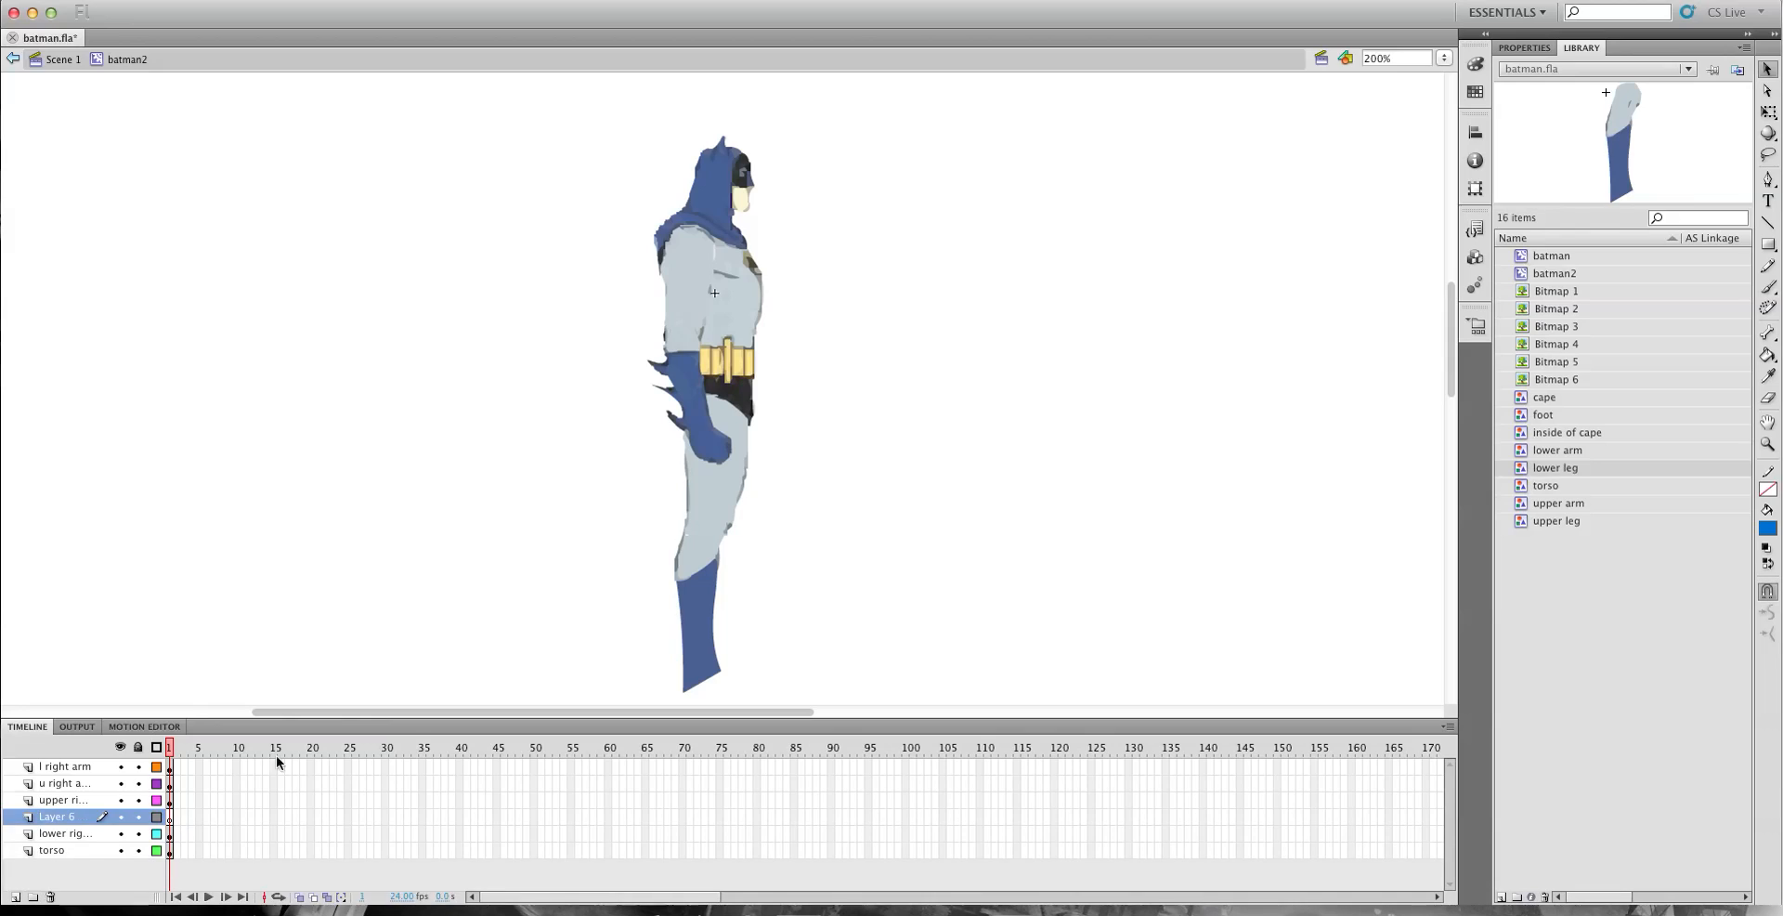
pyautogui.doubleClick(74, 817)
pyautogui.write('fot')
pyautogui.press('Return')
pyautogui.doubleClick(71, 822)
pyautogui.write('foot')
pyautogui.press('Return')
# Place the foot symbol at the end of the lower leg and move the foot layer beneath the lower right leg layer.
pyautogui.scroll(-3, 1200, 553)
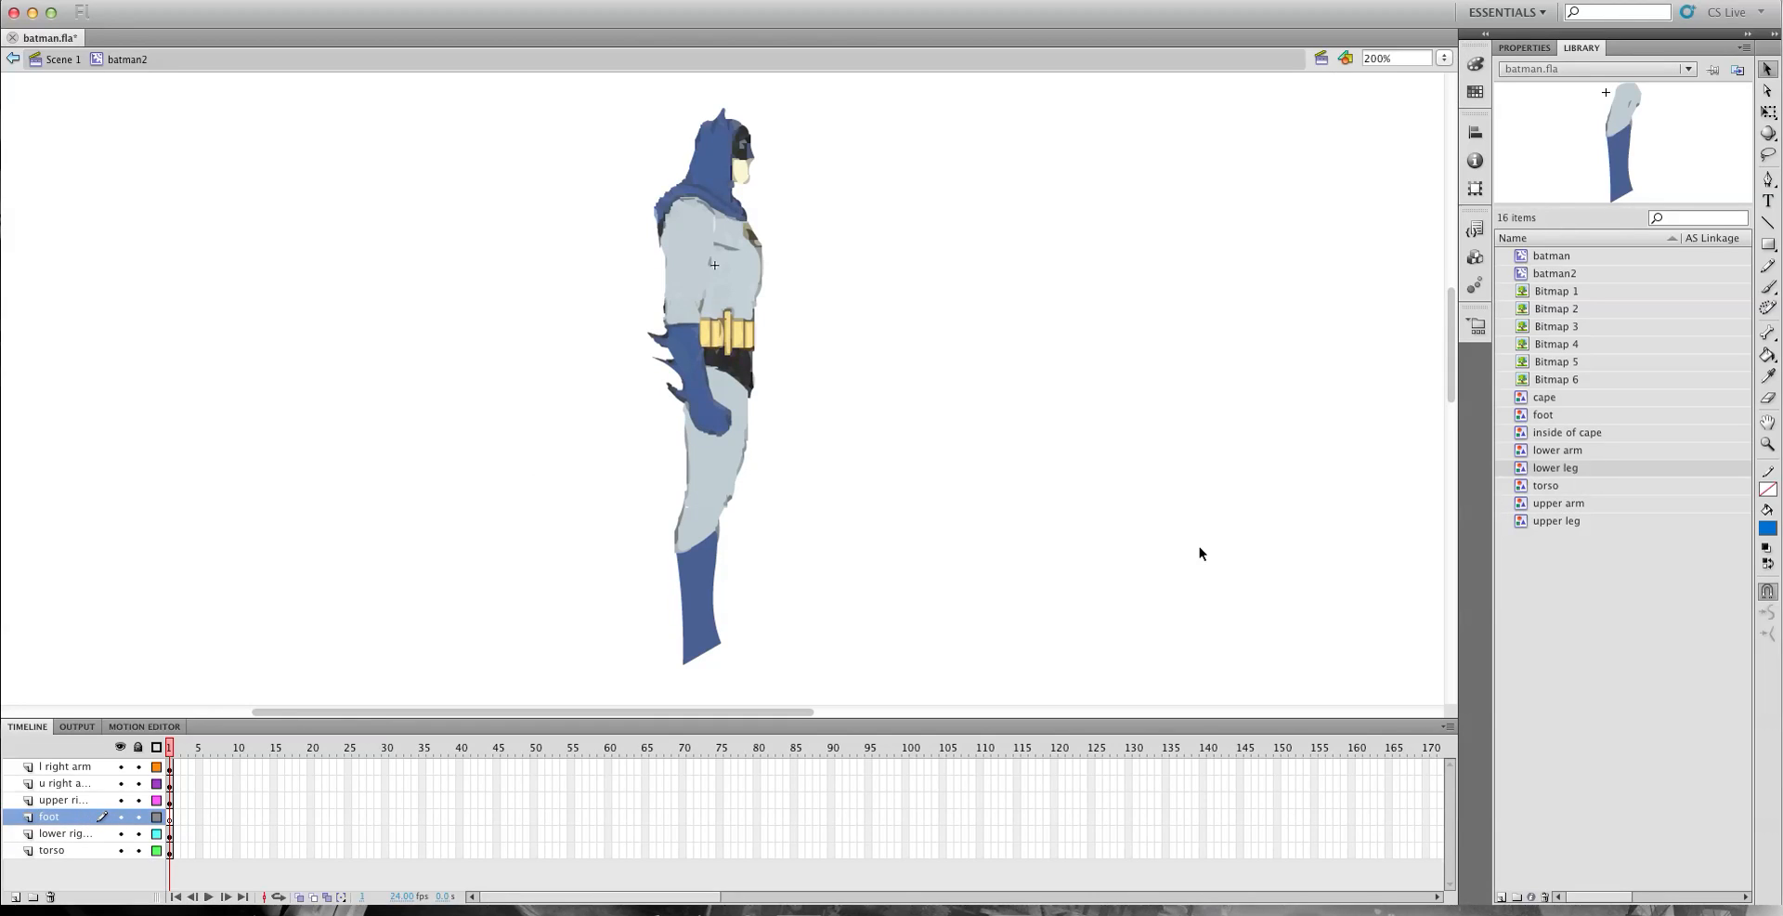
pyautogui.click(1541, 414)
pyautogui.moveTo(1528, 420); pyautogui.dragTo(733, 612)
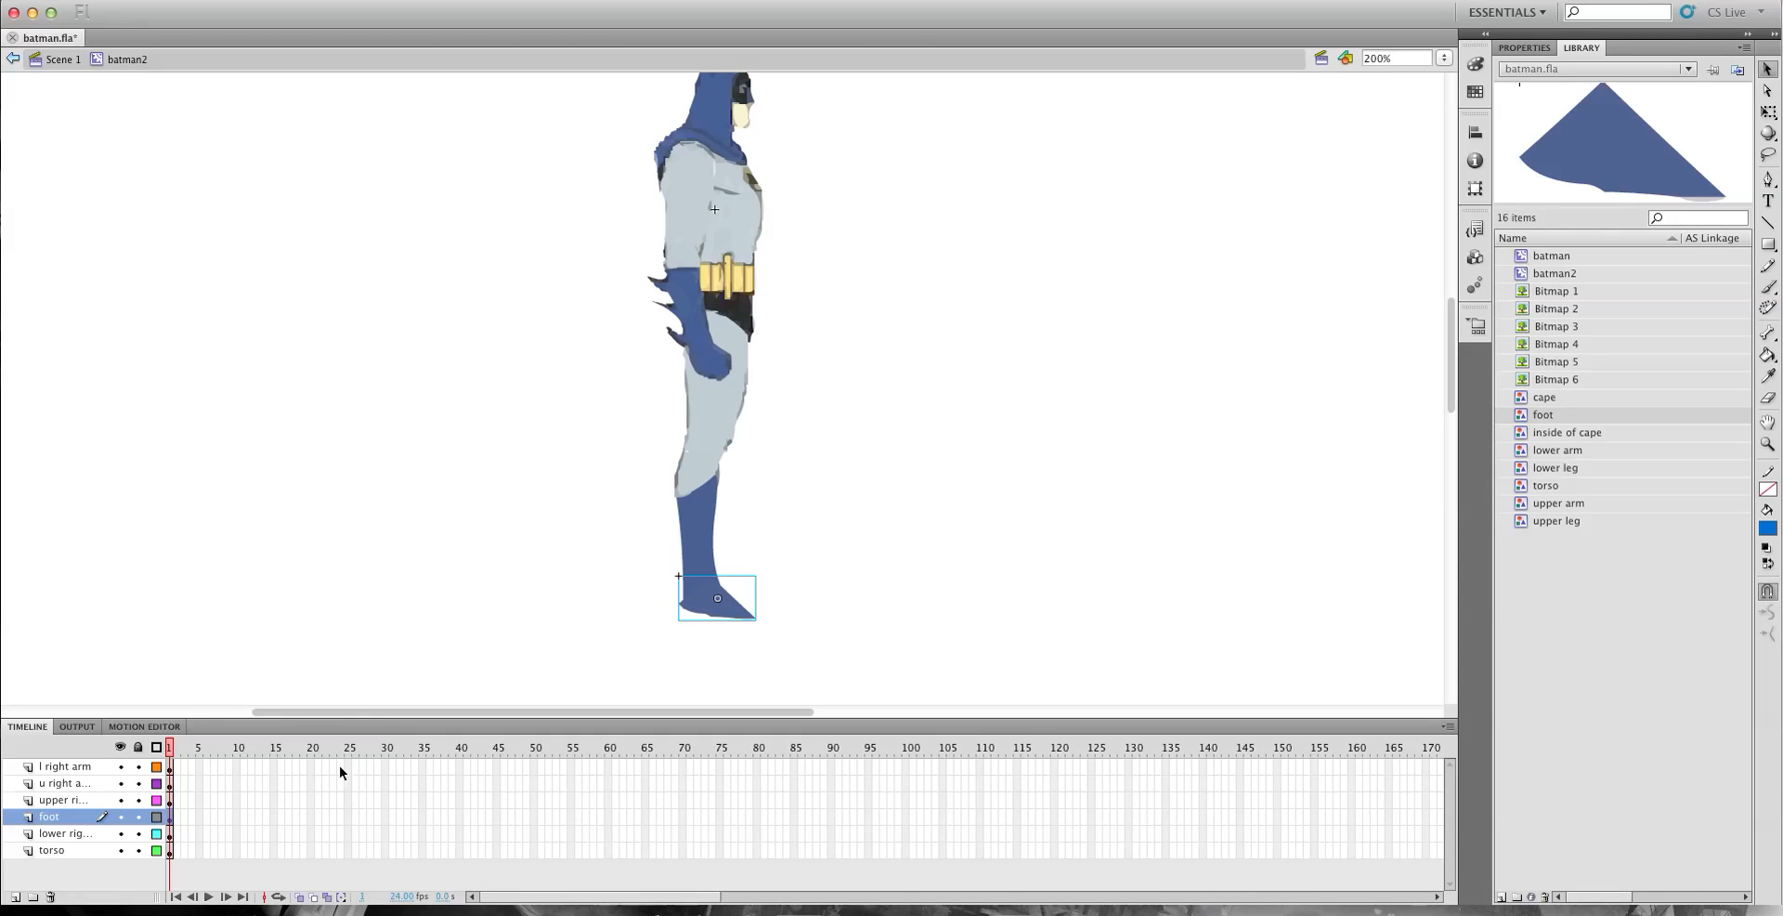
pyautogui.moveTo(60, 839); pyautogui.dragTo(59, 839)
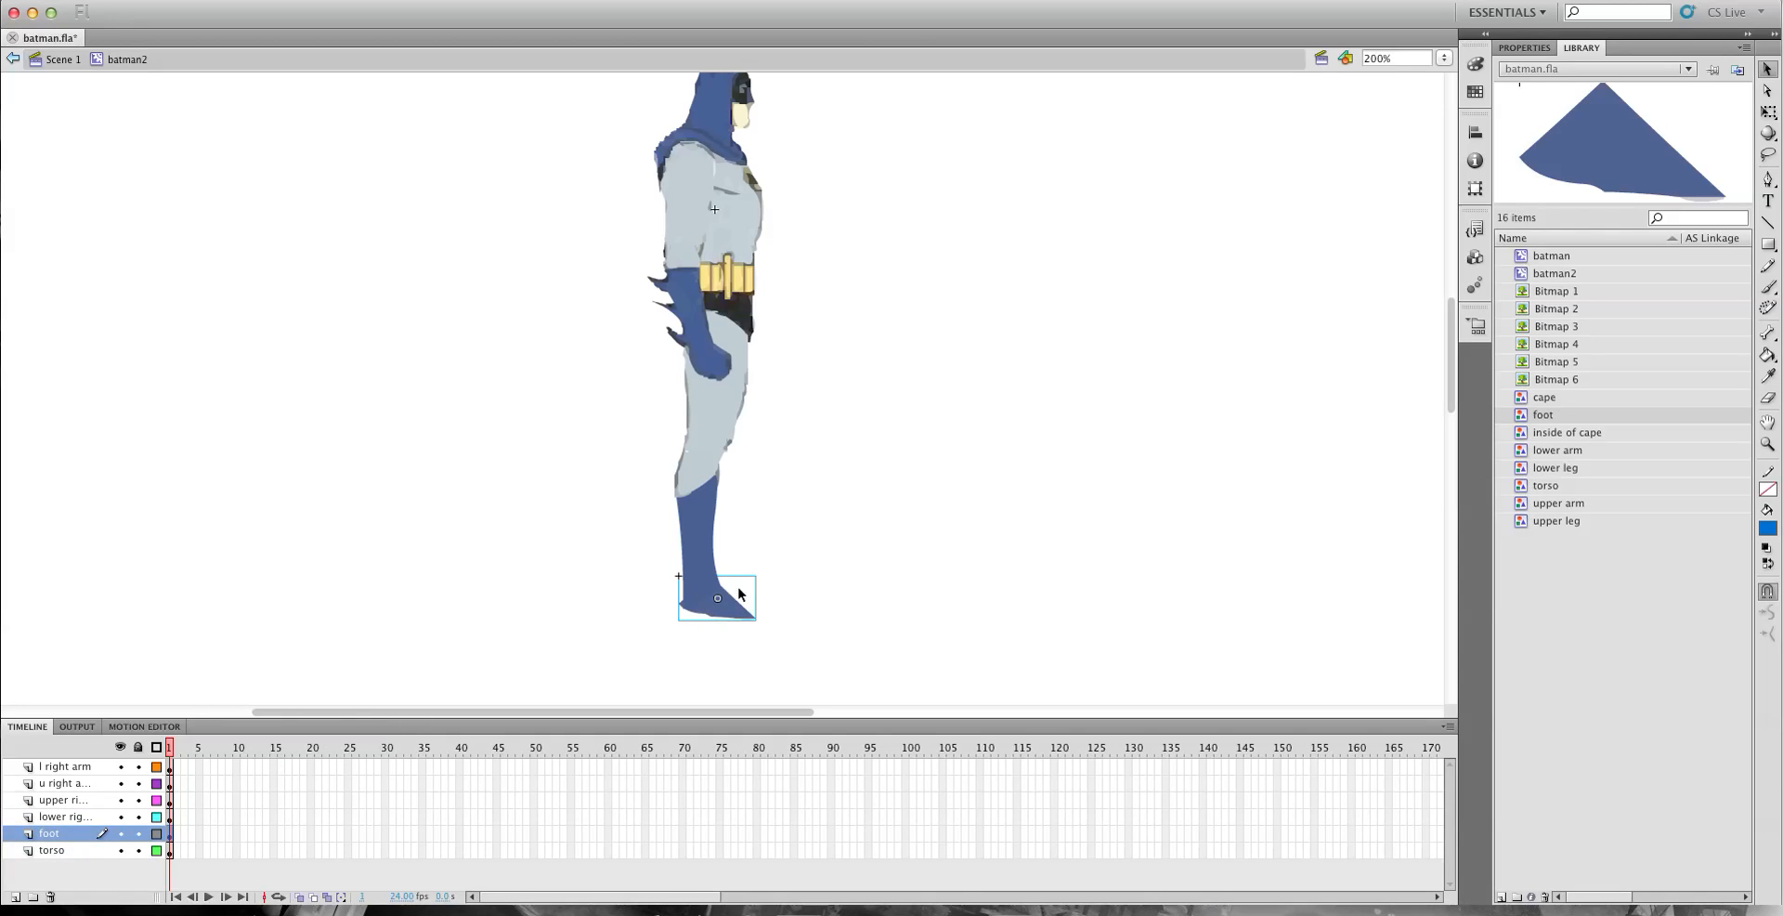
pyautogui.scroll(1, 804, 606)
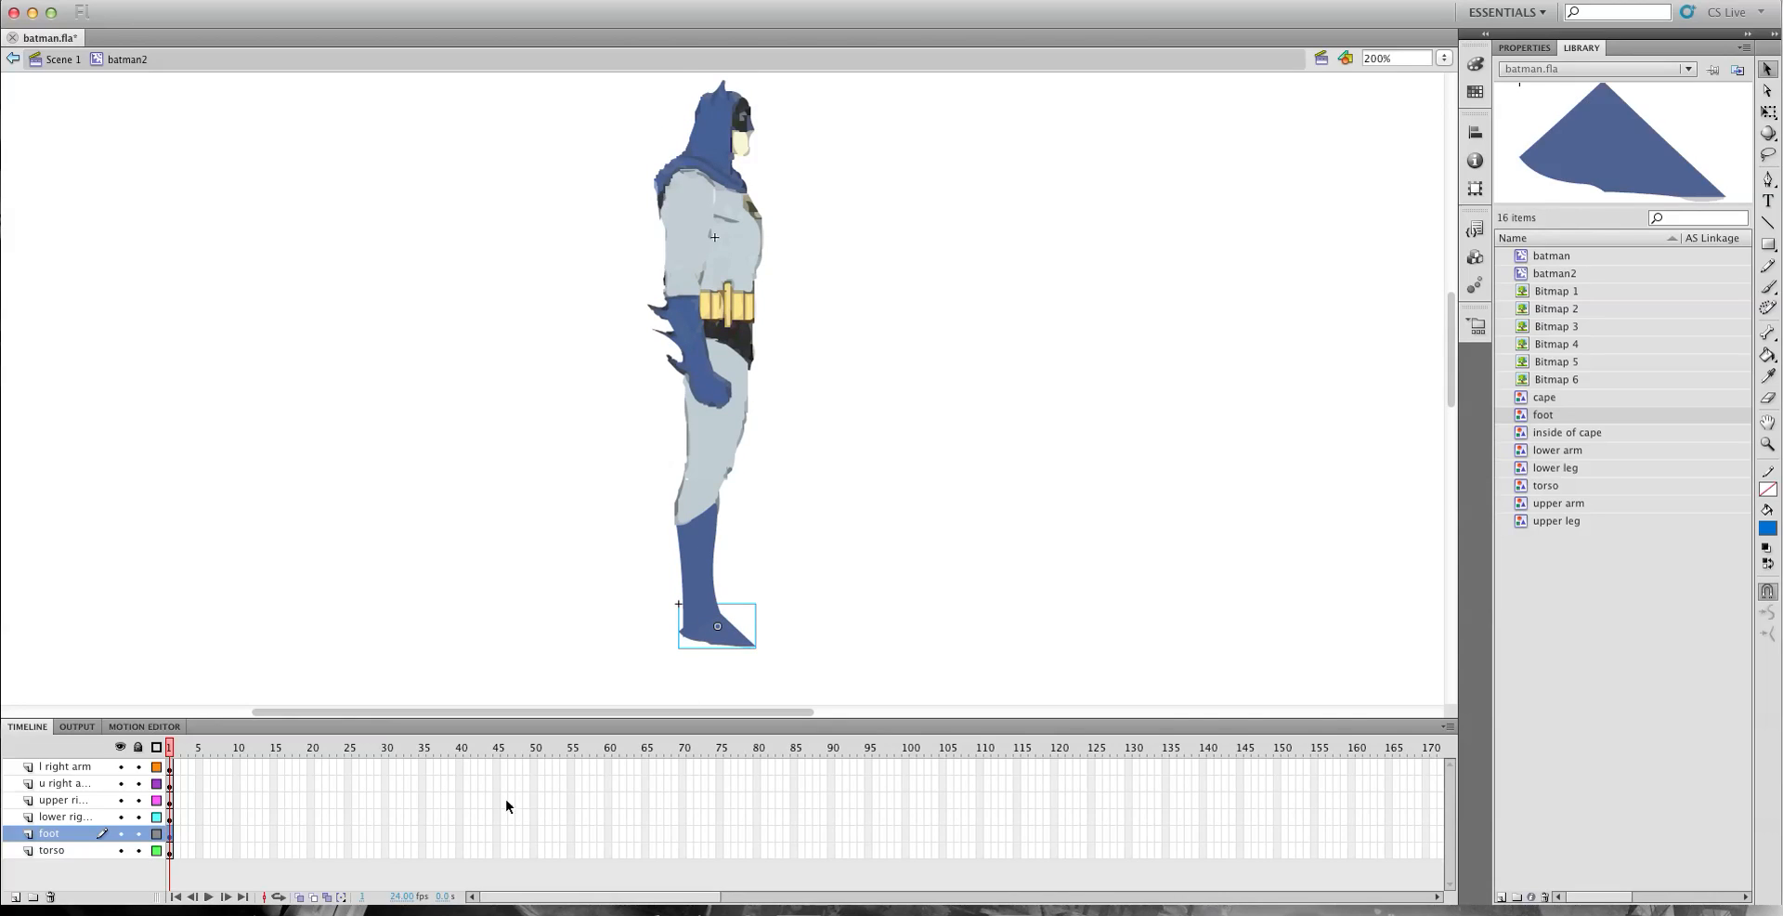
pyautogui.click(975, 406)
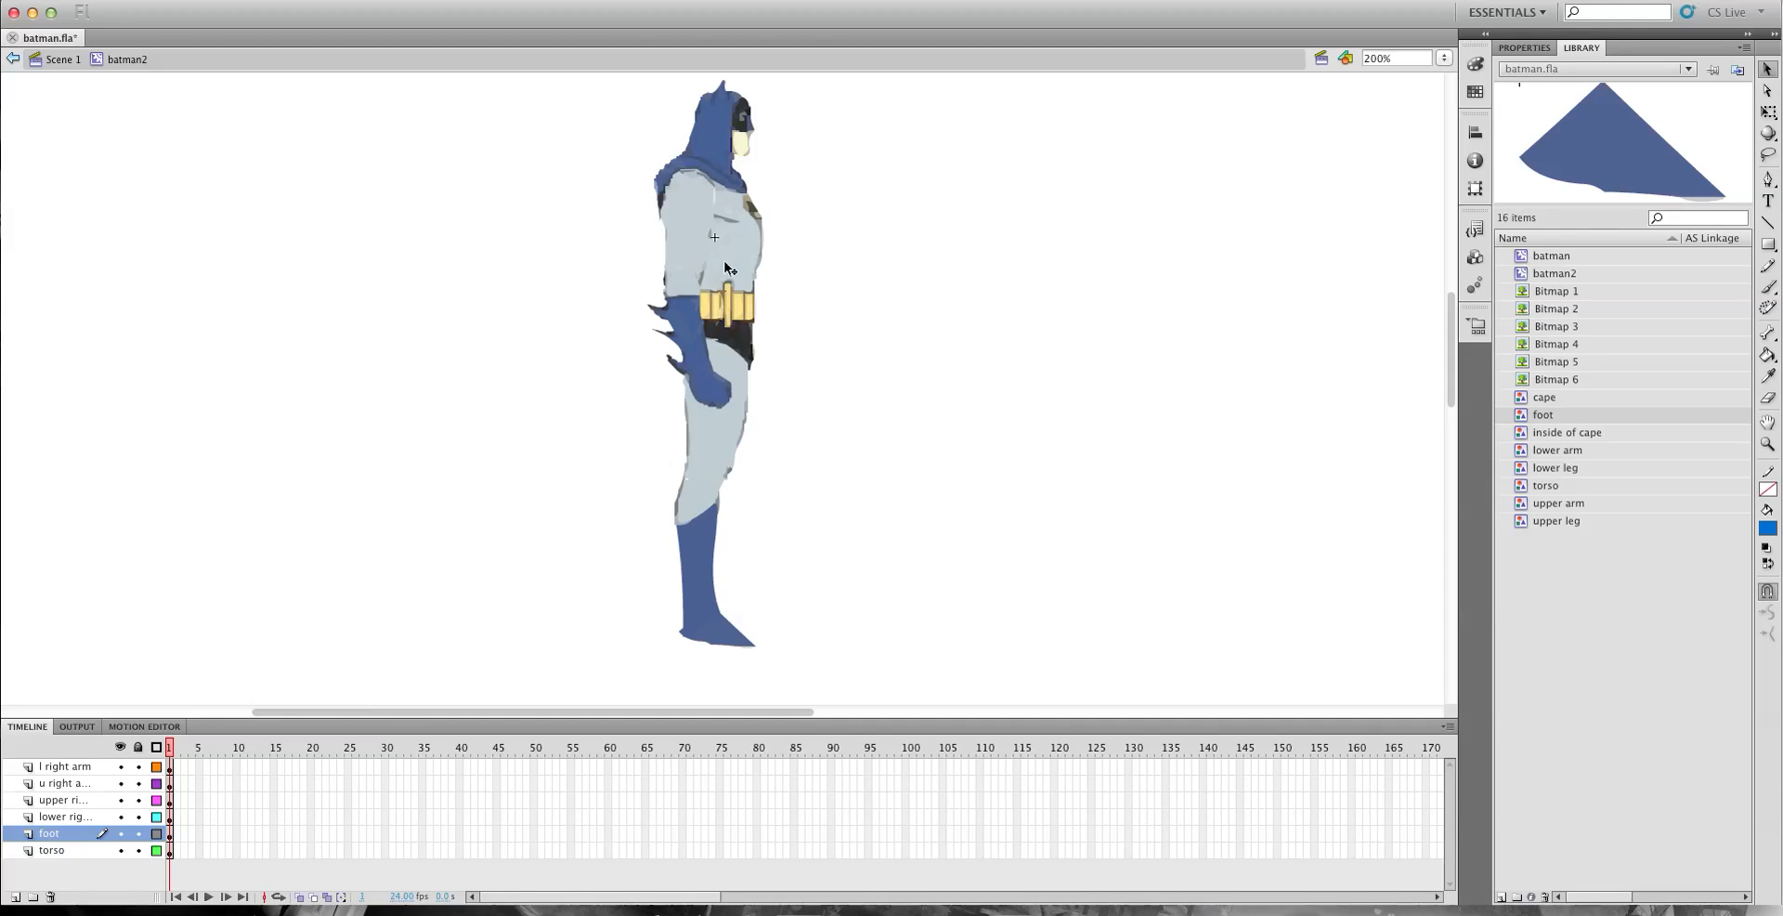
# Add a layer named "u left arm" and move it beneath the torso layer.
pyautogui.scroll(1, 1000, 324)
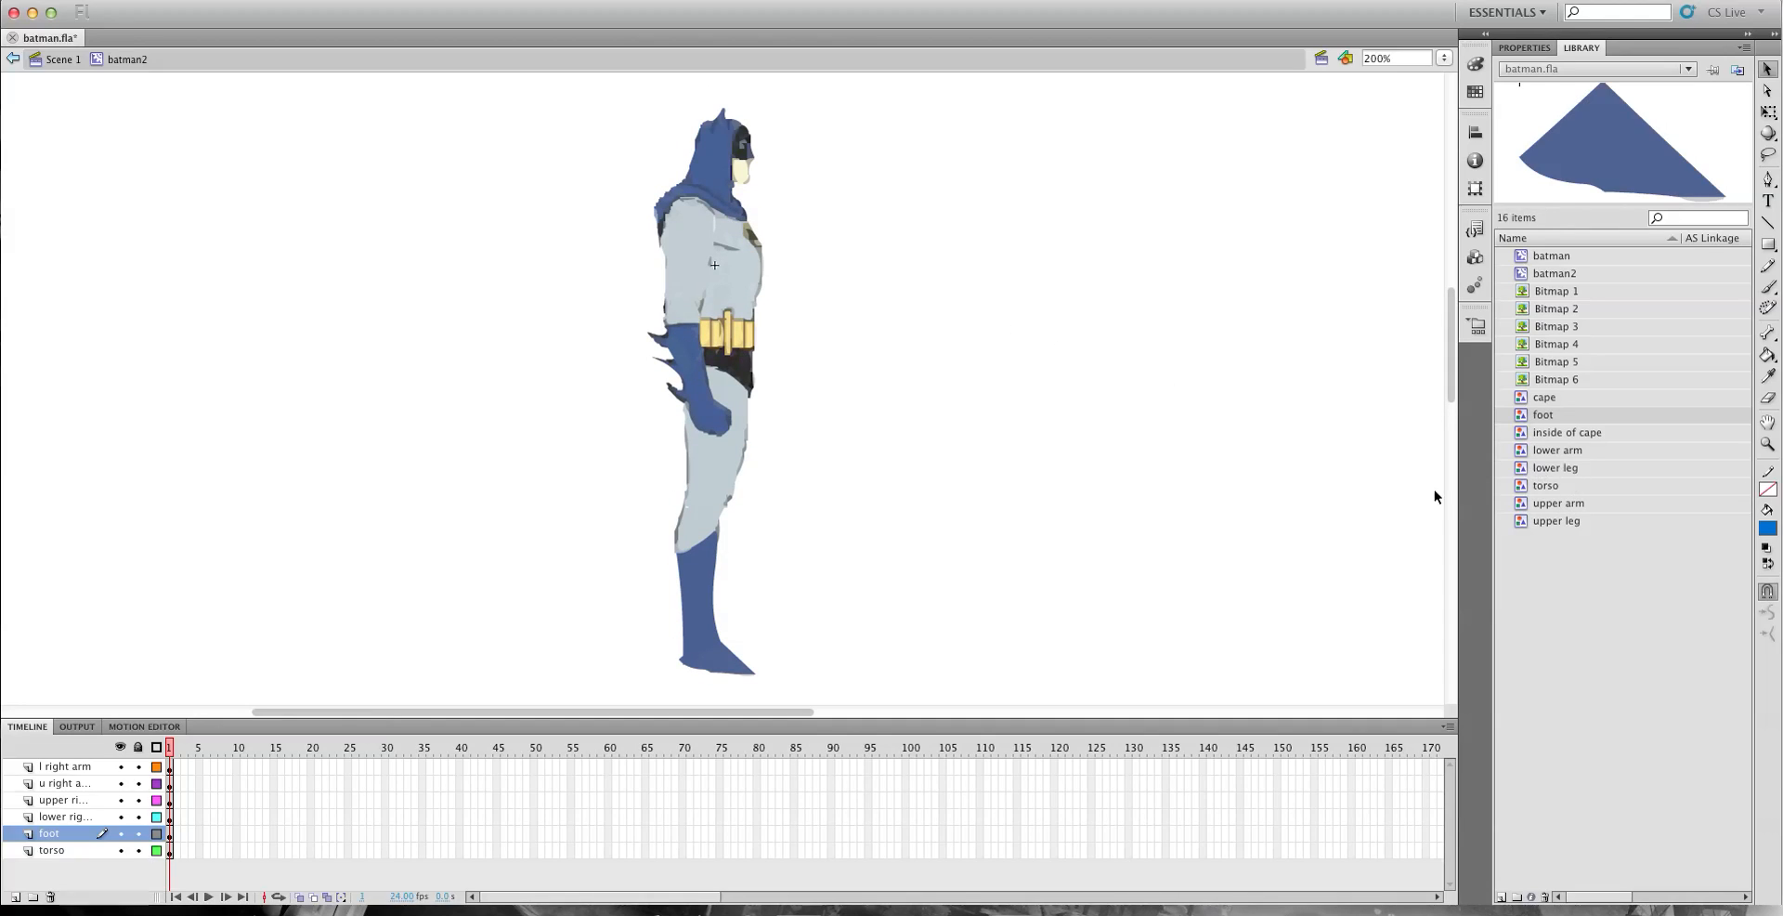
pyautogui.click(58, 850)
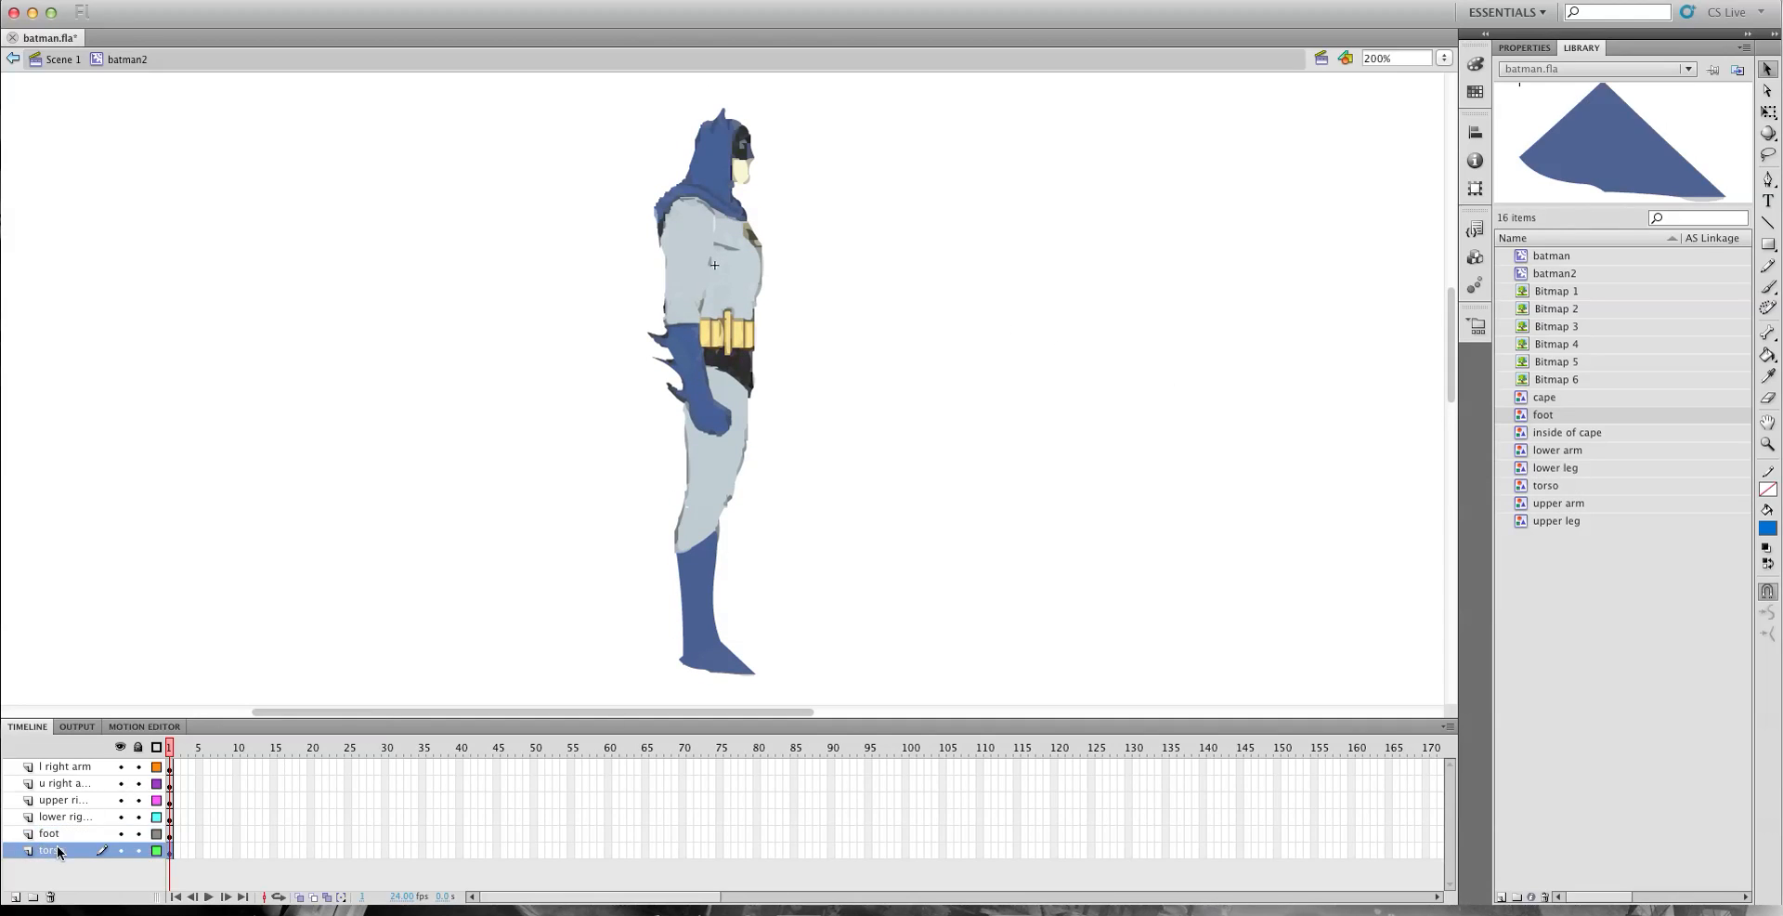
pyautogui.click(16, 896)
pyautogui.moveTo(60, 853); pyautogui.dragTo(63, 873)
pyautogui.doubleClick(58, 865)
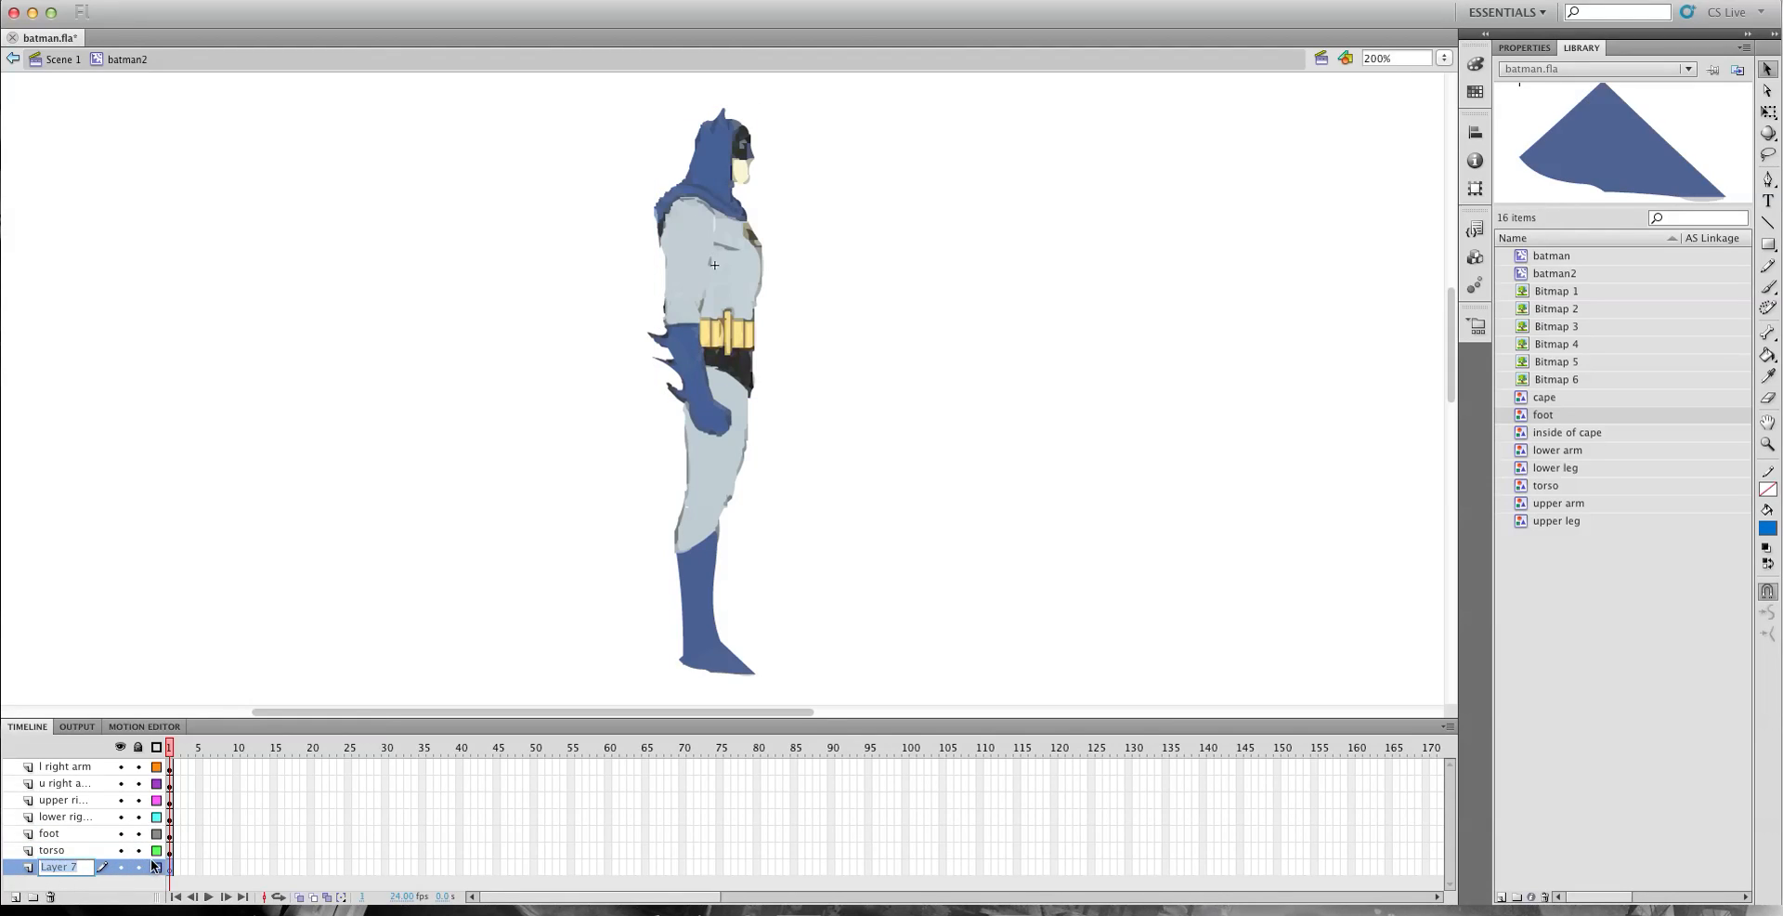
pyautogui.write('u left arm')
pyautogui.press('Return')
# Place an instance of the upper arm symbol on the "u left arm" layer, in the empty space beside the figure.
pyautogui.click(1536, 502)
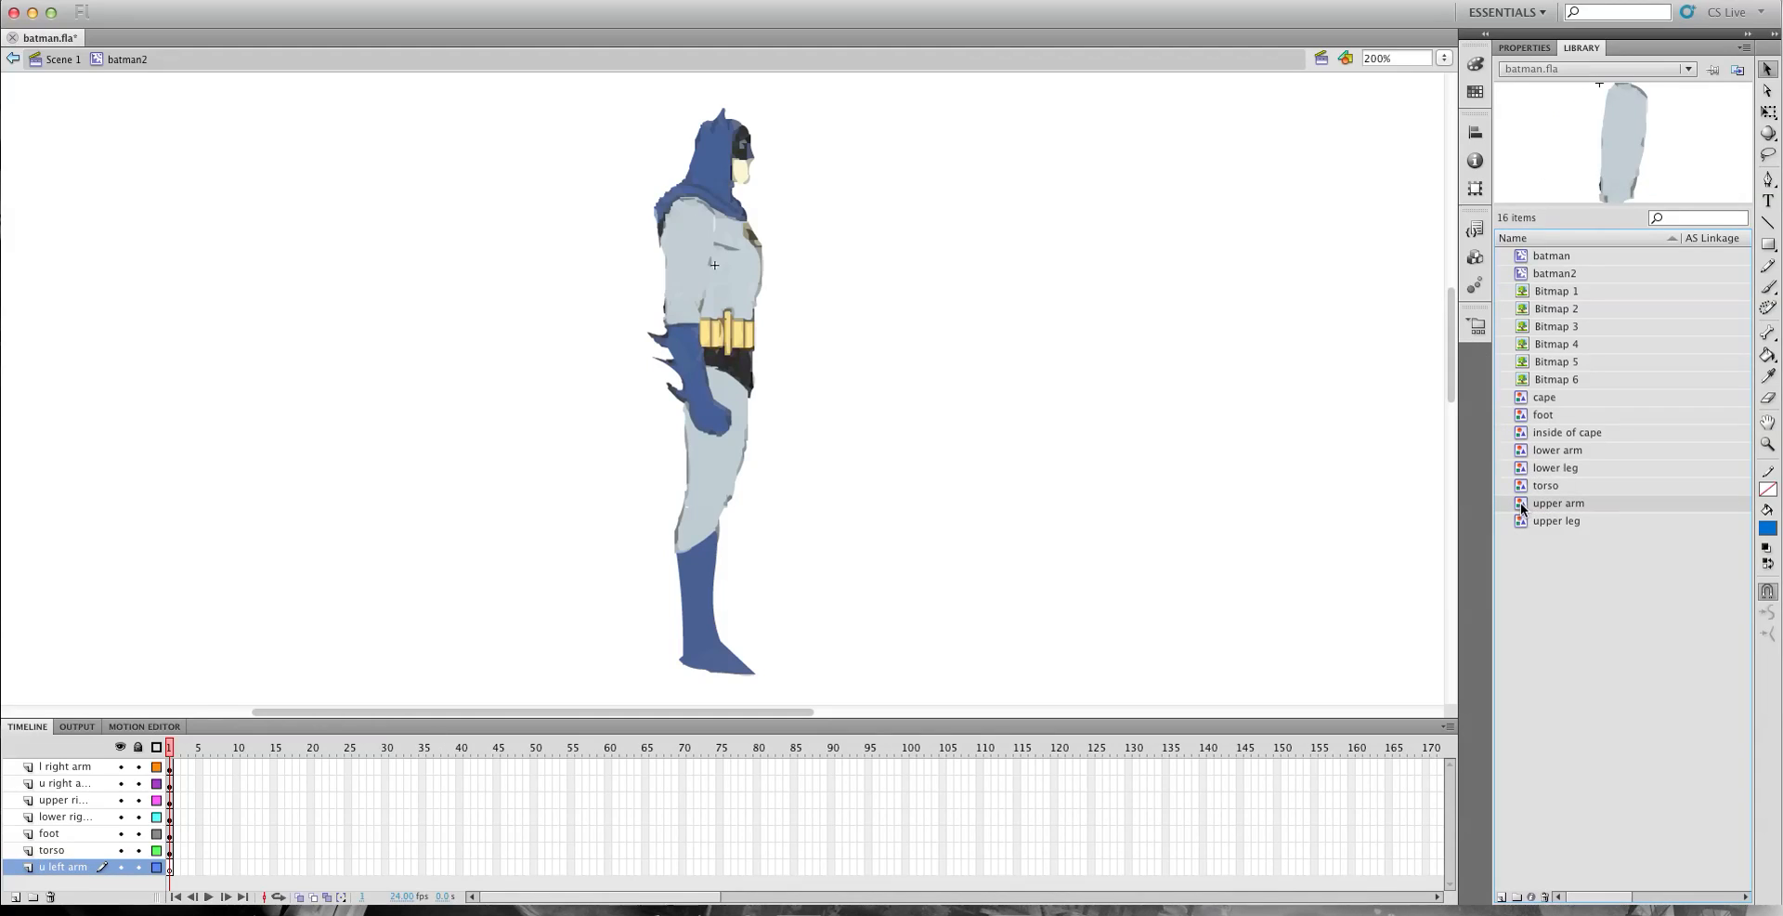
pyautogui.moveTo(1138, 295); pyautogui.dragTo(1123, 267)
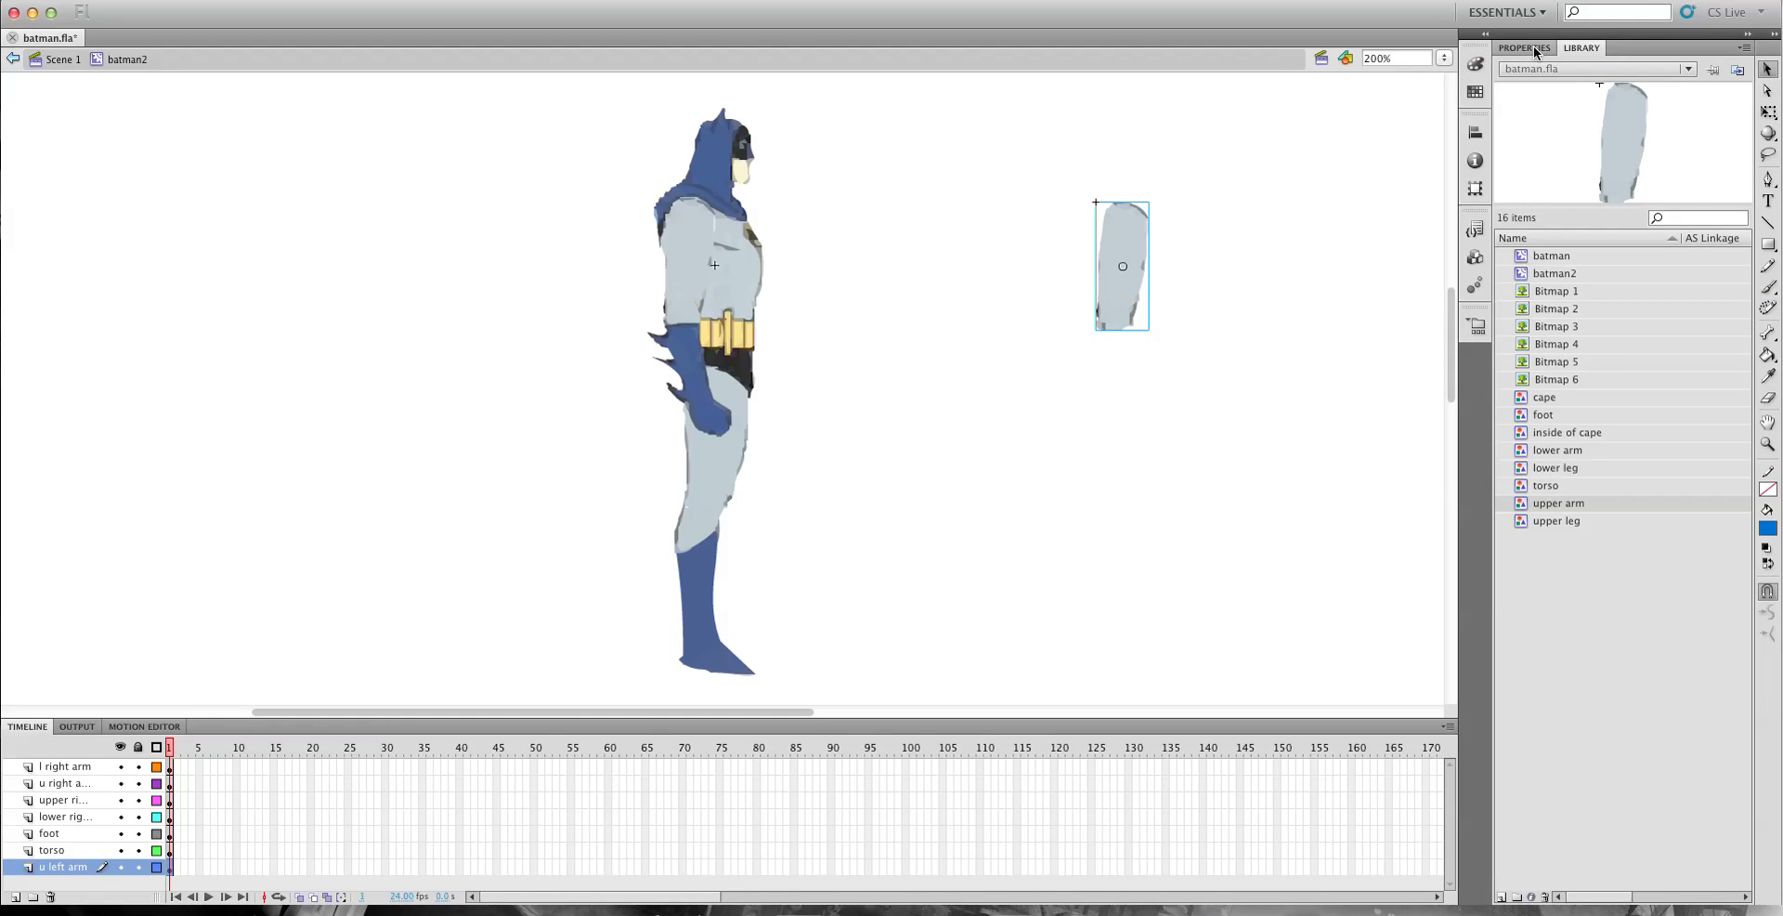
pyautogui.moveTo(1121, 236); pyautogui.dragTo(1049, 233)
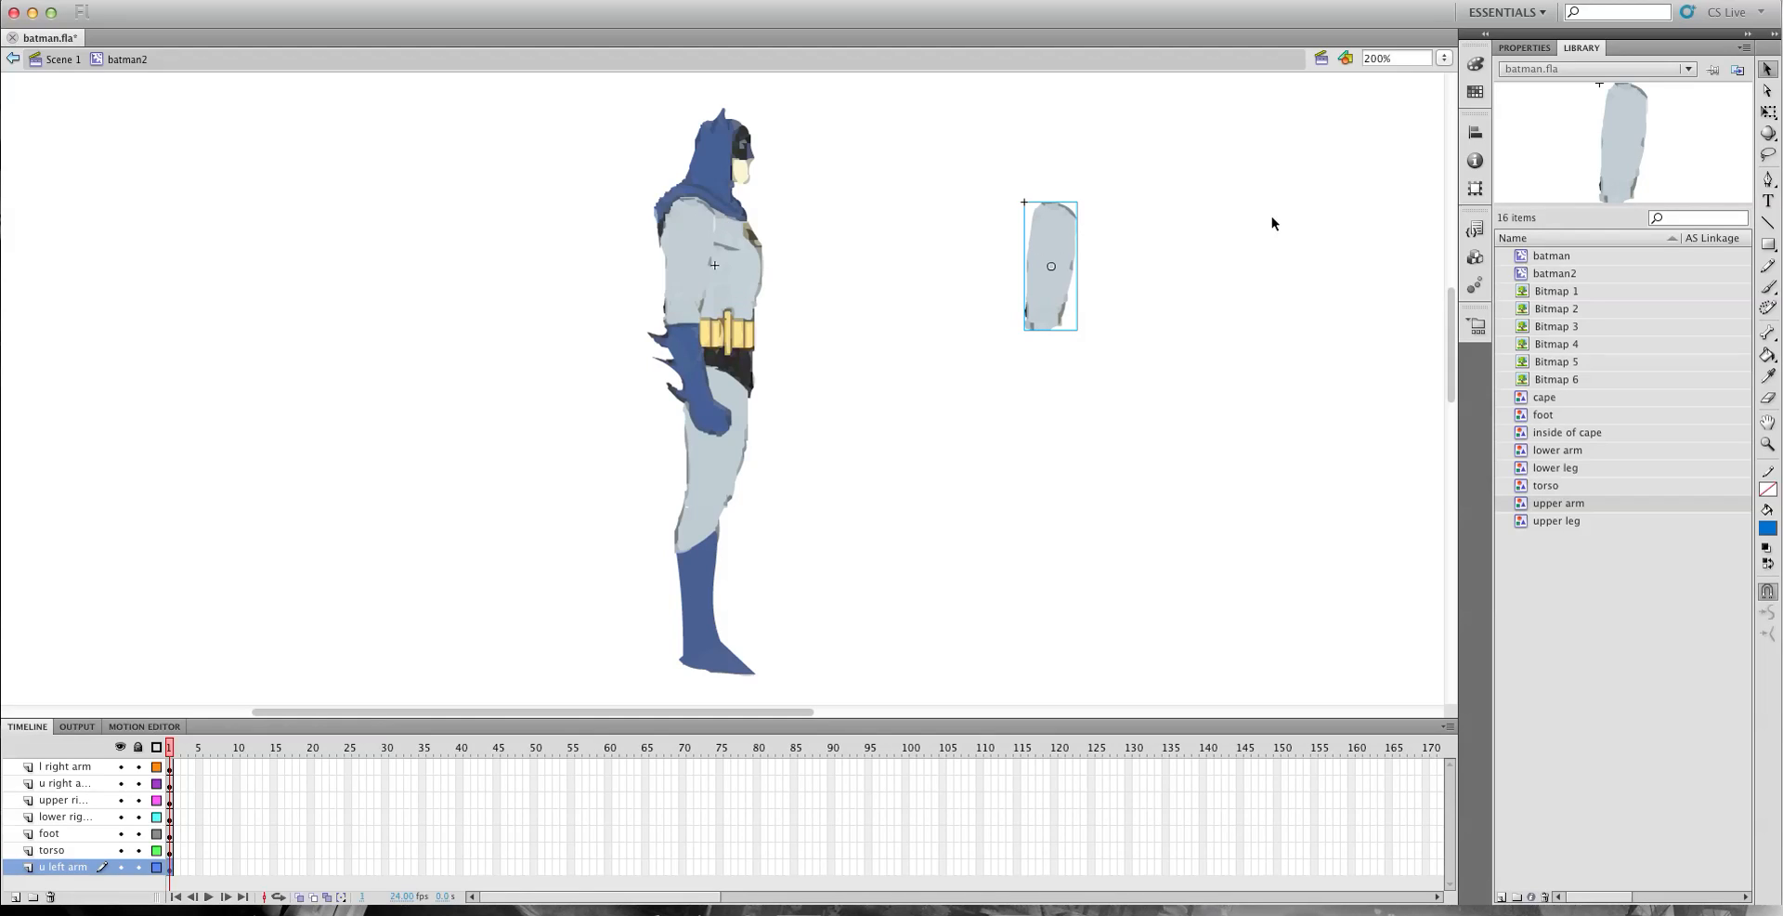
pyautogui.moveTo(1055, 239); pyautogui.dragTo(1043, 239)
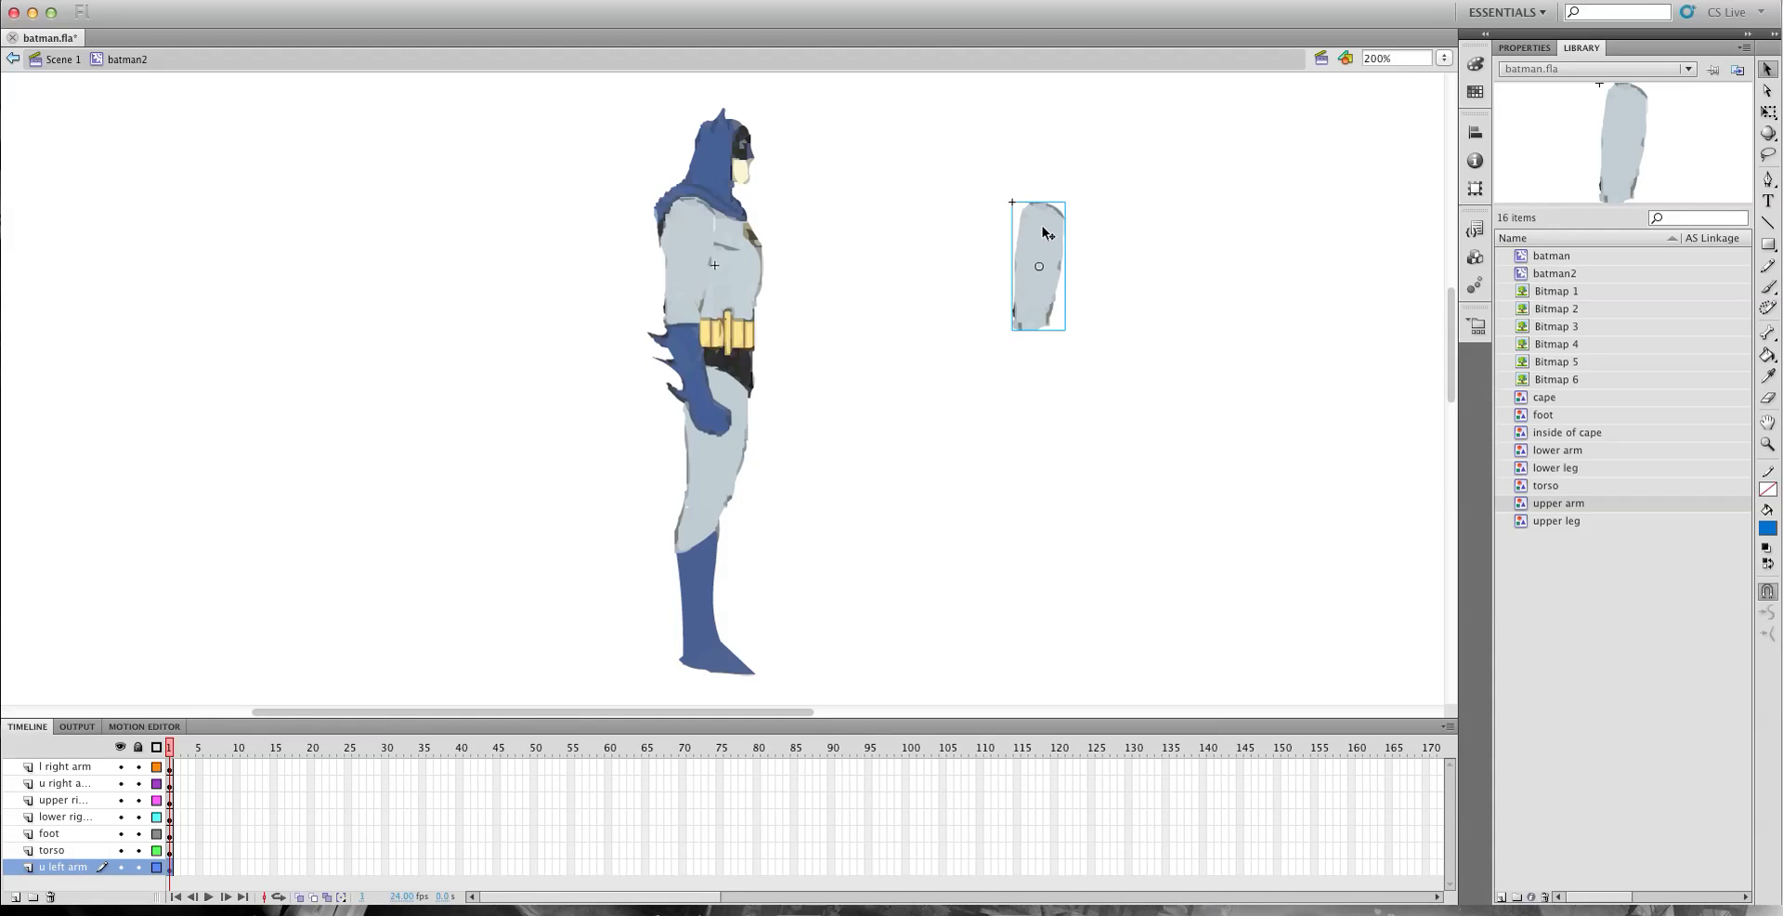
# Apply a Brightness color effect of -20% to the new upper arm instance.
pyautogui.click(1525, 48)
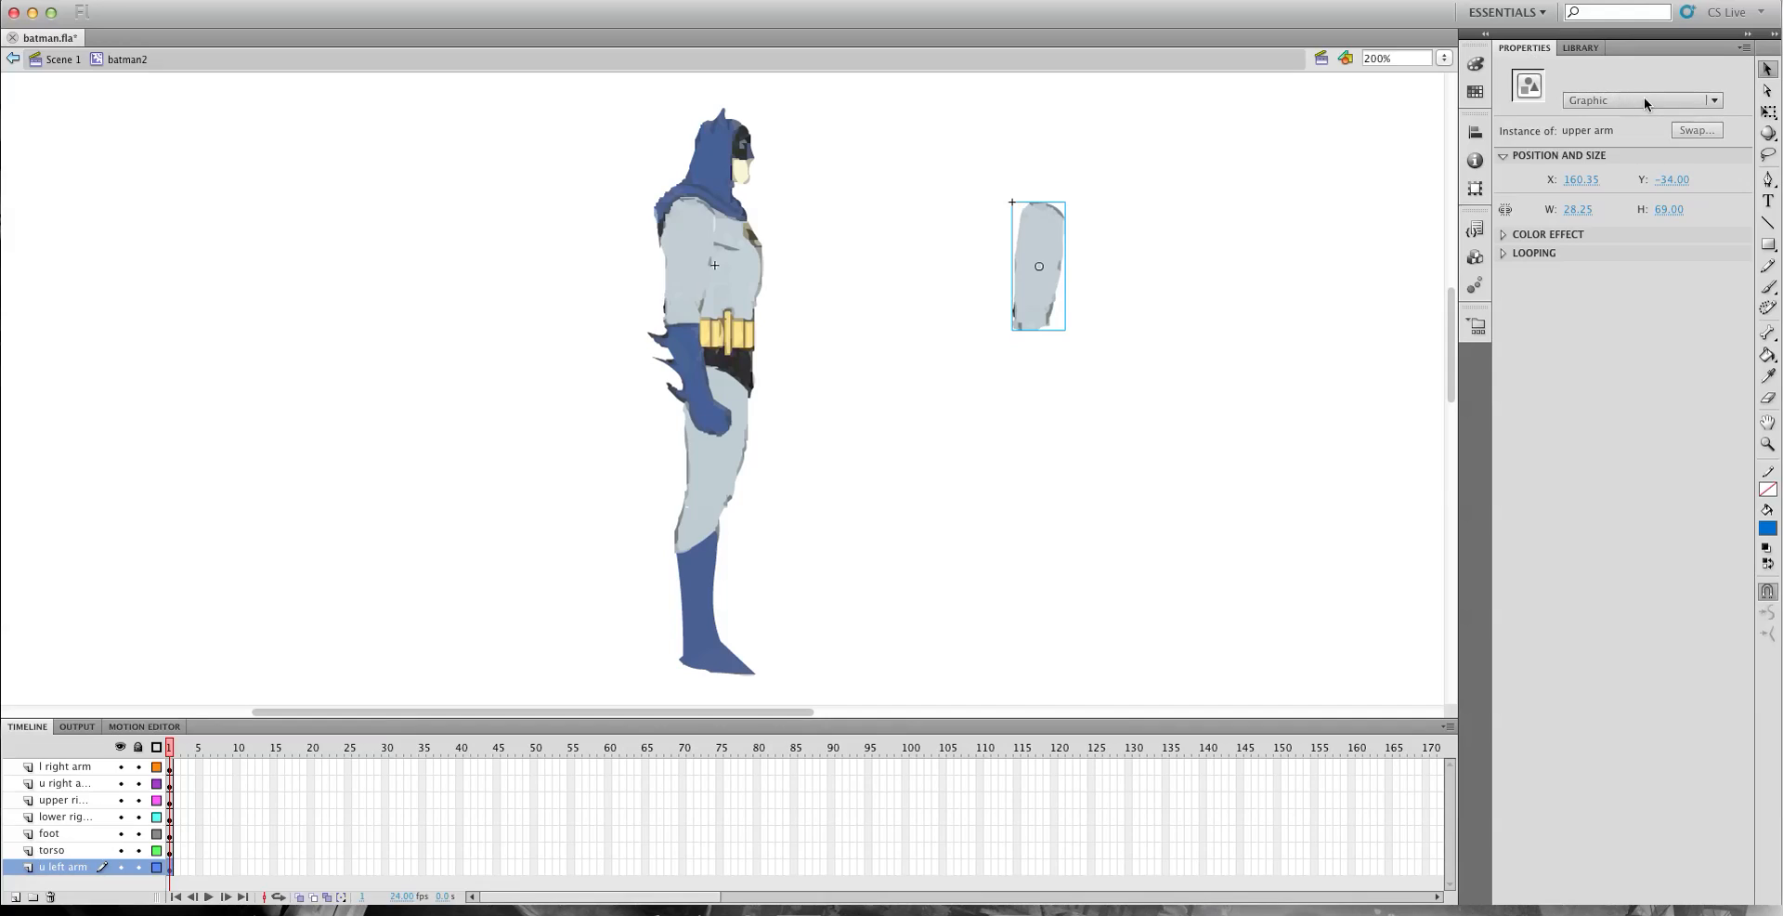
pyautogui.click(1504, 234)
pyautogui.click(1605, 263)
pyautogui.click(1607, 273)
pyautogui.moveTo(1618, 286); pyautogui.dragTo(1609, 286)
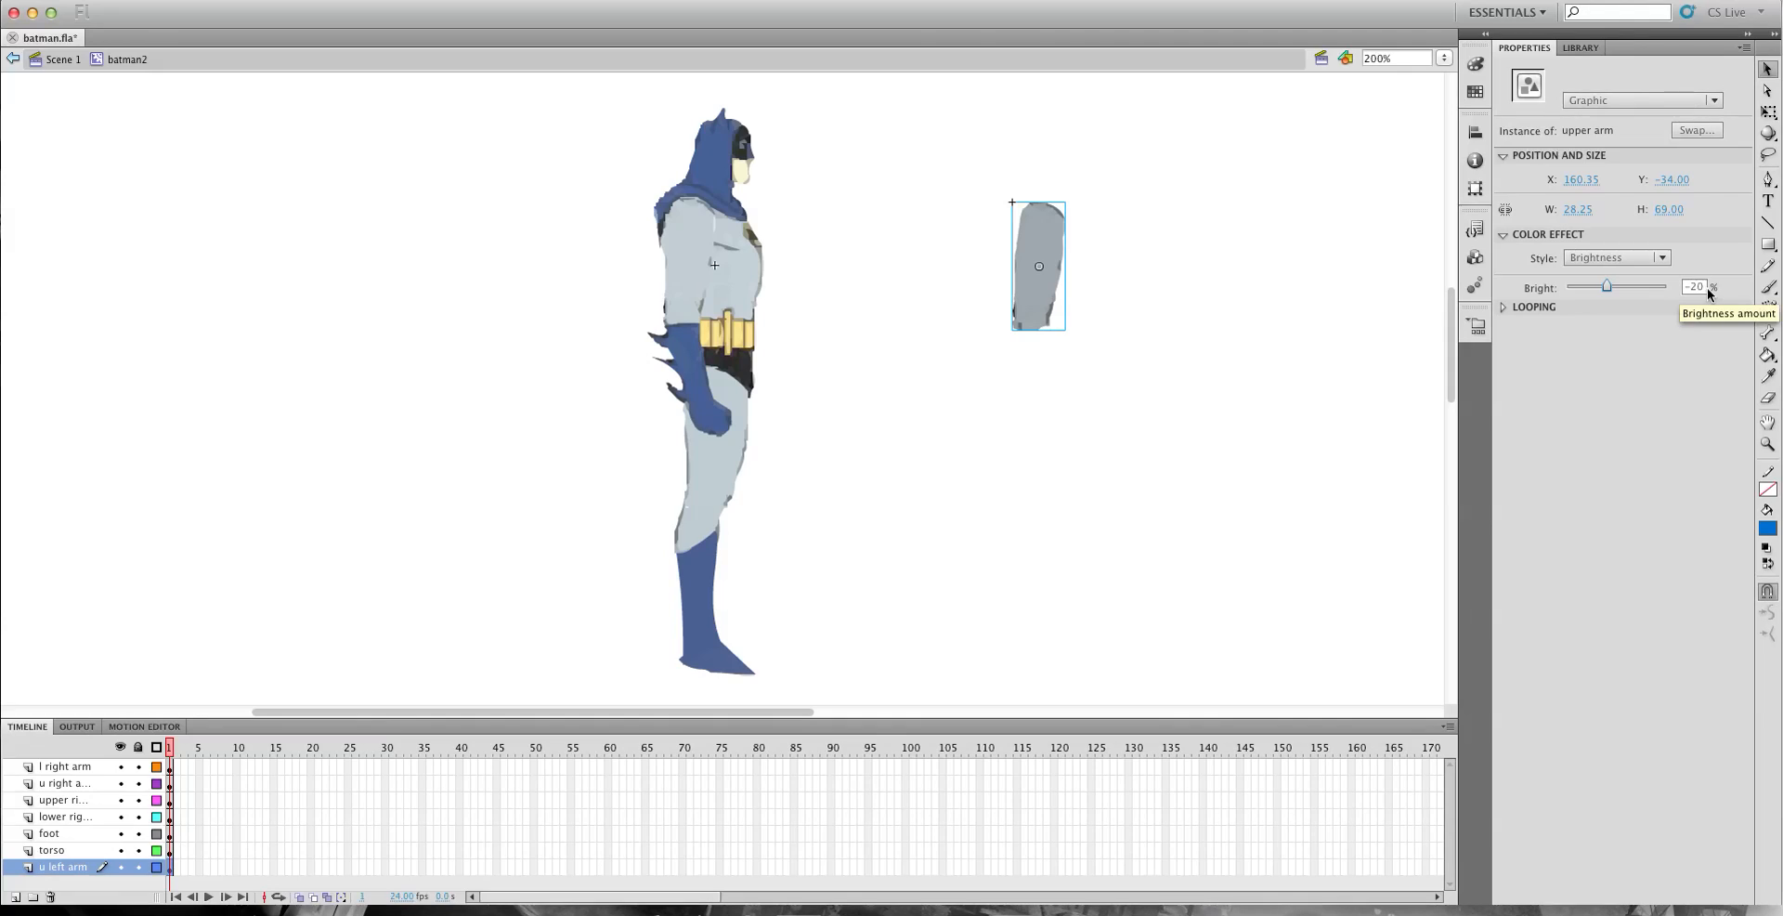
# Move the darkened upper arm behind the torso so it lines up with the right upper arm.
pyautogui.click(1078, 255)
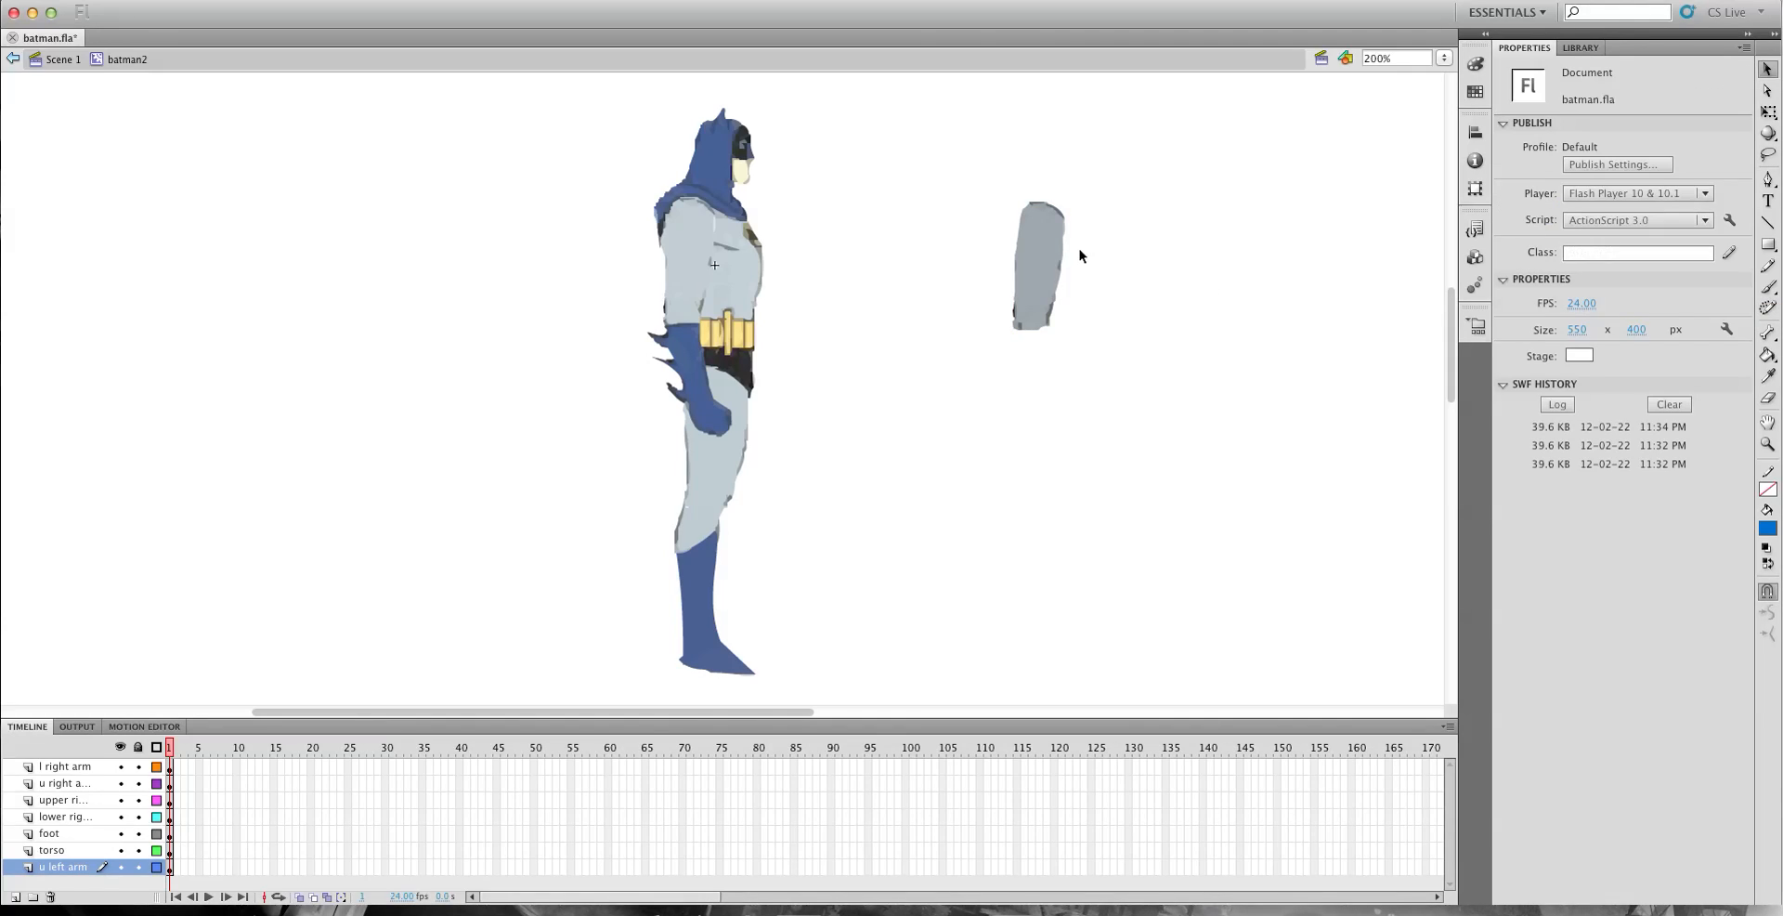
pyautogui.moveTo(1048, 250); pyautogui.dragTo(698, 238)
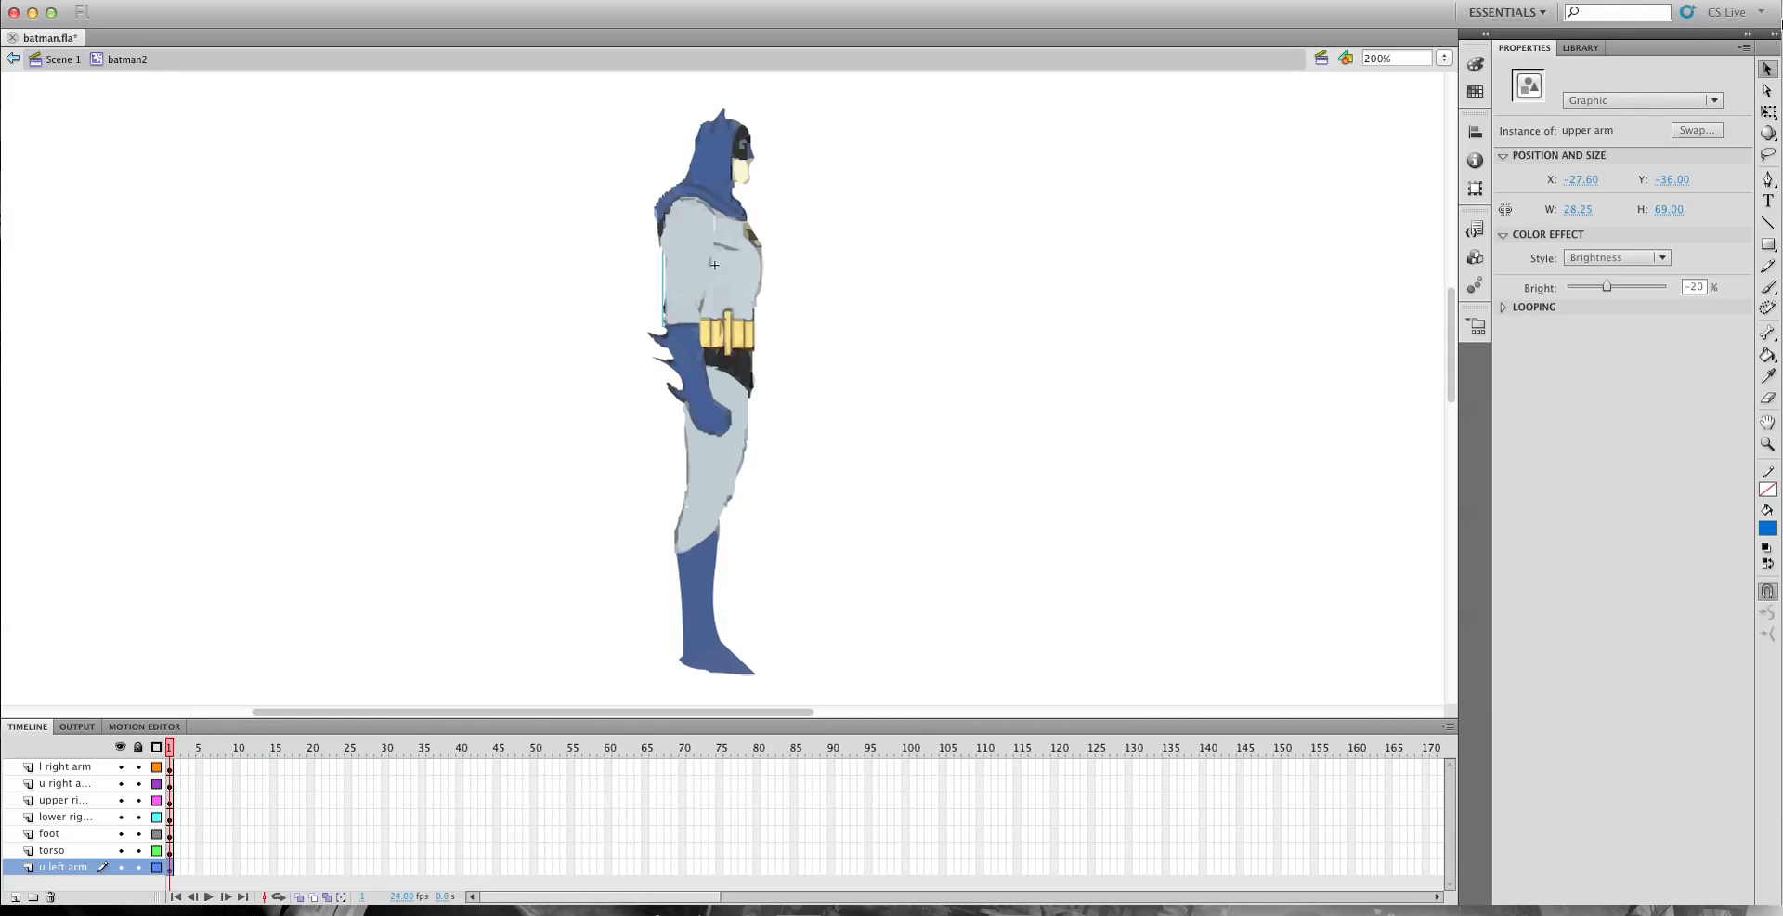
pyautogui.click(1590, 47)
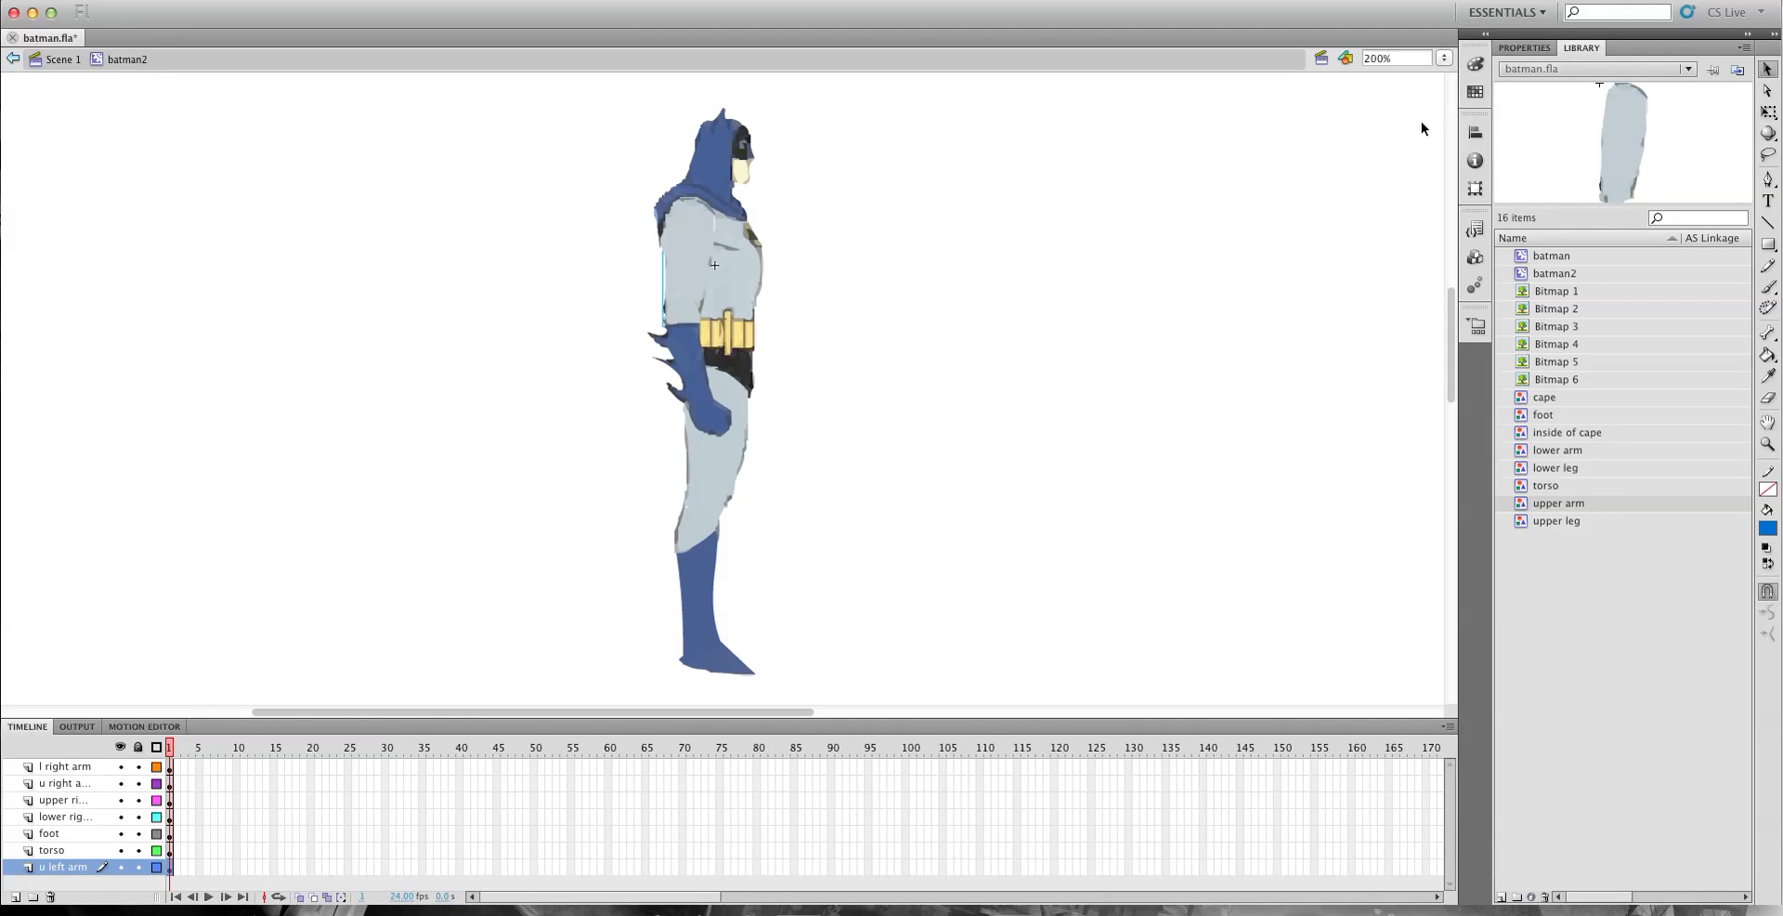
# Hide every layer except "u left arm" and torso.
pyautogui.click(123, 751)
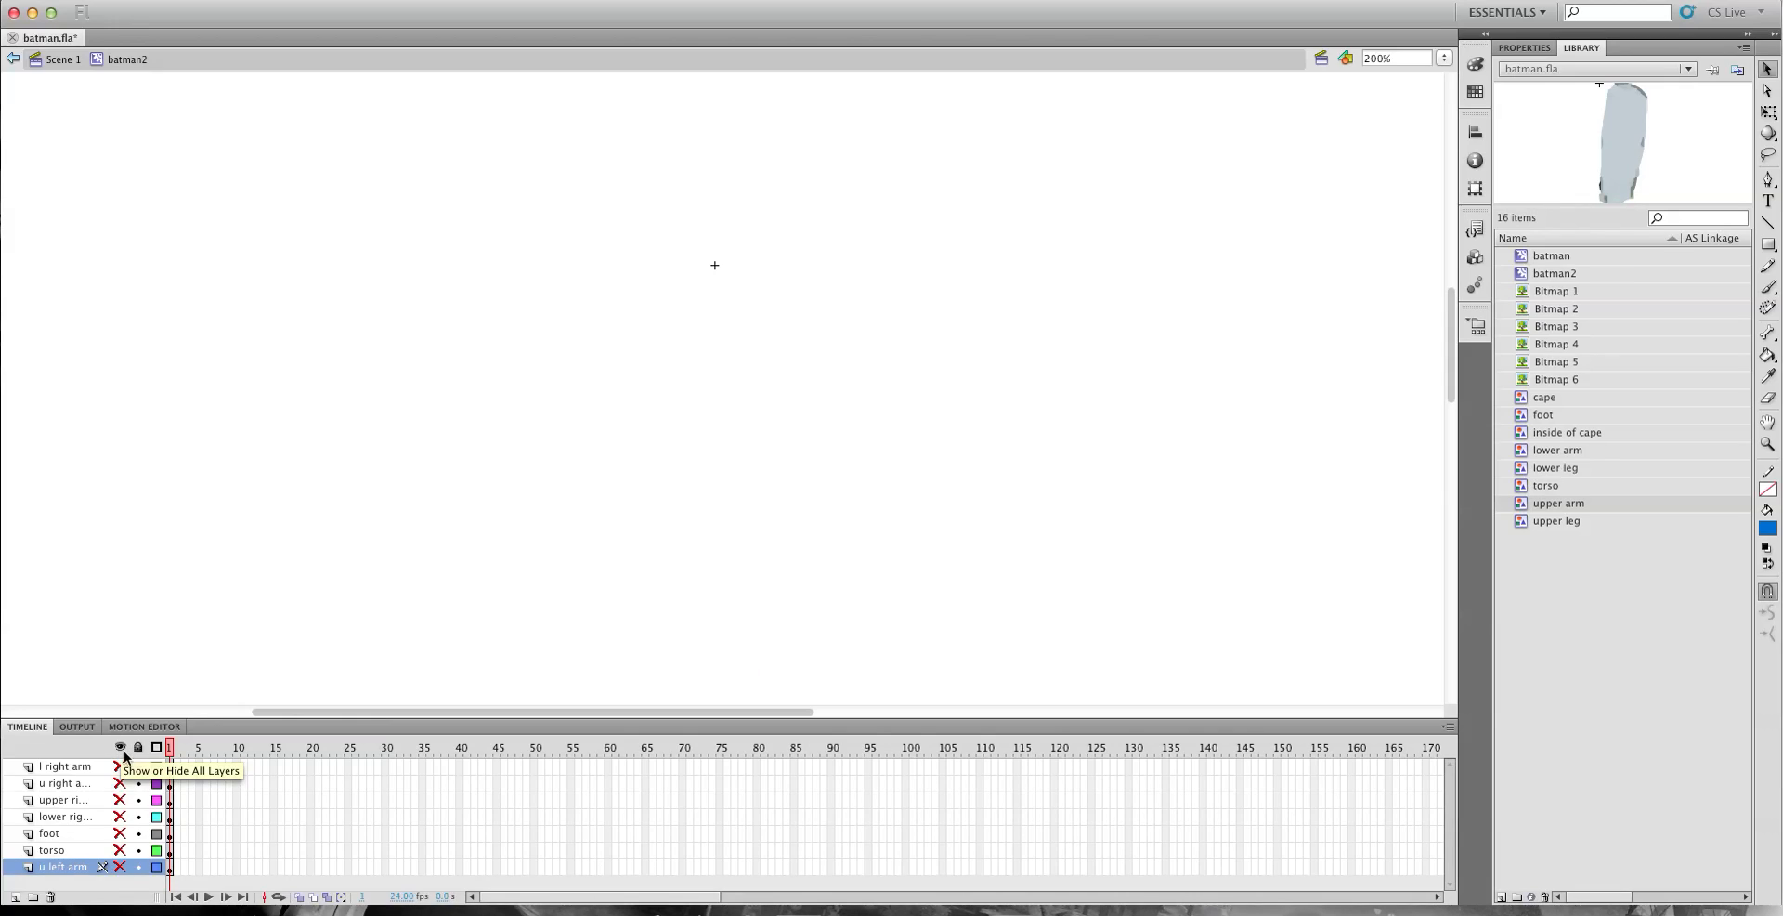
pyautogui.click(124, 754)
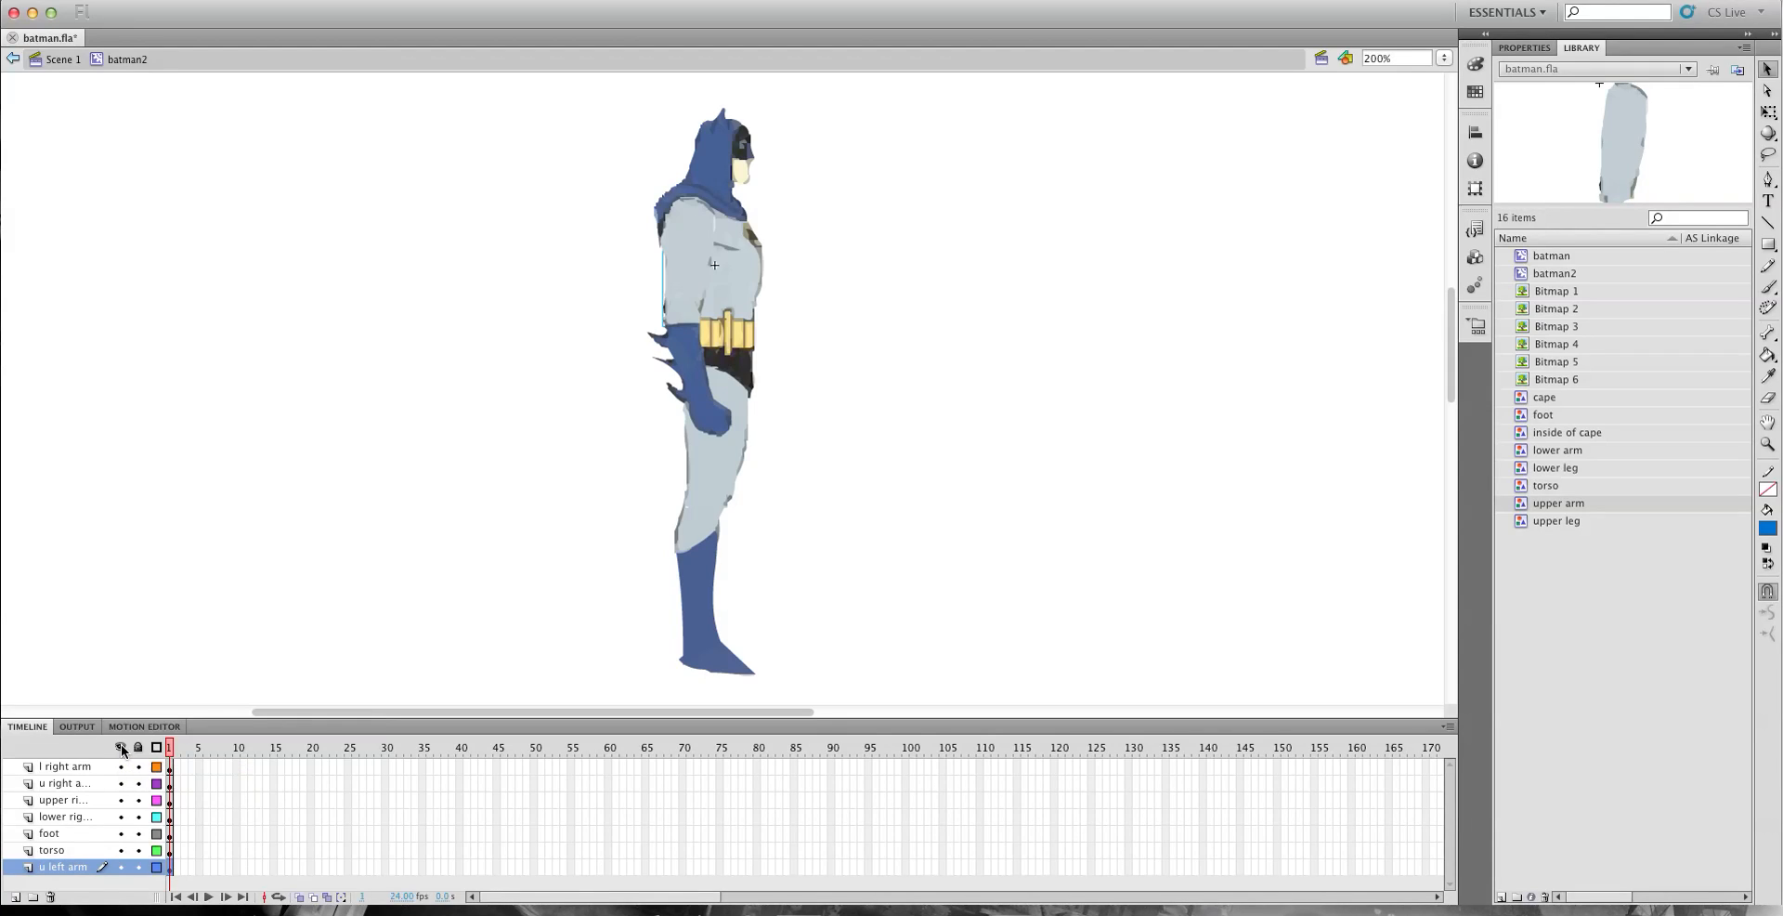
pyautogui.click(124, 753)
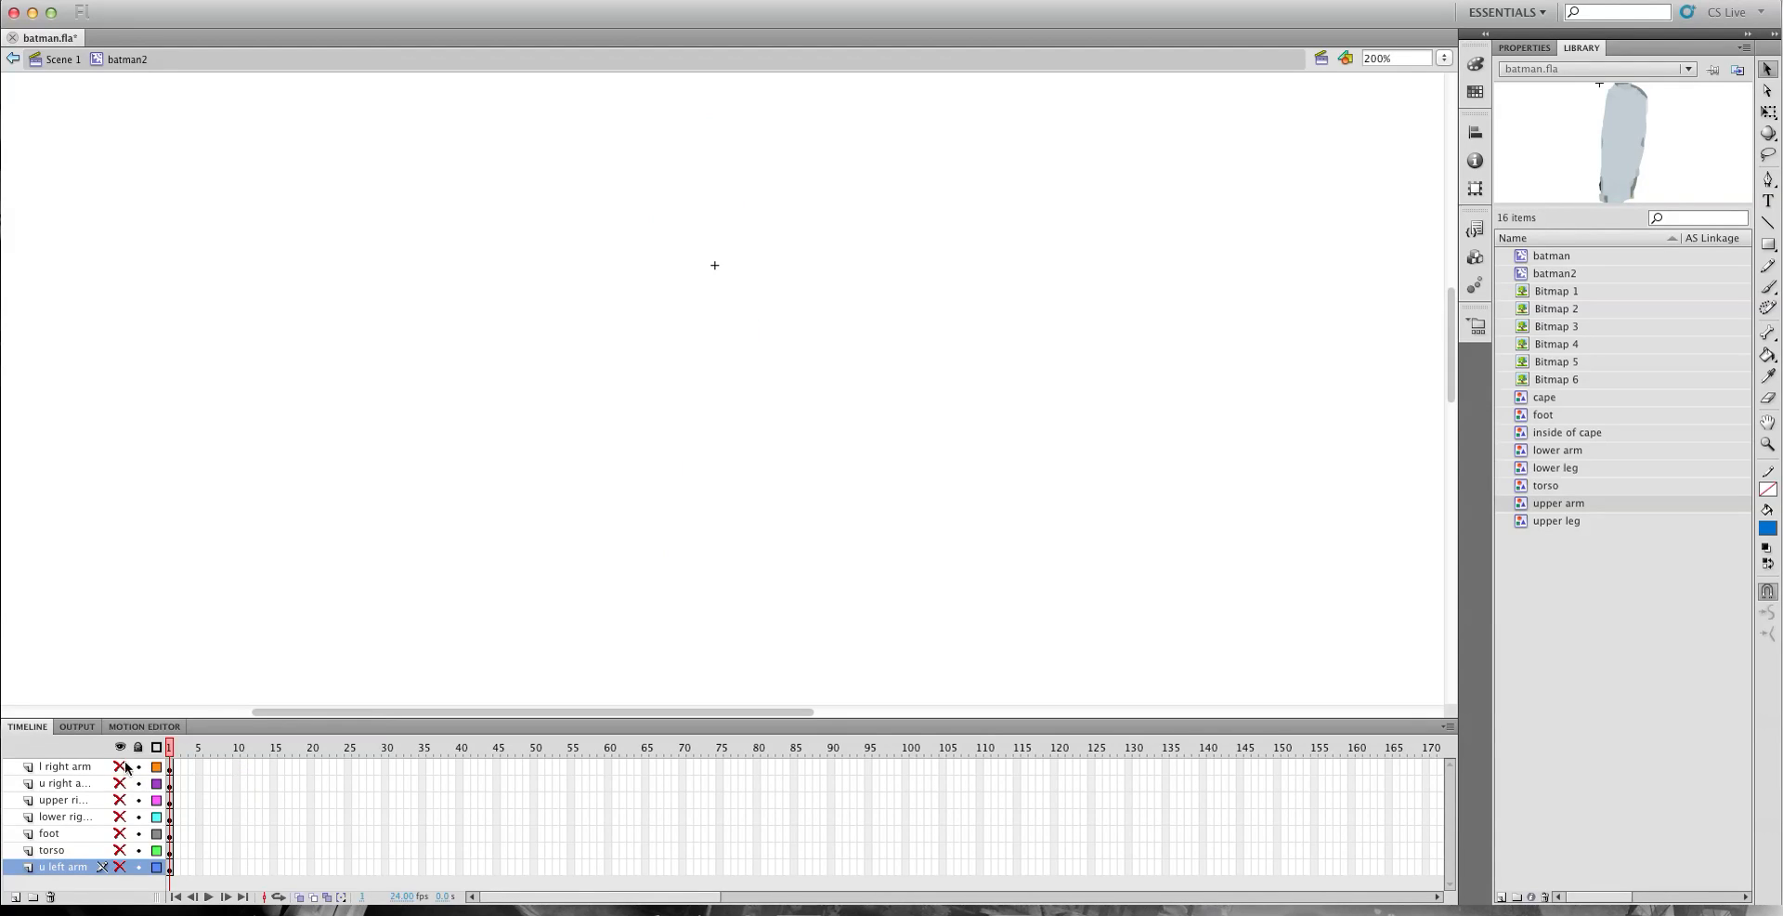
pyautogui.click(121, 867)
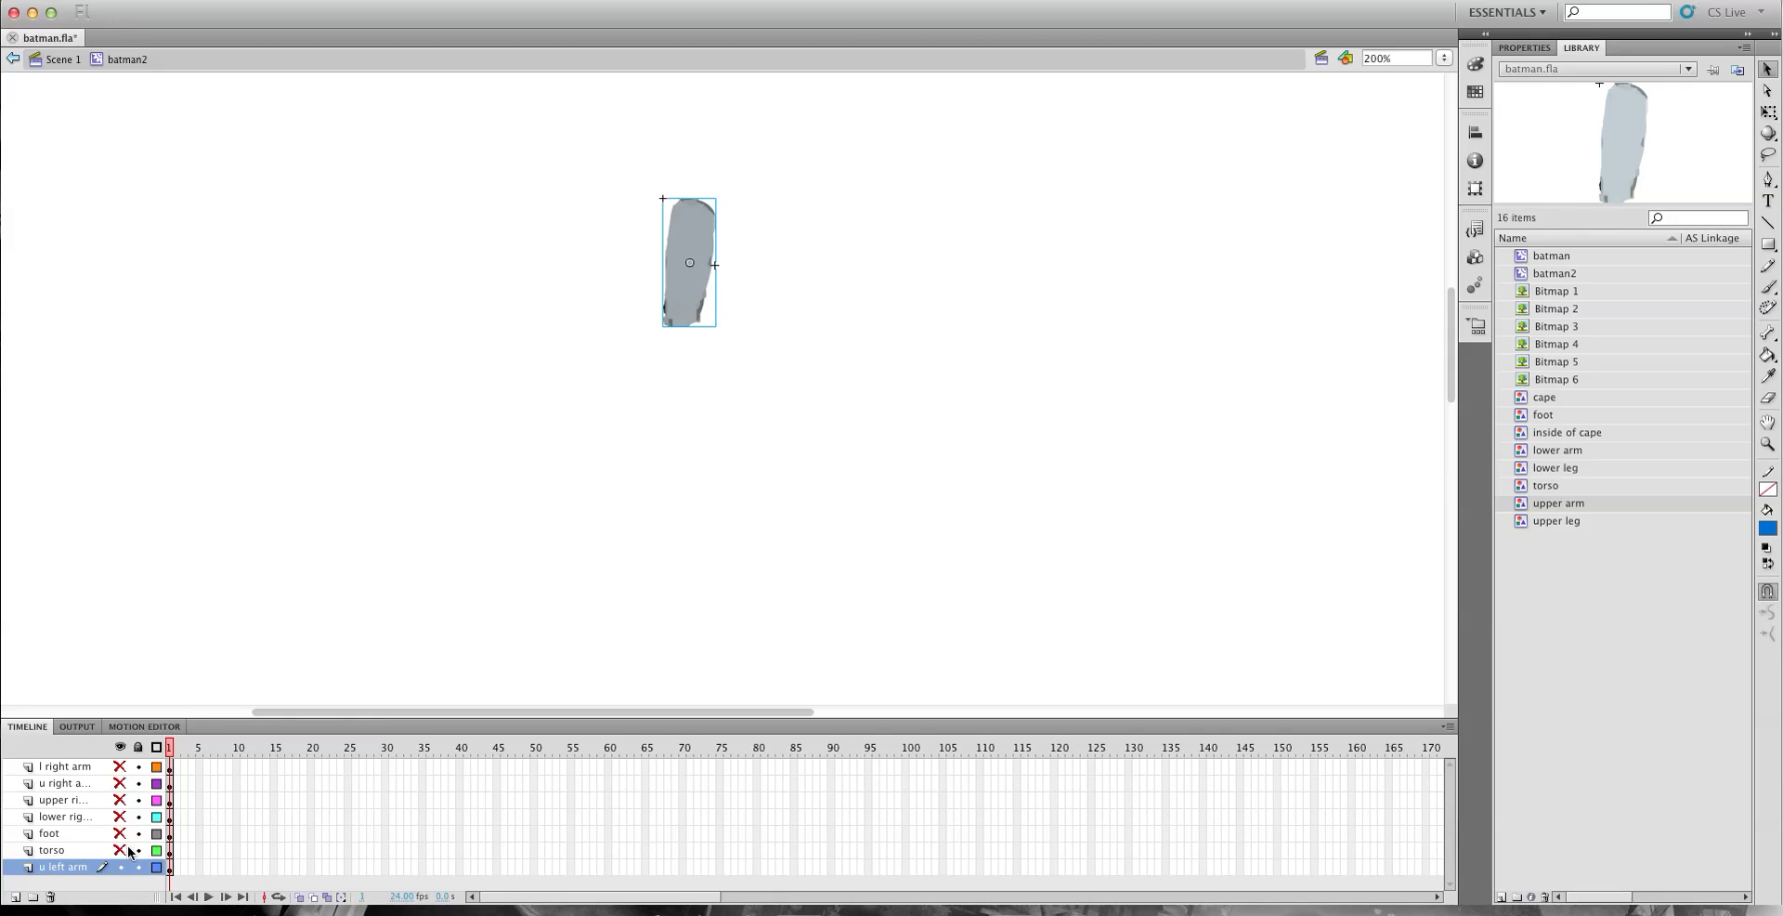
pyautogui.click(121, 851)
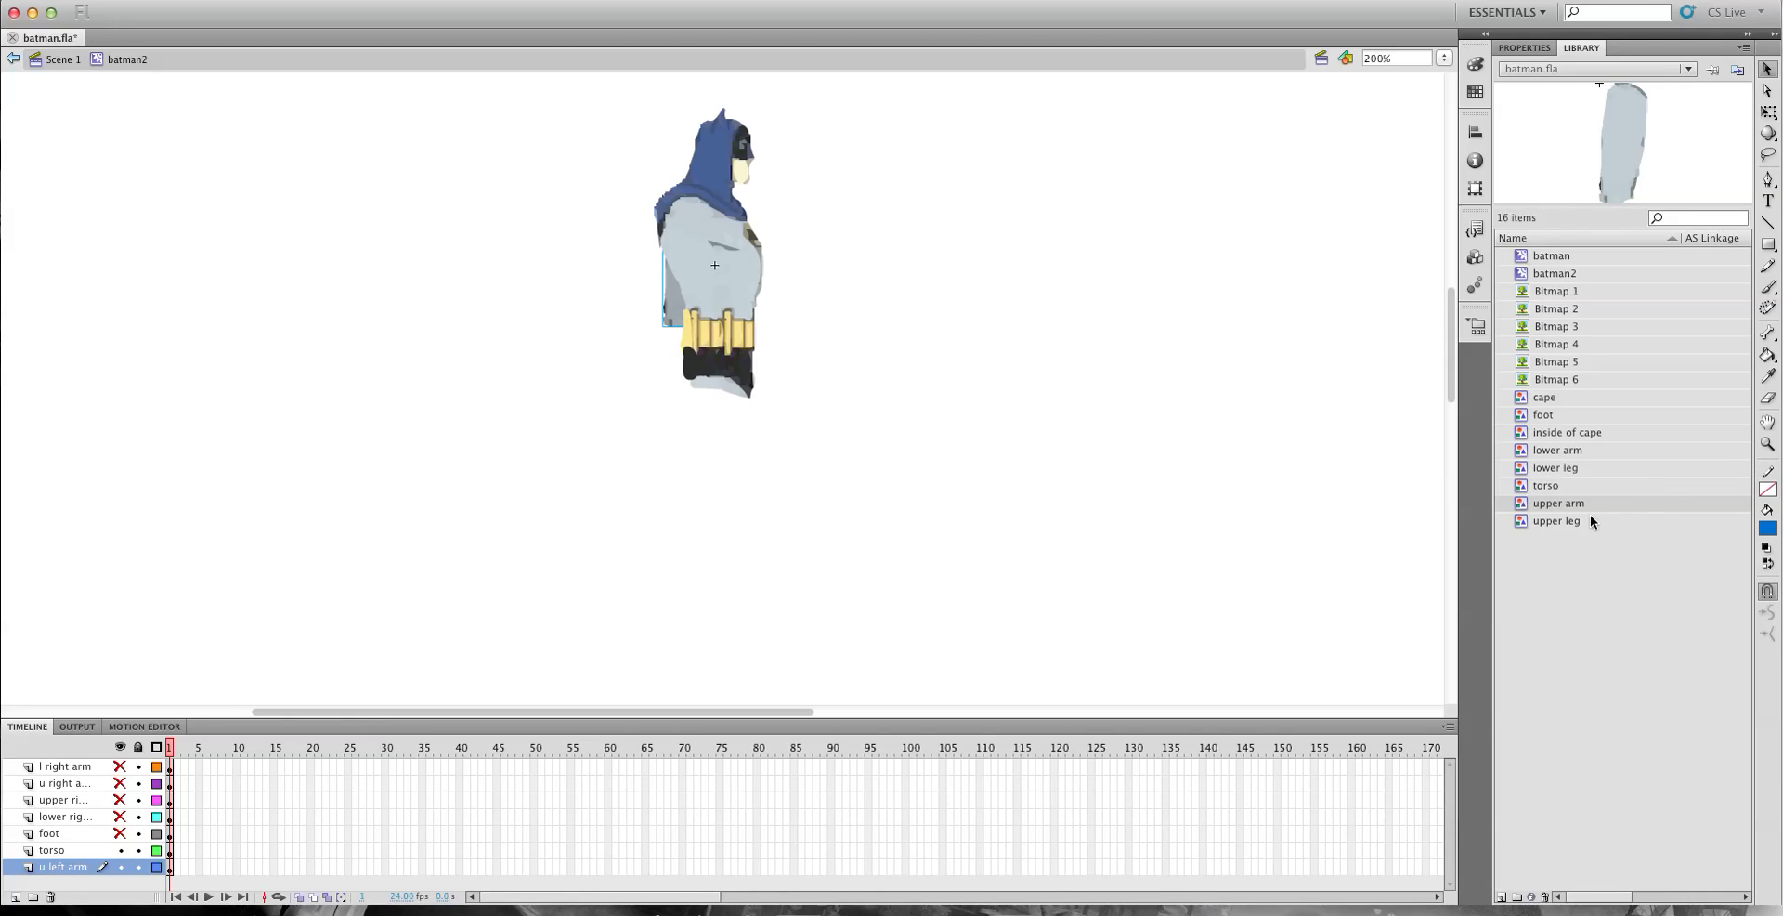
# Add a layer named "l left arm" and move it beneath the "u left arm" layer.
pyautogui.click(15, 897)
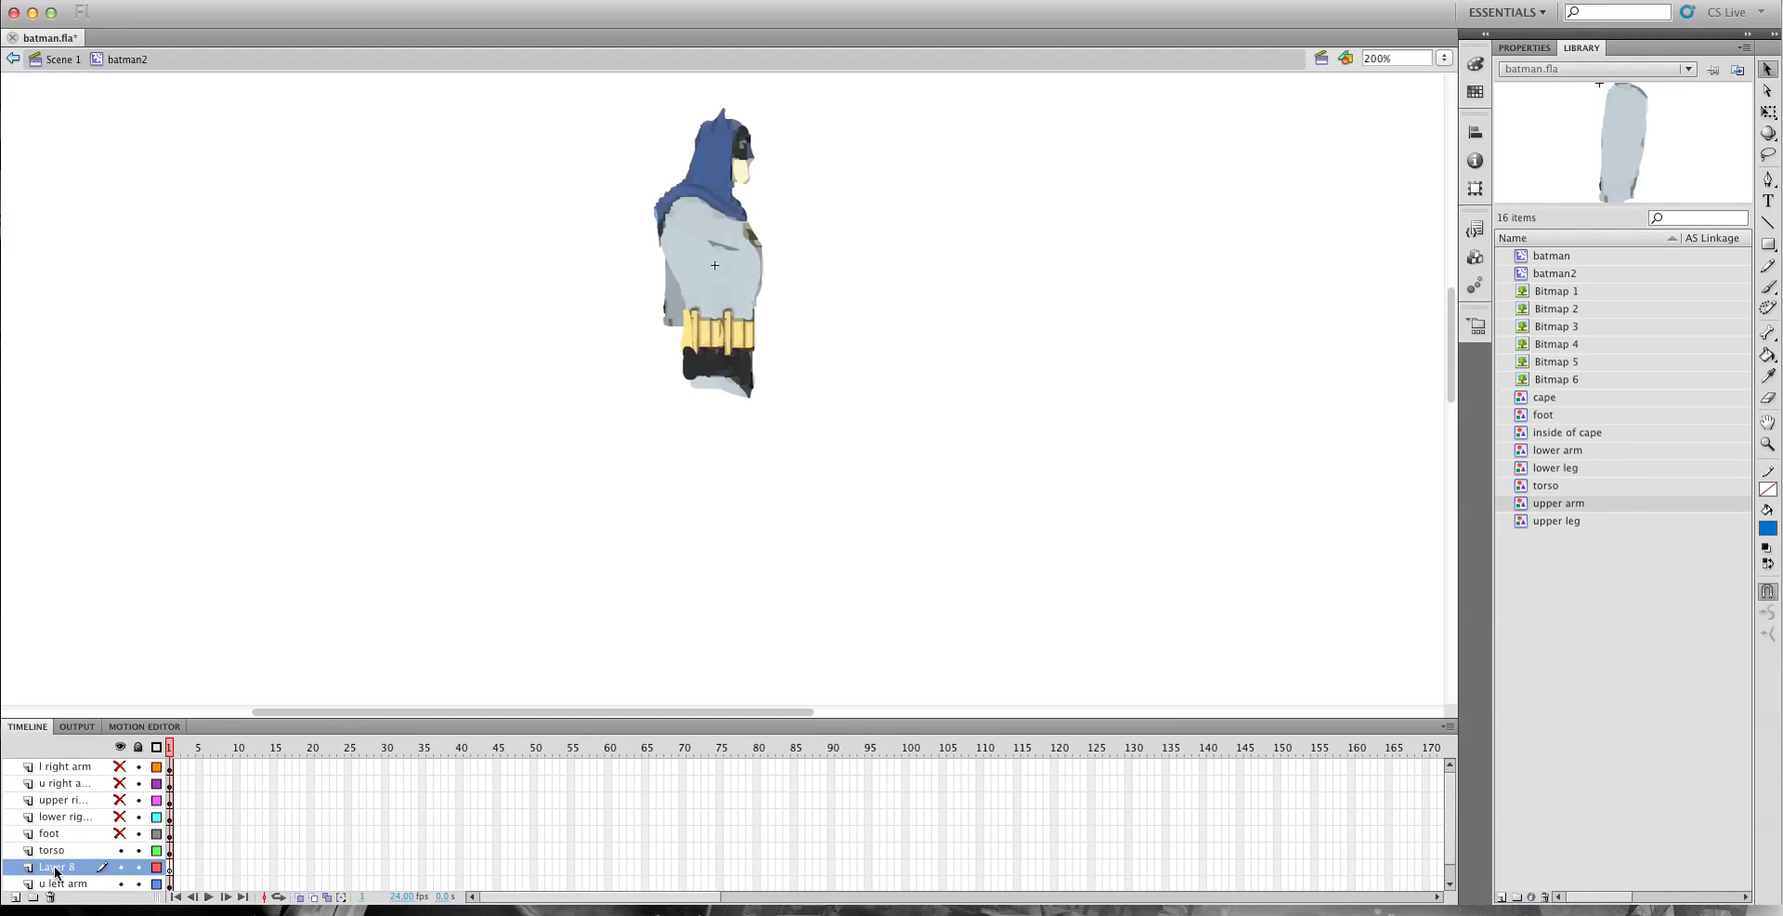
pyautogui.doubleClick(58, 867)
pyautogui.write('l le')
pyautogui.write('ft la')
pyautogui.write('m')
pyautogui.press('Return')
pyautogui.moveTo(61, 873); pyautogui.dragTo(71, 882)
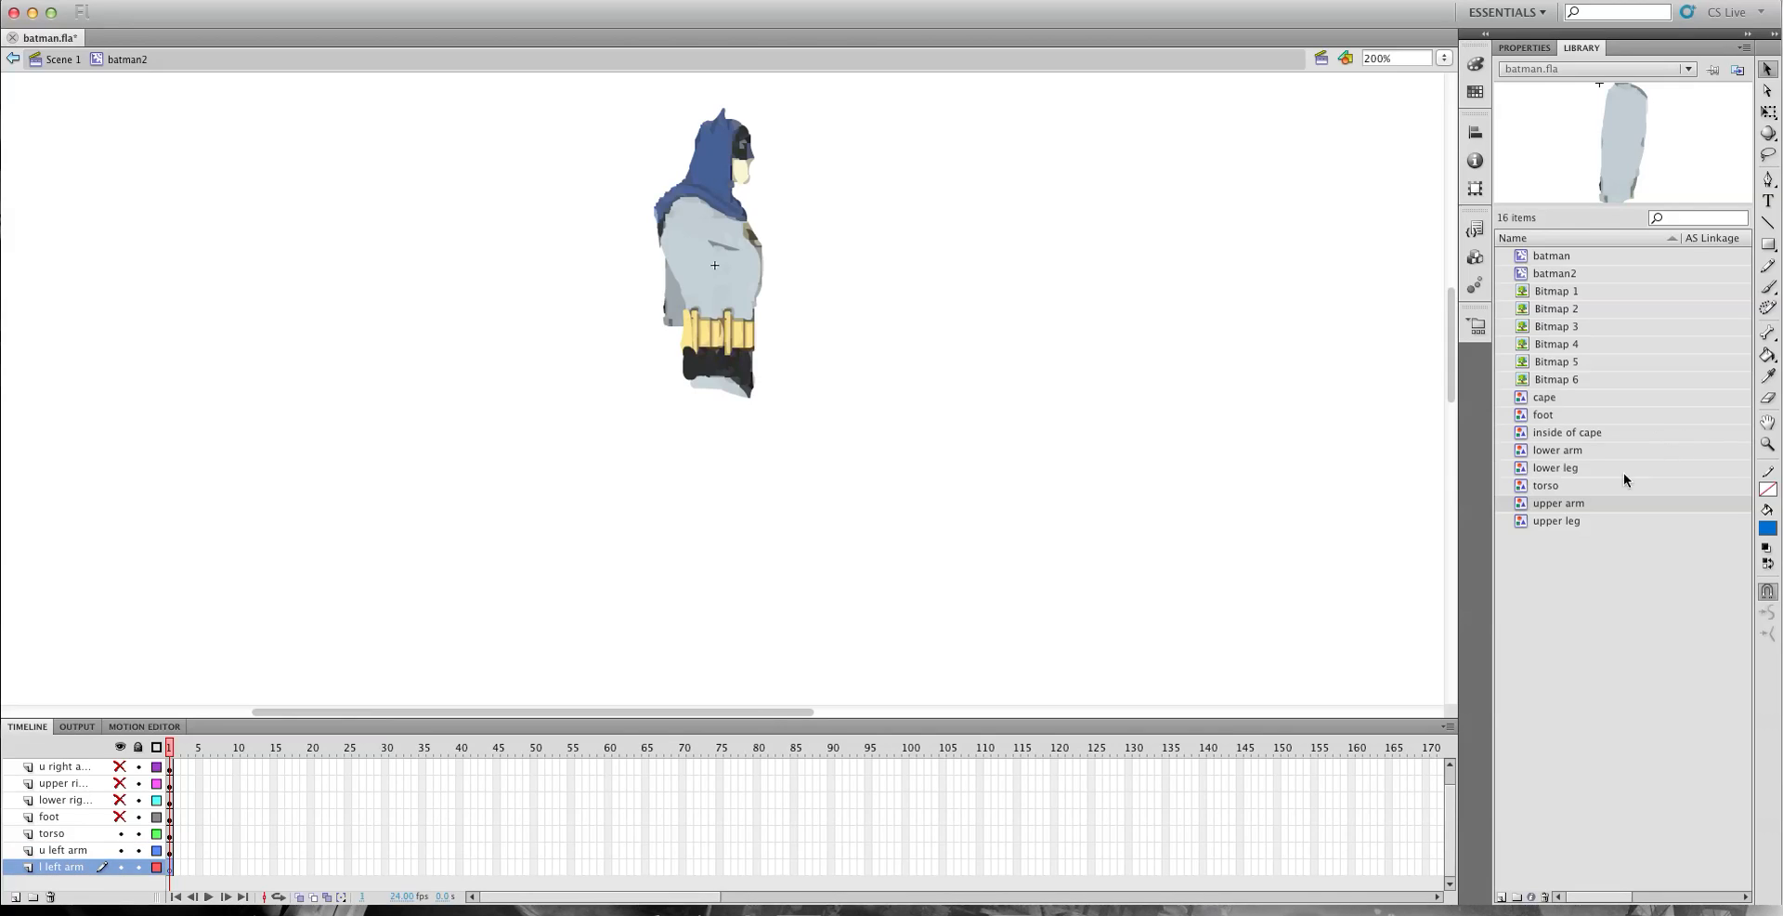
# Place the lower arm symbol on the "l left arm" layer, set its Brightness to -20%, and attach it to the end of the darkened upper arm.
pyautogui.click(1542, 469)
pyautogui.click(1538, 454)
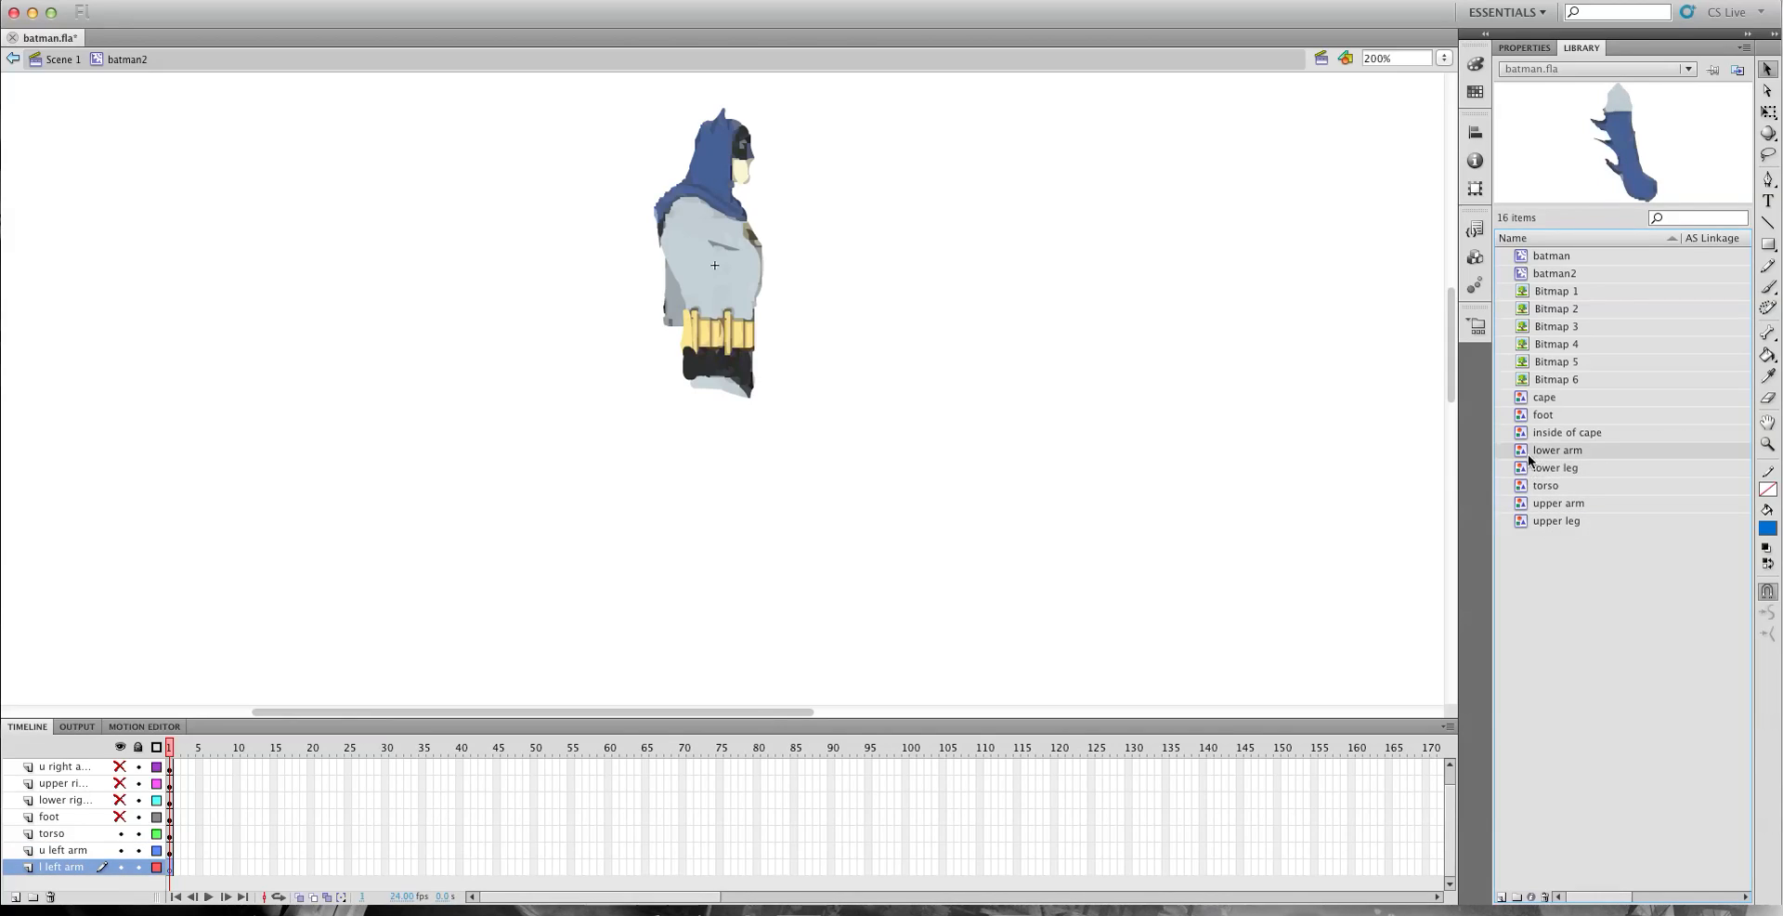
pyautogui.moveTo(1524, 455); pyautogui.dragTo(994, 404)
pyautogui.click(1523, 47)
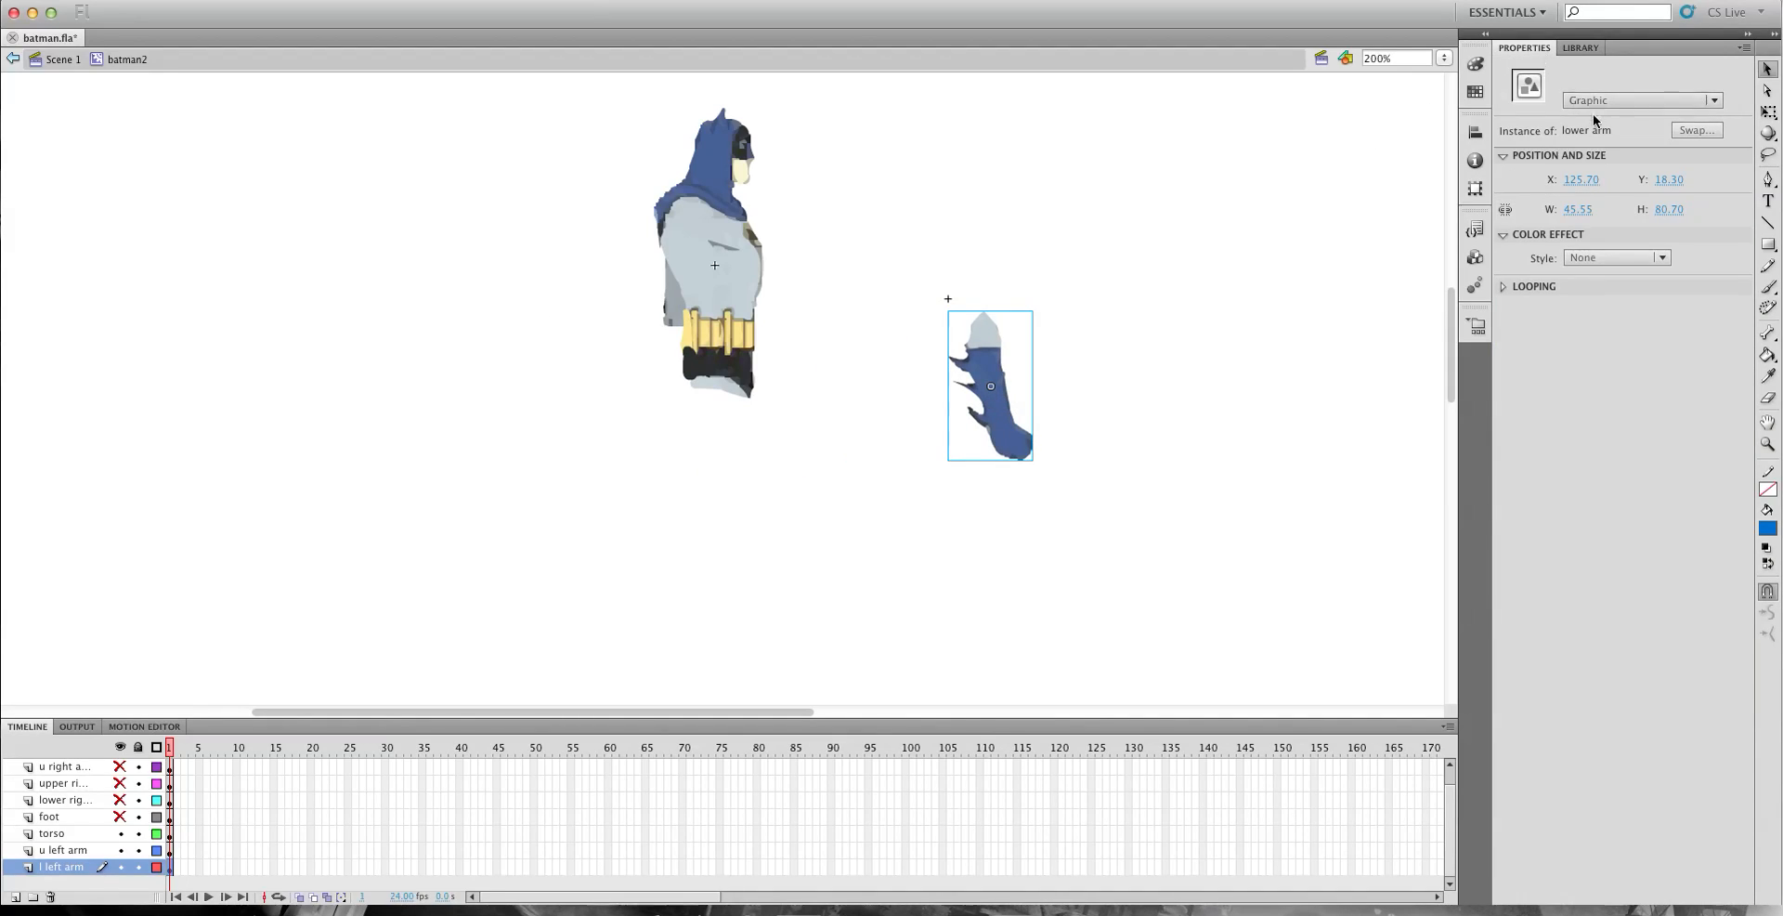
pyautogui.click(1625, 258)
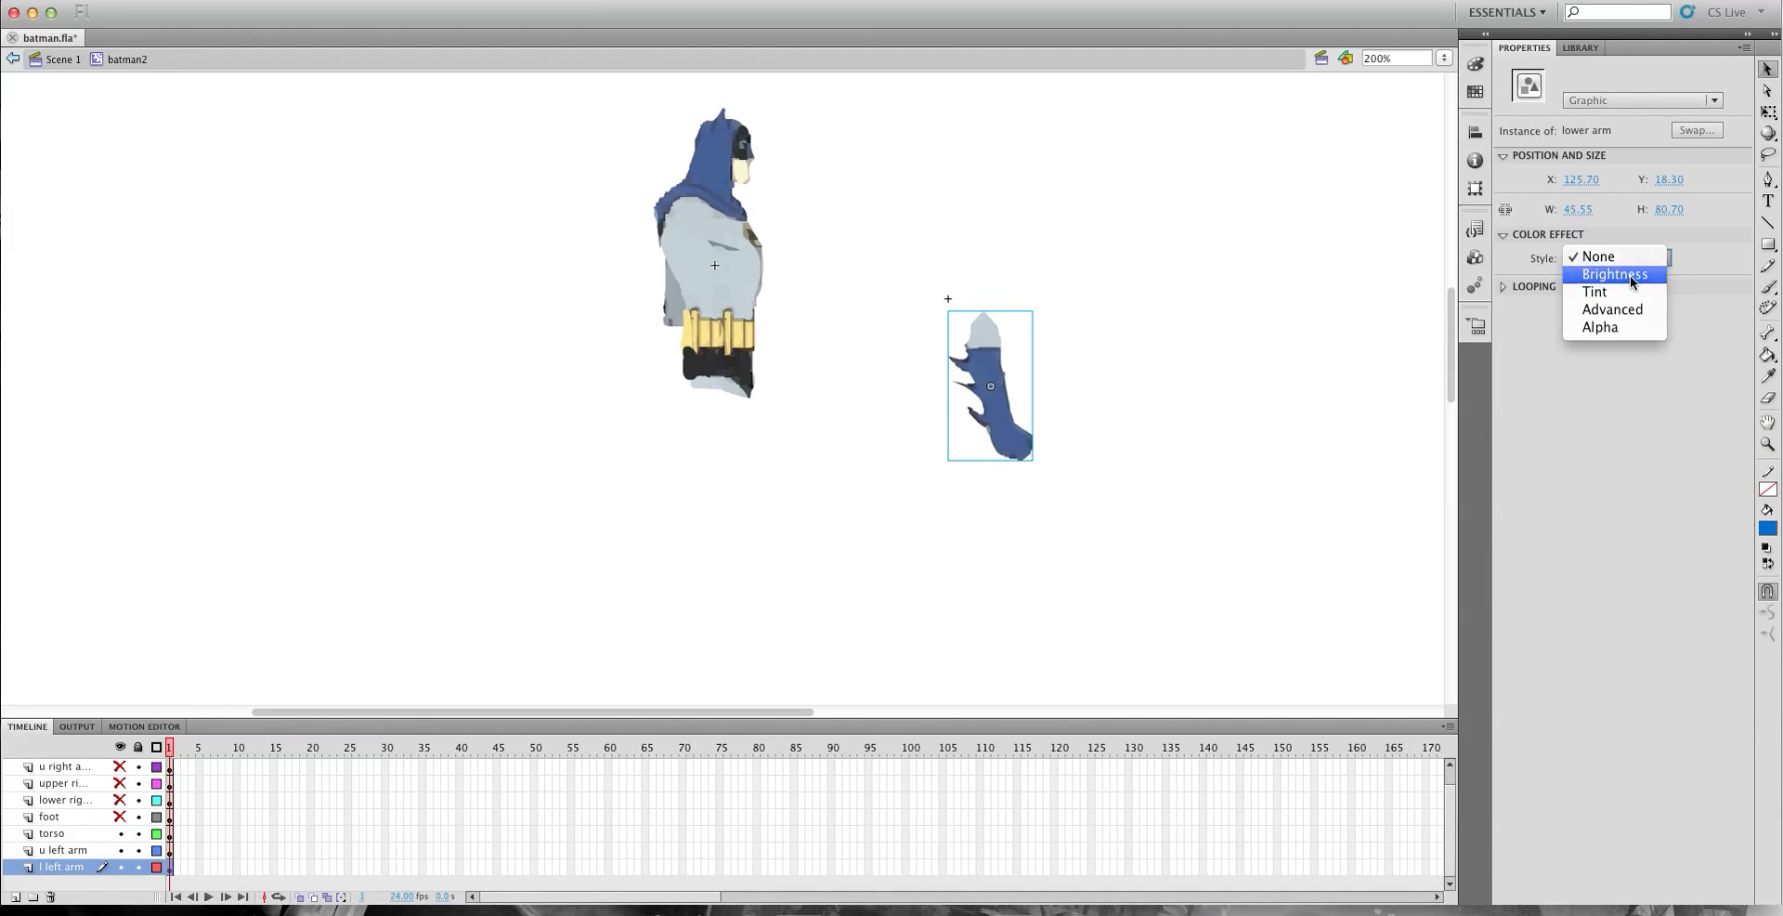
pyautogui.click(1629, 275)
pyautogui.moveTo(1011, 444); pyautogui.dragTo(704, 418)
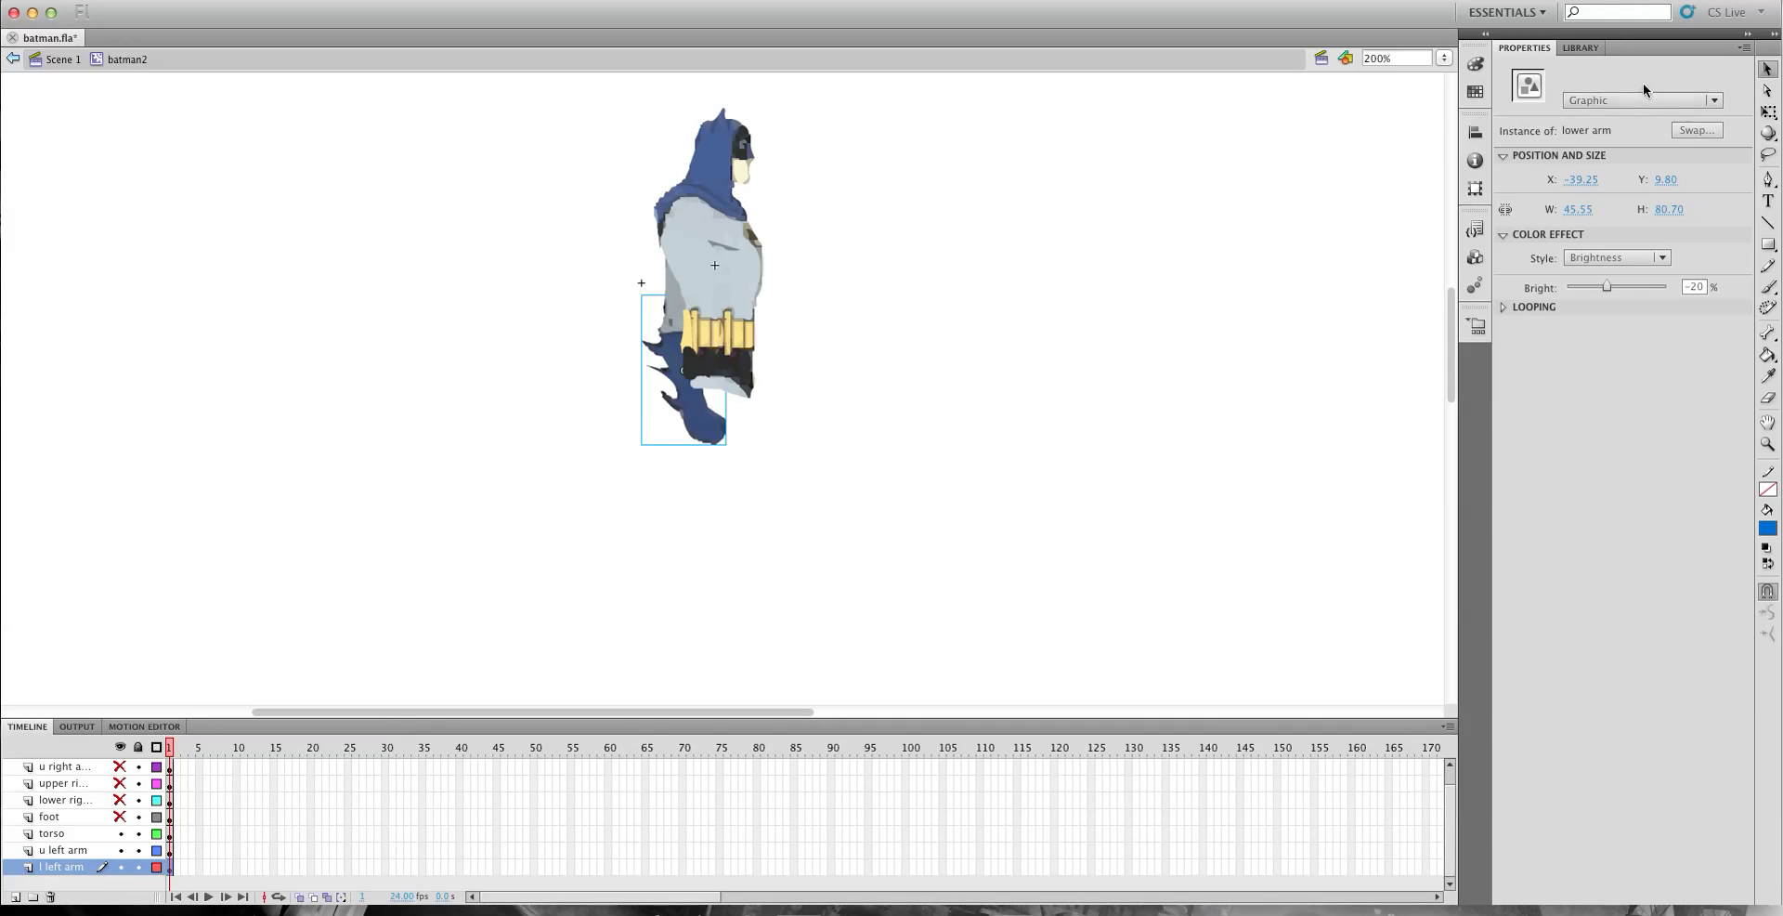
pyautogui.click(1579, 47)
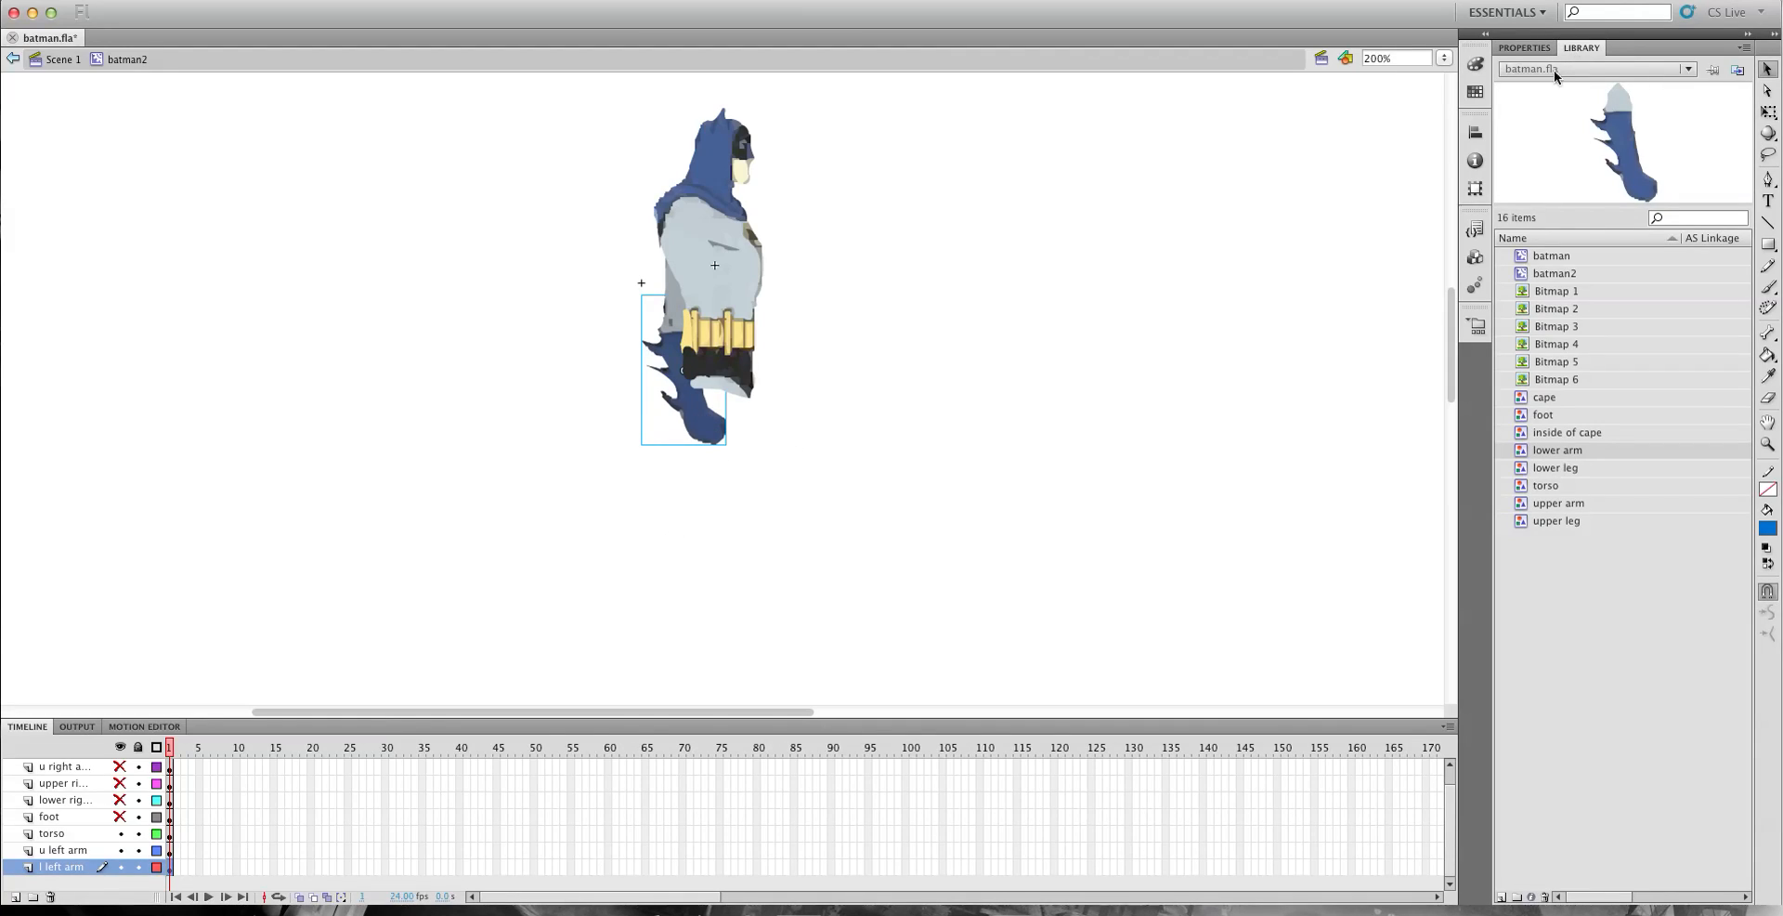
# Add a layer named "u left leg" directly above the "u left arm" layer.
pyautogui.click(78, 856)
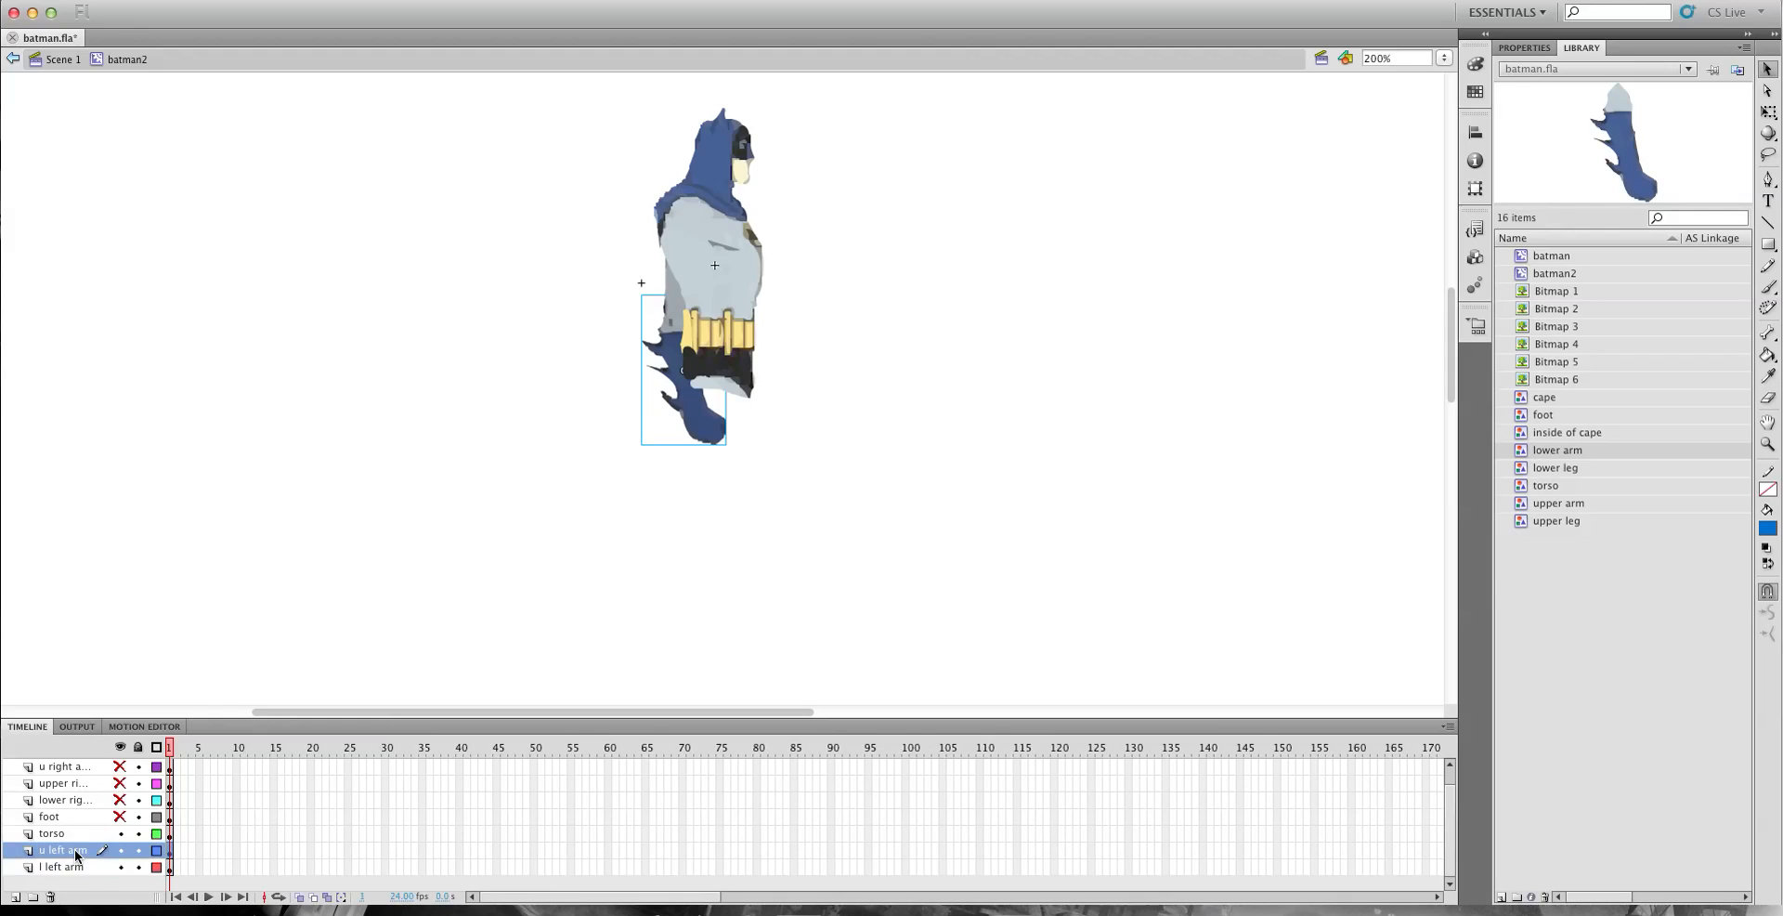
pyautogui.click(15, 896)
pyautogui.doubleClick(63, 850)
pyautogui.write('u left leg')
pyautogui.press('Return')
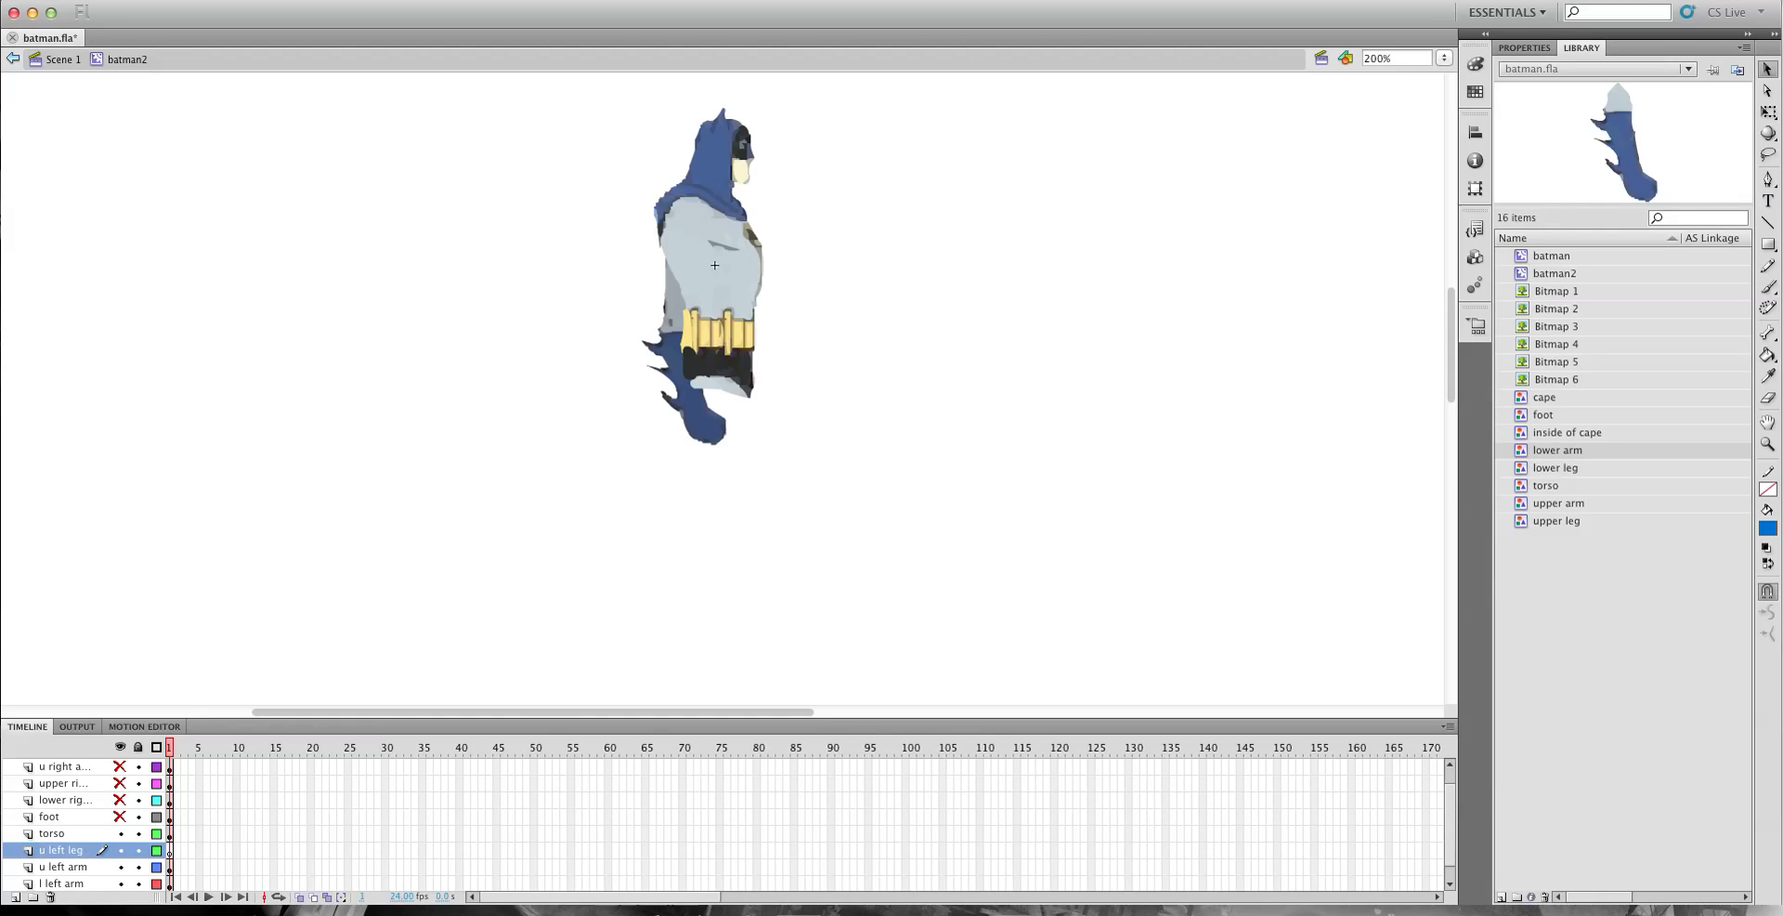
# Place the upper leg symbol on the "u left leg" layer, set its Brightness to -20%, and position it below the belt.
pyautogui.scroll(-1, 96, 836)
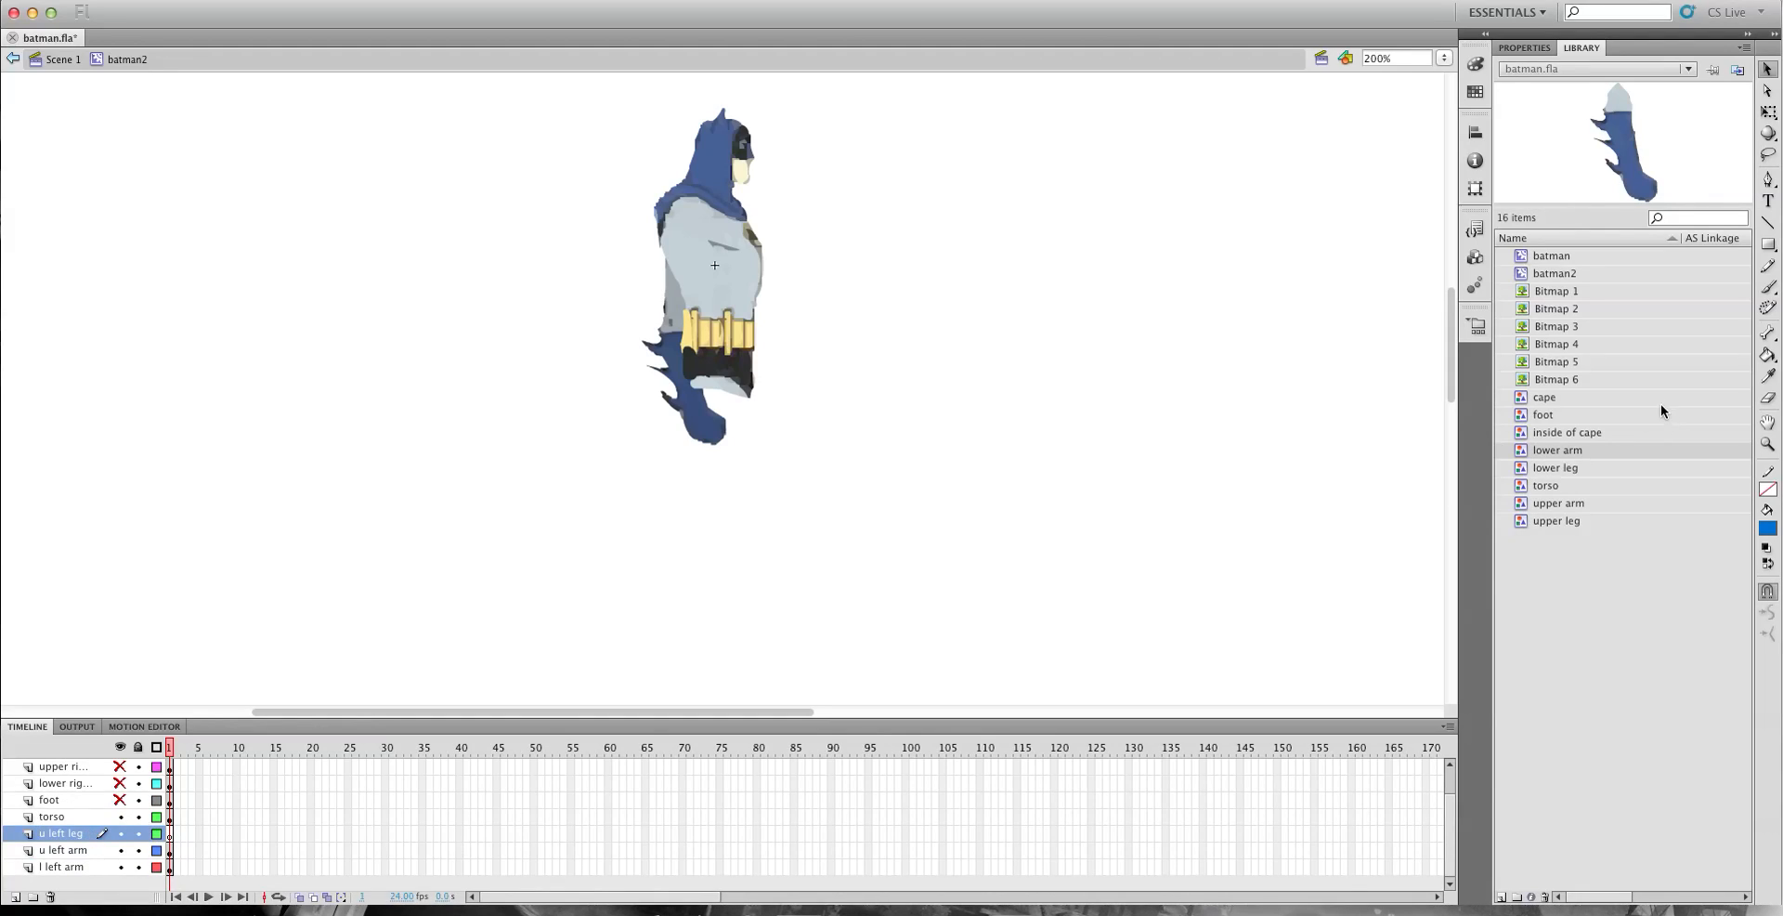
pyautogui.moveTo(1527, 520); pyautogui.dragTo(846, 515)
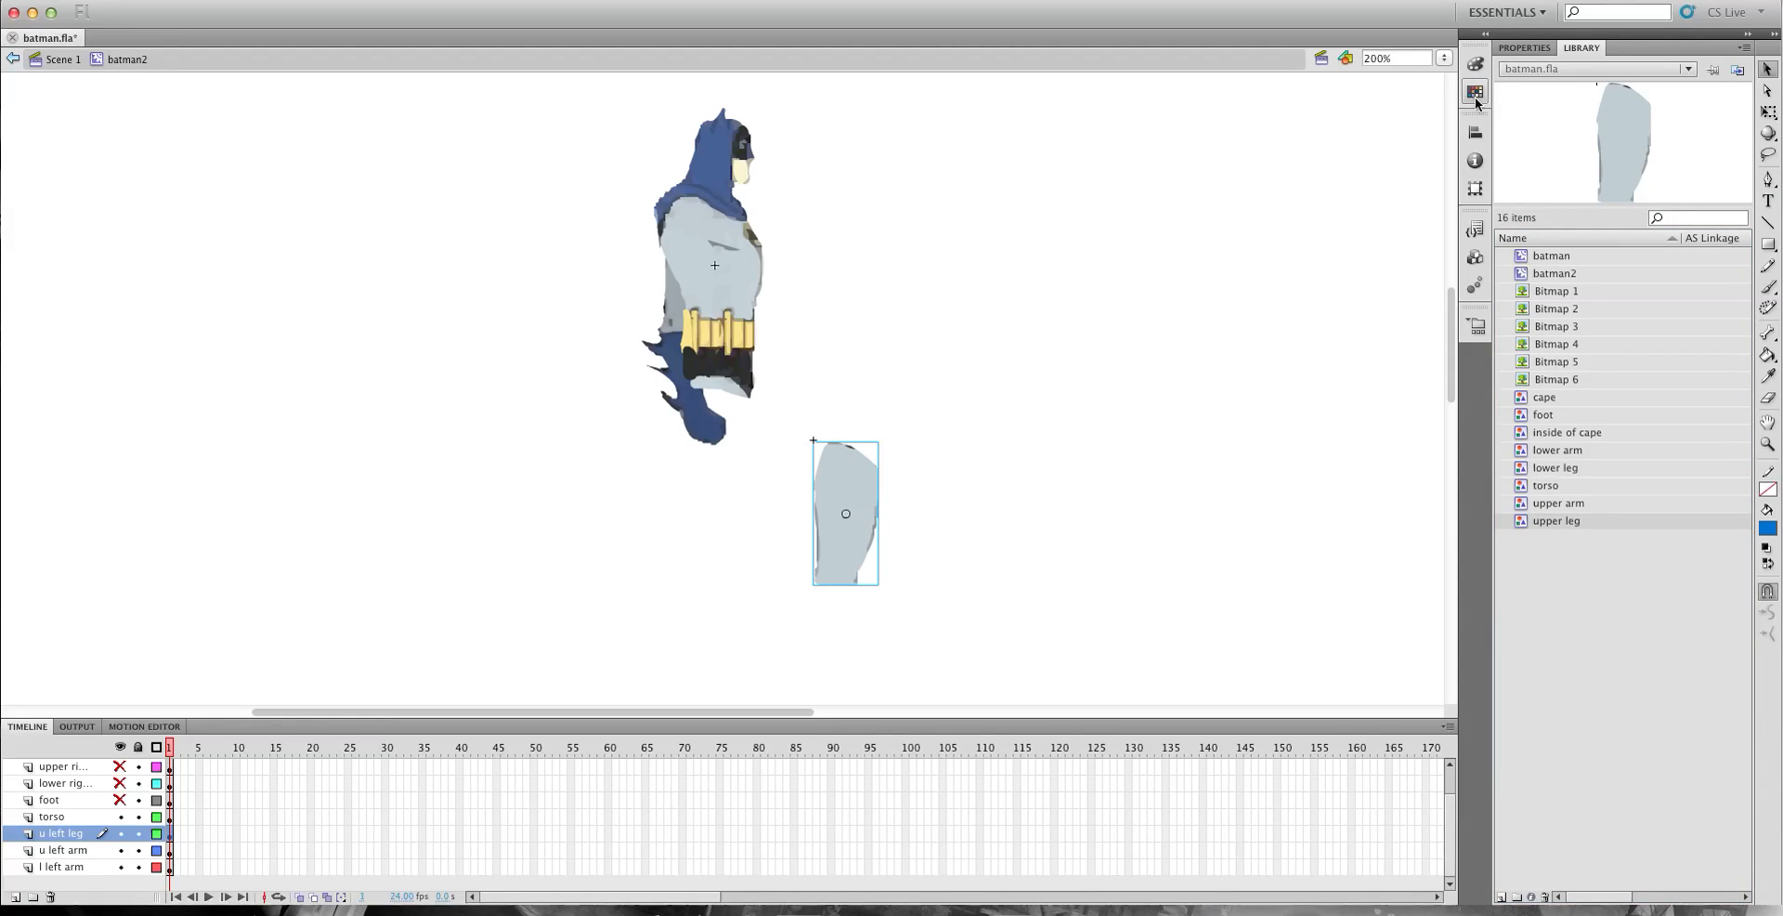
pyautogui.click(1528, 50)
pyautogui.click(1616, 258)
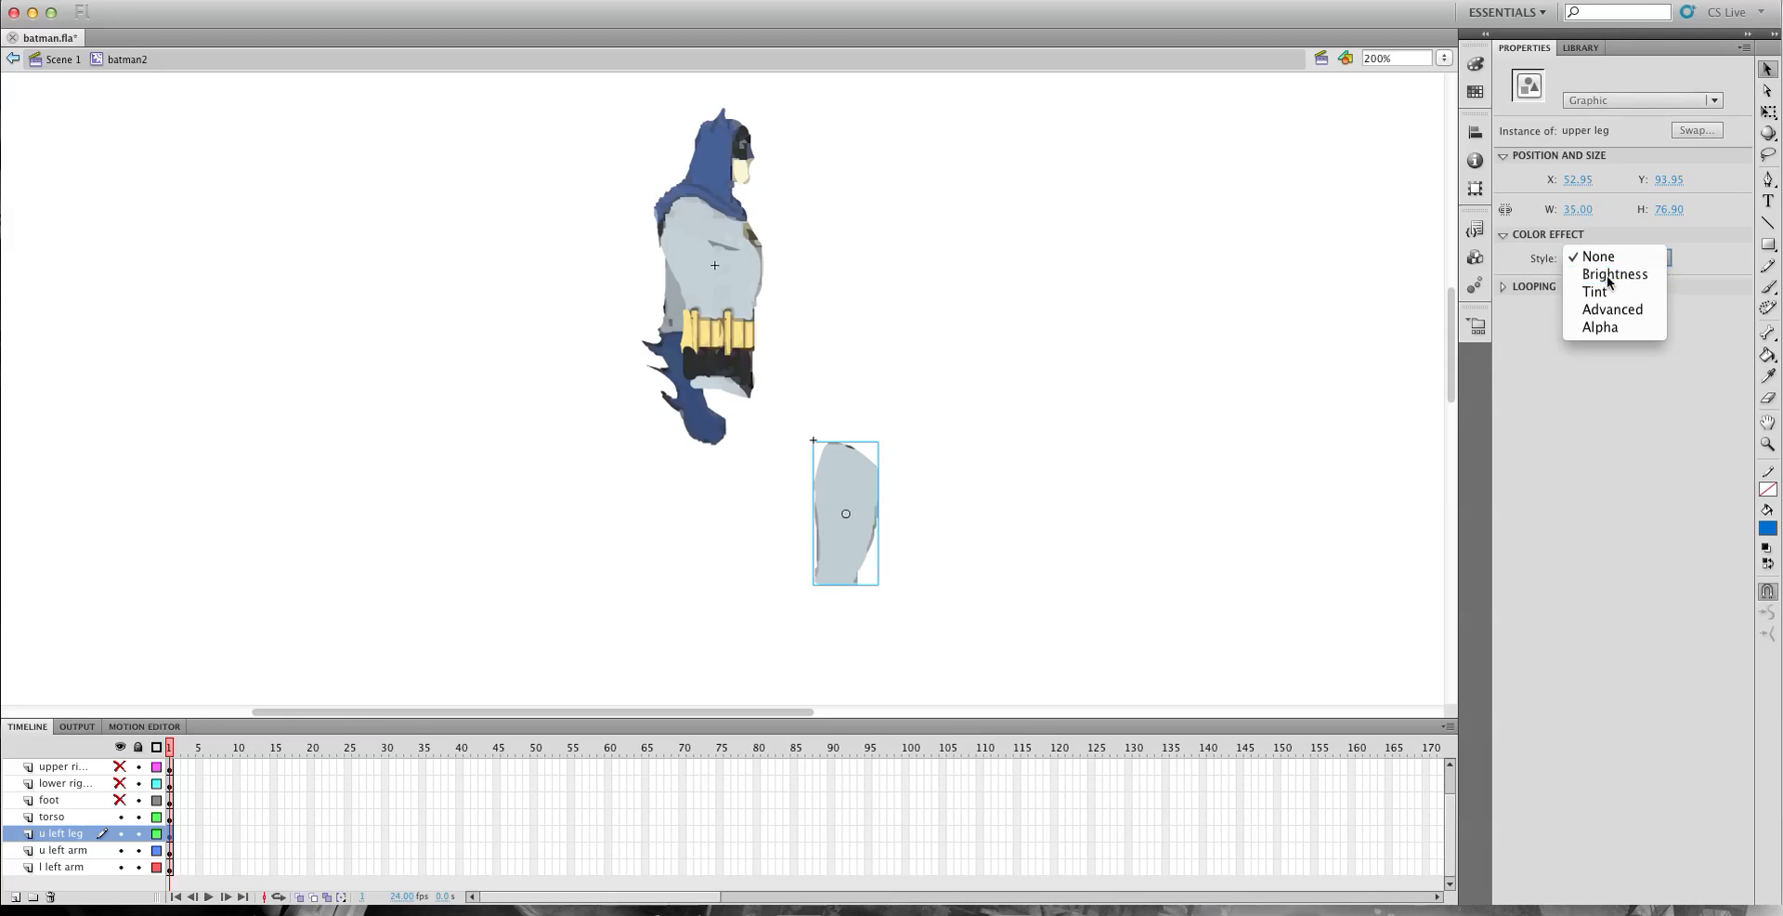
pyautogui.click(1615, 274)
pyautogui.moveTo(857, 480); pyautogui.dragTo(736, 396)
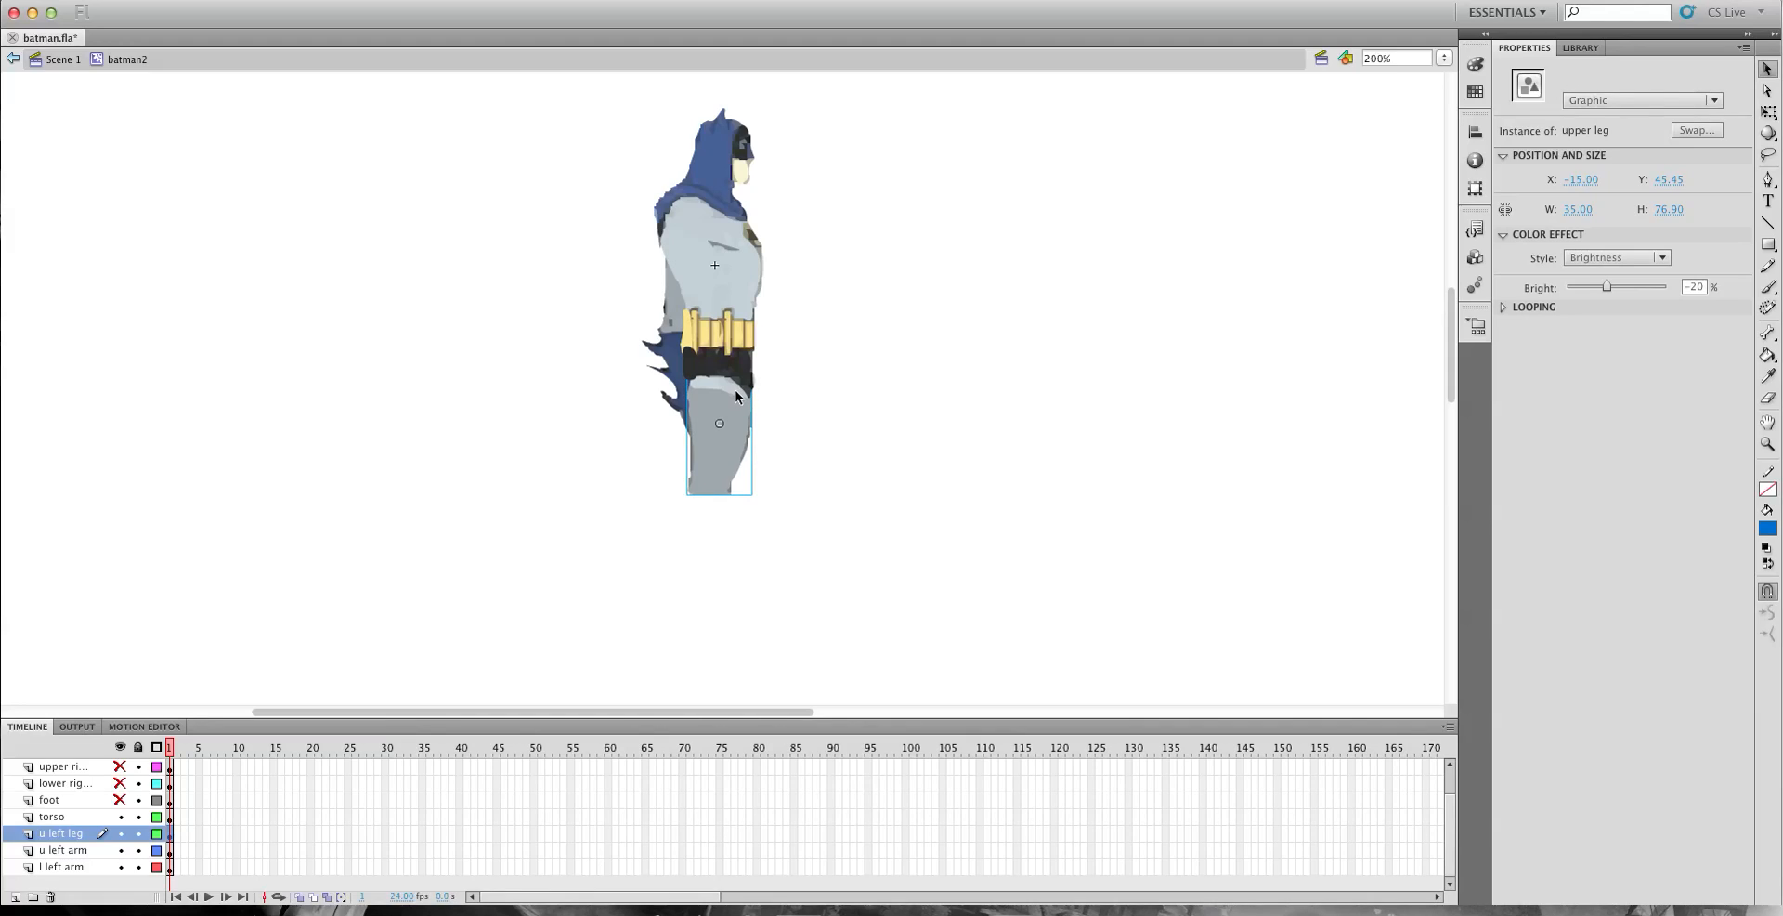
pyautogui.click(1581, 47)
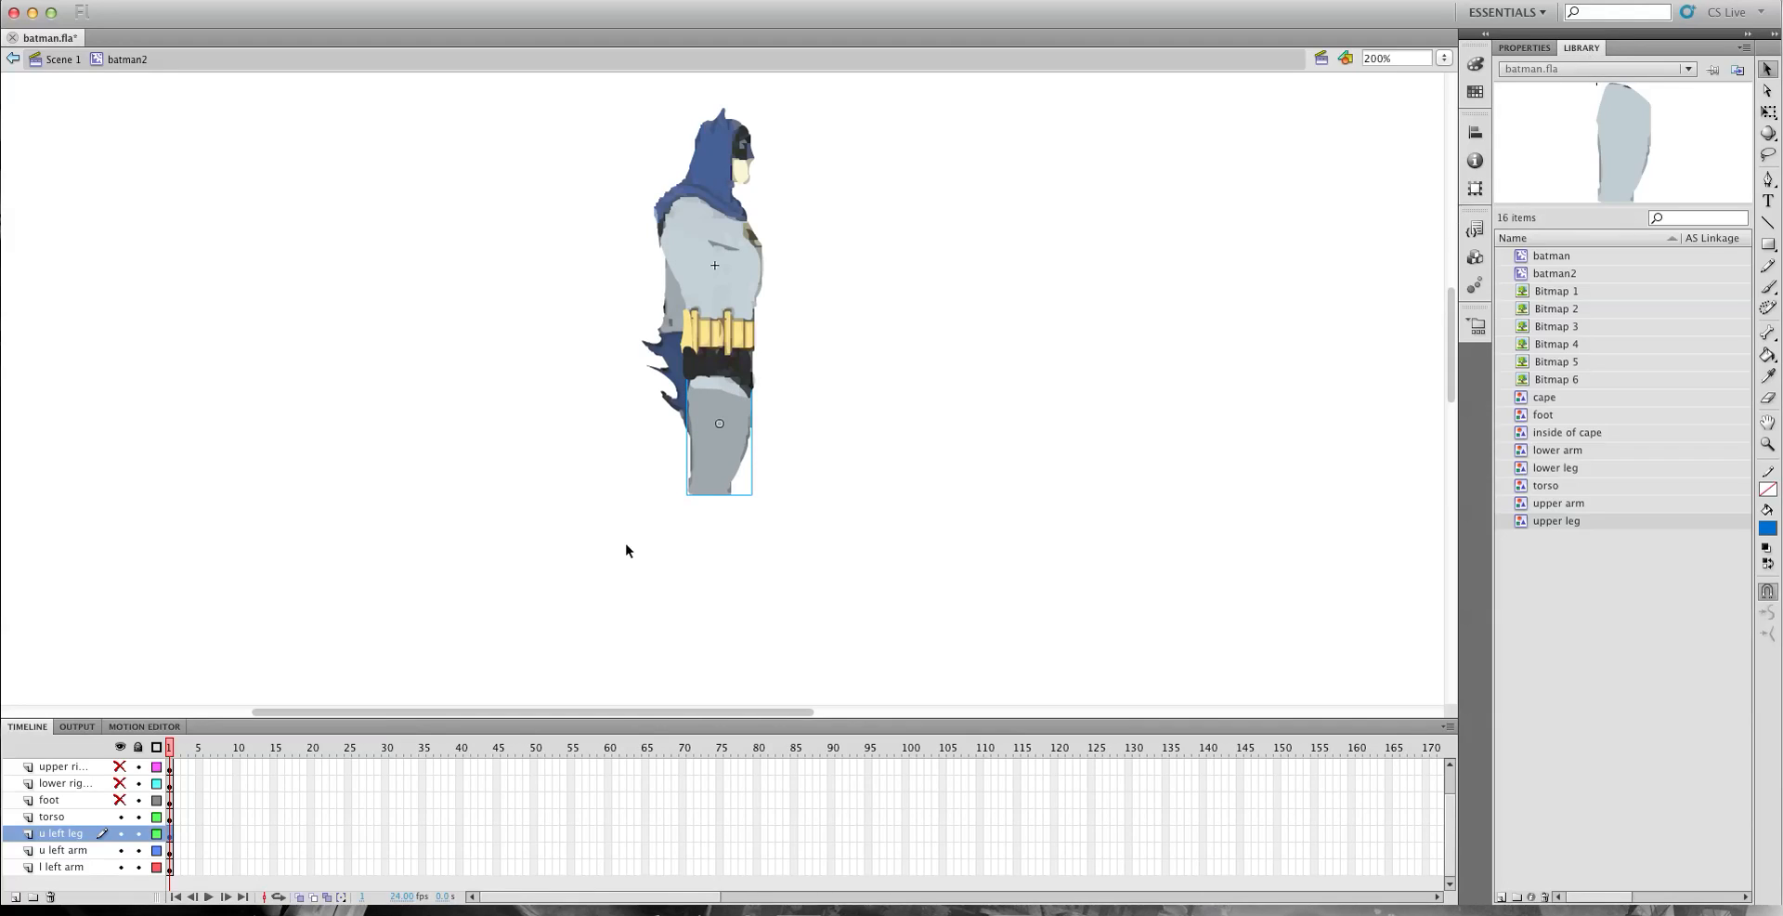
# Add a layer named "l left leg" and move it beneath the "u left leg" layer.
pyautogui.click(14, 897)
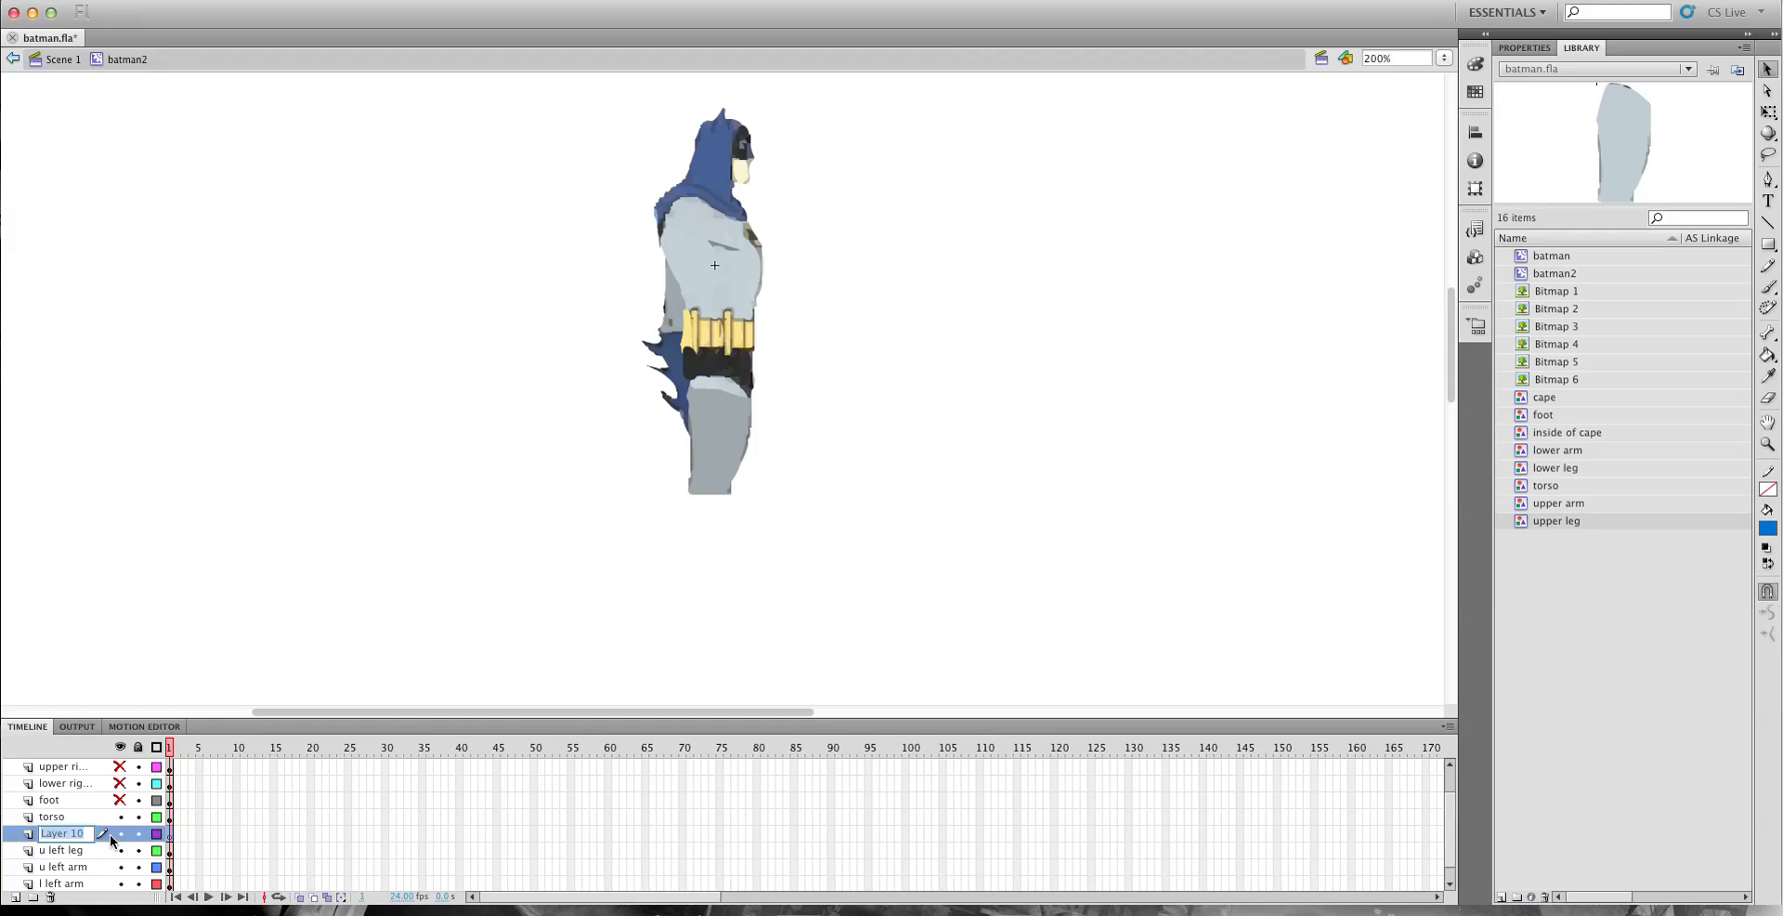
pyautogui.write('l left leg')
pyautogui.press('Return')
pyautogui.moveTo(82, 839); pyautogui.dragTo(65, 854)
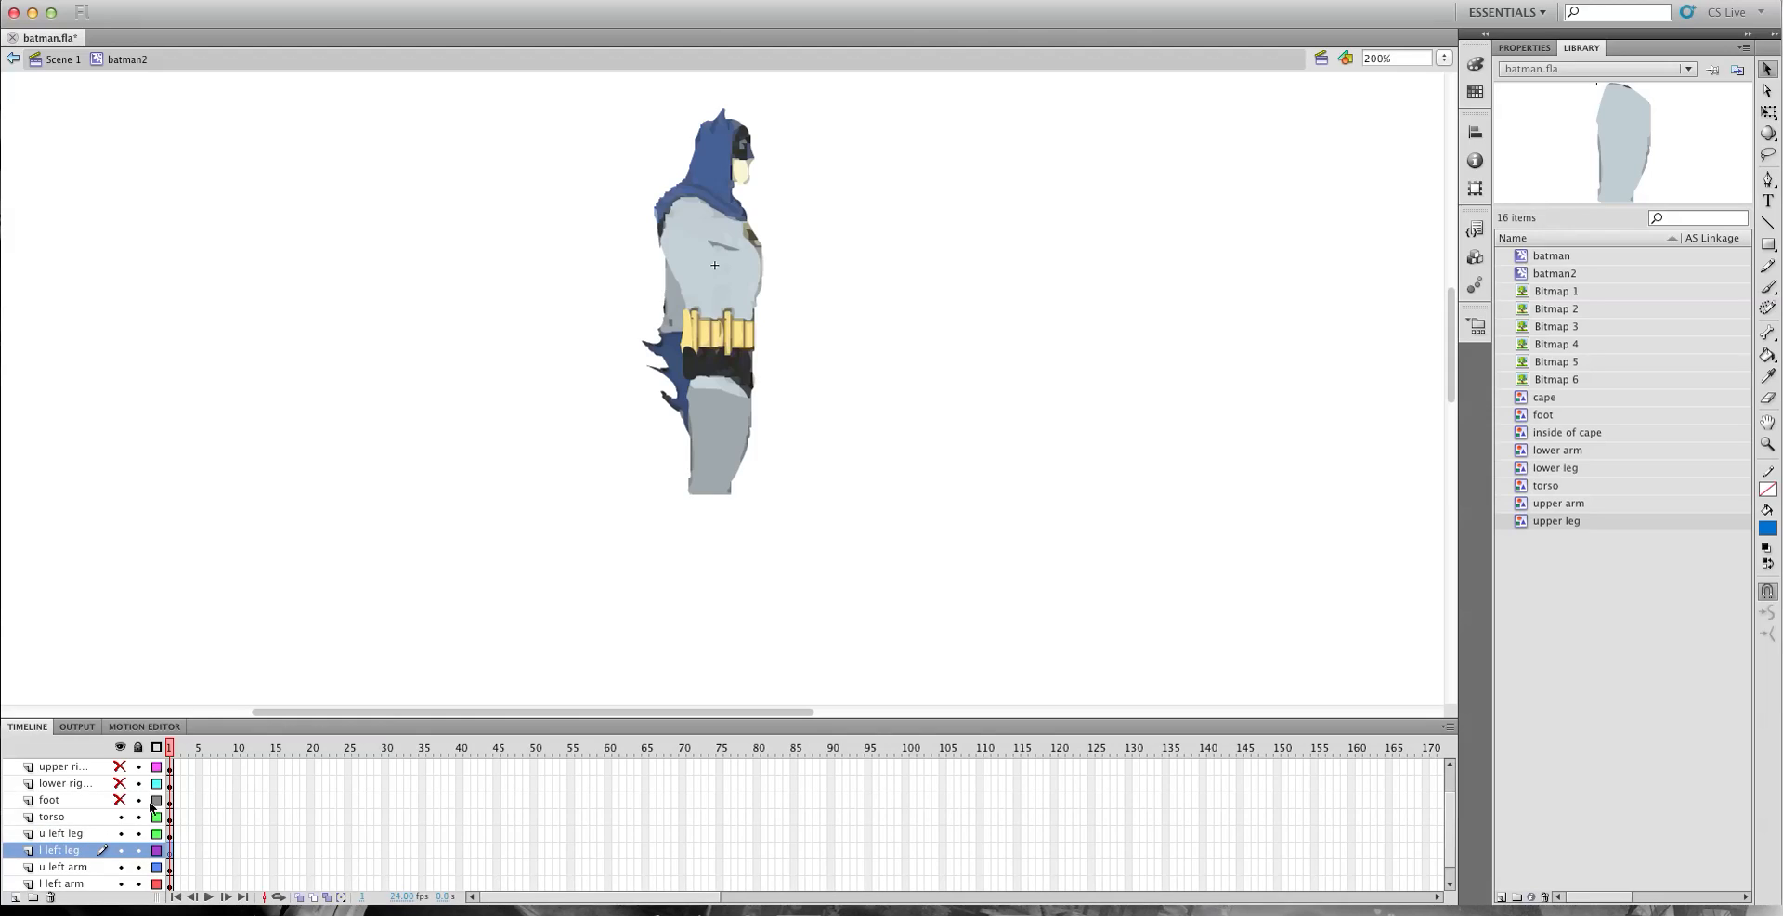
# Place the lower leg symbol on the "l left leg" layer, set its Brightness to -20%, and join it to the darkened thigh.
pyautogui.click(1523, 467)
pyautogui.moveTo(1512, 474); pyautogui.dragTo(963, 508)
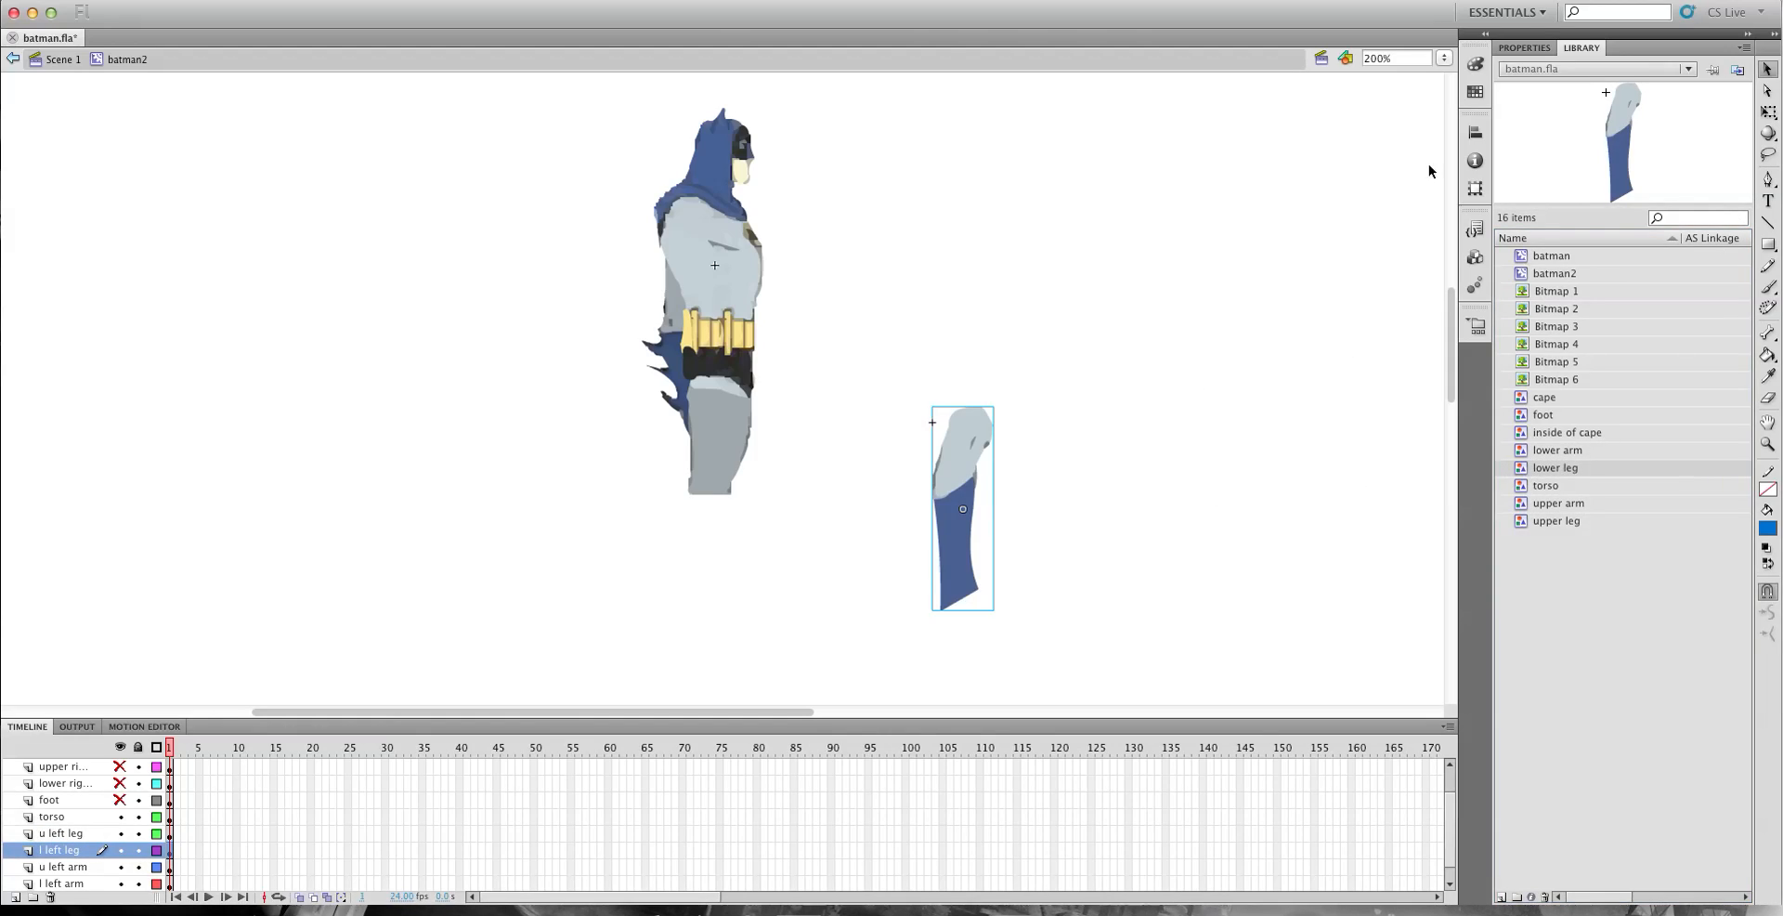
pyautogui.click(1524, 48)
pyautogui.click(1611, 258)
pyautogui.click(1594, 275)
pyautogui.moveTo(971, 473); pyautogui.dragTo(713, 522)
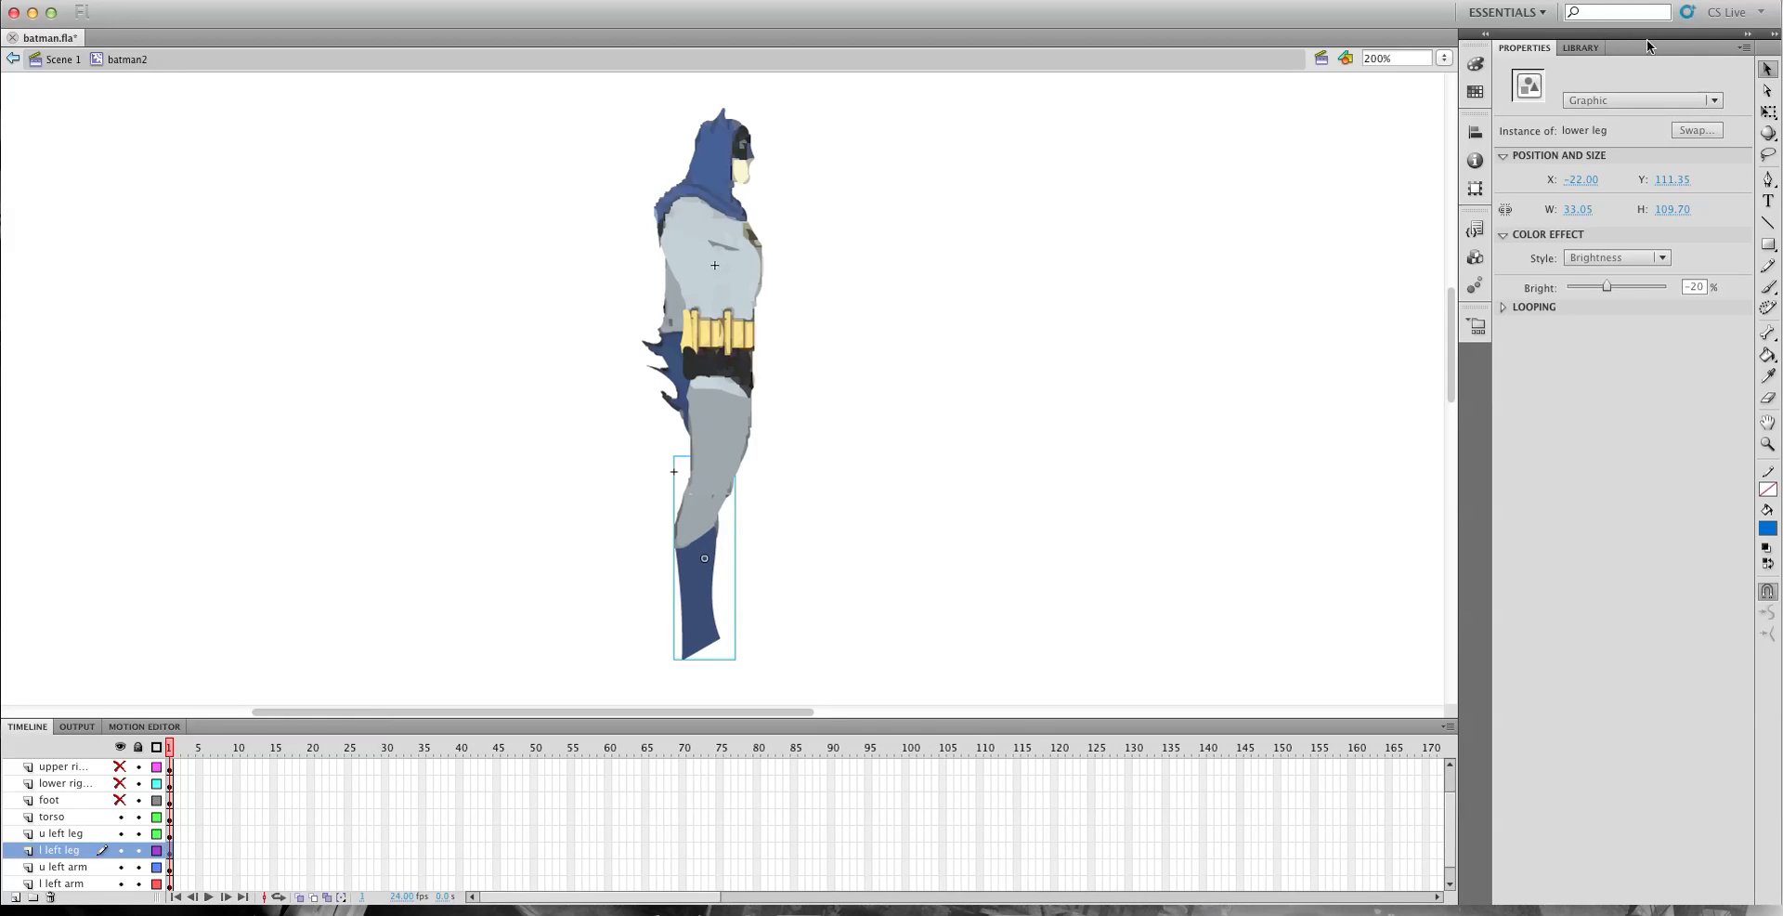
# Add a layer named "left foot" directly above the "l left leg" layer.
pyautogui.click(1581, 48)
pyautogui.click(15, 898)
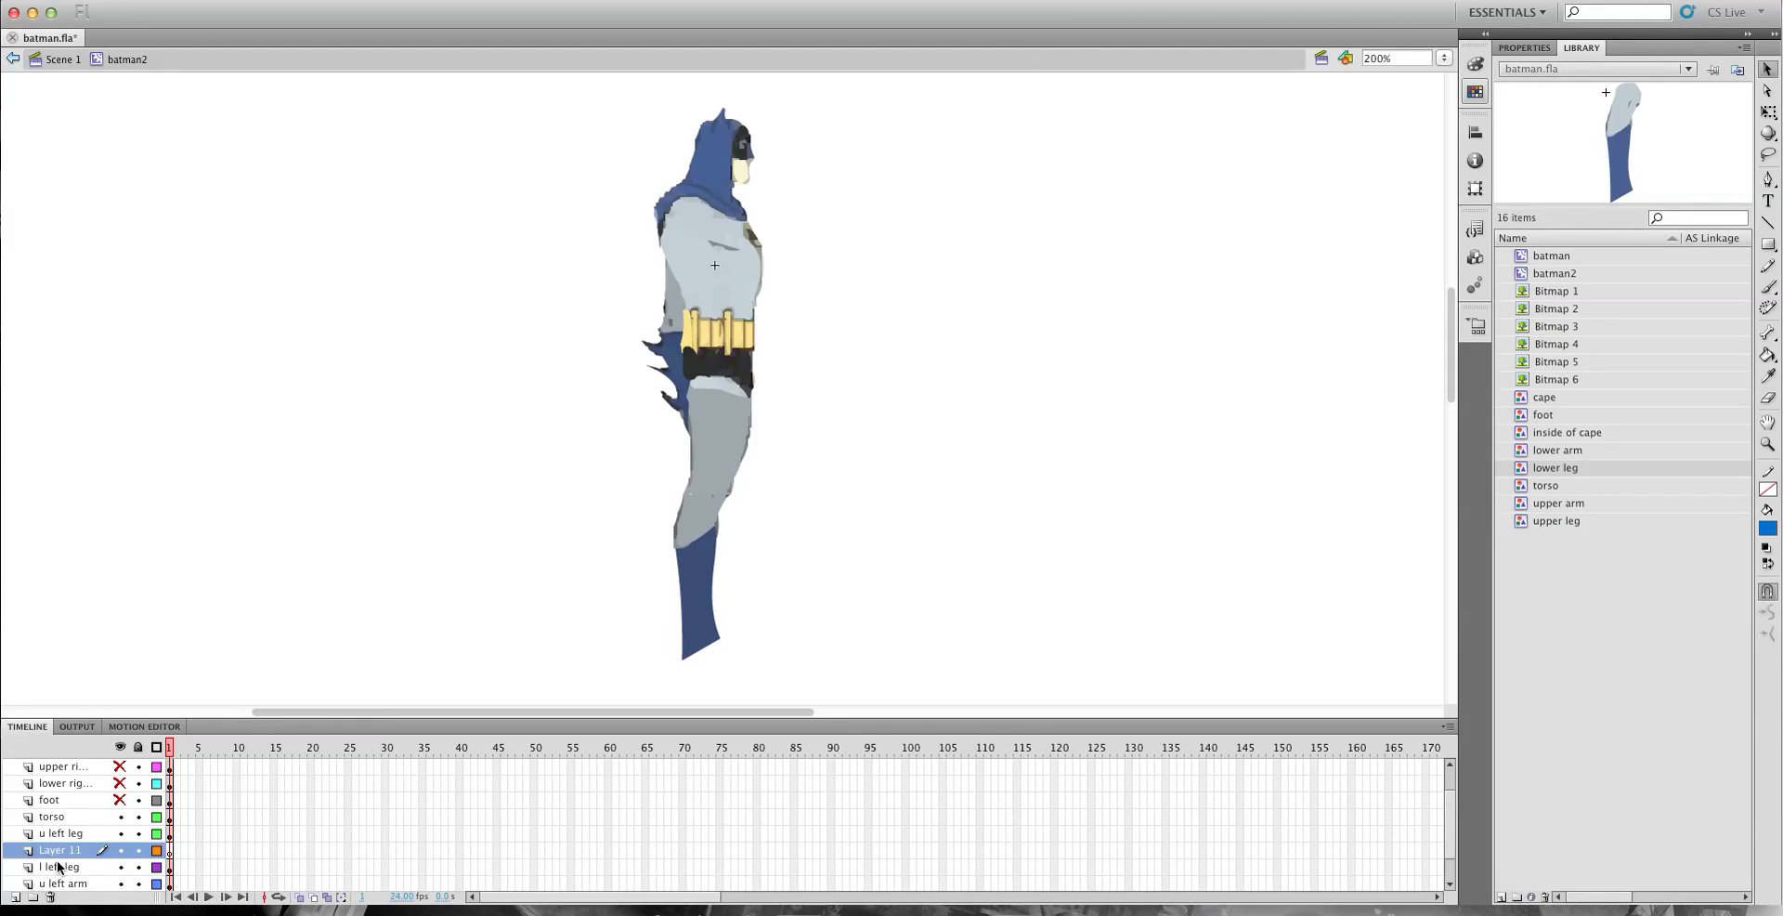
pyautogui.doubleClick(63, 850)
pyautogui.write('left foot')
pyautogui.press('Return')
# Place the foot symbol on the "left foot" layer beside the leg and set its Brightness to -20%.
pyautogui.click(1522, 416)
pyautogui.moveTo(1523, 415); pyautogui.dragTo(814, 656)
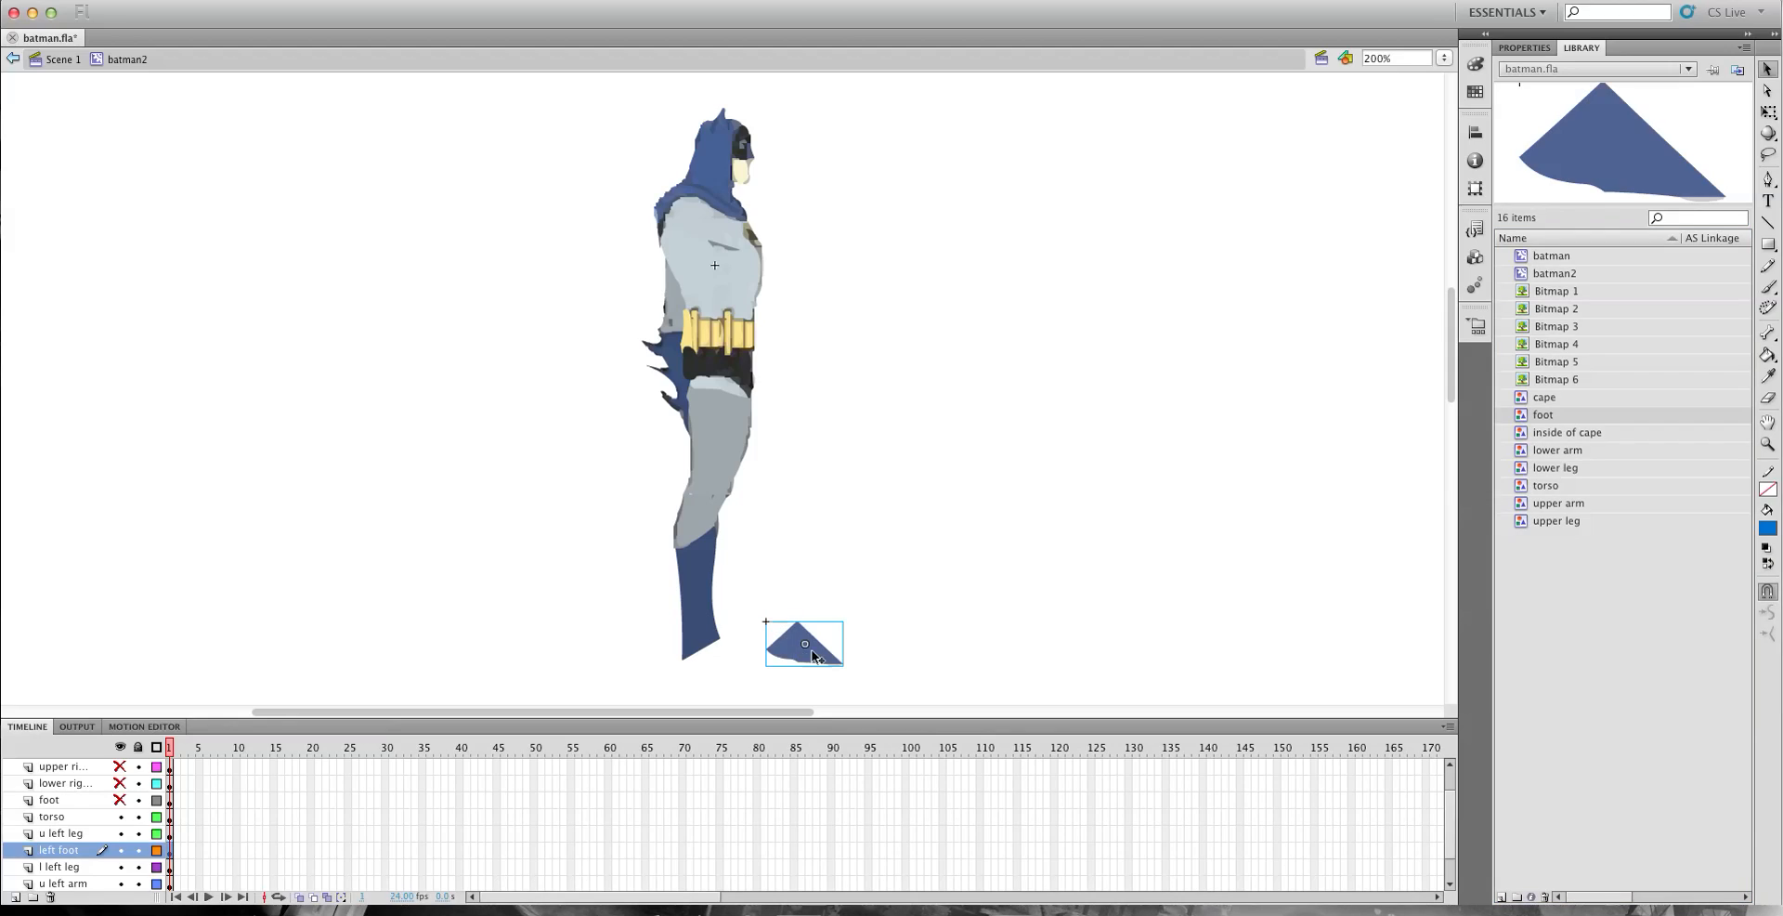
pyautogui.click(1524, 47)
pyautogui.click(1610, 258)
pyautogui.click(1611, 276)
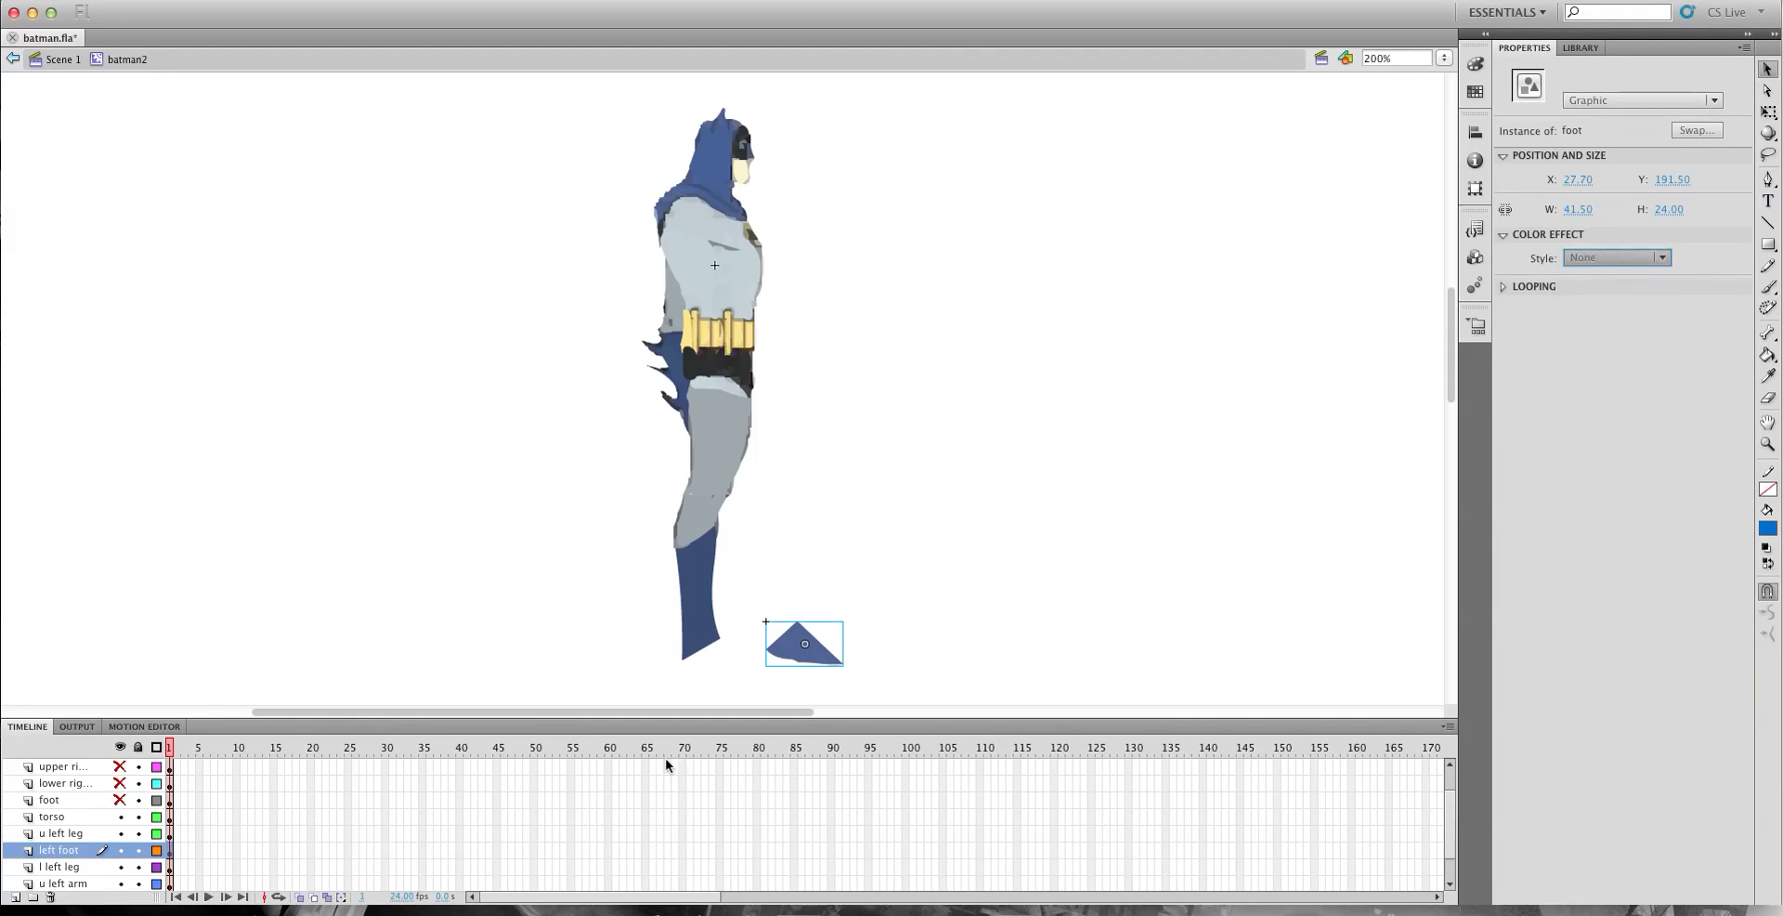
# Move the "left foot" layer beneath "l left leg" and fit the darkened foot onto the lower end of the shin.
pyautogui.moveTo(67, 856); pyautogui.dragTo(80, 855)
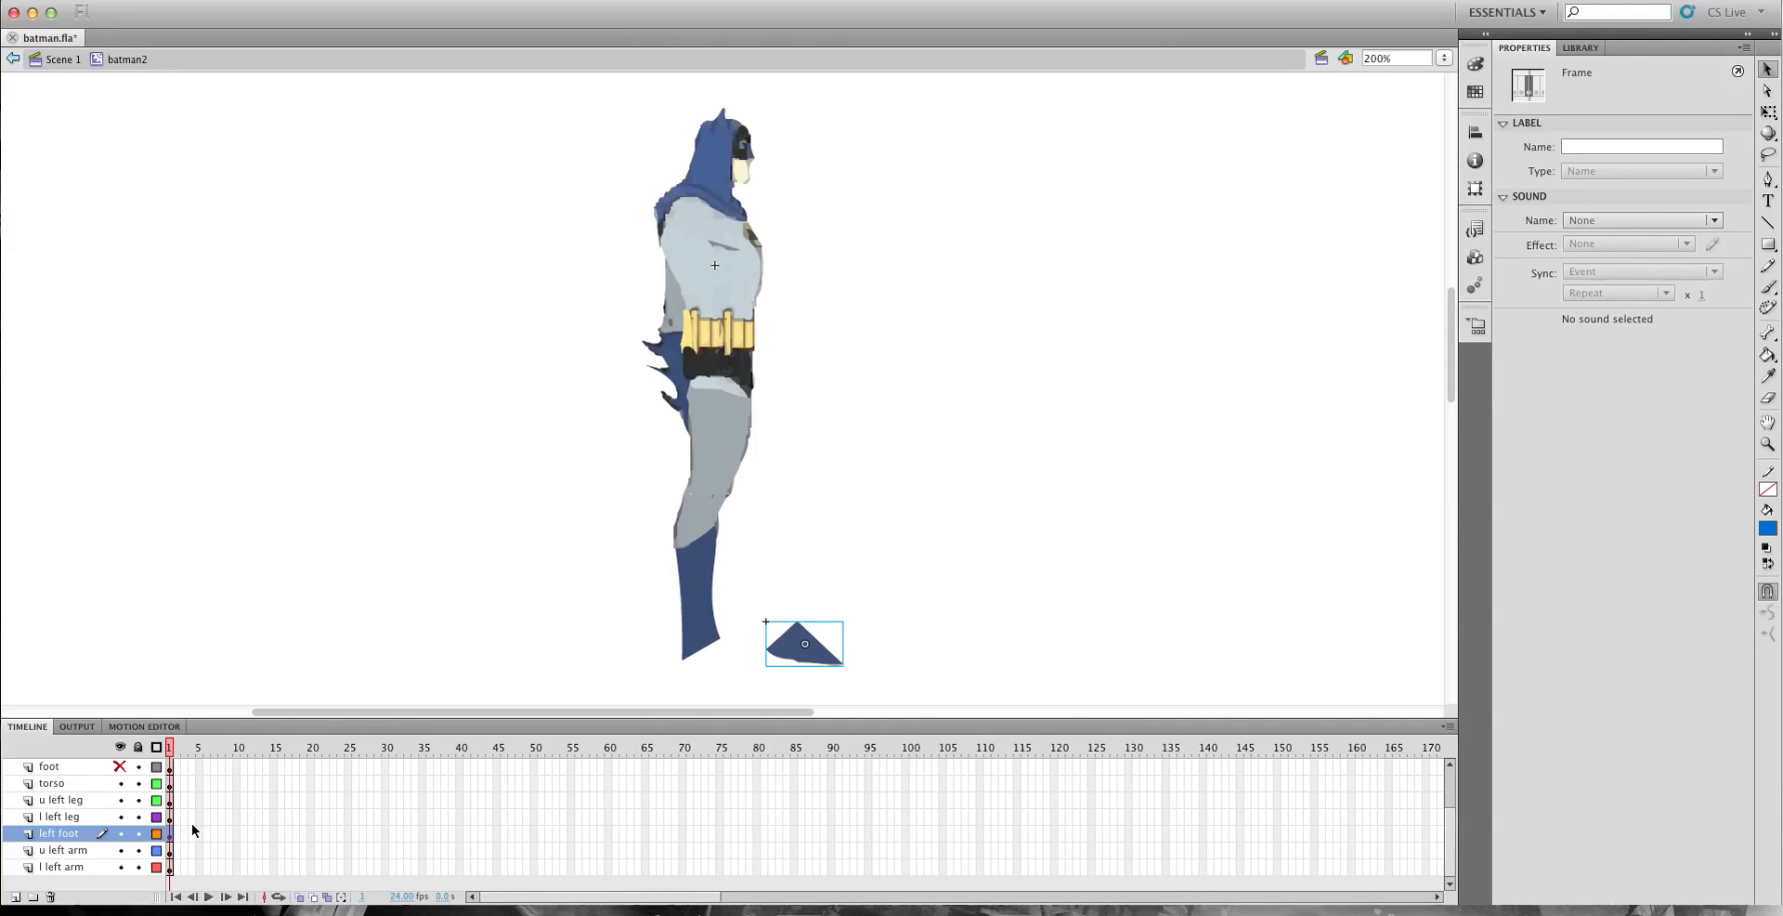
pyautogui.moveTo(824, 667); pyautogui.dragTo(737, 663)
pyautogui.press('Down')
pyautogui.press('Down')
pyautogui.press('Down')
pyautogui.press('Down')
pyautogui.press('Down')
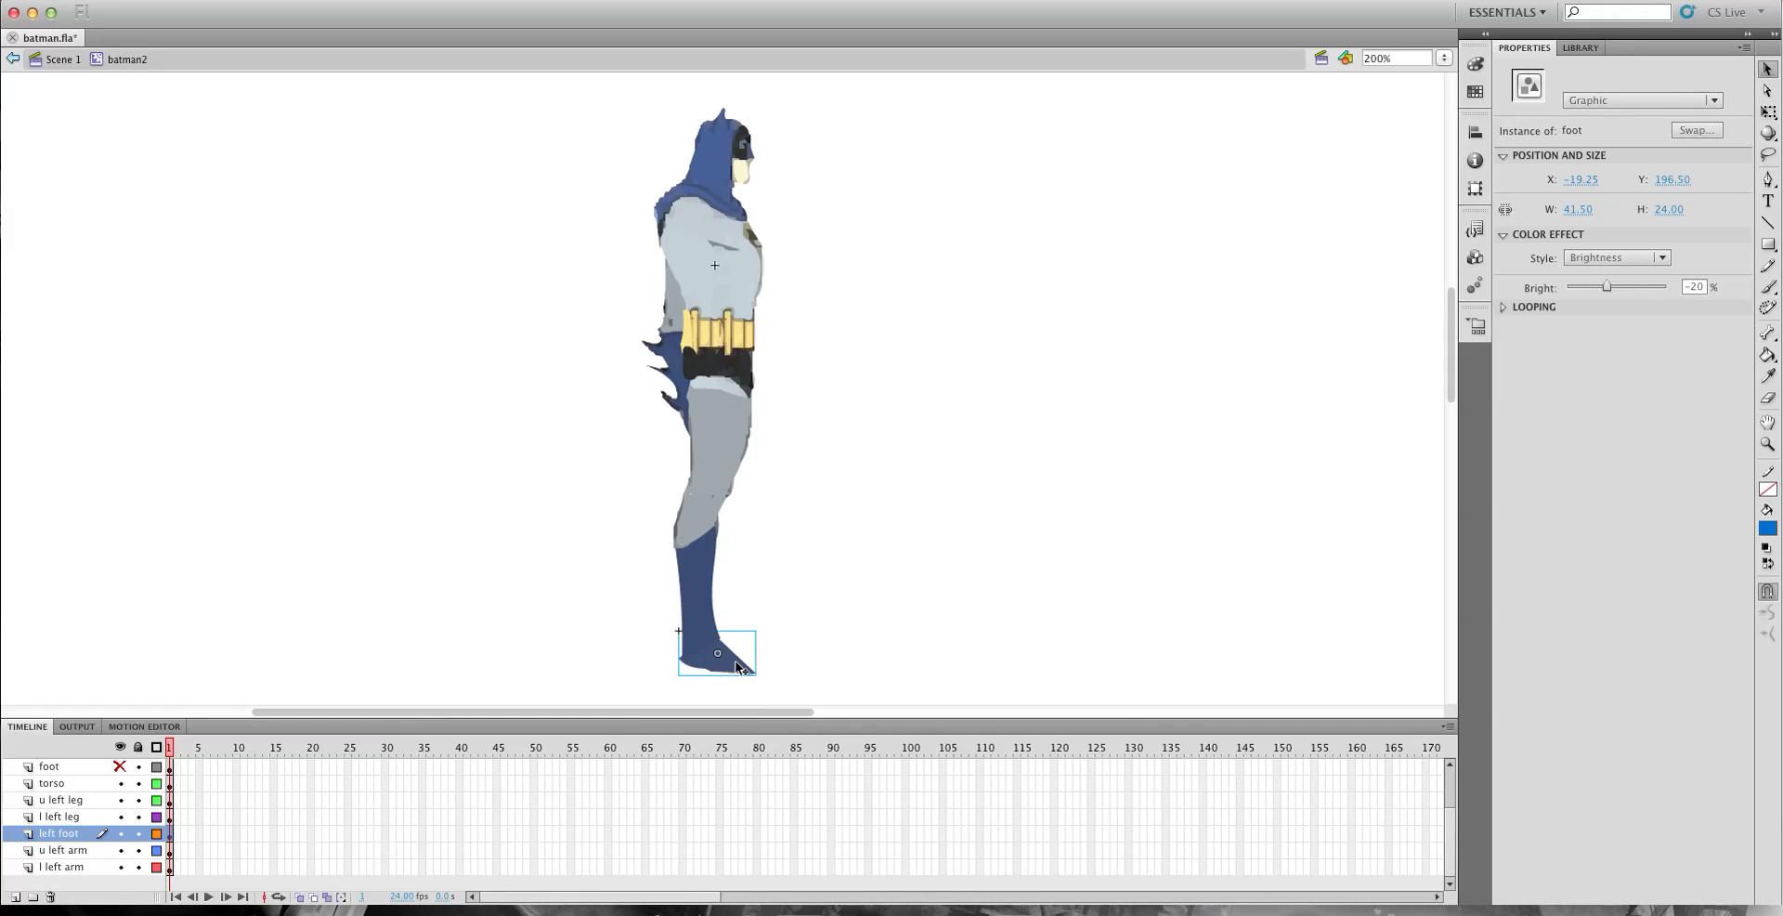
pyautogui.press('Up')
pyautogui.press('Up')
pyautogui.press('Up')
pyautogui.press('Right')
# Make all the hidden body part layers visible again.
pyautogui.click(125, 751)
pyautogui.click(125, 751)
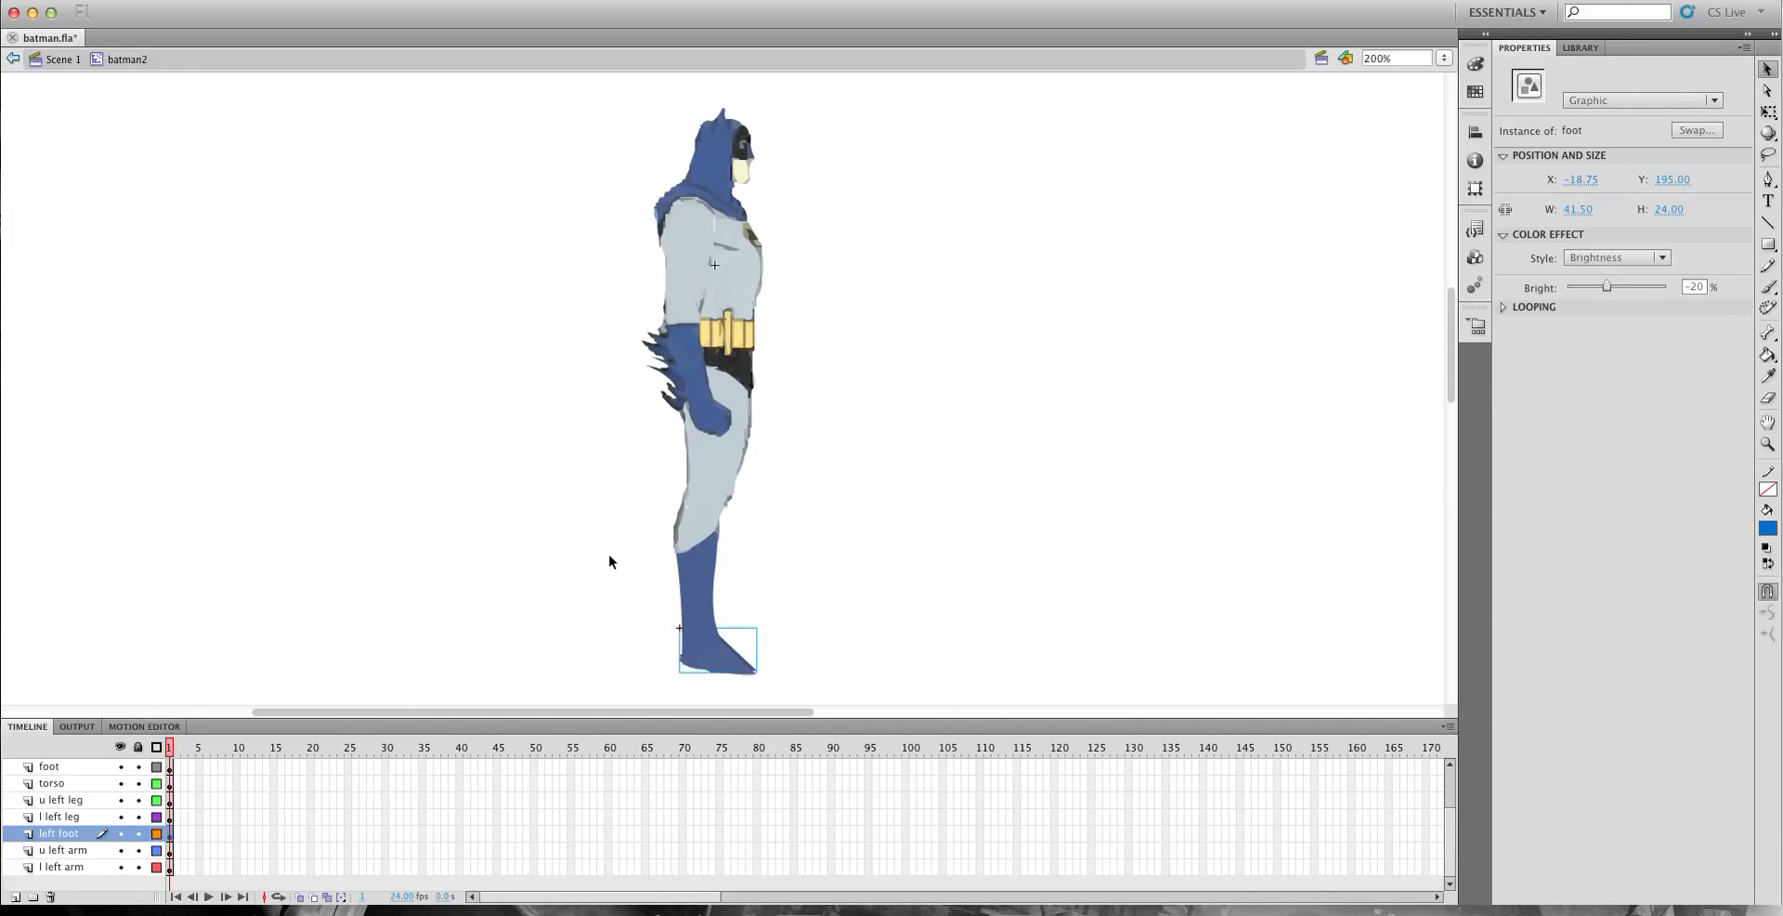
pyautogui.scroll(3, 608, 567)
pyautogui.scroll(-2, 610, 582)
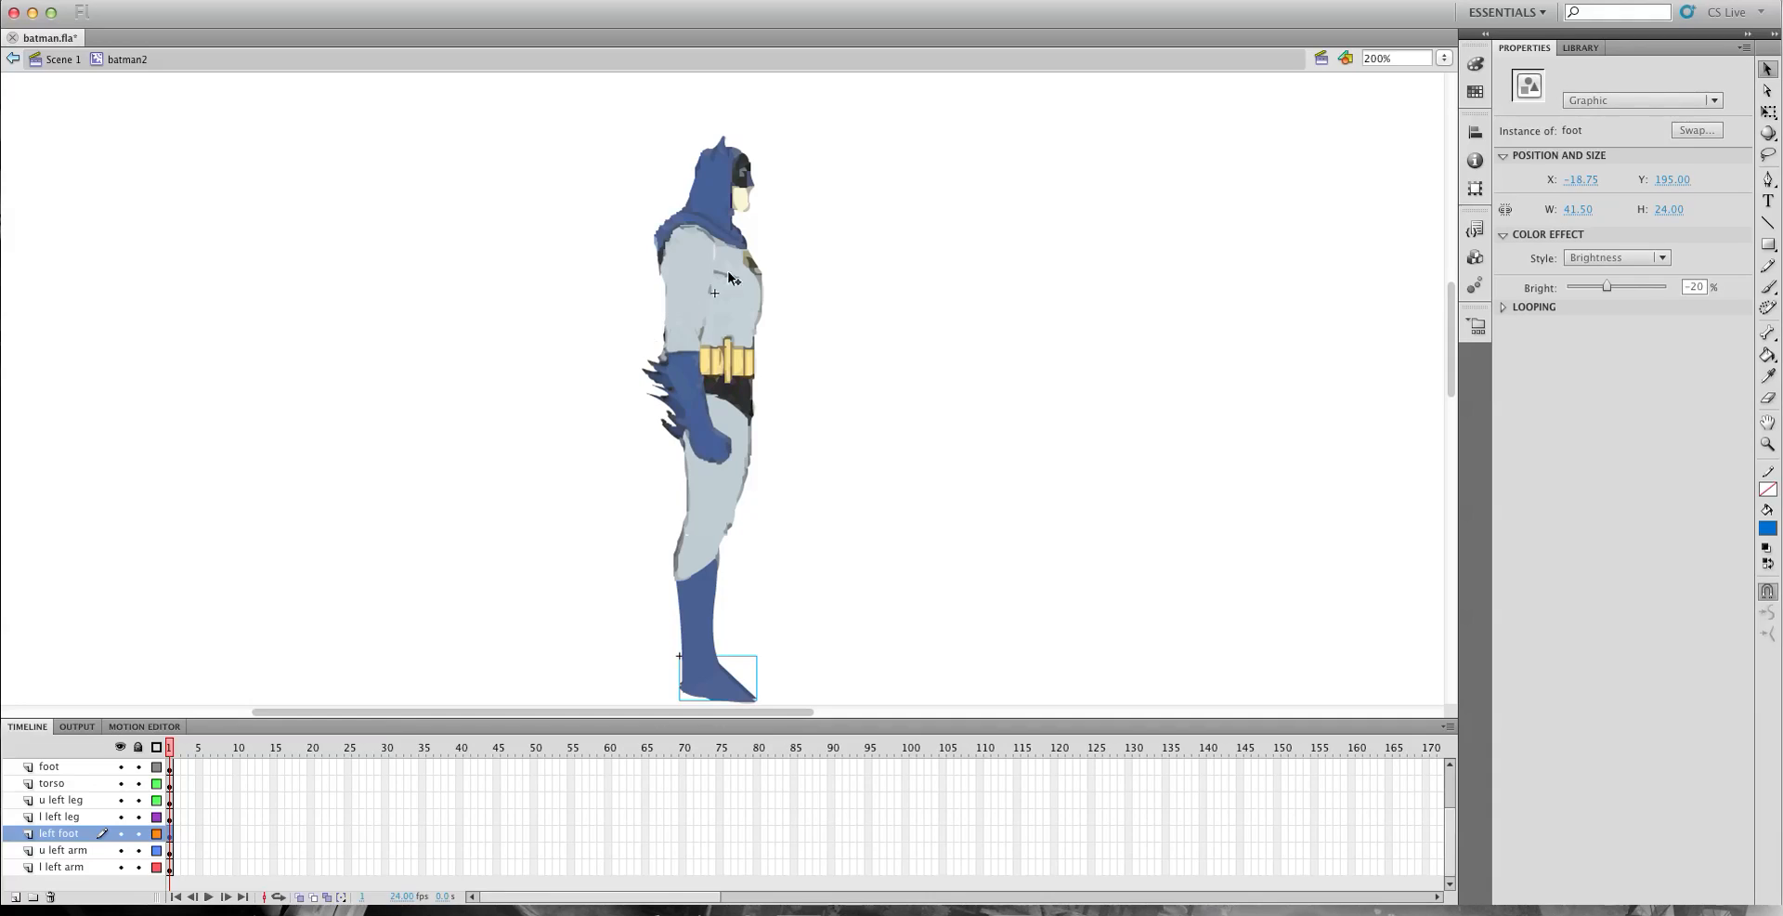
pyautogui.scroll(1, 501, 587)
pyautogui.scroll(-2, 506, 583)
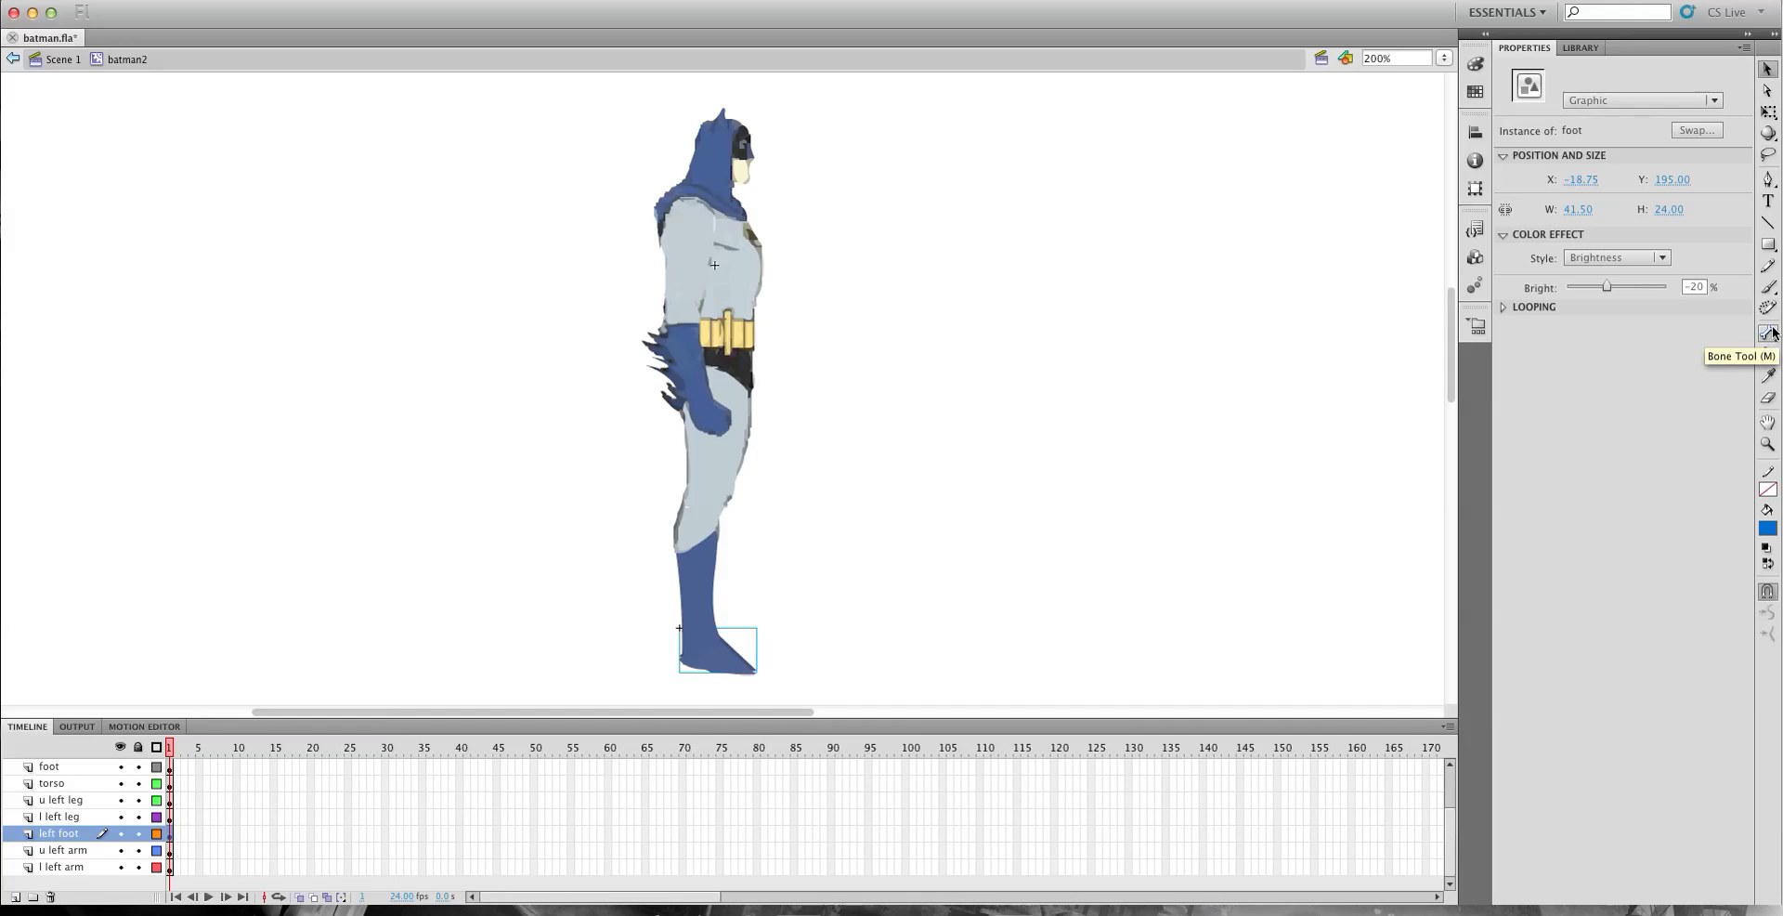
# Lock all layers except the upper right leg, lower right leg and foot layers.
pyautogui.click(138, 747)
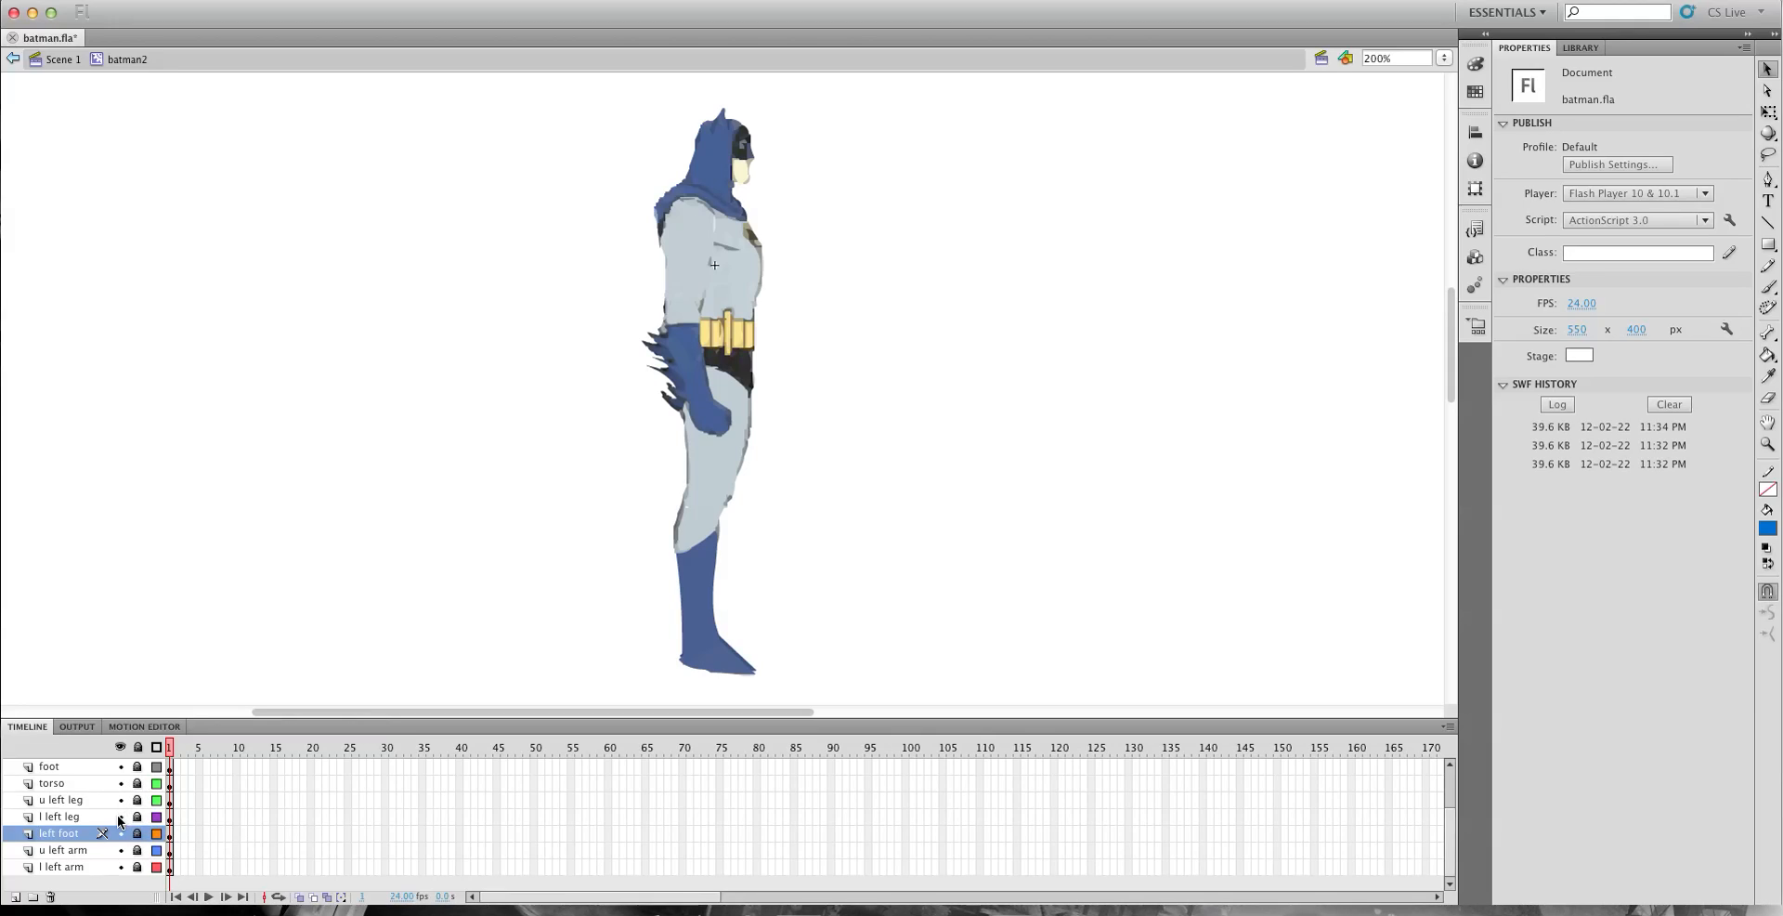
pyautogui.scroll(2, 117, 816)
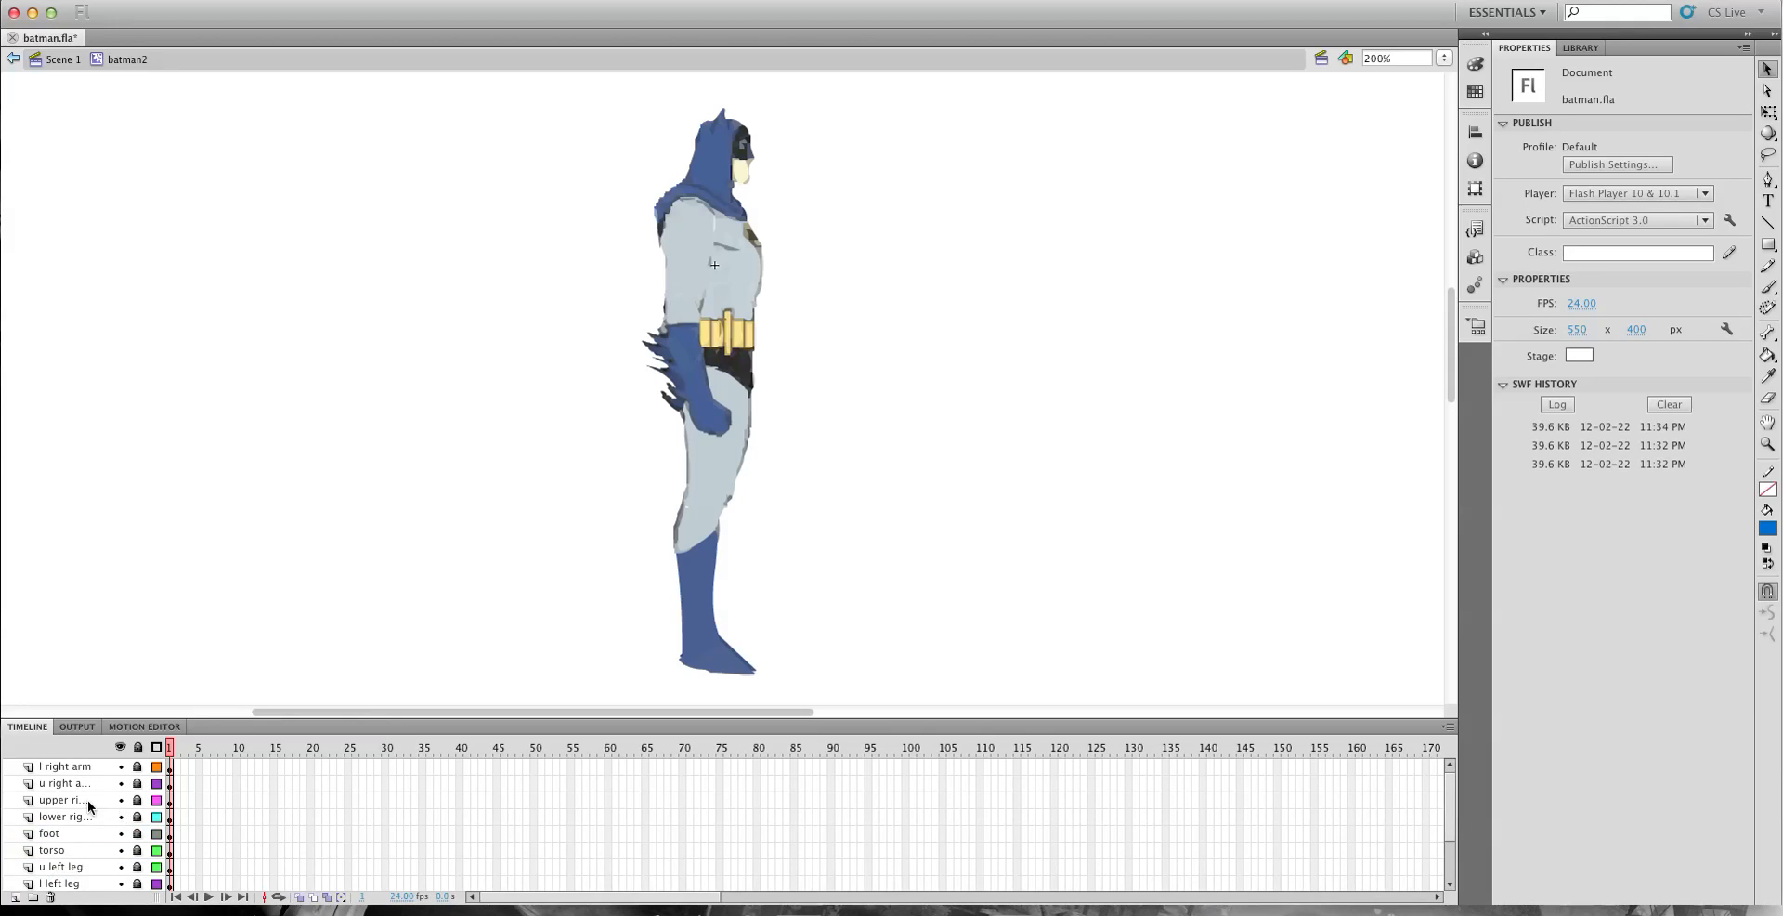
pyautogui.click(137, 801)
# Save the document in Flash CS5.5 format with auto-recovery enabled.
pyautogui.click(1768, 333)
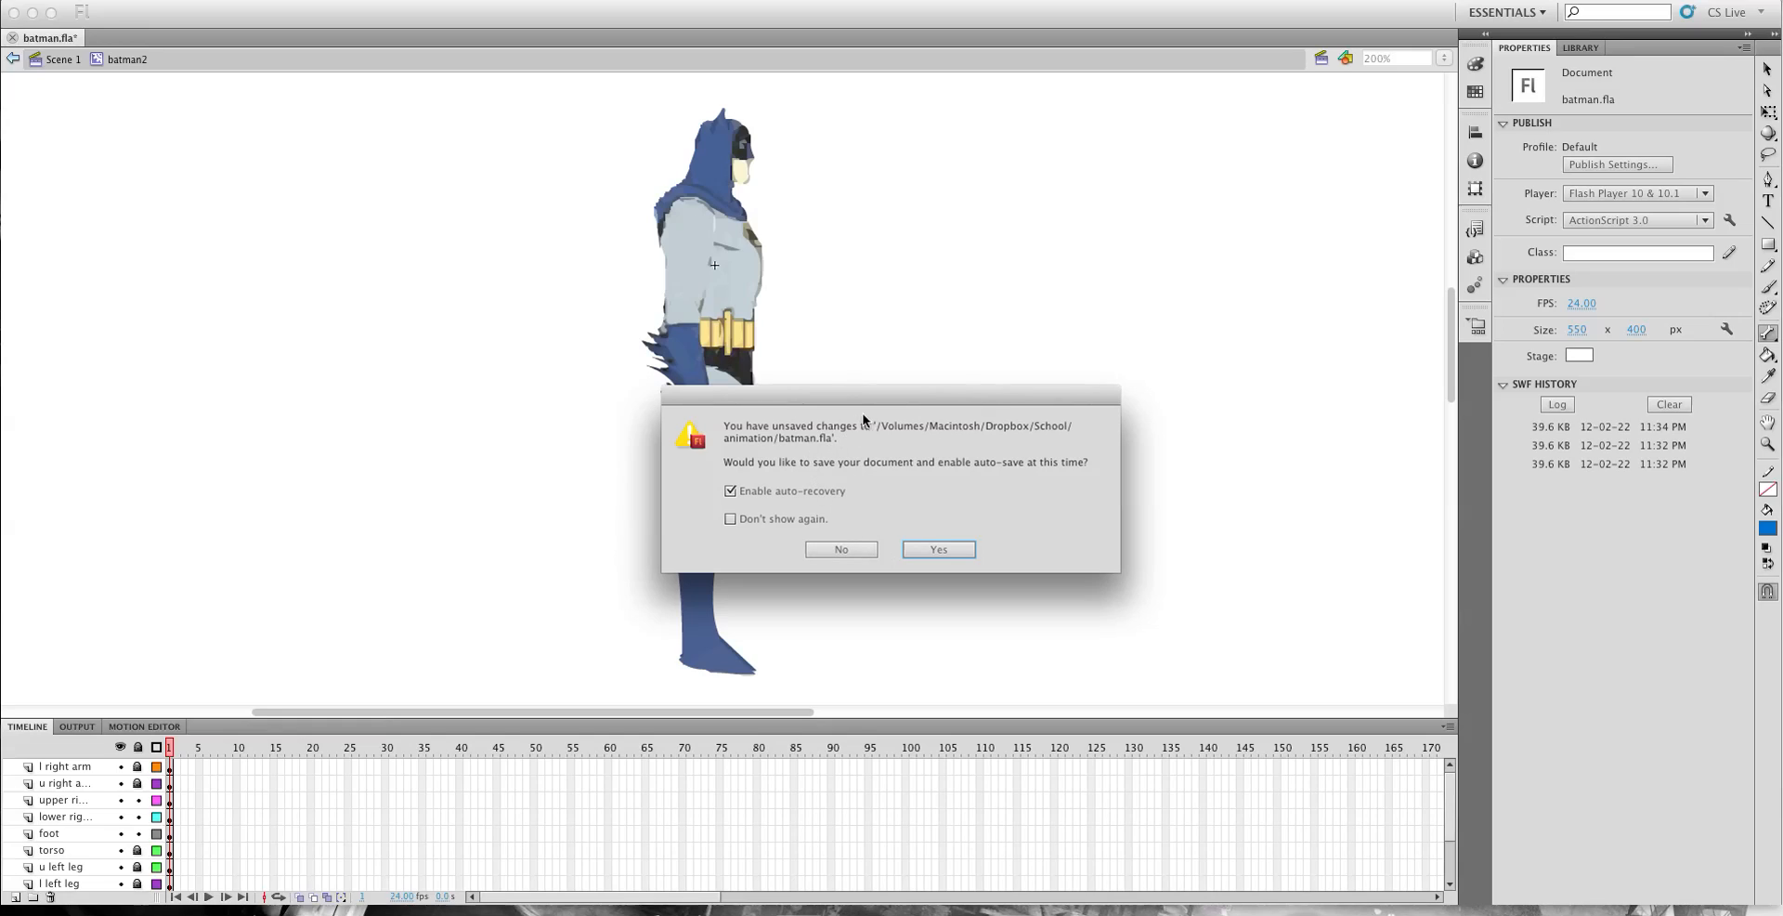
pyautogui.click(927, 549)
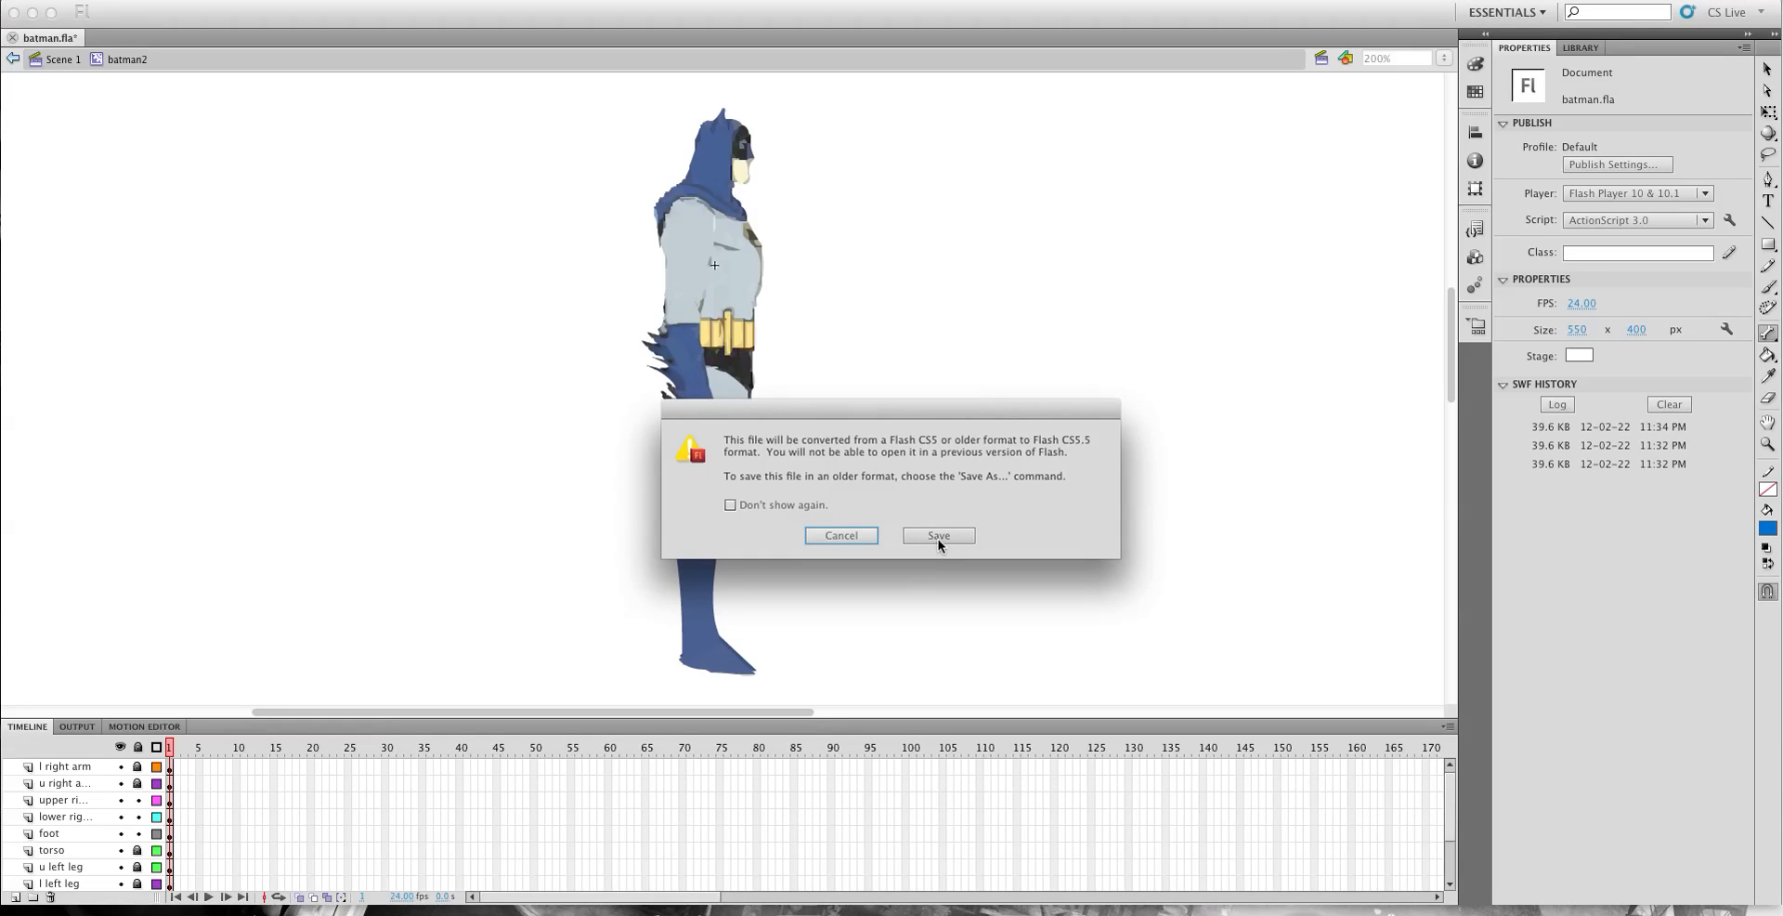
pyautogui.click(938, 539)
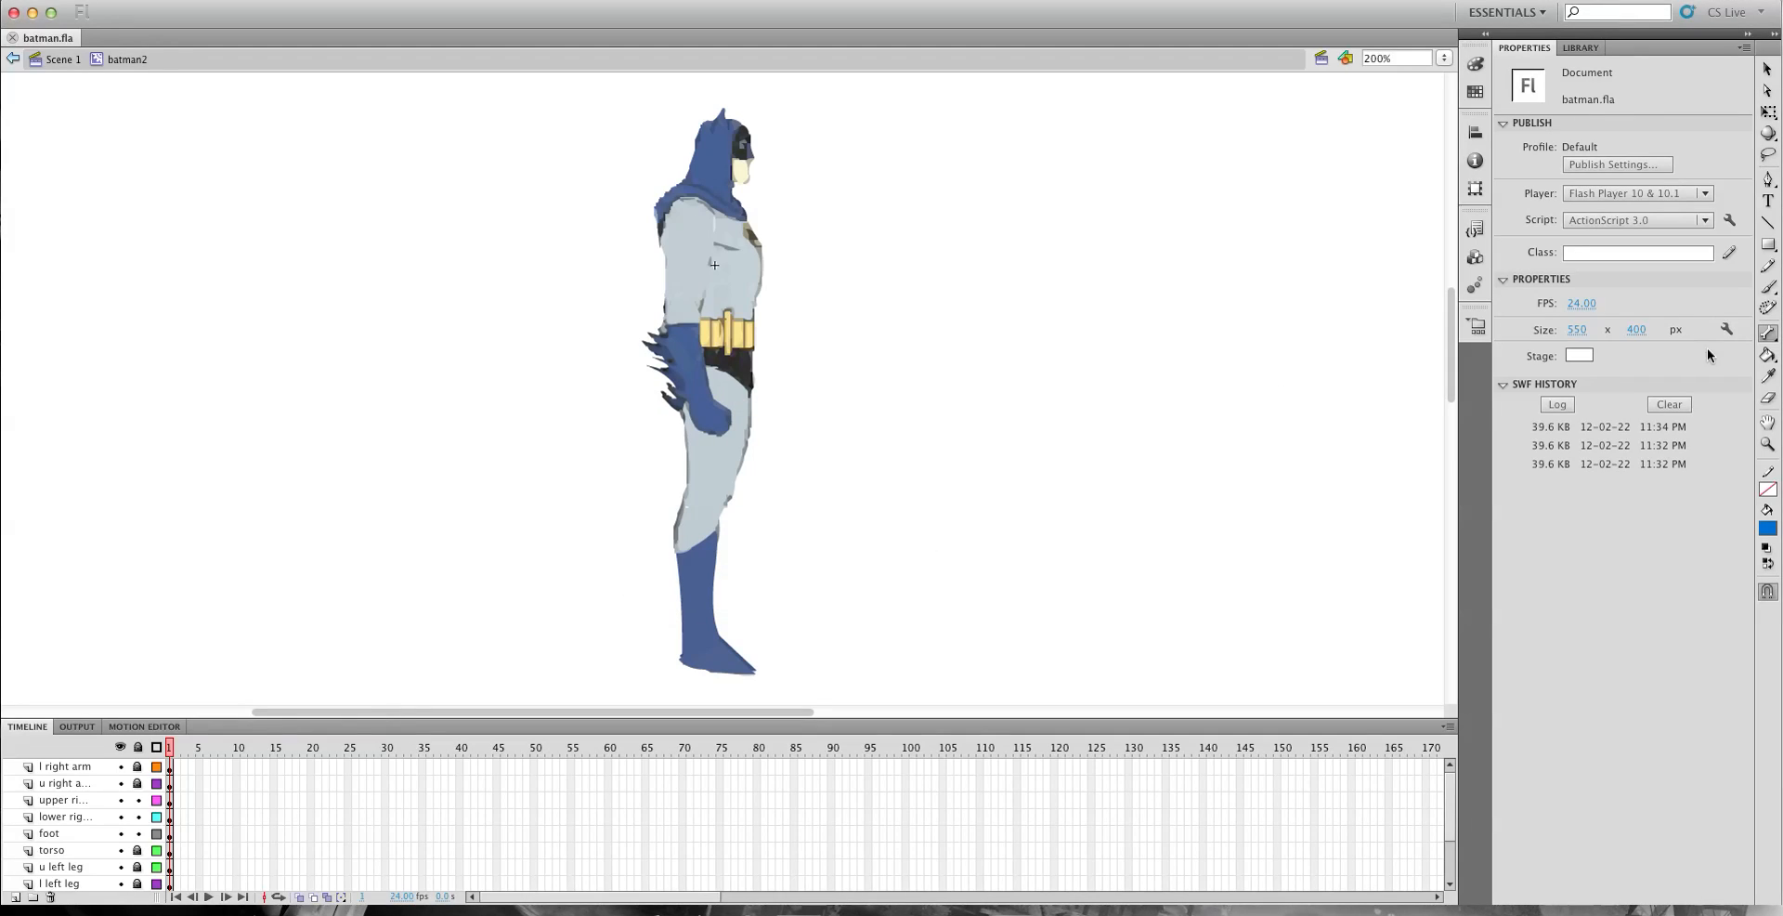
# Rig the right leg with bones from hip to knee and knee to ankle, and adjust its pose slightly.
pyautogui.click(1769, 335)
pyautogui.click(1679, 332)
pyautogui.click(171, 803)
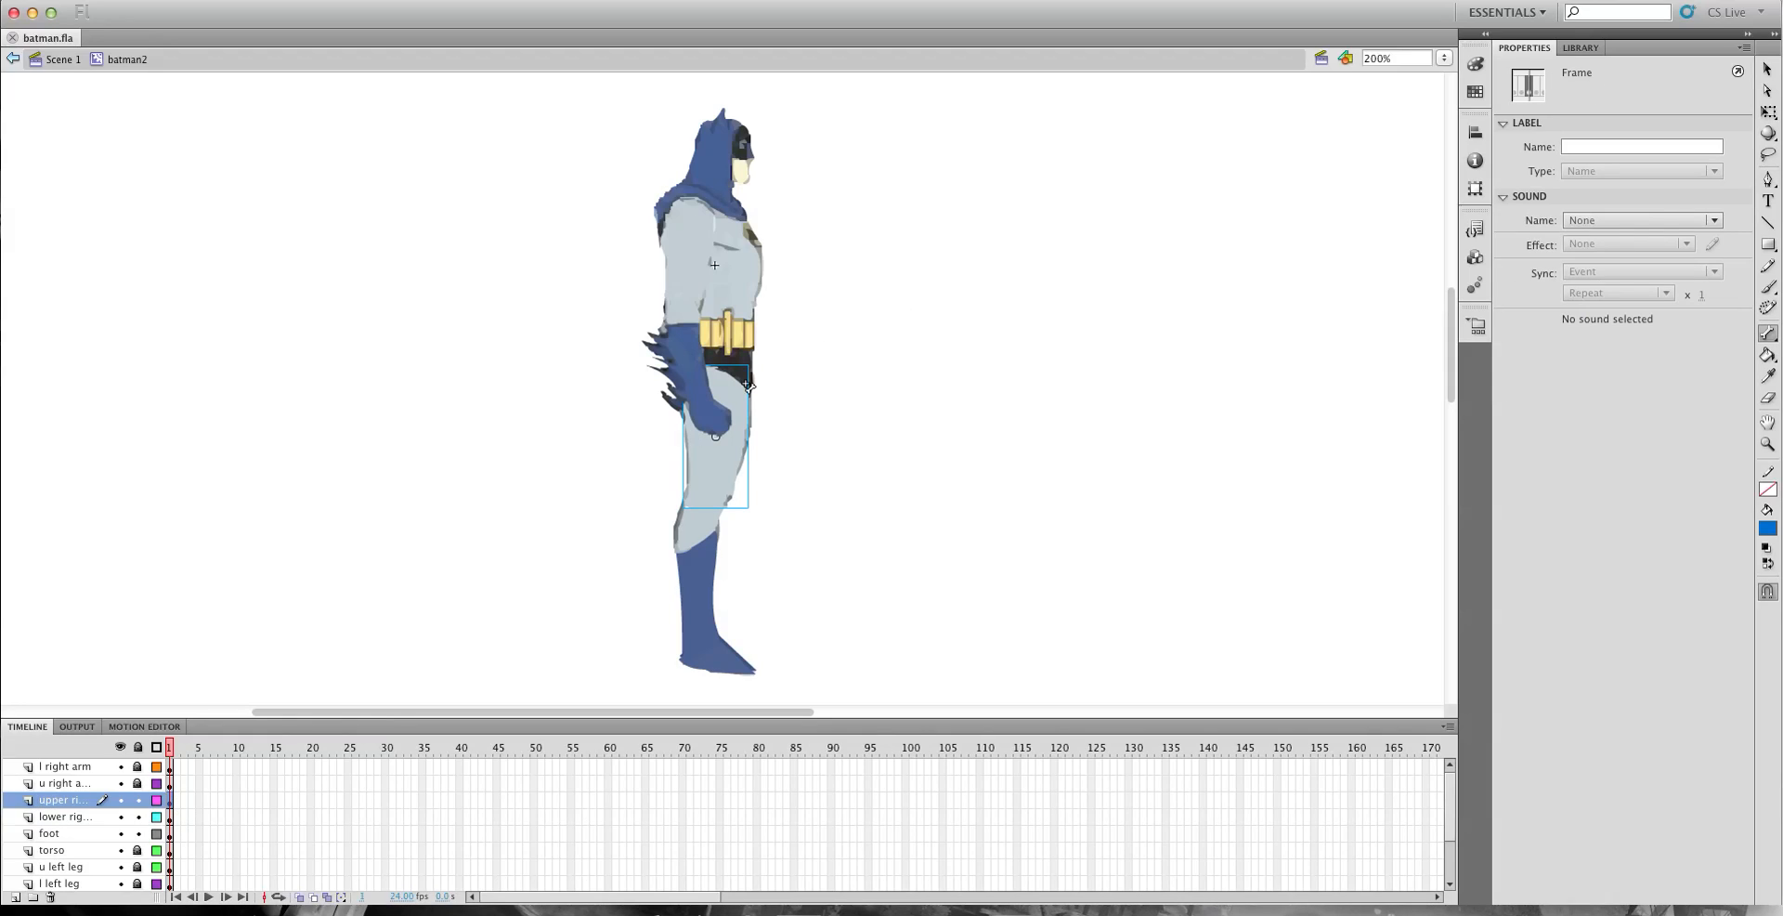
pyautogui.moveTo(719, 377); pyautogui.dragTo(708, 501)
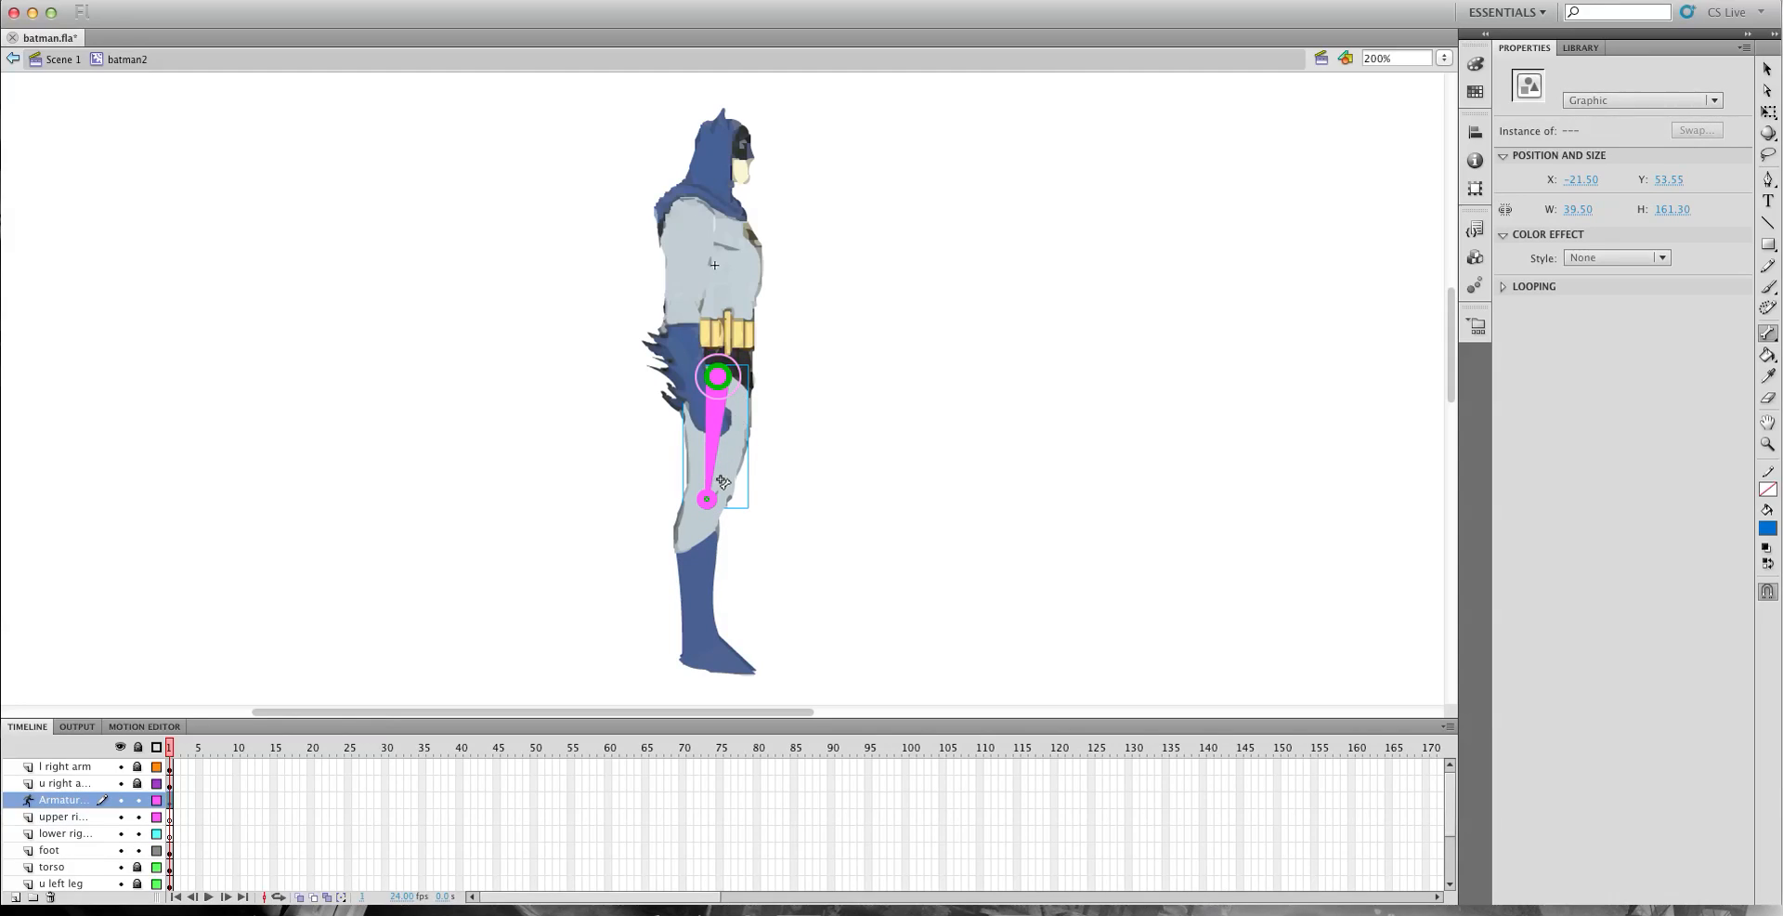
pyautogui.moveTo(708, 504); pyautogui.dragTo(705, 659)
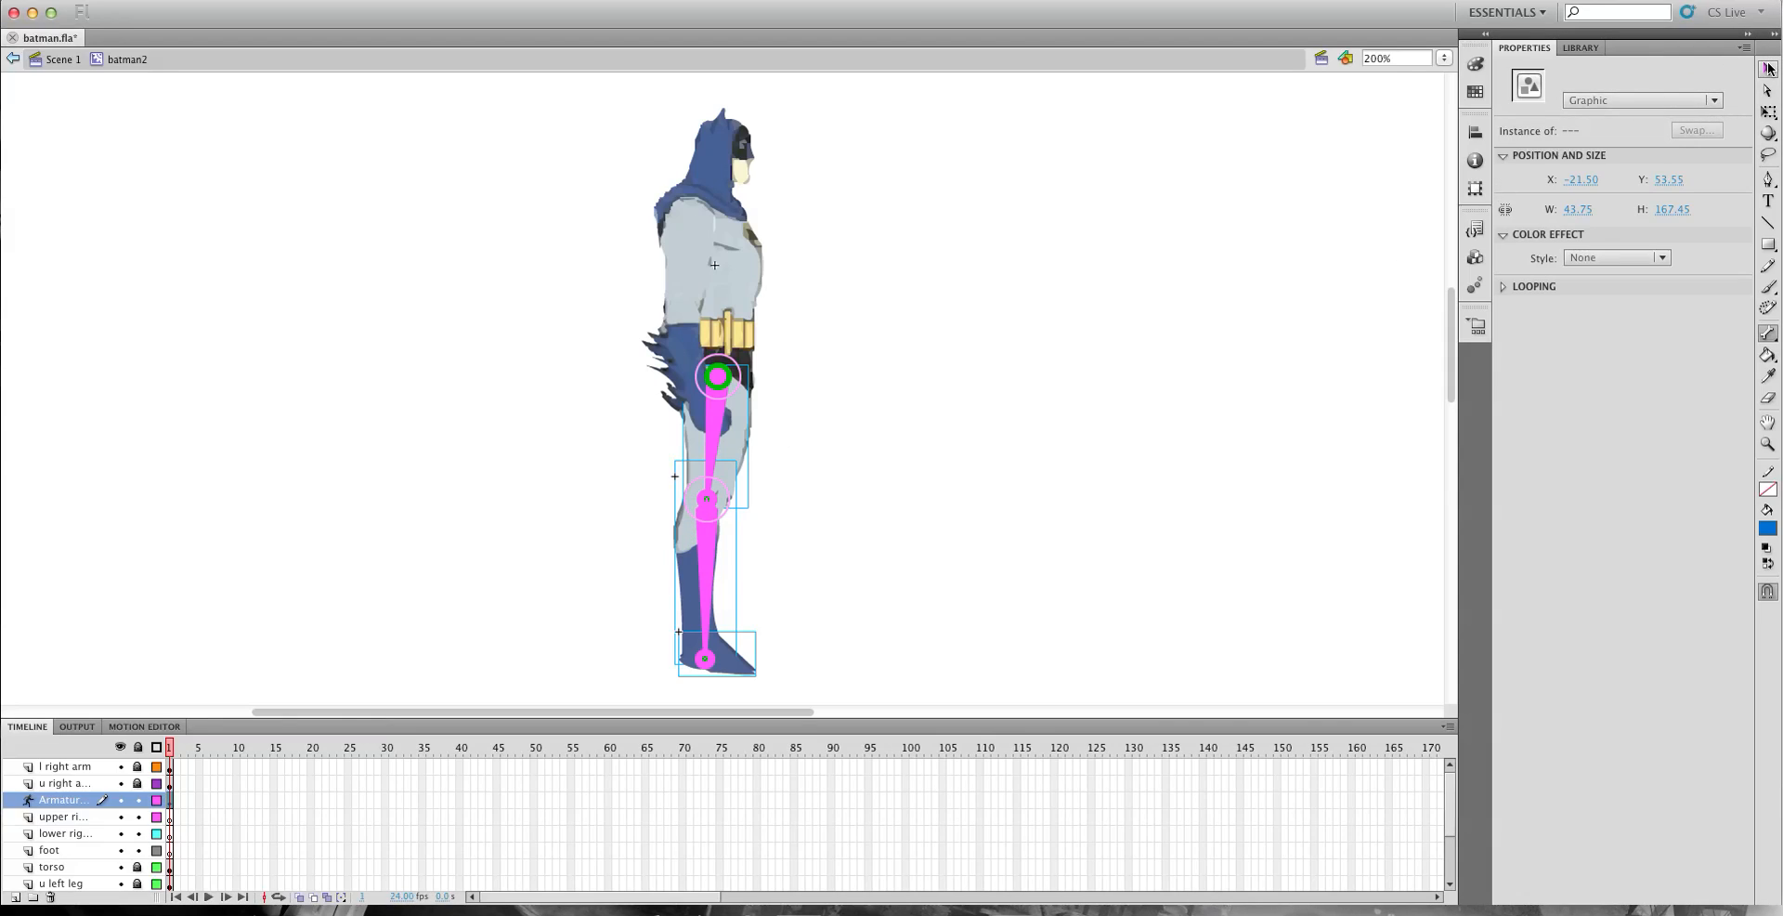
pyautogui.click(1768, 68)
pyautogui.moveTo(689, 562); pyautogui.dragTo(690, 643)
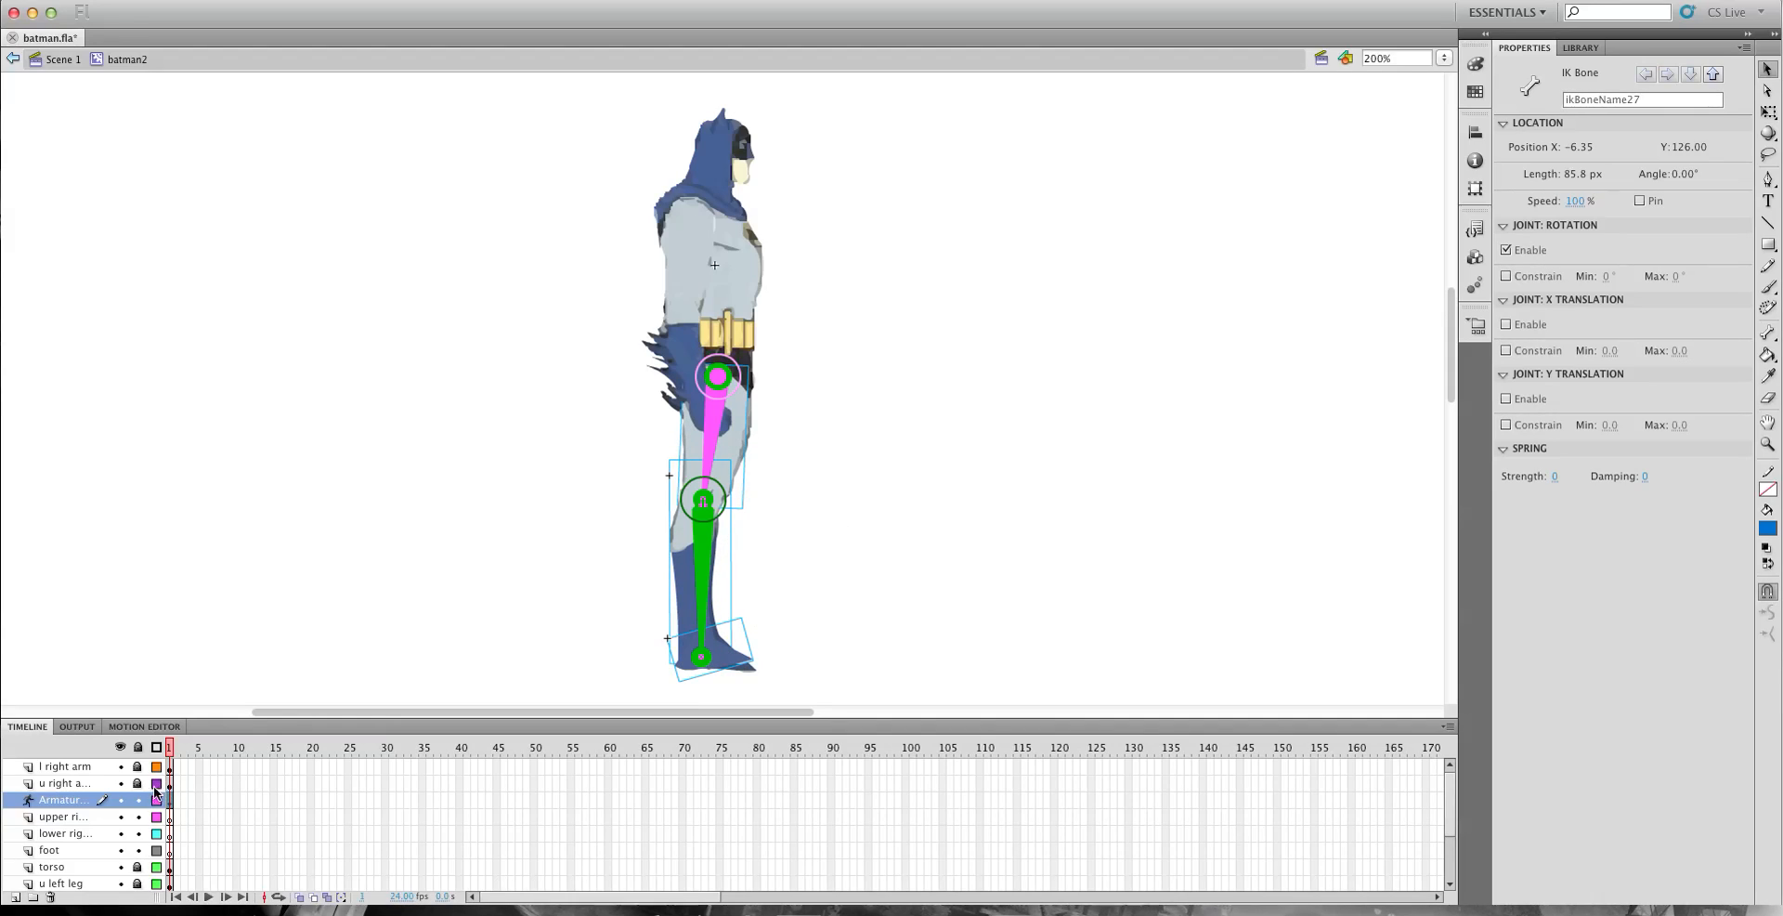
# Lock and hide every layer except "u left leg", "l left leg" and "left foot".
pyautogui.click(138, 747)
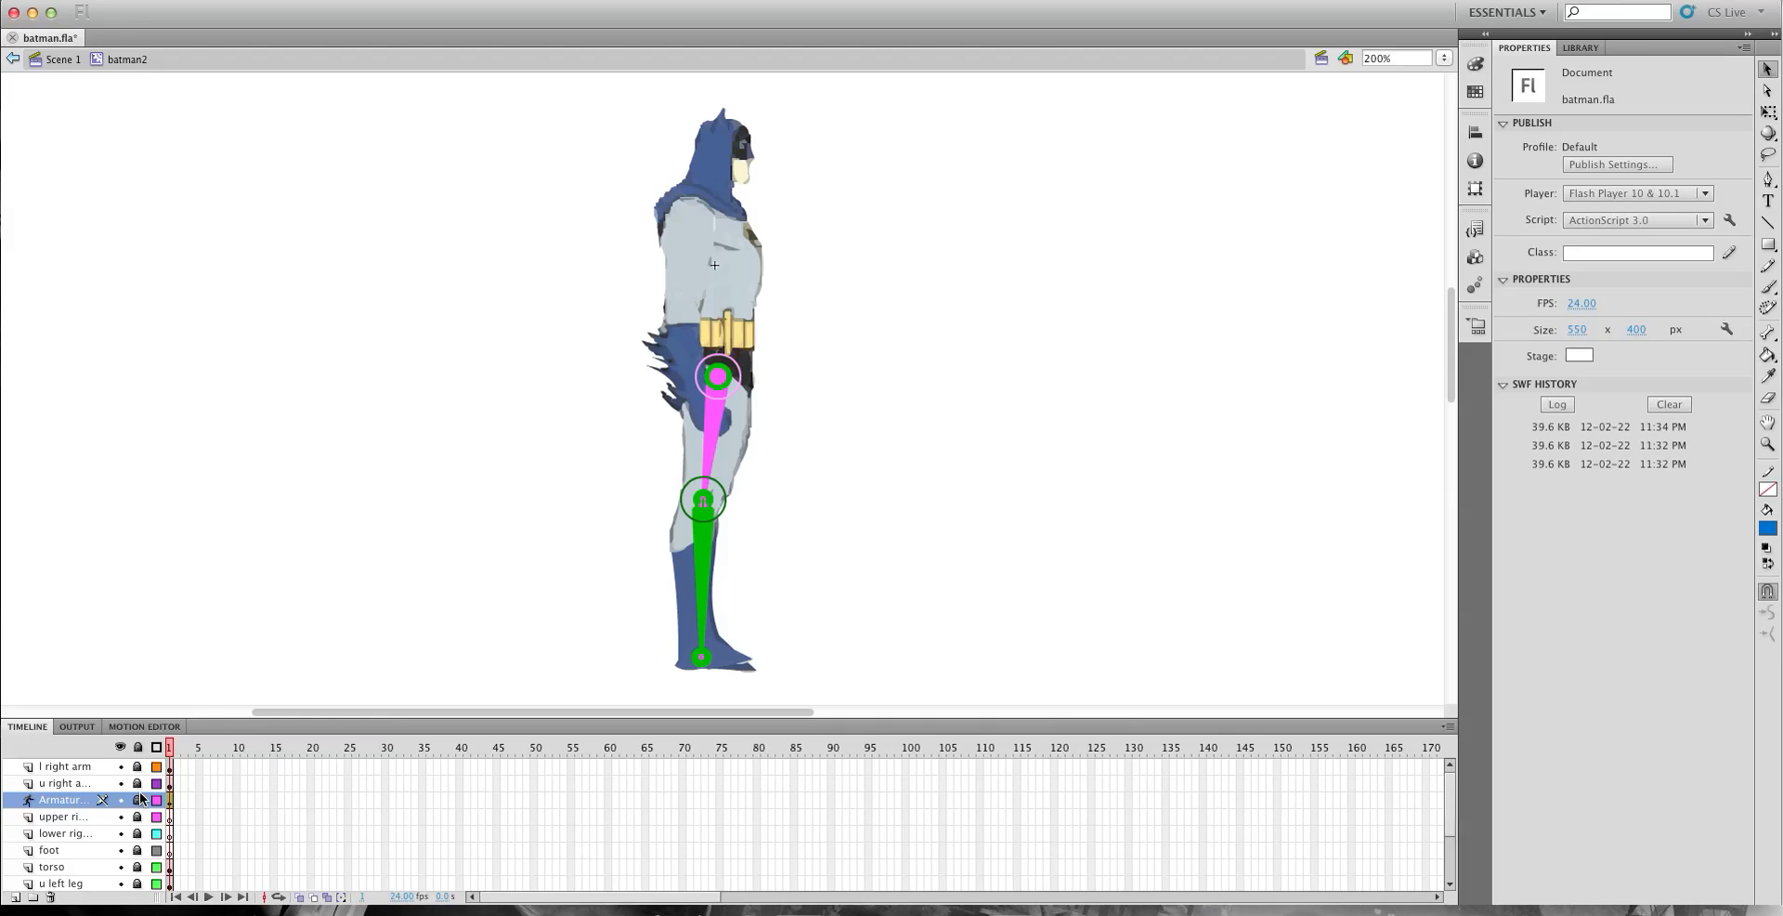
pyautogui.scroll(-3, 140, 798)
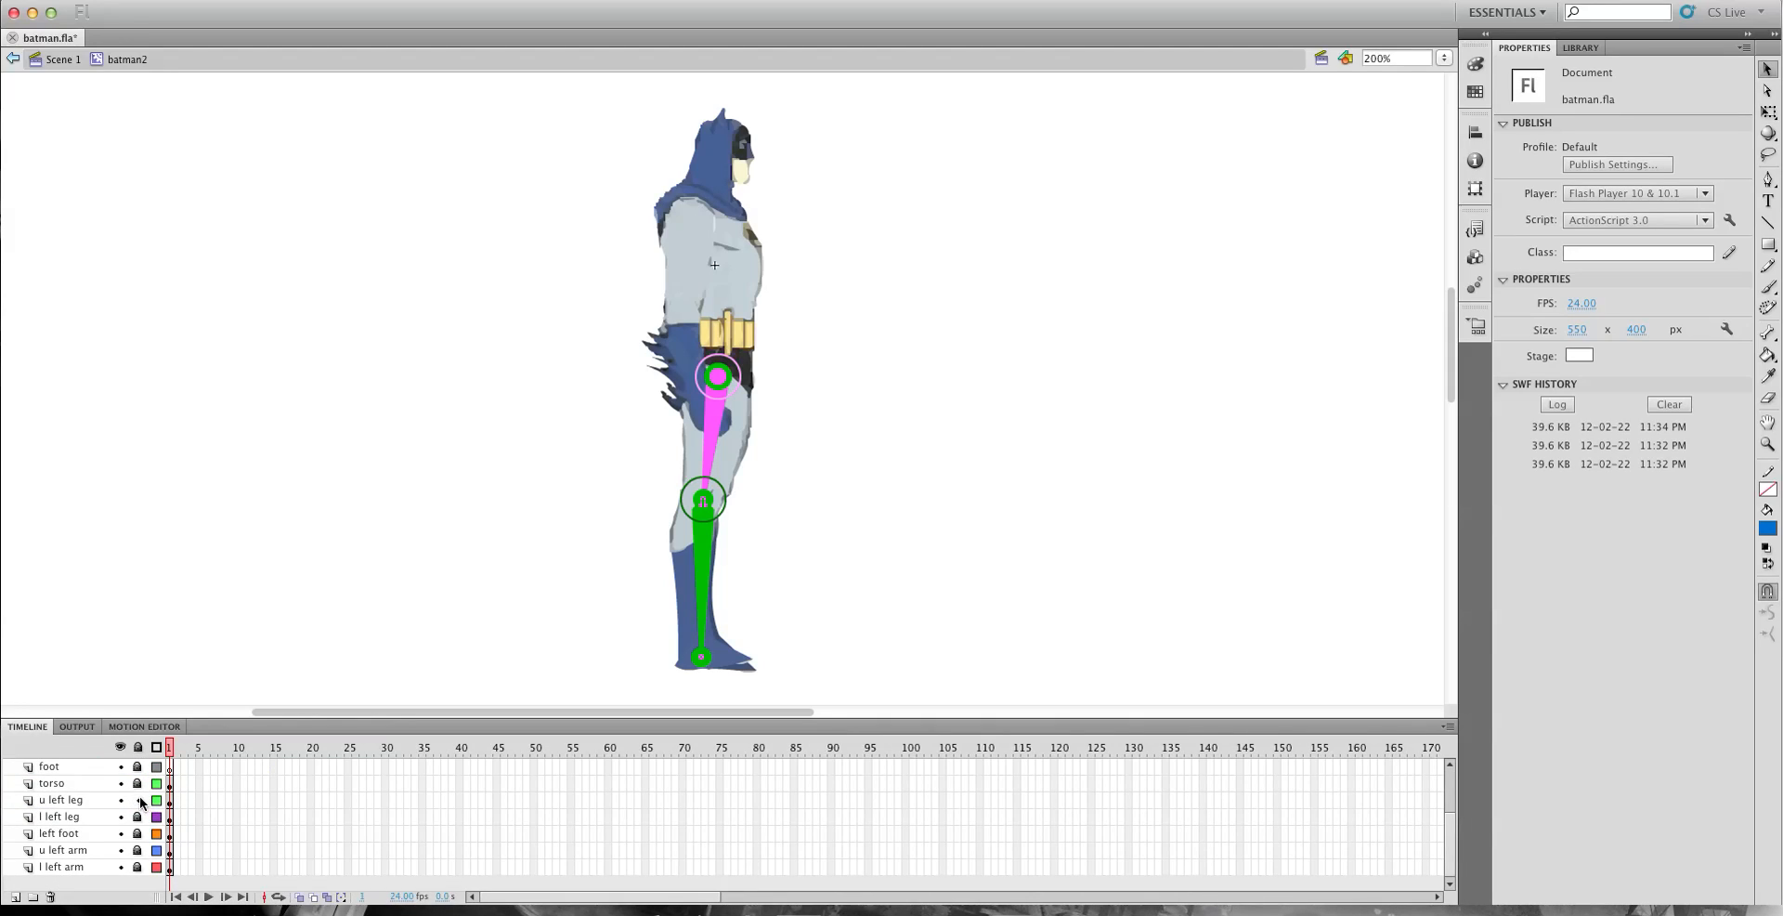
pyautogui.click(138, 799)
pyautogui.click(139, 817)
pyautogui.click(138, 833)
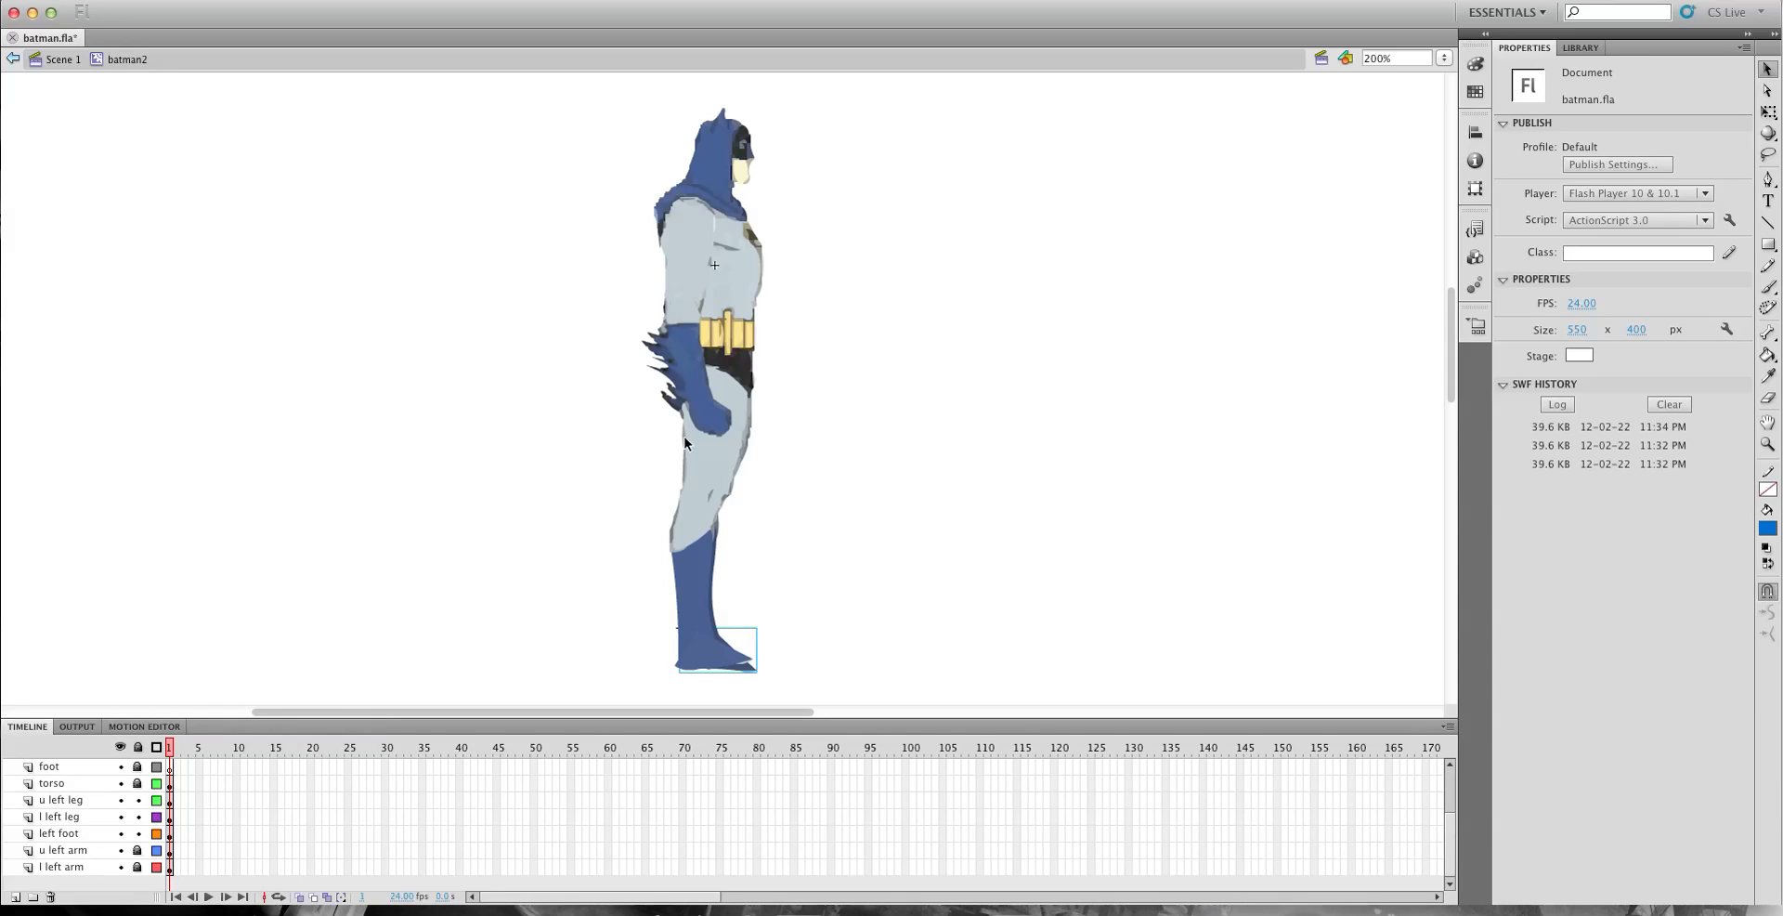
pyautogui.click(120, 746)
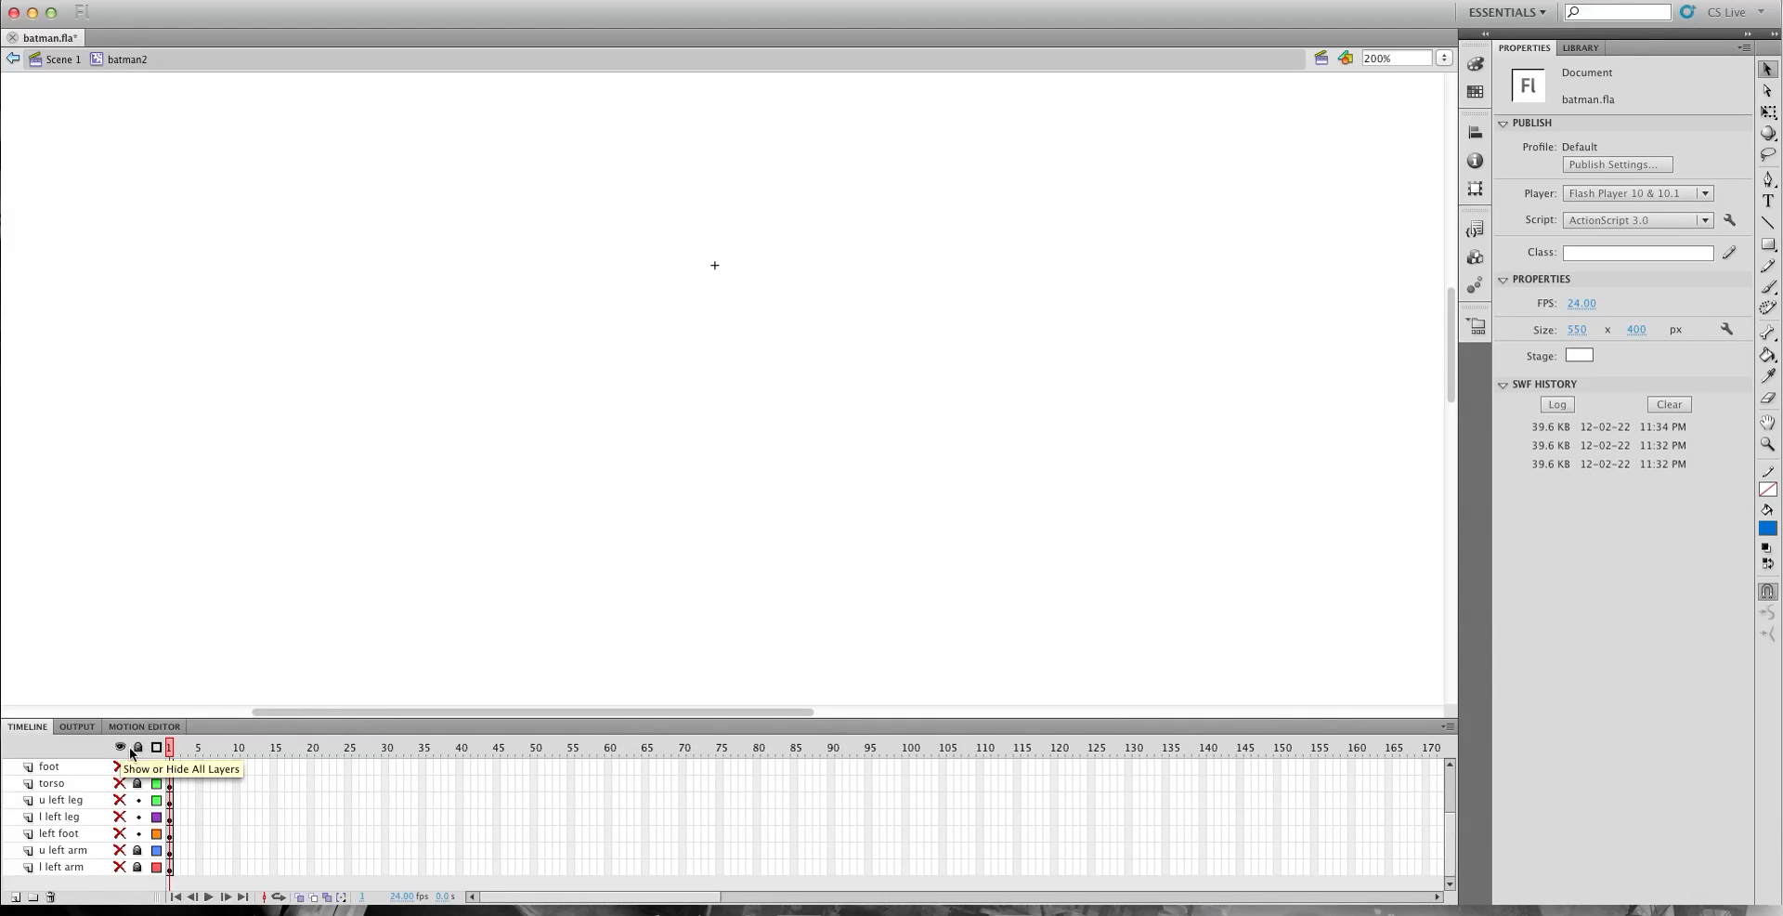
pyautogui.moveTo(119, 799); pyautogui.dragTo(121, 833)
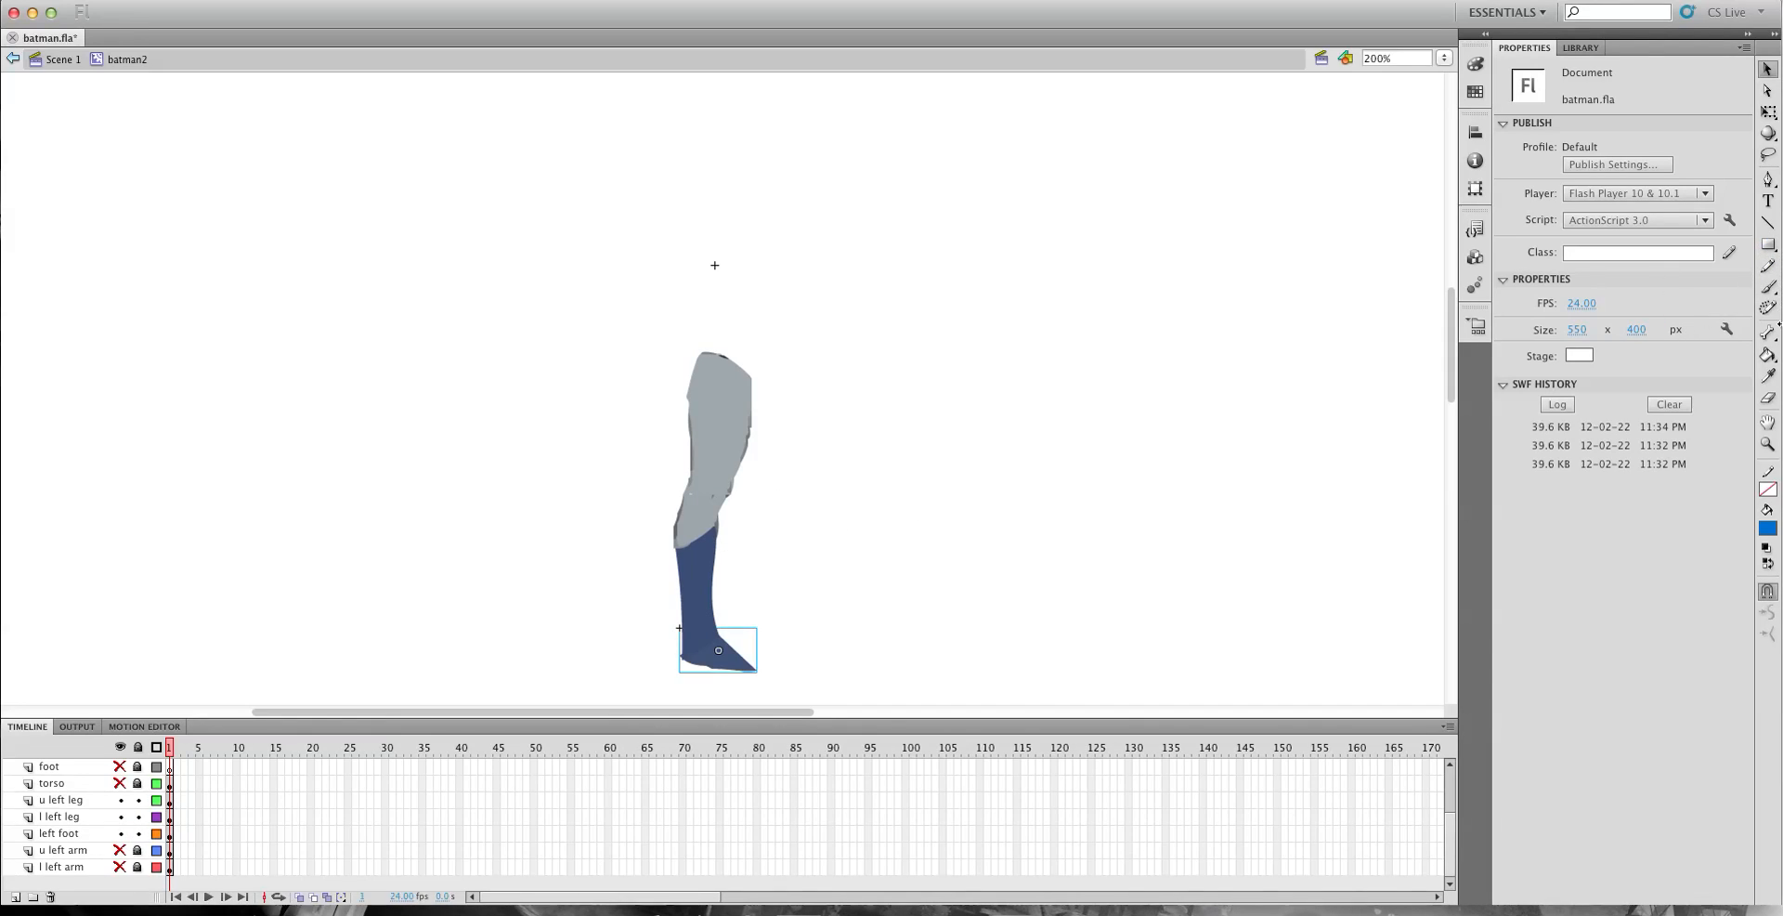
# Rig the left leg with bones from hip to knee to ankle and pose it slightly forward.
pyautogui.click(1769, 334)
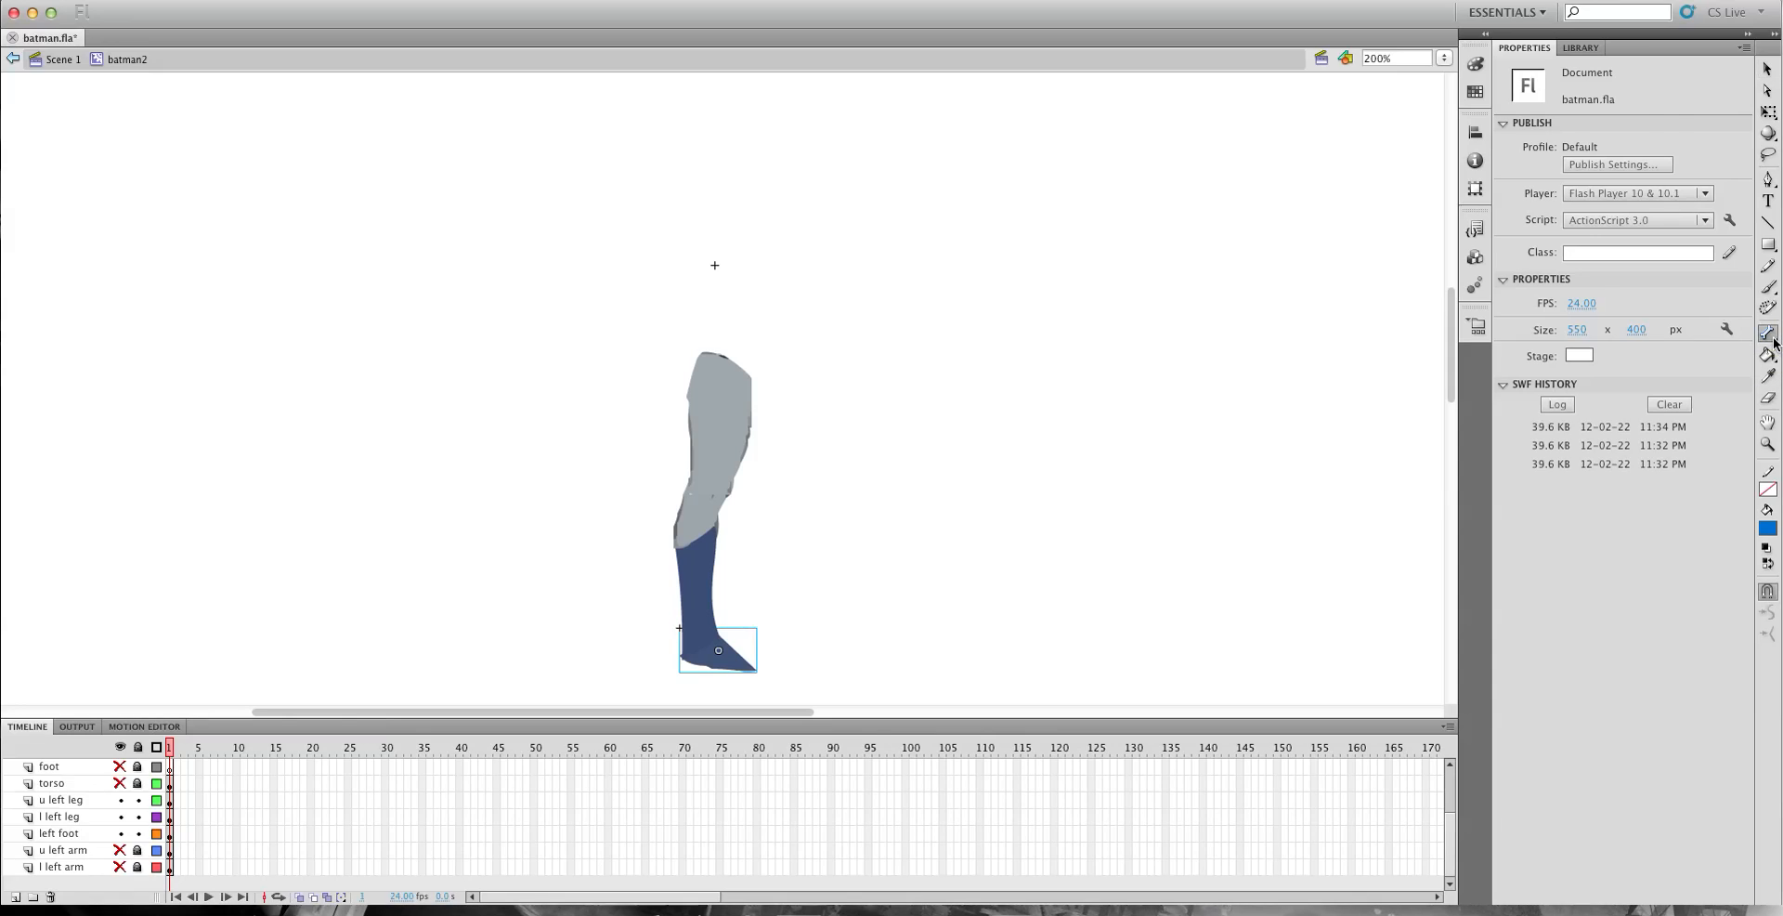
pyautogui.click(170, 802)
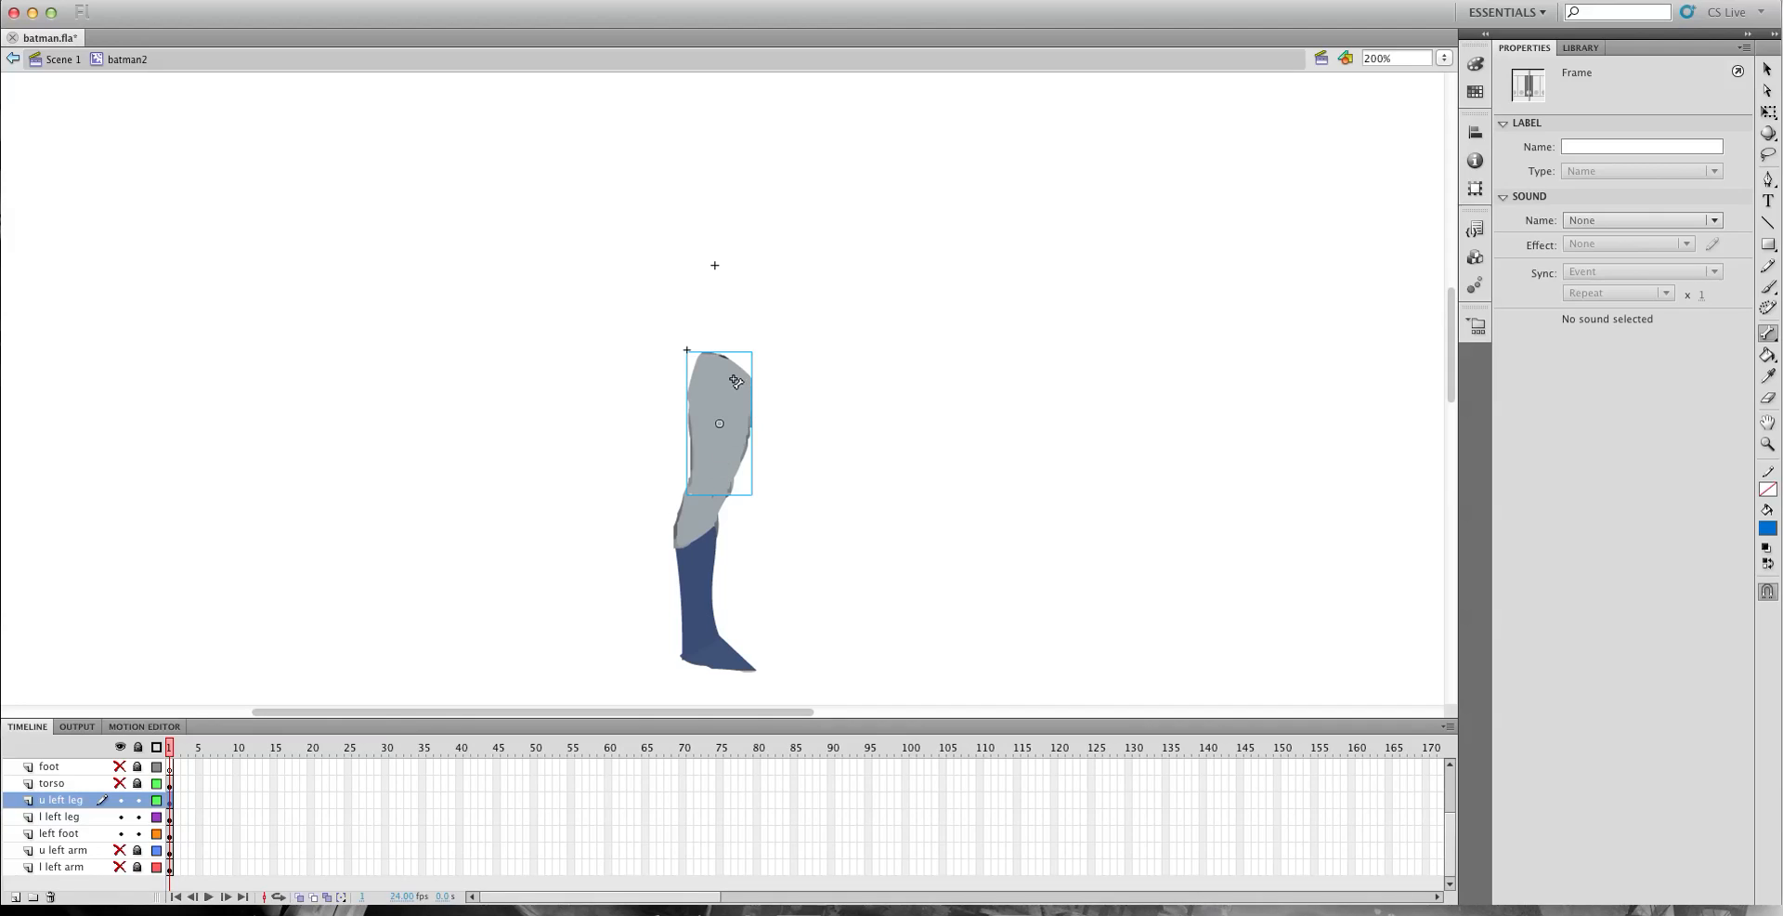
pyautogui.moveTo(724, 366); pyautogui.dragTo(703, 660)
pyautogui.click(1768, 69)
pyautogui.moveTo(698, 613); pyautogui.dragTo(741, 560)
pyautogui.moveTo(762, 438); pyautogui.dragTo(781, 532)
# Show all layers and lock everything except the "l right arm" and upper right arm layers.
pyautogui.click(122, 748)
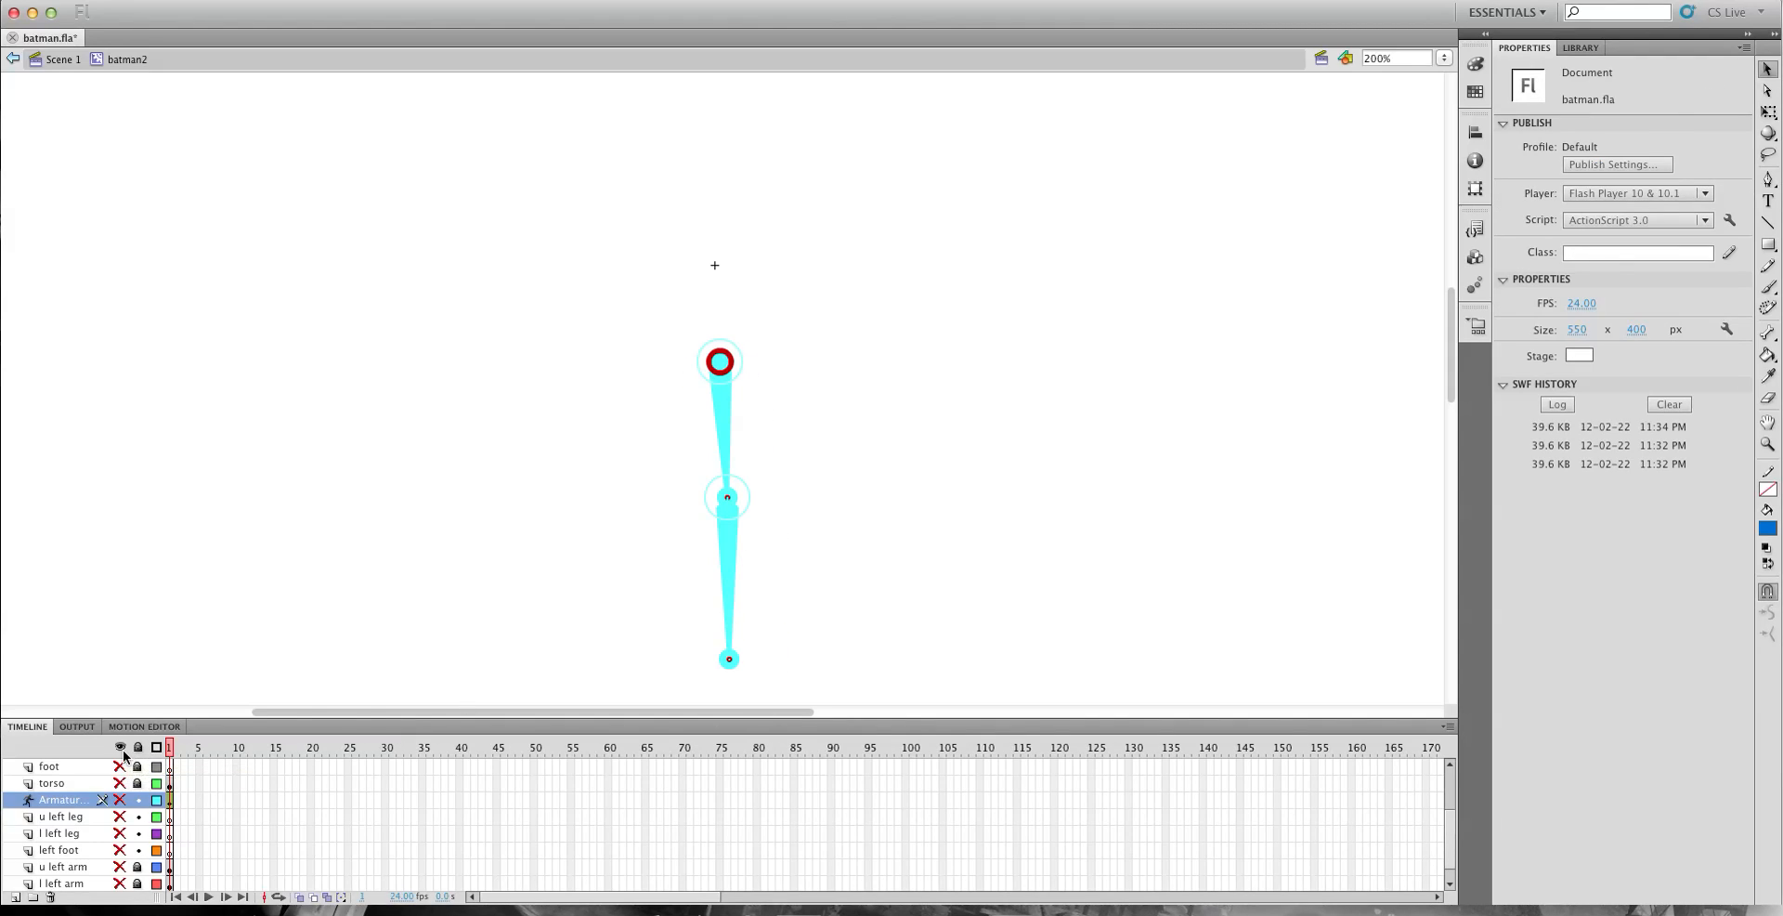
pyautogui.click(124, 750)
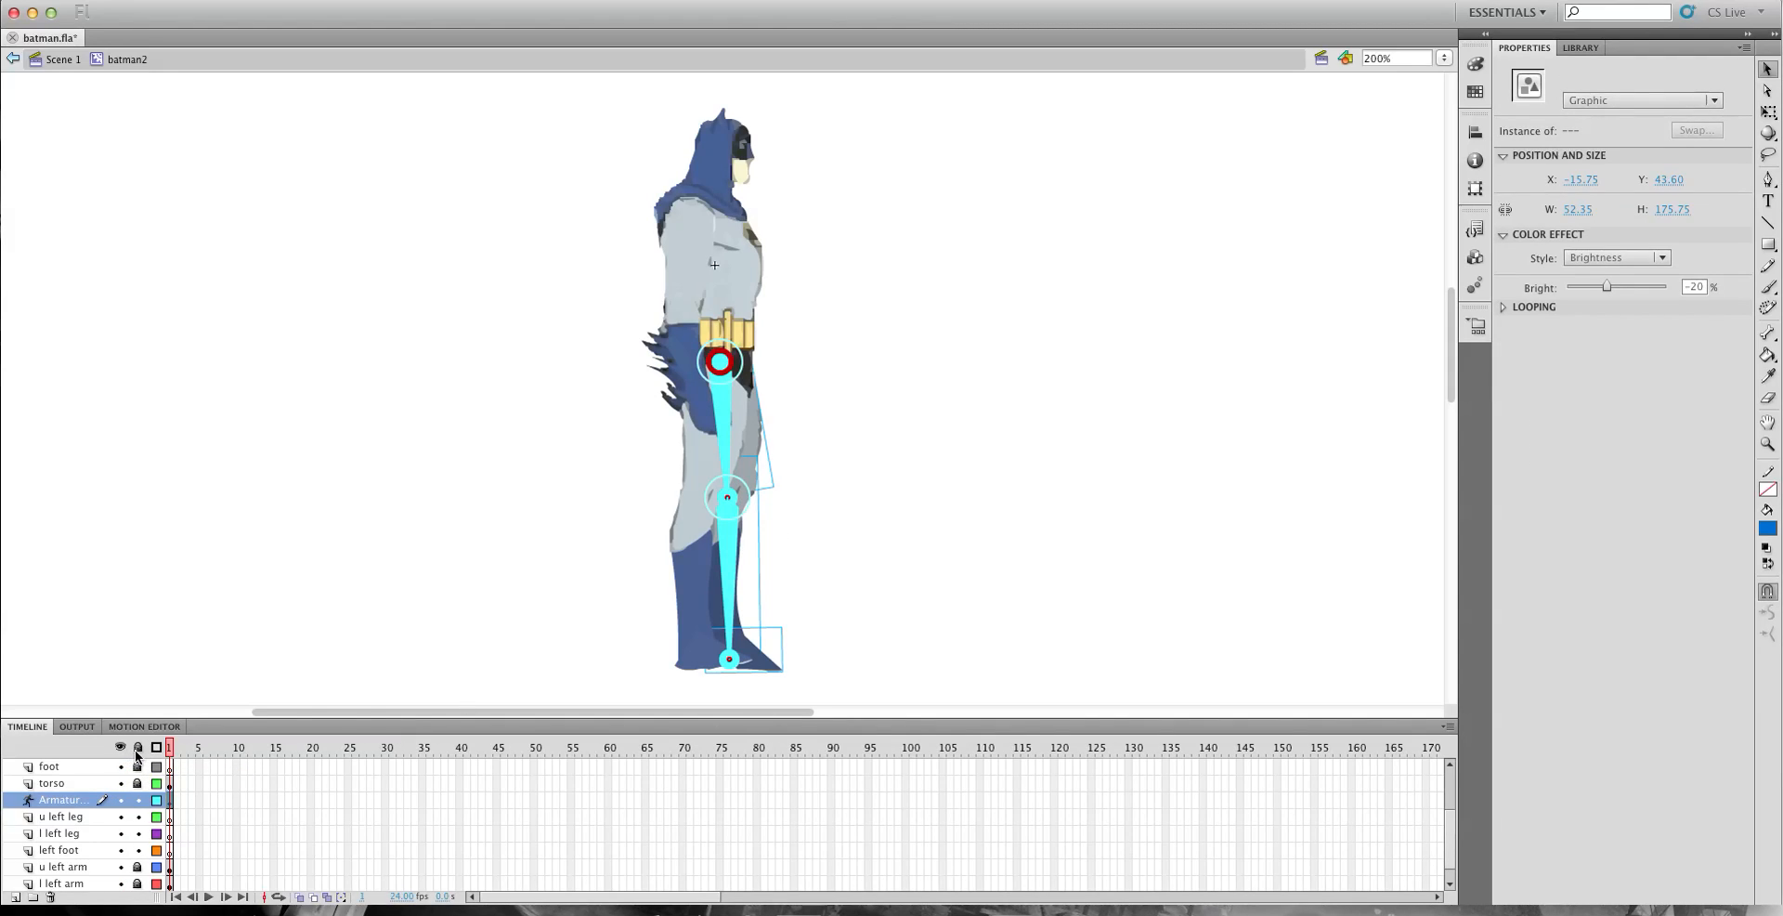
pyautogui.click(139, 749)
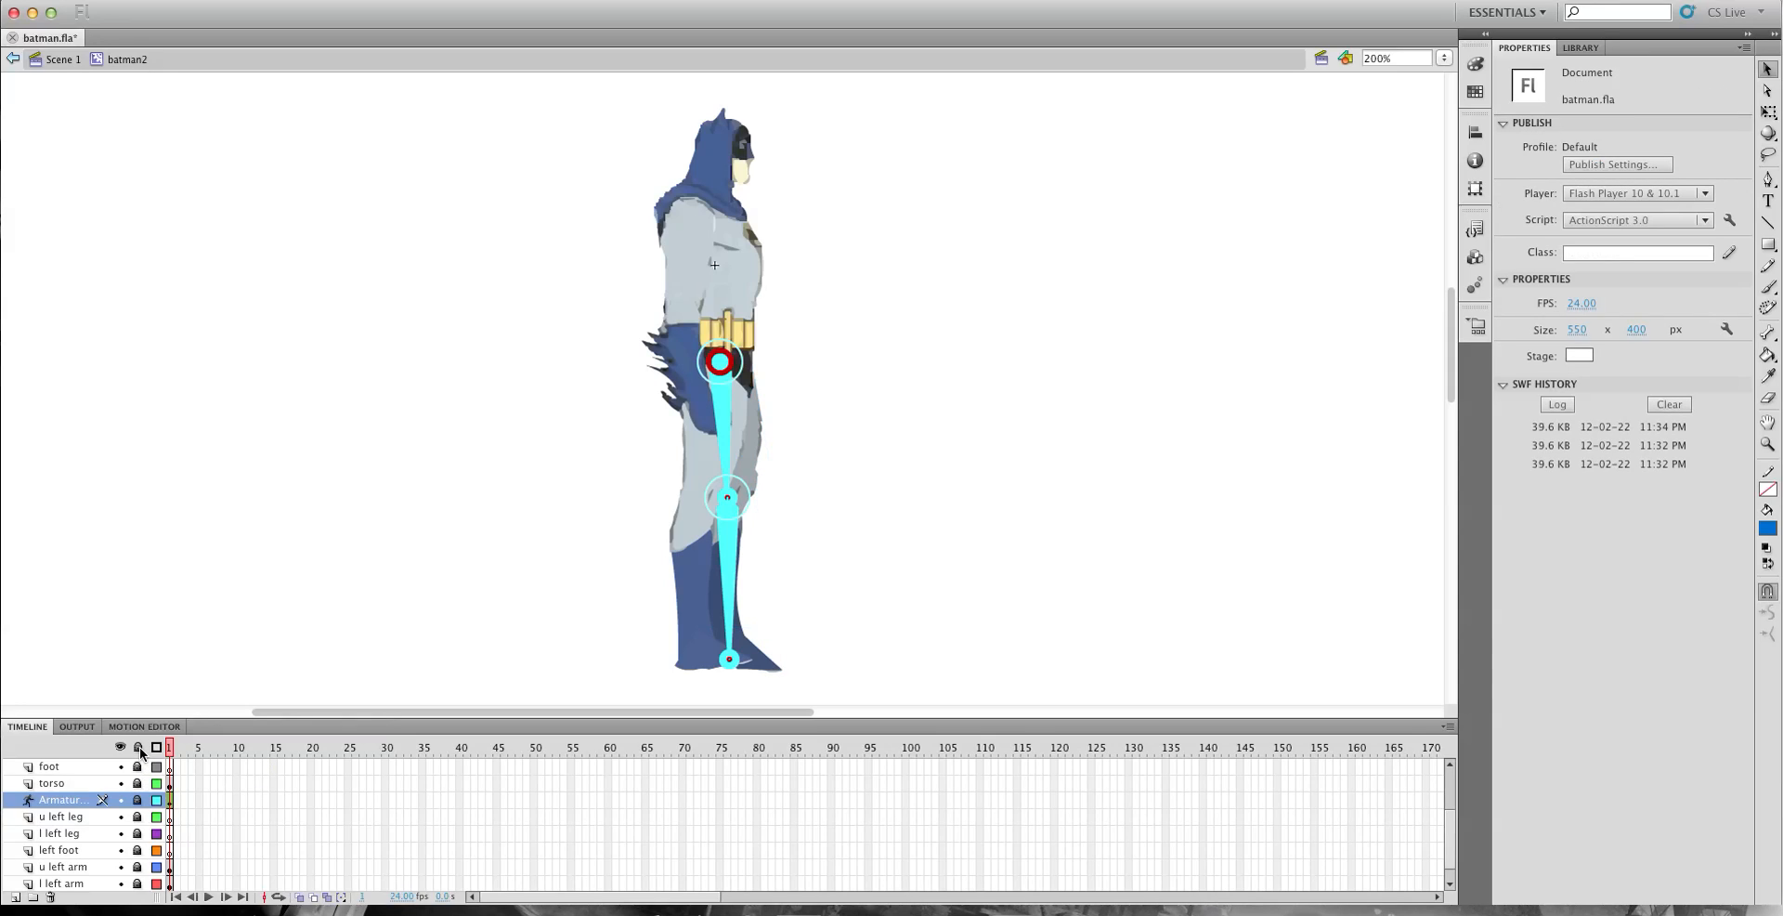
pyautogui.scroll(5, 132, 785)
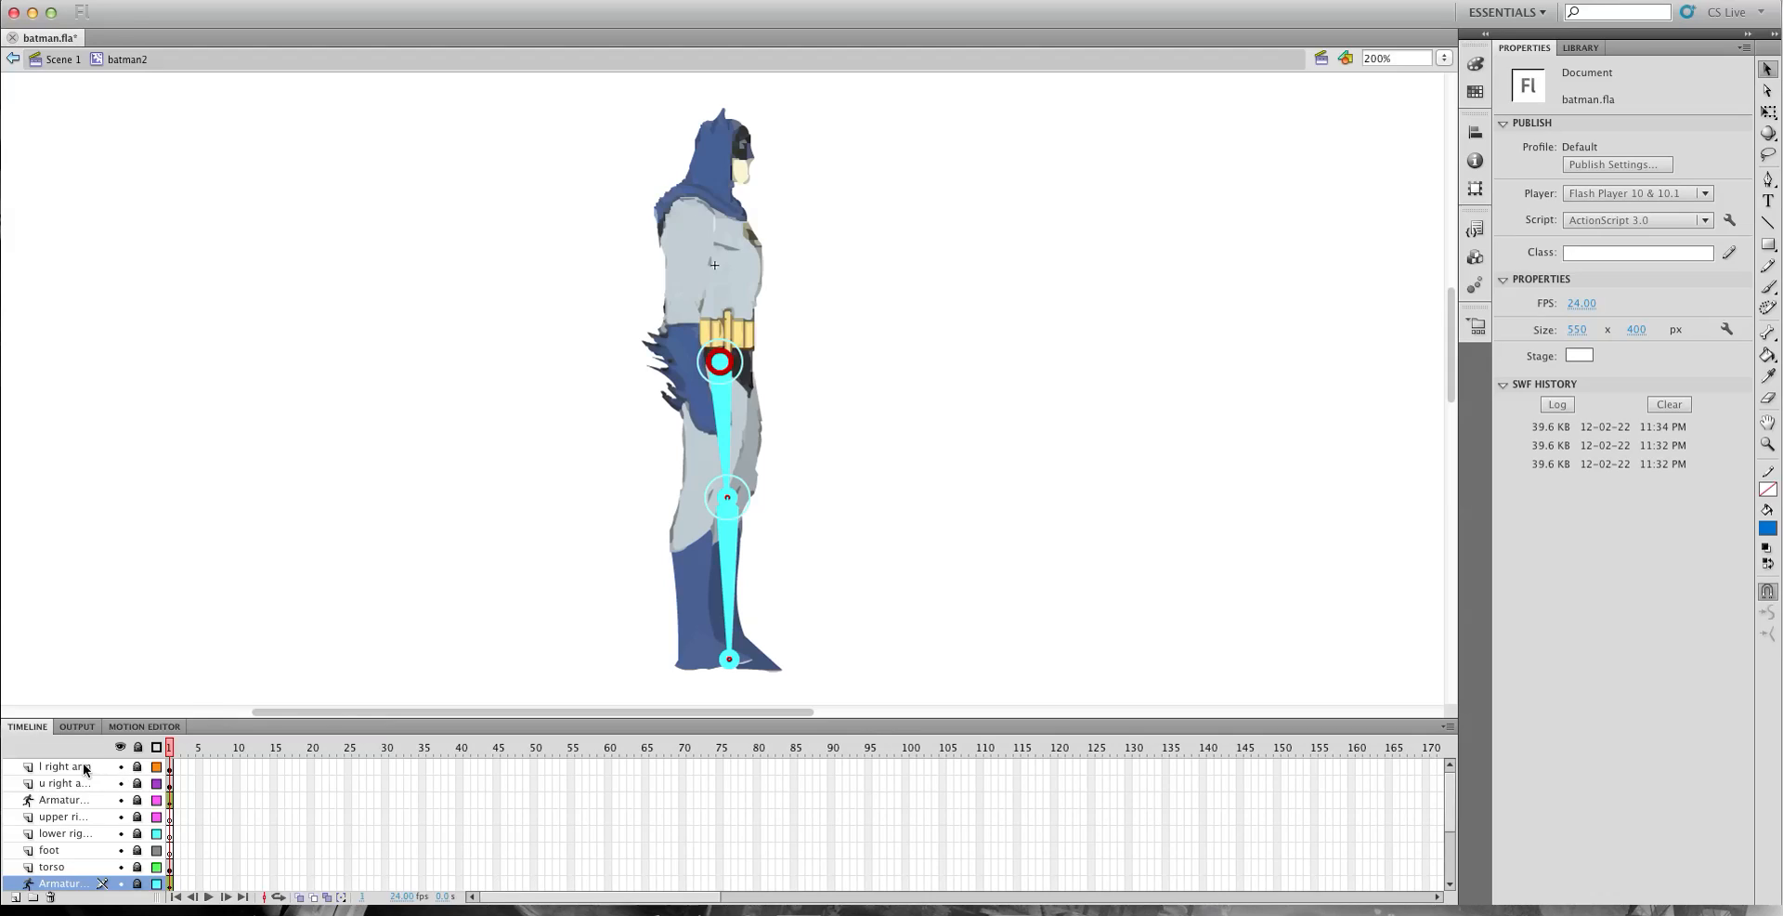
pyautogui.click(137, 766)
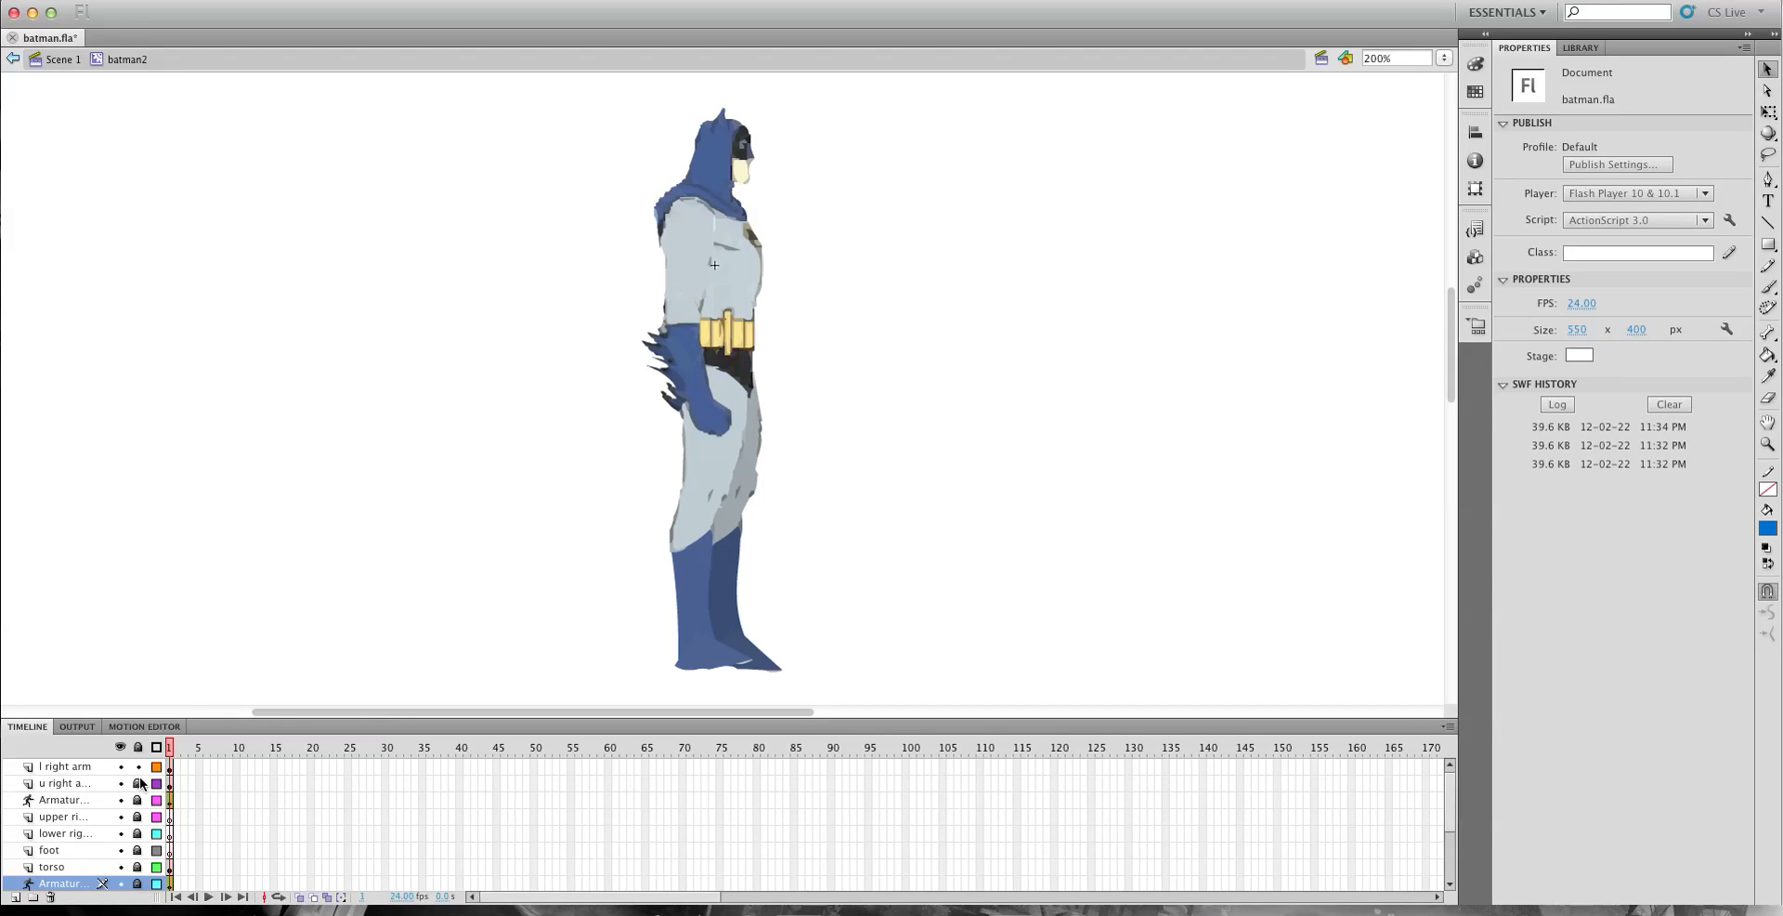
pyautogui.click(85, 767)
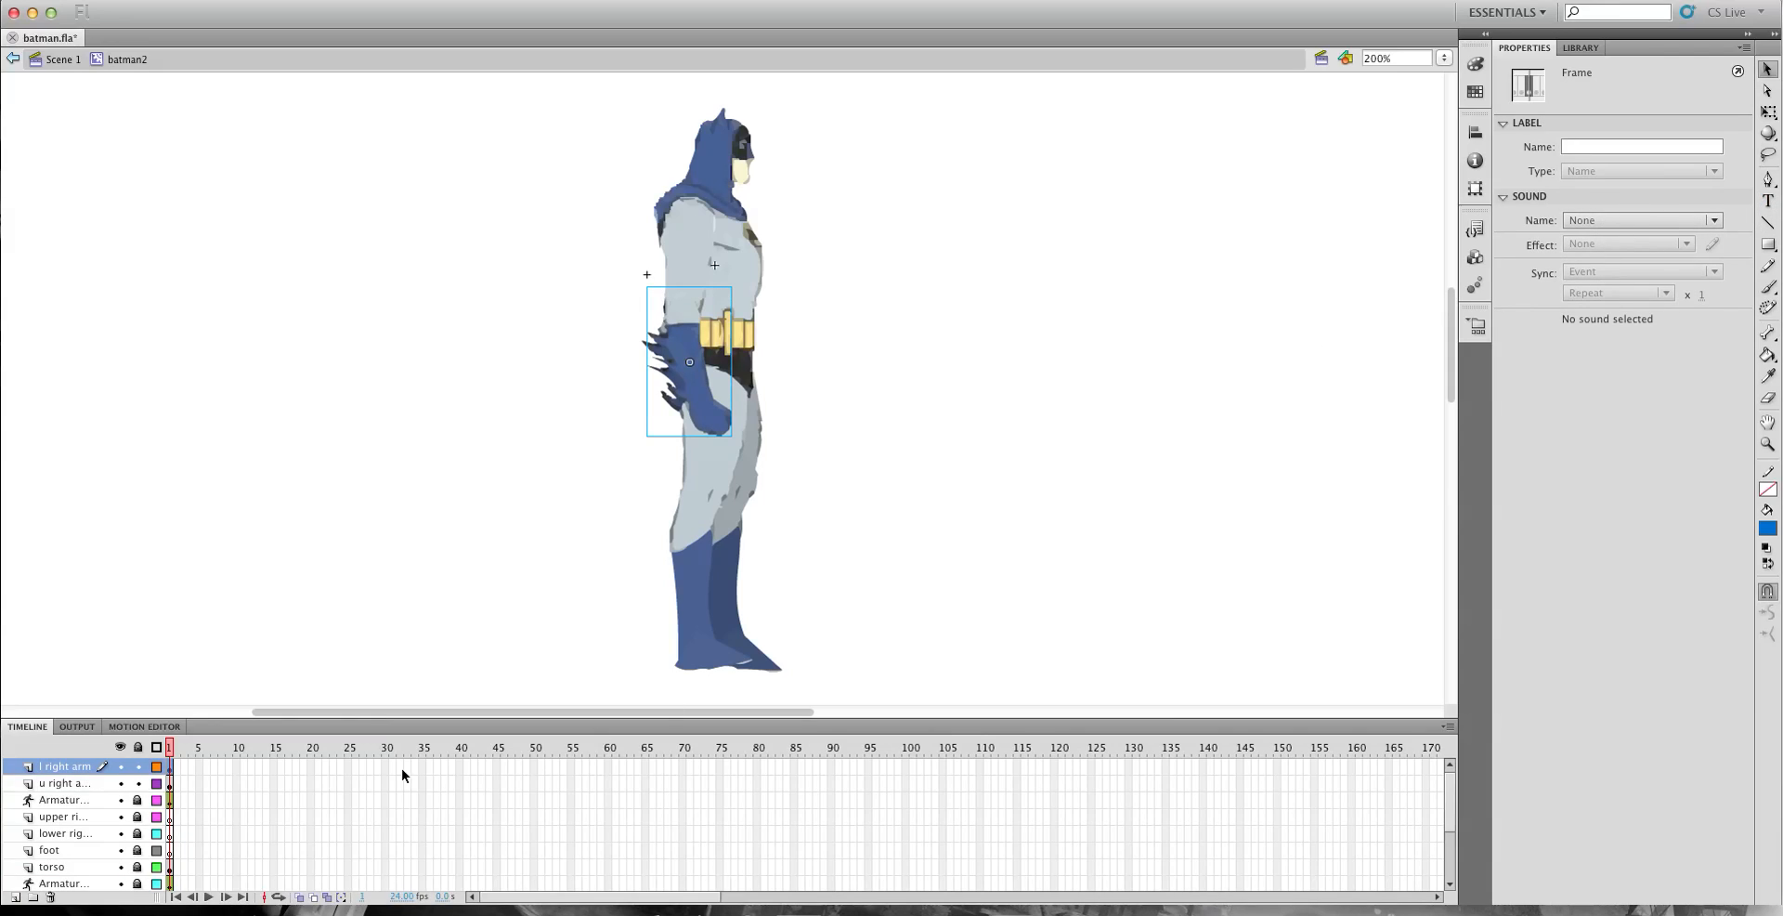
pyautogui.click(47, 783)
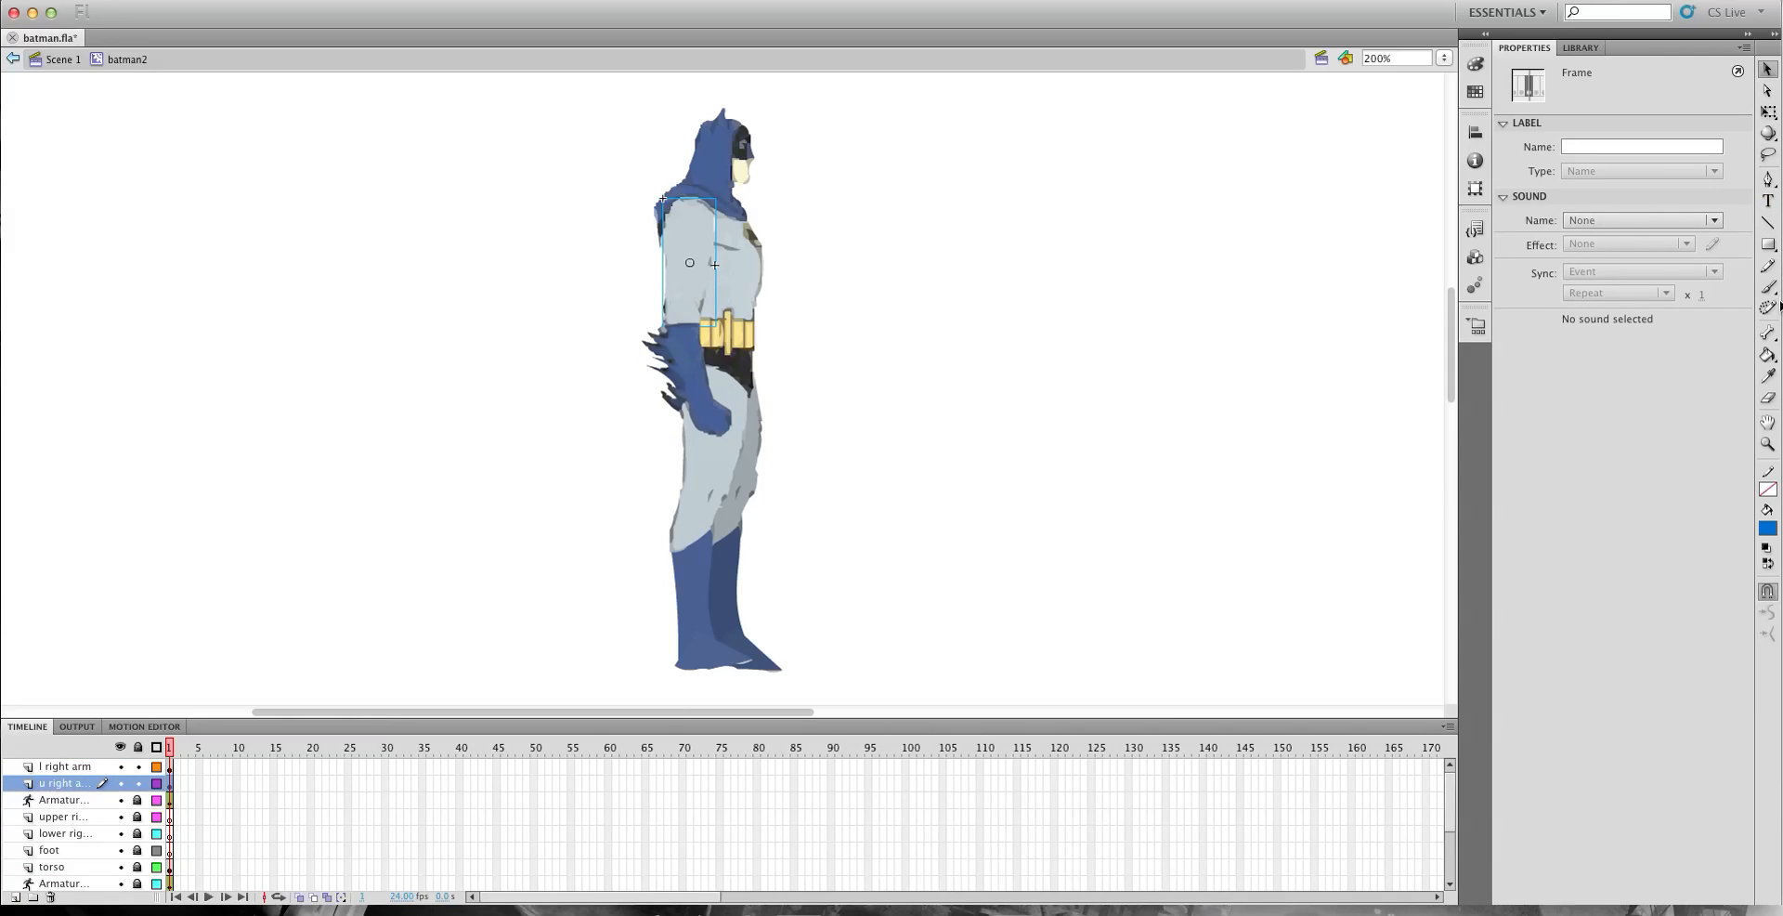
# Add a bone from the right shoulder to the elbow, linking the upper arm to the lower arm.
pyautogui.click(1773, 332)
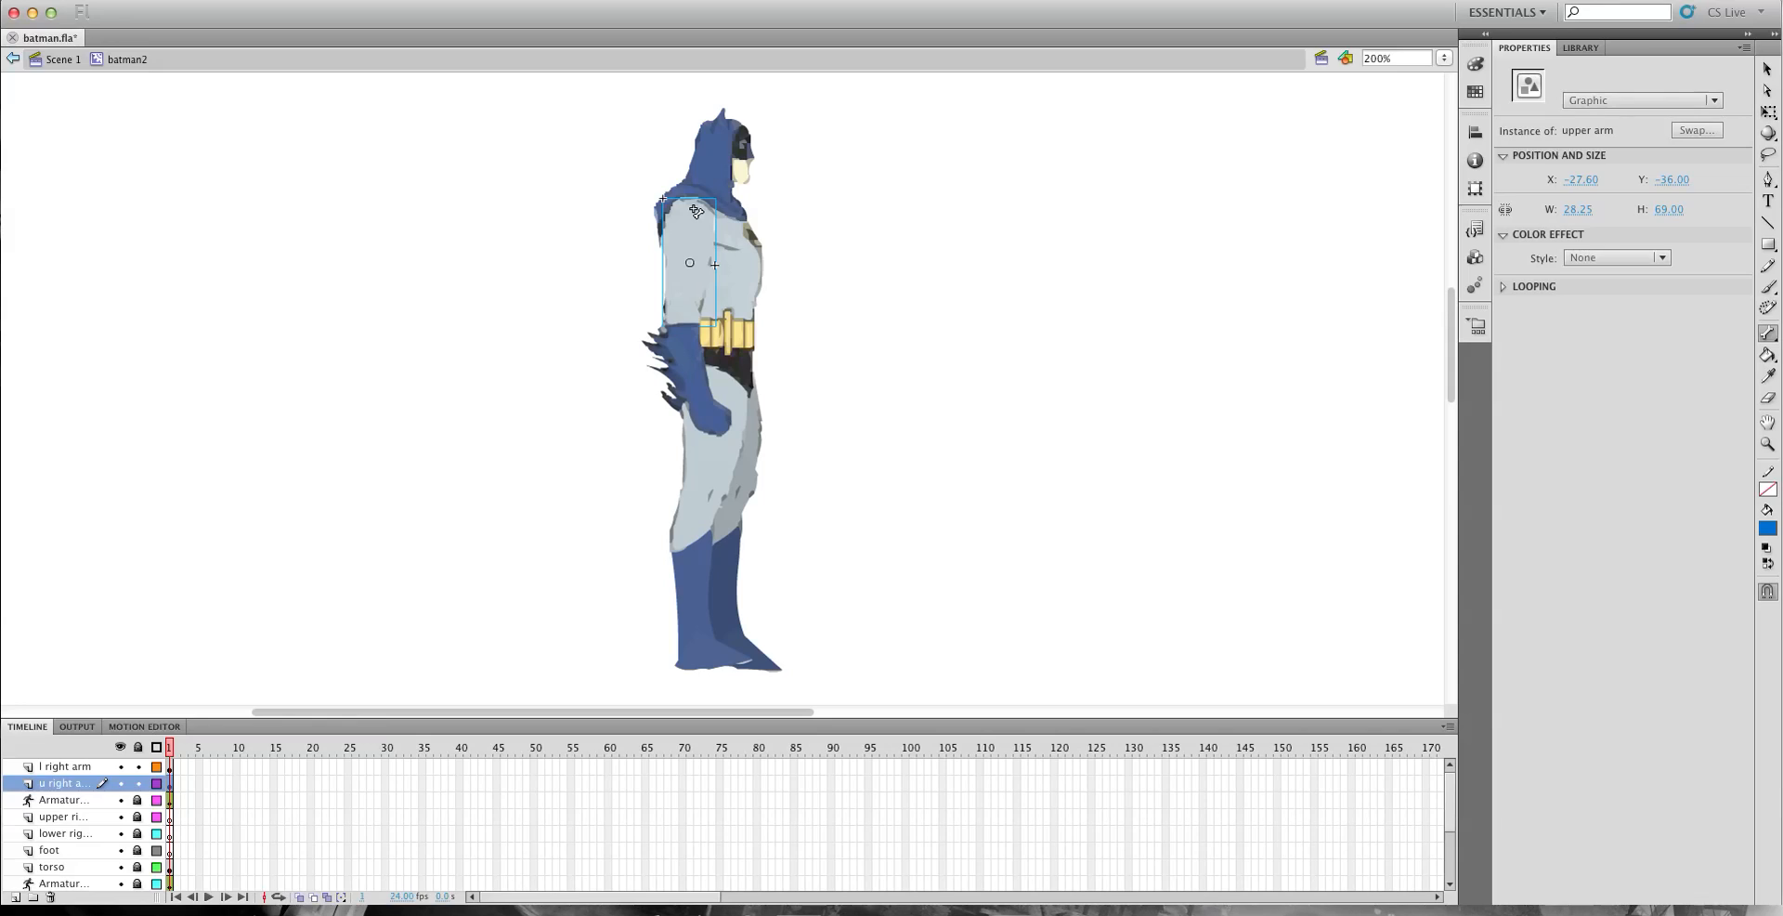
pyautogui.moveTo(692, 215)
pyautogui.mouseDown()
pyautogui.moveTo(675, 319)
pyautogui.moveTo(715, 423)
pyautogui.mouseUp()
# Try to extend the right arm's bone chain from the elbow to the hand, and undo the last Bone tool action.
pyautogui.moveTo(675, 319); pyautogui.dragTo(708, 424)
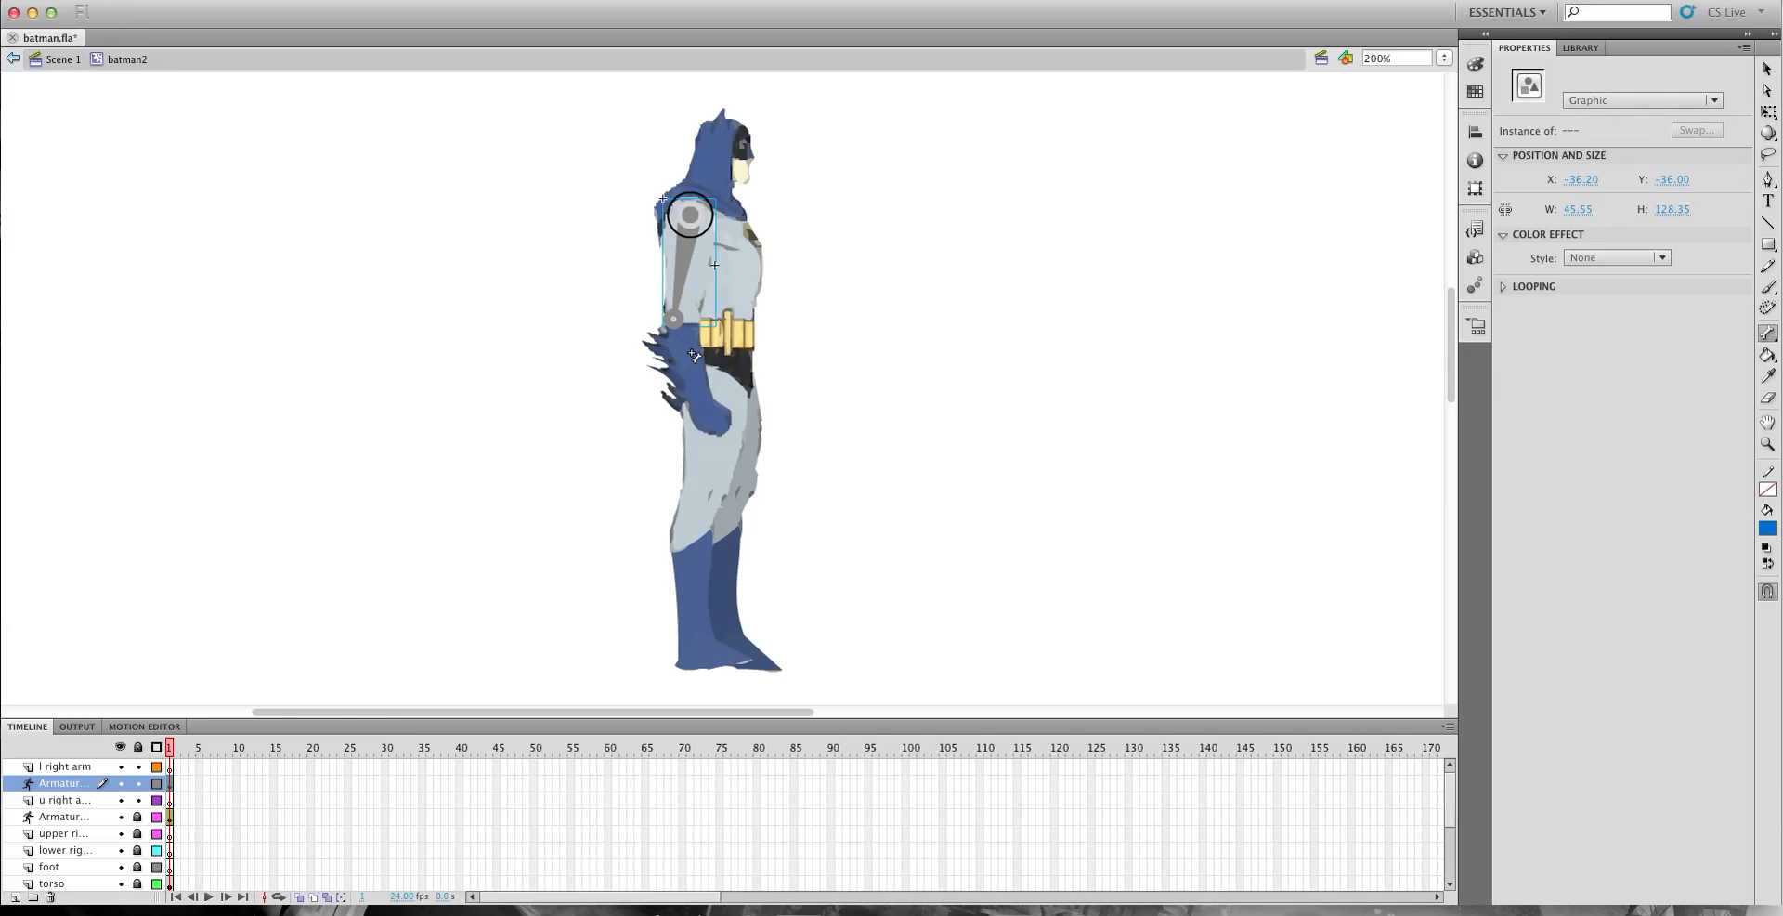
pyautogui.moveTo(675, 320); pyautogui.dragTo(708, 423)
pyautogui.moveTo(673, 324); pyautogui.dragTo(713, 430)
pyautogui.click(1768, 69)
pyautogui.click(151, 0)
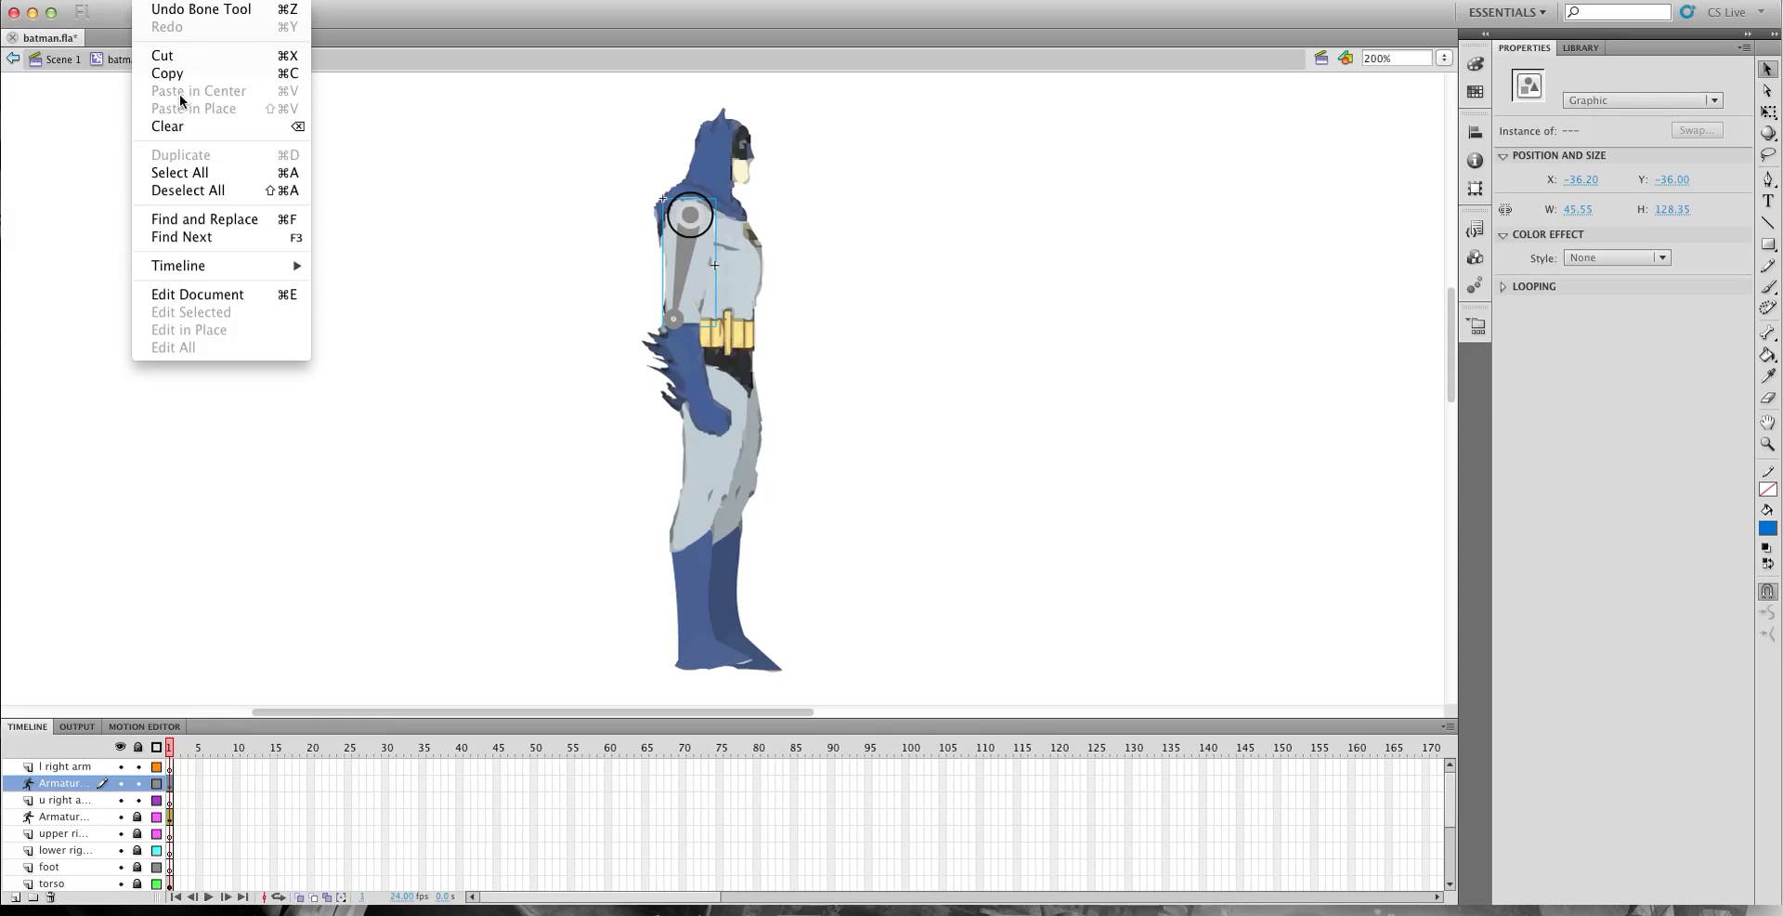
pyautogui.click(195, 9)
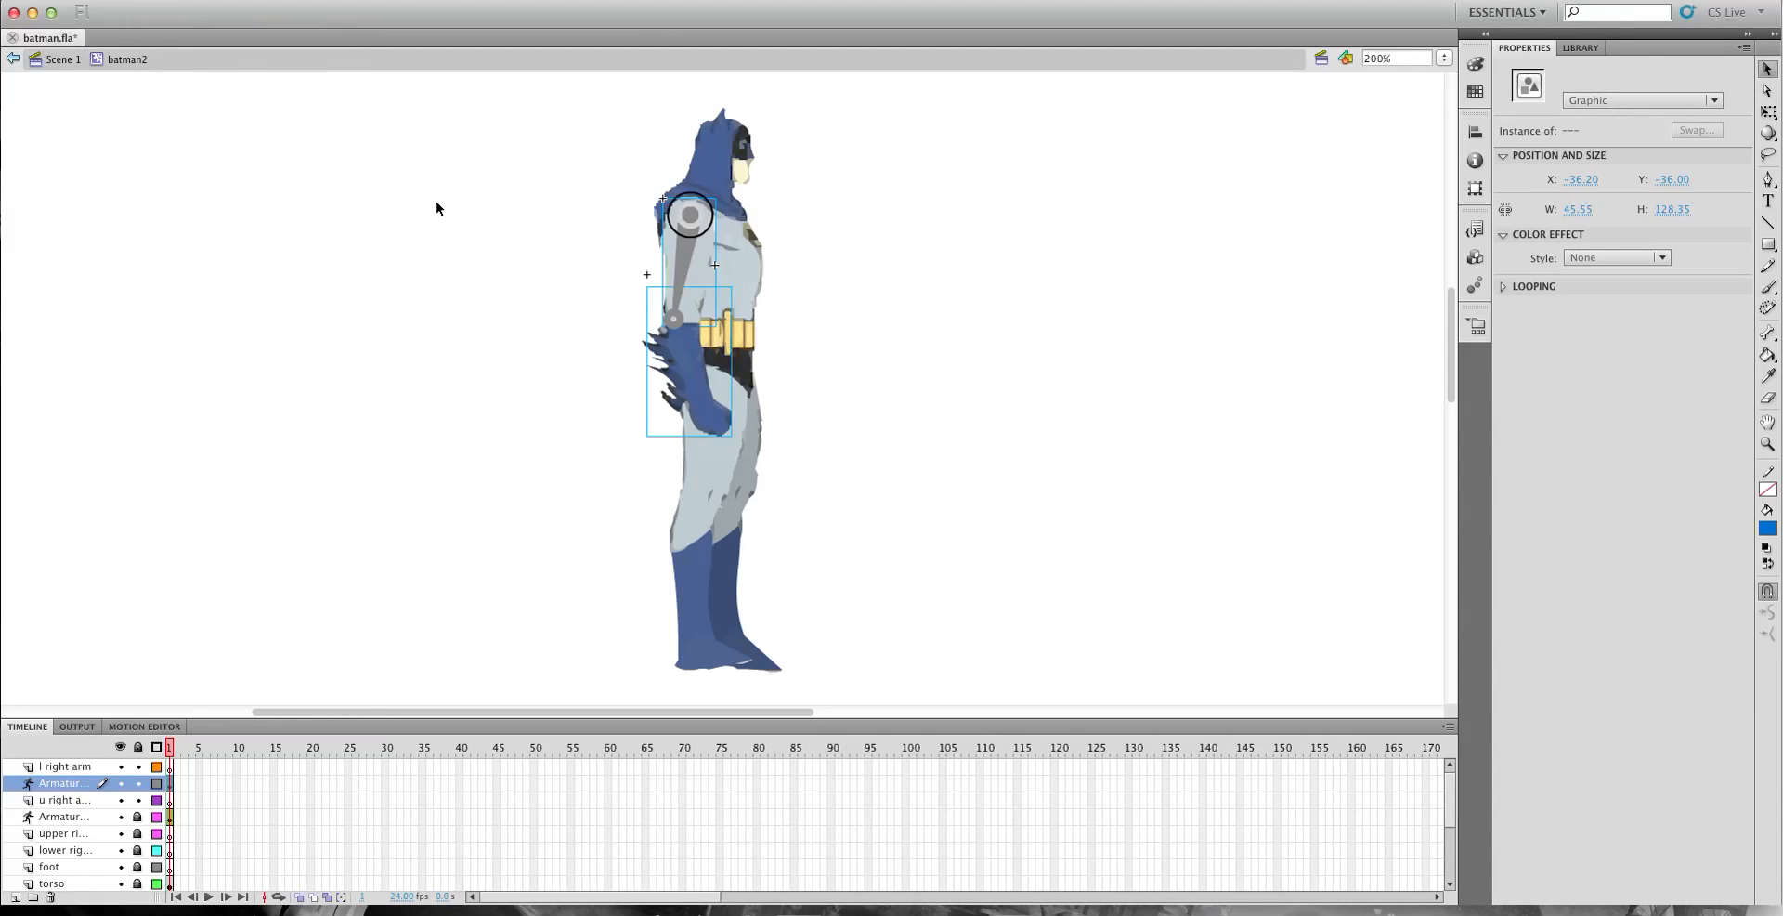
# Undo the right arm's existing bone, try a new bone chain from shoulder to elbow to hand, and undo it.
pyautogui.hotkey('ctrl', 'z')
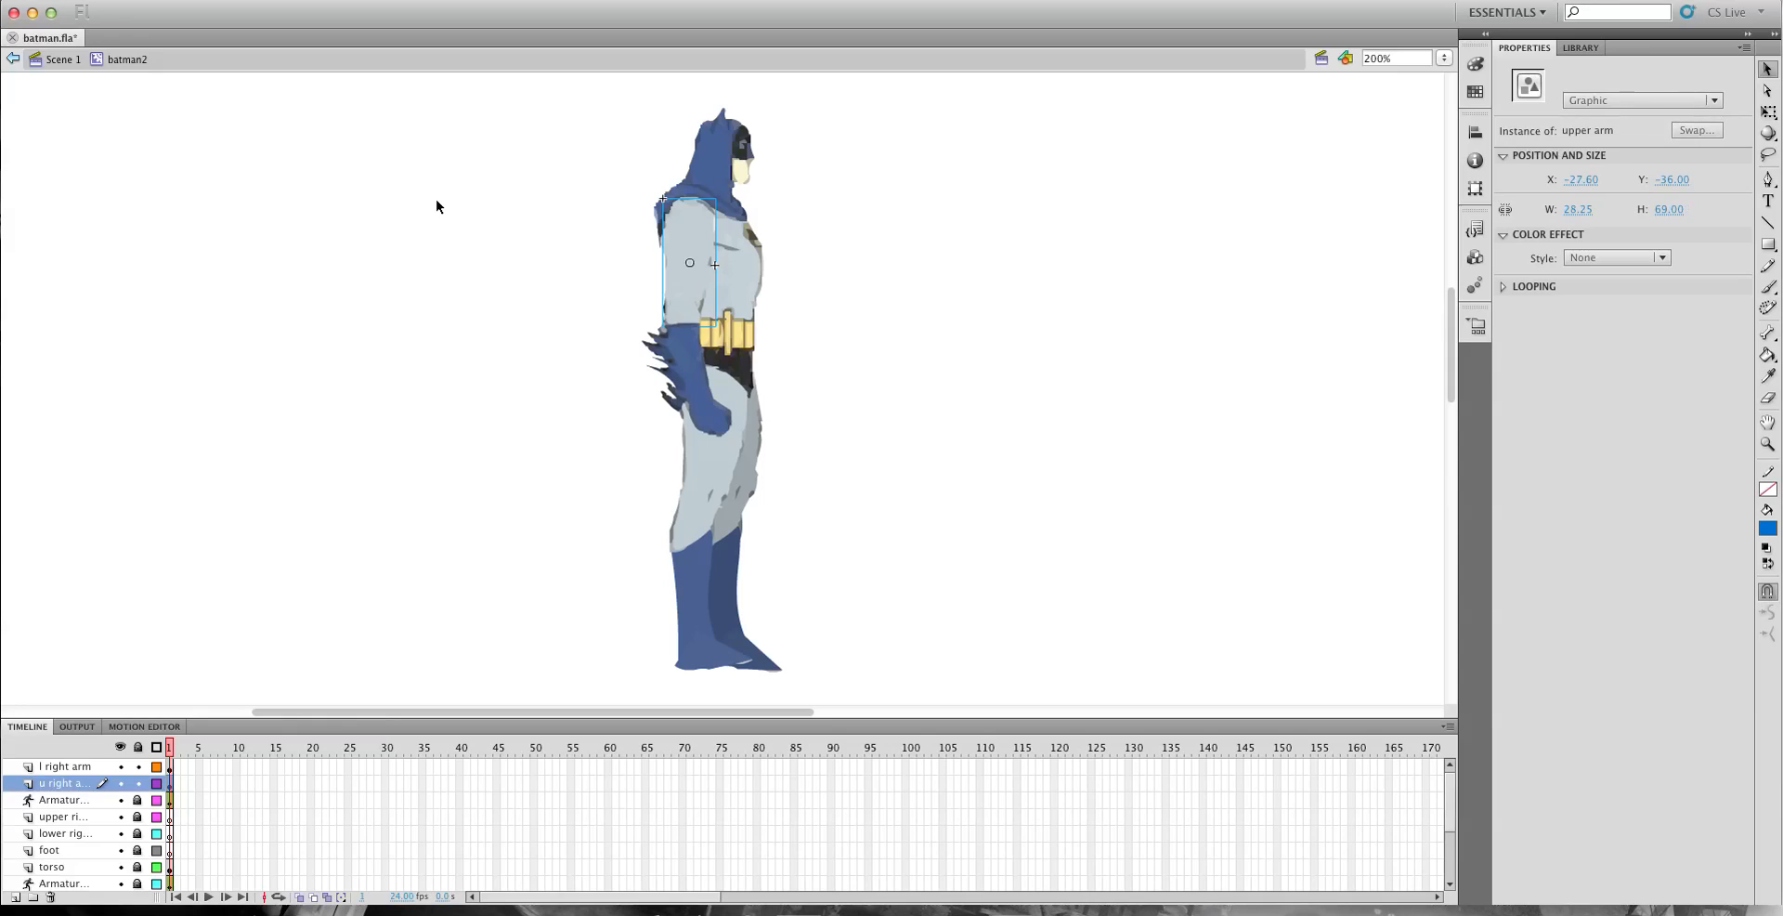
pyautogui.click(679, 370)
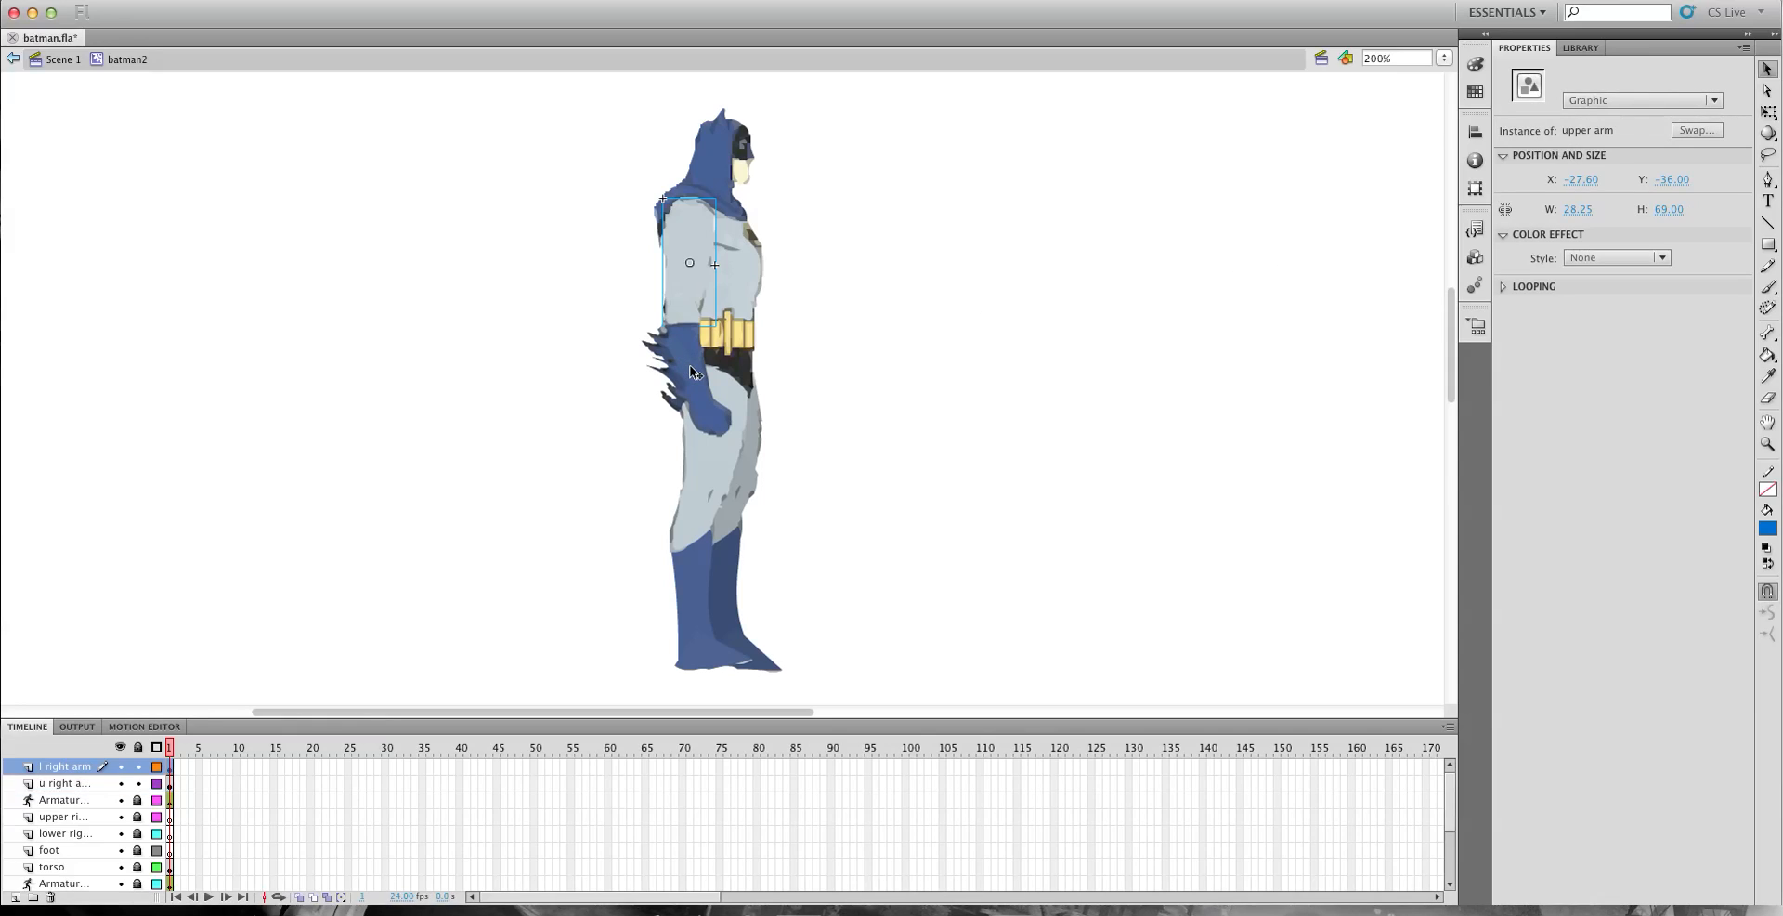
pyautogui.click(700, 258)
pyautogui.click(1768, 332)
pyautogui.moveTo(694, 223); pyautogui.dragTo(711, 424)
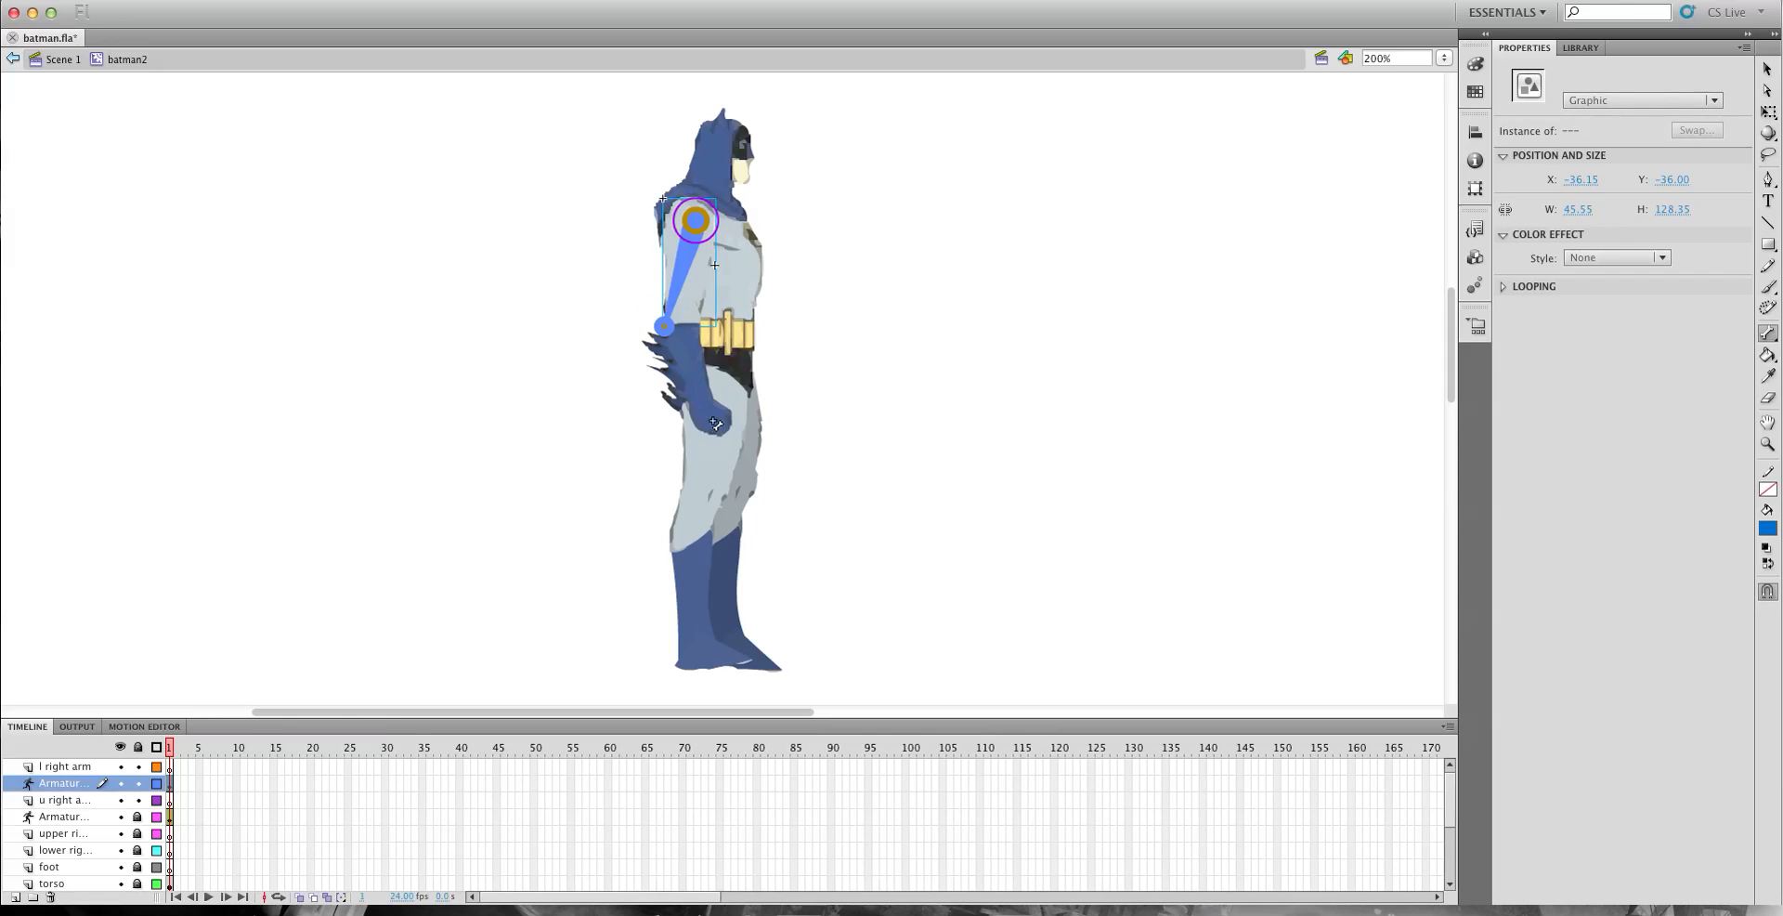
pyautogui.moveTo(665, 332); pyautogui.dragTo(718, 422)
pyautogui.press('super+z')
# Try rigging the right arm with the upper arm layer above "l right arm", and revert the bone, pose and layer order.
pyautogui.moveTo(72, 791); pyautogui.dragTo(73, 764)
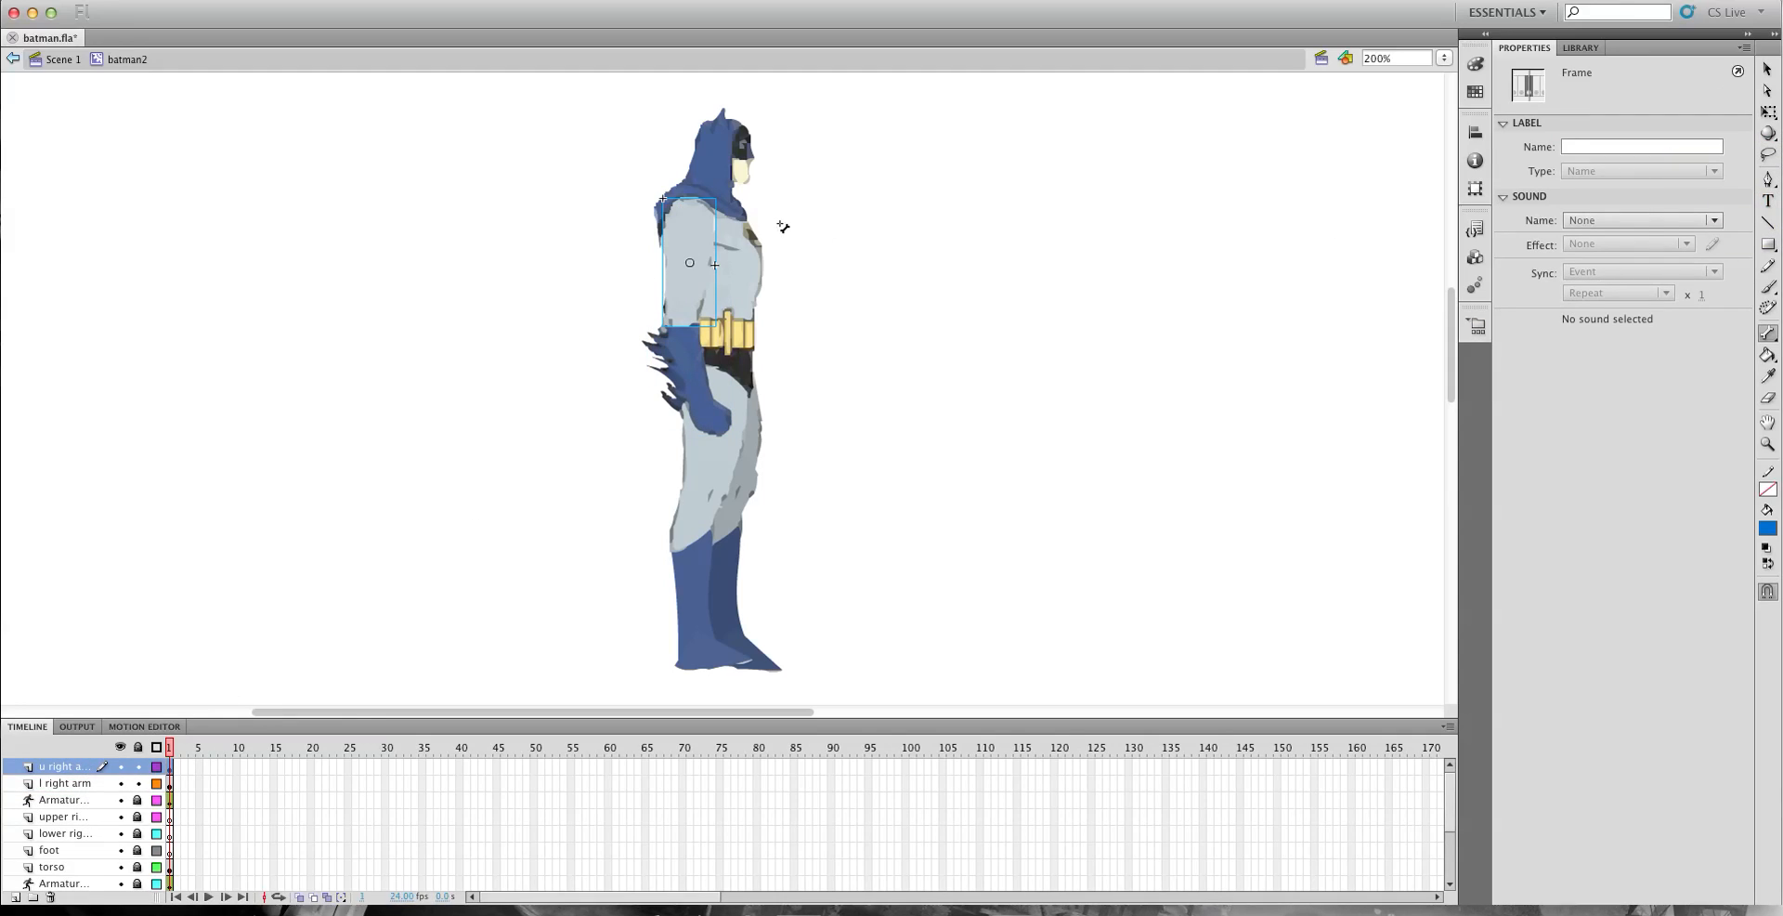
pyautogui.moveTo(686, 217); pyautogui.dragTo(717, 431)
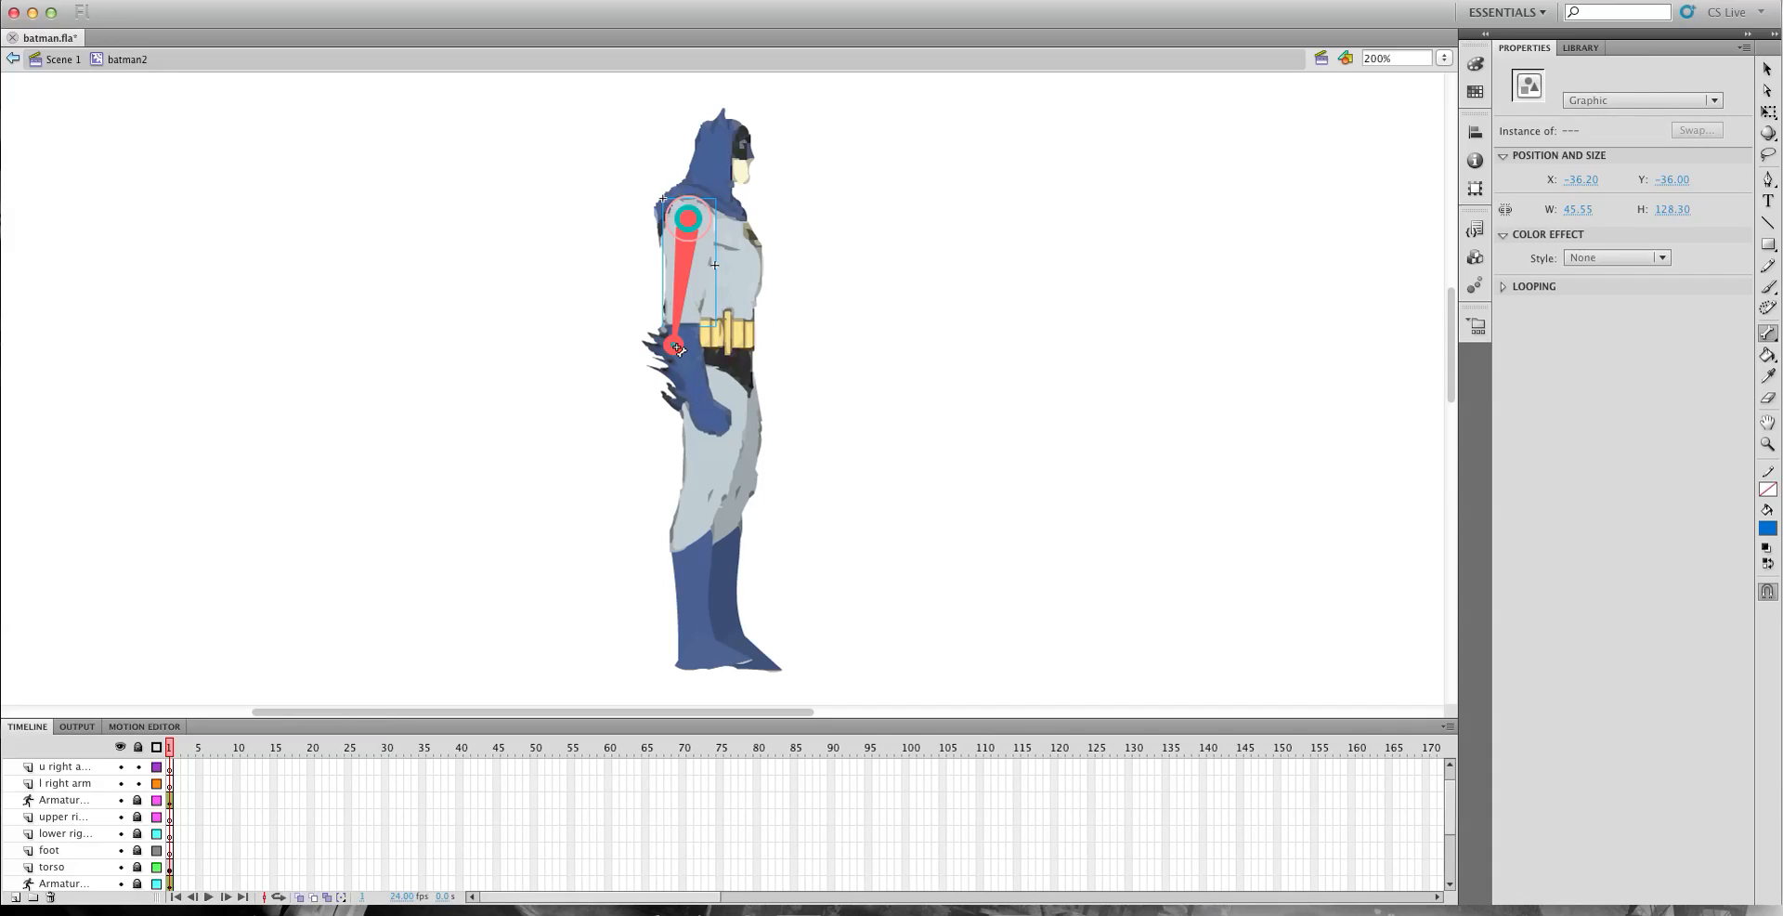
pyautogui.click(1767, 69)
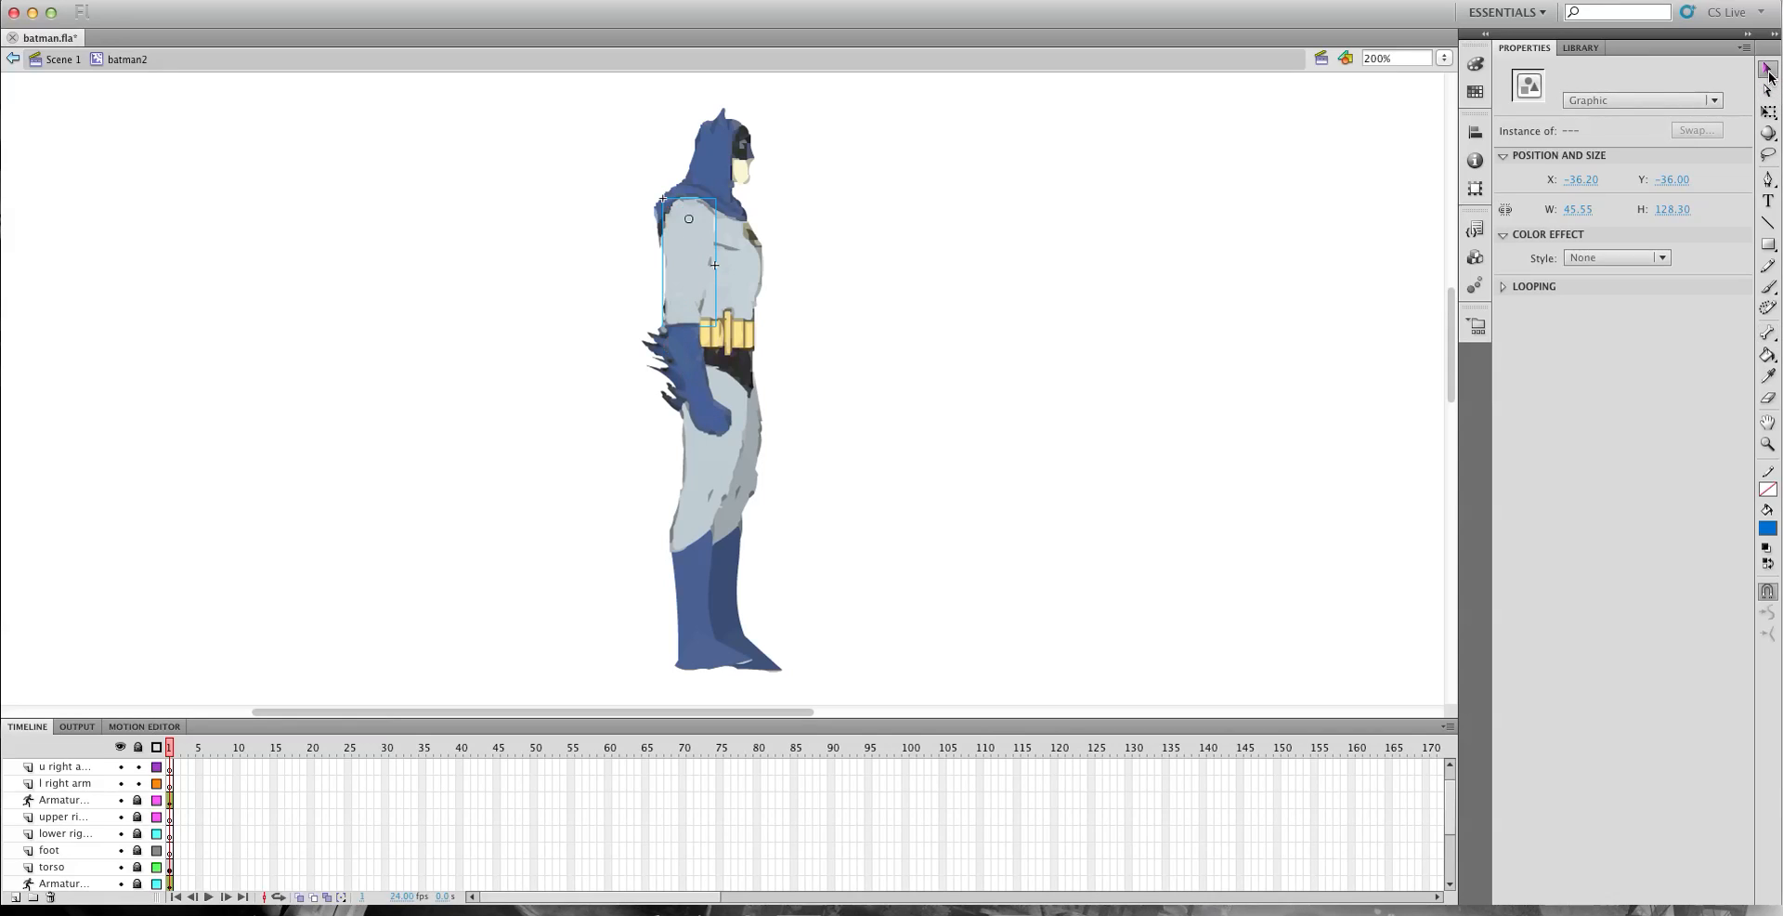
pyautogui.moveTo(698, 373); pyautogui.dragTo(605, 415)
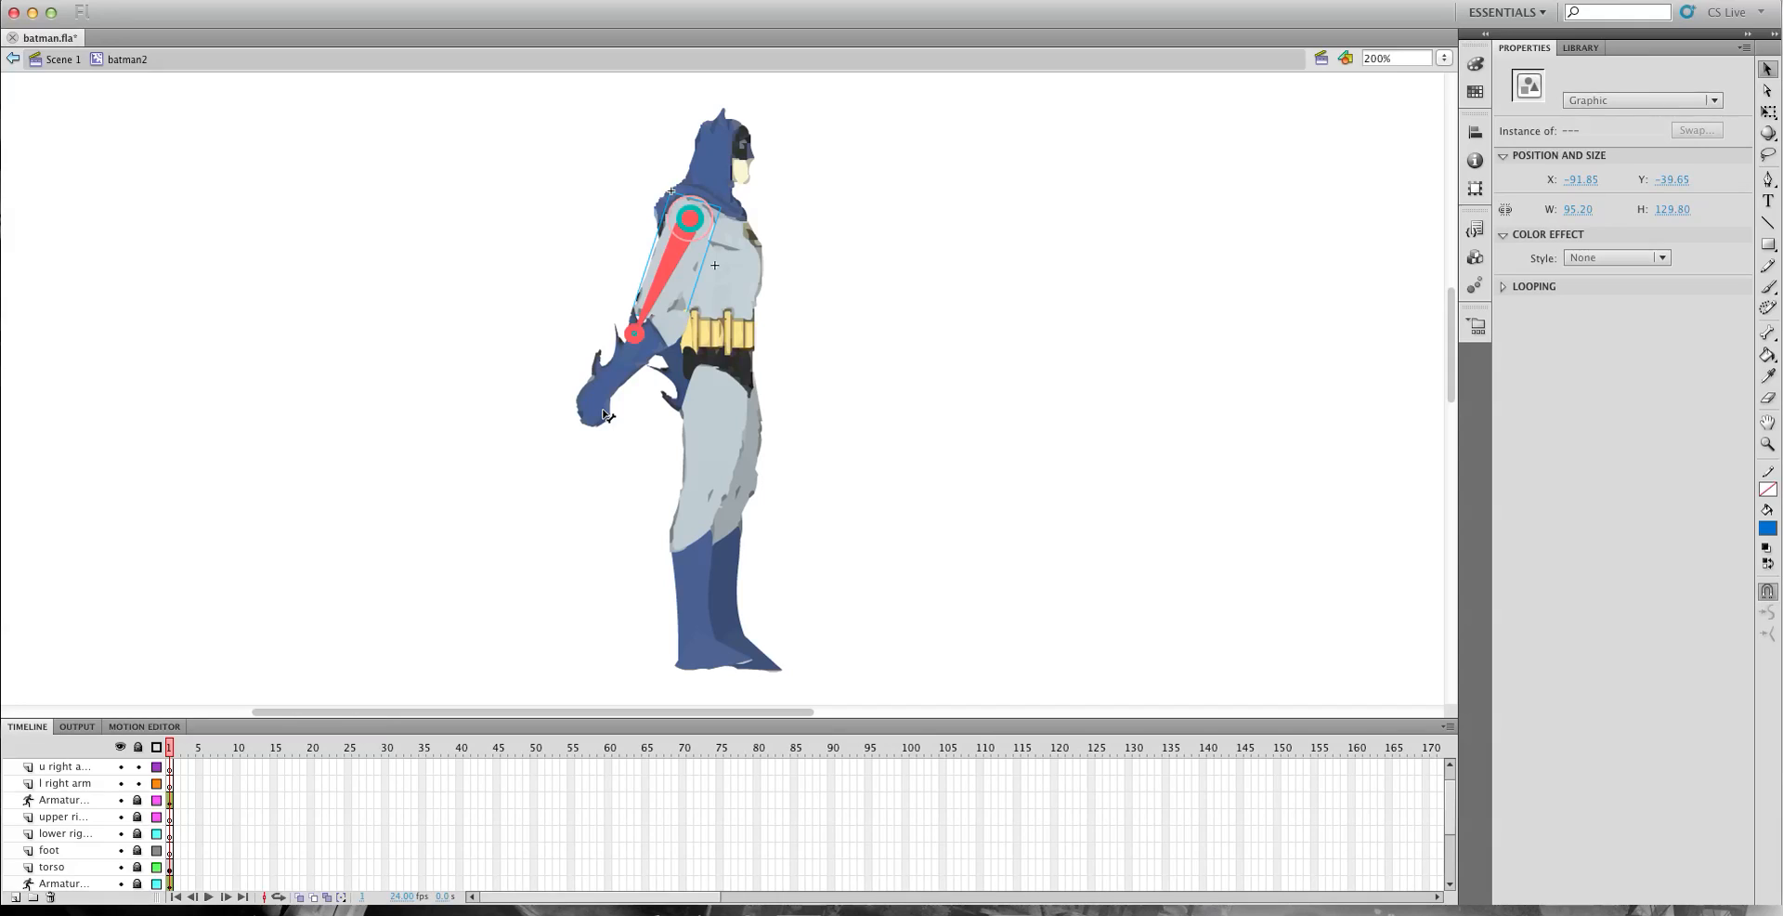
pyautogui.press('super+z')
pyautogui.press('super+z')
pyautogui.press('super+z')
pyautogui.press('super+z')
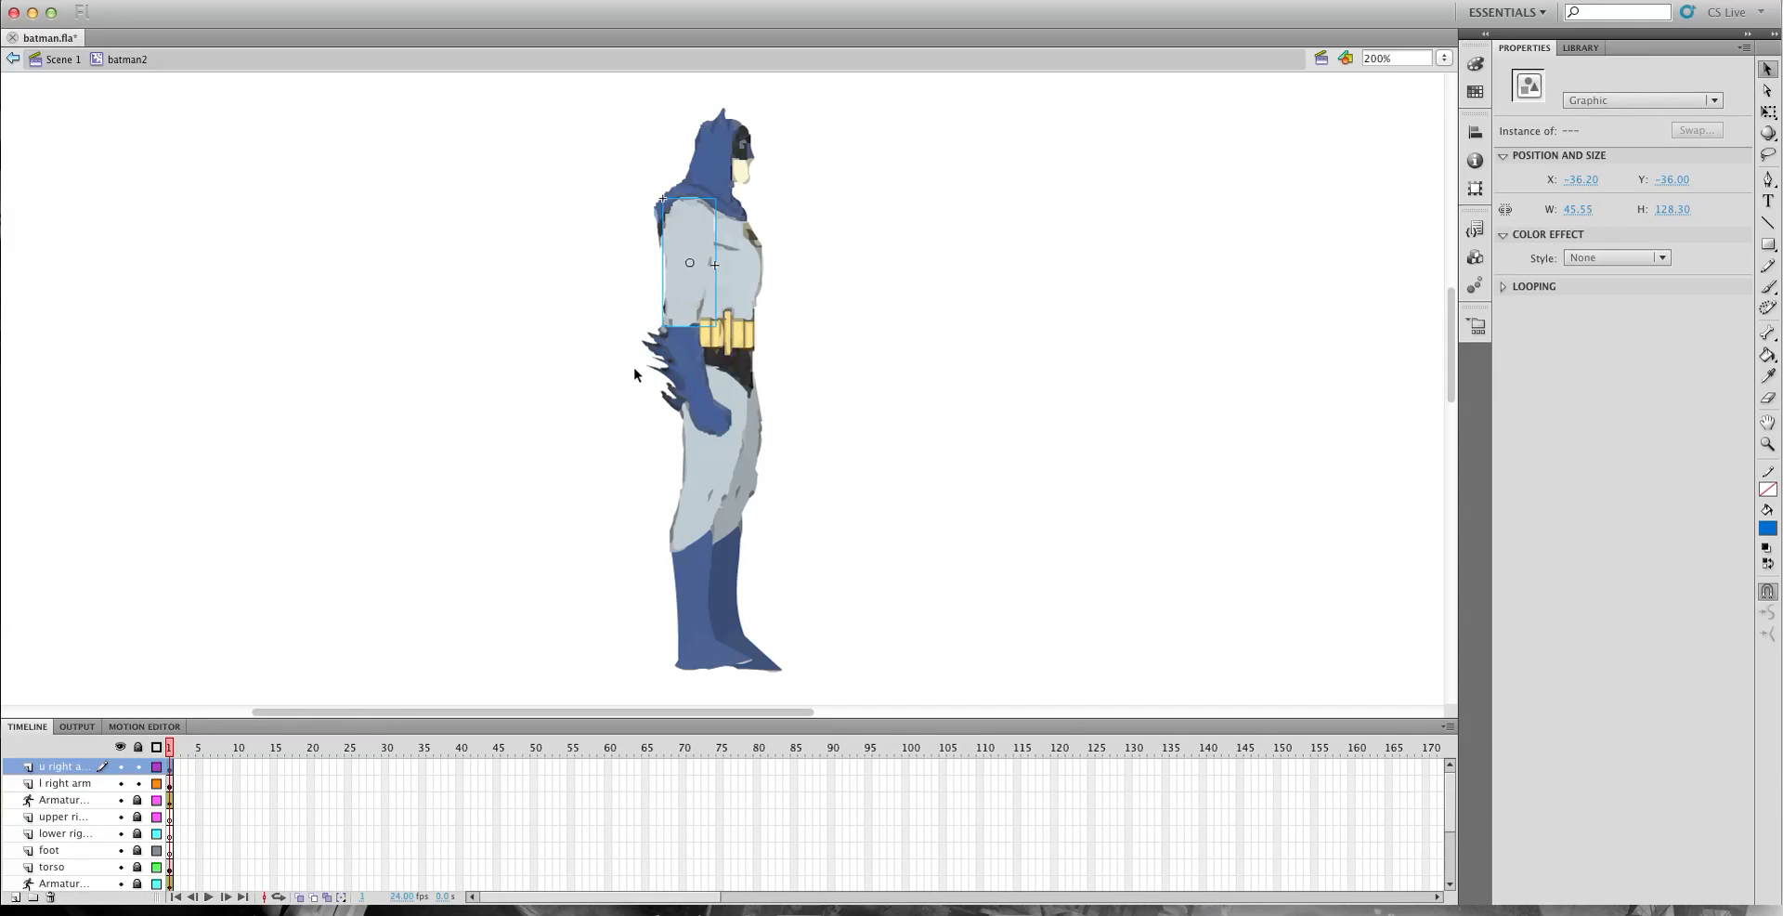
pyautogui.moveTo(58, 769); pyautogui.dragTo(58, 787)
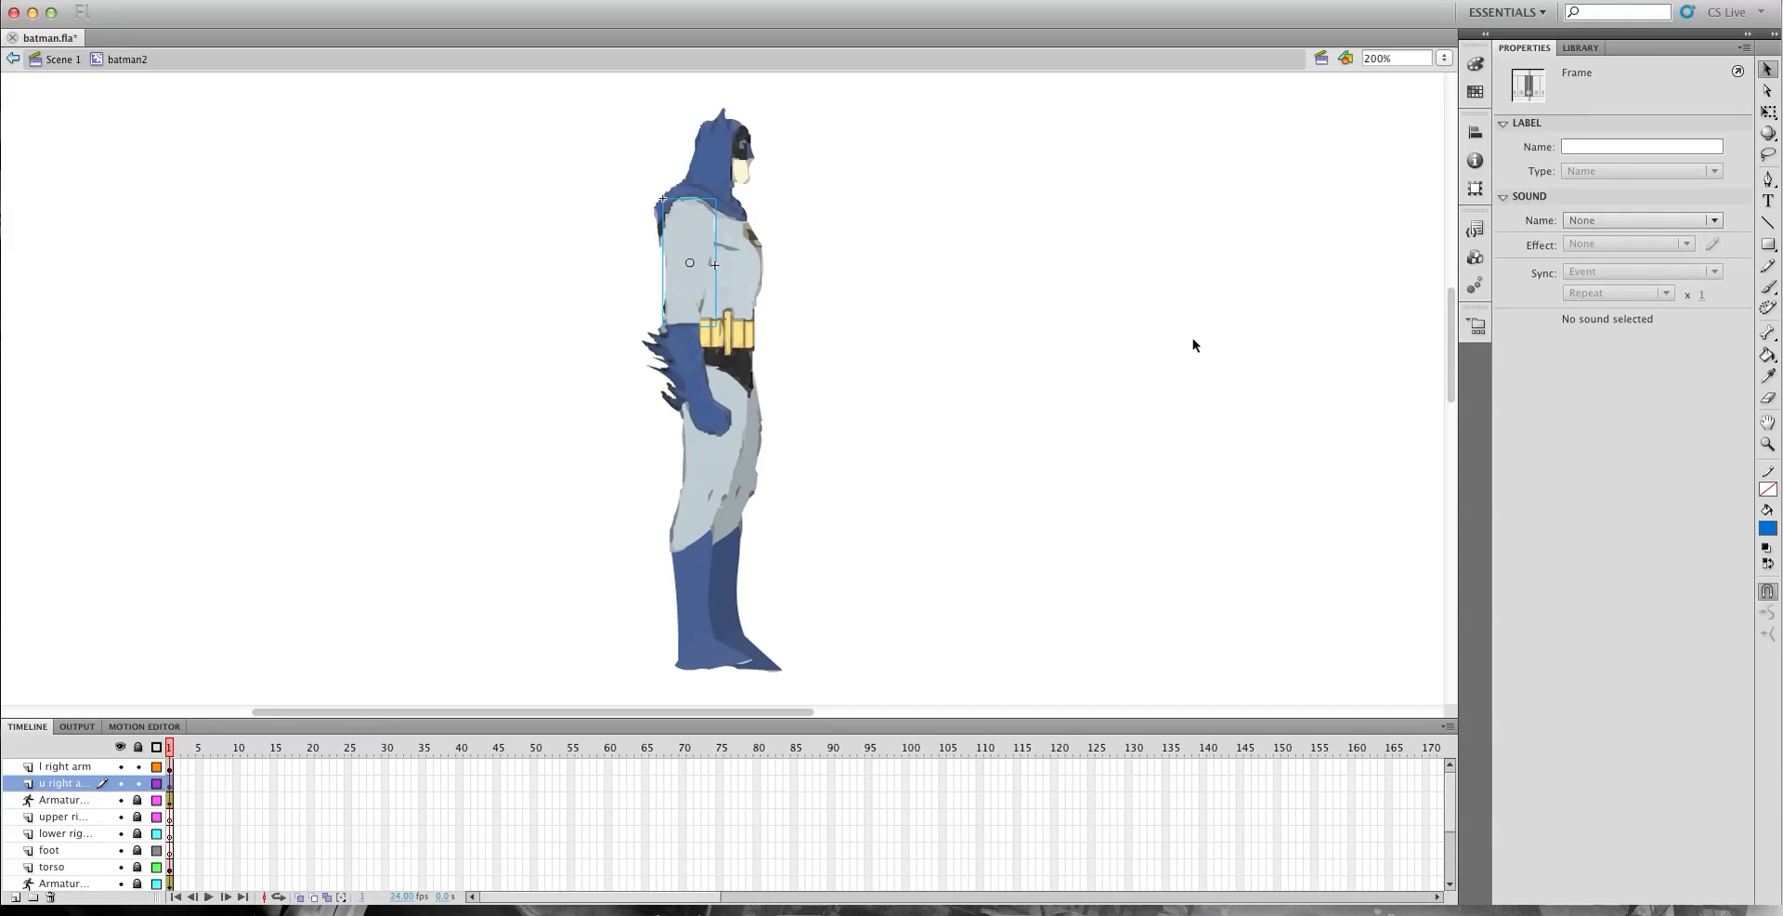
# Add a bone from the right shoulder to the elbow and swing the arm slightly forward.
pyautogui.click(1769, 333)
pyautogui.moveTo(688, 212); pyautogui.dragTo(678, 329)
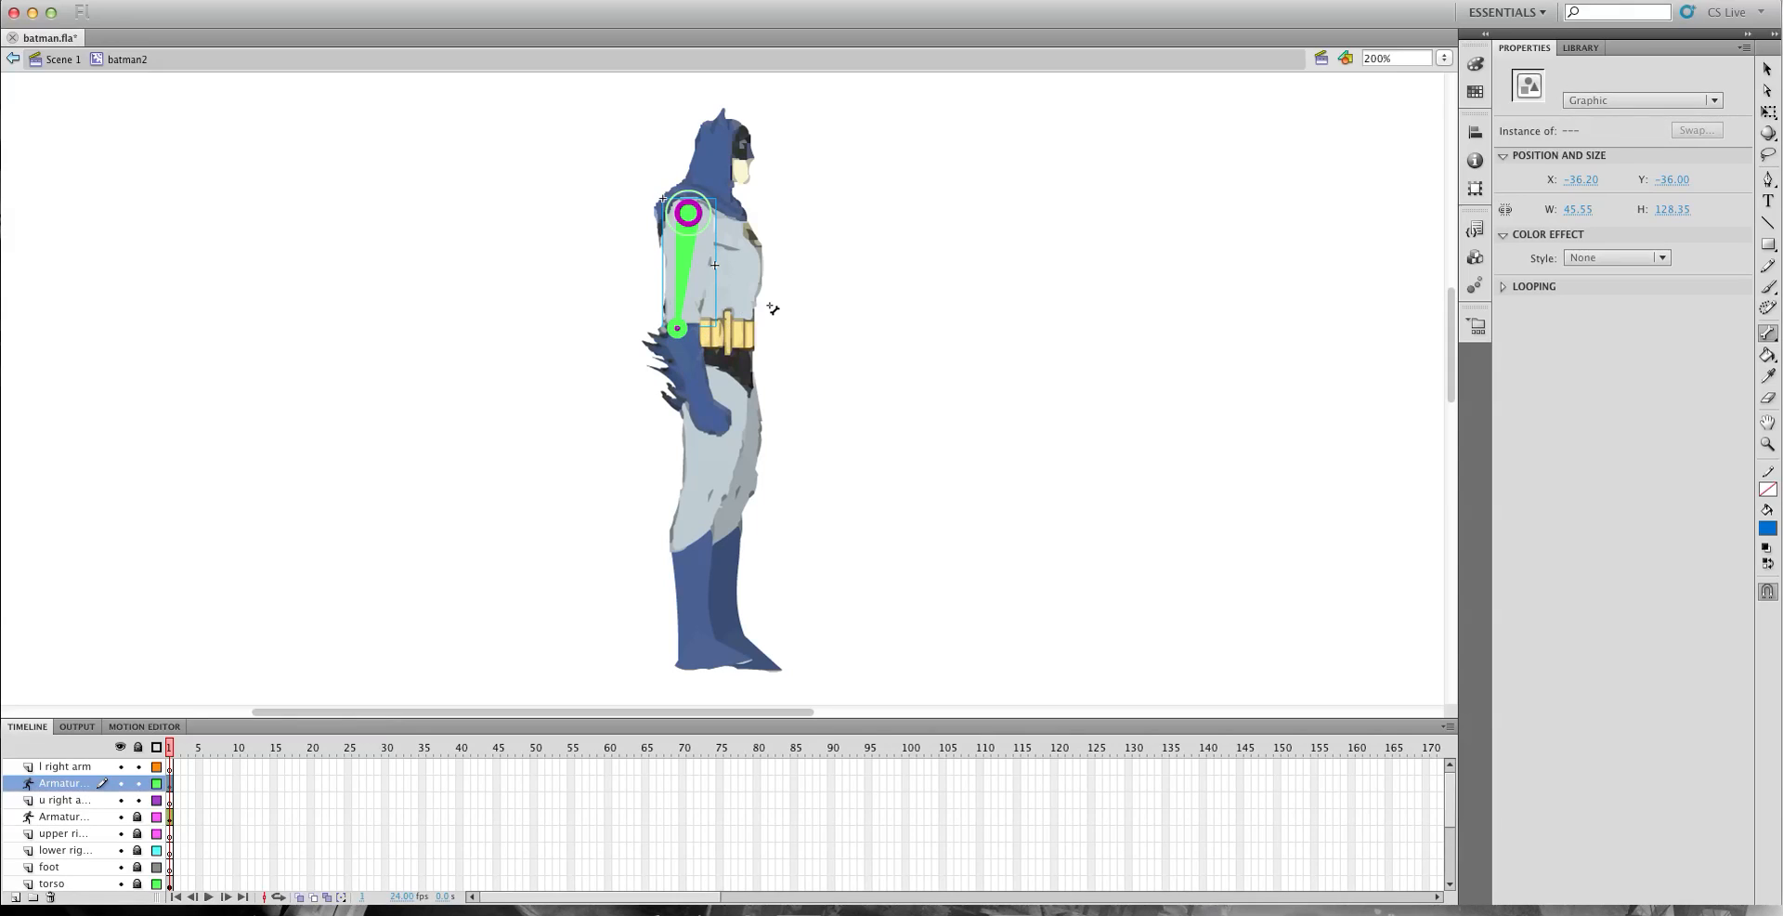
pyautogui.click(1767, 69)
pyautogui.moveTo(708, 388)
pyautogui.mouseDown()
pyautogui.moveTo(470, 380)
pyautogui.moveTo(571, 404)
pyautogui.moveTo(636, 336)
pyautogui.moveTo(616, 383)
pyautogui.moveTo(630, 395)
pyautogui.moveTo(710, 437)
pyautogui.moveTo(659, 396)
pyautogui.moveTo(694, 415)
pyautogui.moveTo(707, 397)
pyautogui.mouseUp()
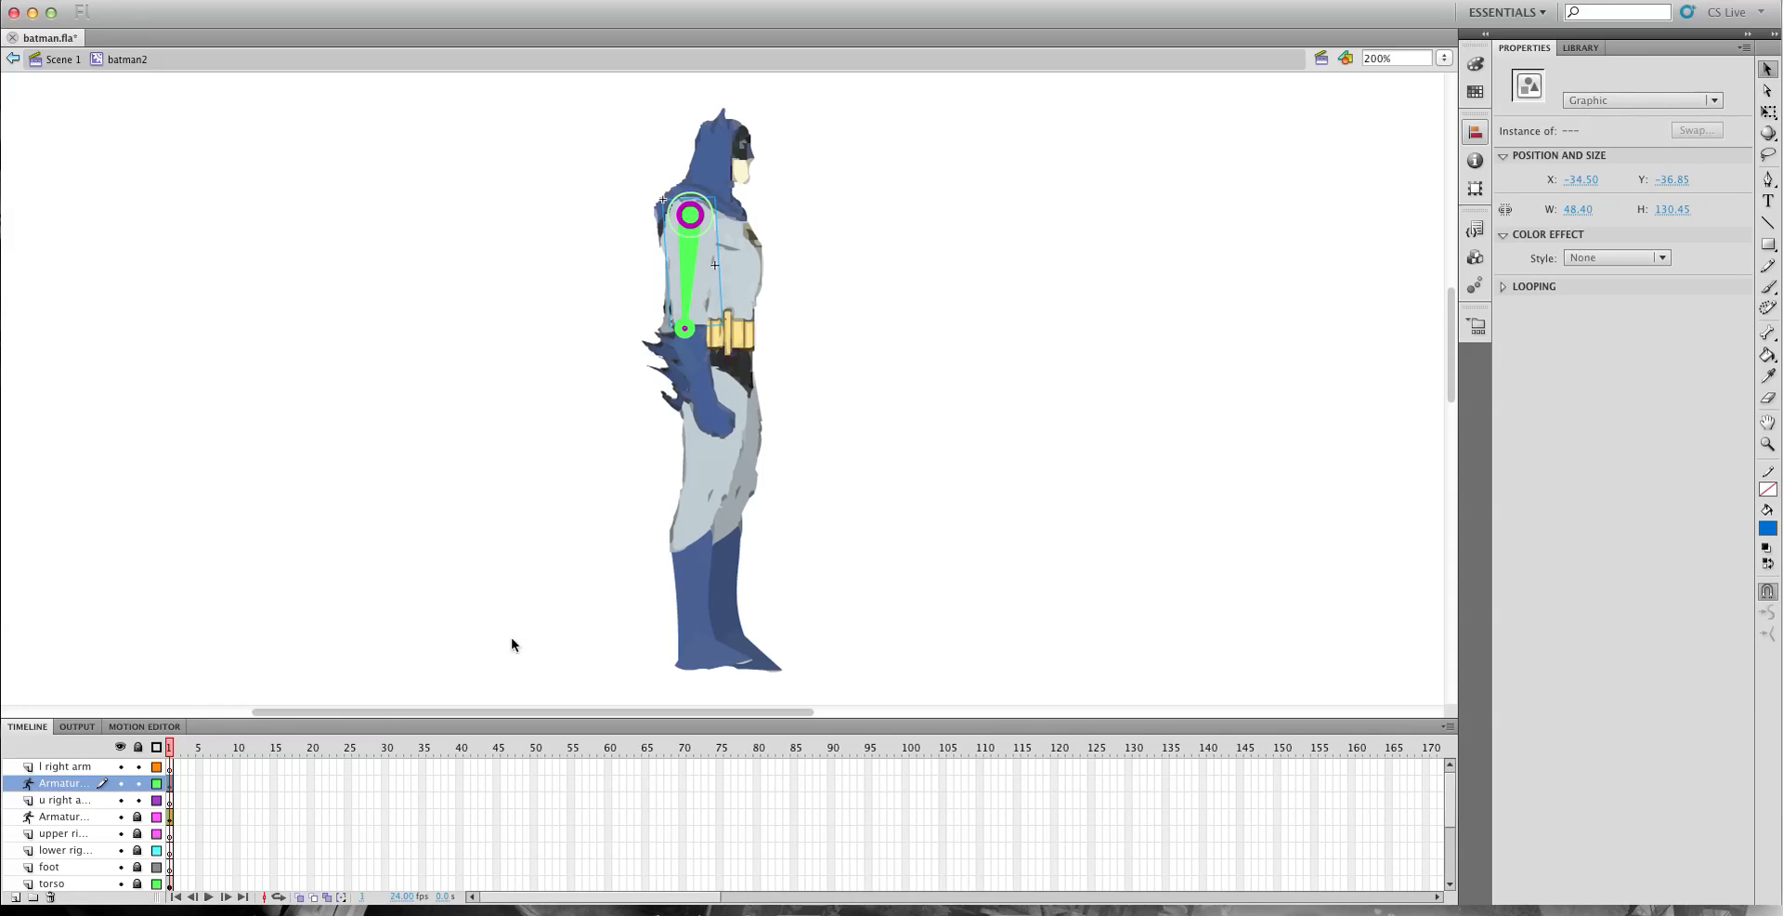
# Lock and hide all layers except "u left arm" and "l left arm", leaving those two visible and unlocked.
pyautogui.click(139, 748)
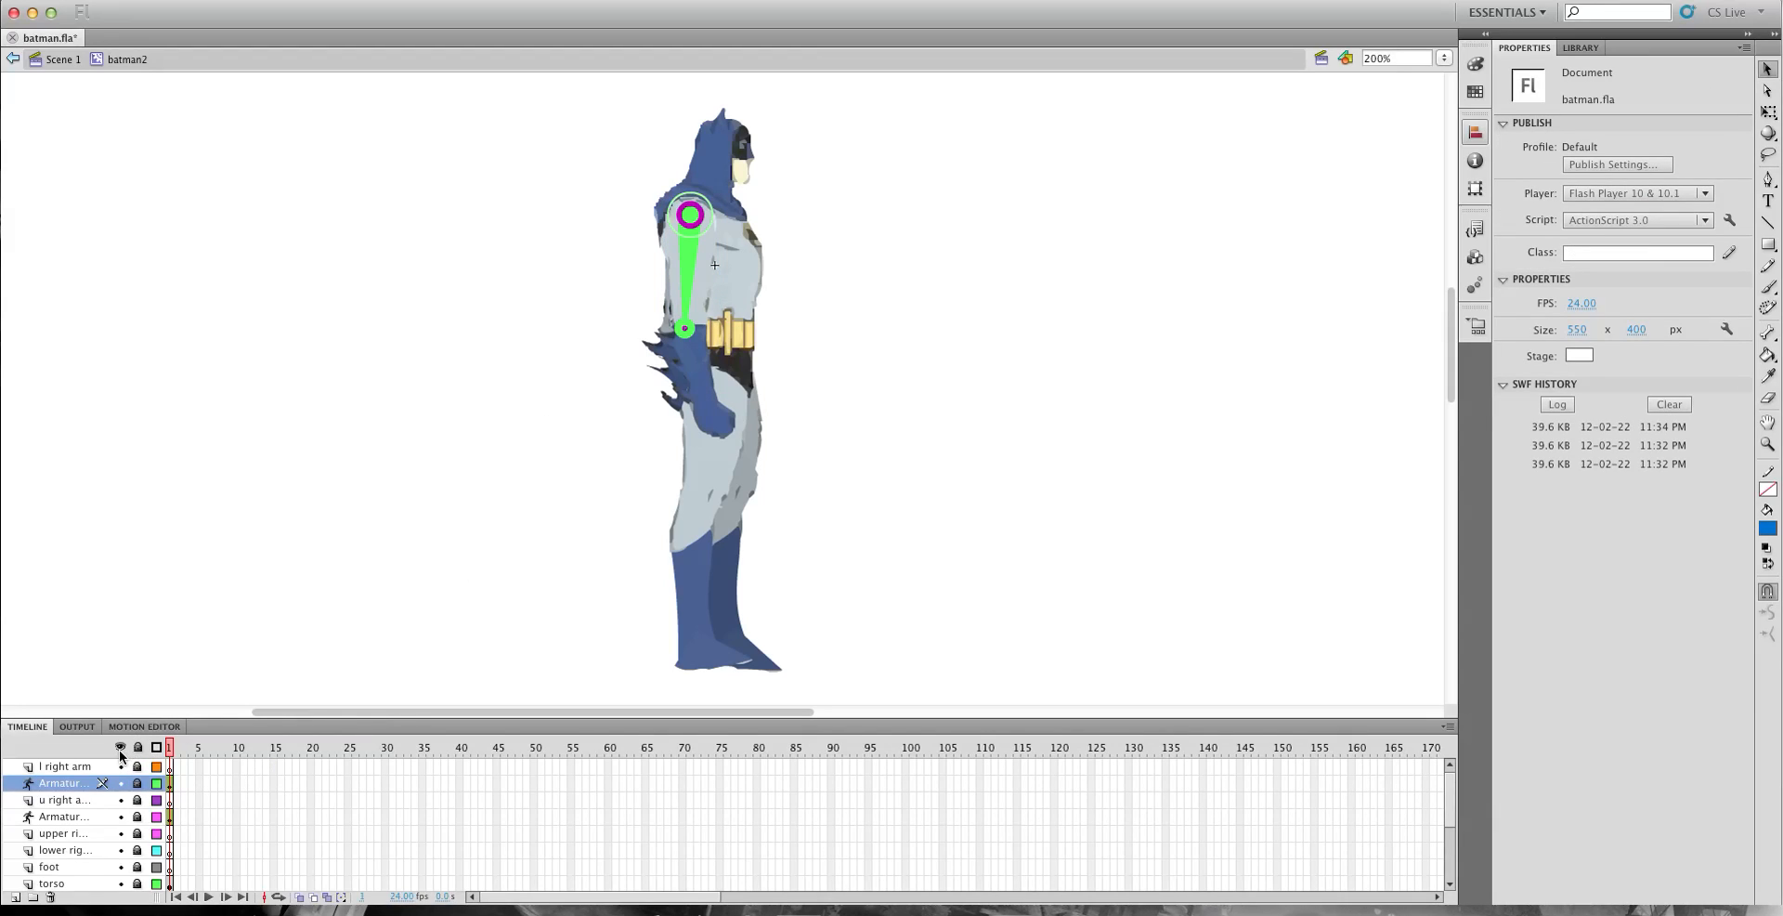
pyautogui.click(119, 749)
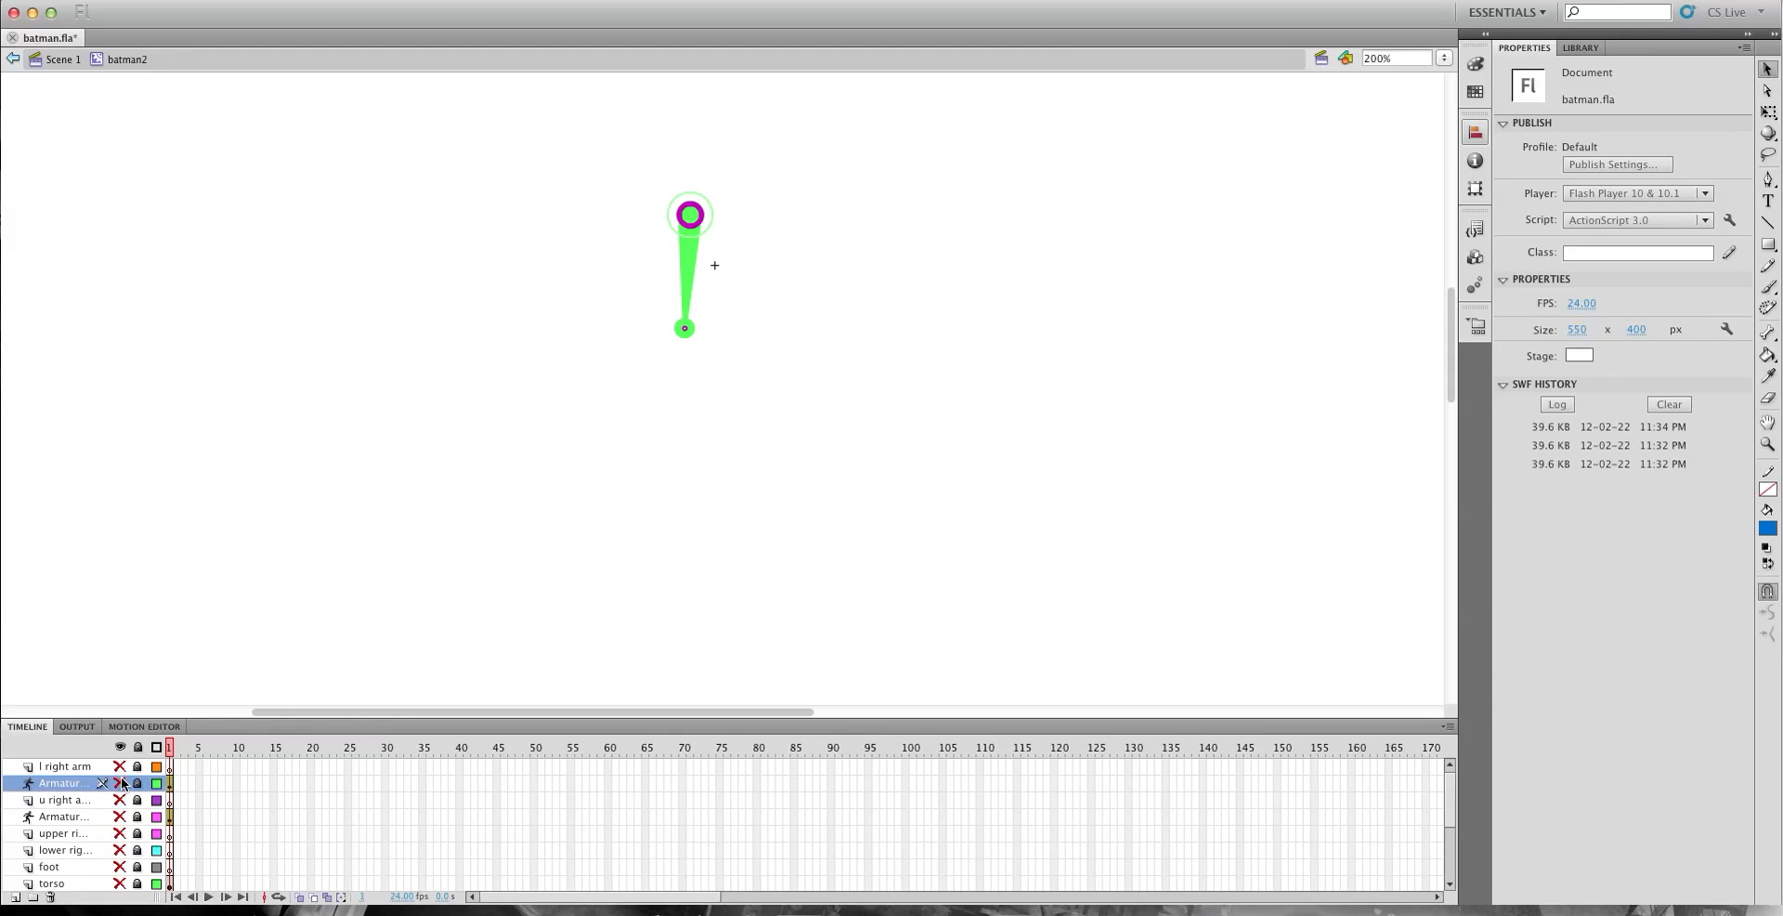
pyautogui.scroll(-2, 135, 814)
pyautogui.scroll(-2, 97, 812)
pyautogui.click(83, 850)
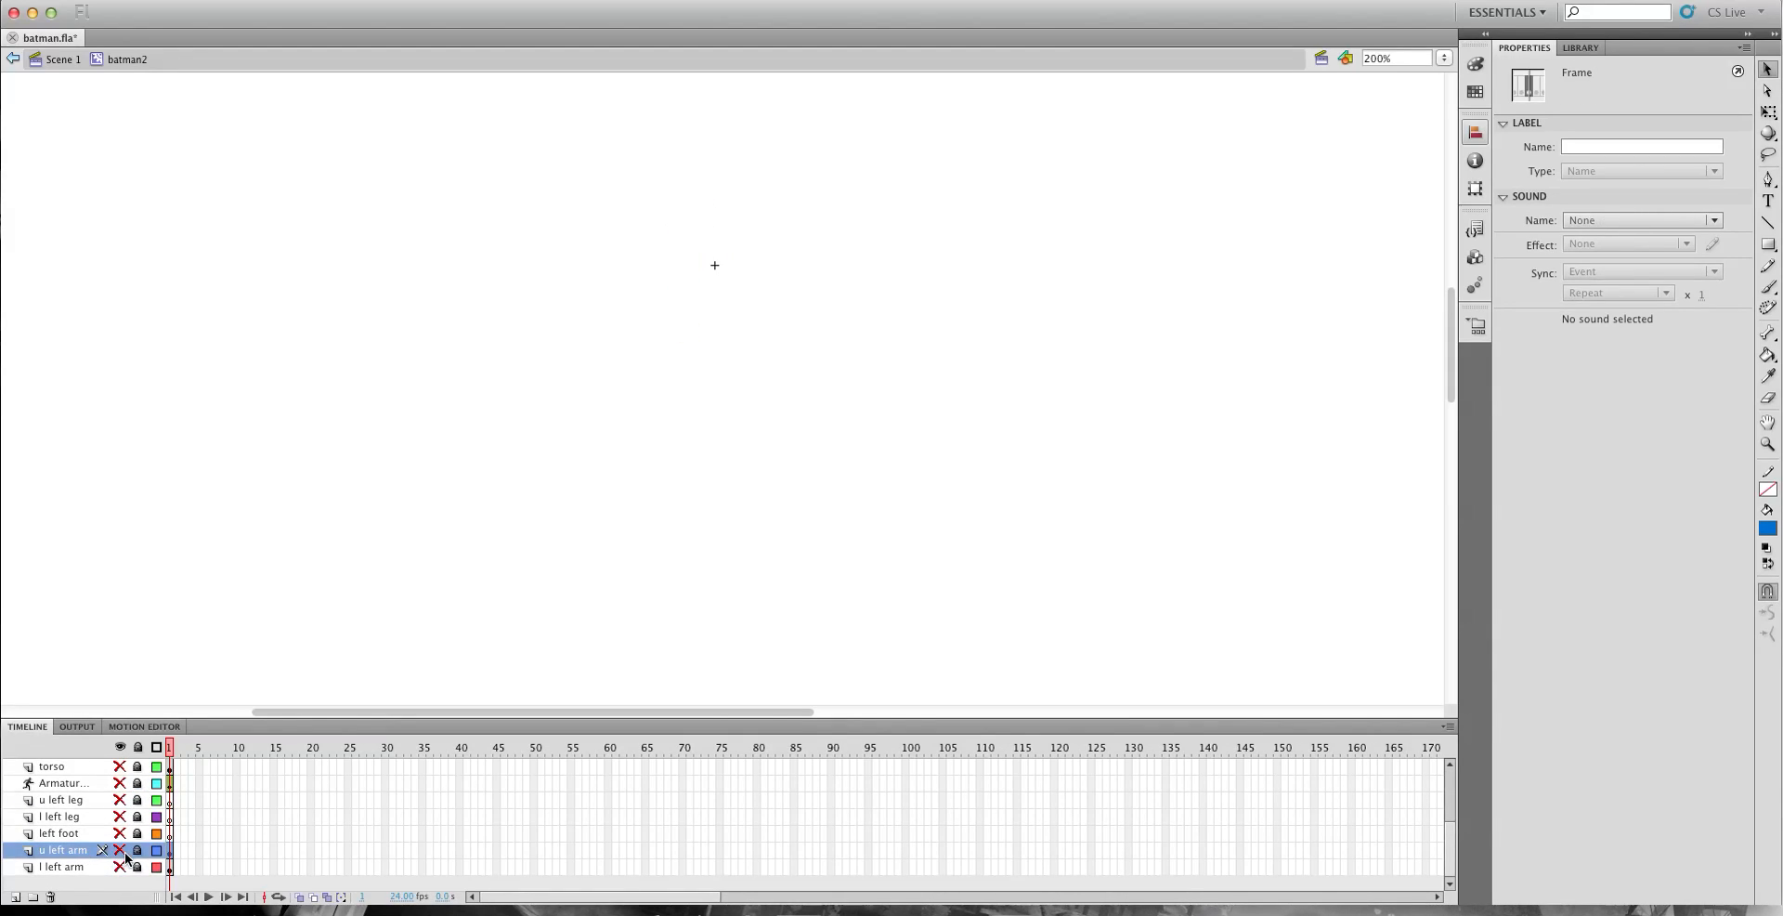
pyautogui.moveTo(127, 858); pyautogui.dragTo(130, 867)
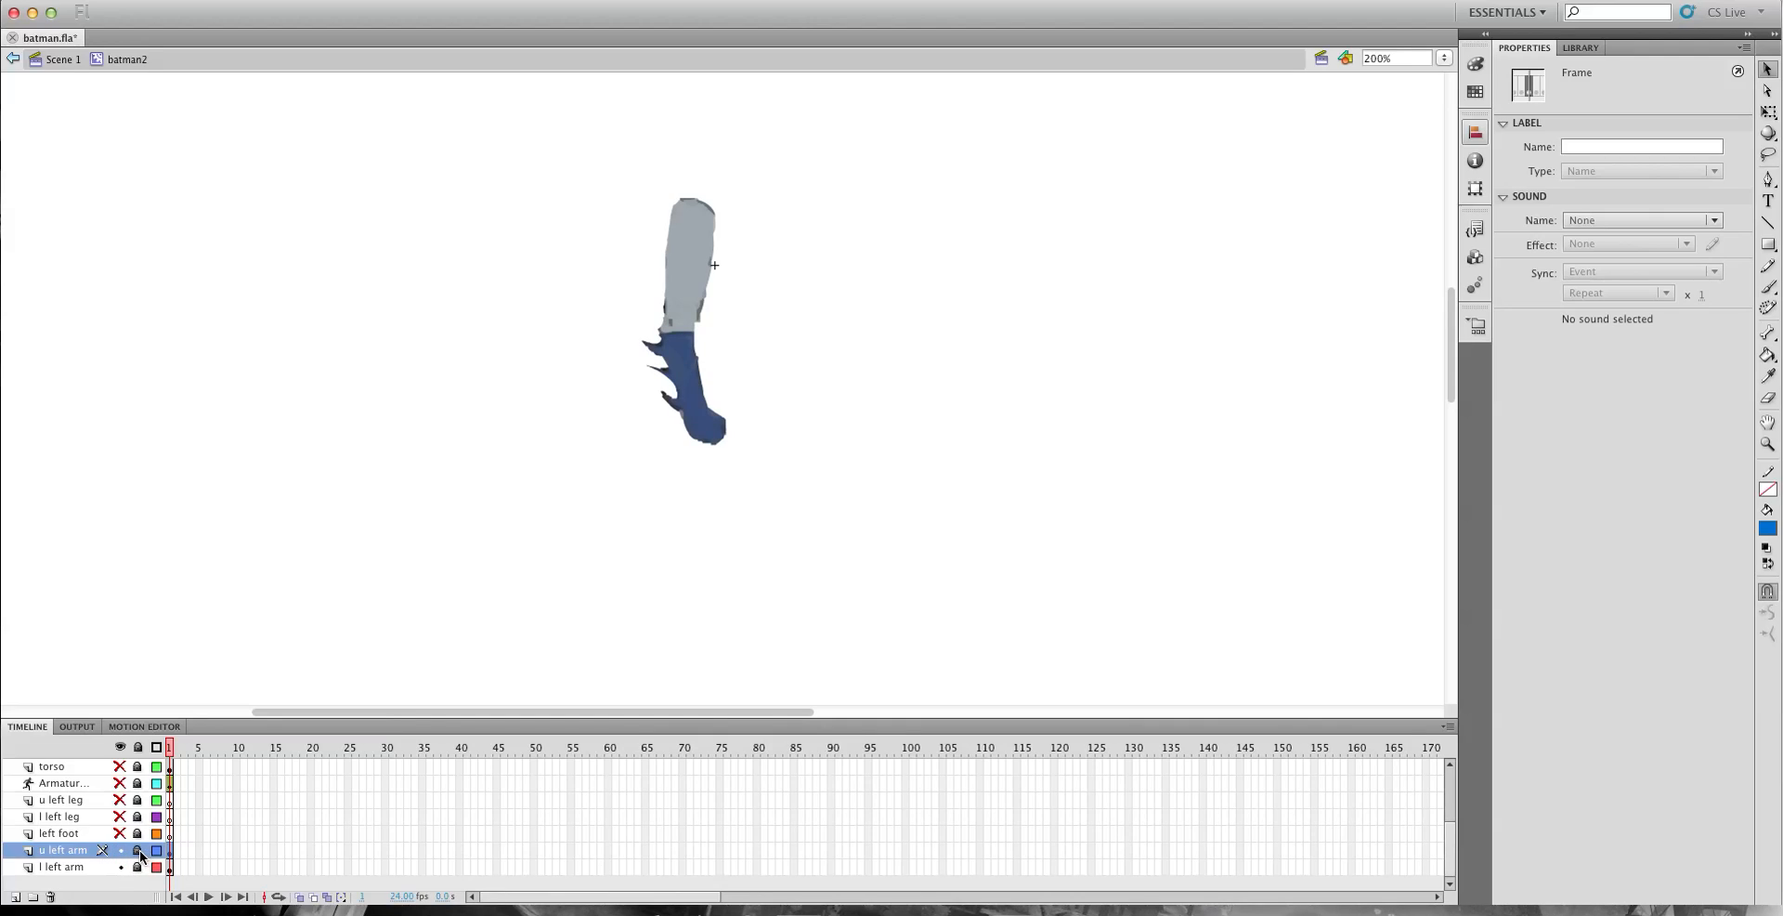
pyautogui.click(138, 867)
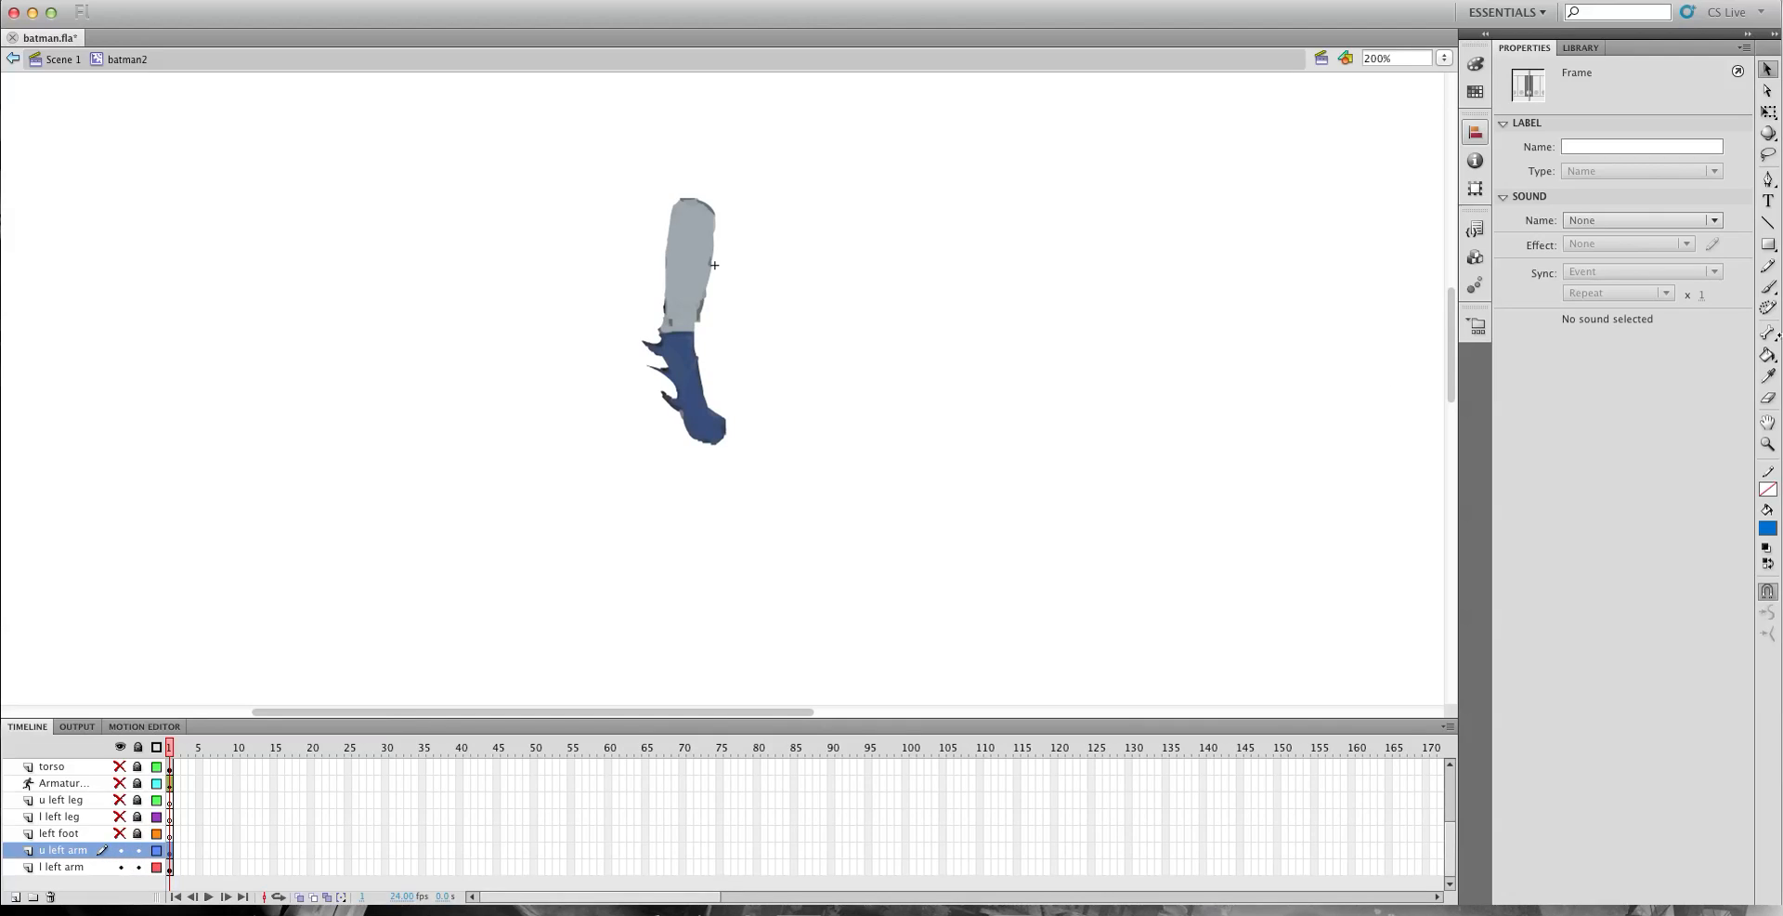
# Try a bone from the top centre of the left upper arm to the elbow, test it by raising the forearm, and undo both.
pyautogui.click(1768, 332)
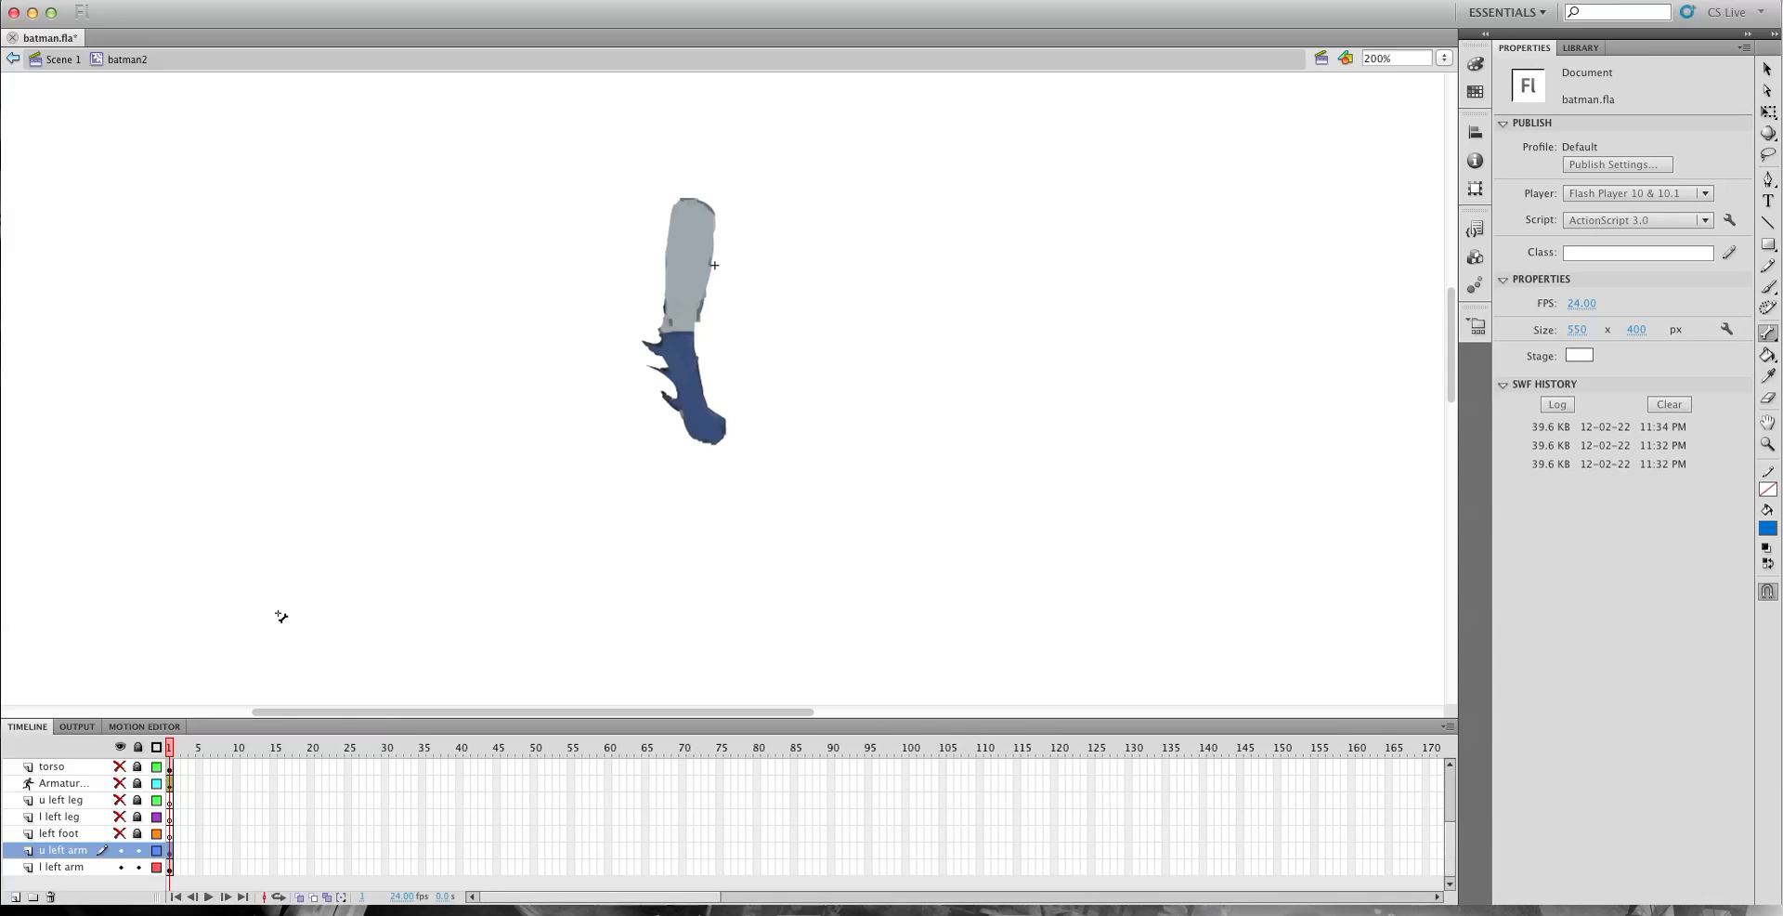
pyautogui.click(171, 851)
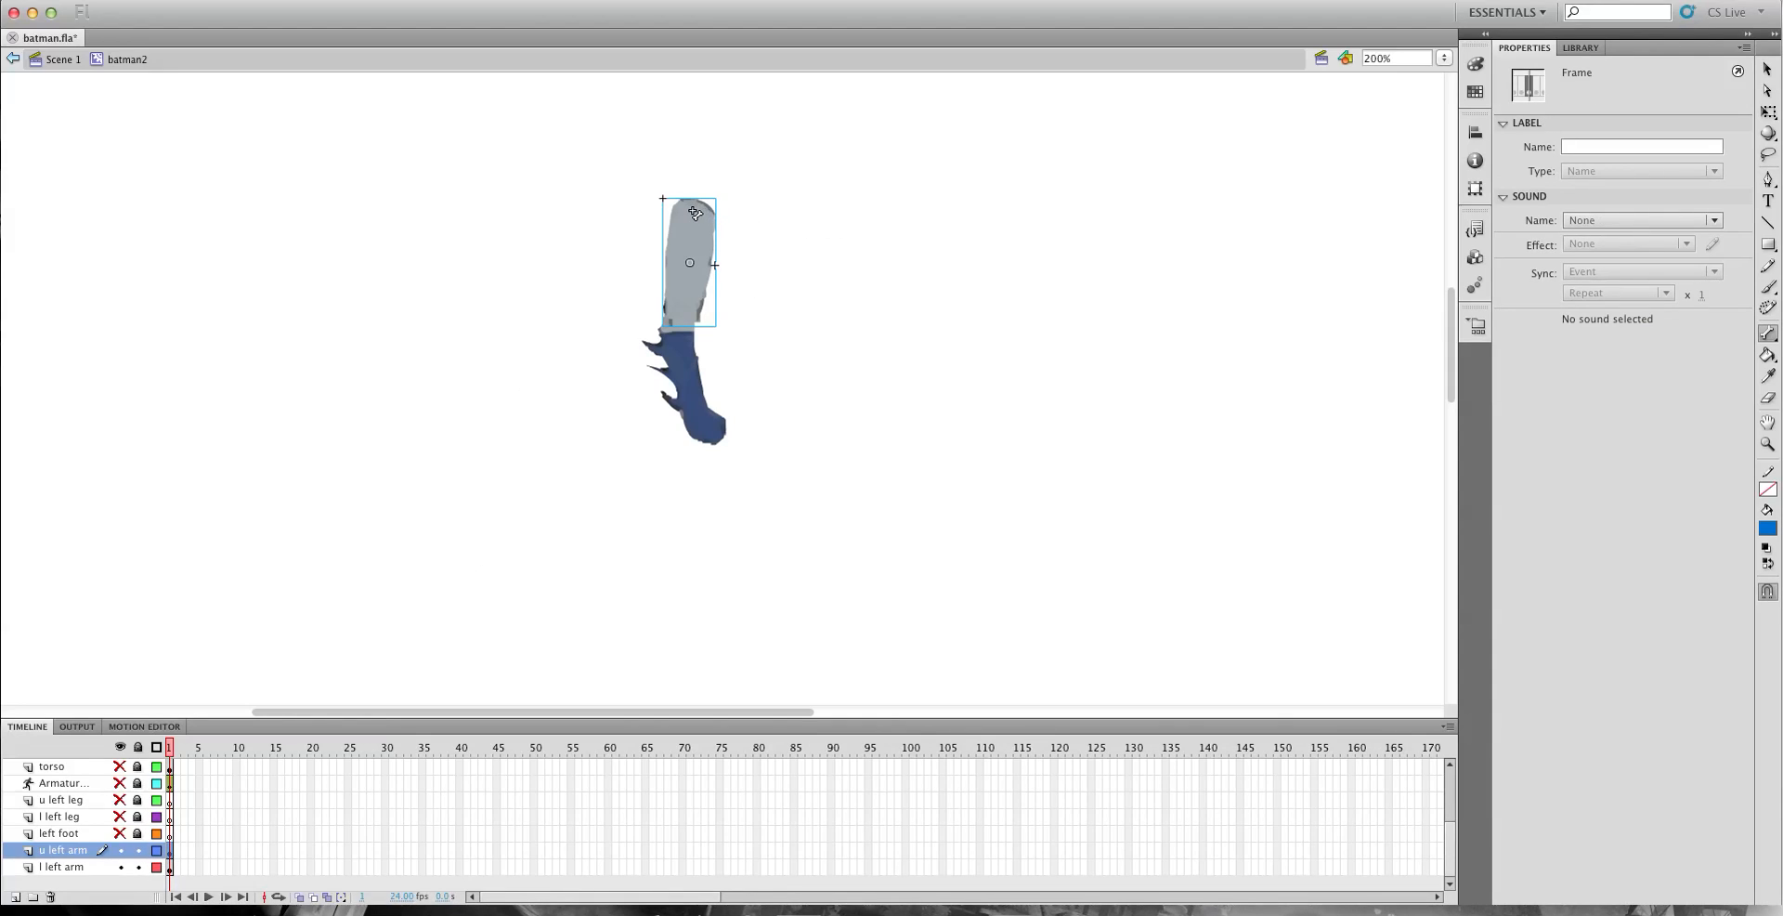
pyautogui.moveTo(694, 211); pyautogui.dragTo(682, 334)
pyautogui.click(1769, 67)
pyautogui.moveTo(711, 417); pyautogui.dragTo(859, 265)
pyautogui.press('super+z')
pyautogui.press('super+z')
# Try a slanted bone from the front of the left shoulder to the back of the elbow, move the hand, and undo it.
pyautogui.click(1768, 332)
pyautogui.click(703, 212)
pyautogui.moveTo(691, 257); pyautogui.dragTo(667, 341)
pyautogui.press('v')
pyautogui.moveTo(727, 424)
pyautogui.mouseDown()
pyautogui.moveTo(744, 394)
pyautogui.moveTo(731, 404)
pyautogui.mouseUp()
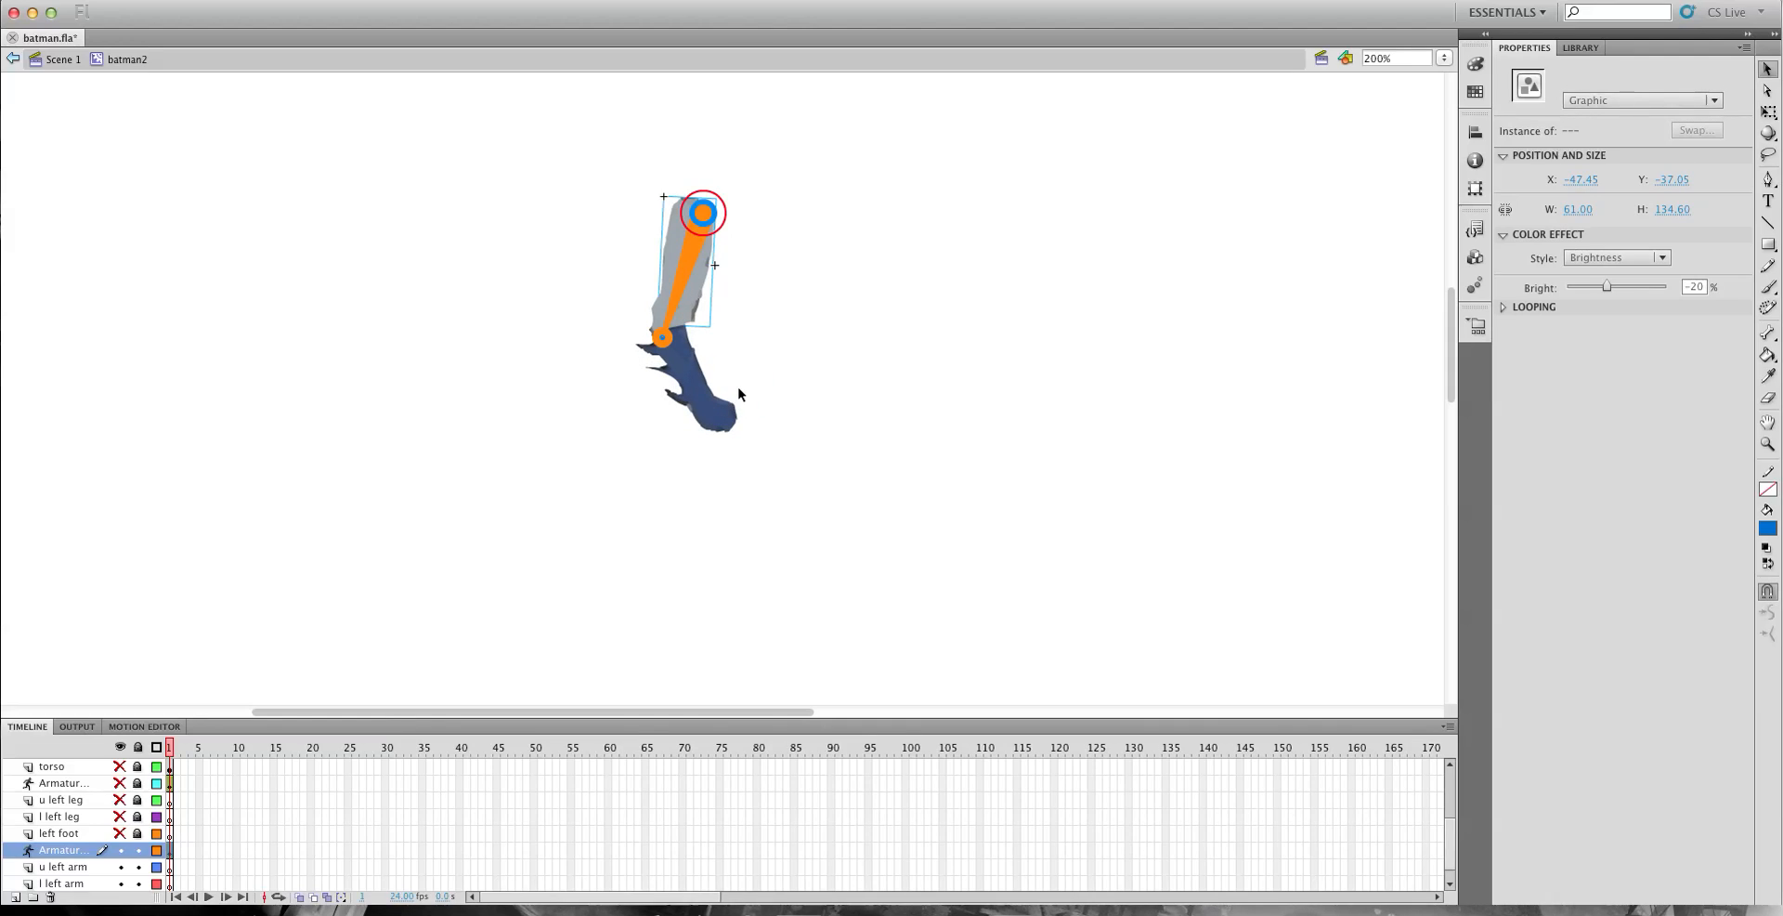
pyautogui.press('super+z')
pyautogui.press('super+z')
pyautogui.press('super+z')
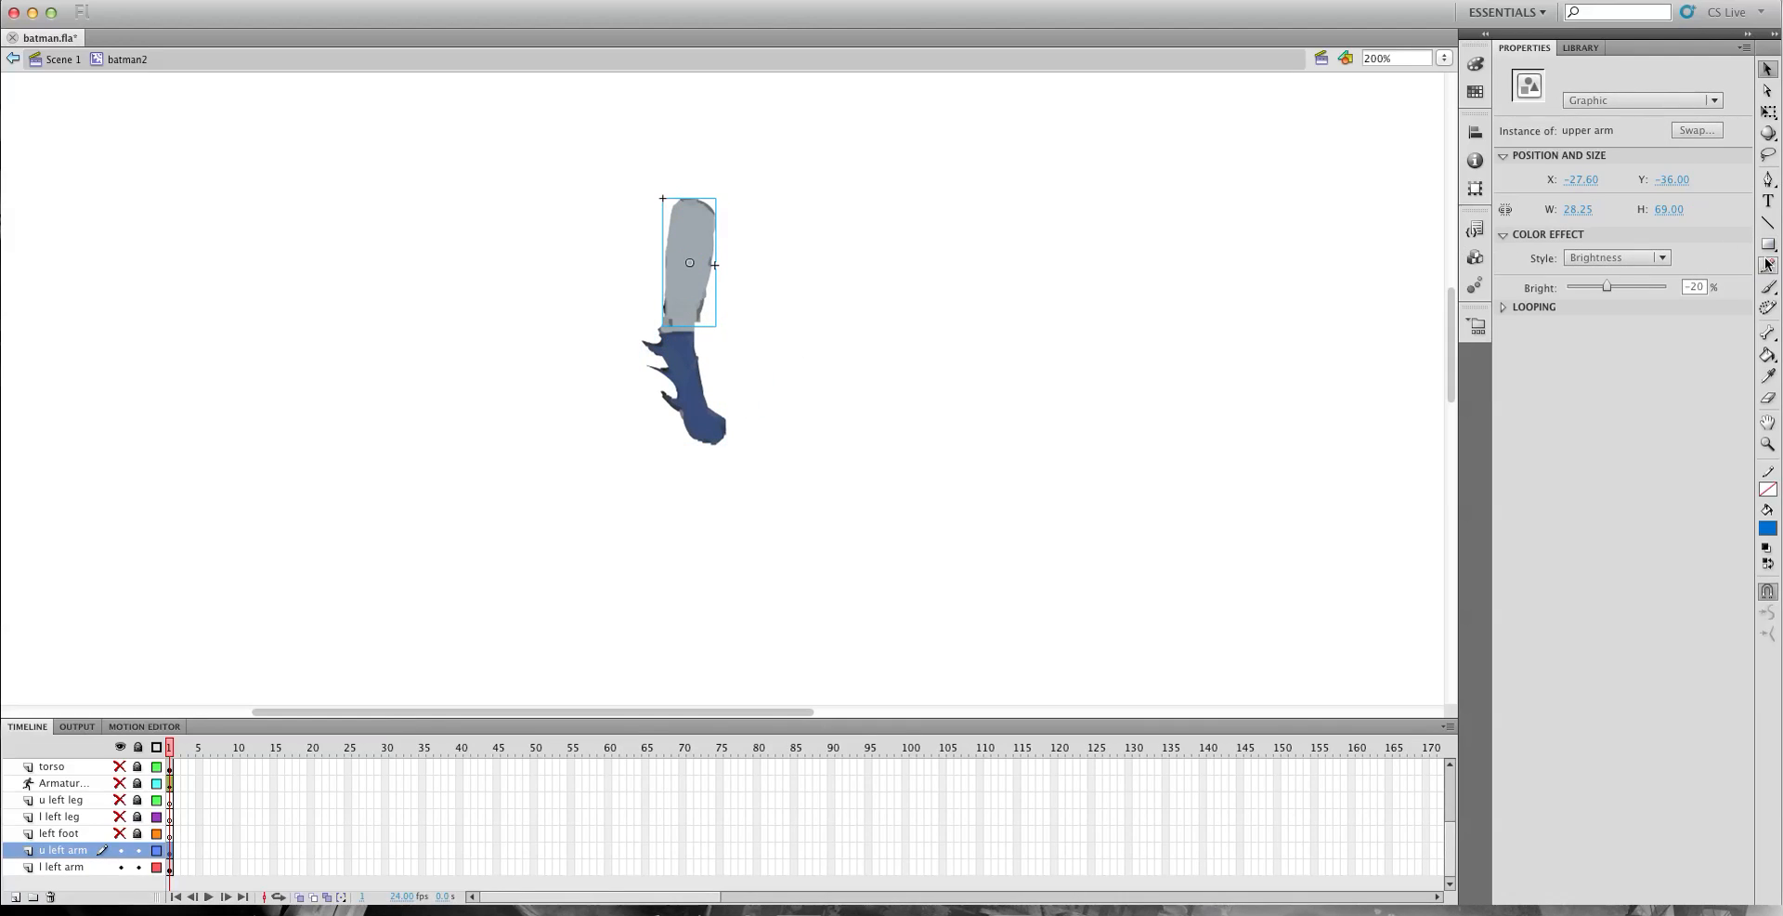
# Link the left upper arm to the lower arm with a shoulder-to-elbow bone and adjust the arm's pose.
pyautogui.click(1768, 333)
pyautogui.moveTo(688, 335); pyautogui.dragTo(680, 336)
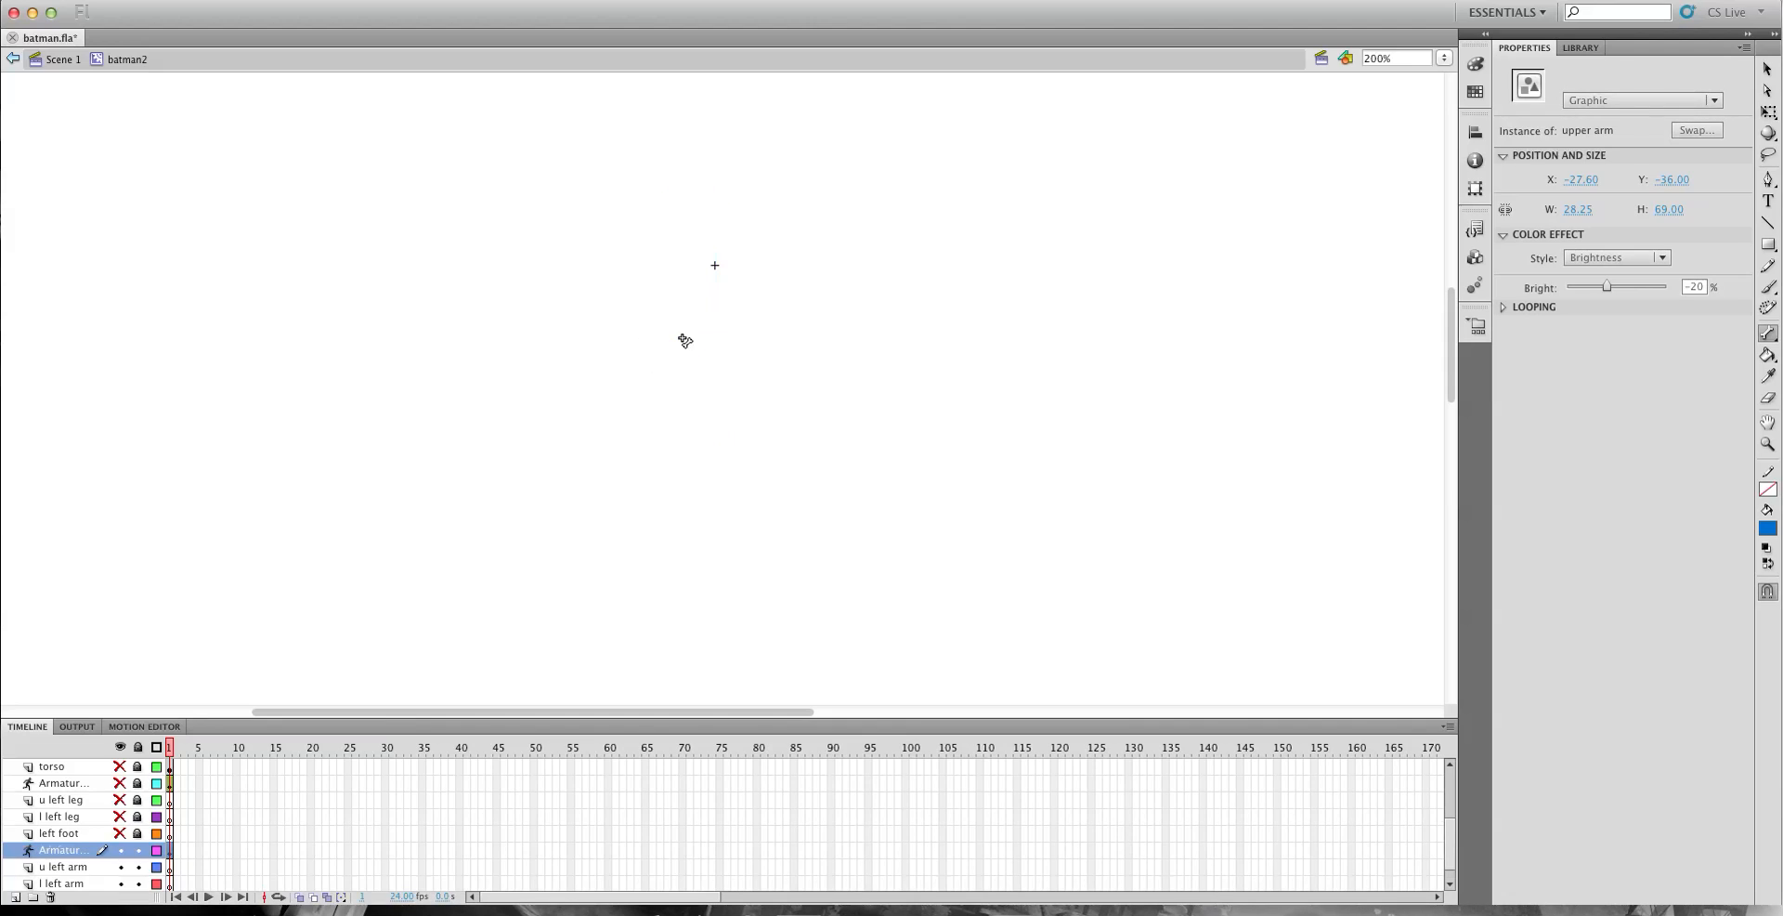
pyautogui.click(1769, 69)
pyautogui.moveTo(696, 407); pyautogui.dragTo(713, 448)
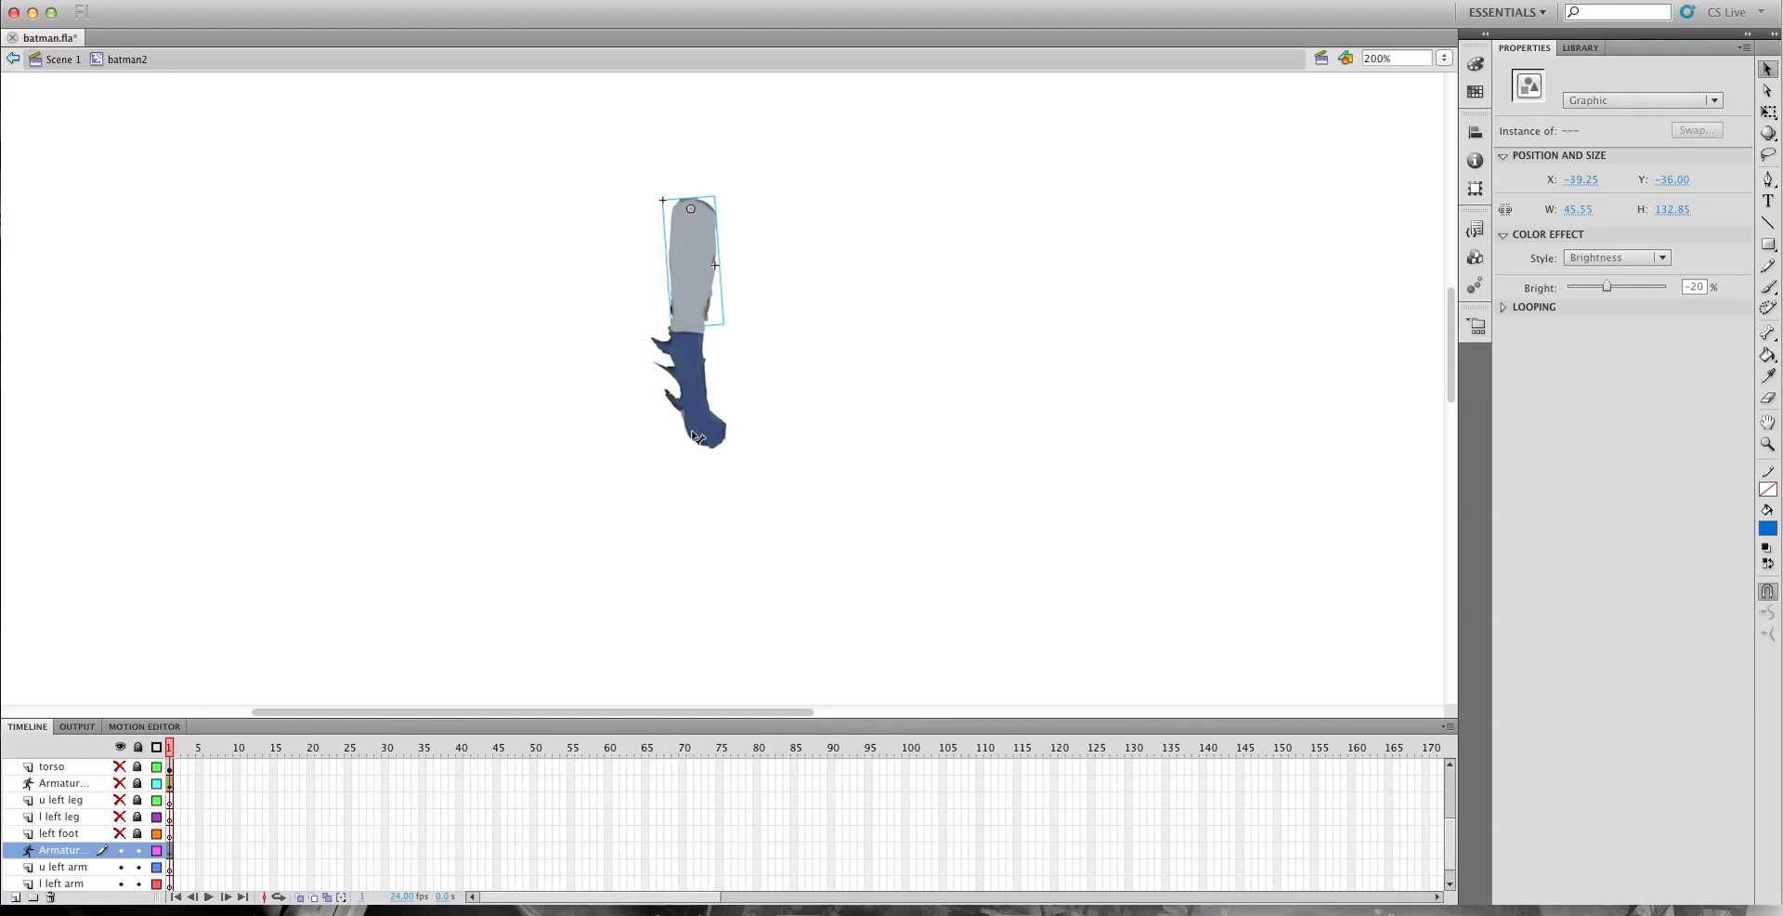
# Show and unlock all layers of the figure.
pyautogui.click(122, 746)
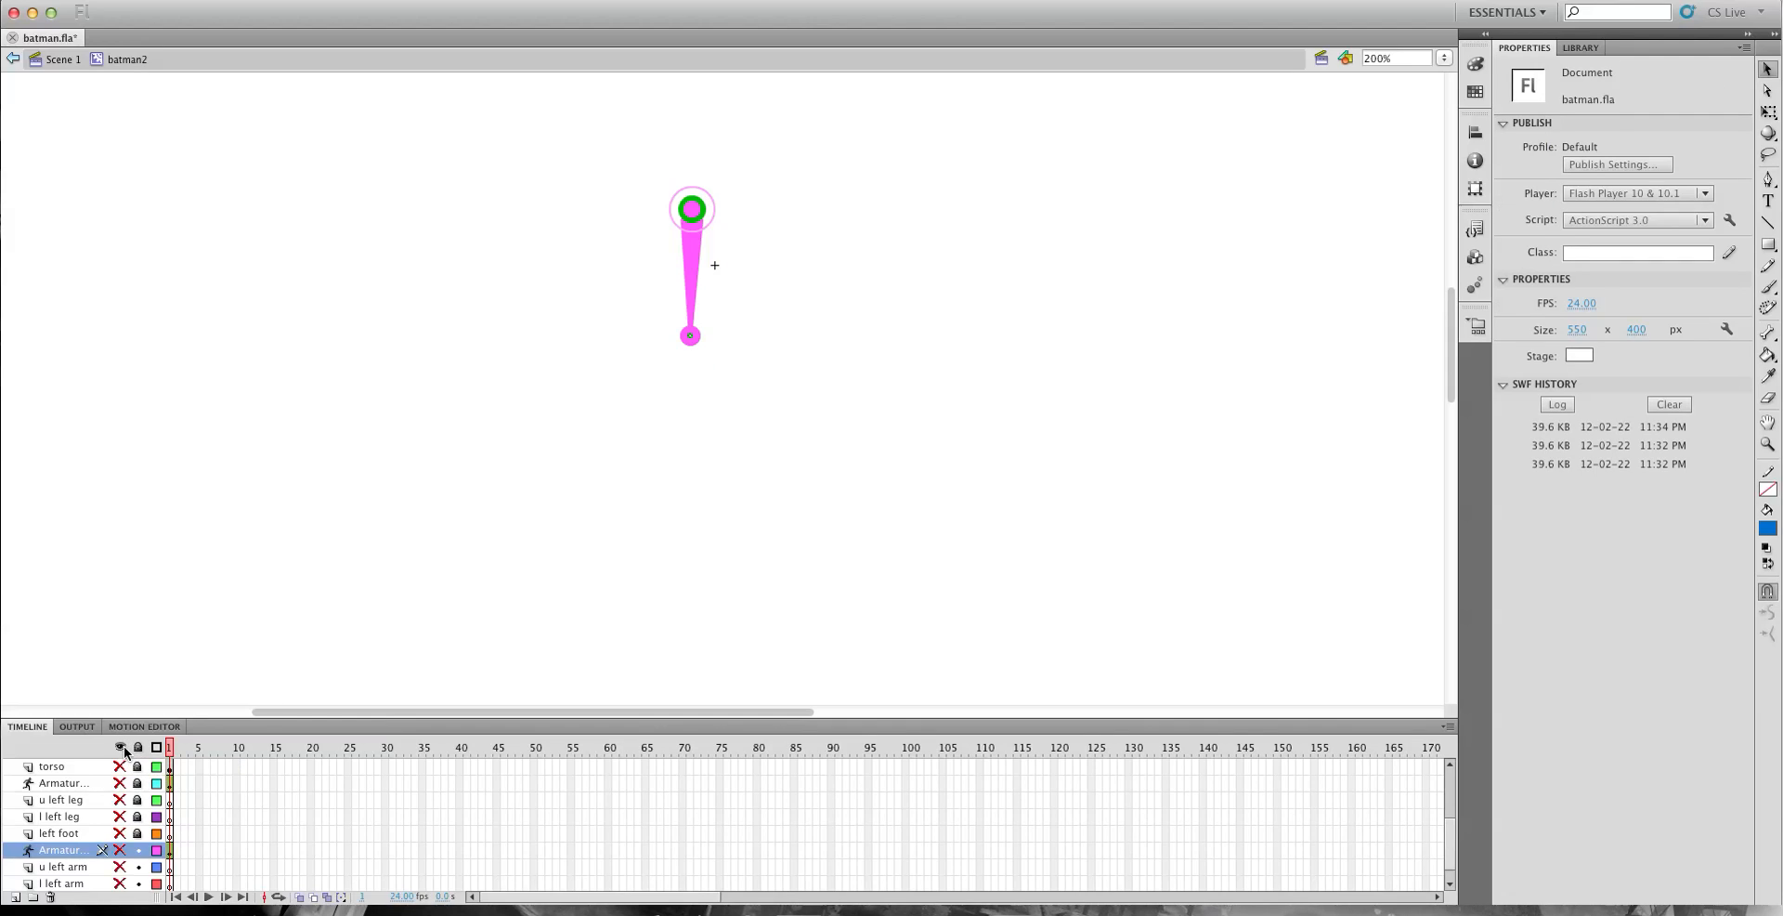
pyautogui.click(122, 746)
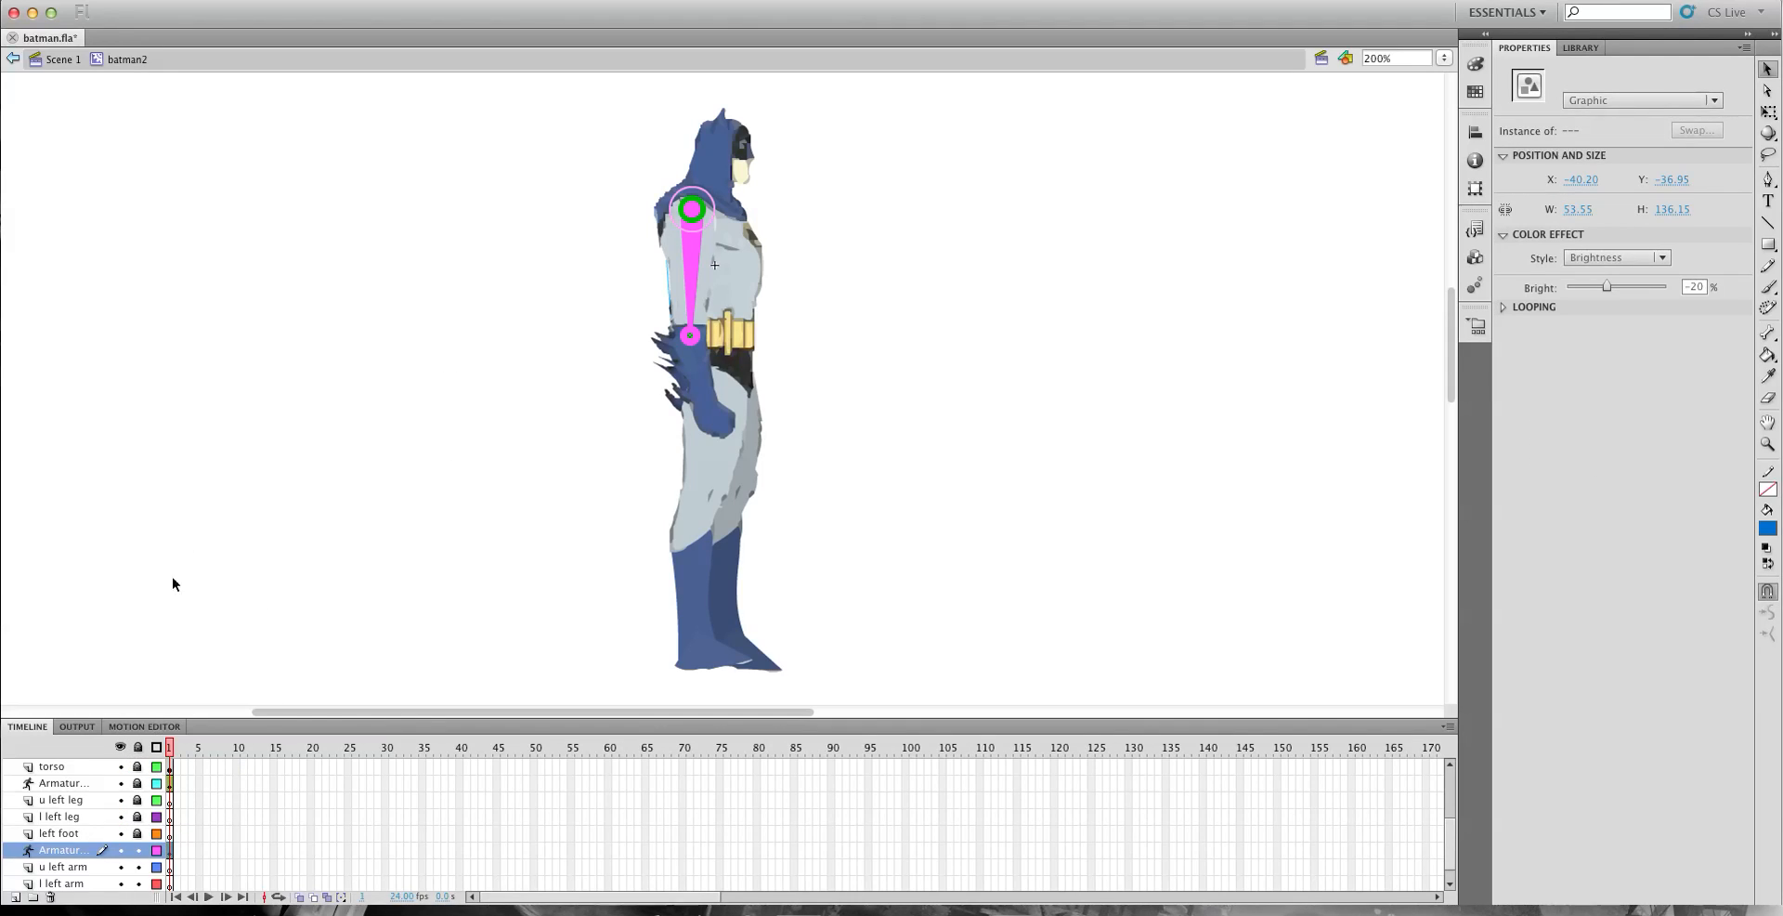
pyautogui.click(138, 747)
pyautogui.click(138, 746)
# Select all body parts and examine the armature layers to identify which limb each one controls.
pyautogui.press('super+a')
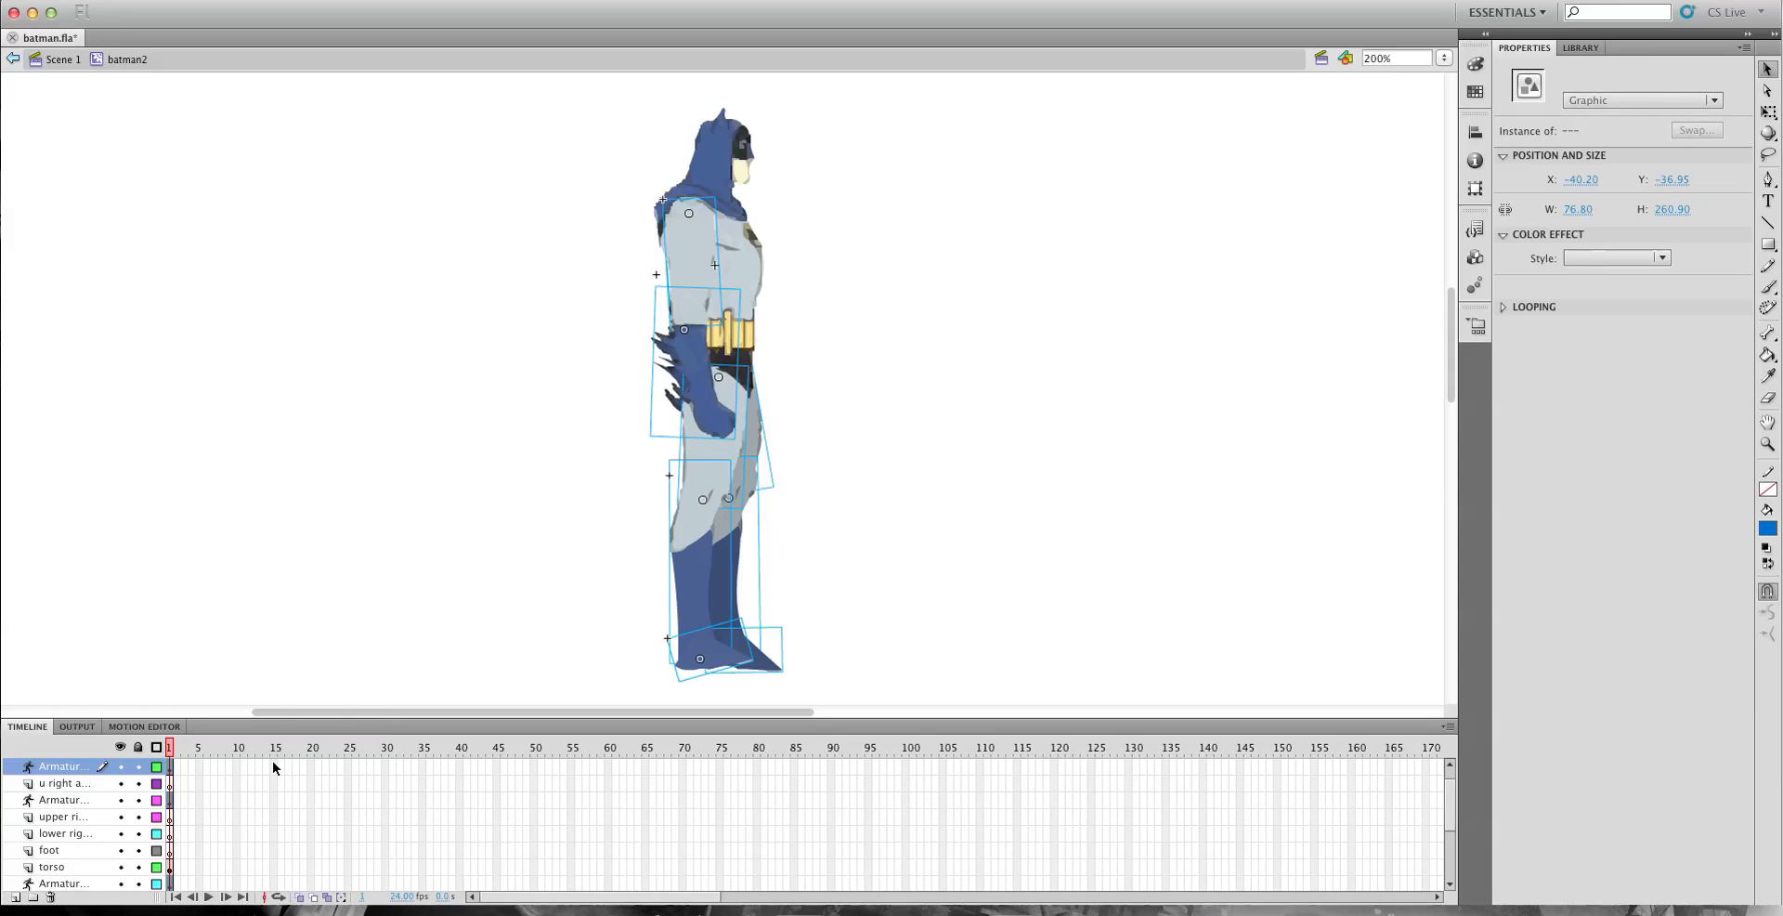
pyautogui.scroll(-1, 388, 581)
pyautogui.scroll(1, 389, 582)
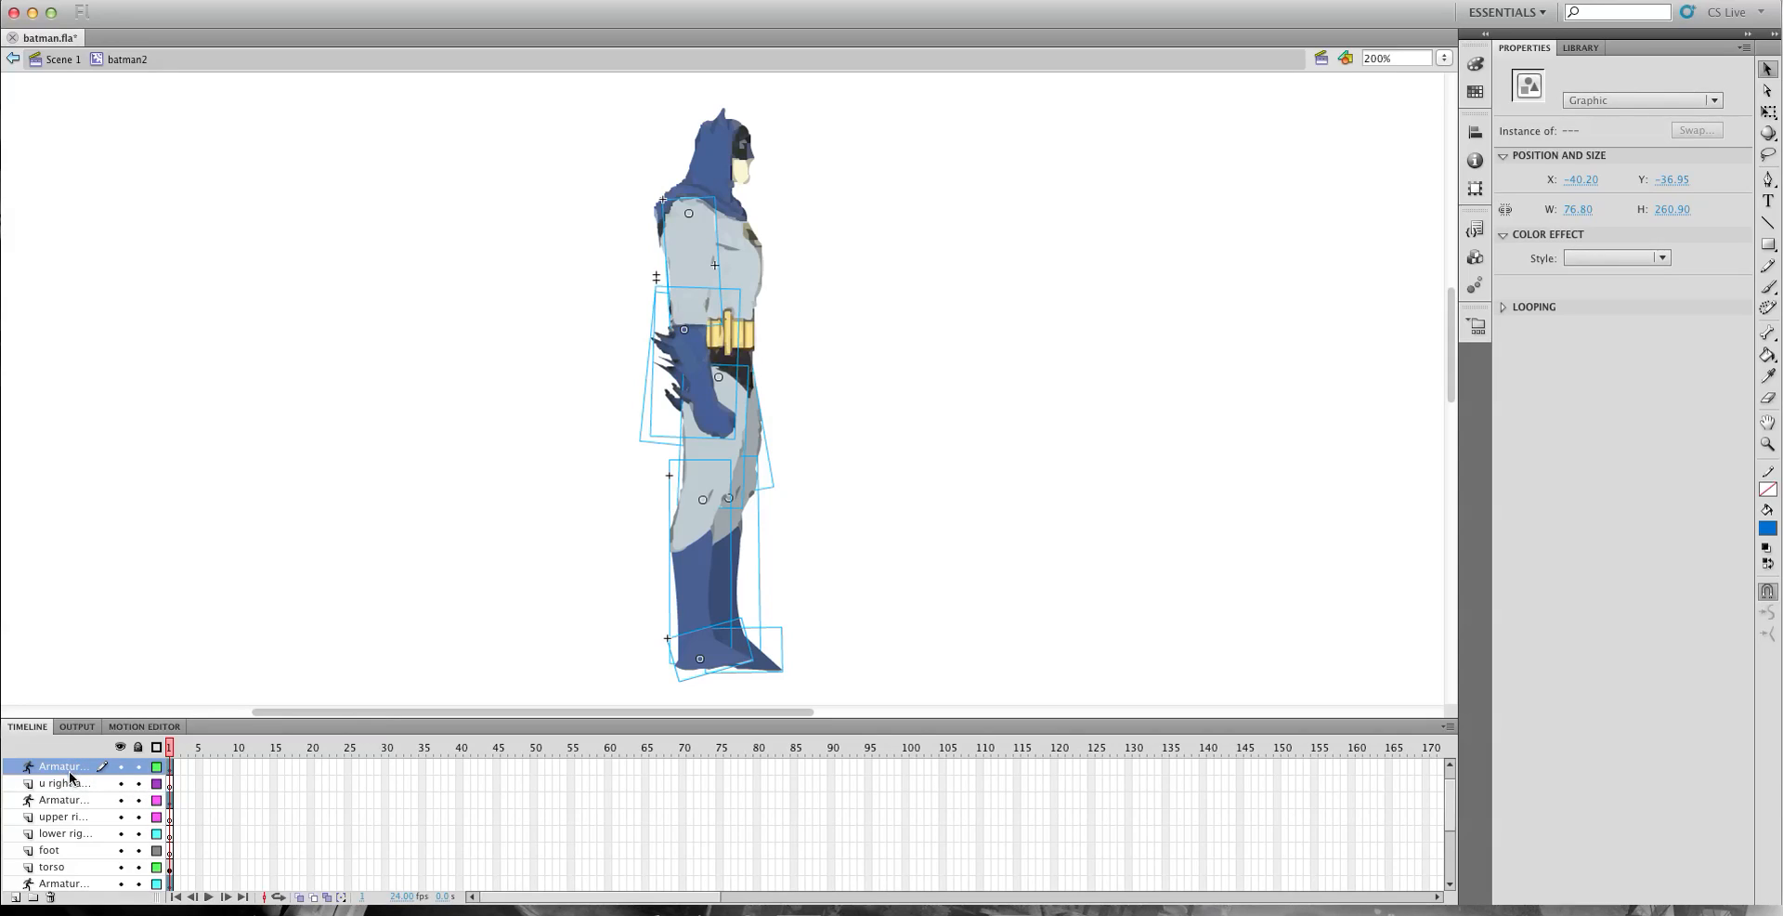
pyautogui.click(71, 801)
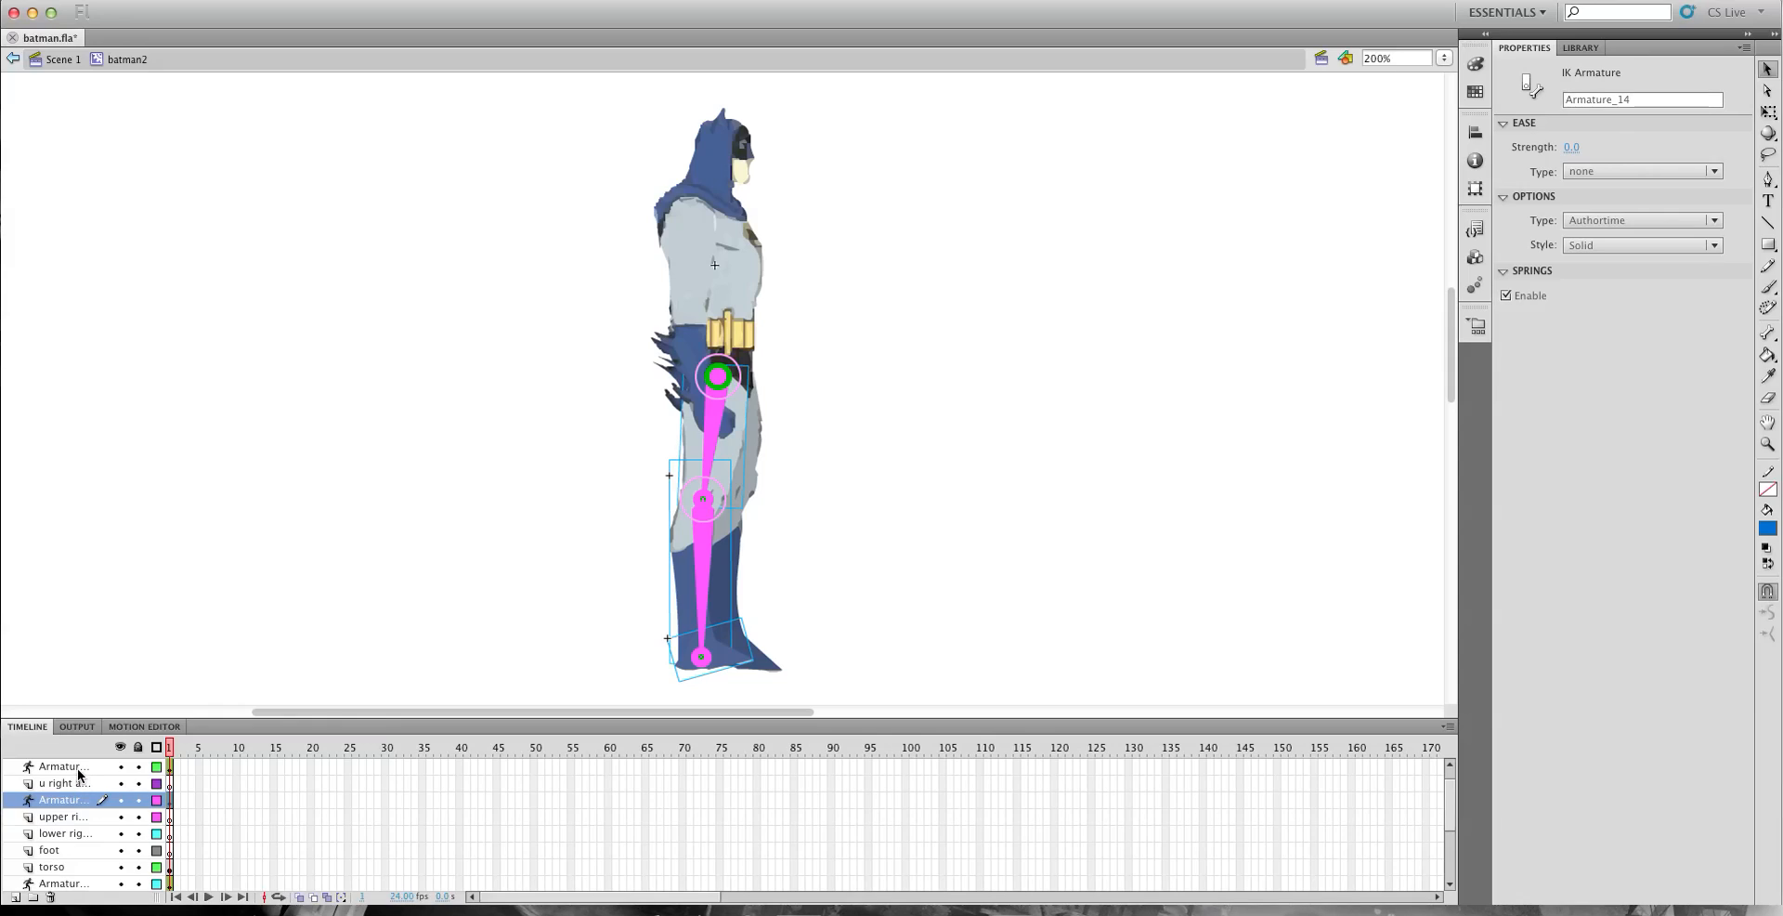
pyautogui.click(92, 769)
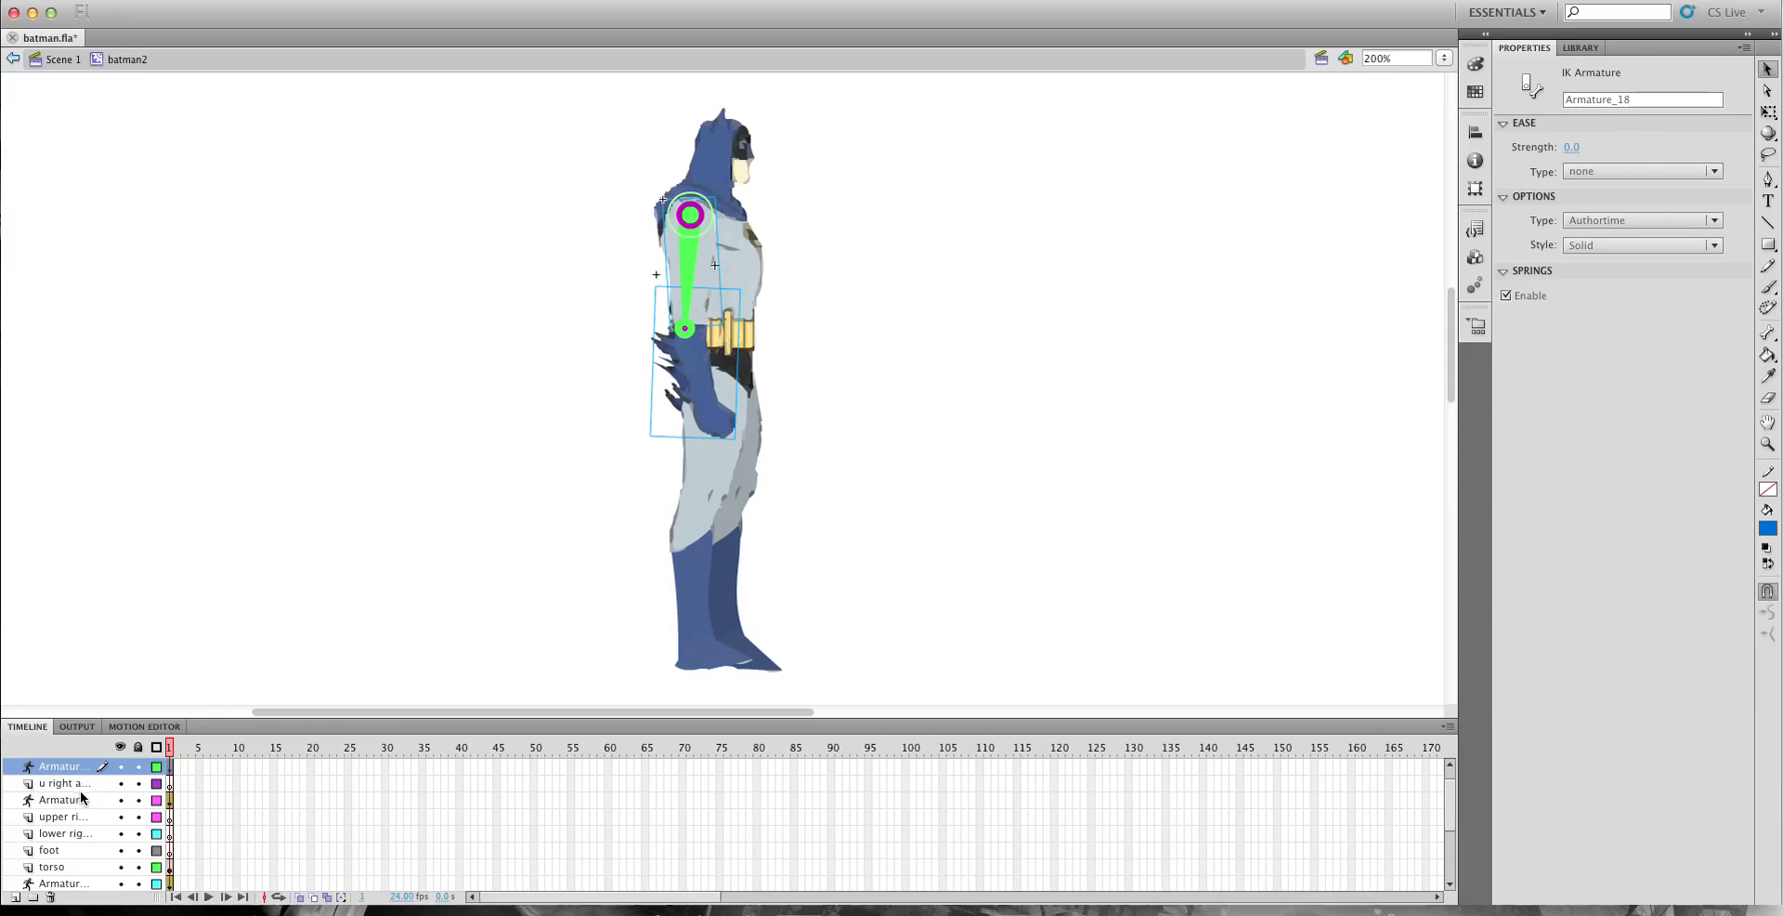
pyautogui.click(169, 786)
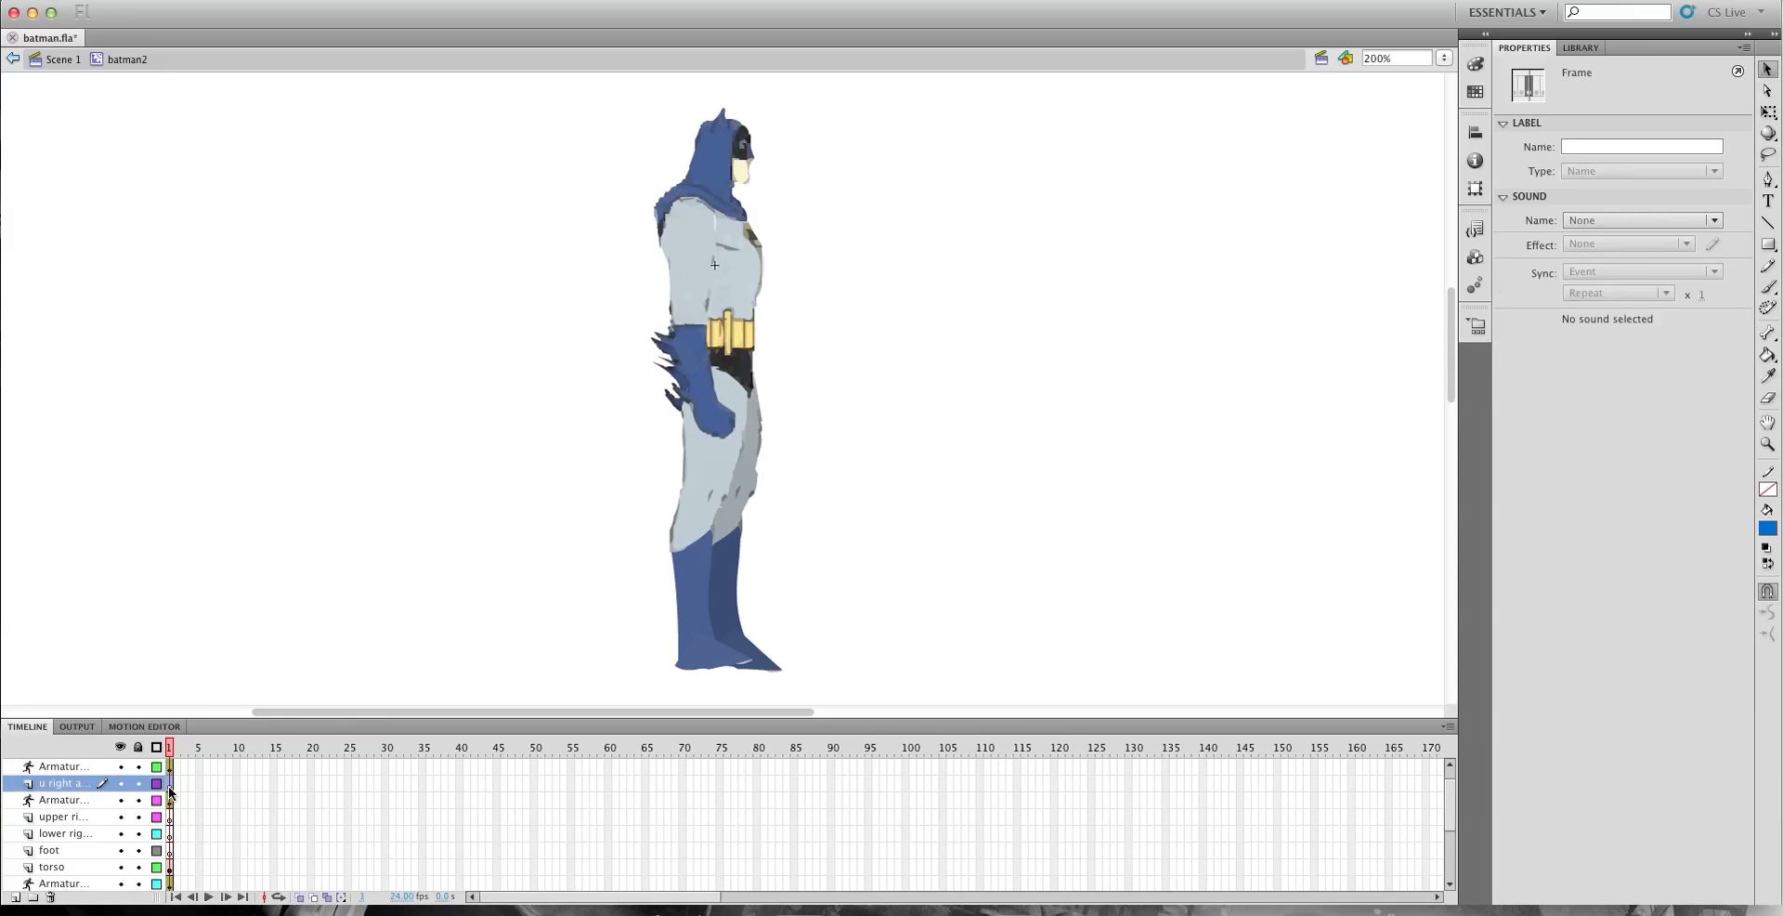
pyautogui.click(73, 770)
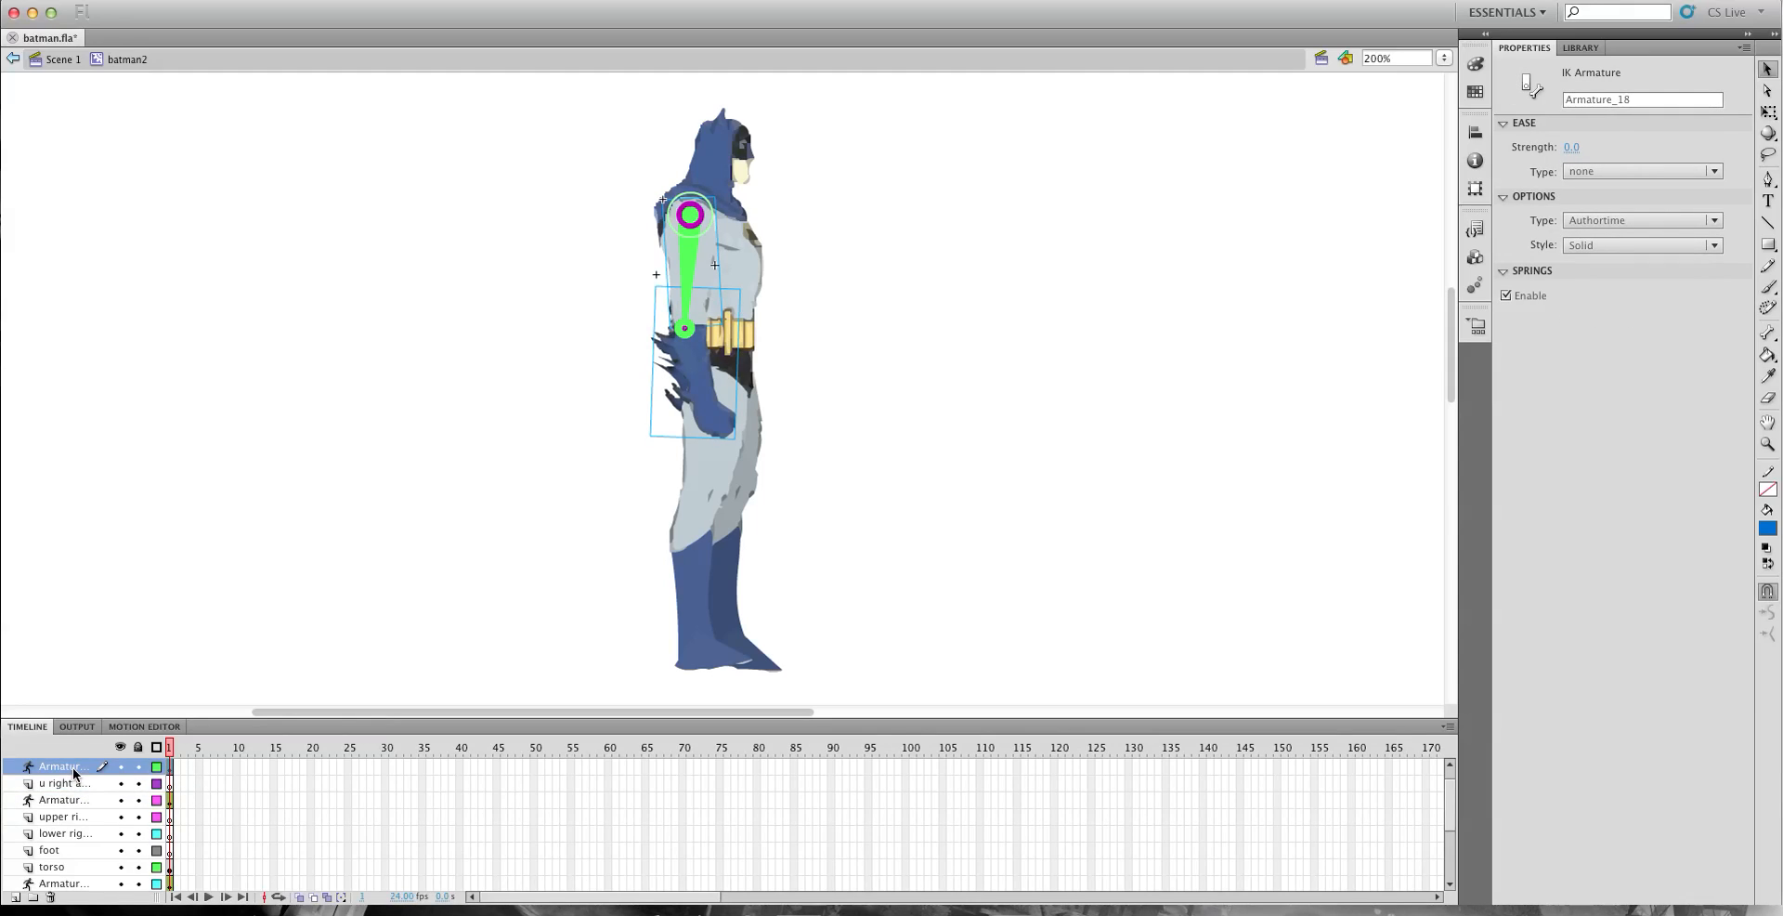
# Rename the right arm's armature layer as "right arm" and the right leg's armature layer as "right leg".
pyautogui.doubleClick(68, 769)
pyautogui.write('right arm')
pyautogui.press('Return')
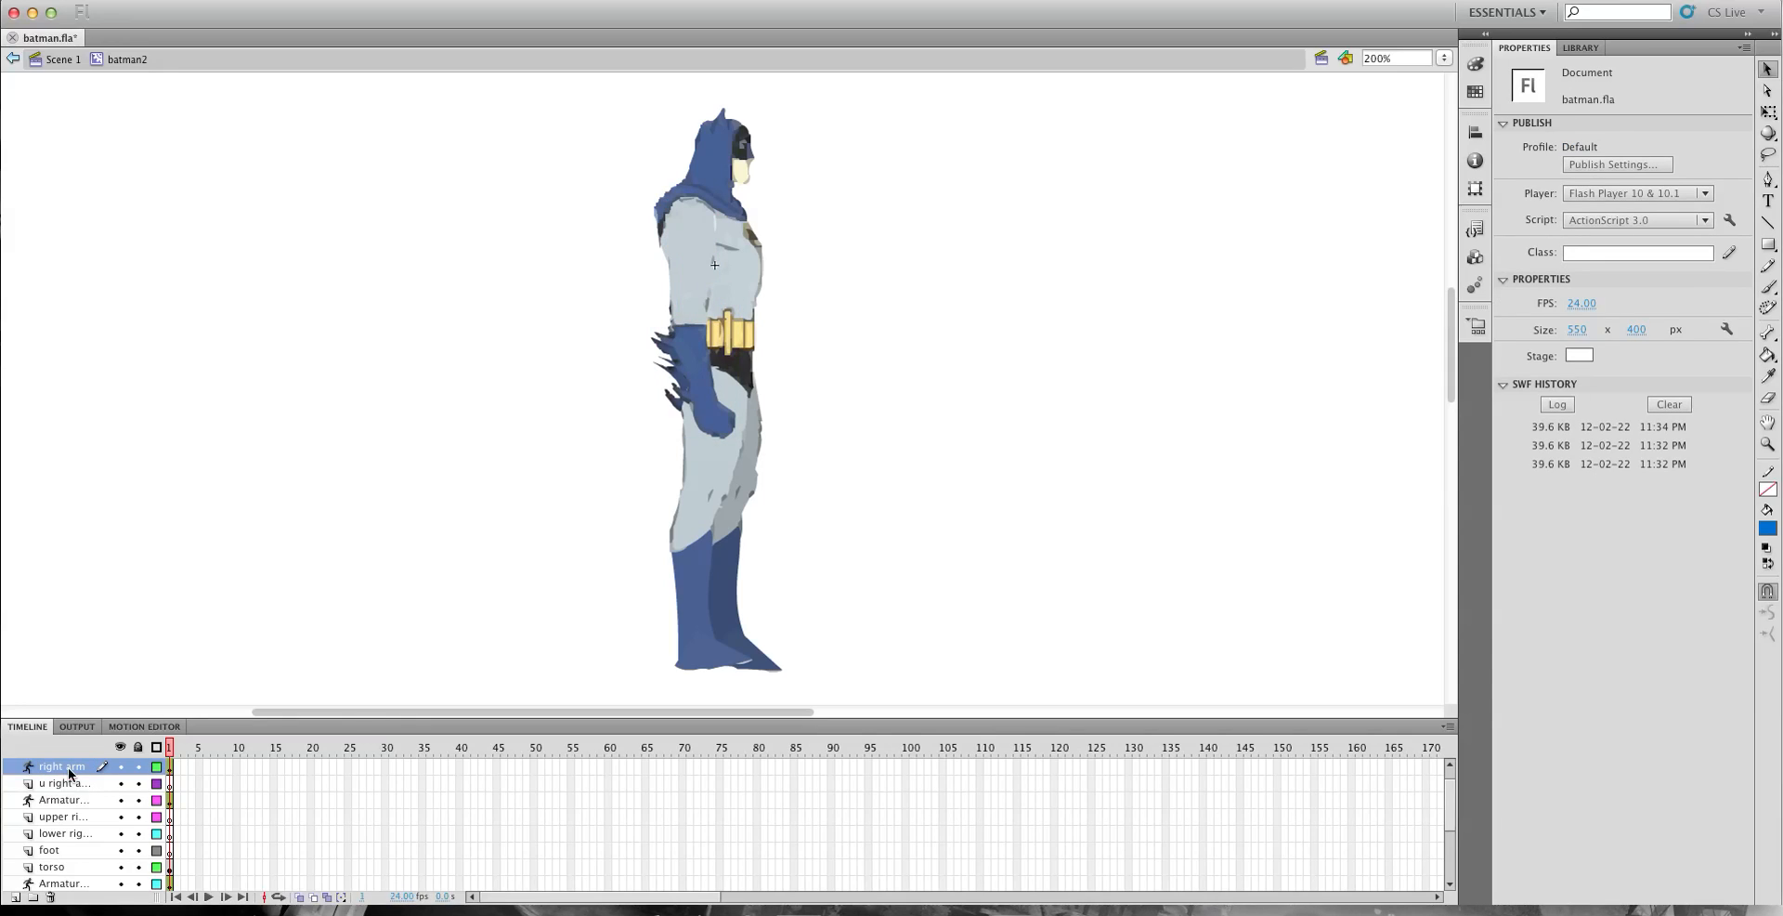
pyautogui.doubleClick(54, 799)
pyautogui.write('right leg')
pyautogui.press('Return')
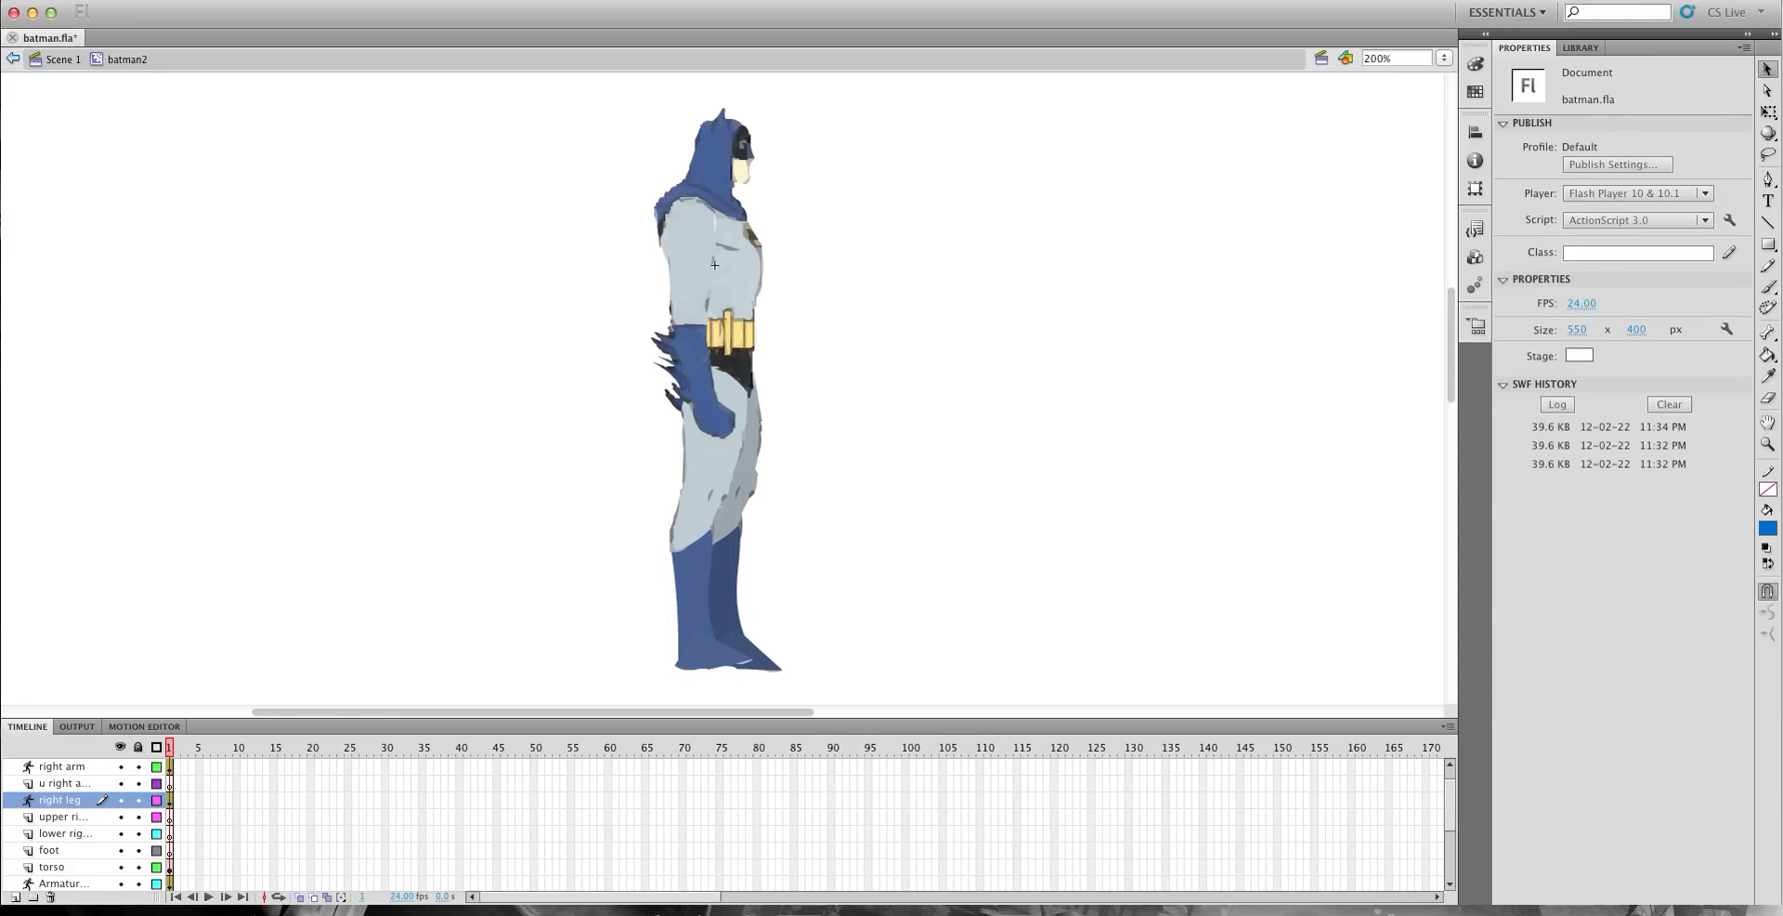
# Rename the left leg's armature layer as "left leg" and the left arm's armature layer as "left arm".
pyautogui.scroll(-2, 63, 821)
pyautogui.doubleClick(56, 781)
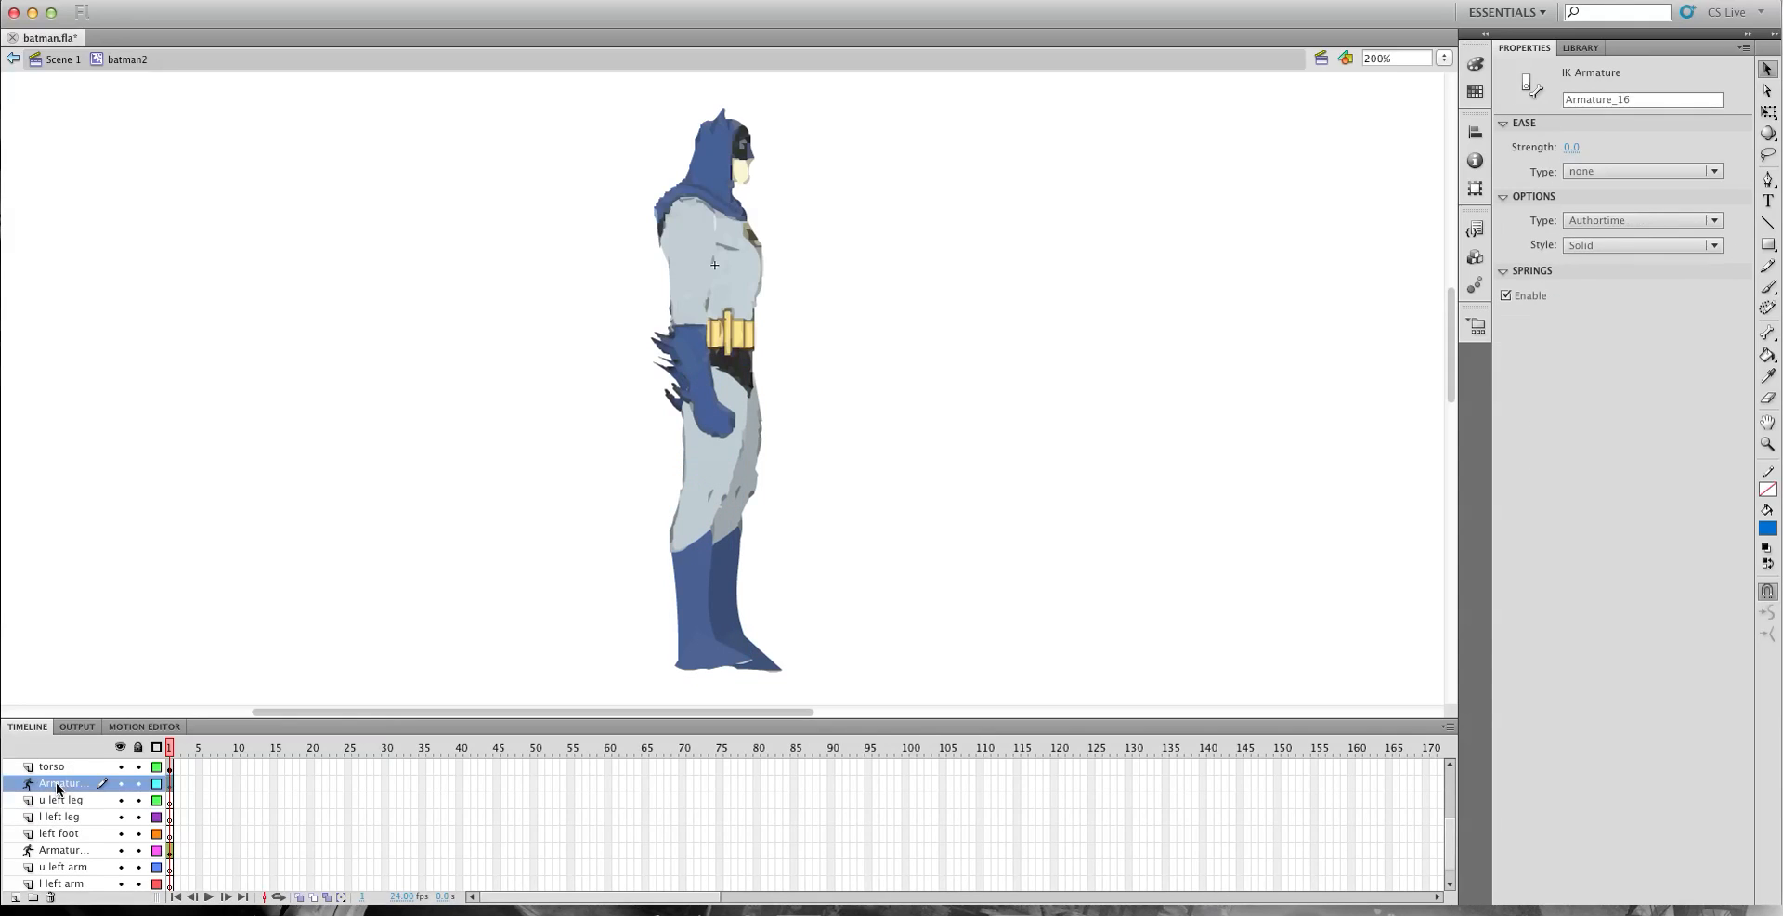
pyautogui.write('left leg')
pyautogui.press('Return')
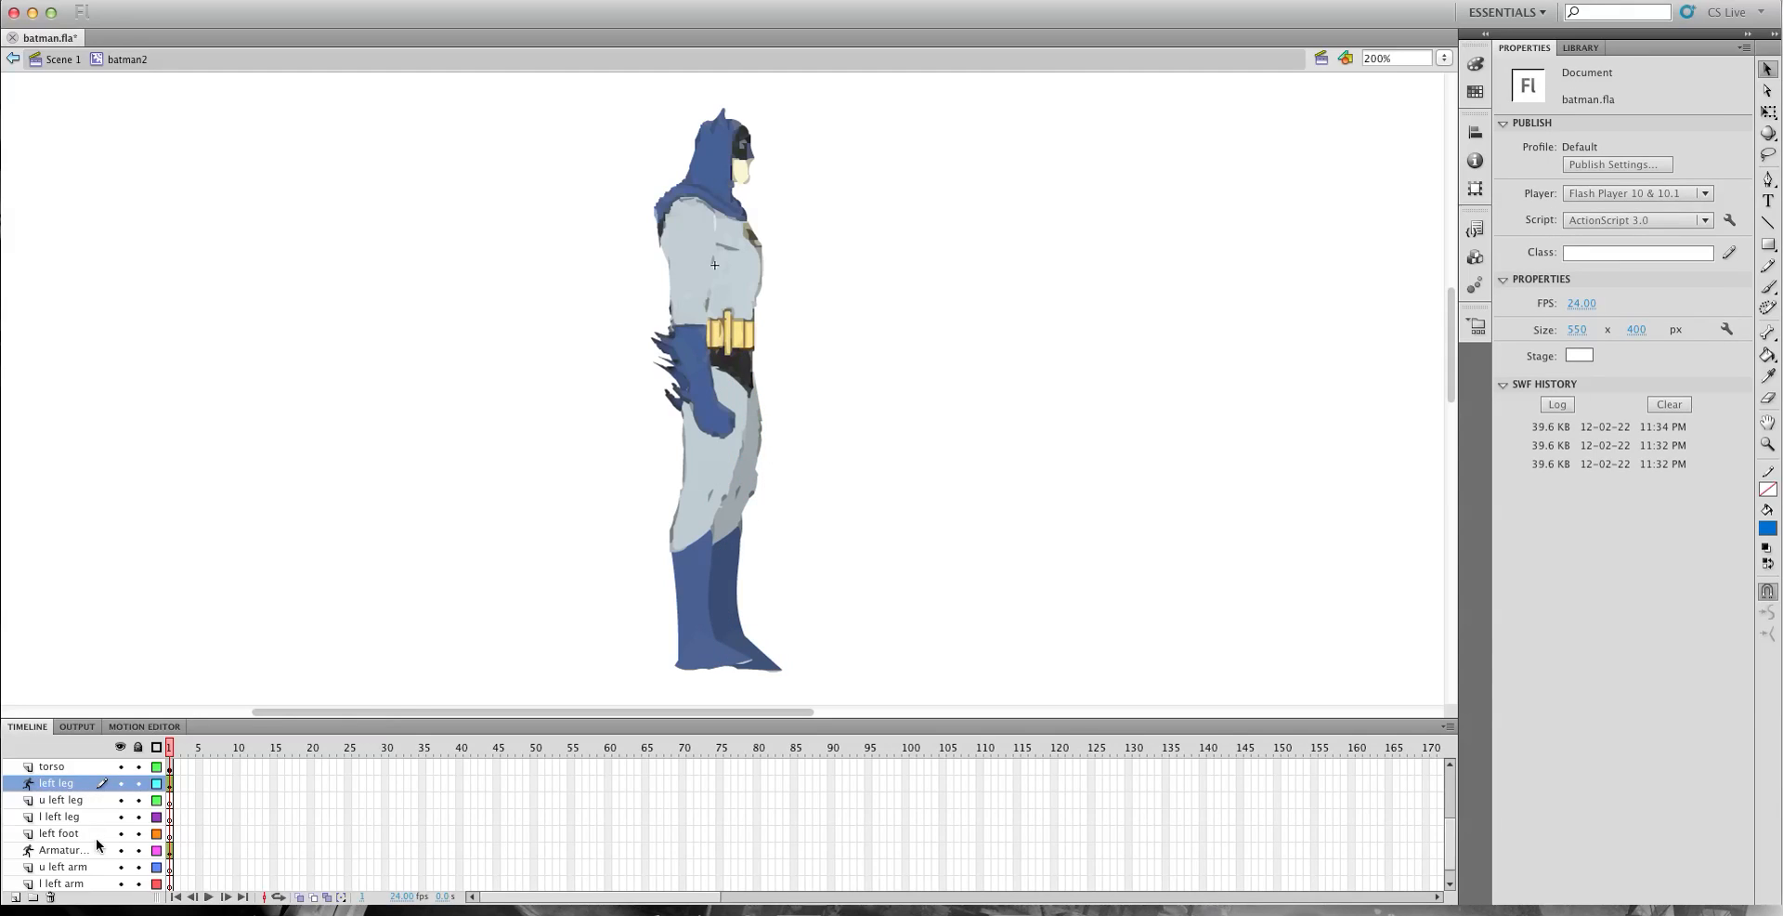
pyautogui.doubleClick(59, 851)
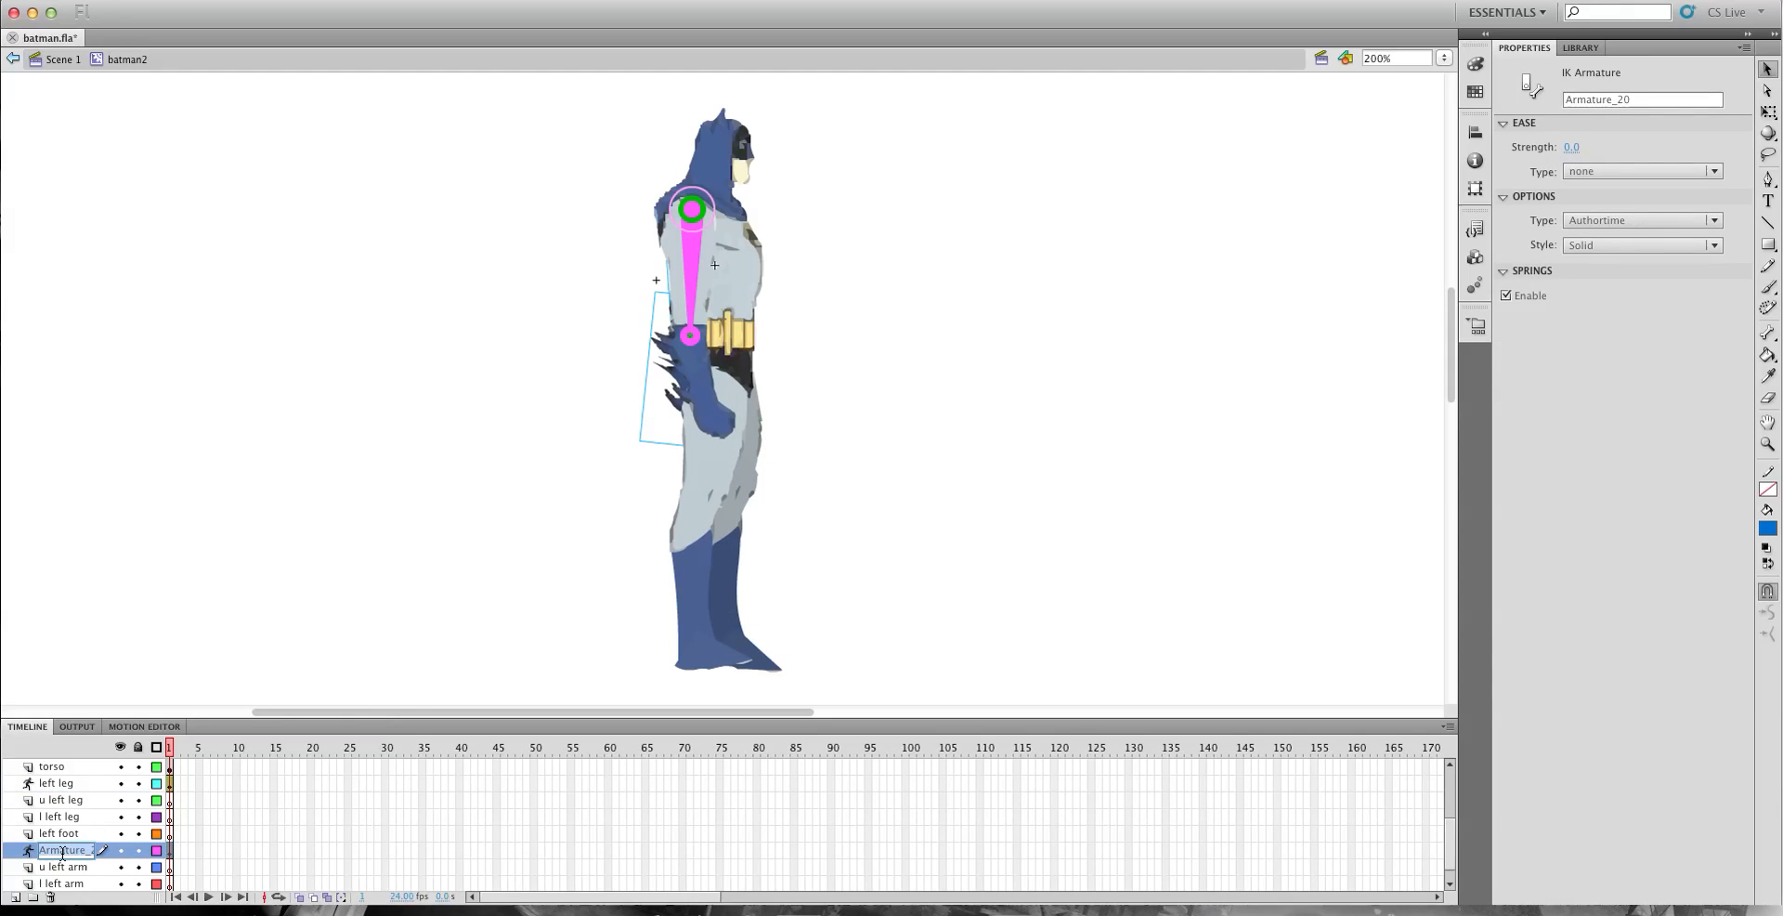
pyautogui.write('left arm')
pyautogui.press('Return')
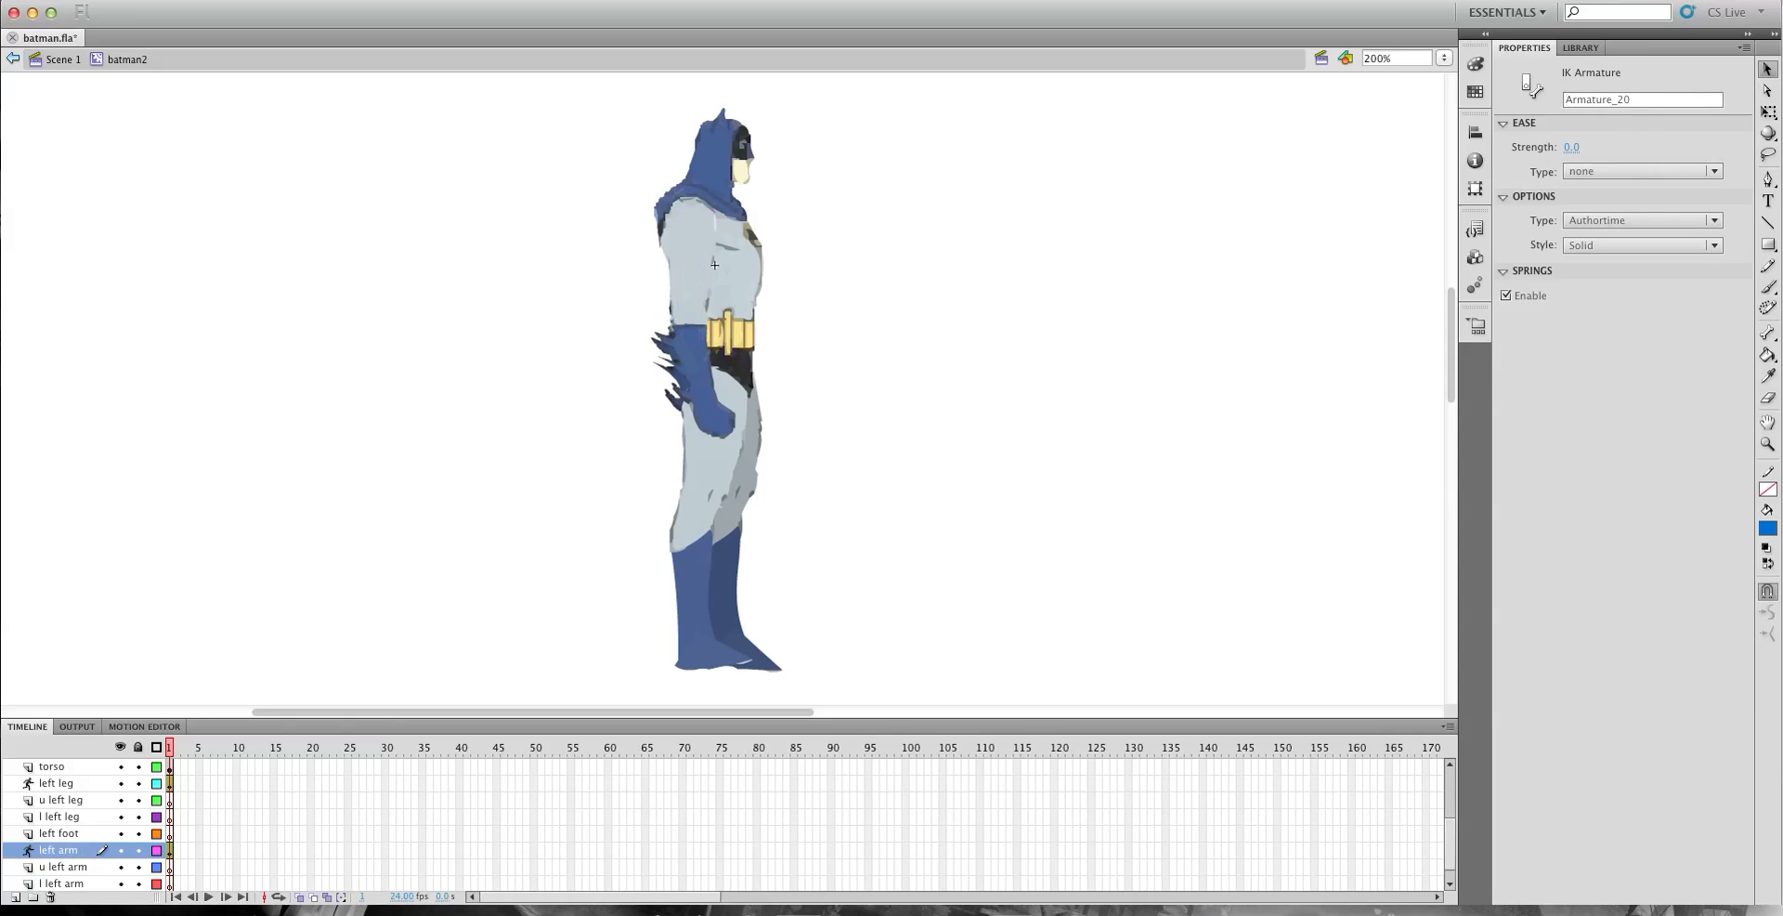
# Delete the leftover lower and upper right arm part layers.
pyautogui.scroll(-3, 65, 849)
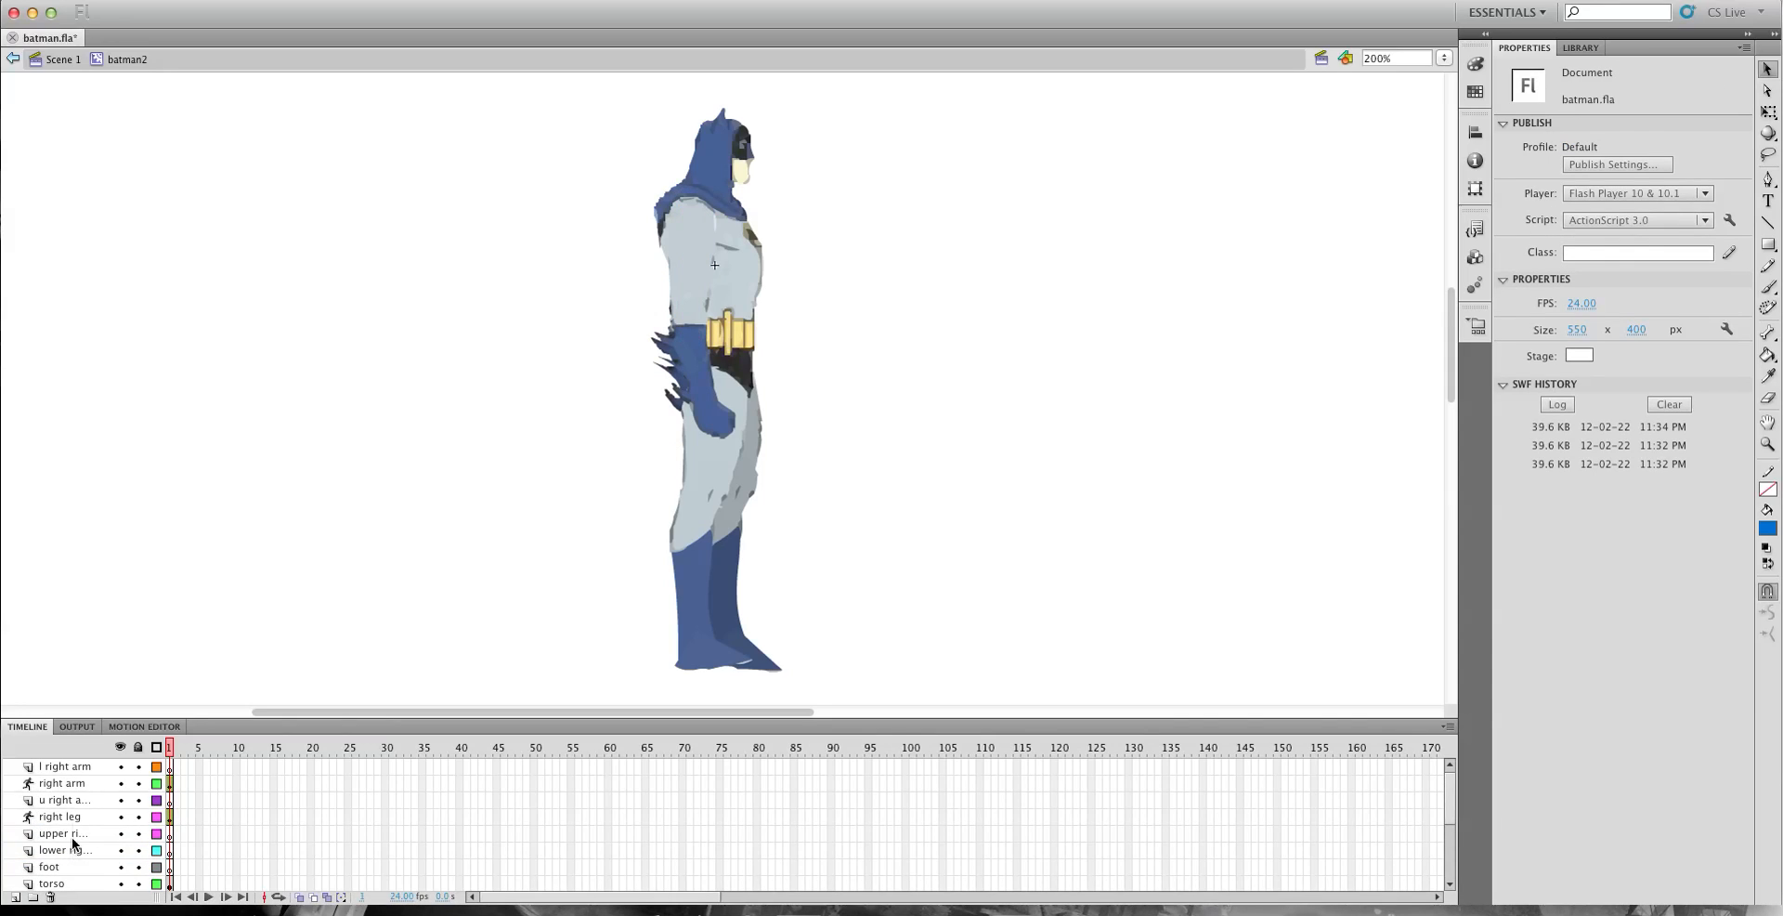
pyautogui.click(80, 770)
pyautogui.click(50, 896)
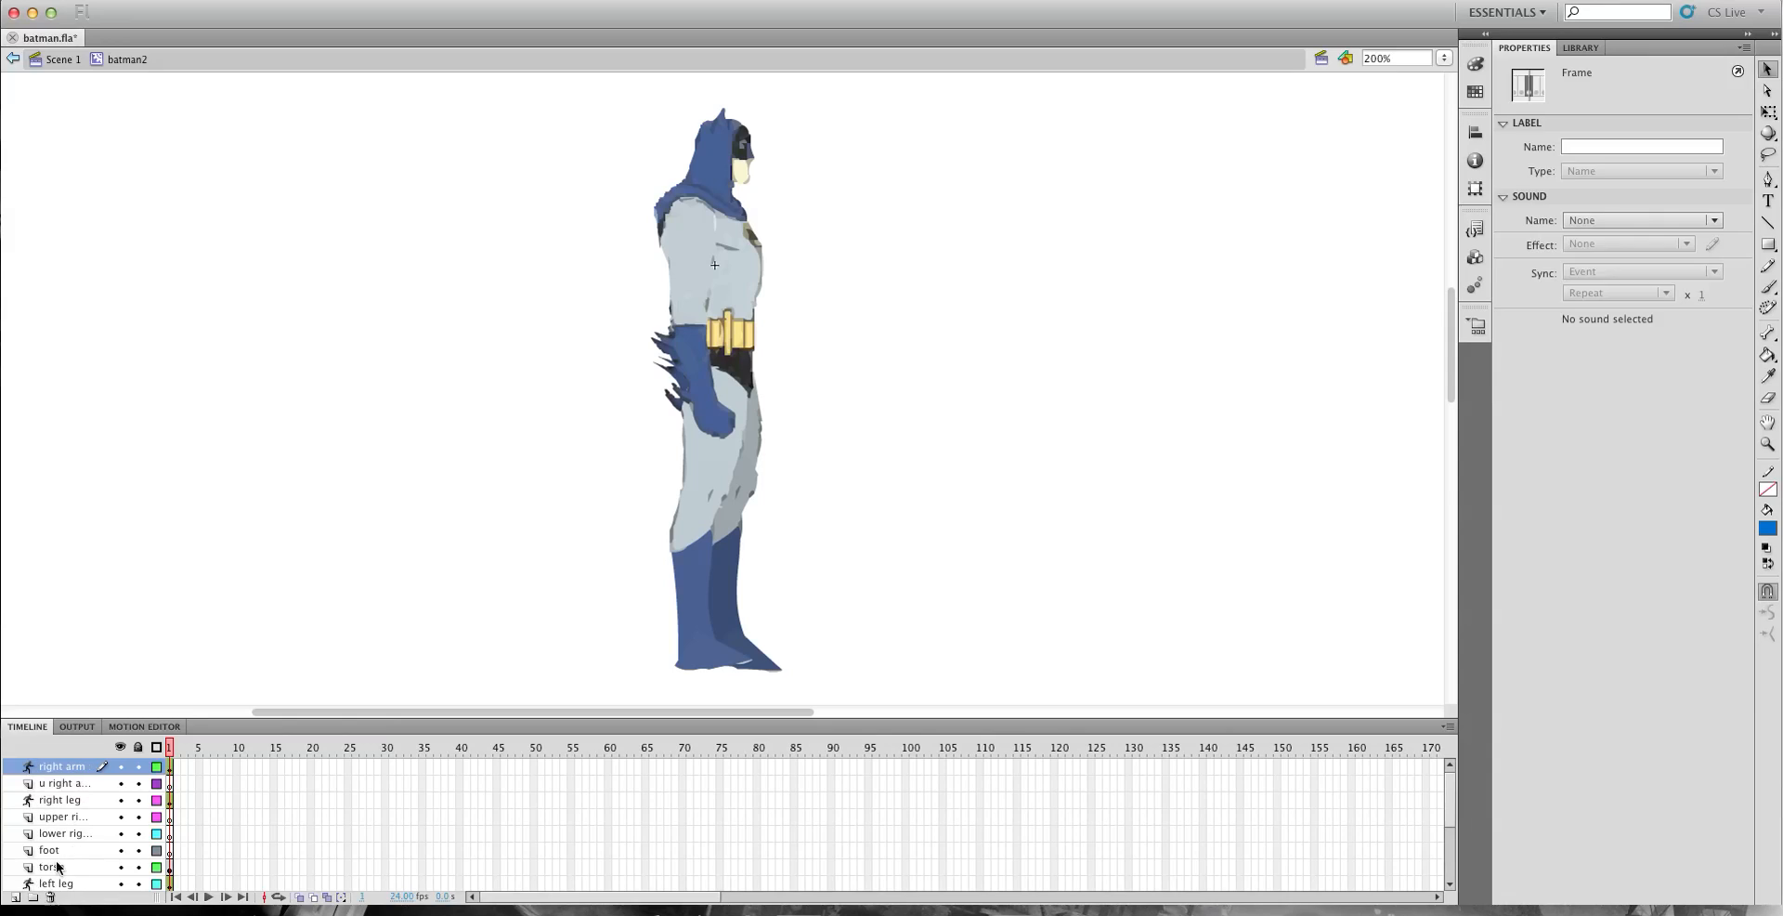
pyautogui.click(64, 784)
pyautogui.click(50, 896)
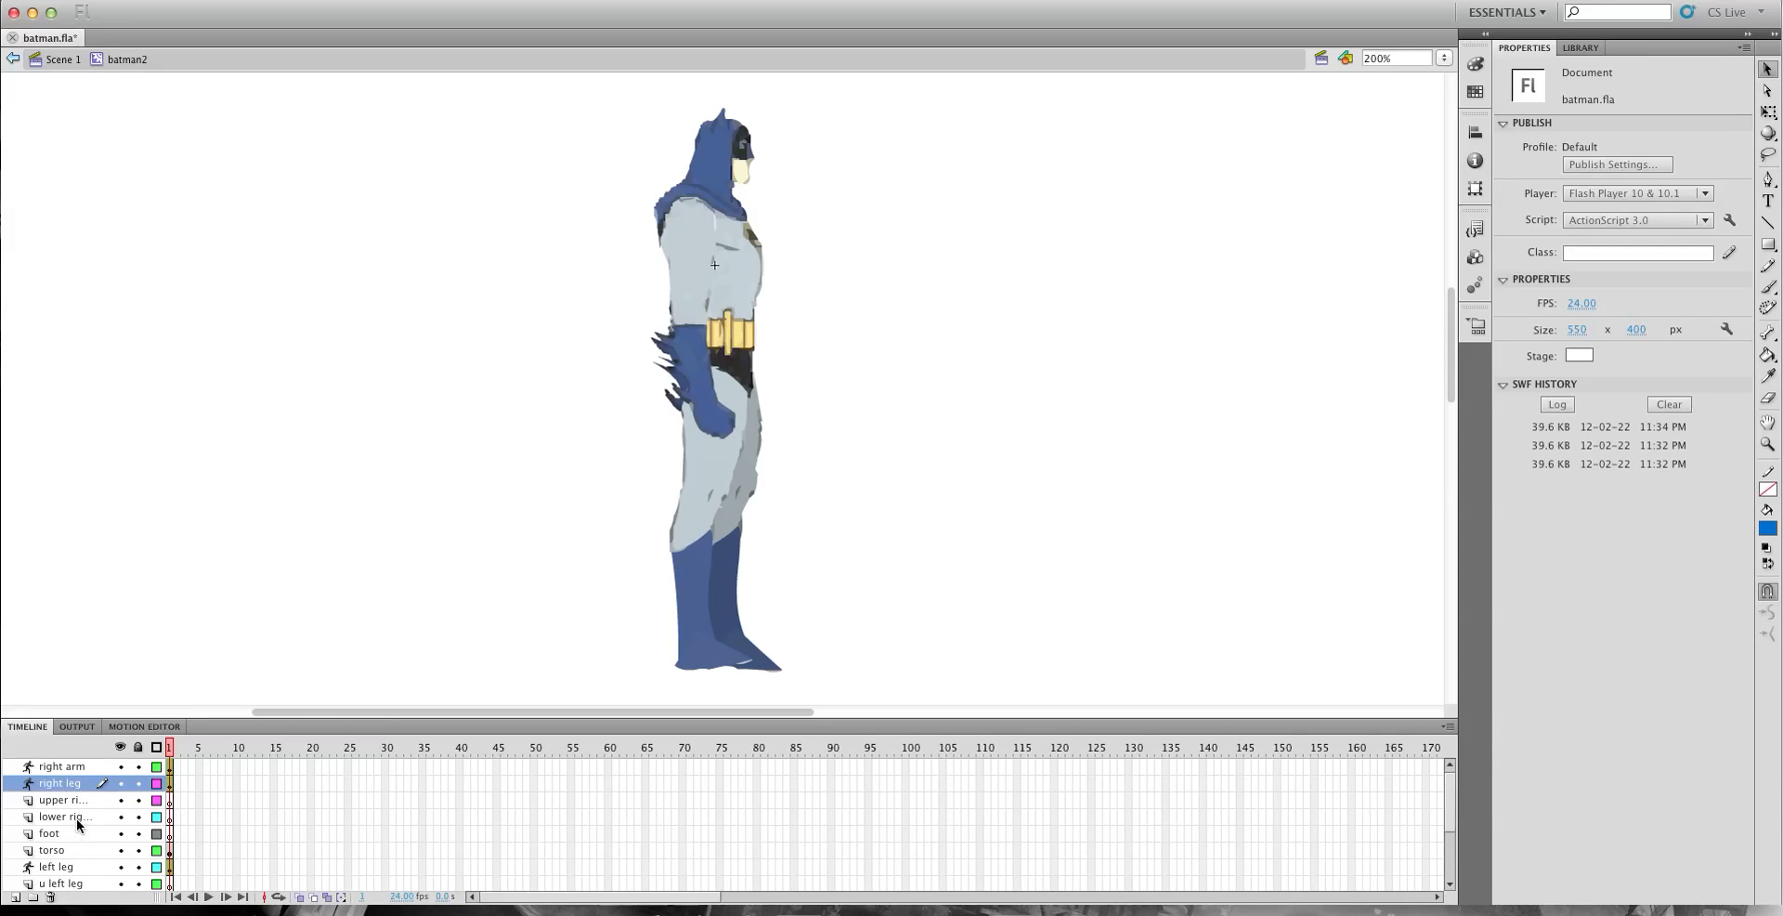
# Try to delete the right leg part layers together with the torso layer, plus the left leg part layers.
pyautogui.click(63, 800)
pyautogui.keyDown('shift'); pyautogui.click(62, 851); pyautogui.keyUp('shift')
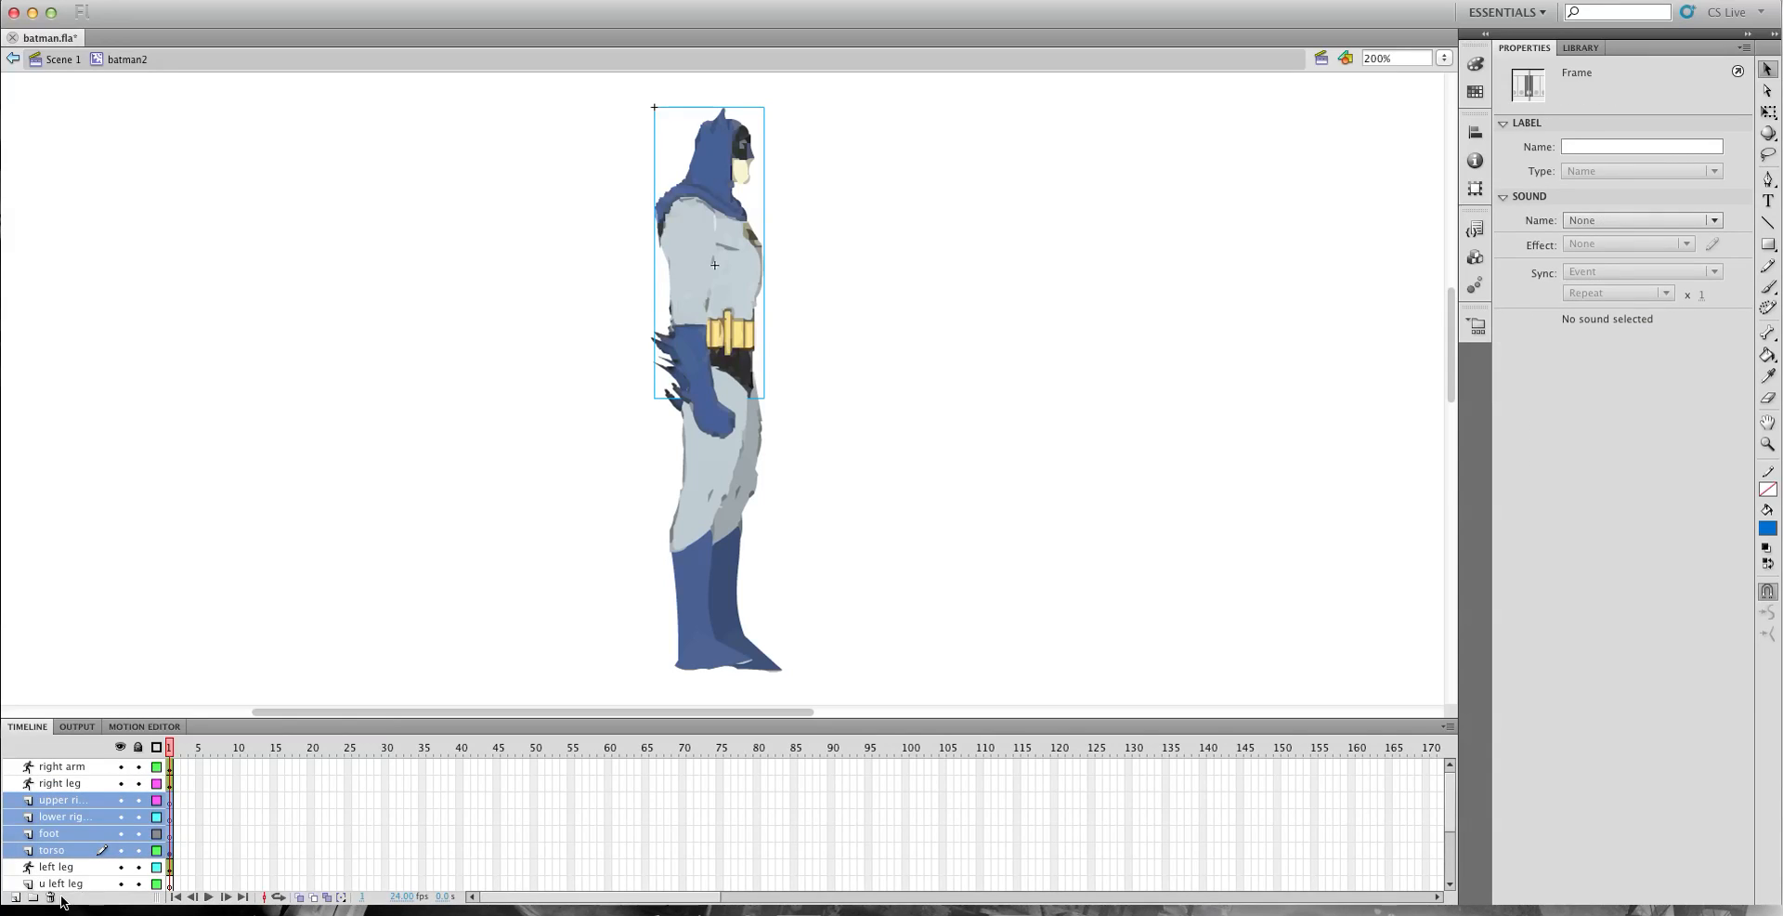
pyautogui.click(50, 897)
pyautogui.click(64, 817)
pyautogui.keyDown('shift'); pyautogui.click(54, 849); pyautogui.keyUp('shift')
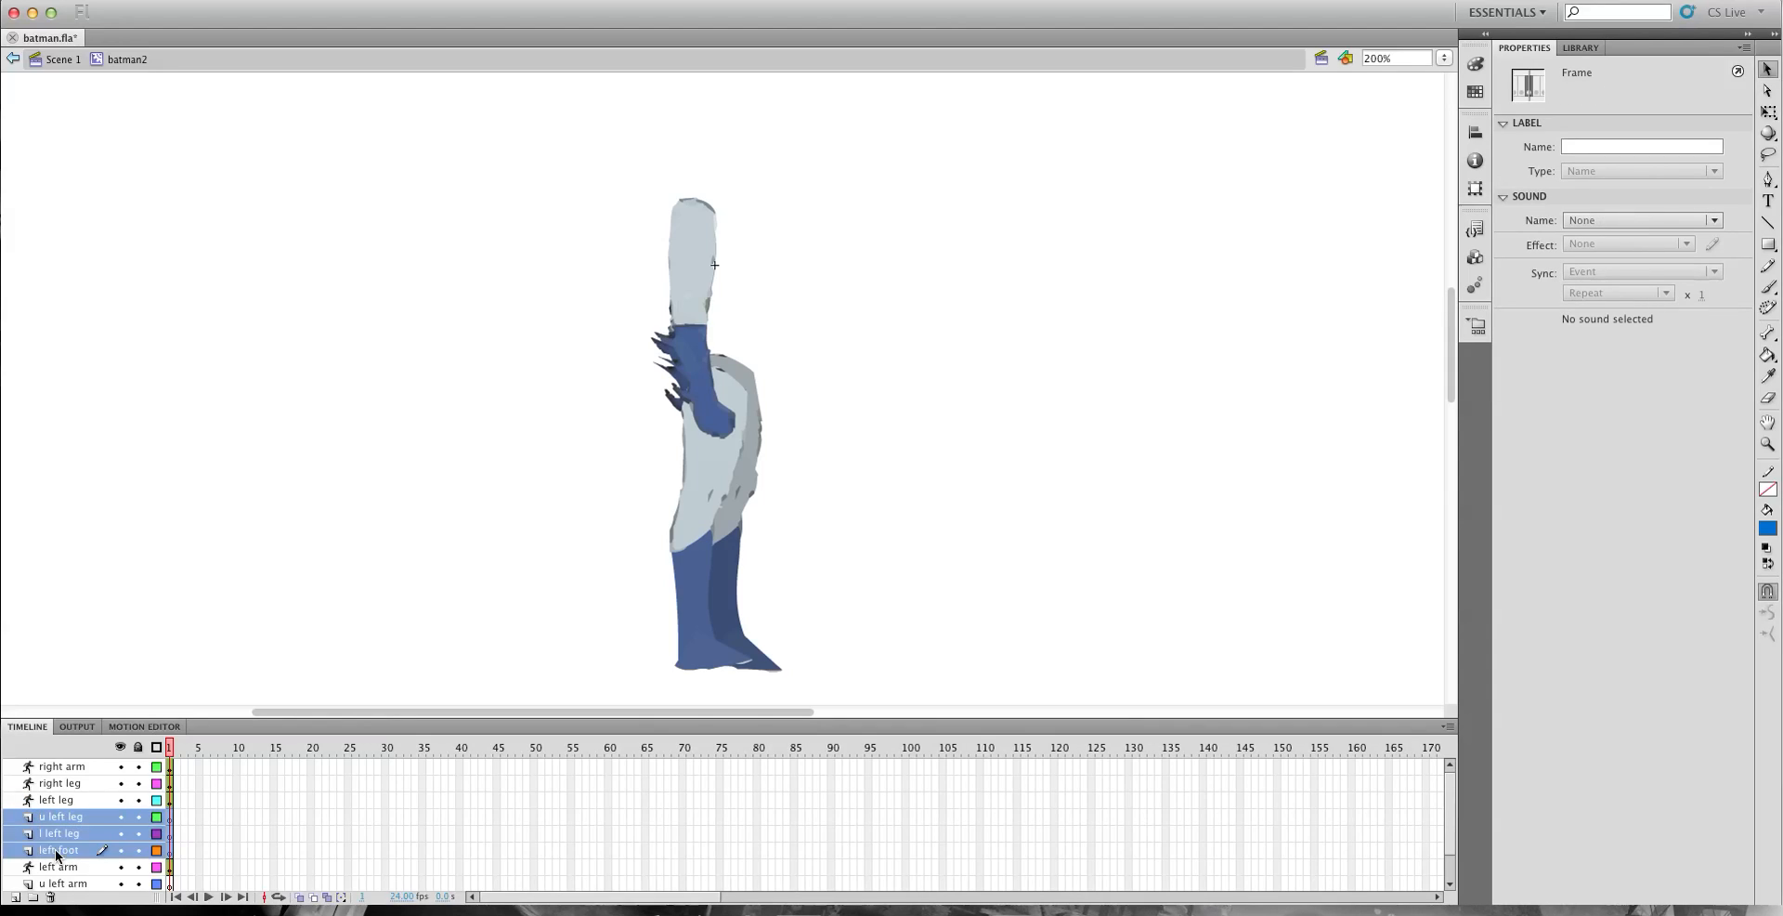
pyautogui.click(50, 896)
pyautogui.click(53, 835)
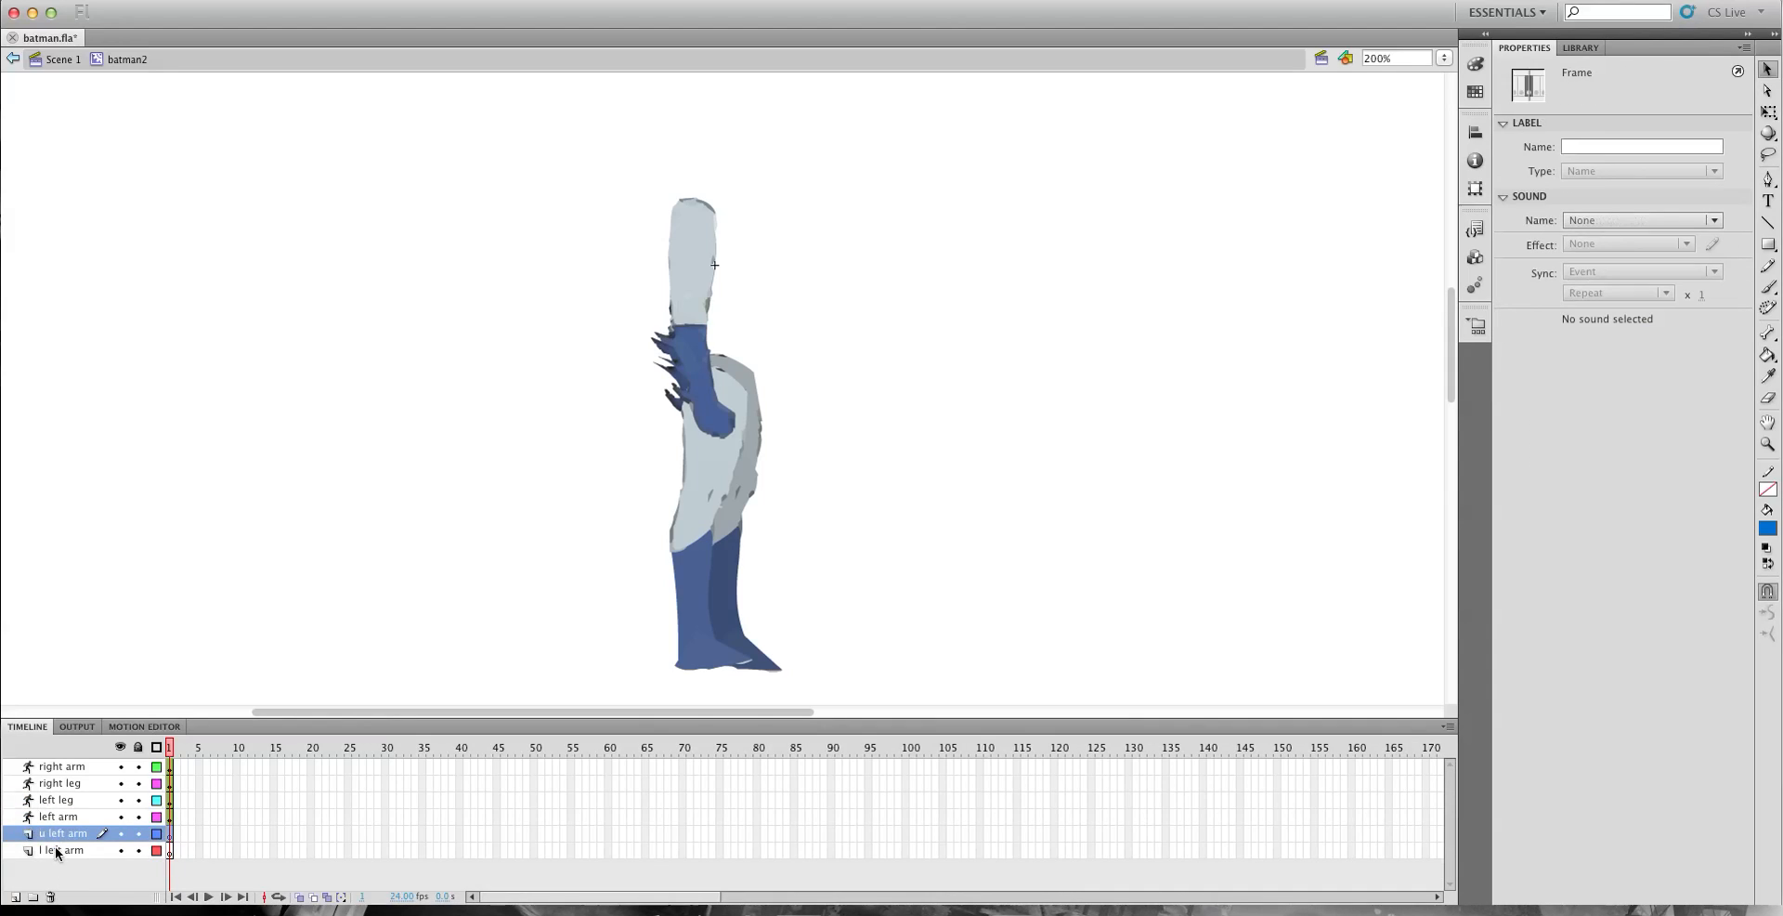
pyautogui.keyDown('shift'); pyautogui.click(53, 847); pyautogui.keyUp('shift')
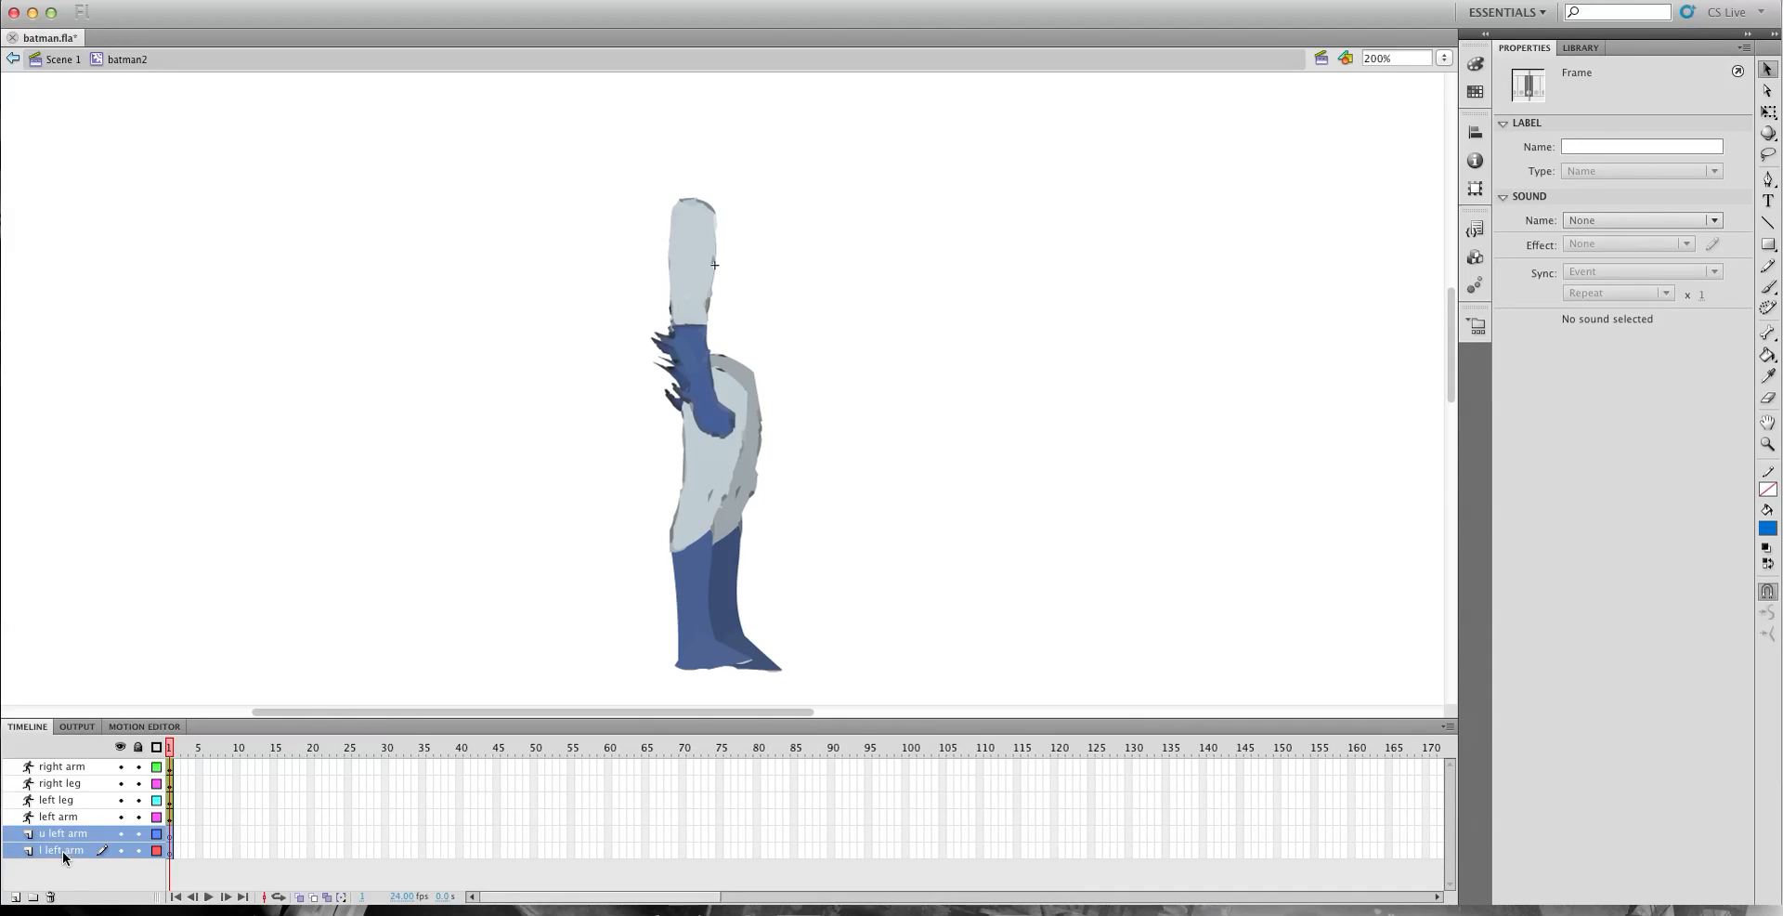
# Undo the last layer deletions to restore the torso and leg part layers.
pyautogui.press('super+z')
pyautogui.press('super+z')
pyautogui.press('super+z')
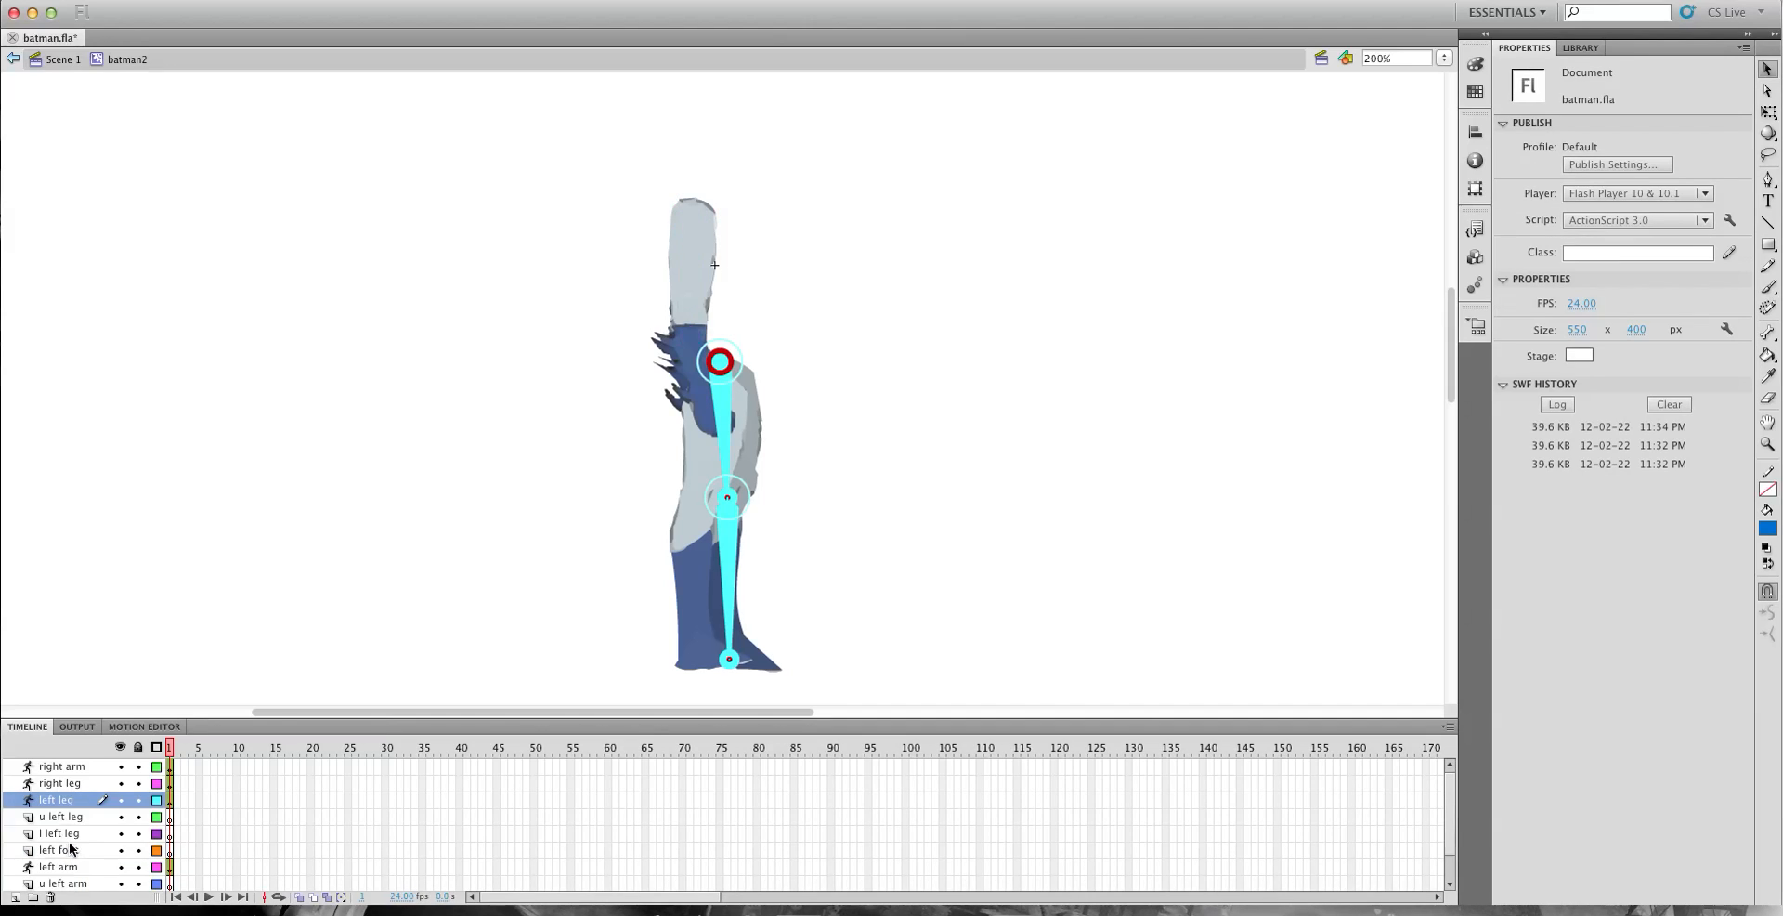
pyautogui.press('super+z')
pyautogui.press('super+z')
pyautogui.press('super+z')
# Delete the leftover part layers of the right leg, left leg and left arm, keeping the torso and armature layers.
pyautogui.click(63, 807)
pyautogui.keyDown('shift'); pyautogui.click(59, 830); pyautogui.keyUp('shift')
pyautogui.click(51, 897)
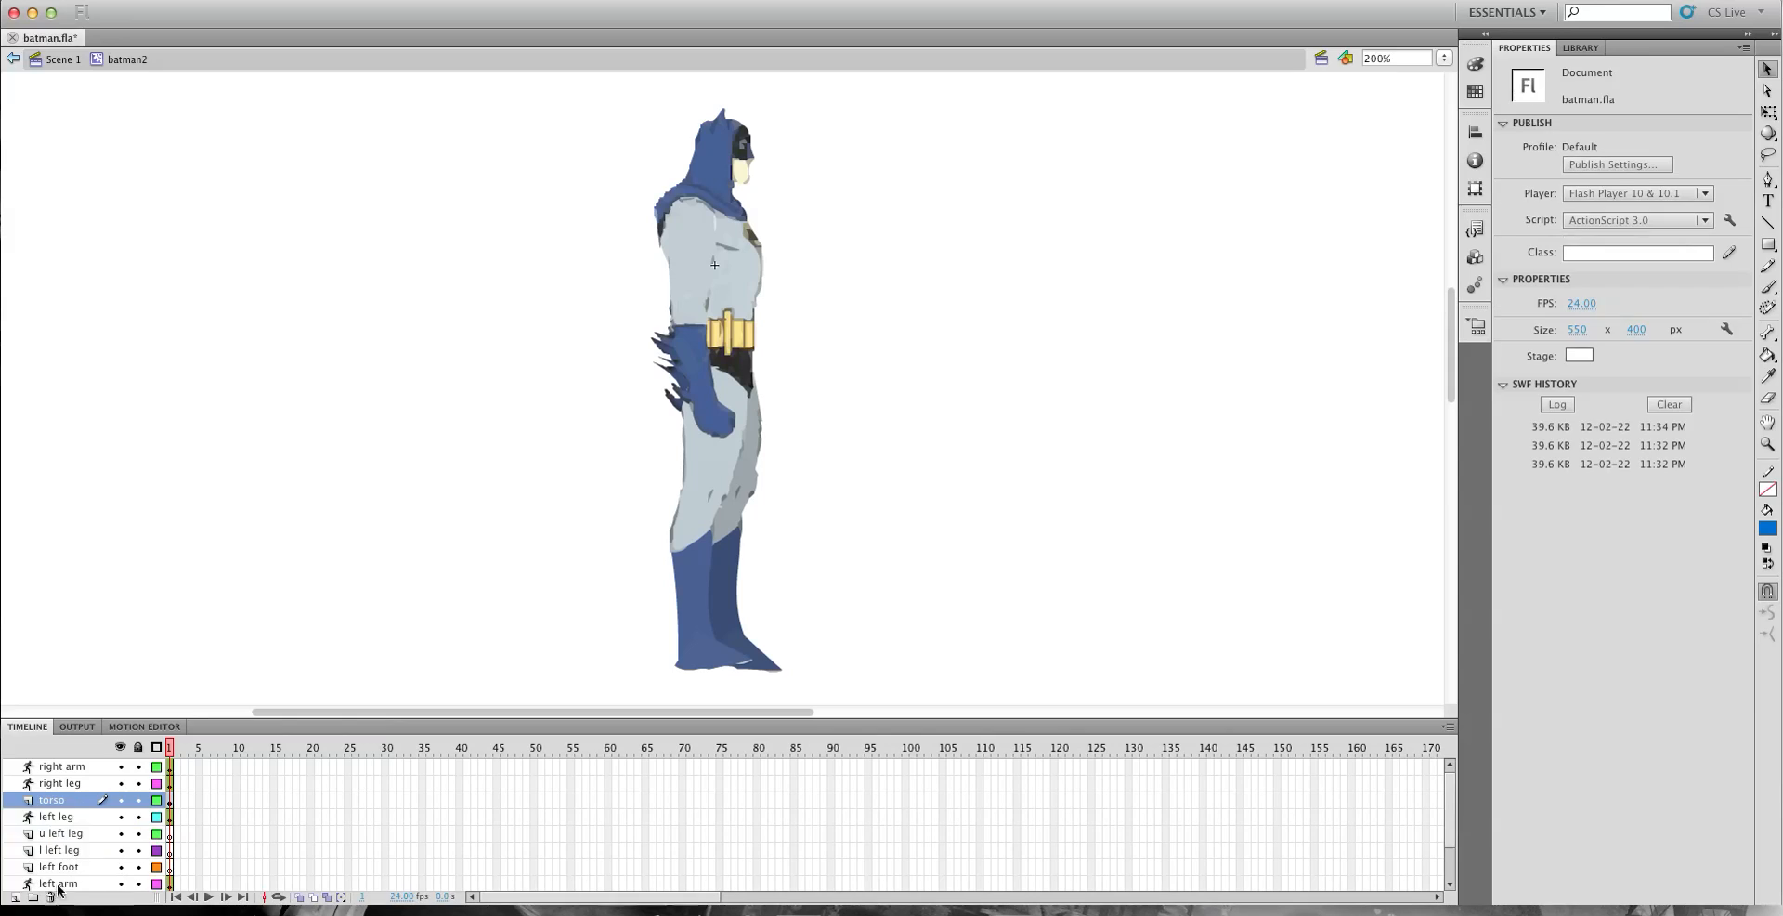
pyautogui.click(65, 833)
pyautogui.keyDown('shift'); pyautogui.click(59, 868); pyautogui.keyUp('shift')
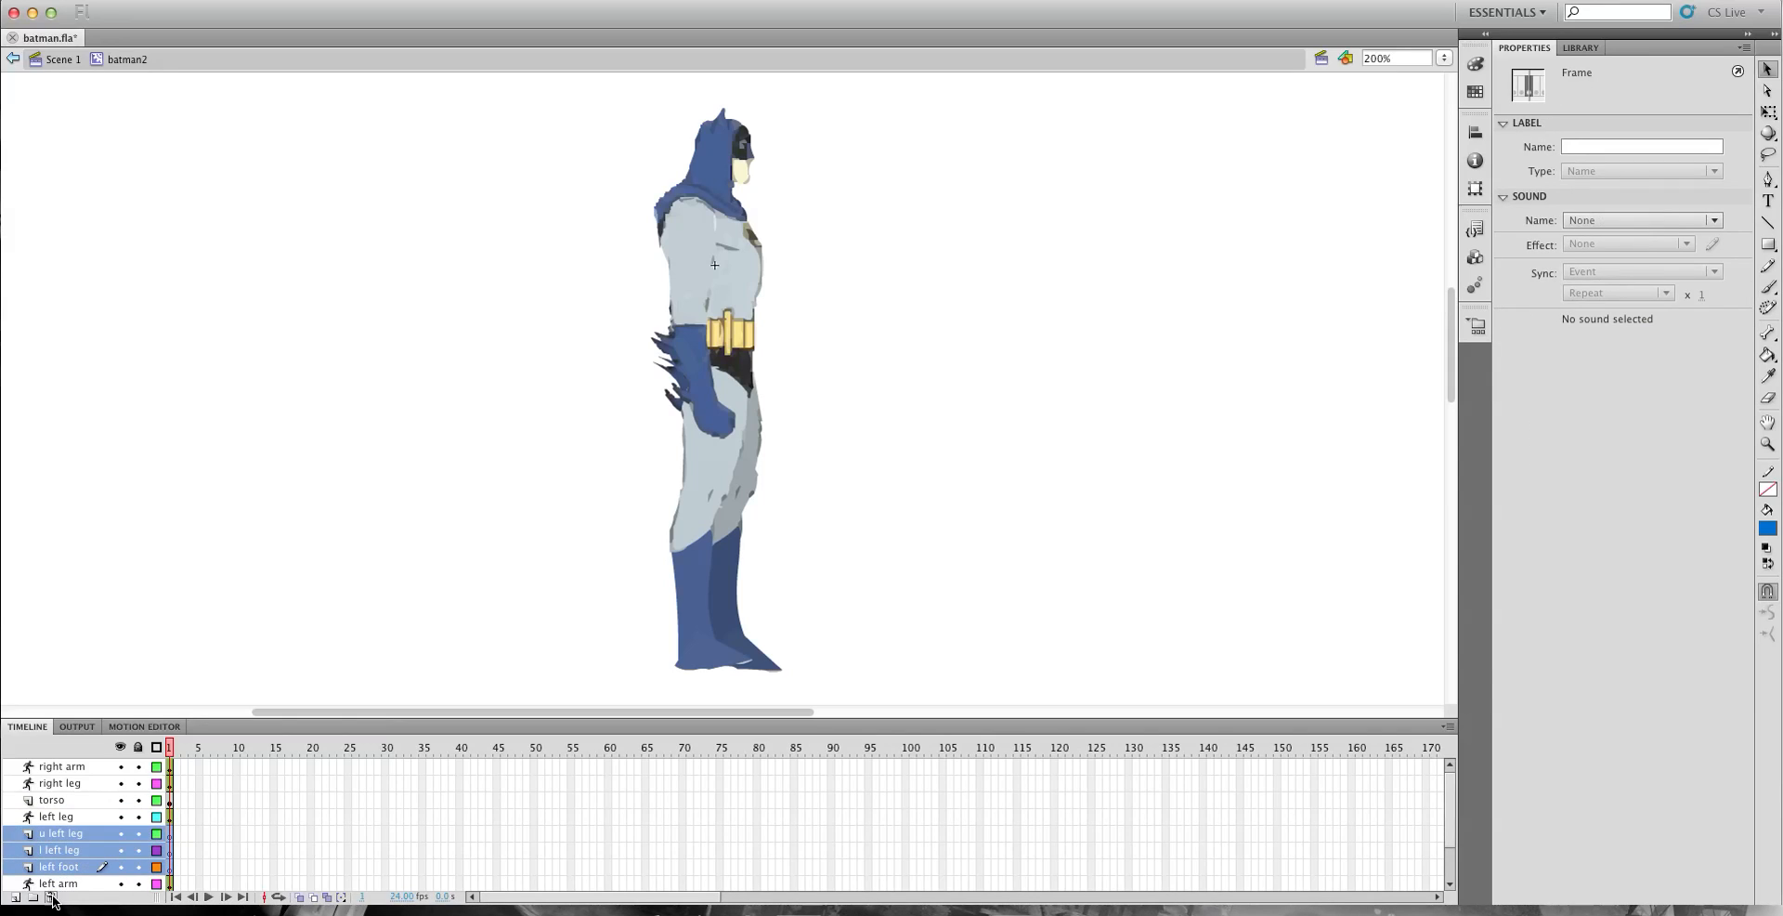
pyautogui.click(51, 897)
pyautogui.click(69, 851)
pyautogui.keyDown('shift'); pyautogui.click(59, 868); pyautogui.keyUp('shift')
pyautogui.click(51, 897)
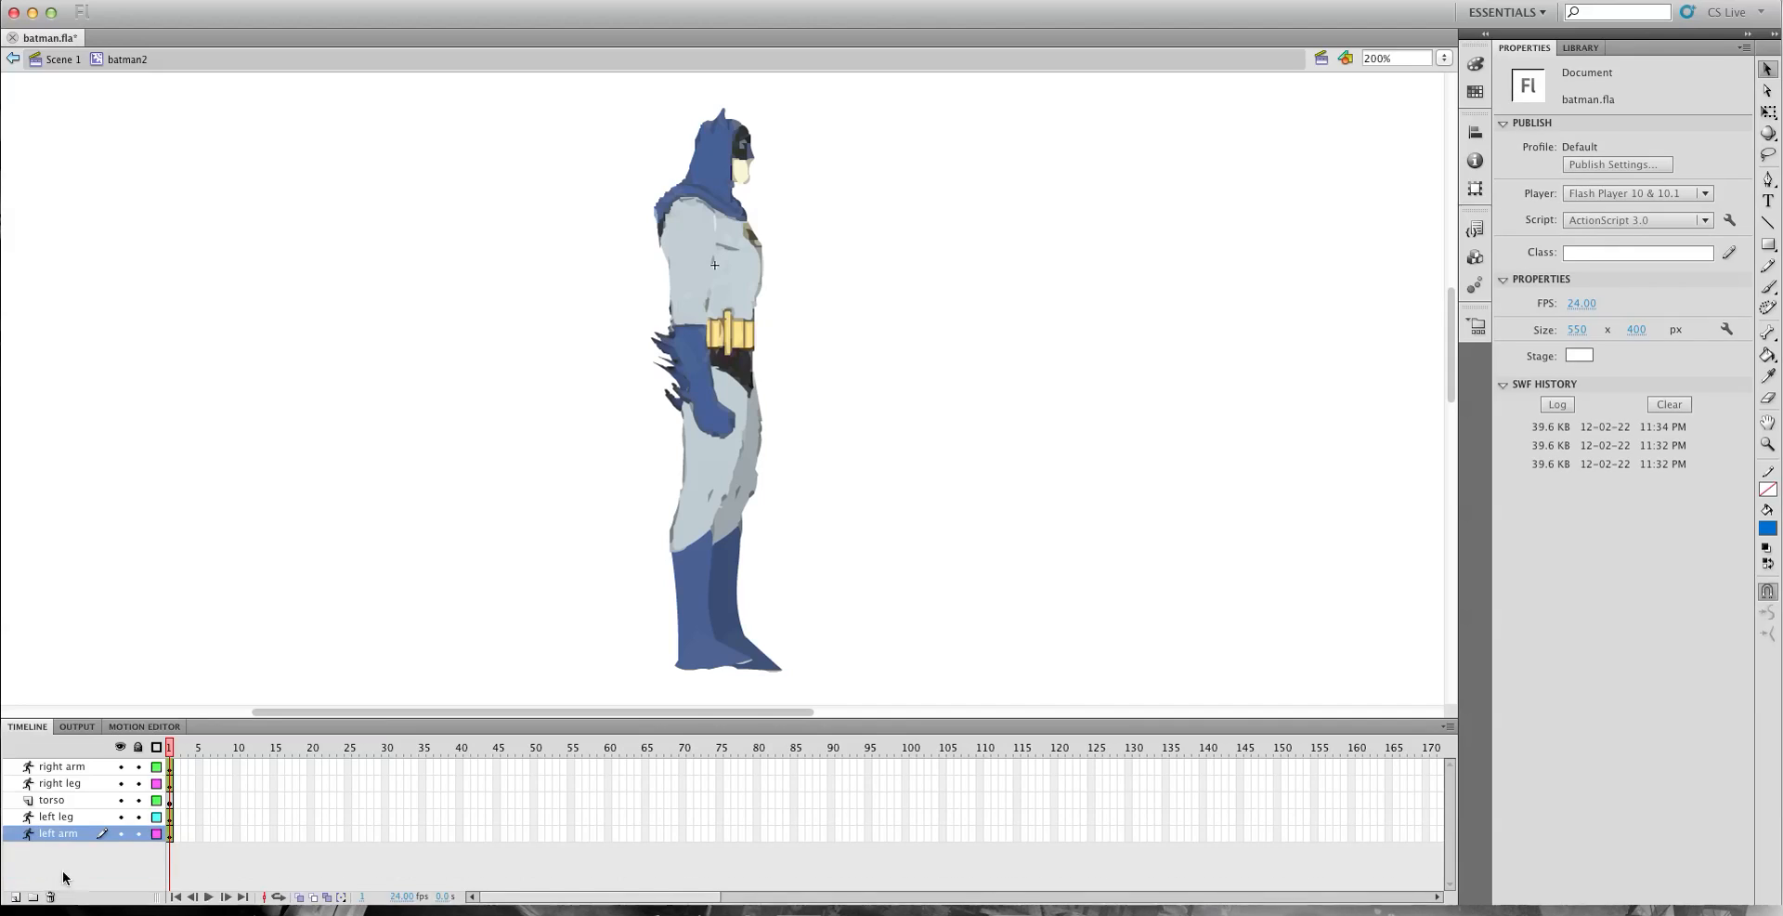
pyautogui.click(86, 801)
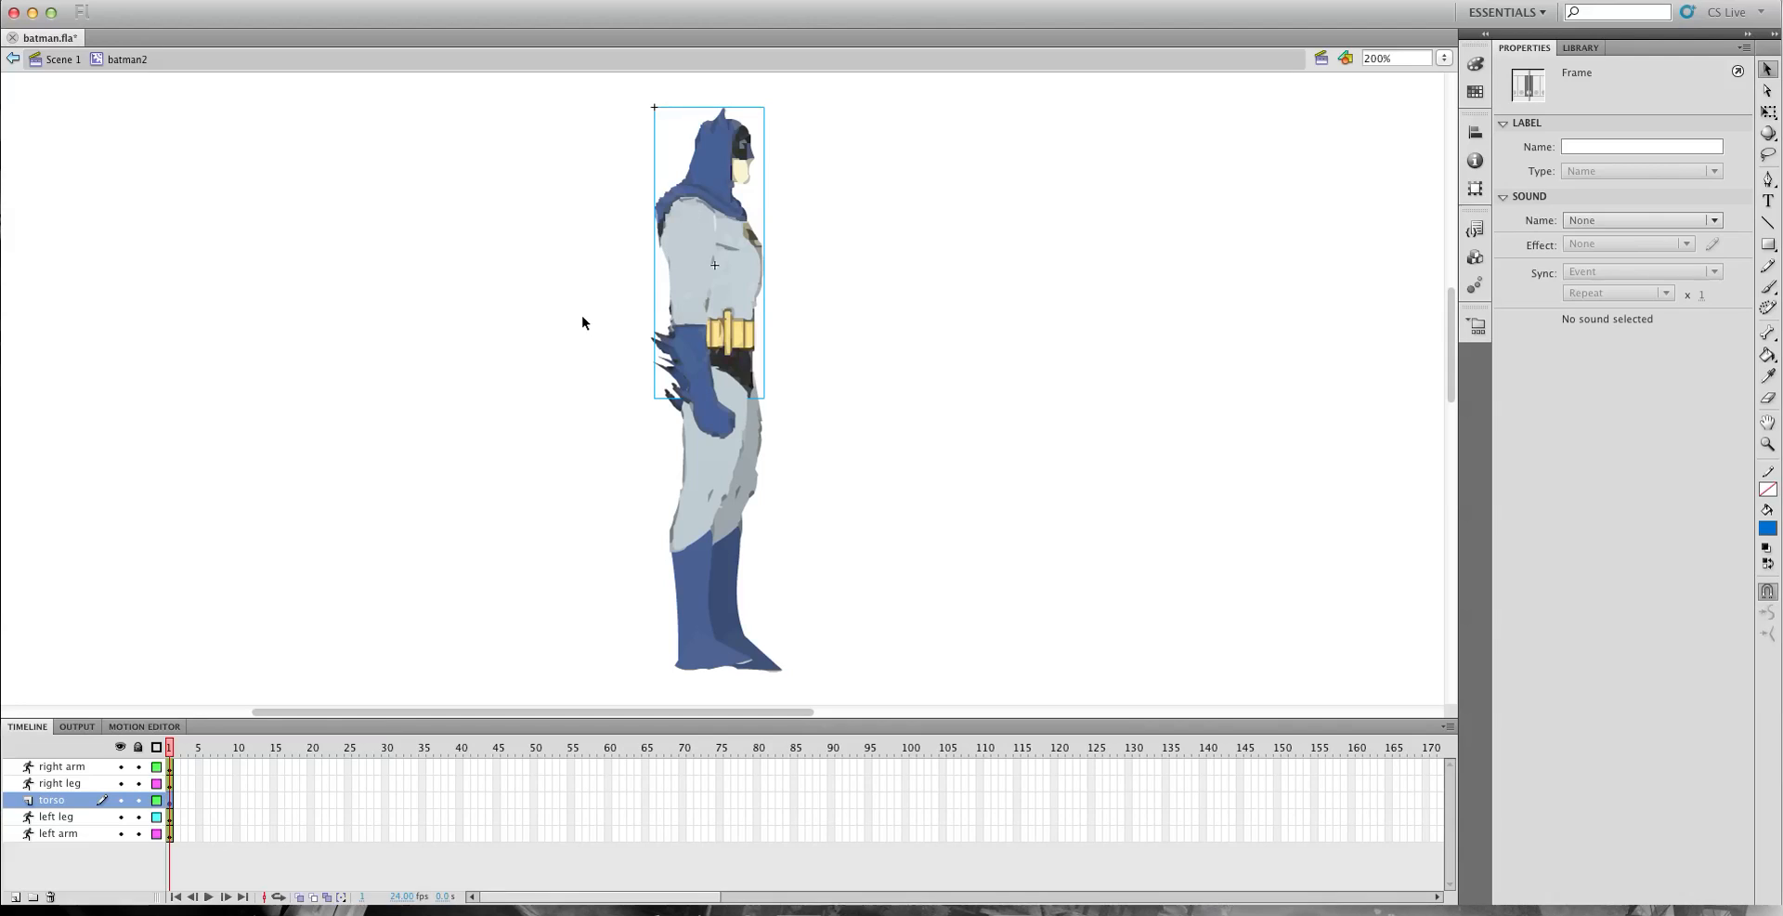
# Insert a pose at frame 60 on the right arm and right leg armature layers.
pyautogui.click(608, 769)
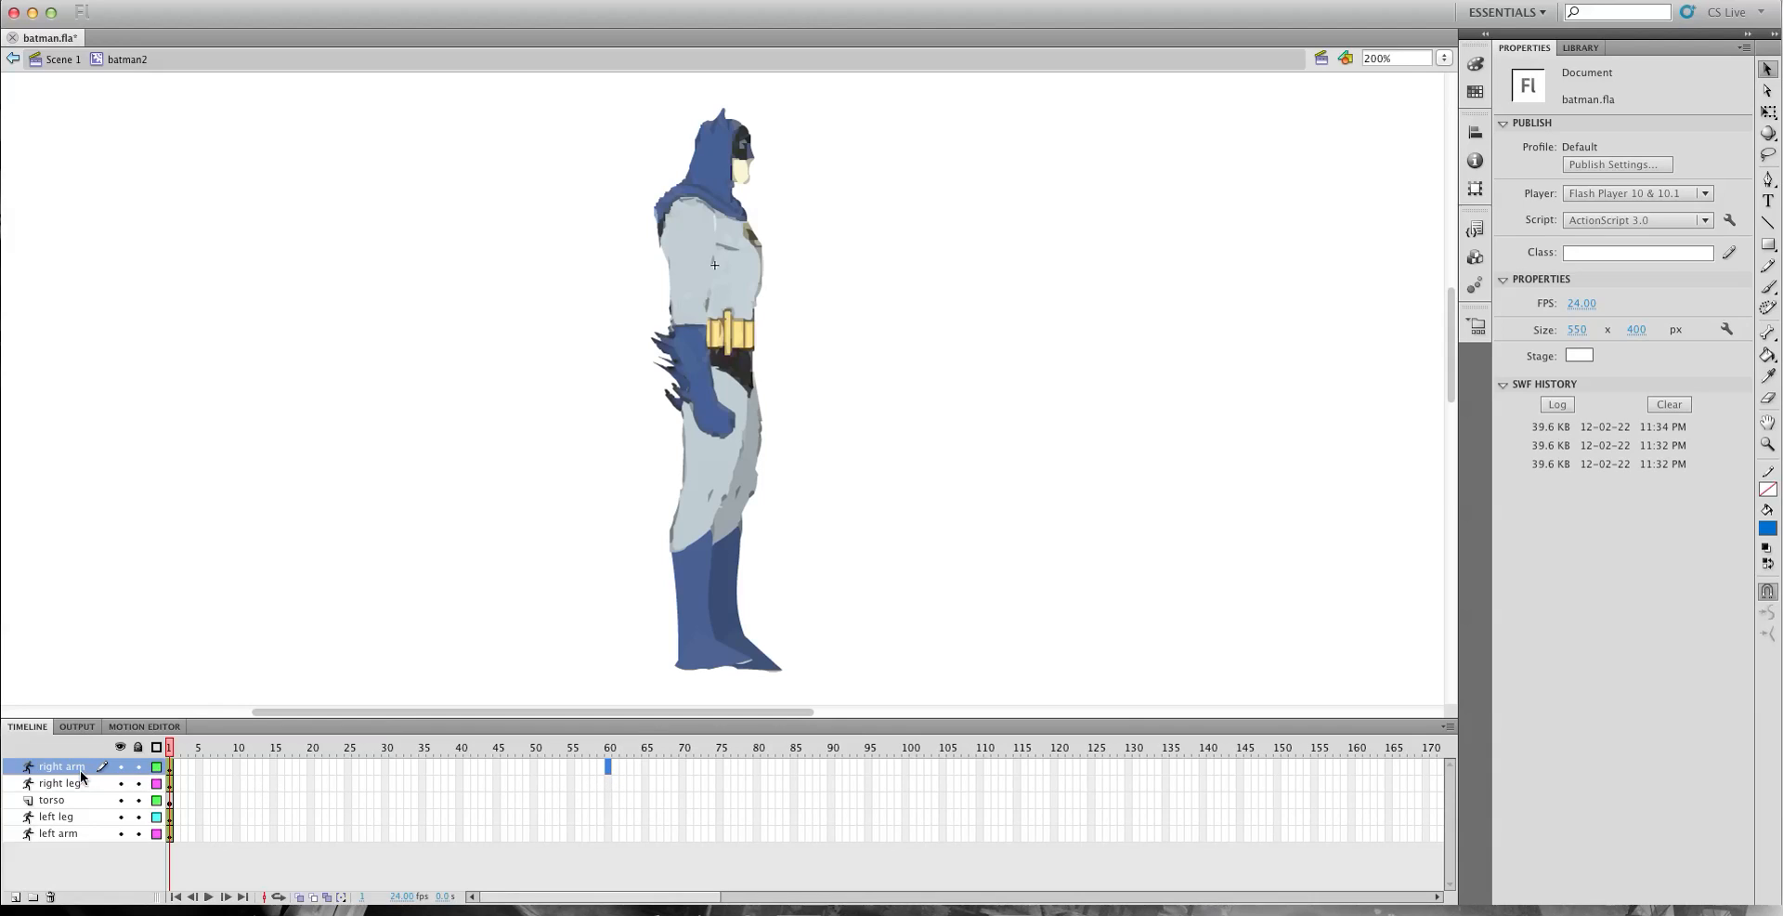
pyautogui.rightClick(609, 767)
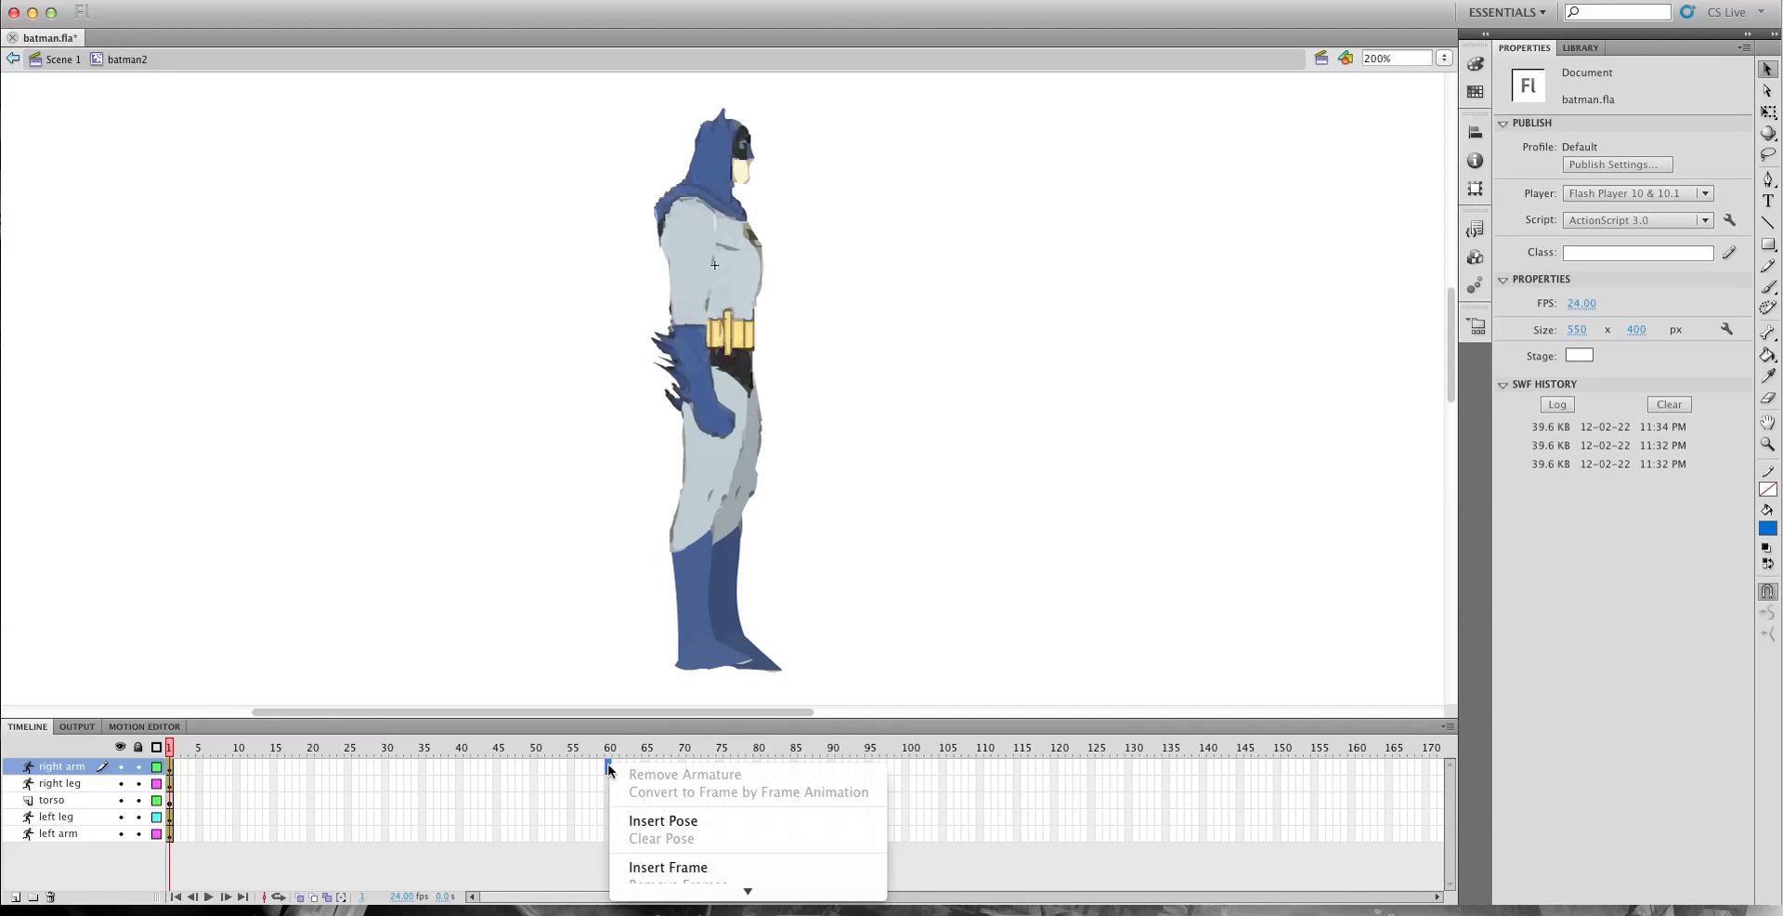
pyautogui.click(664, 821)
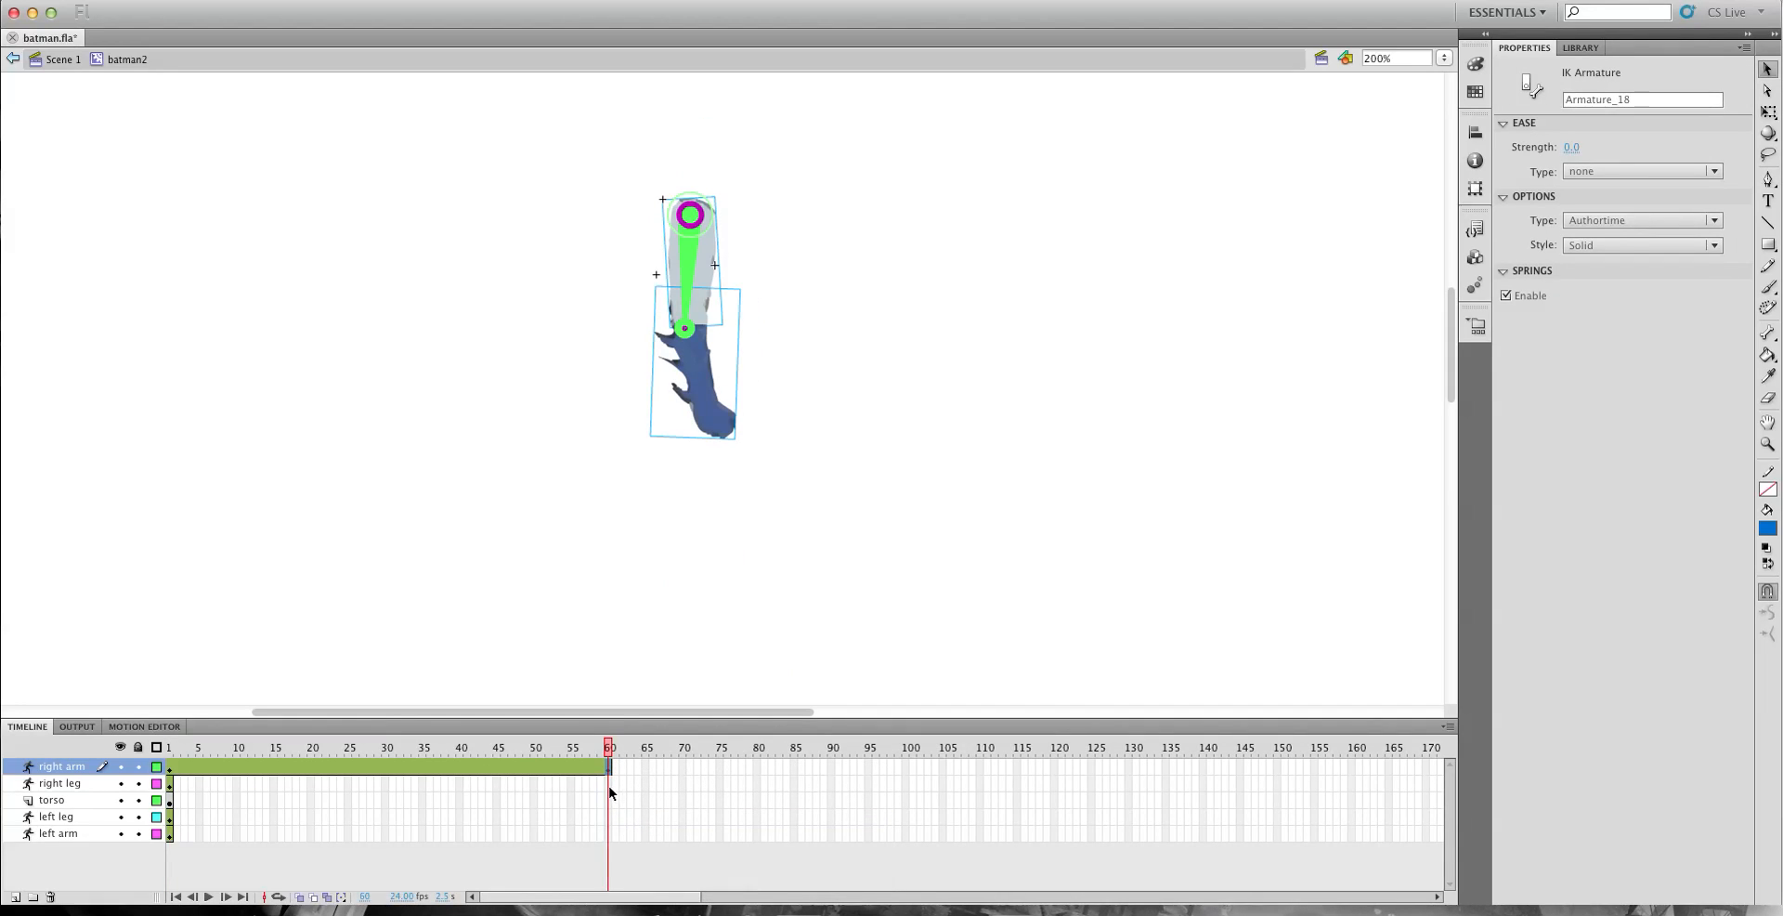
pyautogui.click(609, 785)
pyautogui.rightClick(609, 785)
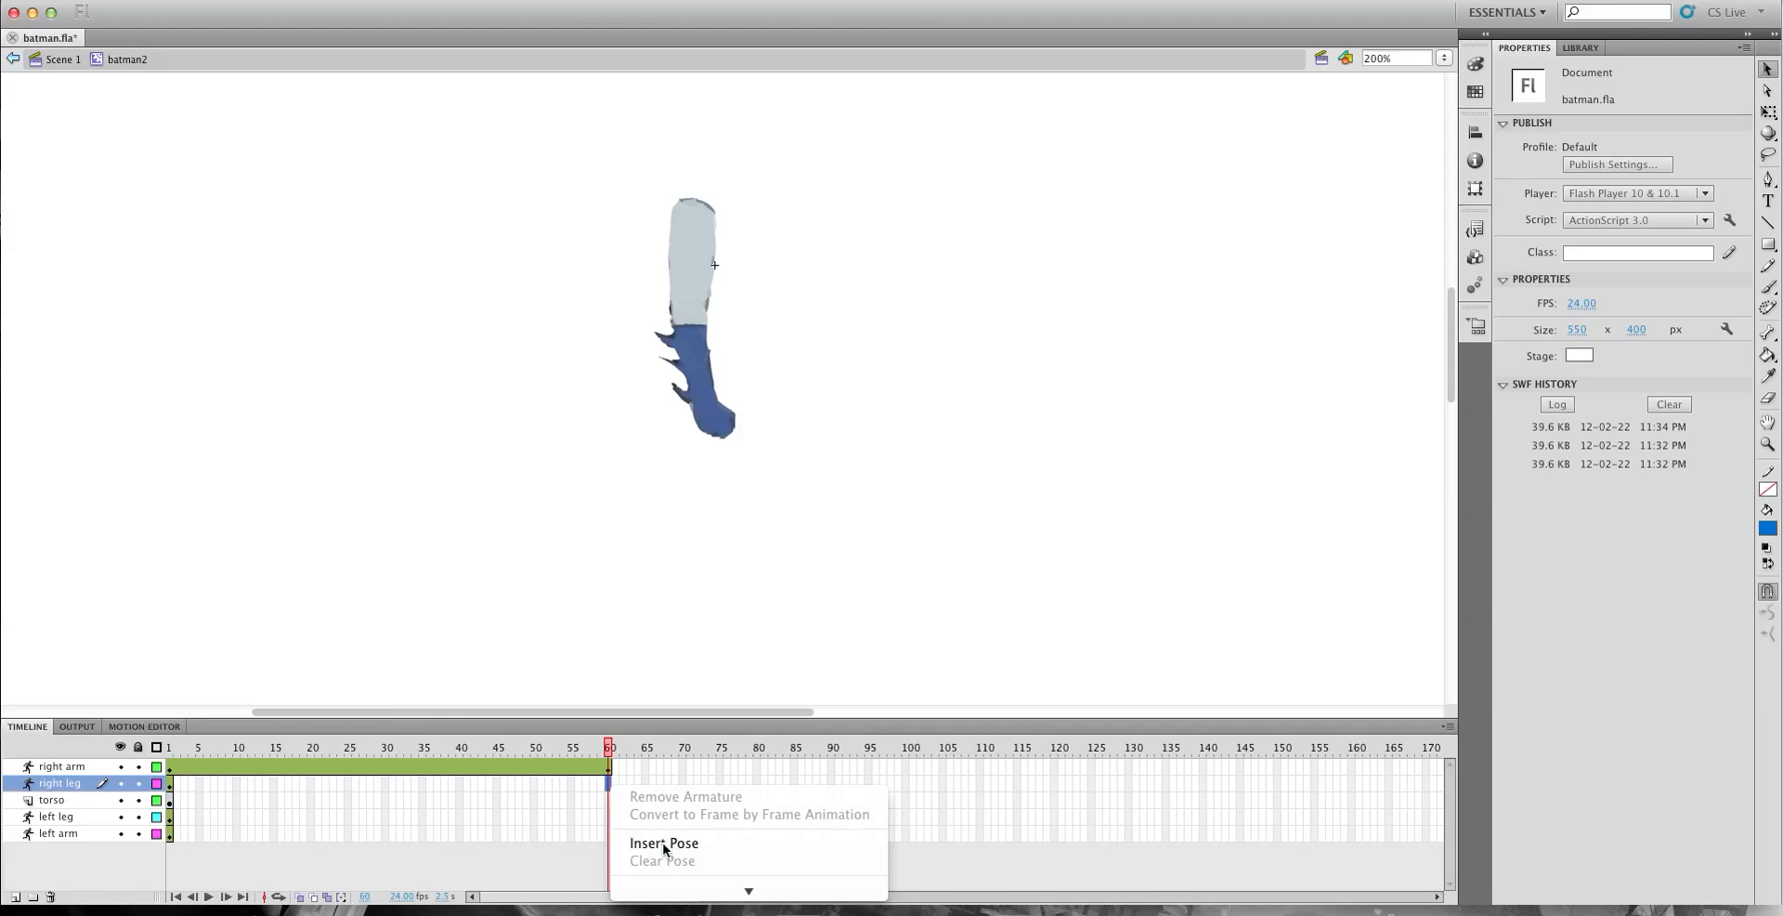
pyautogui.click(663, 843)
# Extend the torso layer to frame 60 by inserting a frame.
pyautogui.click(609, 801)
pyautogui.rightClick(609, 801)
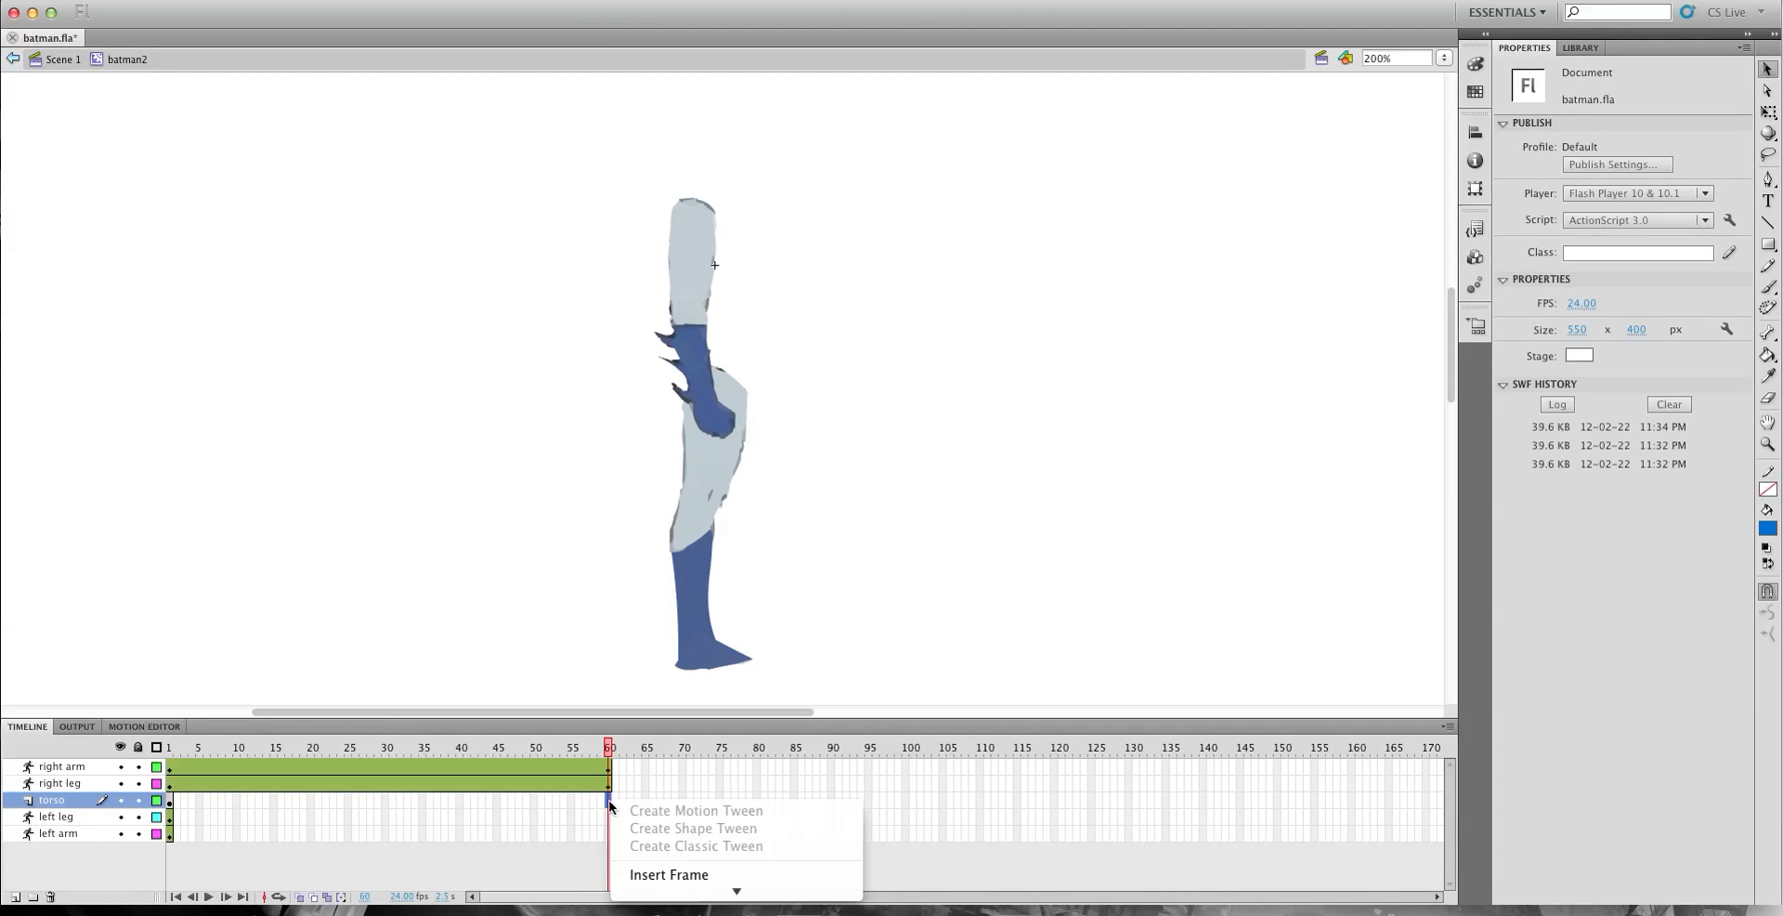
pyautogui.click(662, 871)
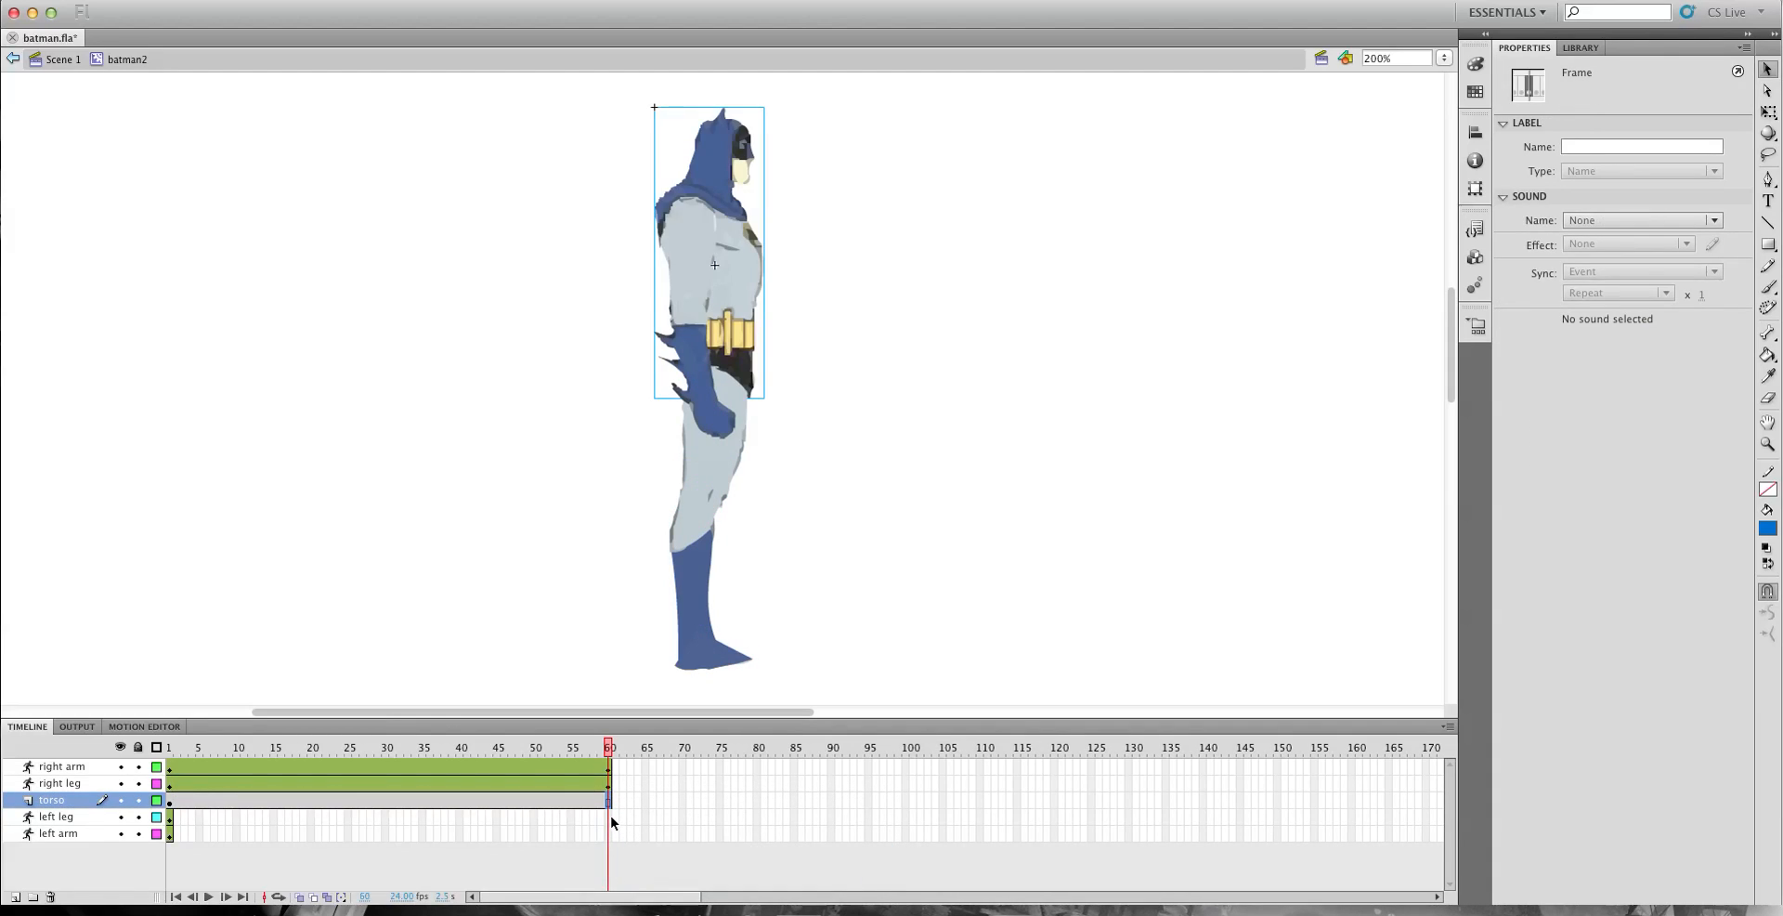
# Insert a pose at frame 60 on the left leg and left arm armature layers.
pyautogui.click(610, 819)
pyautogui.rightClick(612, 823)
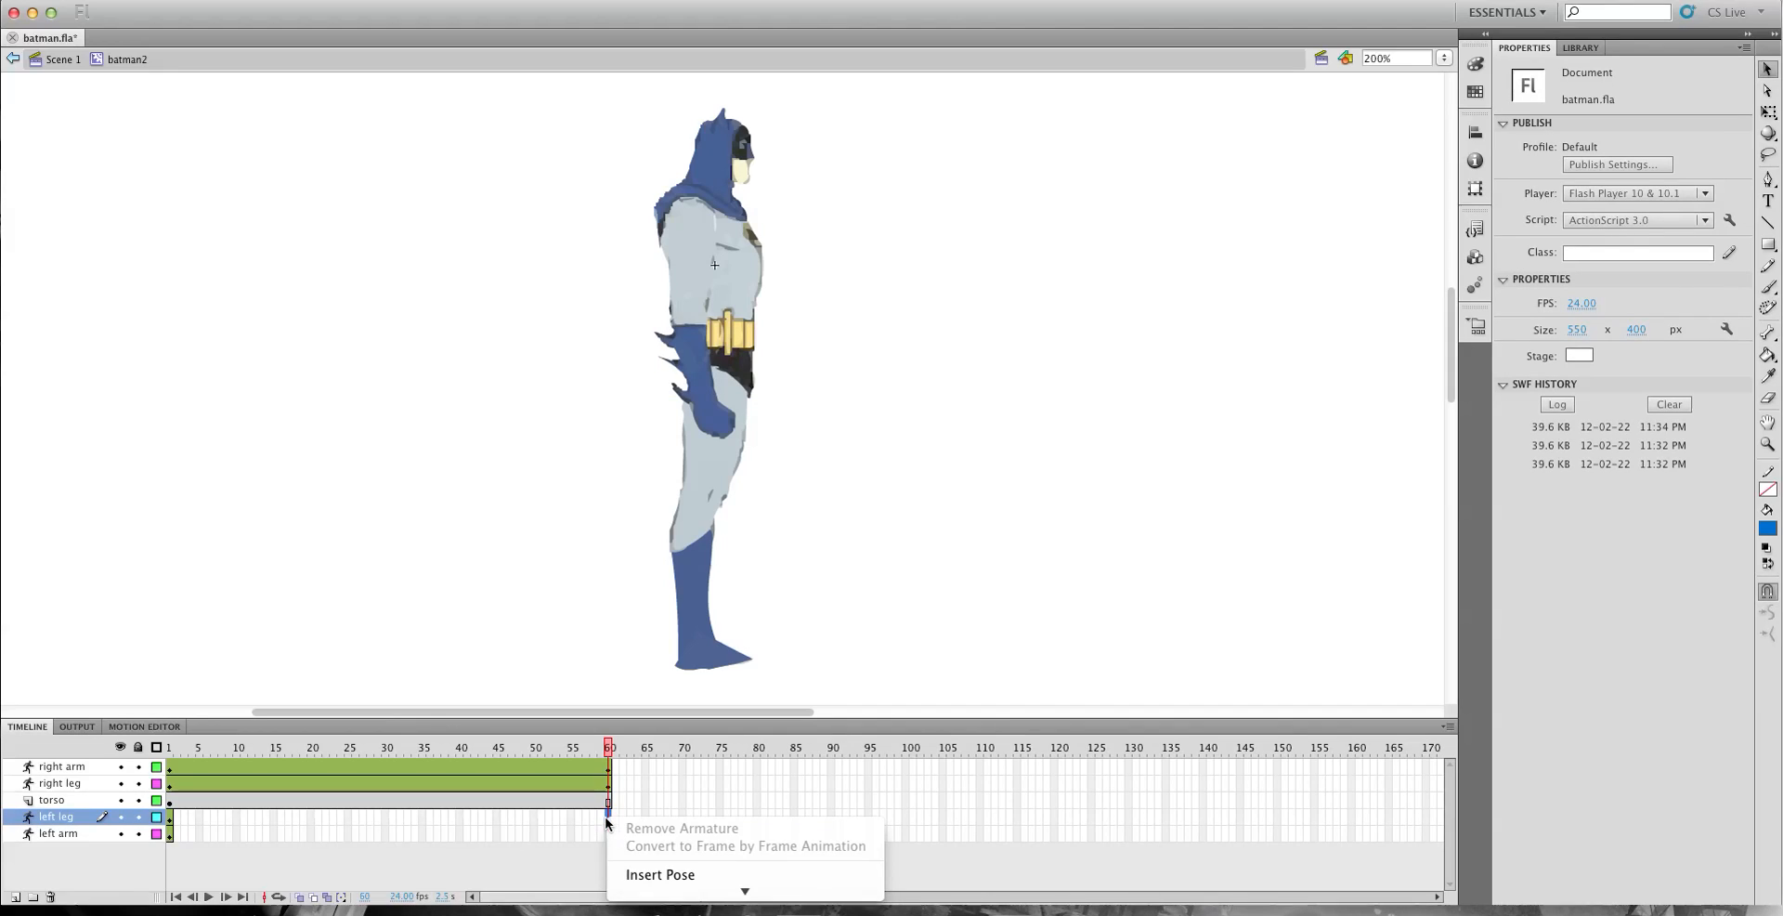
pyautogui.click(650, 877)
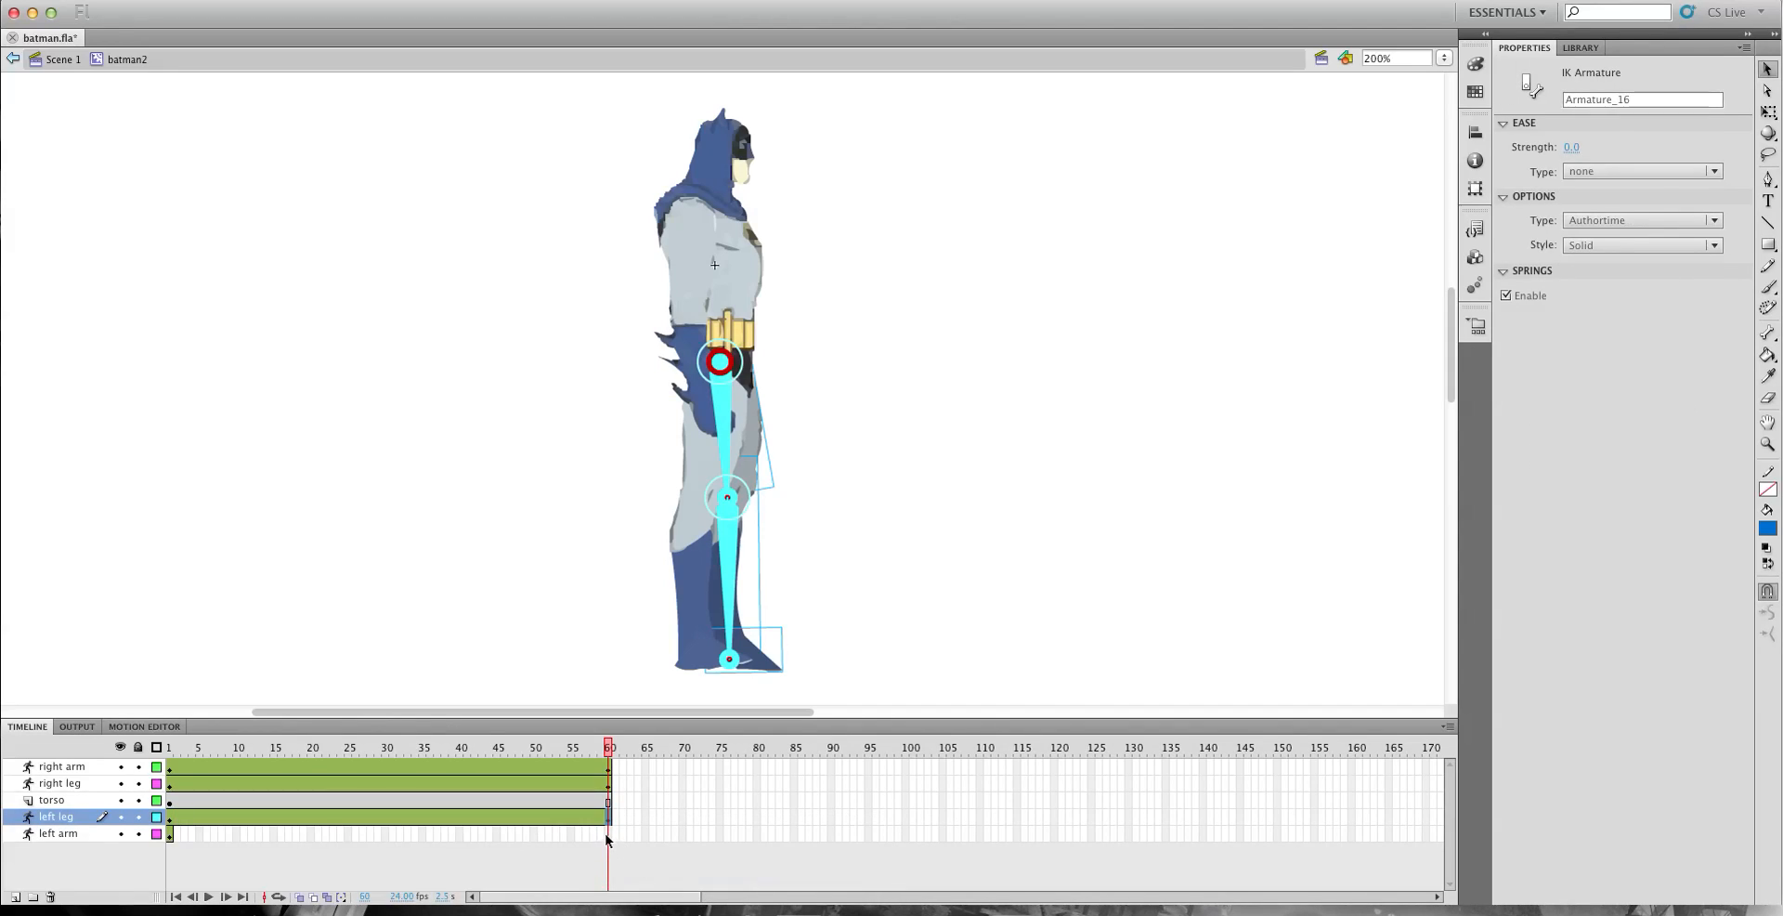
pyautogui.click(610, 834)
pyautogui.rightClick(612, 835)
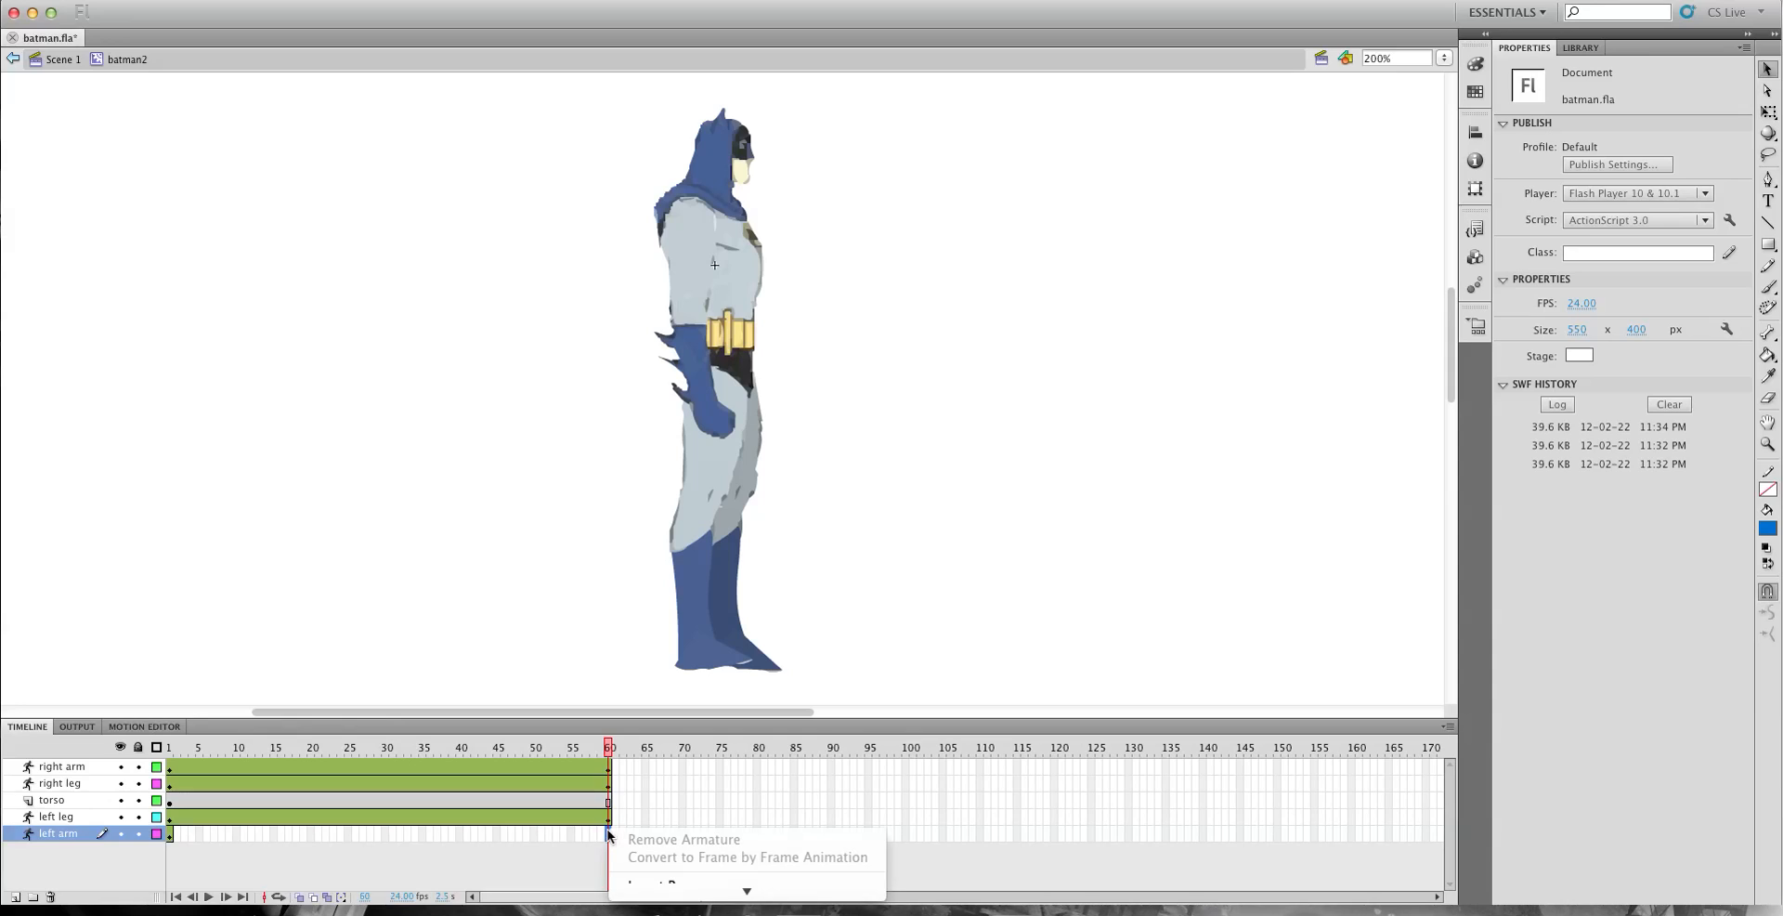
pyautogui.click(653, 763)
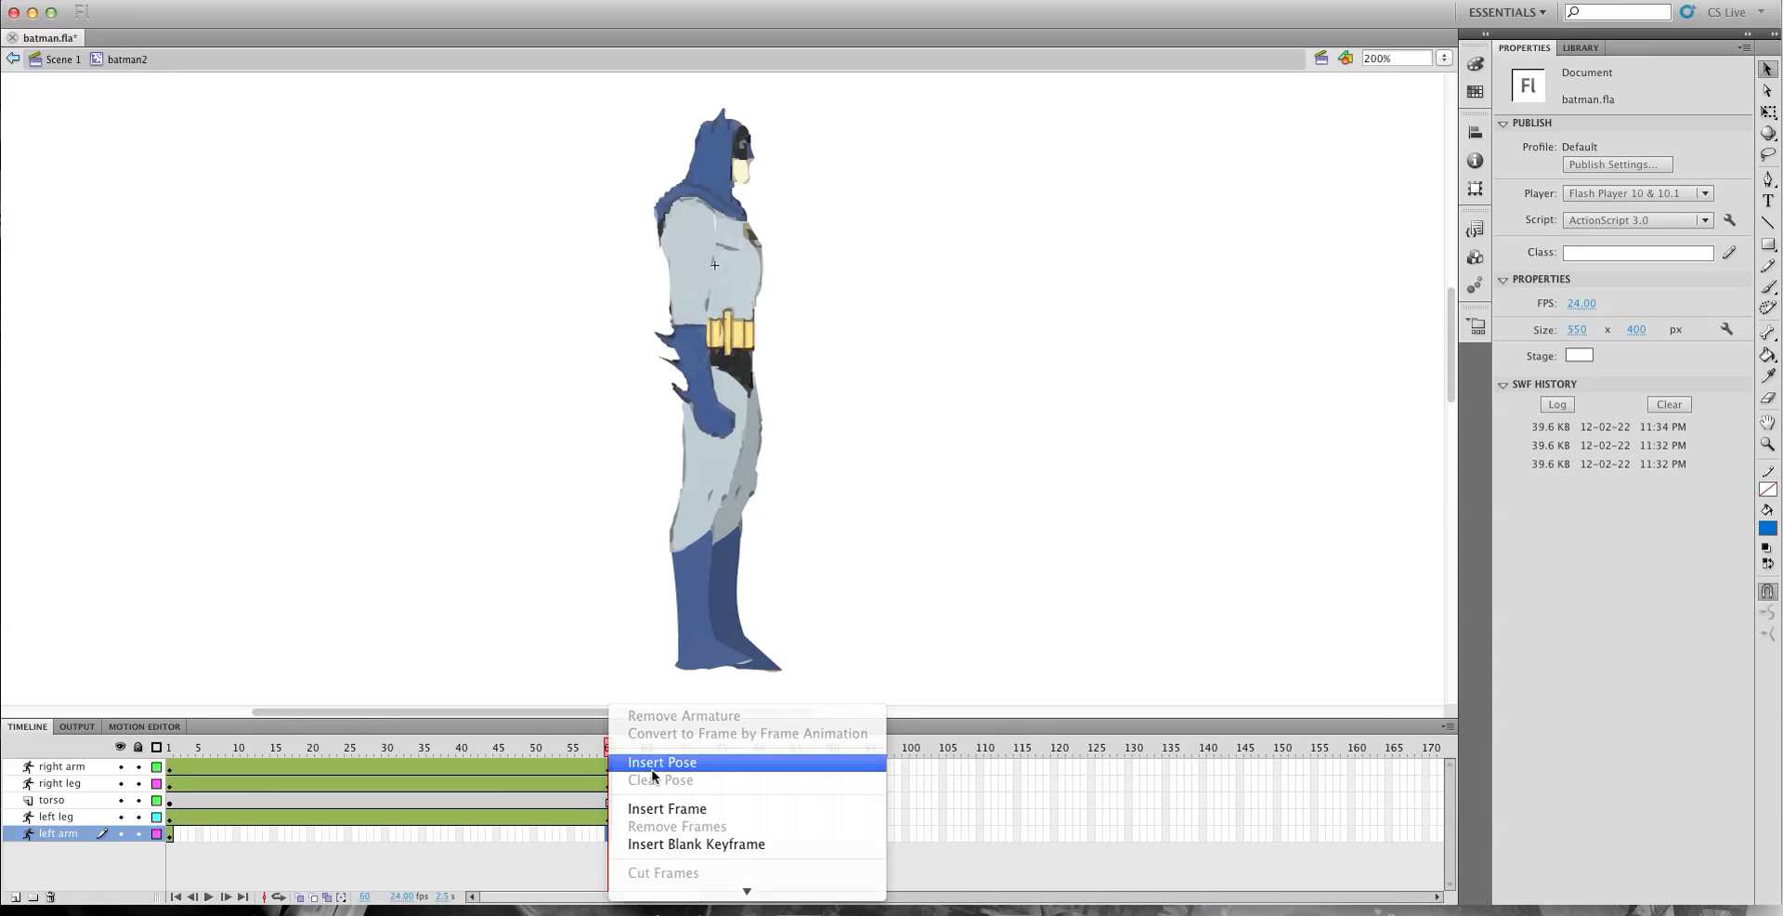
# Insert a pose at frame 30 on the right arm and right leg armature layers.
pyautogui.moveTo(453, 752); pyautogui.dragTo(387, 755)
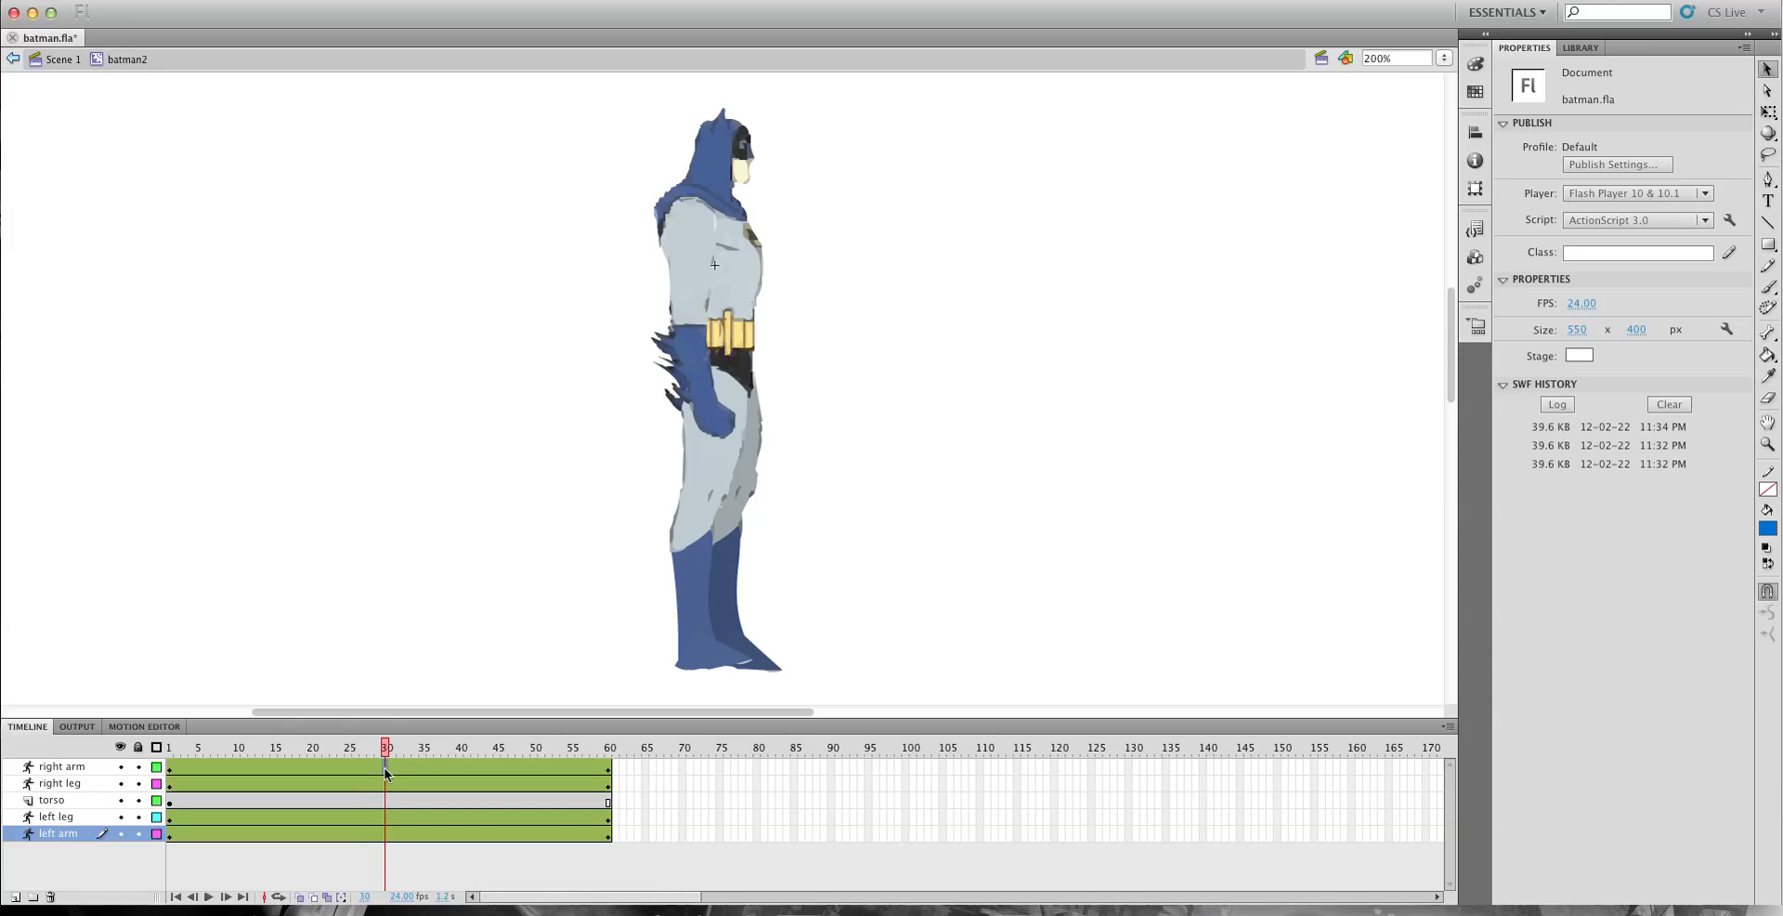
pyautogui.rightClick(386, 773)
pyautogui.click(399, 823)
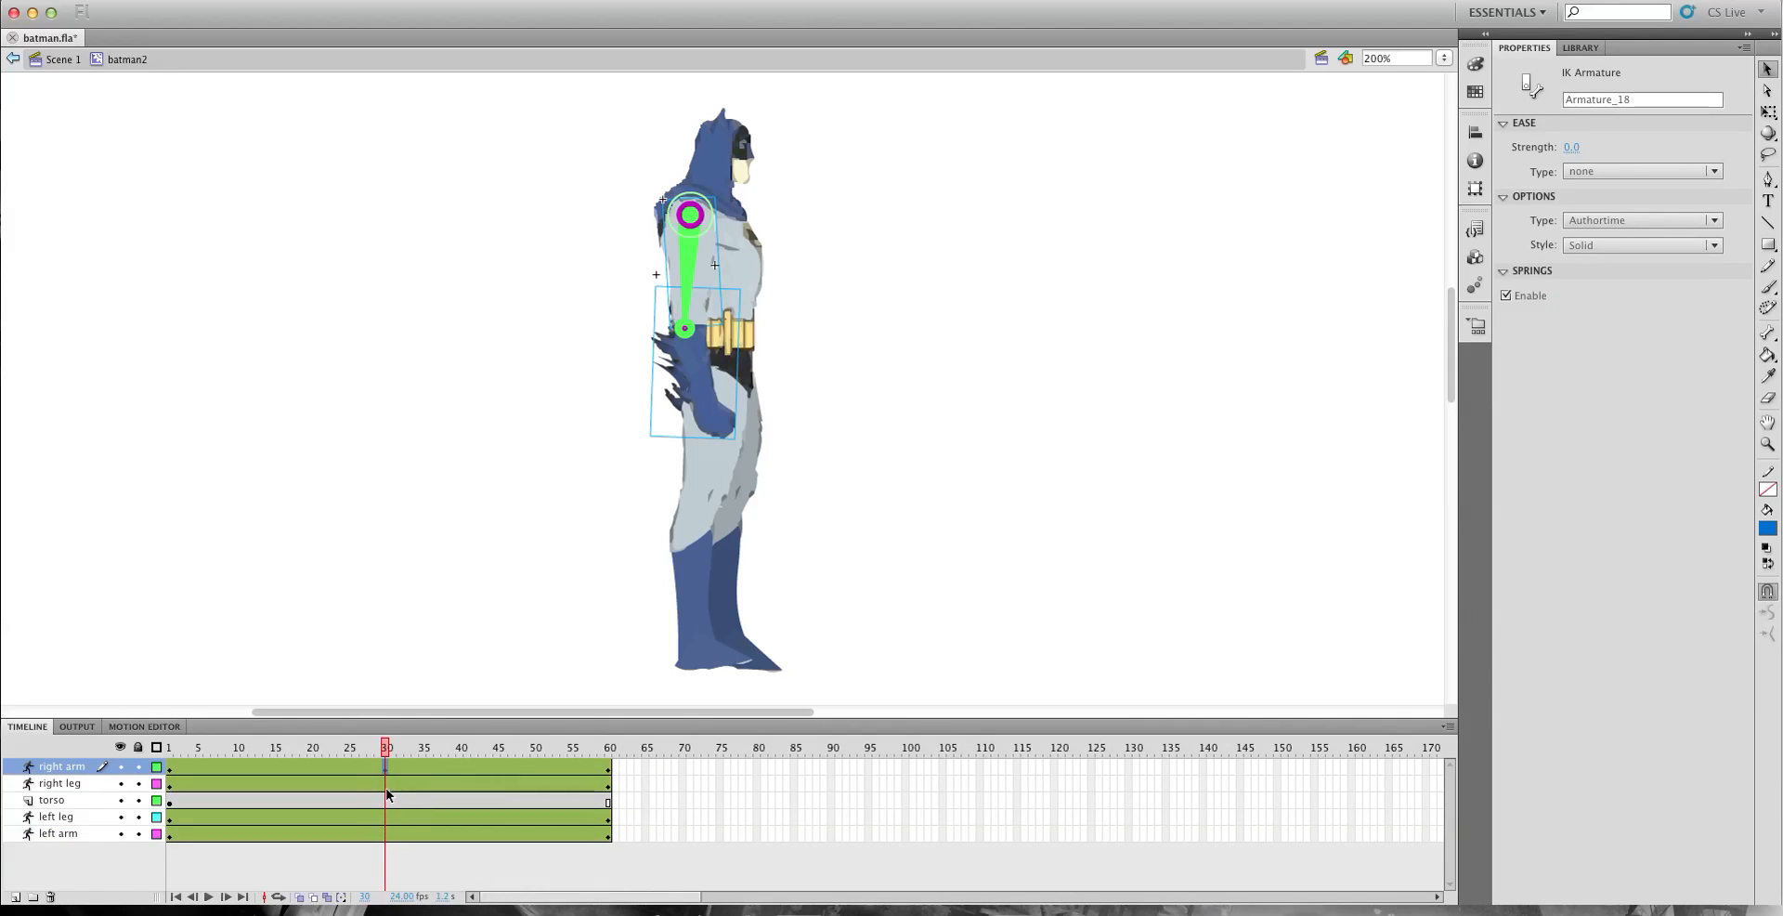
pyautogui.click(394, 783)
pyautogui.rightClick(388, 790)
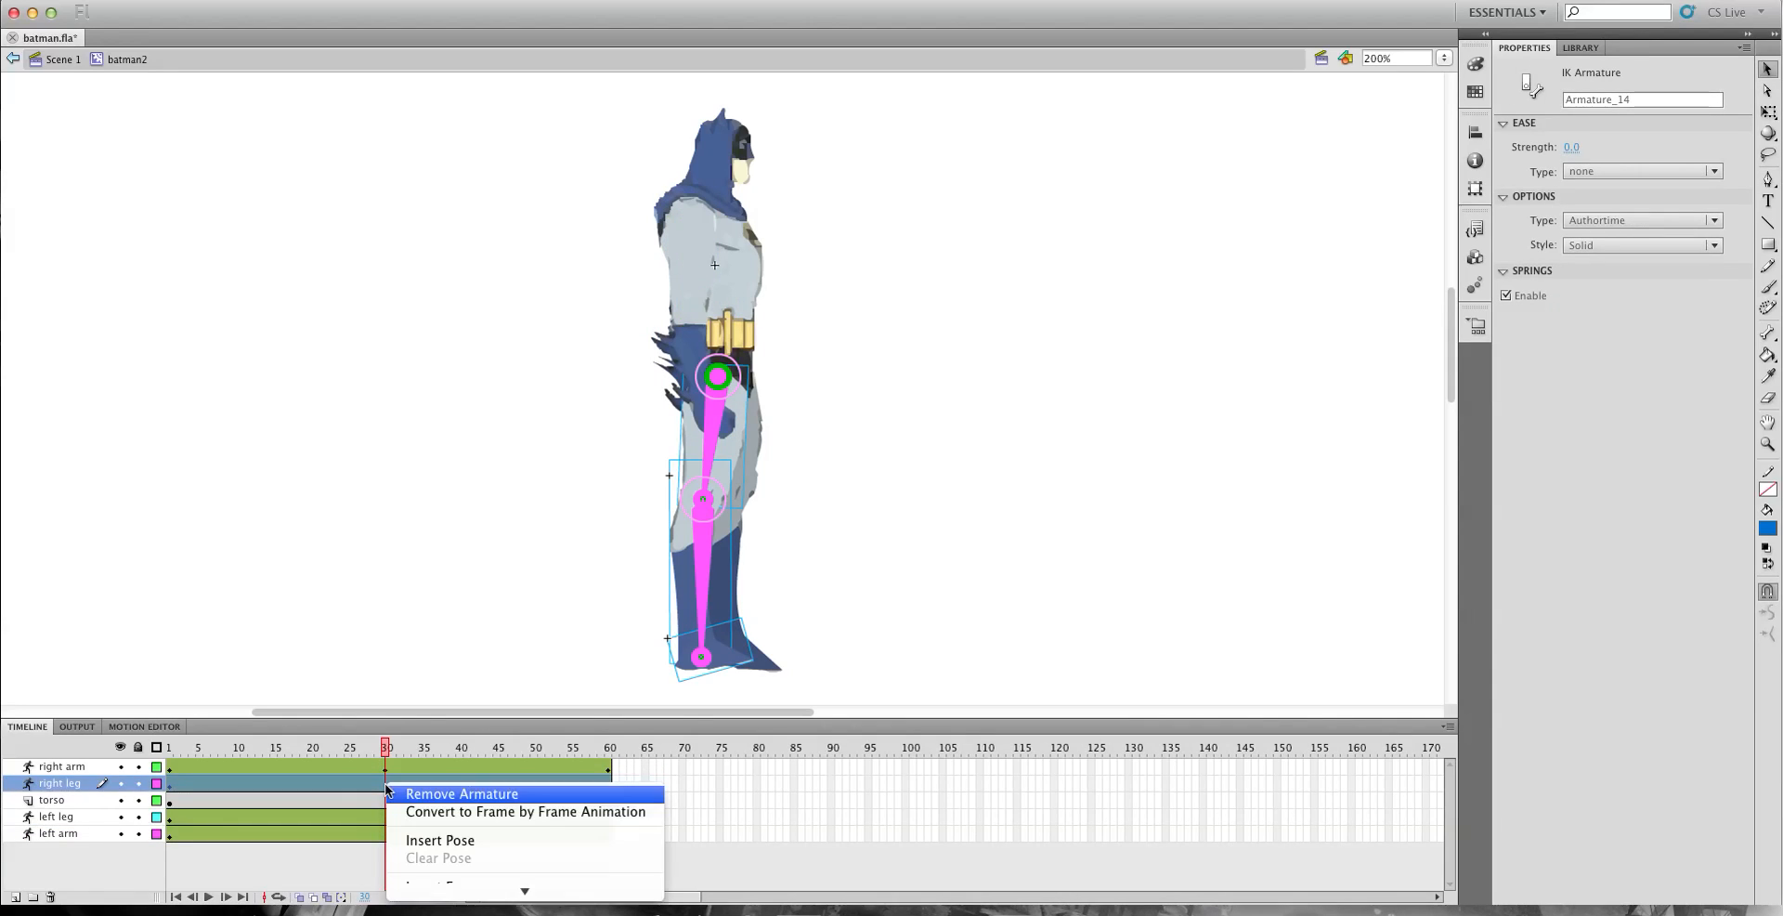
pyautogui.click(404, 839)
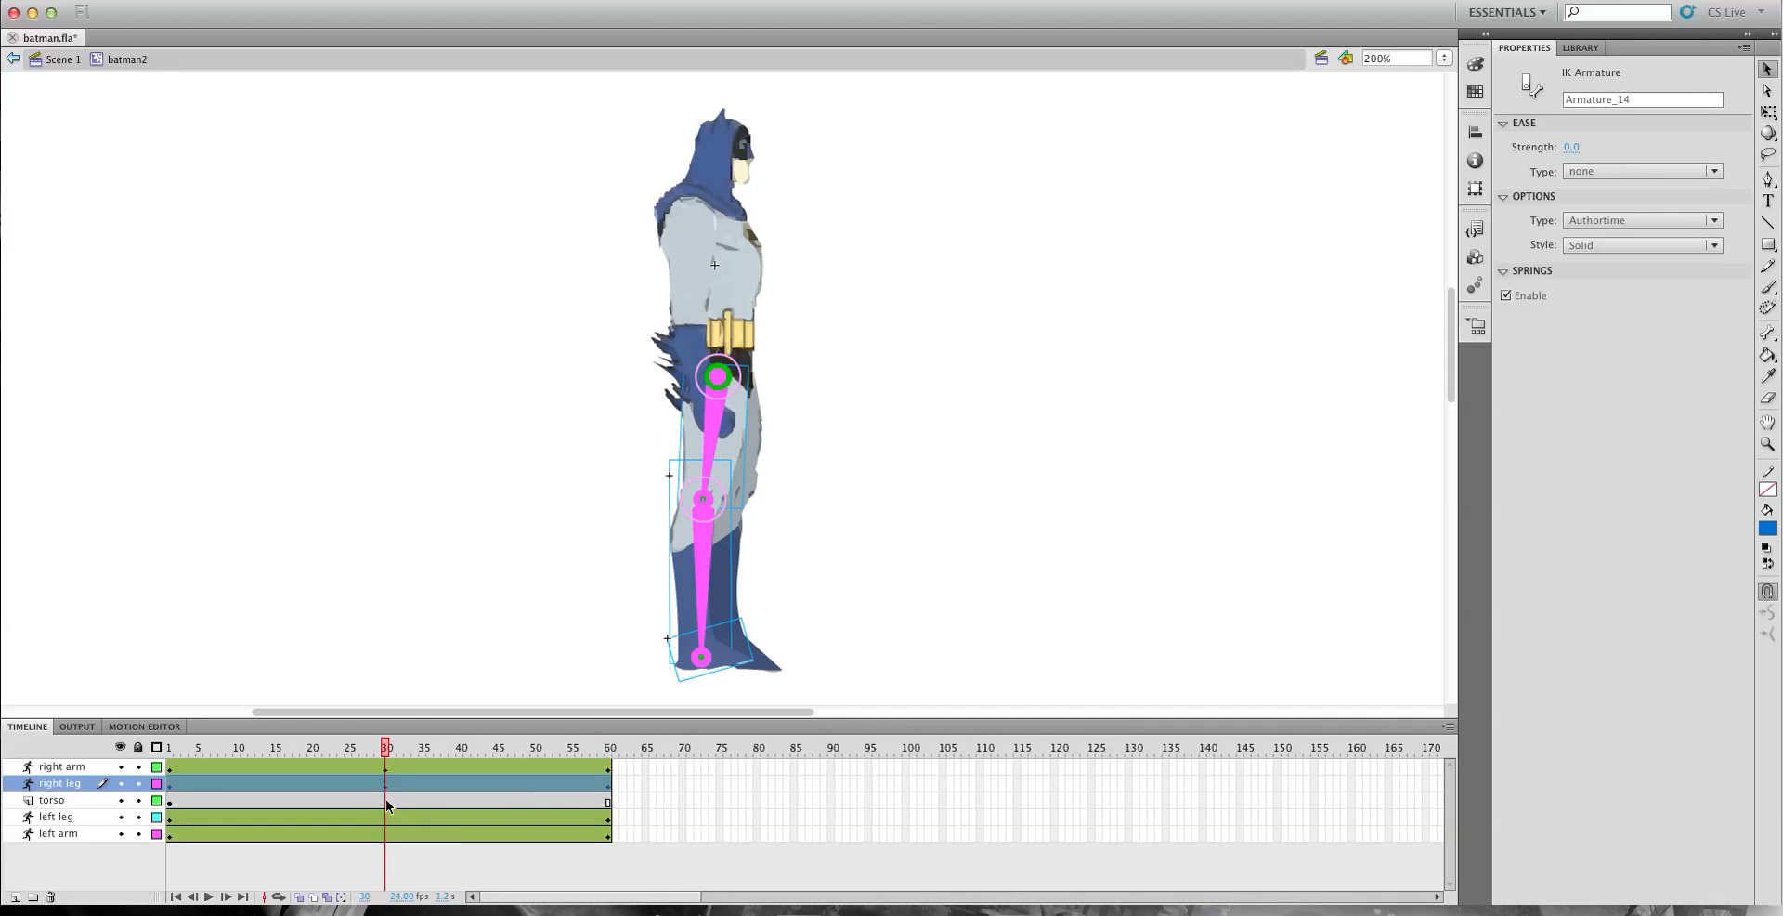
pyautogui.click(387, 804)
pyautogui.rightClick(387, 804)
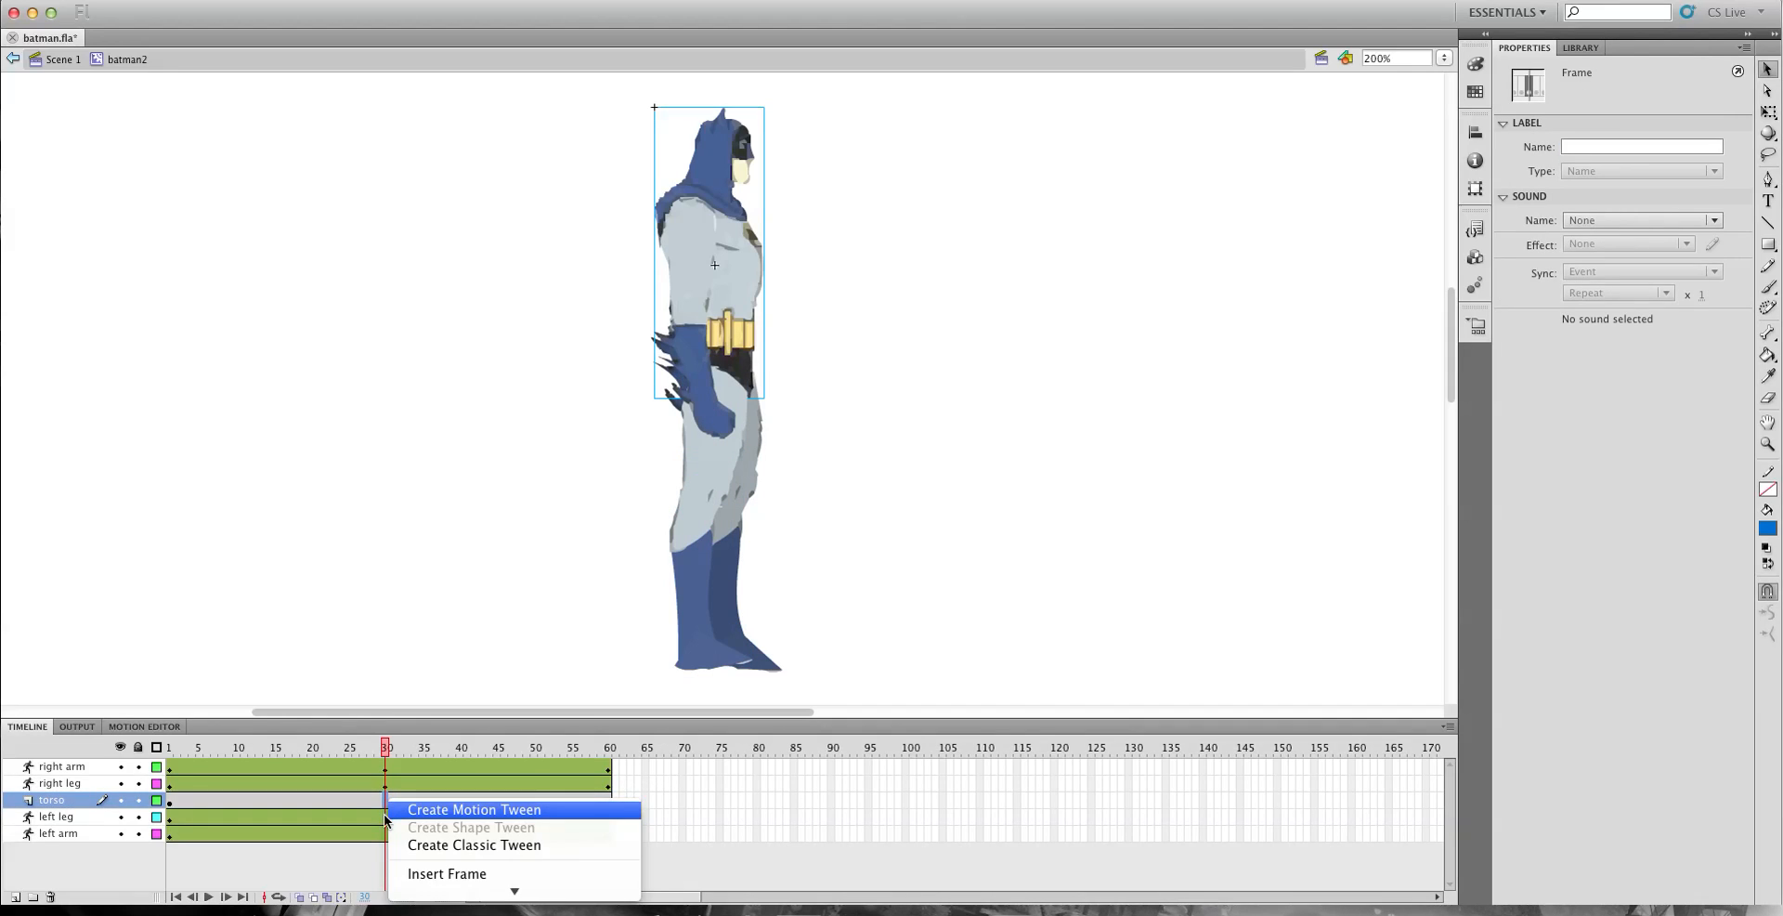
pyautogui.click(384, 819)
# Insert a pose at frame 30 on the left leg and left arm armature layers.
pyautogui.click(384, 819)
pyautogui.rightClick(386, 819)
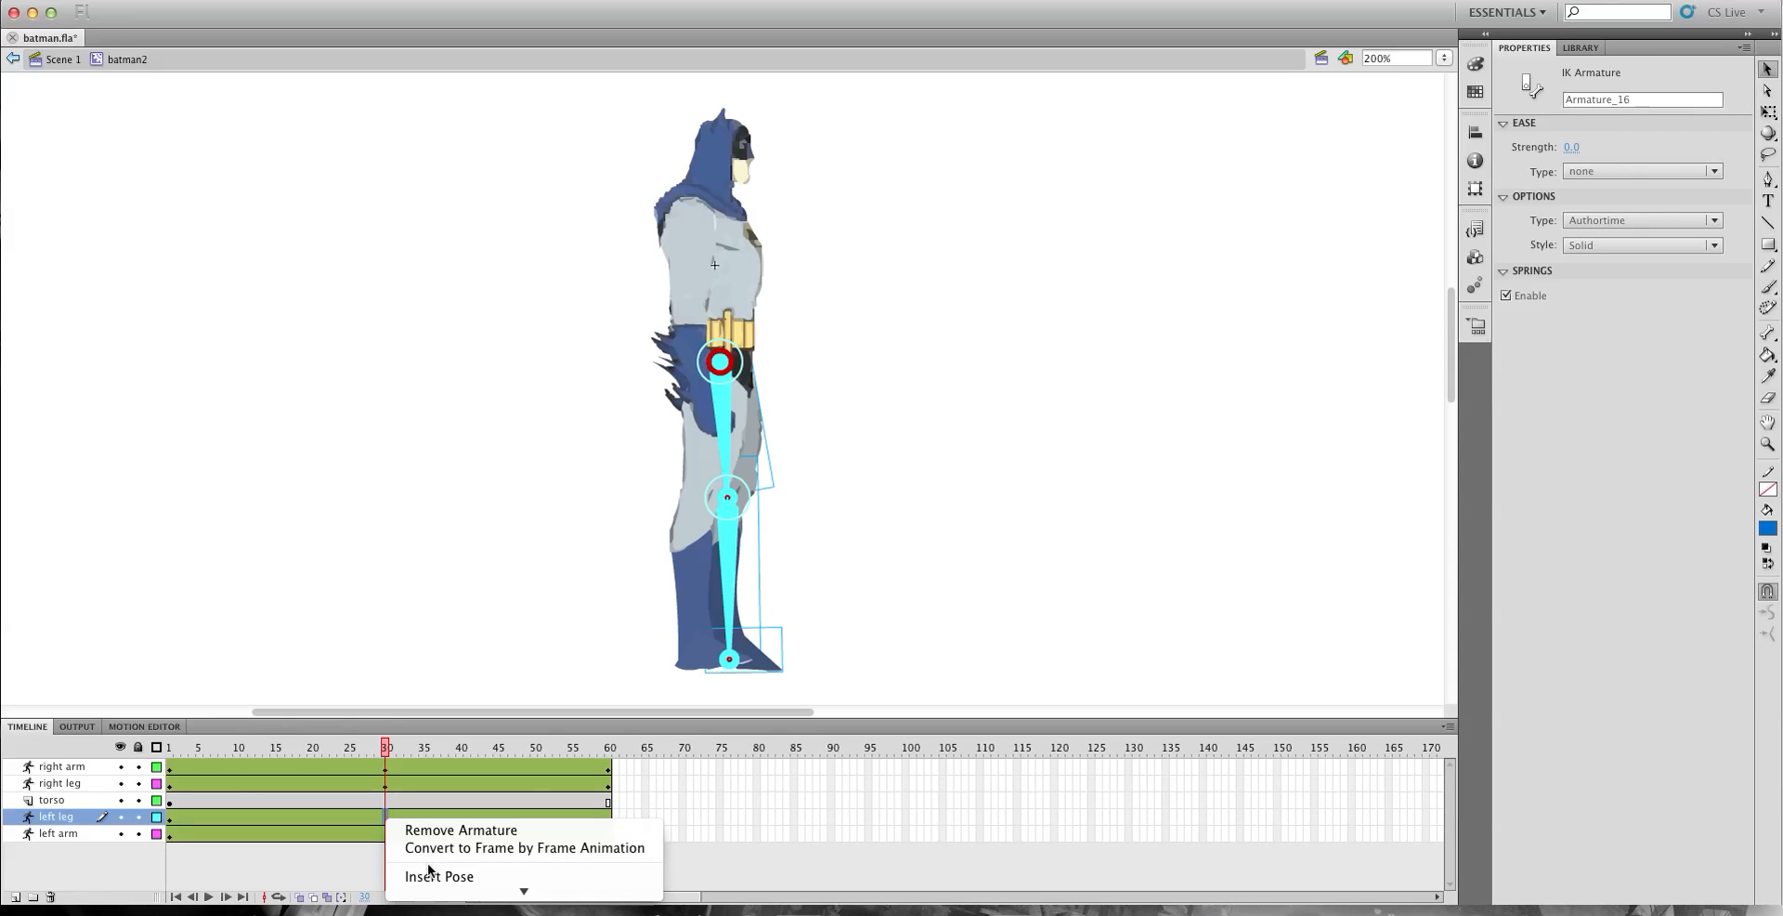
pyautogui.click(428, 875)
pyautogui.click(396, 836)
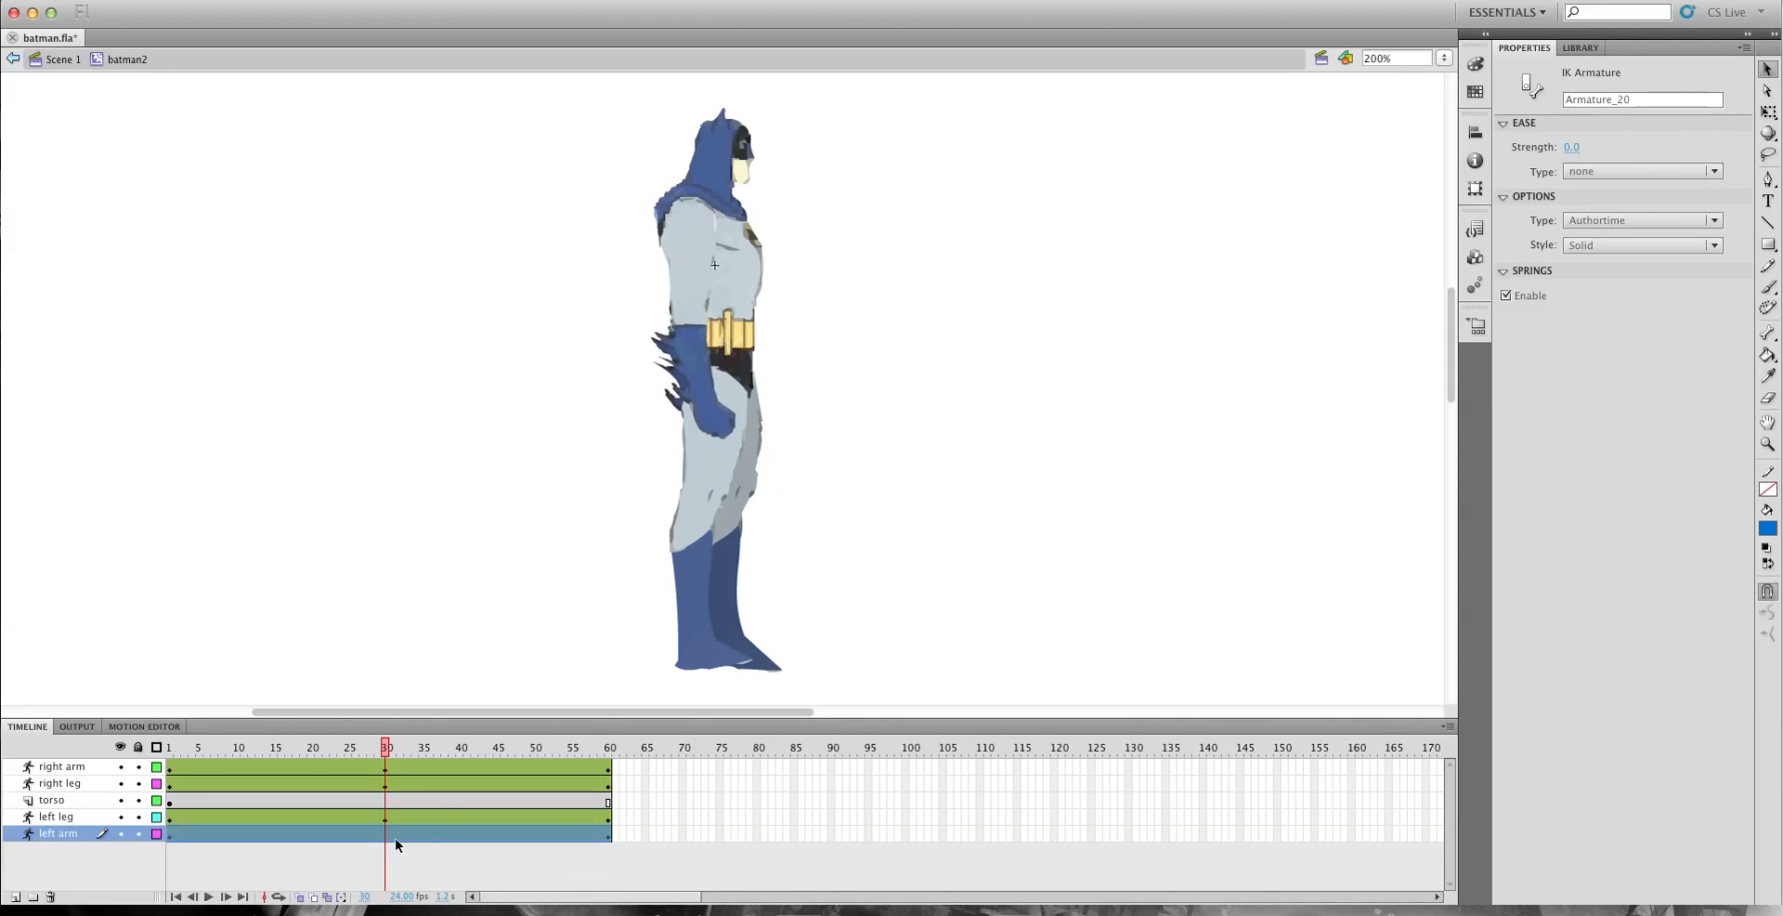
pyautogui.rightClick(386, 834)
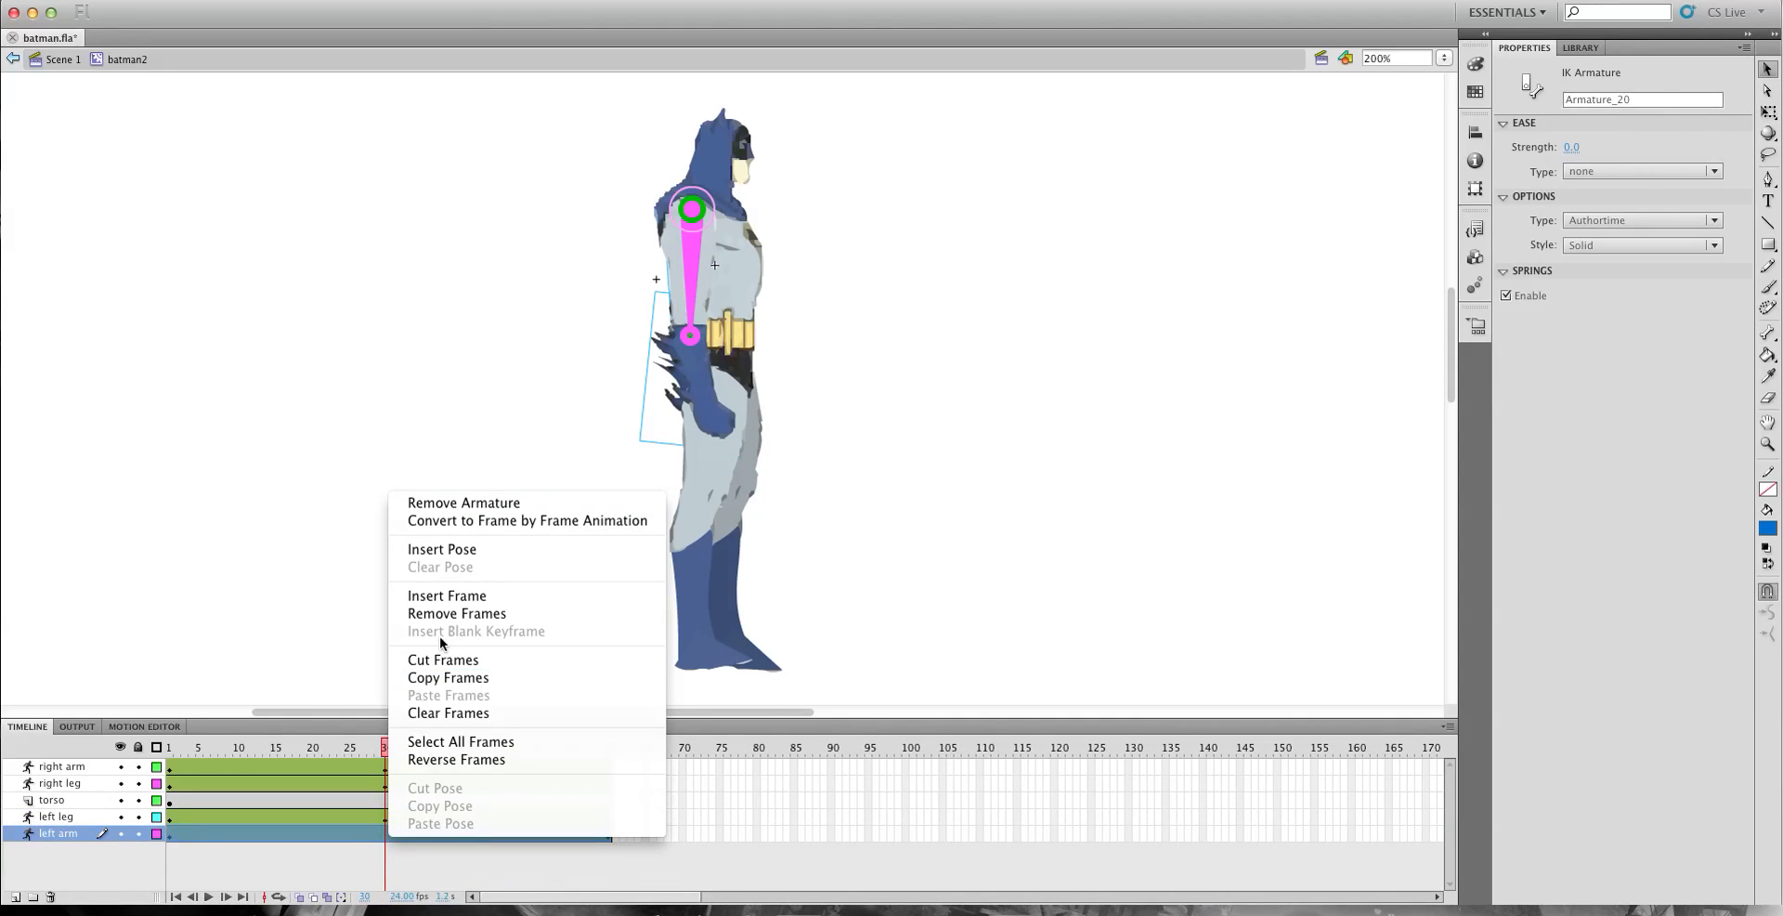
pyautogui.click(450, 552)
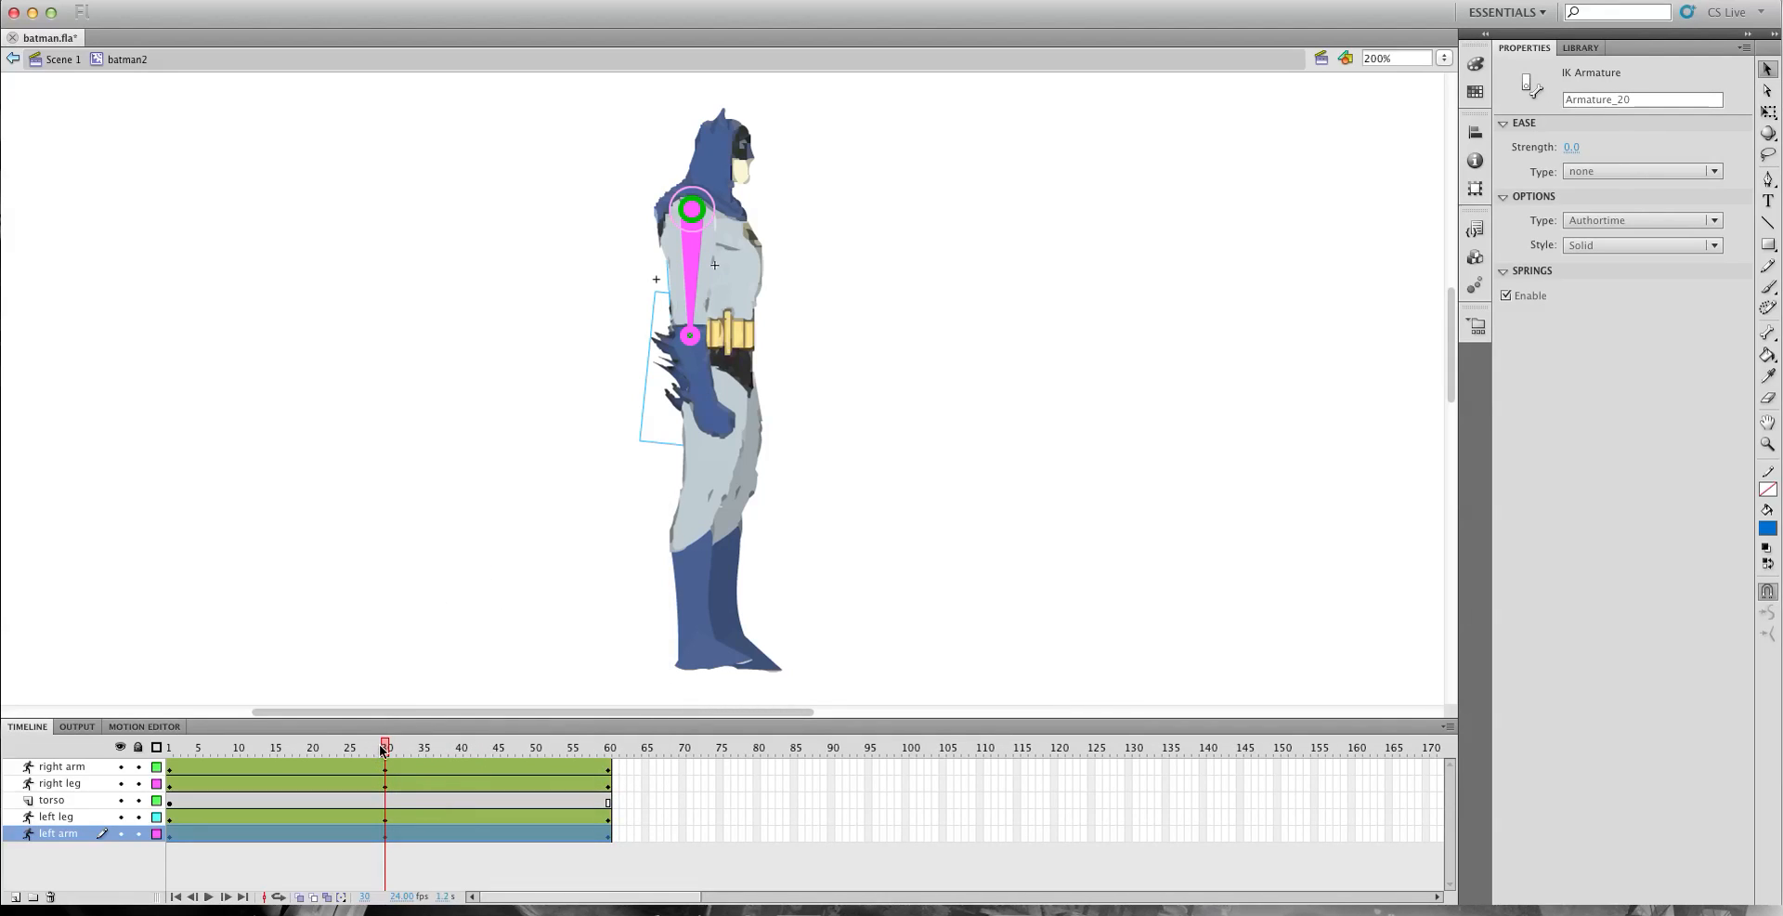
# Go to frame 15 of the left leg armature and lock every layer except left leg.
pyautogui.moveTo(381, 750); pyautogui.dragTo(288, 757)
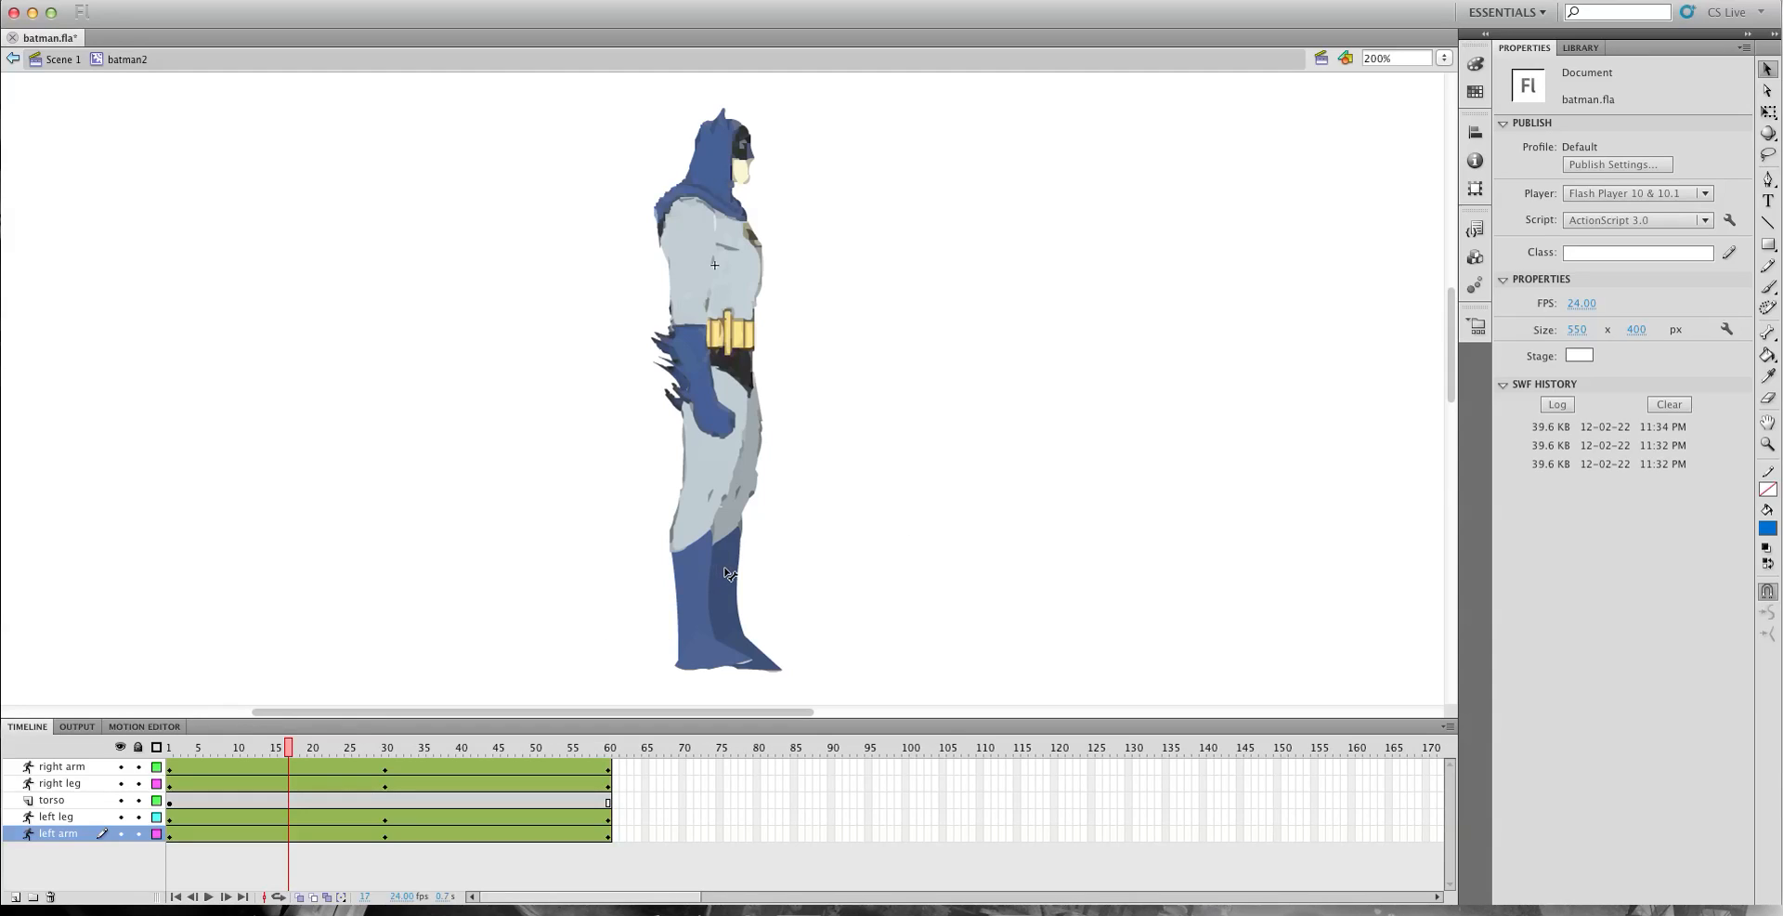
pyautogui.moveTo(288, 754); pyautogui.dragTo(386, 769)
pyautogui.moveTo(388, 752); pyautogui.dragTo(276, 763)
pyautogui.moveTo(281, 748); pyautogui.dragTo(333, 757)
pyautogui.moveTo(331, 752); pyautogui.dragTo(275, 752)
pyautogui.click(275, 815)
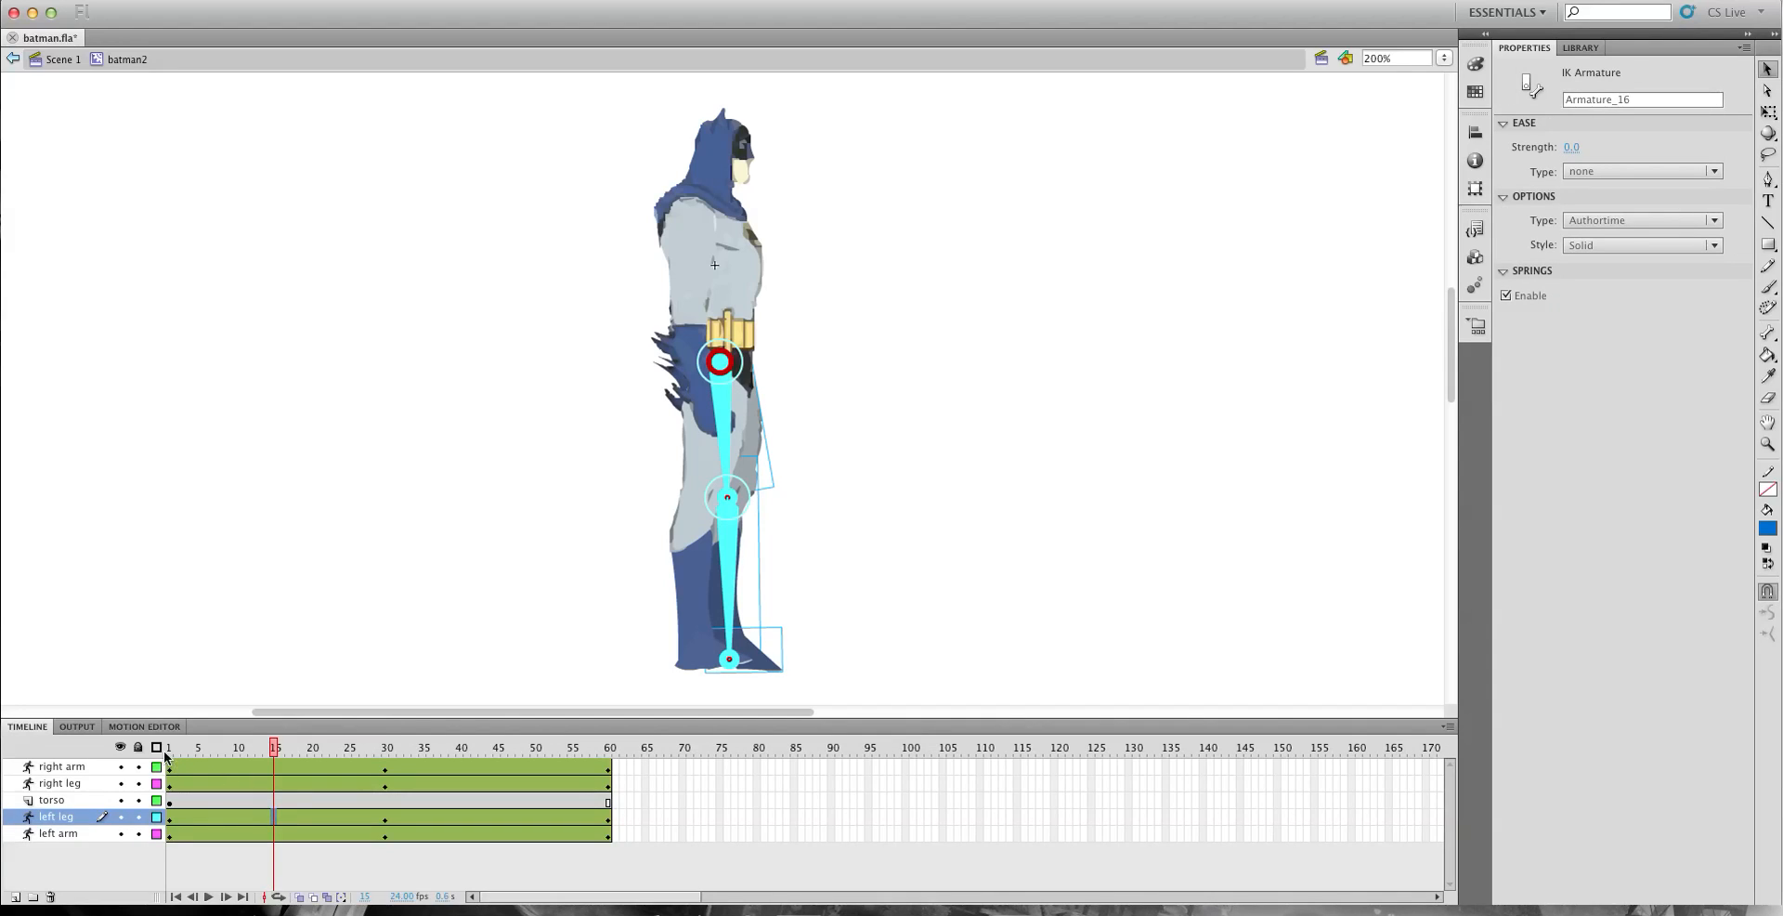
pyautogui.click(138, 748)
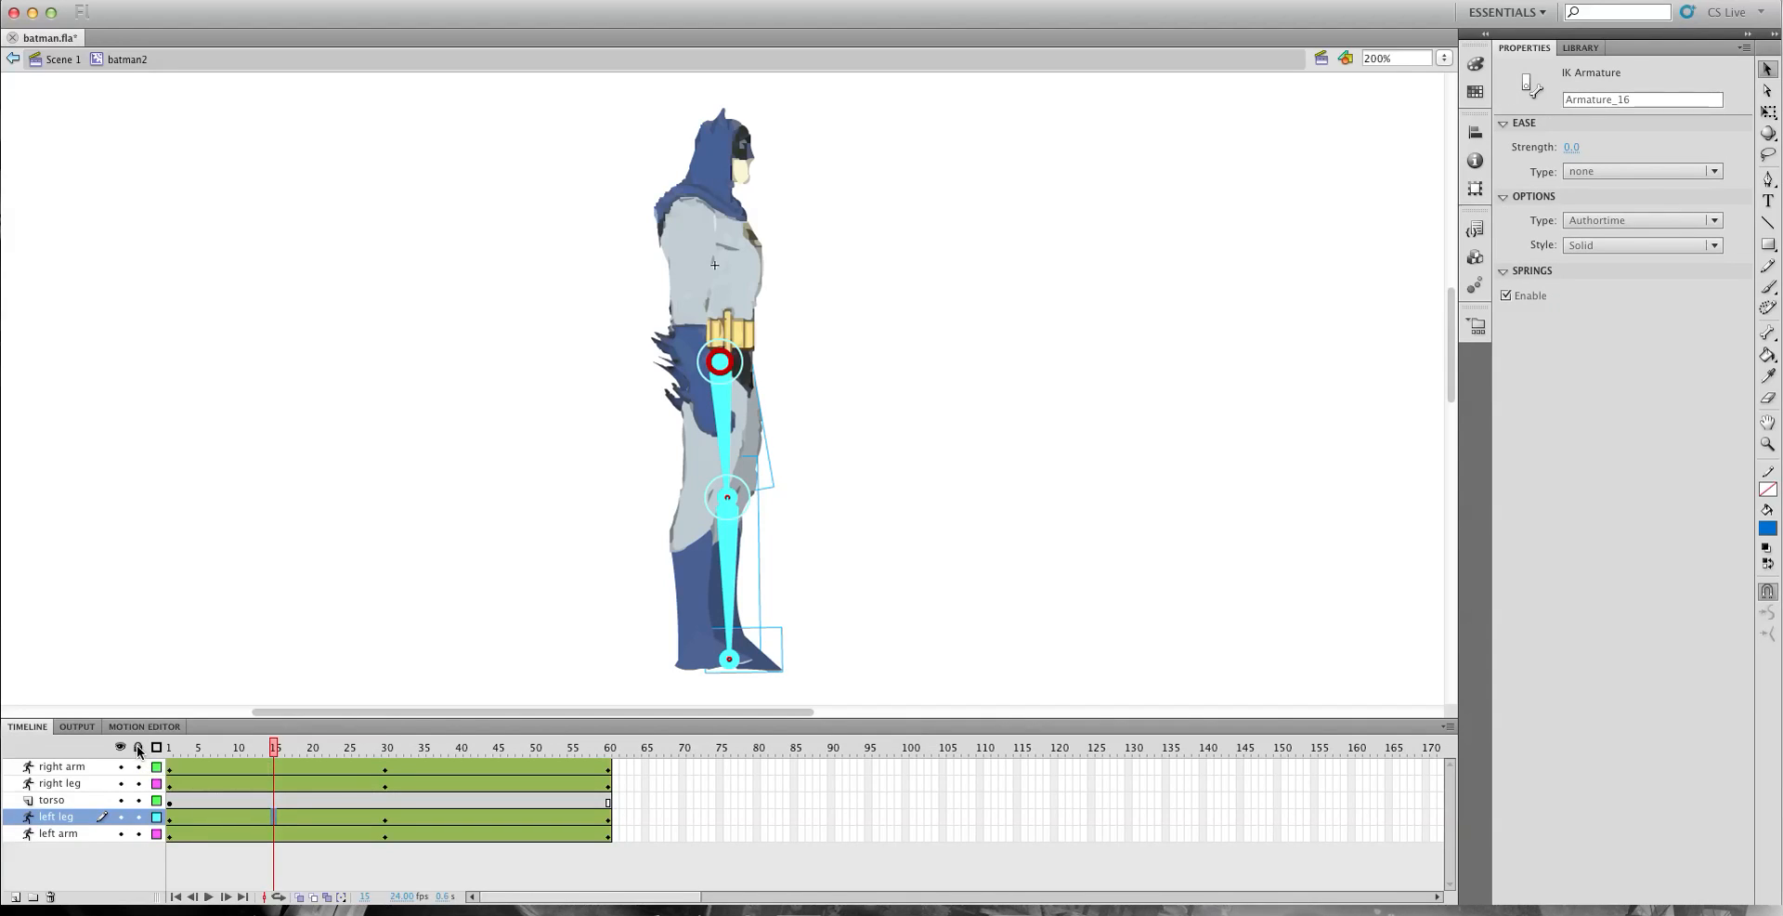
pyautogui.click(137, 815)
# Pose the left leg at frame 15, swinging it back behind the body with the foot angled downward.
pyautogui.click(713, 610)
pyautogui.moveTo(713, 610); pyautogui.dragTo(617, 613)
pyautogui.click(618, 614)
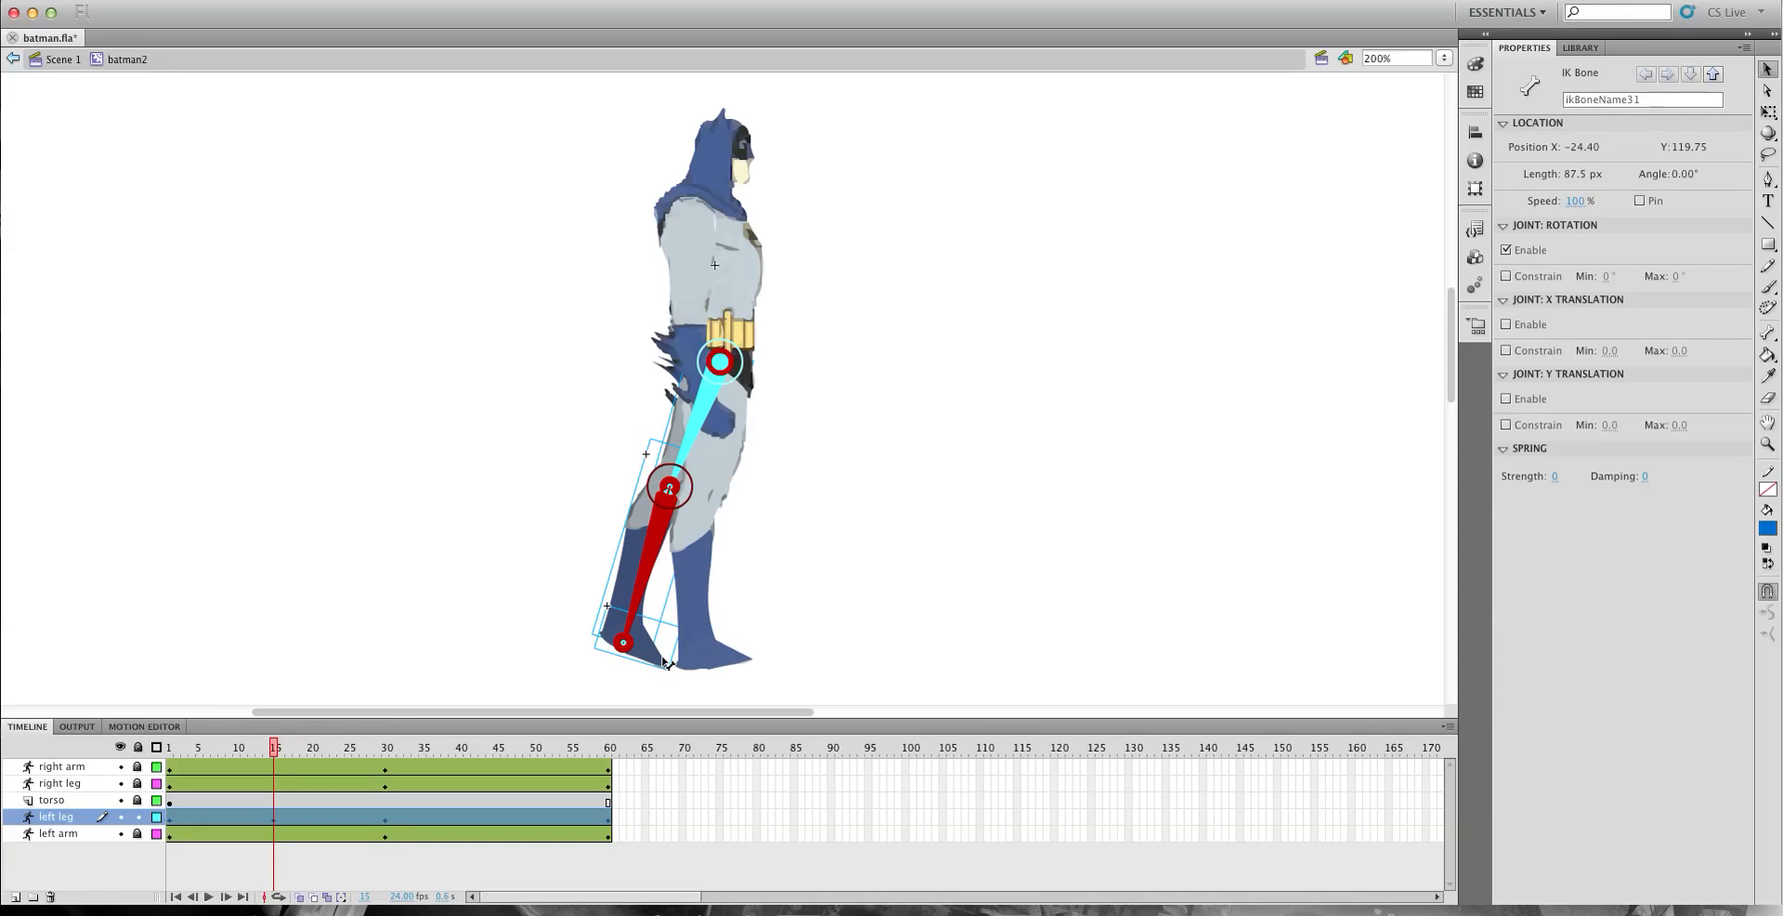
pyautogui.click(664, 660)
pyautogui.moveTo(663, 653); pyautogui.dragTo(666, 676)
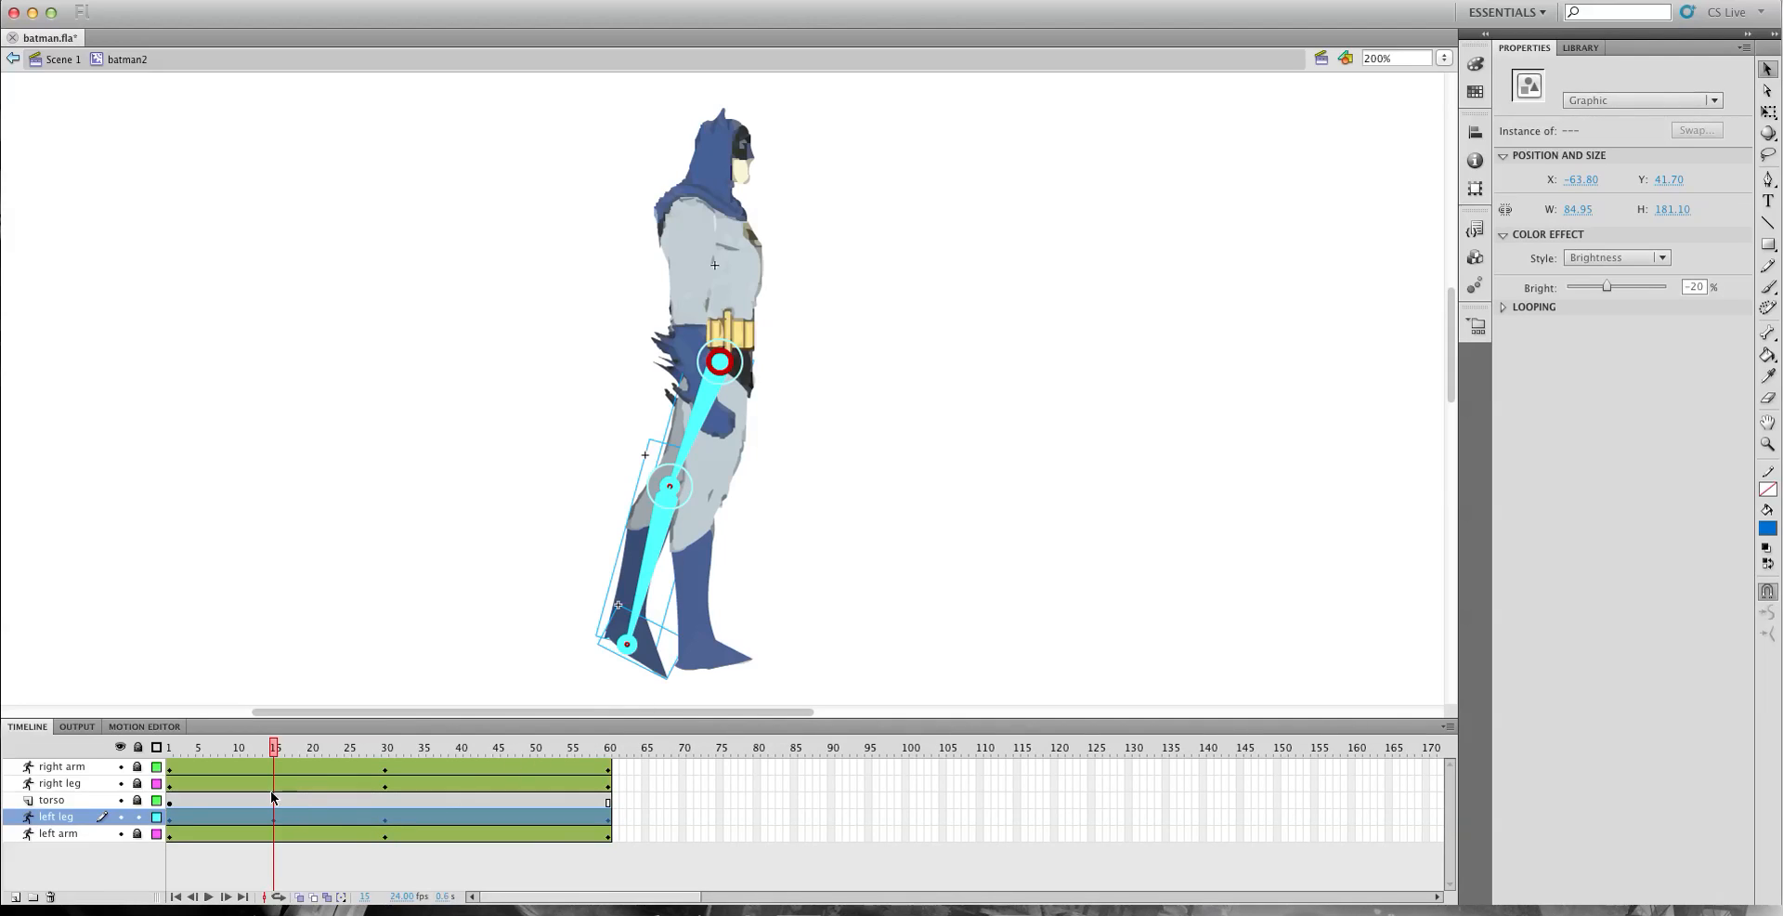
# Insert a pose at frame 45 on the left leg layer and swing the leg forward with a bent knee.
pyautogui.click(502, 824)
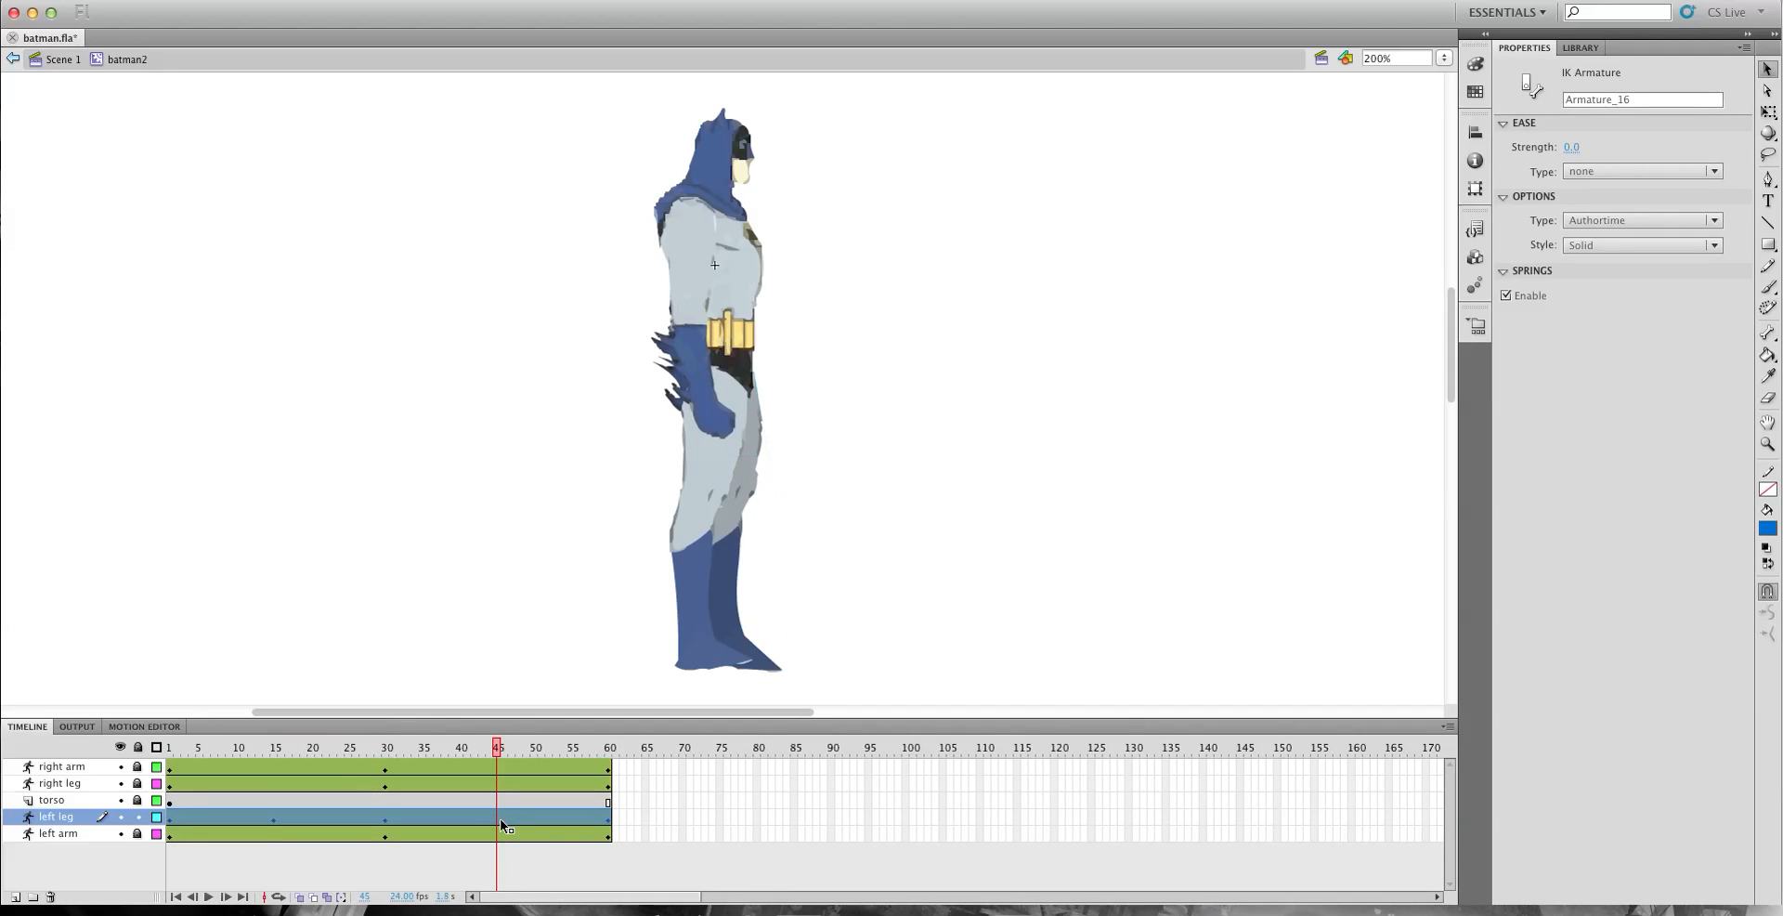
pyautogui.rightClick(499, 823)
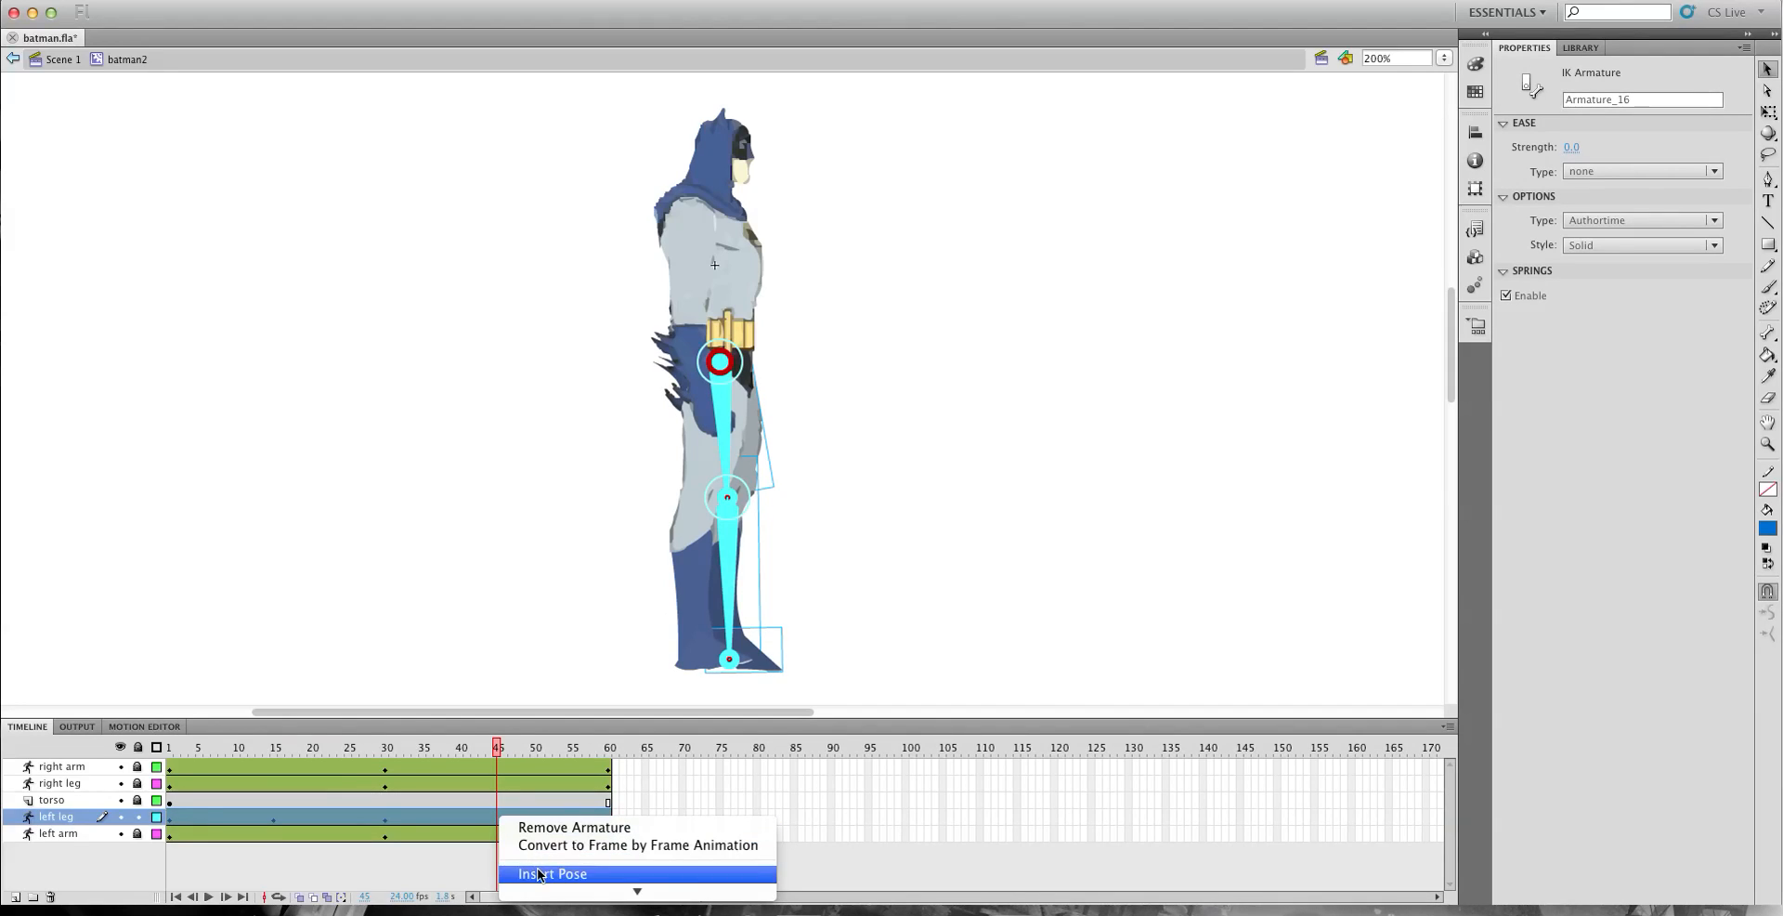
pyautogui.click(717, 583)
pyautogui.moveTo(717, 583); pyautogui.dragTo(772, 653)
pyautogui.moveTo(770, 457); pyautogui.dragTo(787, 447)
pyautogui.moveTo(805, 602); pyautogui.dragTo(844, 652)
pyautogui.moveTo(504, 754); pyautogui.dragTo(387, 785)
# Lock the left leg layer, unlock right leg, and pose the right leg forward with a bent knee at frame 15.
pyautogui.click(138, 819)
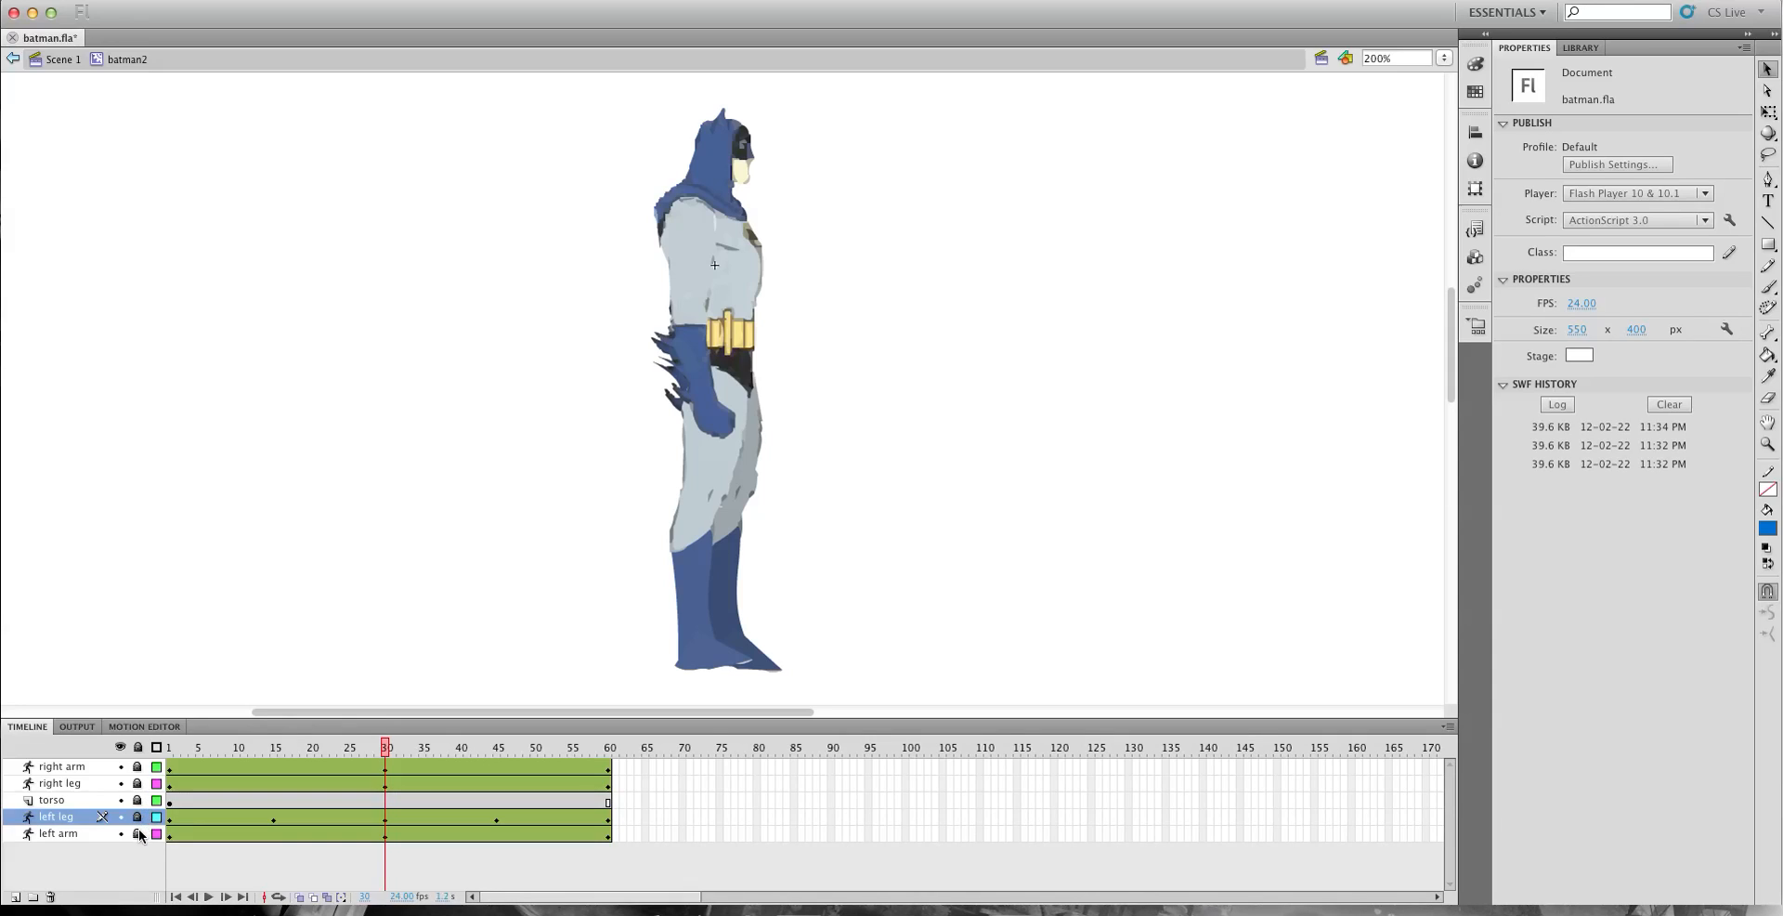
pyautogui.click(275, 750)
pyautogui.click(271, 783)
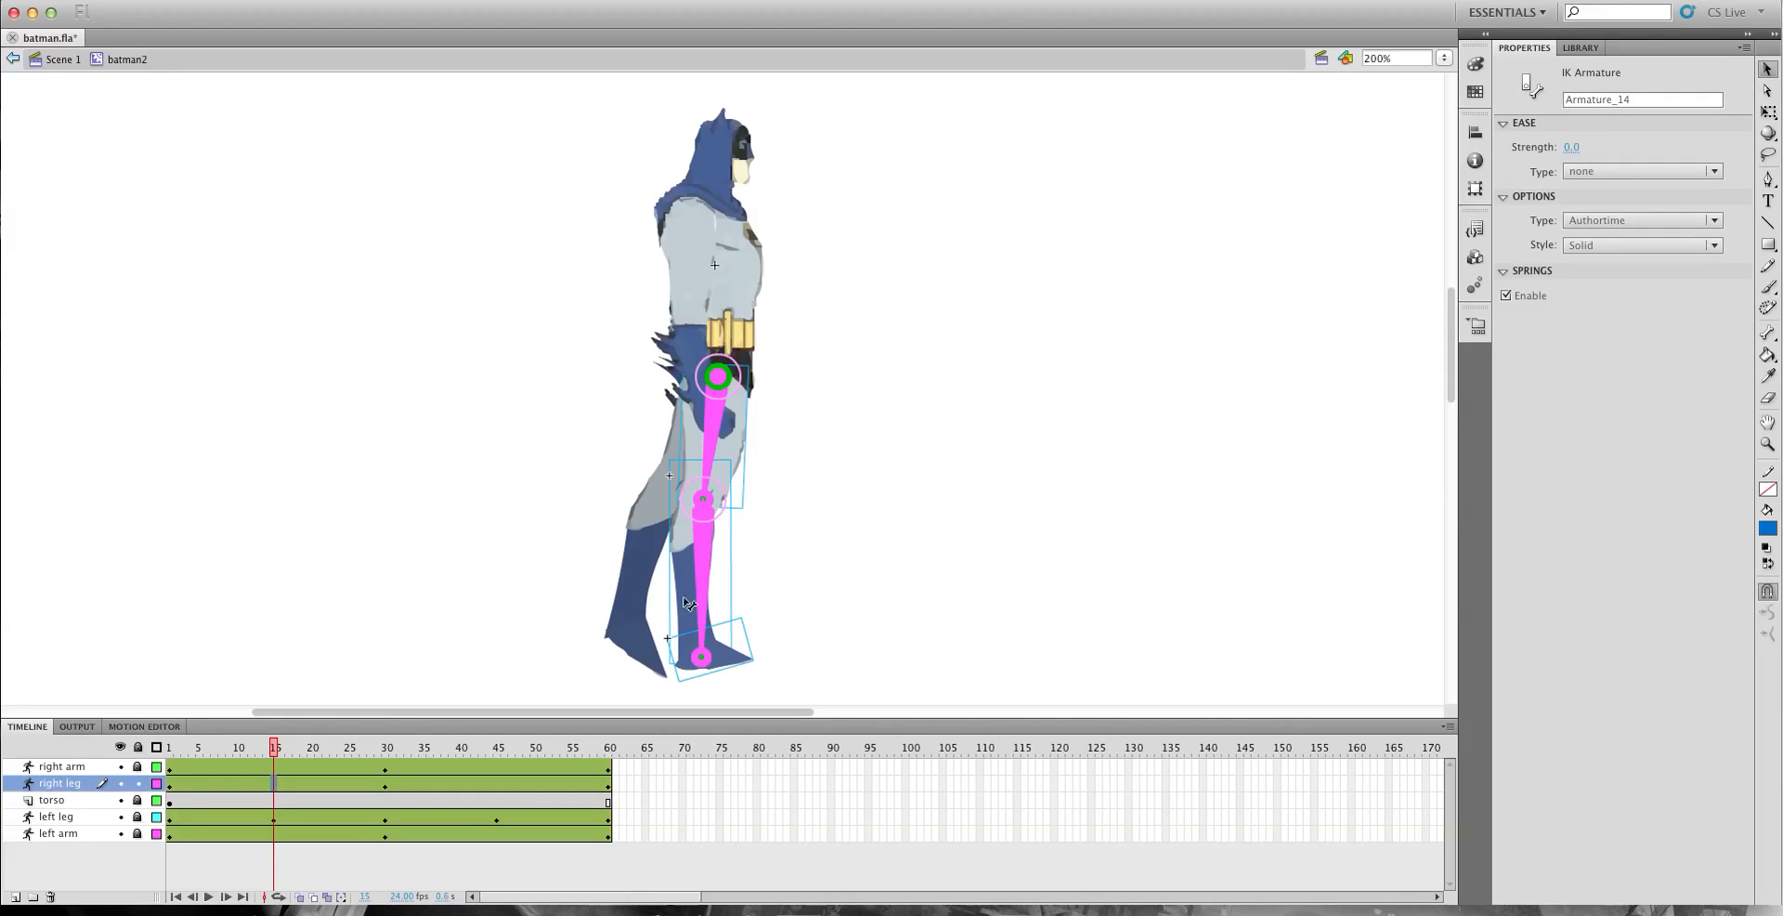
pyautogui.moveTo(743, 459); pyautogui.dragTo(790, 458)
pyautogui.moveTo(274, 750)
pyautogui.mouseDown()
pyautogui.moveTo(529, 749)
pyautogui.moveTo(275, 750)
pyautogui.mouseUp()
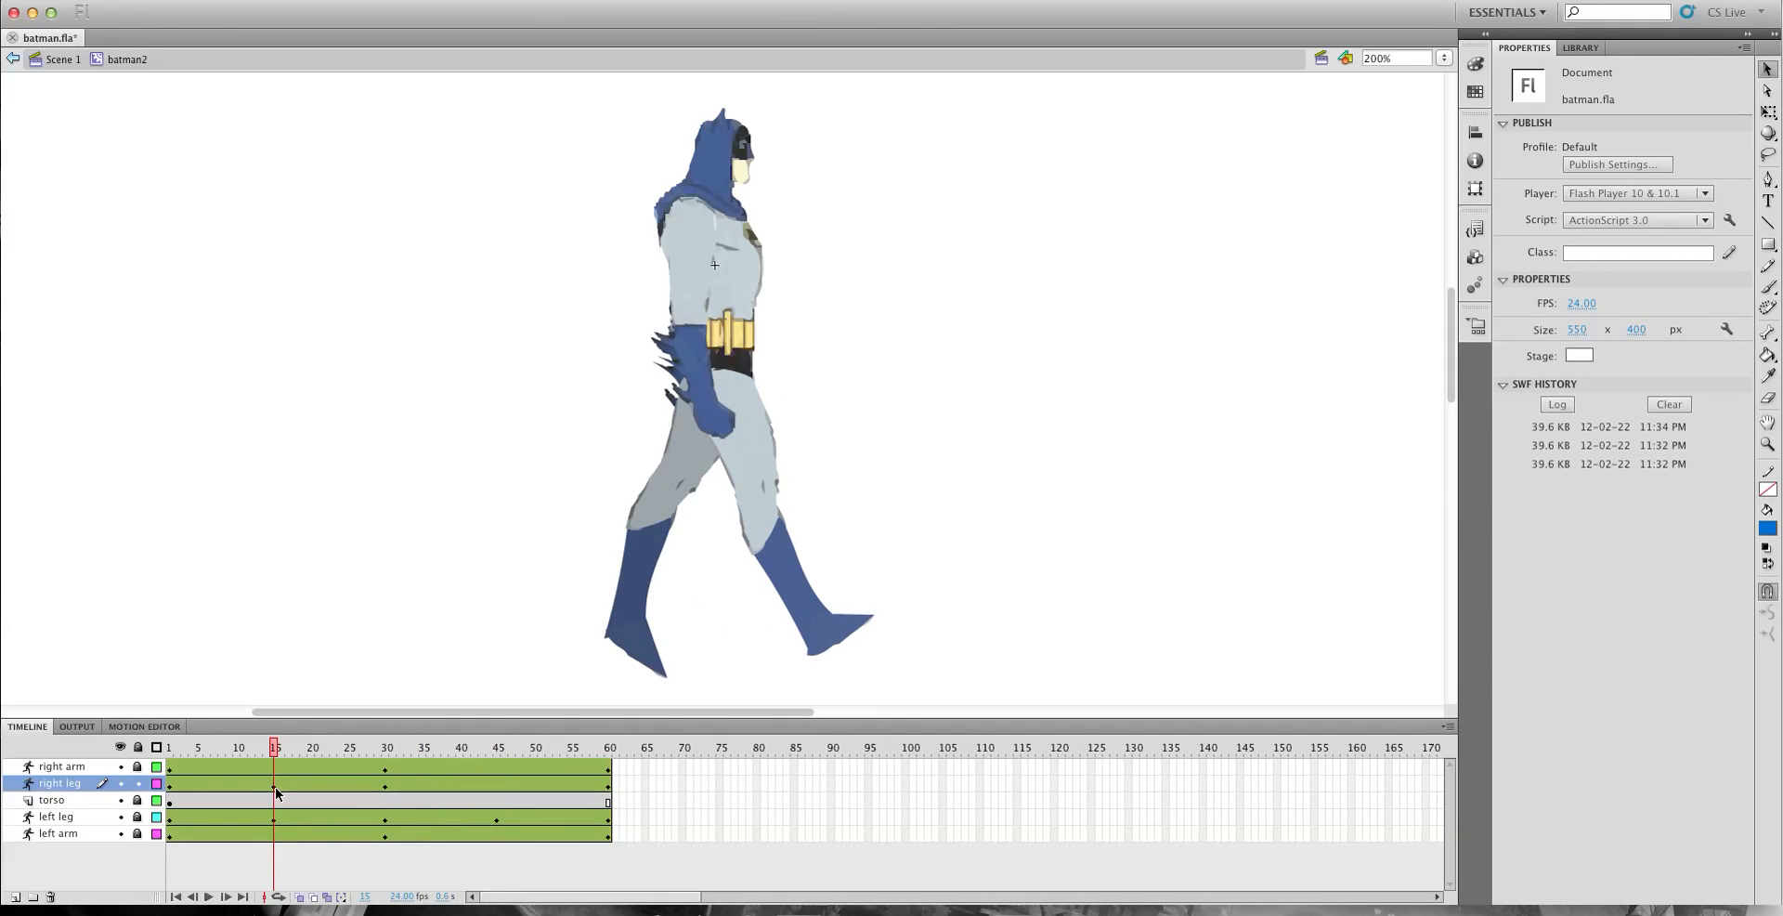
pyautogui.click(275, 791)
pyautogui.moveTo(788, 606); pyautogui.dragTo(748, 596)
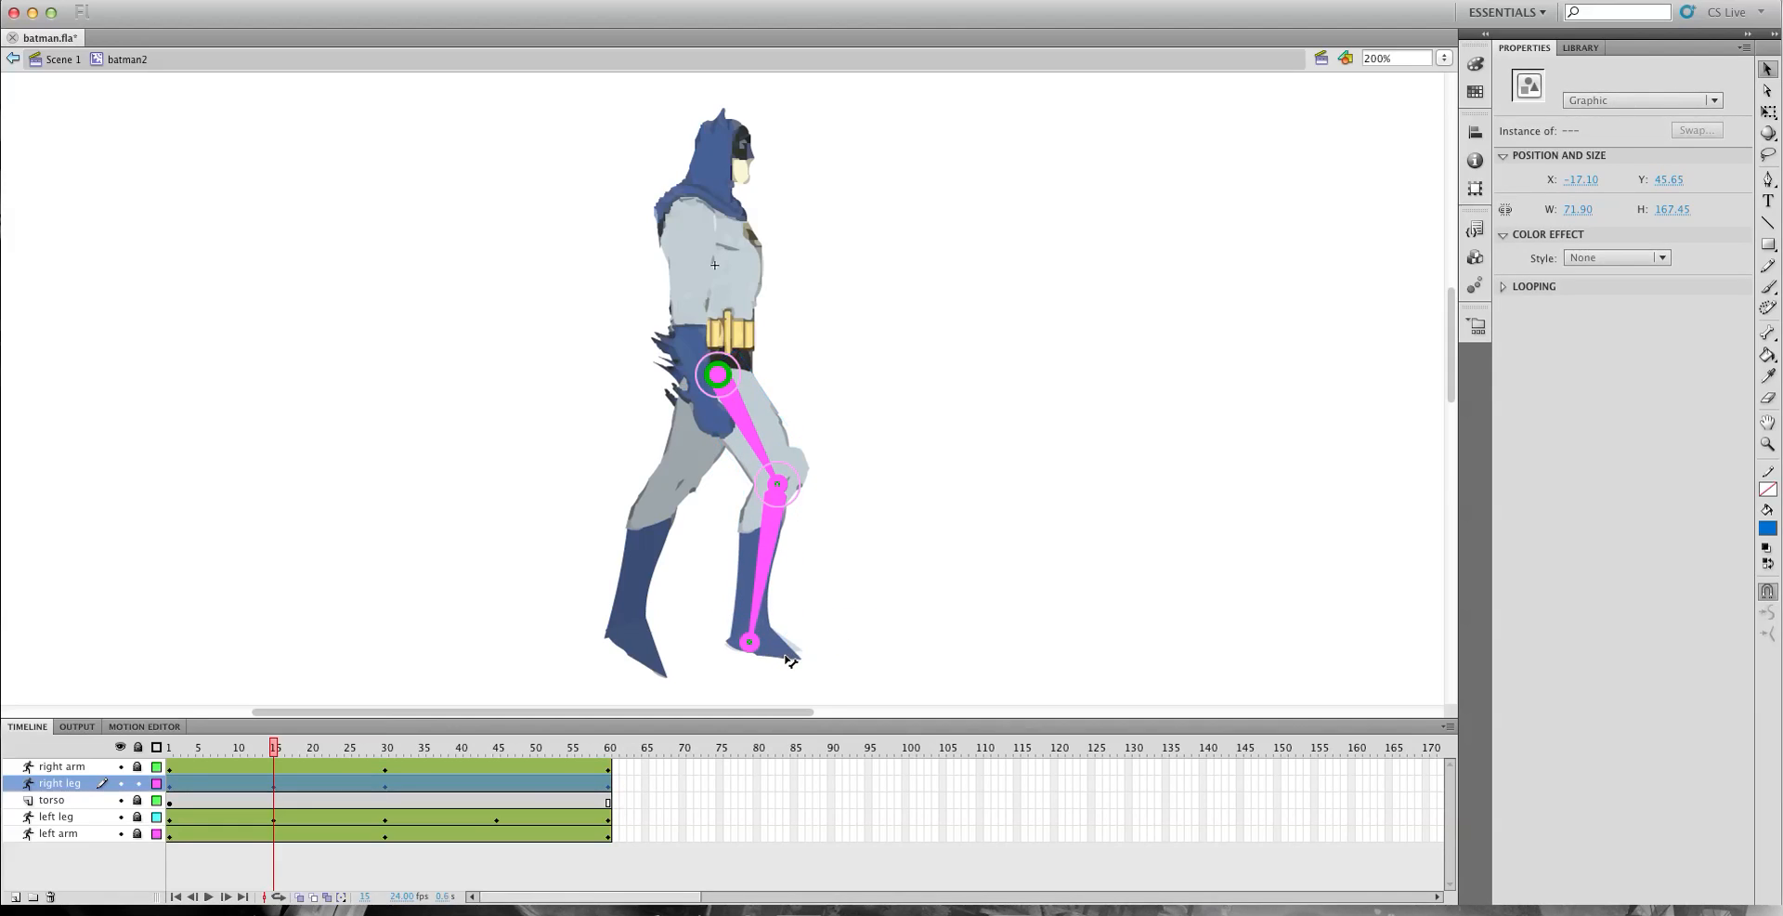
# Pose the right leg at frame 45, swinging it back behind the body with the foot near the ground.
pyautogui.moveTo(303, 746); pyautogui.dragTo(497, 771)
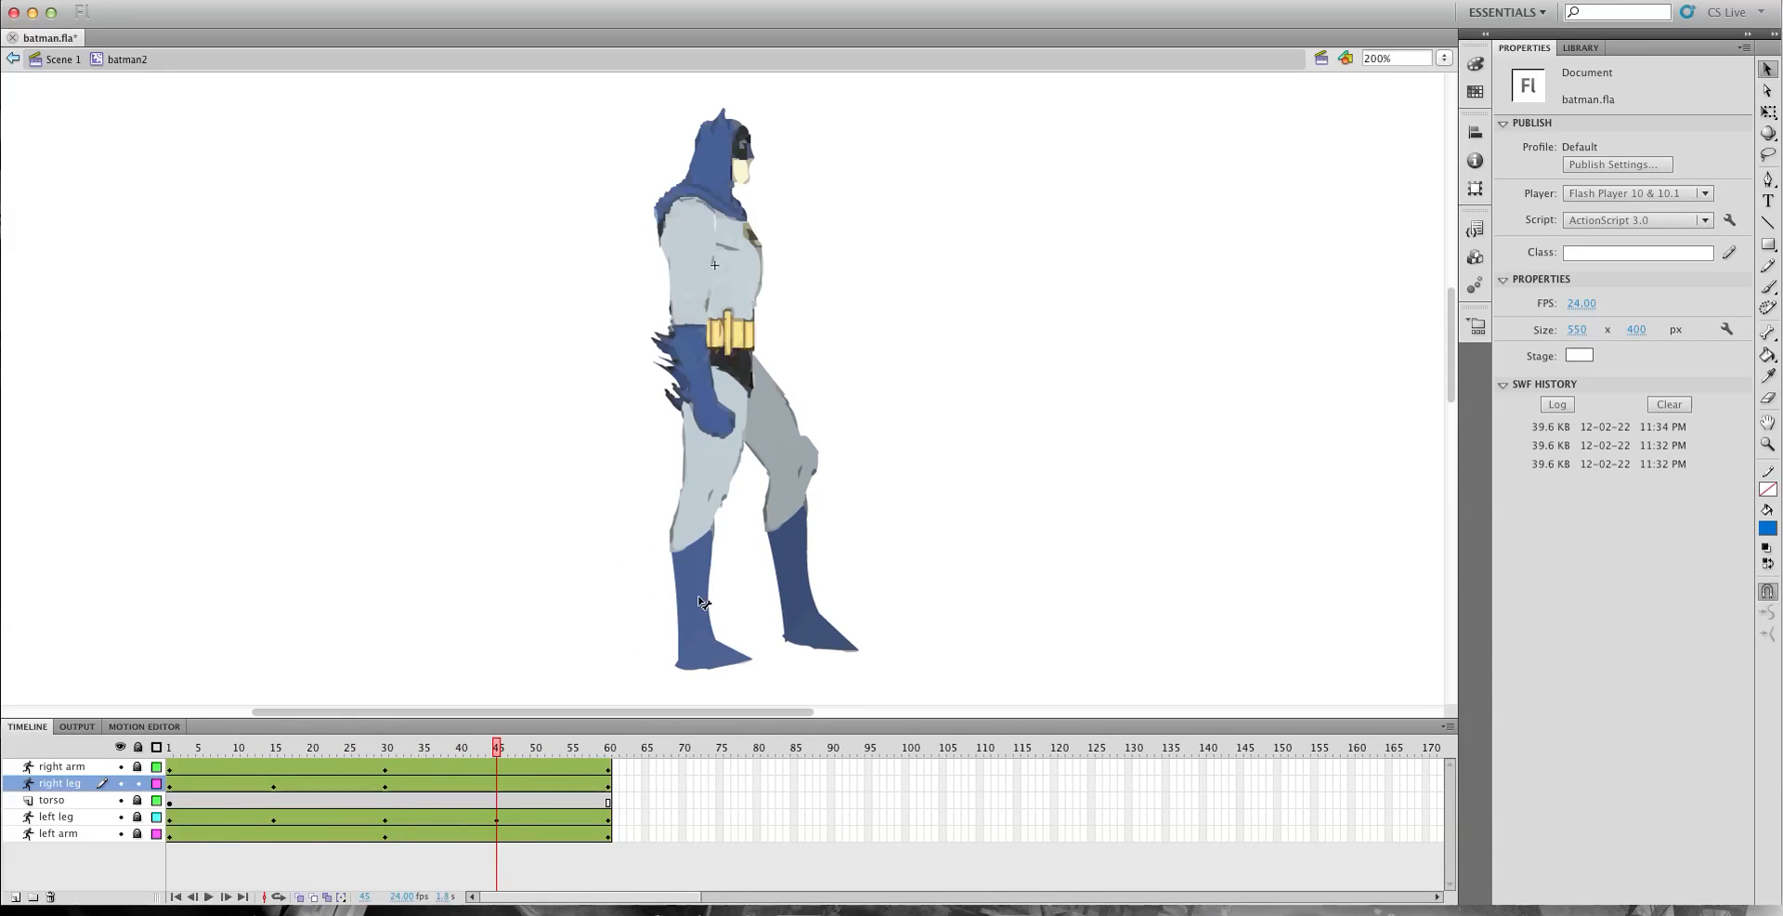
pyautogui.click(708, 469)
pyautogui.moveTo(697, 455); pyautogui.dragTo(675, 469)
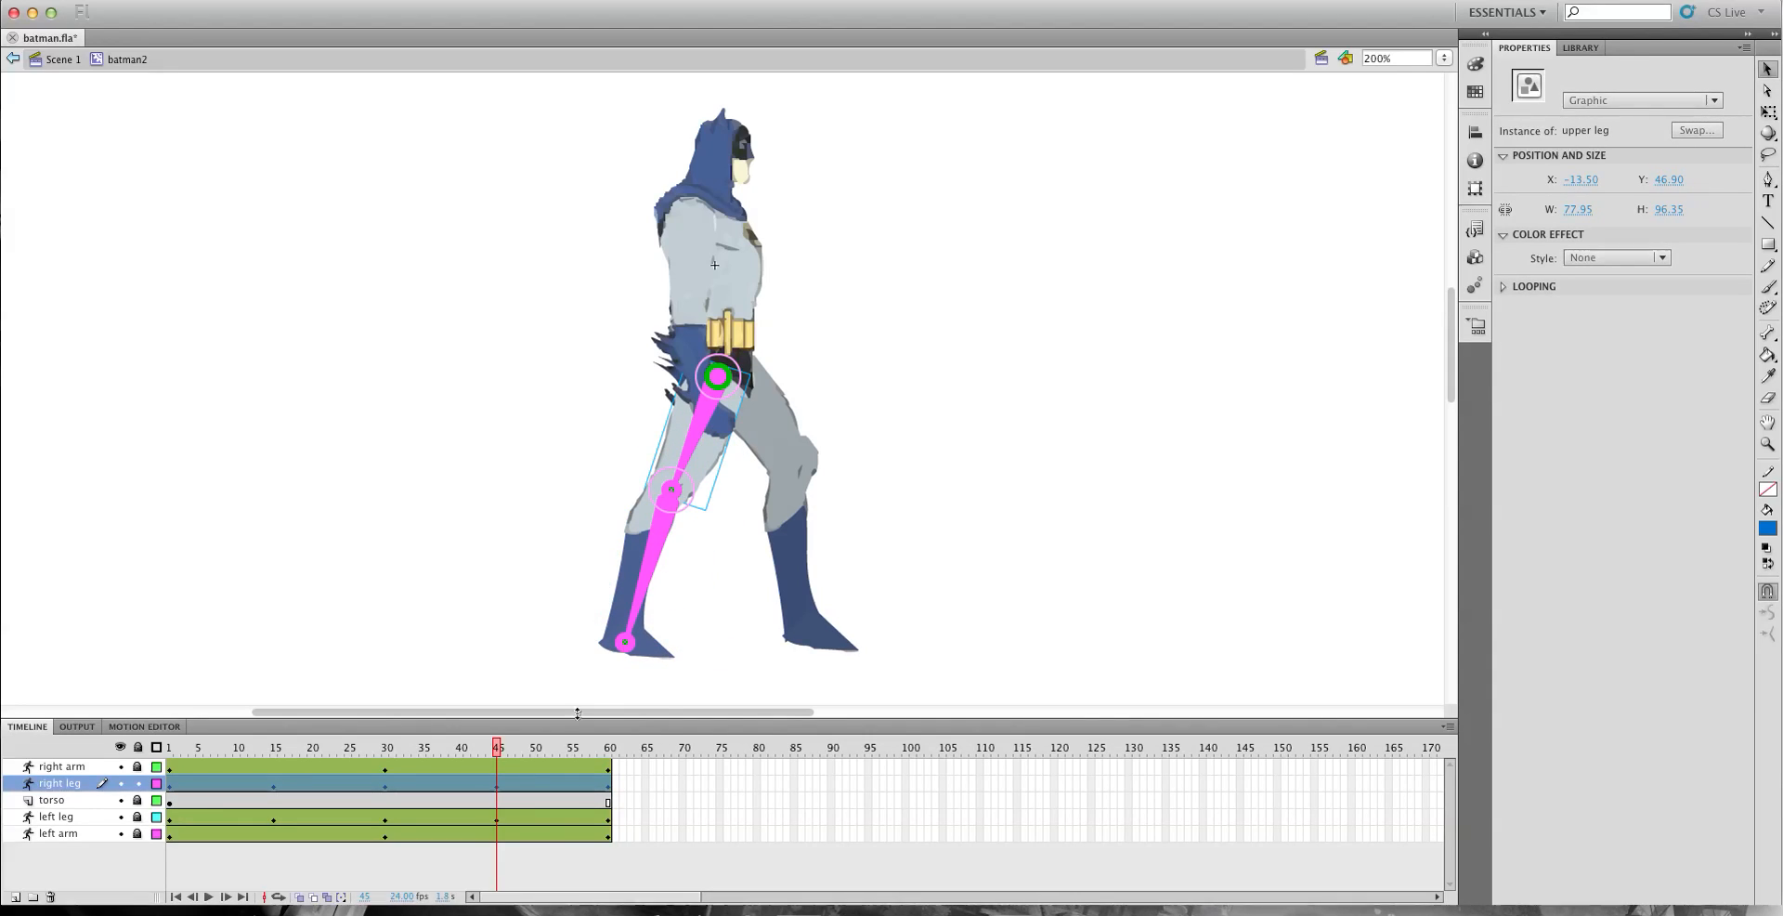
pyautogui.moveTo(499, 754)
pyautogui.mouseDown()
pyautogui.moveTo(182, 754)
pyautogui.moveTo(538, 754)
pyautogui.moveTo(500, 750)
pyautogui.mouseUp()
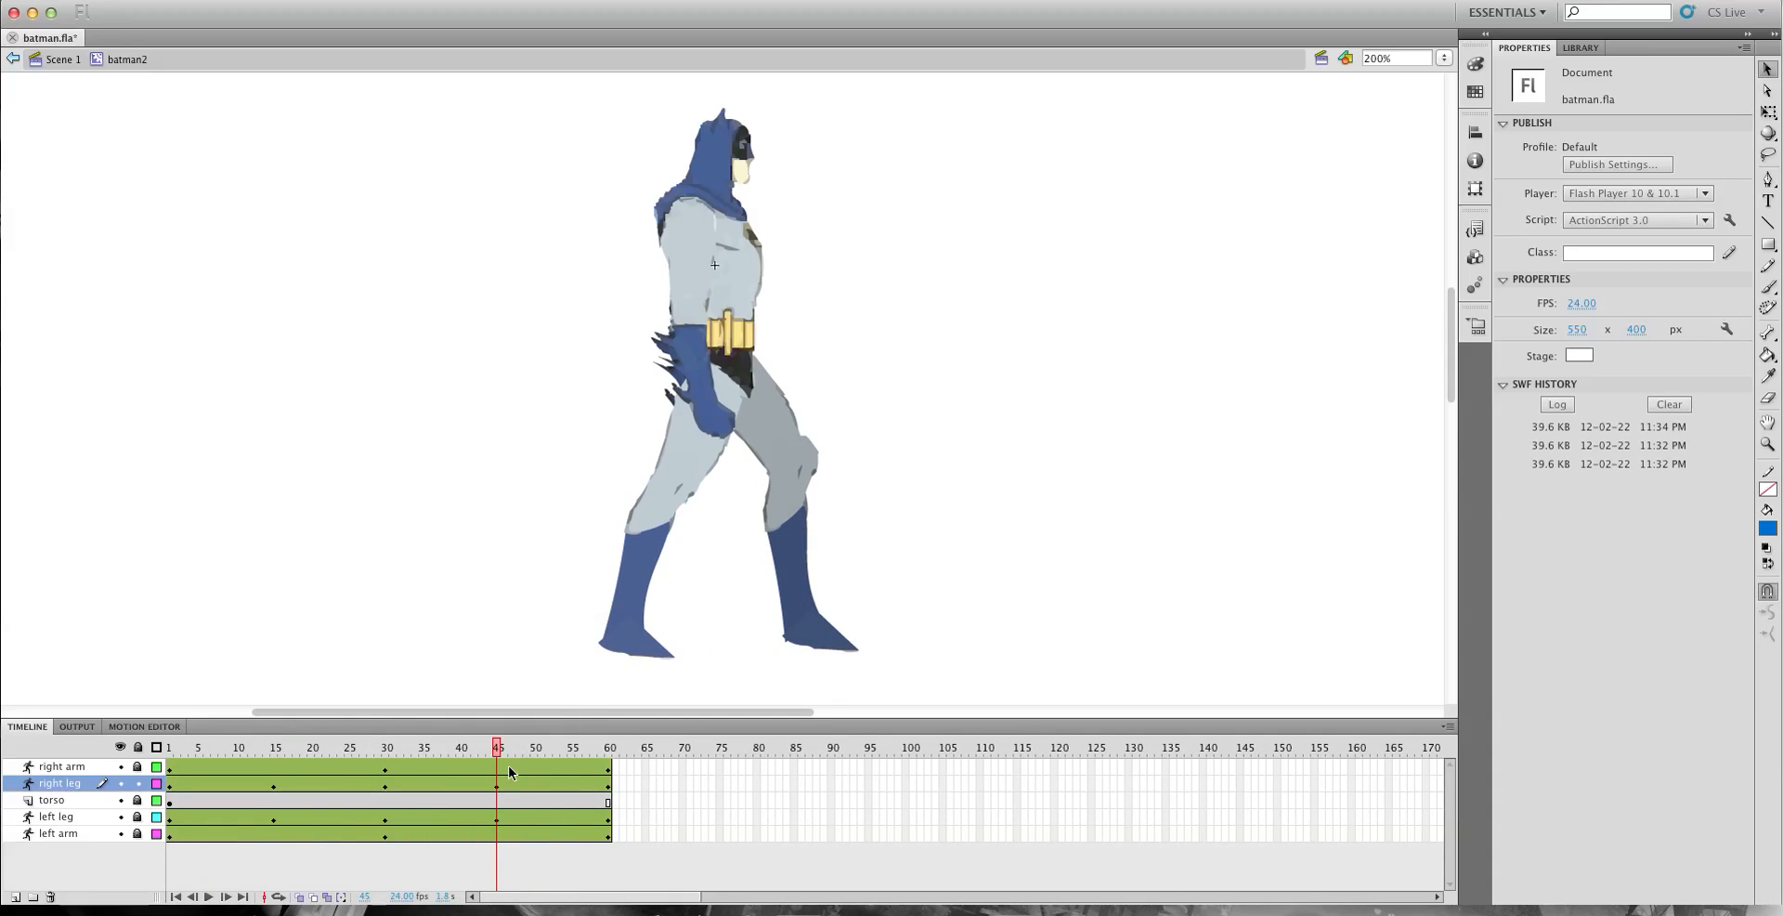
pyautogui.click(497, 786)
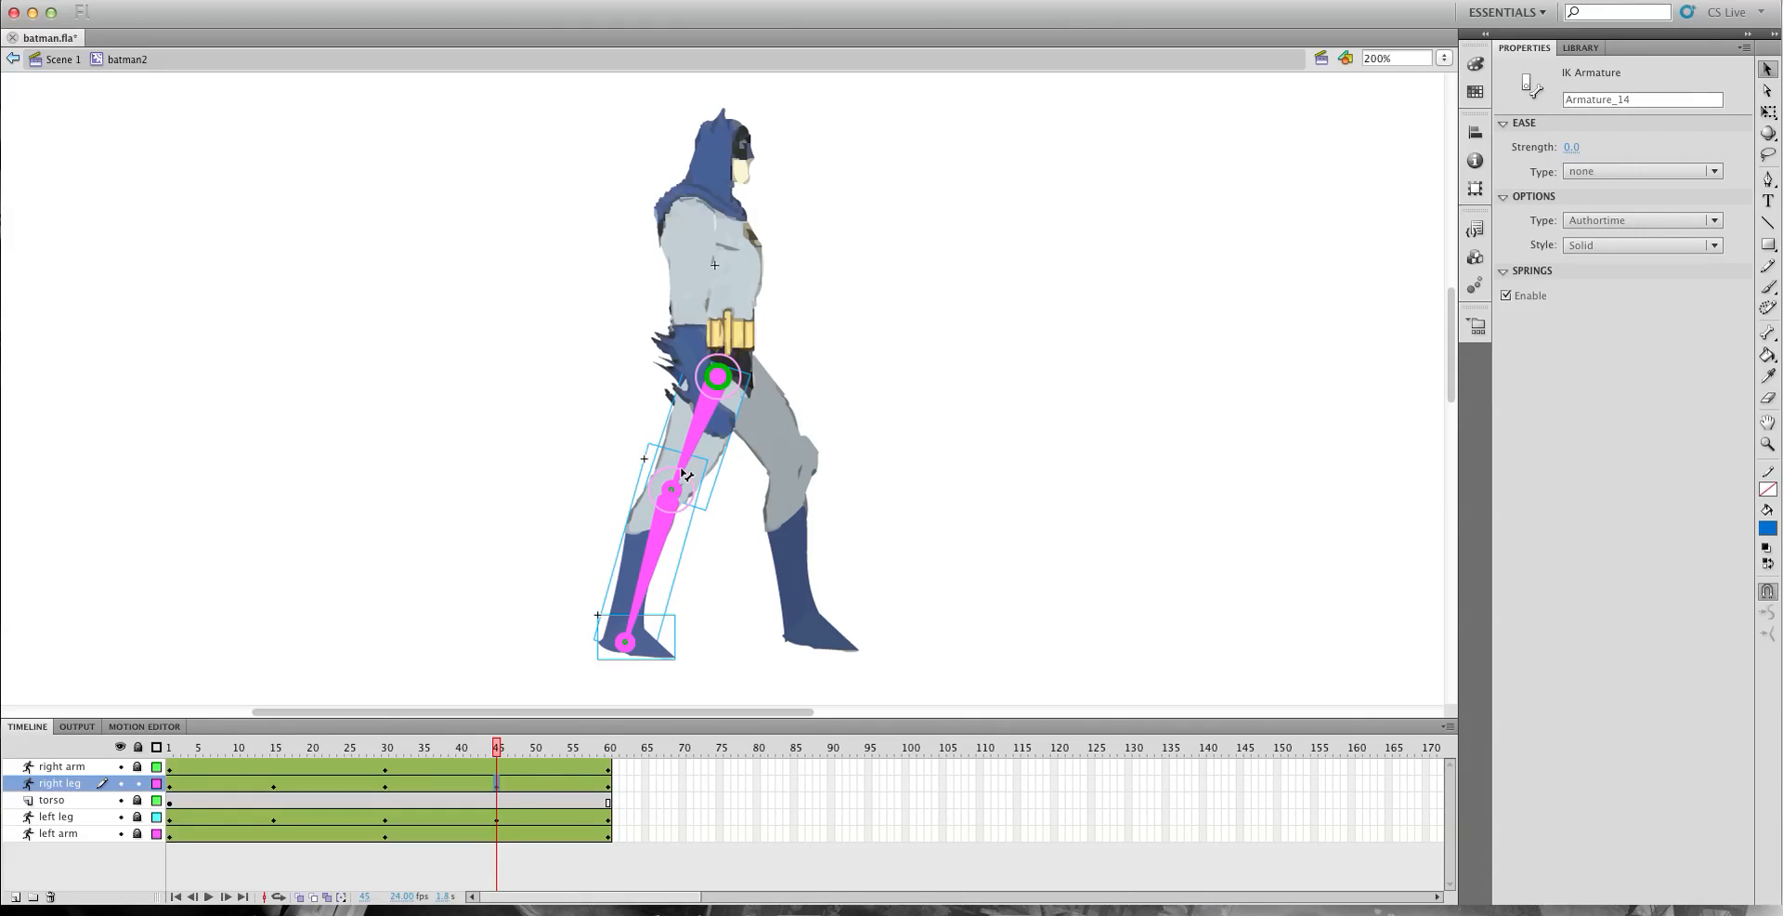
pyautogui.click(683, 444)
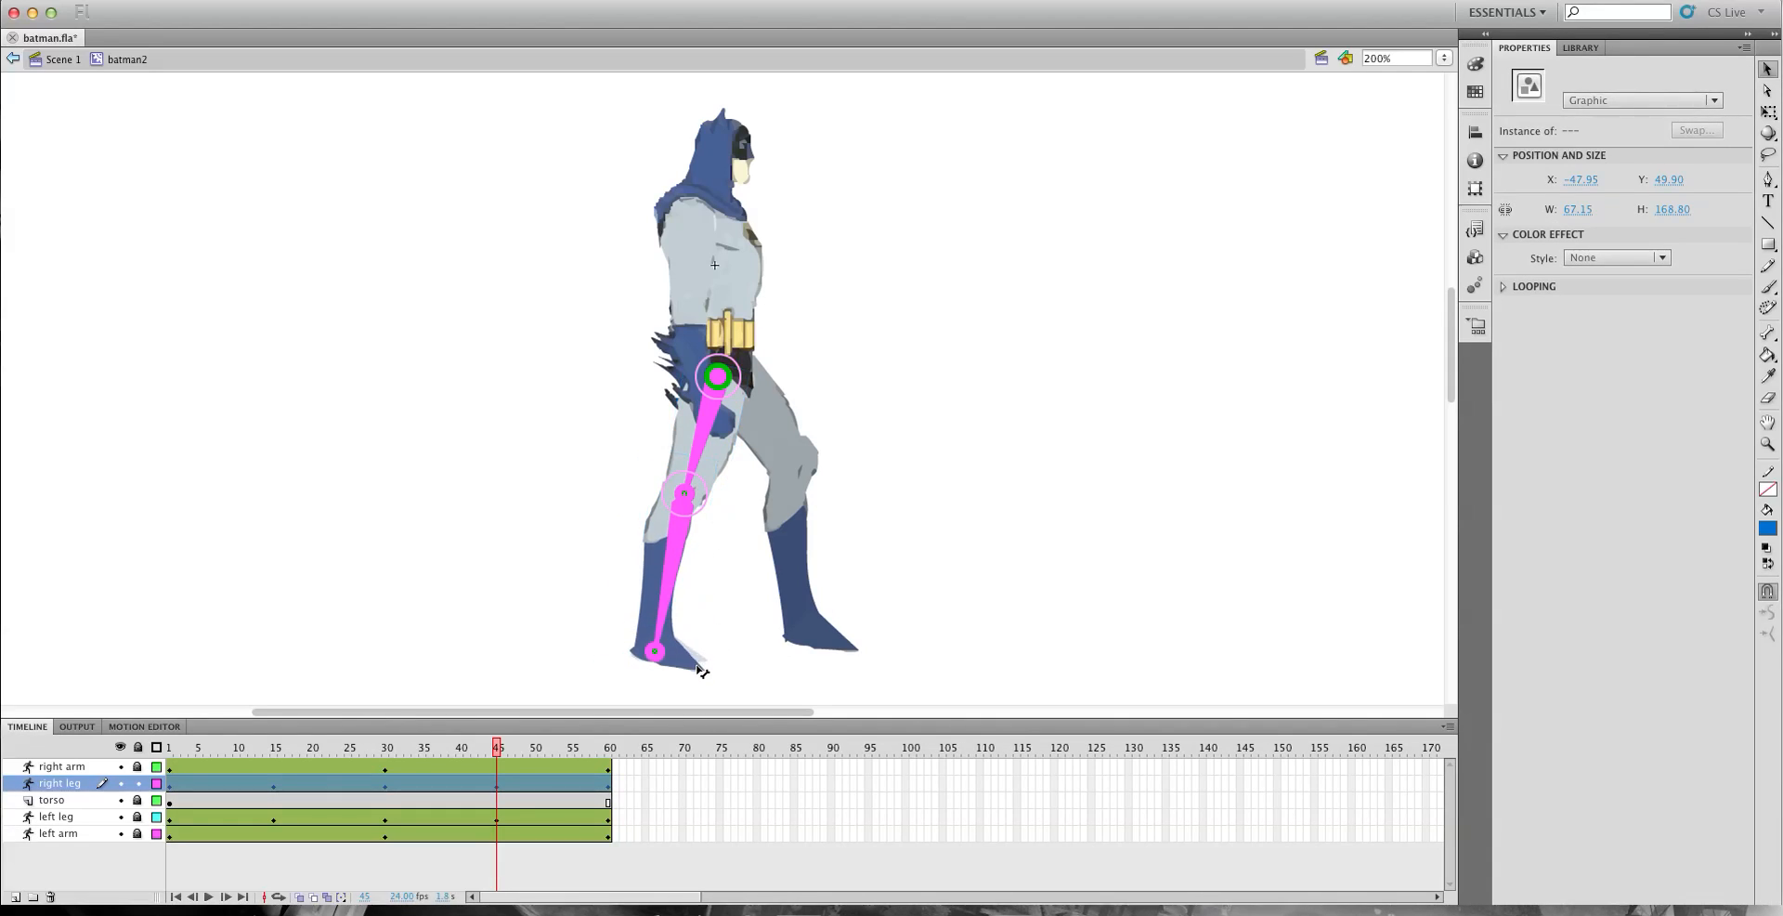
# Scrub through the leg animation and play it back from frame 1 to check the leg movement.
pyautogui.moveTo(498, 749); pyautogui.dragTo(409, 767)
pyautogui.moveTo(251, 773)
pyautogui.mouseDown()
pyautogui.moveTo(159, 770)
pyautogui.moveTo(280, 766)
pyautogui.mouseUp()
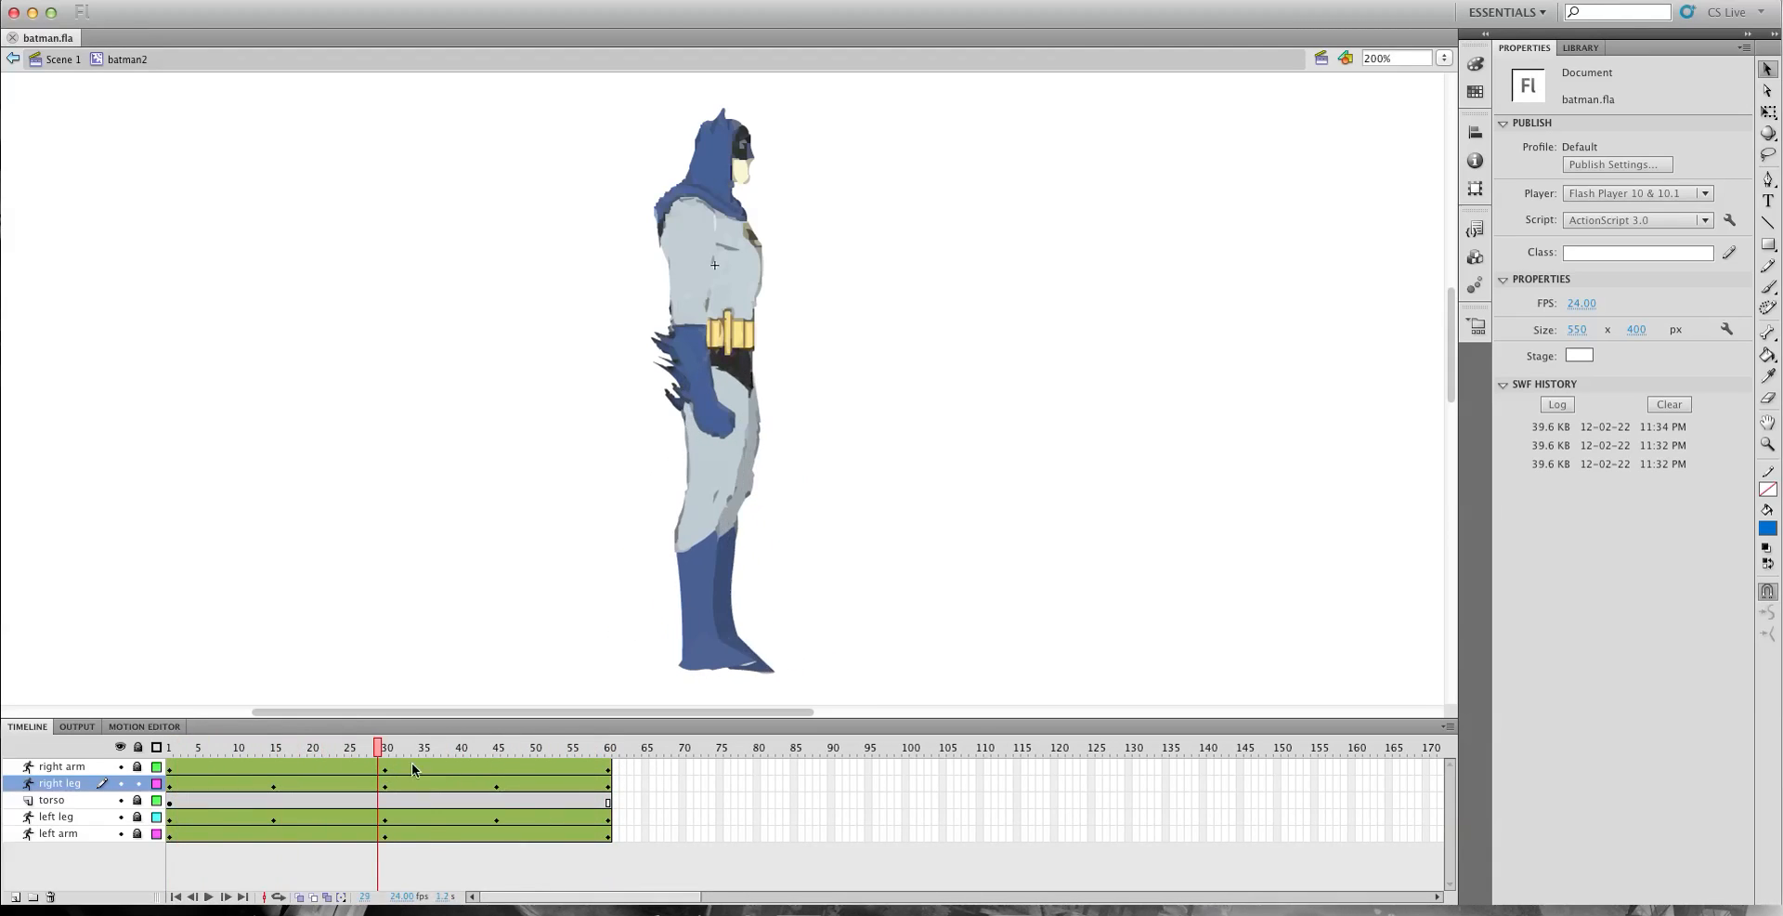
pyautogui.moveTo(494, 766); pyautogui.dragTo(172, 783)
pyautogui.press('Return')
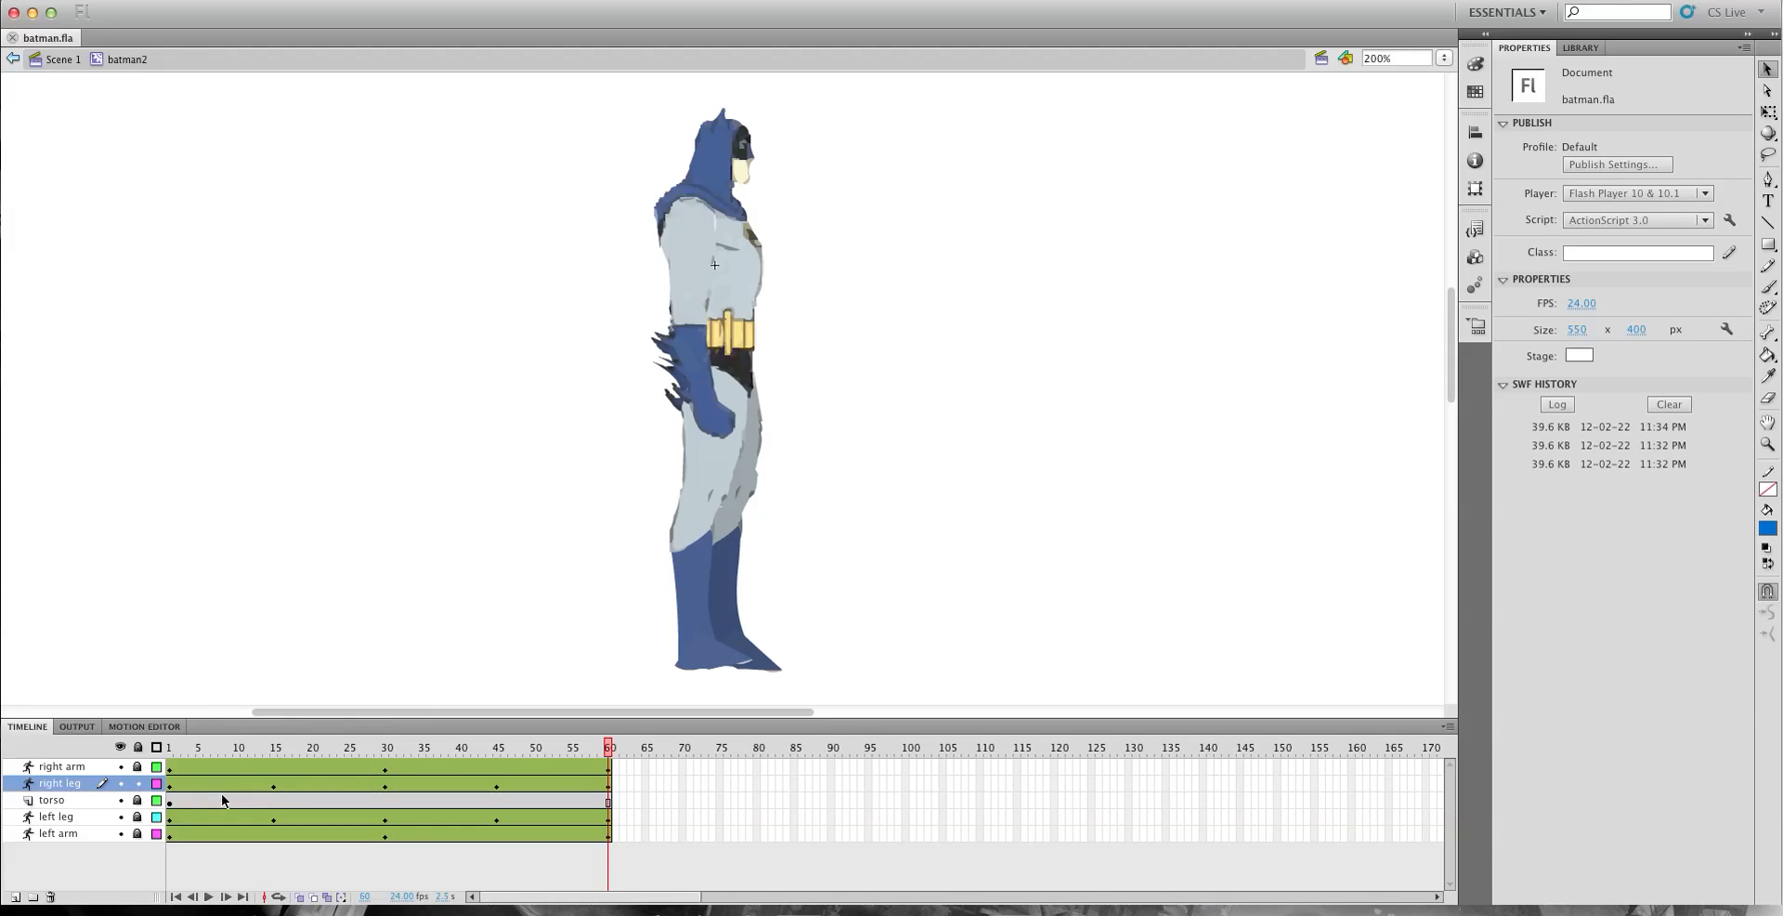
# Unlock only the right arm layer and pose the right arm at frame 15, swinging it back behind the torso.
pyautogui.click(275, 770)
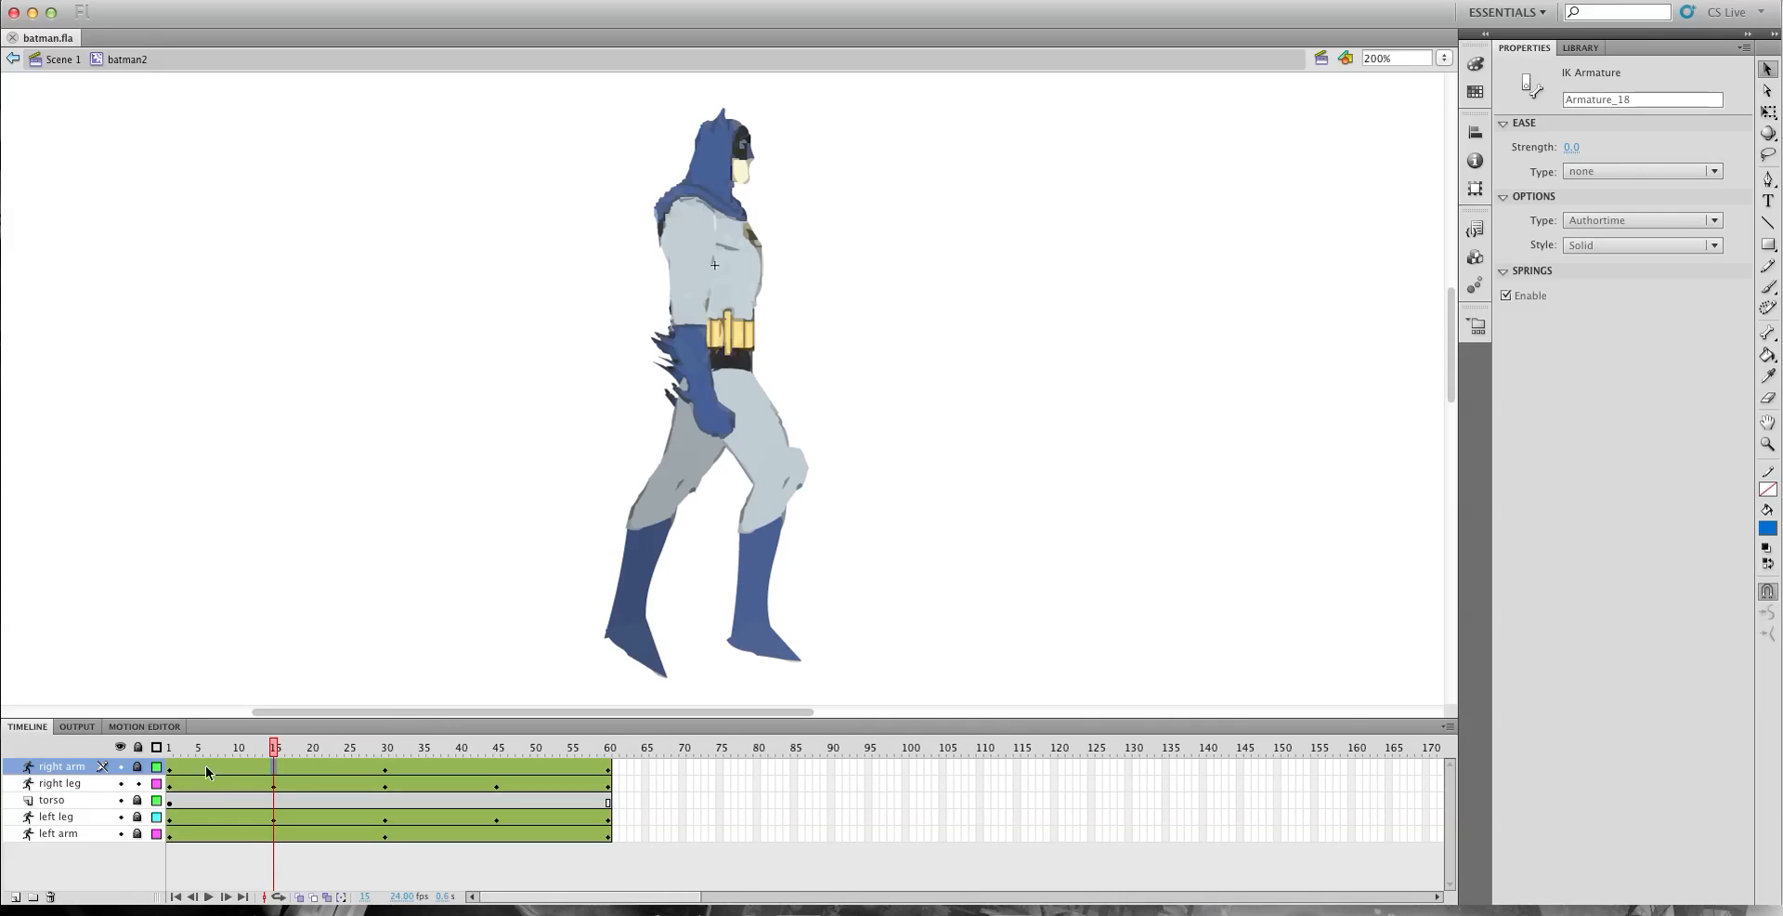
pyautogui.click(137, 766)
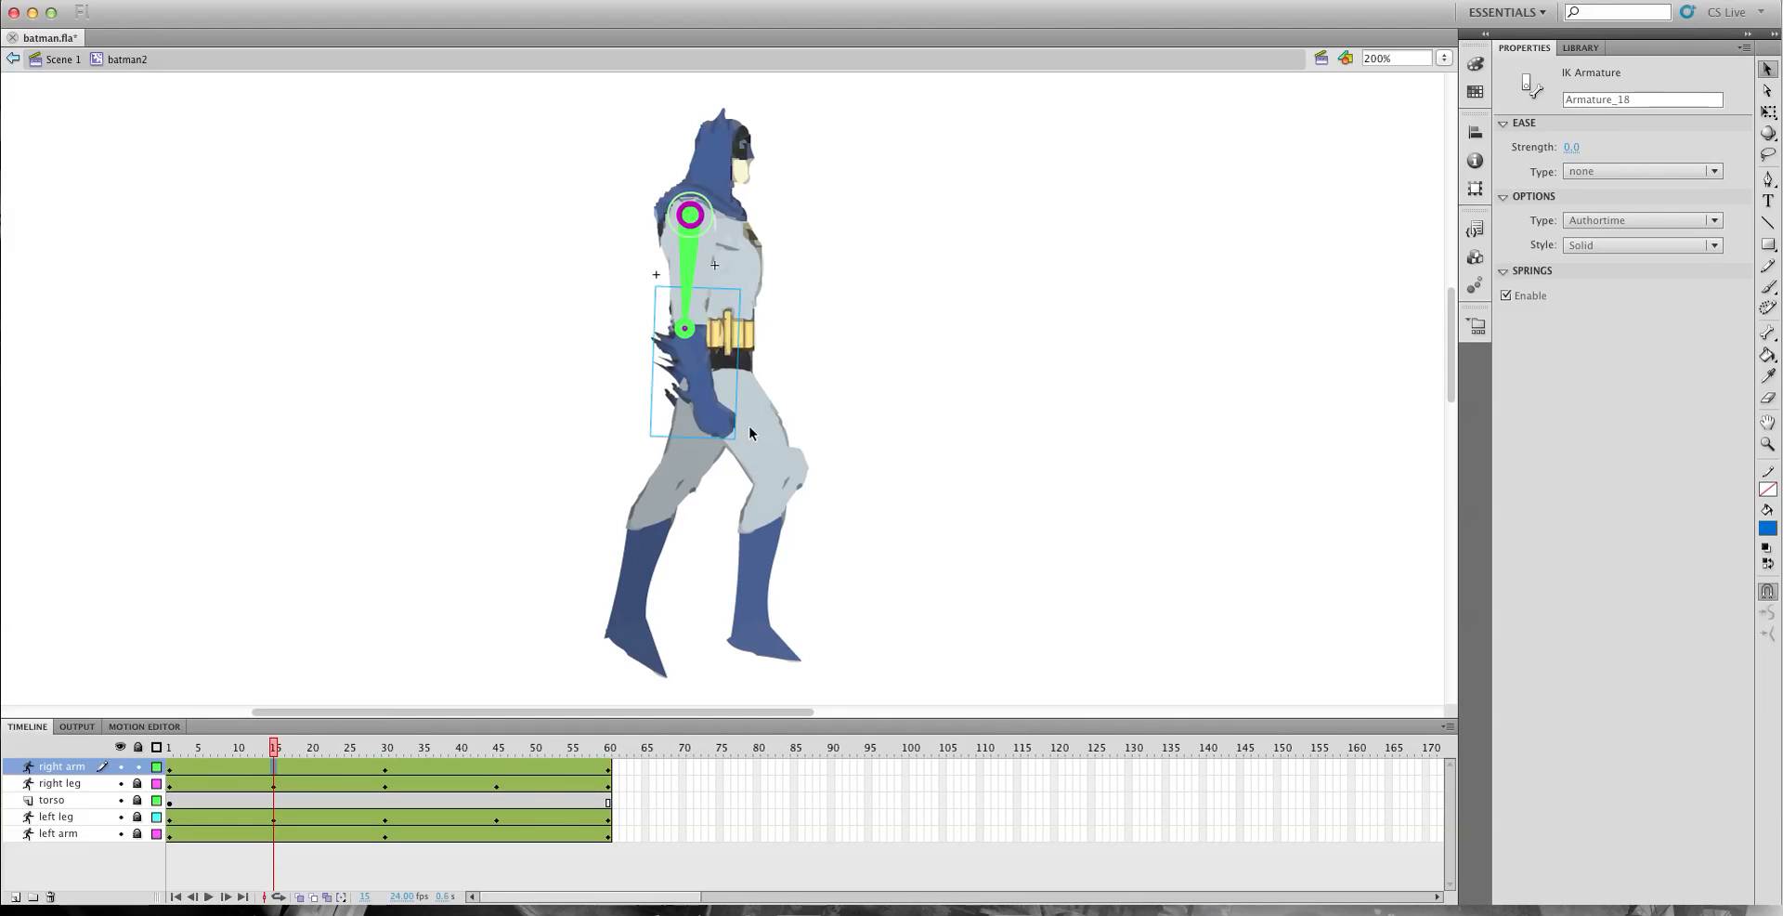
pyautogui.moveTo(712, 378); pyautogui.dragTo(681, 378)
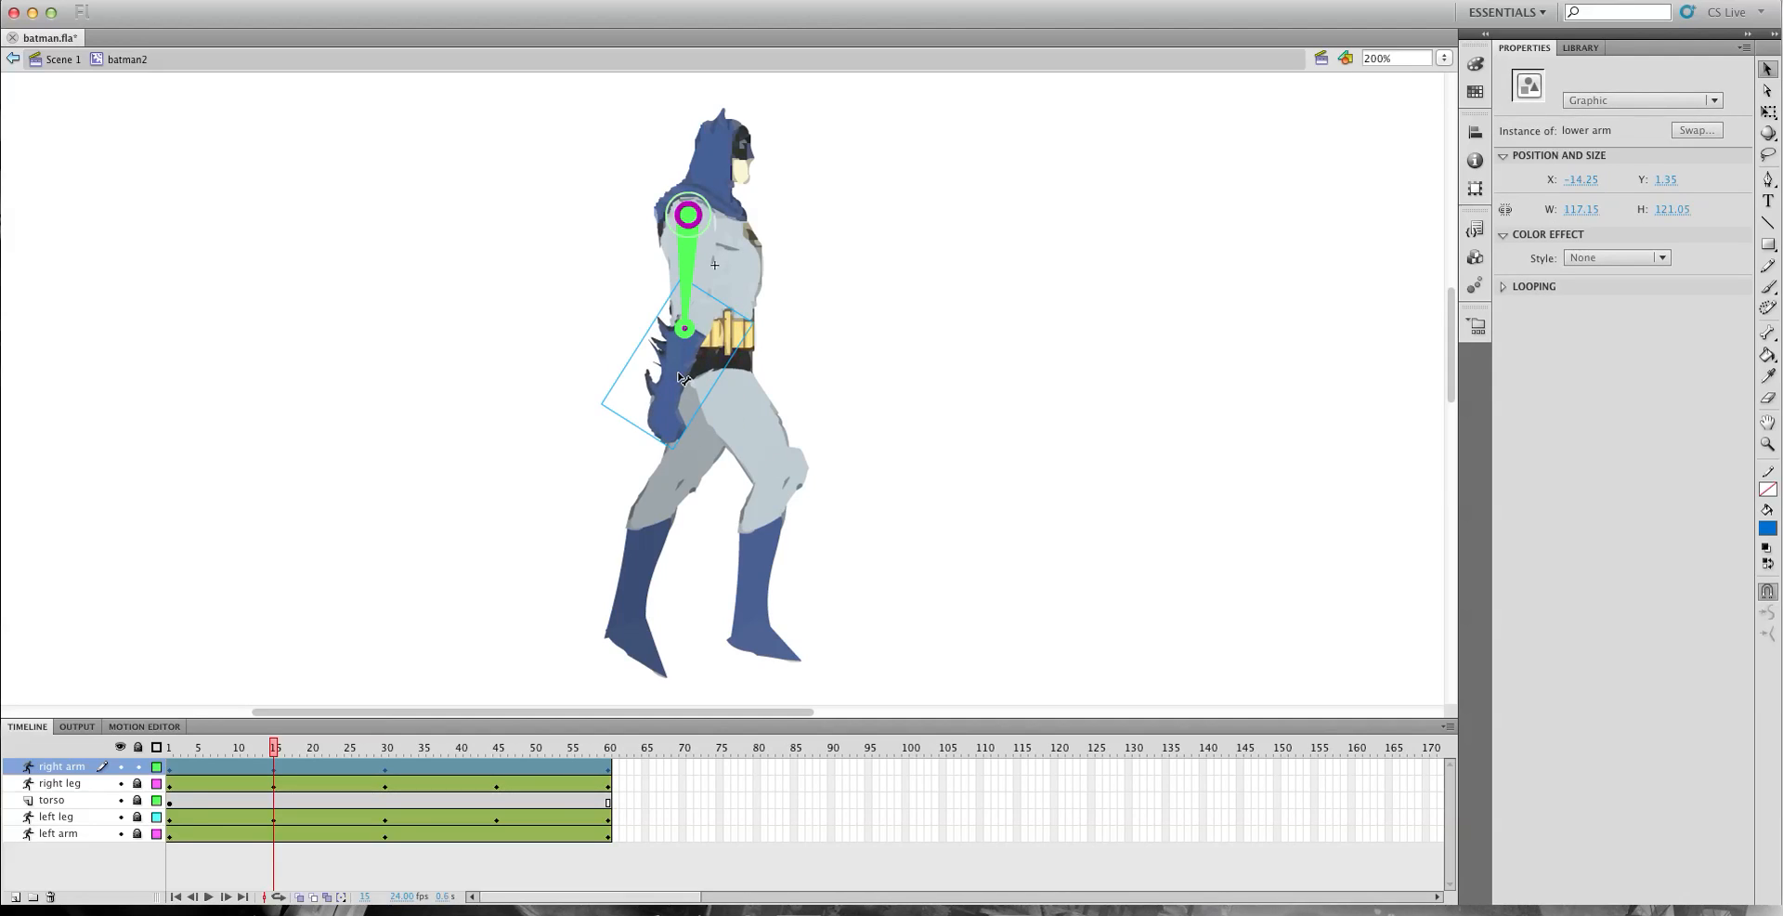
pyautogui.click(682, 306)
pyautogui.moveTo(679, 279); pyautogui.dragTo(653, 368)
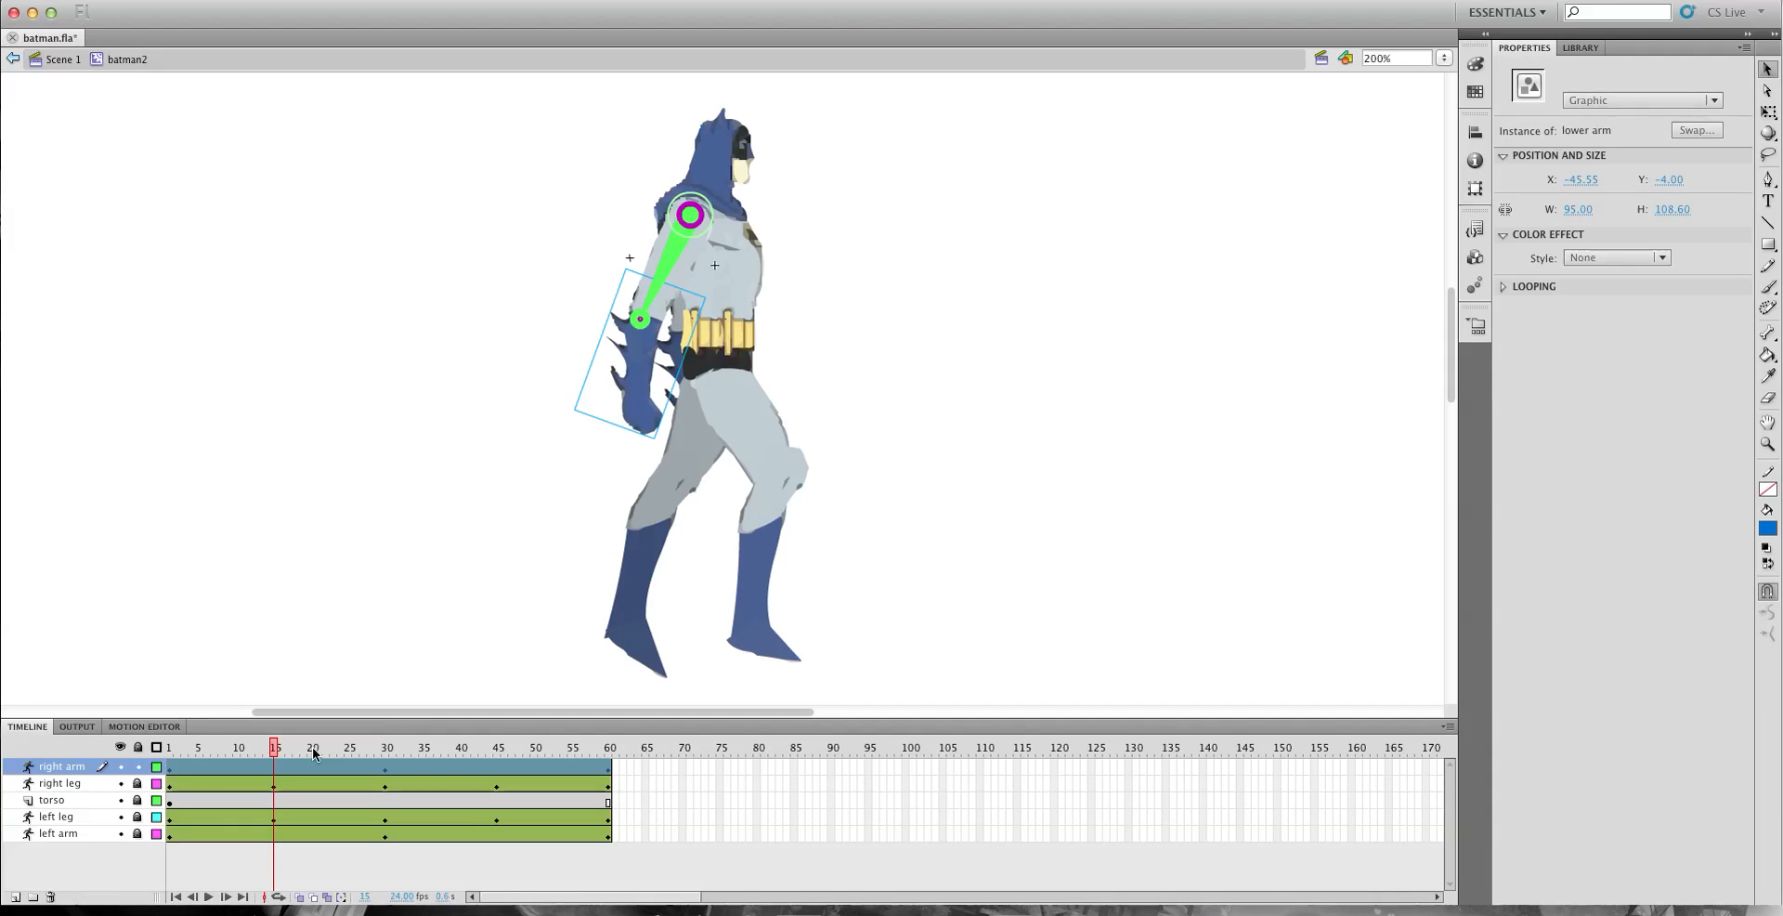
# Pose the right arm forward with a bent elbow at frame 45 and lock the right arm layer.
pyautogui.moveTo(276, 752); pyautogui.dragTo(498, 766)
pyautogui.click(498, 769)
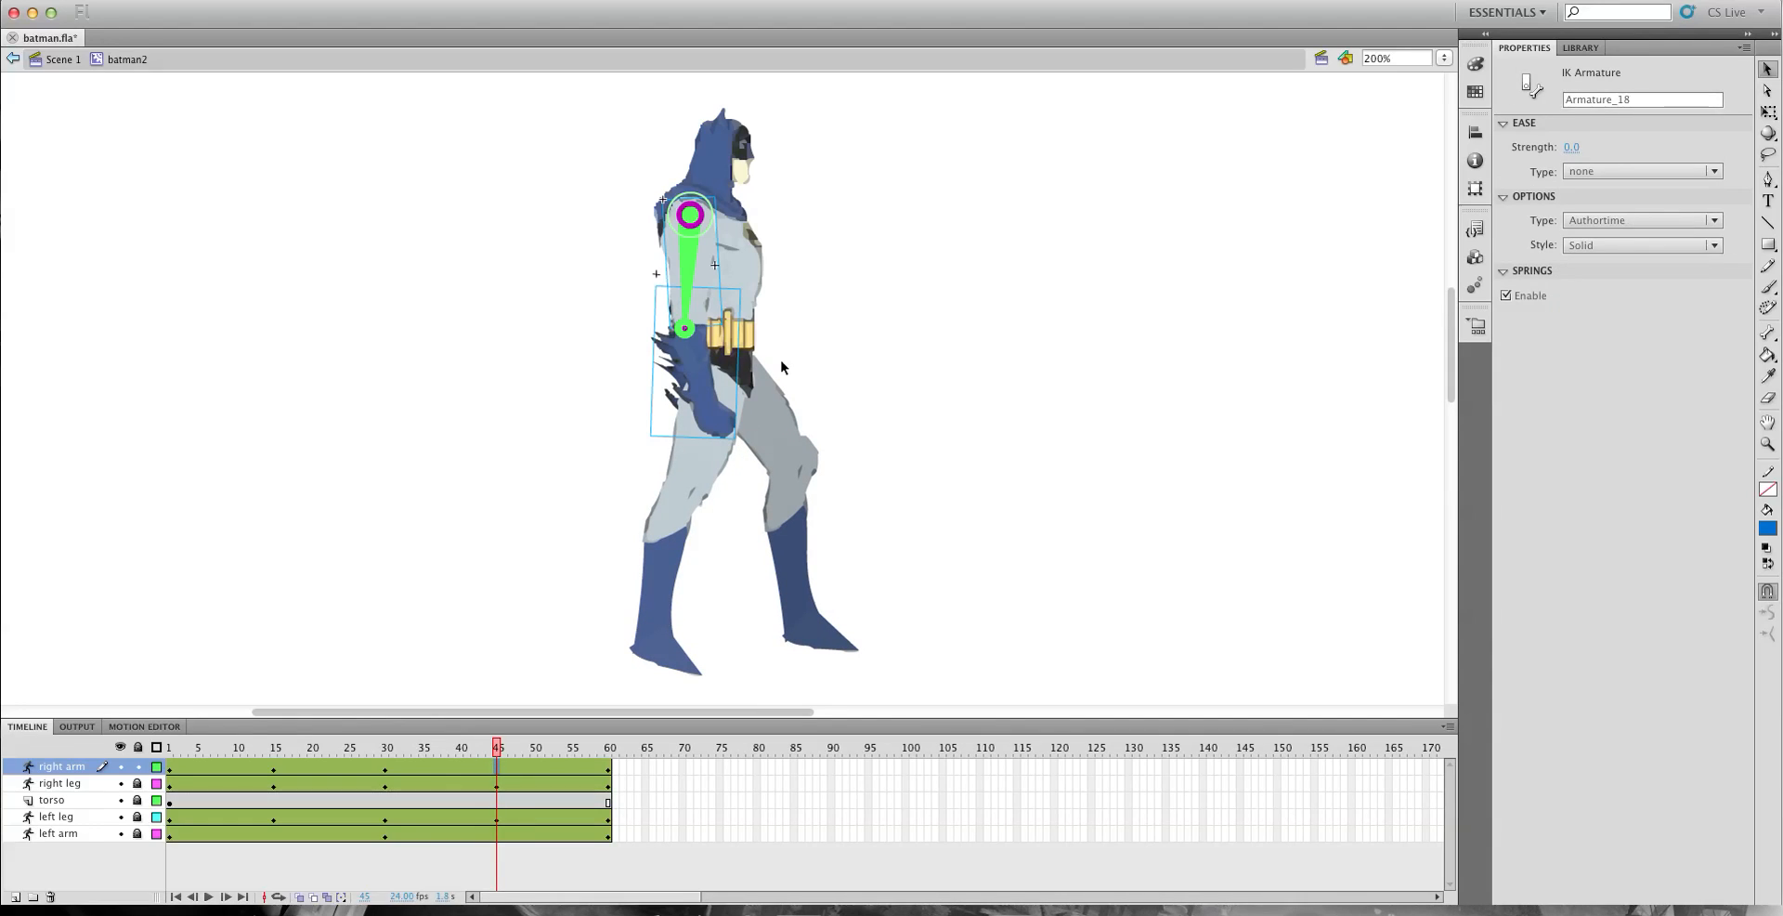
pyautogui.moveTo(715, 392); pyautogui.dragTo(776, 357)
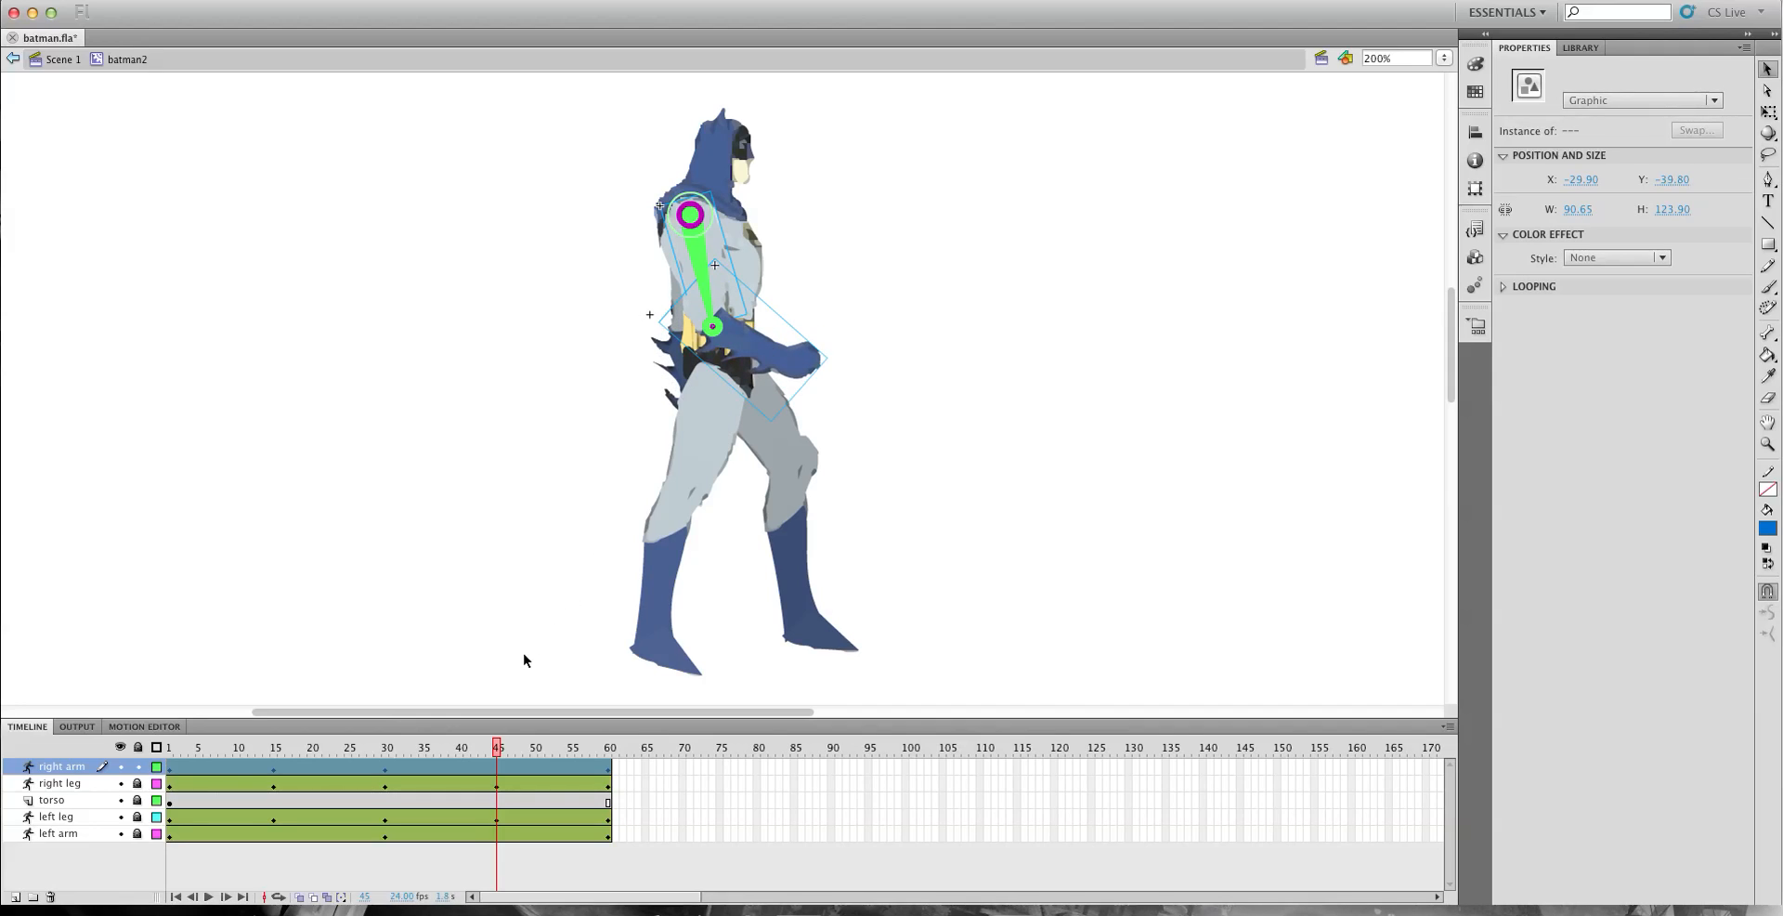
pyautogui.moveTo(485, 747); pyautogui.dragTo(605, 762)
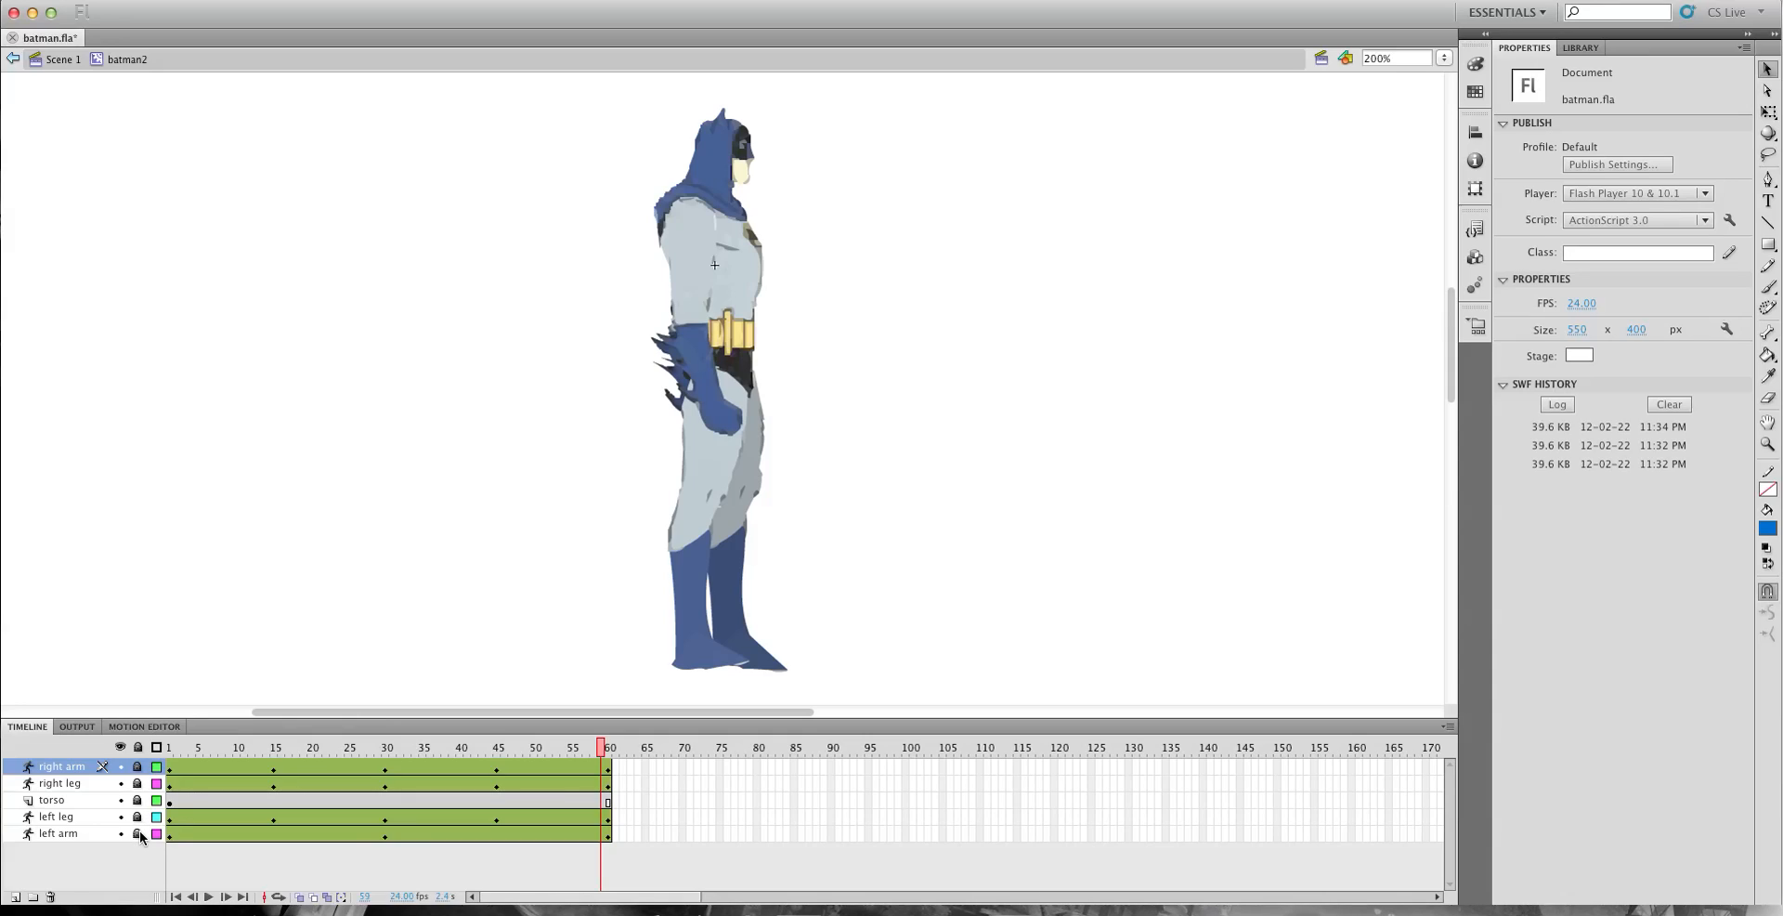
# Unlock the left arm layer, pose the left arm forward at frame 15, and undo the last adjustment.
pyautogui.click(274, 749)
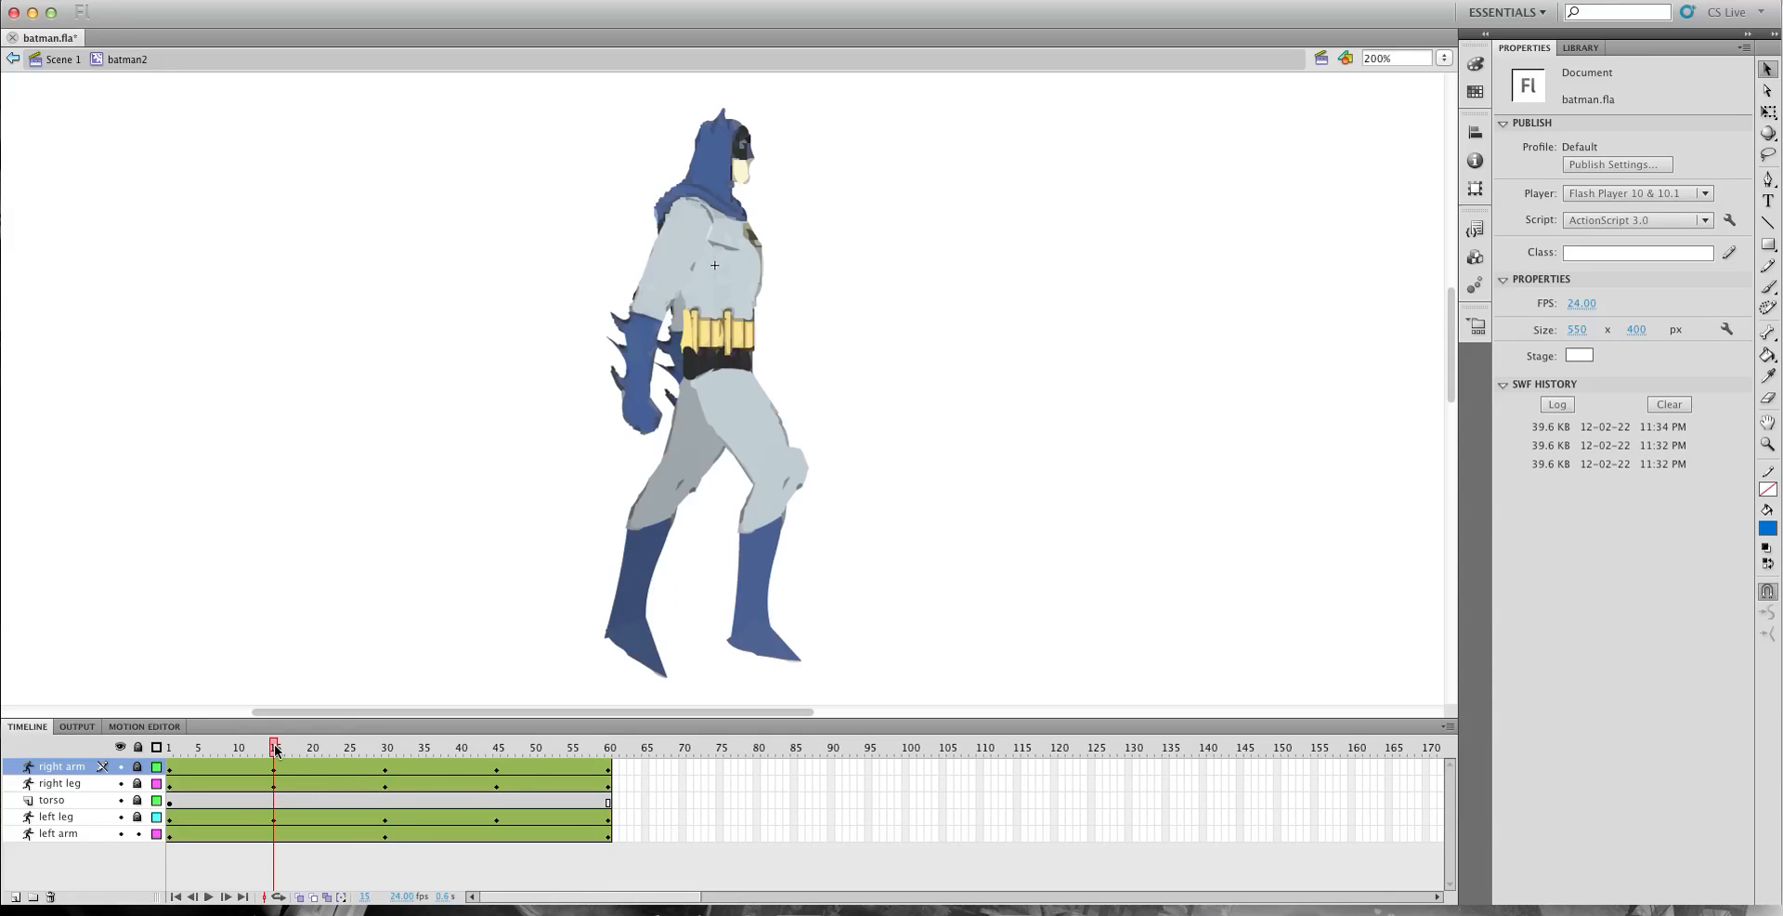
pyautogui.click(275, 835)
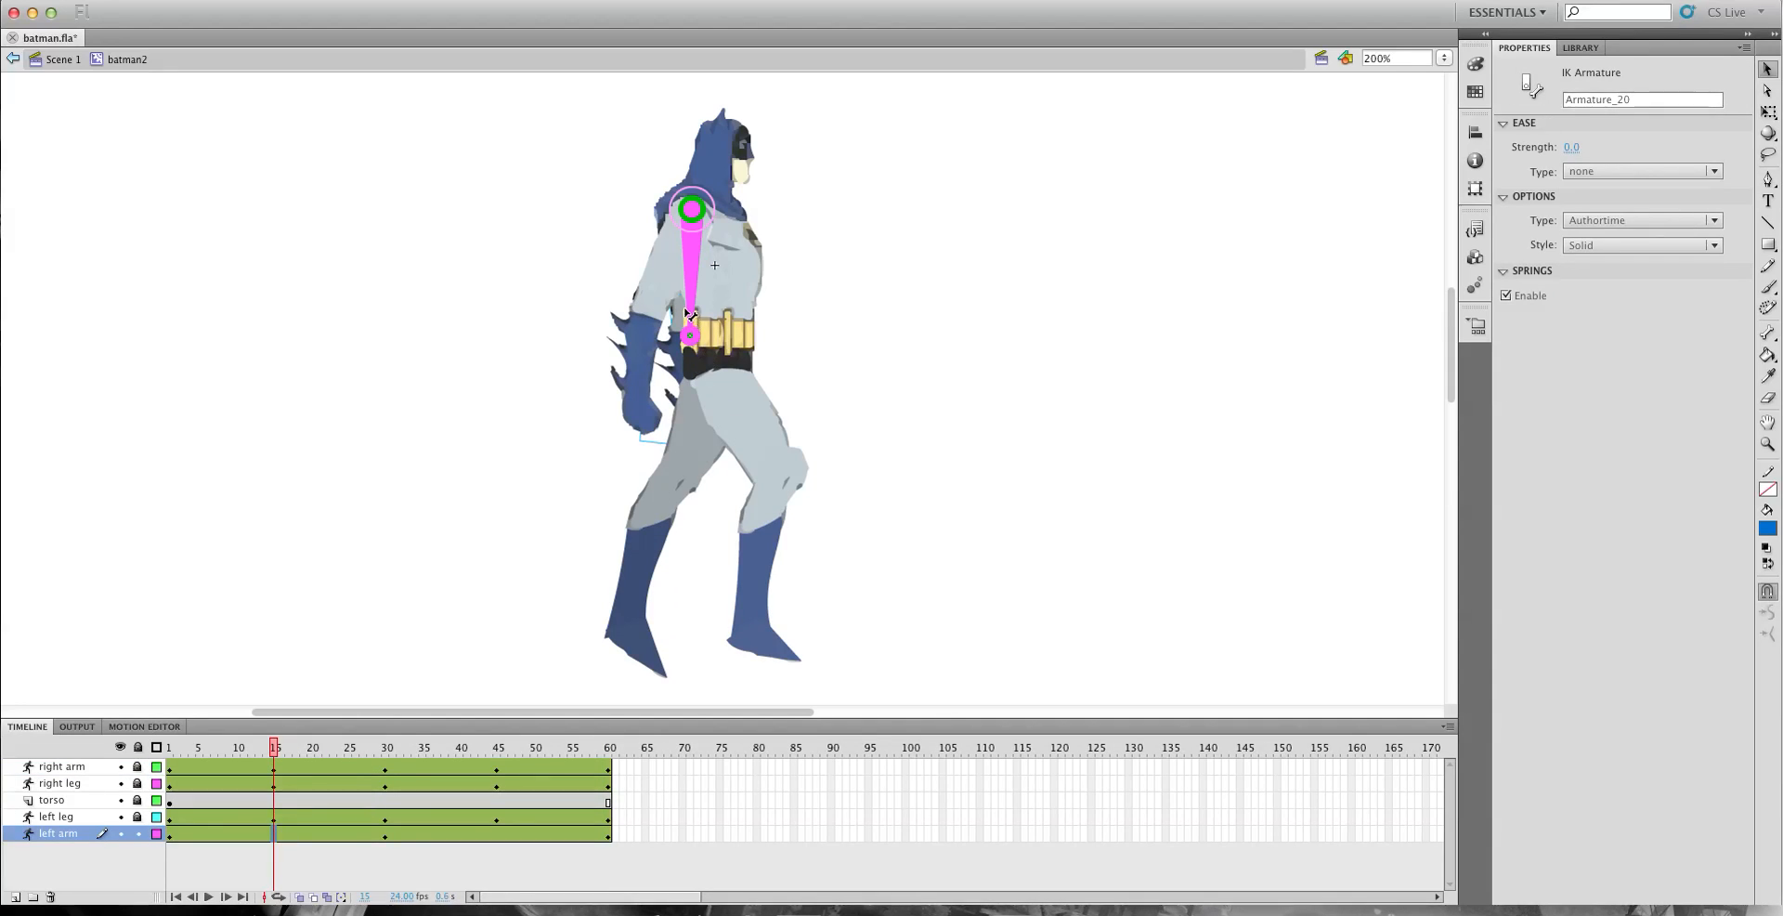
pyautogui.moveTo(686, 312); pyautogui.dragTo(810, 375)
pyautogui.press('super+z')
# Pose the left arm at frame 45, swinging it back behind the torso and then adjusting it closer to the body.
pyautogui.moveTo(289, 748); pyautogui.dragTo(502, 769)
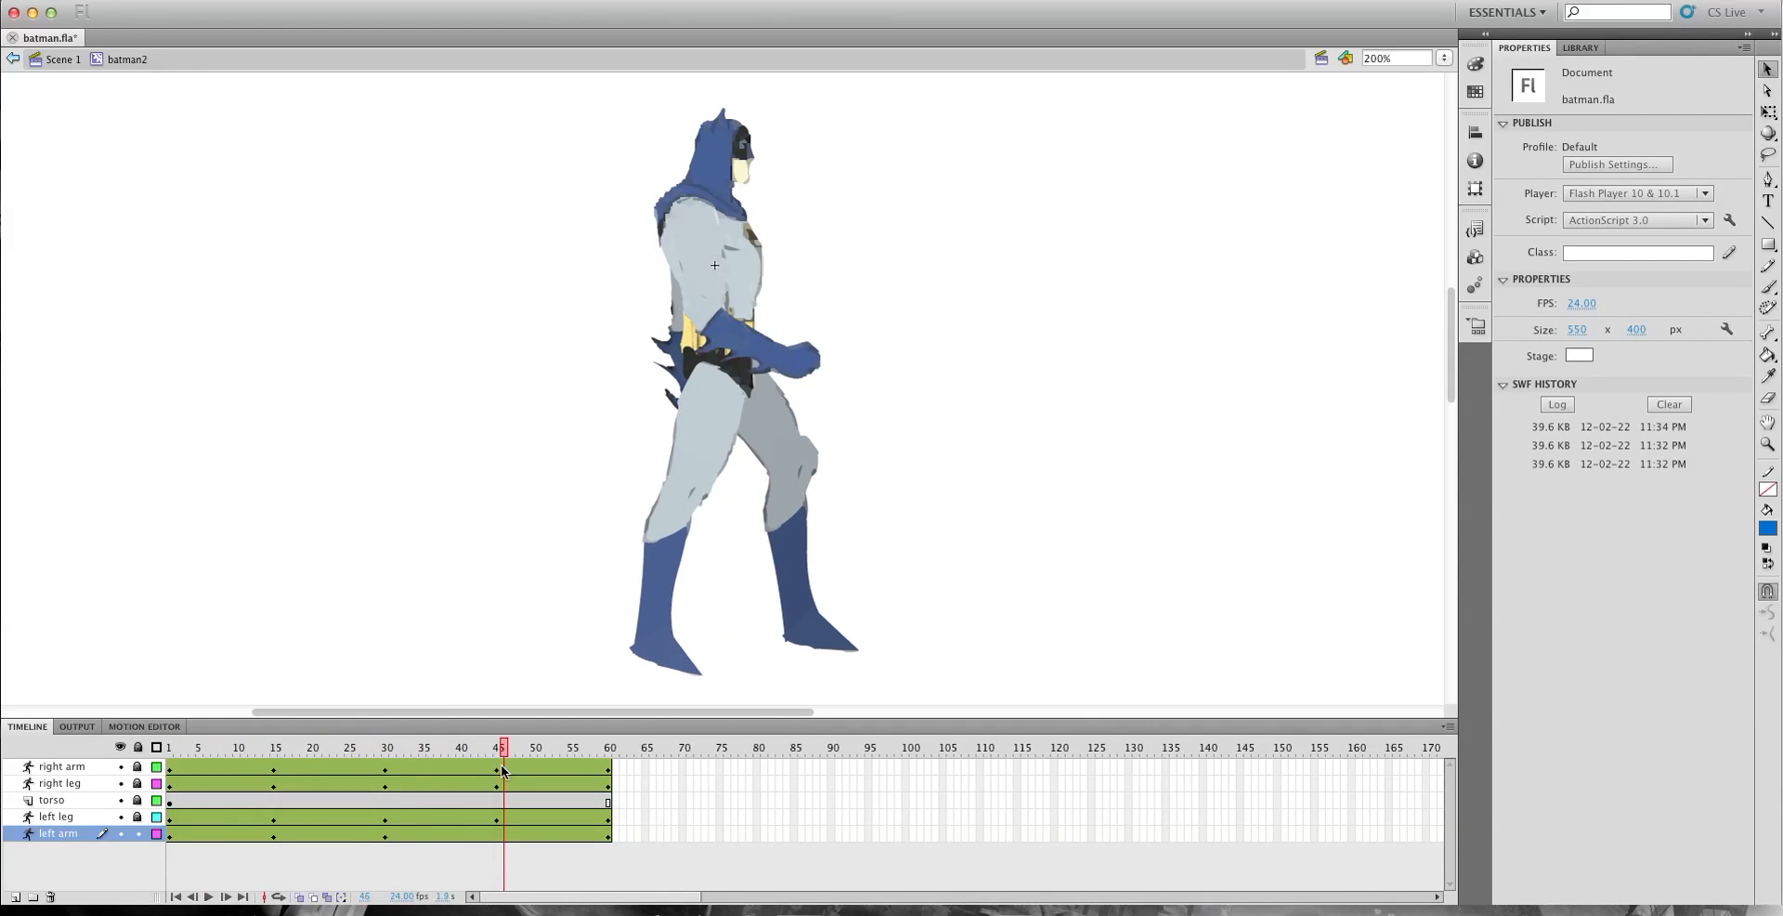
pyautogui.click(498, 833)
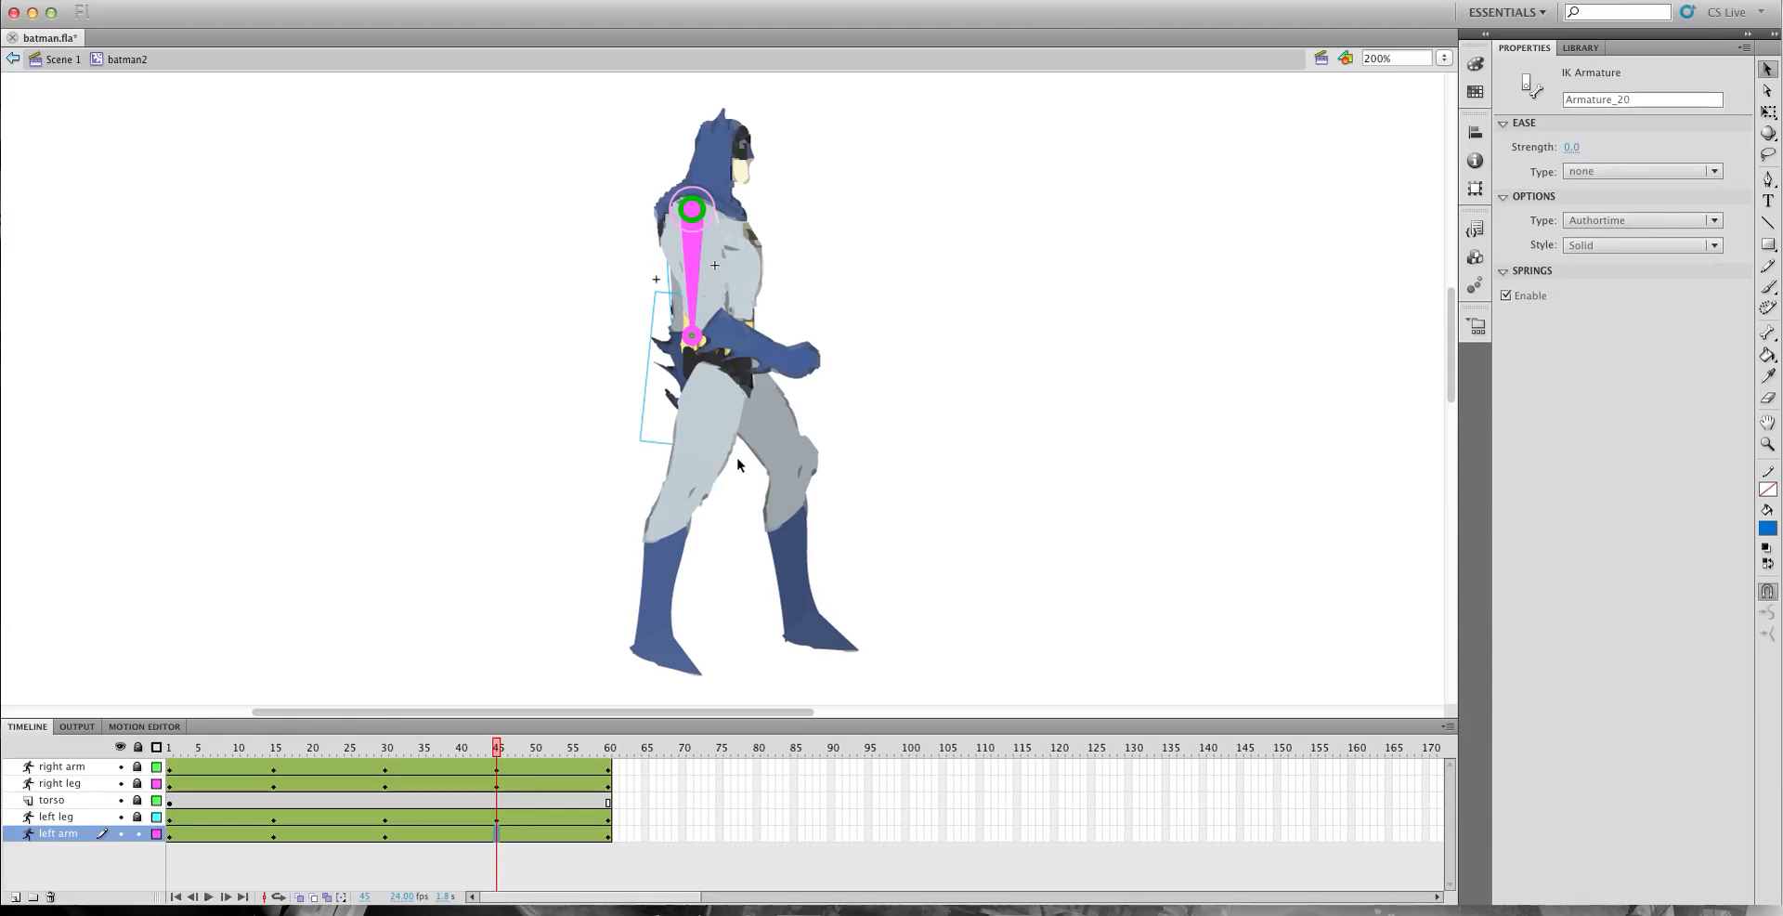
pyautogui.moveTo(694, 336); pyautogui.dragTo(653, 327)
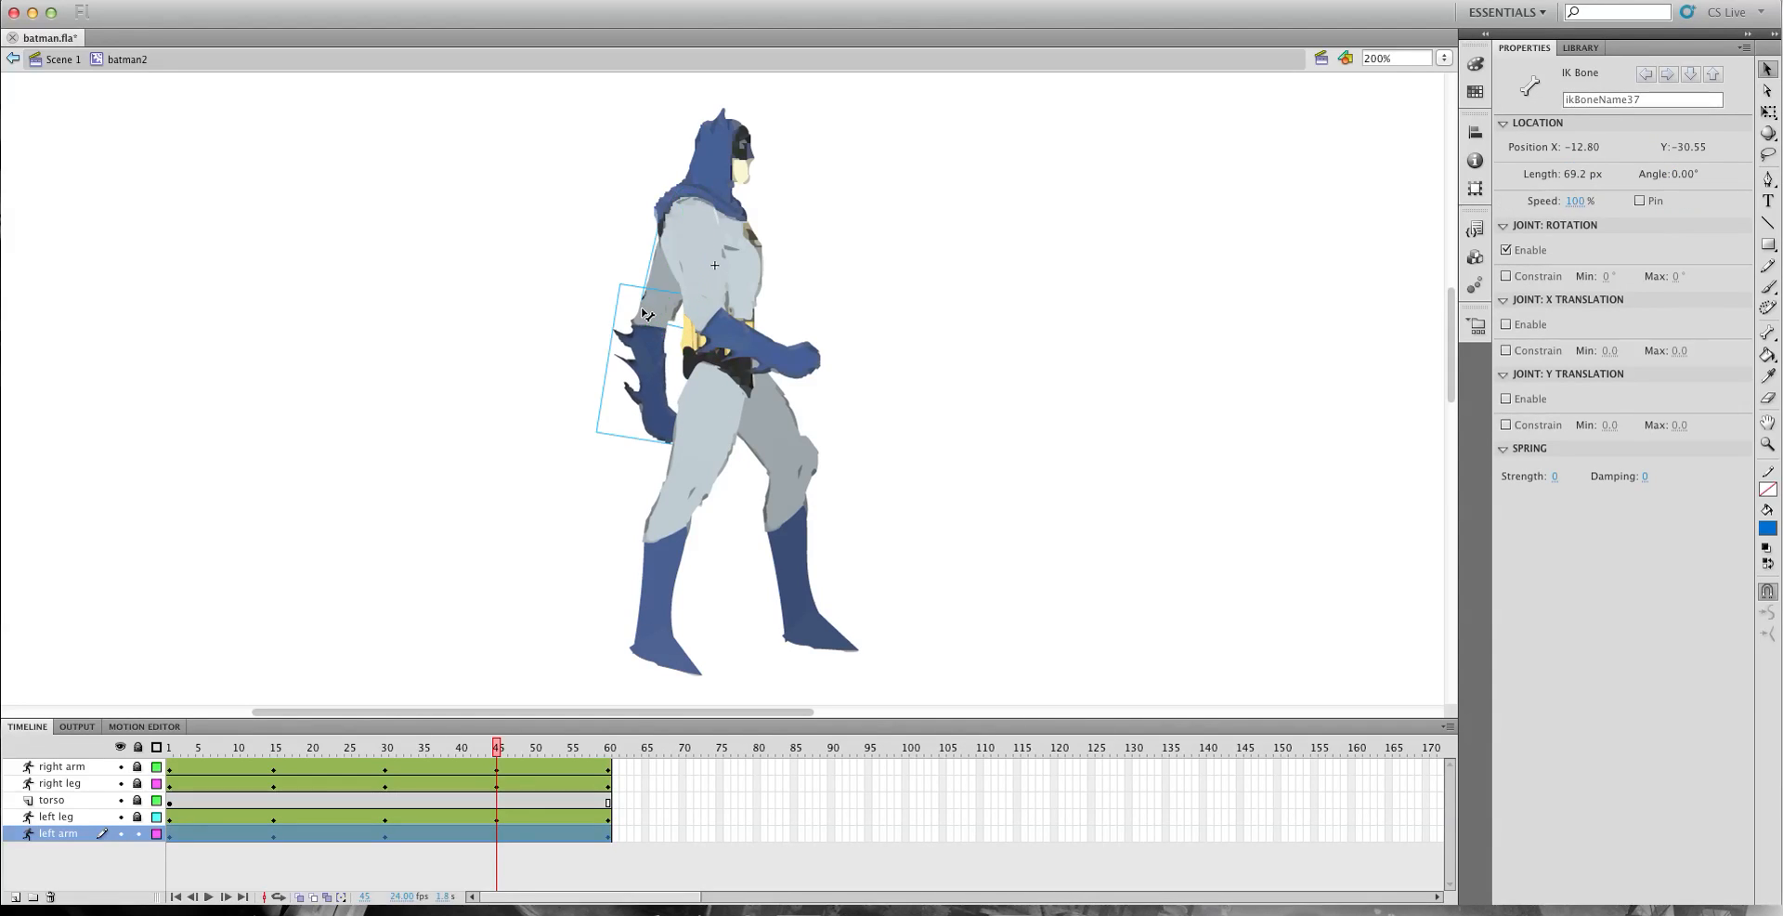
pyautogui.moveTo(521, 753)
pyautogui.mouseDown()
pyautogui.moveTo(609, 753)
pyautogui.moveTo(568, 767)
pyautogui.moveTo(286, 732)
pyautogui.moveTo(242, 743)
pyautogui.moveTo(535, 755)
pyautogui.moveTo(497, 769)
pyautogui.mouseUp()
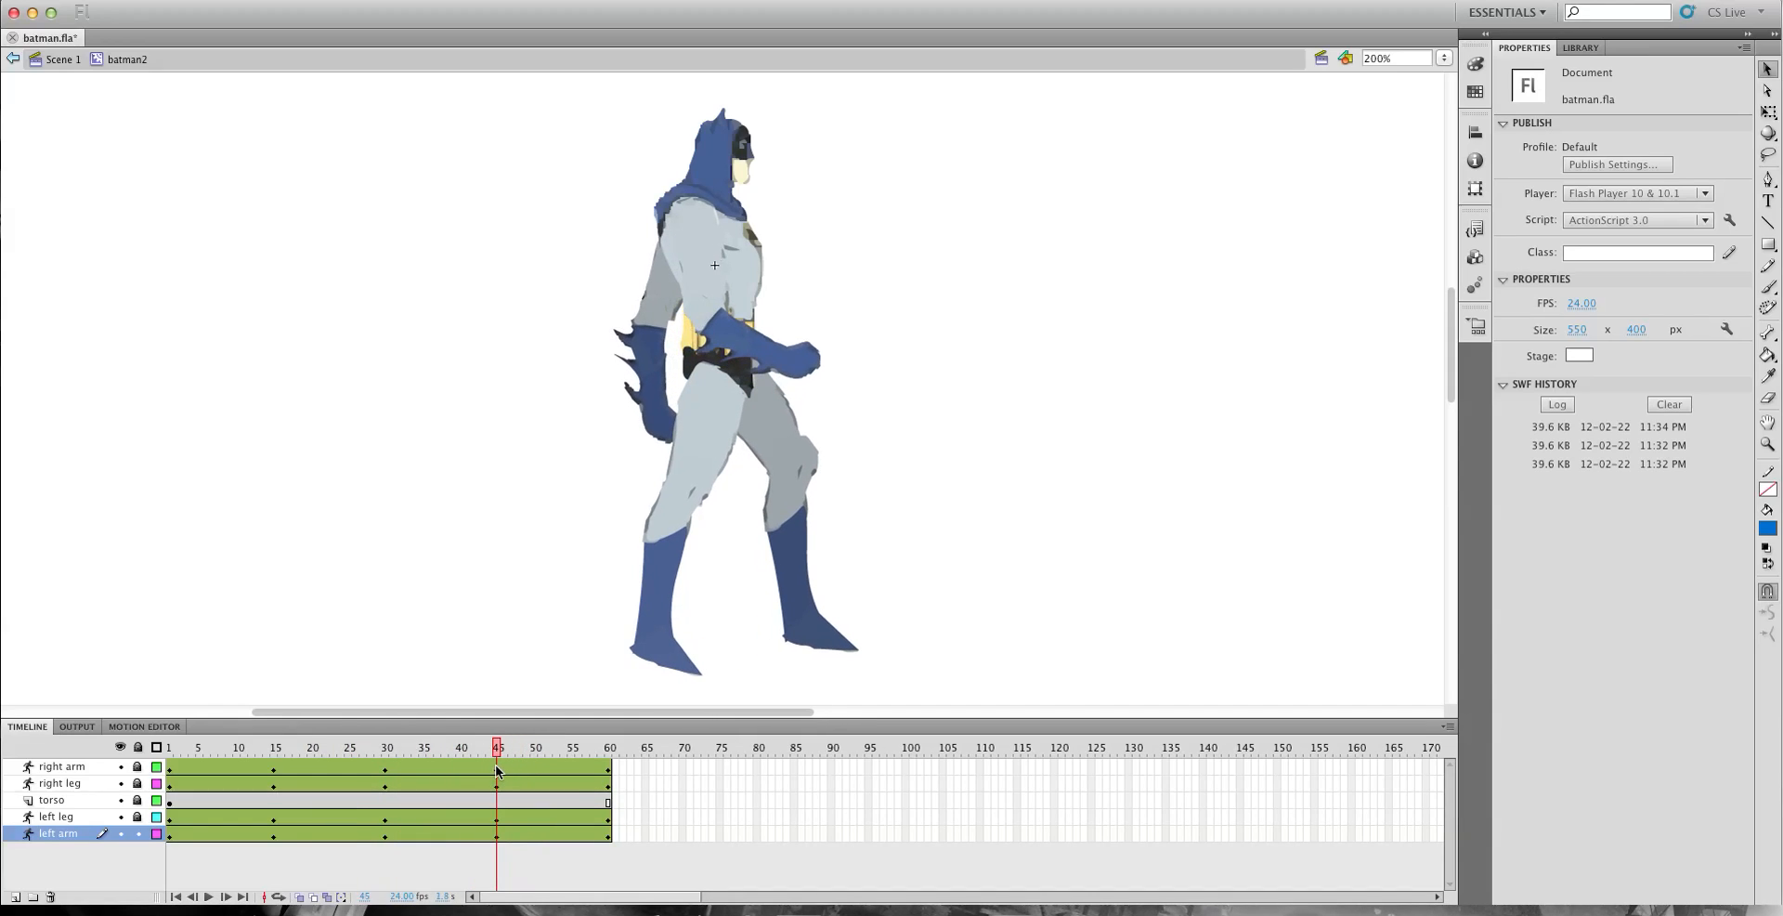
pyautogui.click(498, 835)
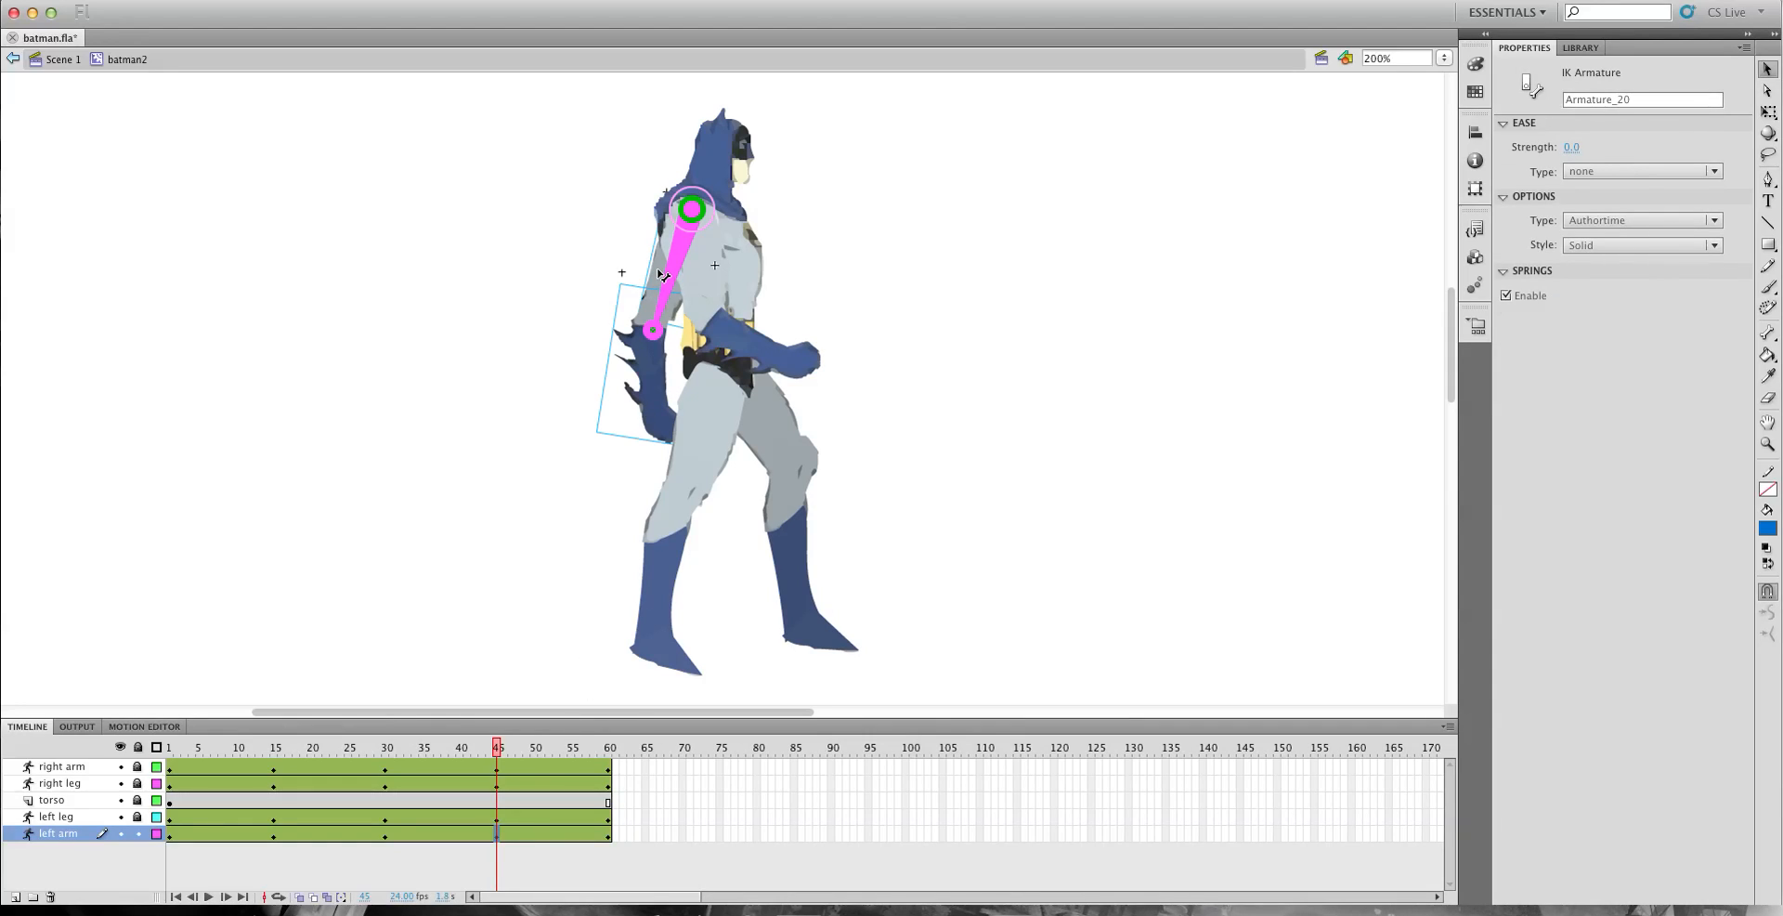
pyautogui.moveTo(663, 275); pyautogui.dragTo(671, 276)
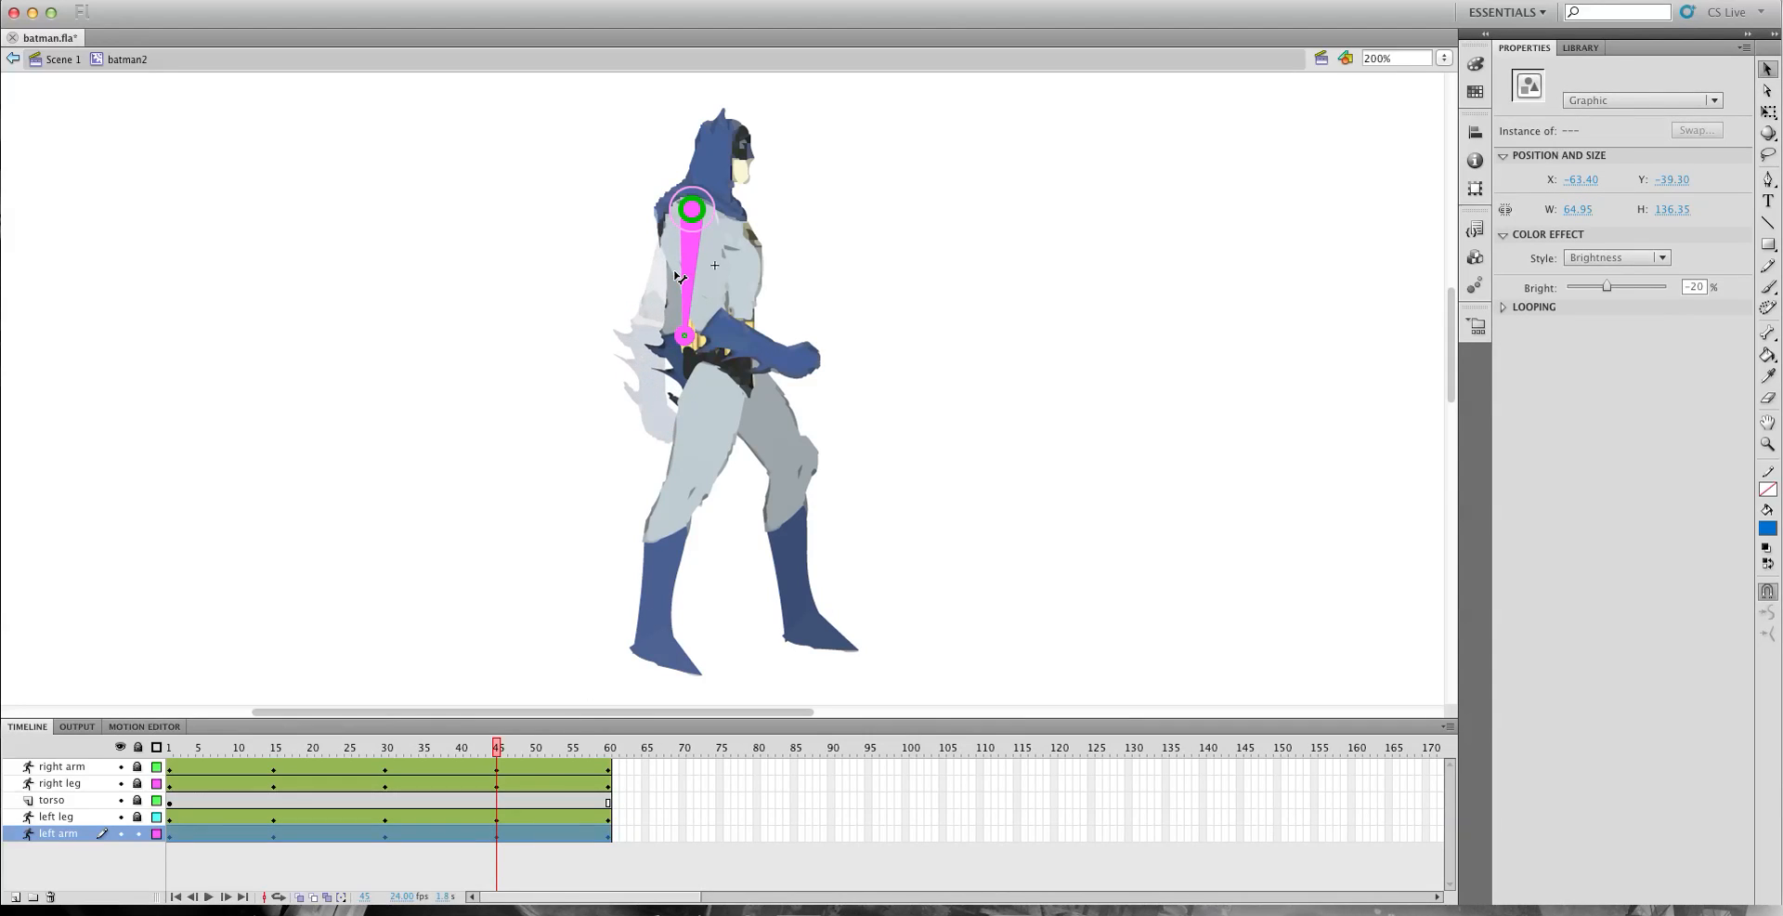
# Play the animation from the start and readjust the left arm at frame 45 so it swings further back.
pyautogui.moveTo(499, 748); pyautogui.dragTo(171, 743)
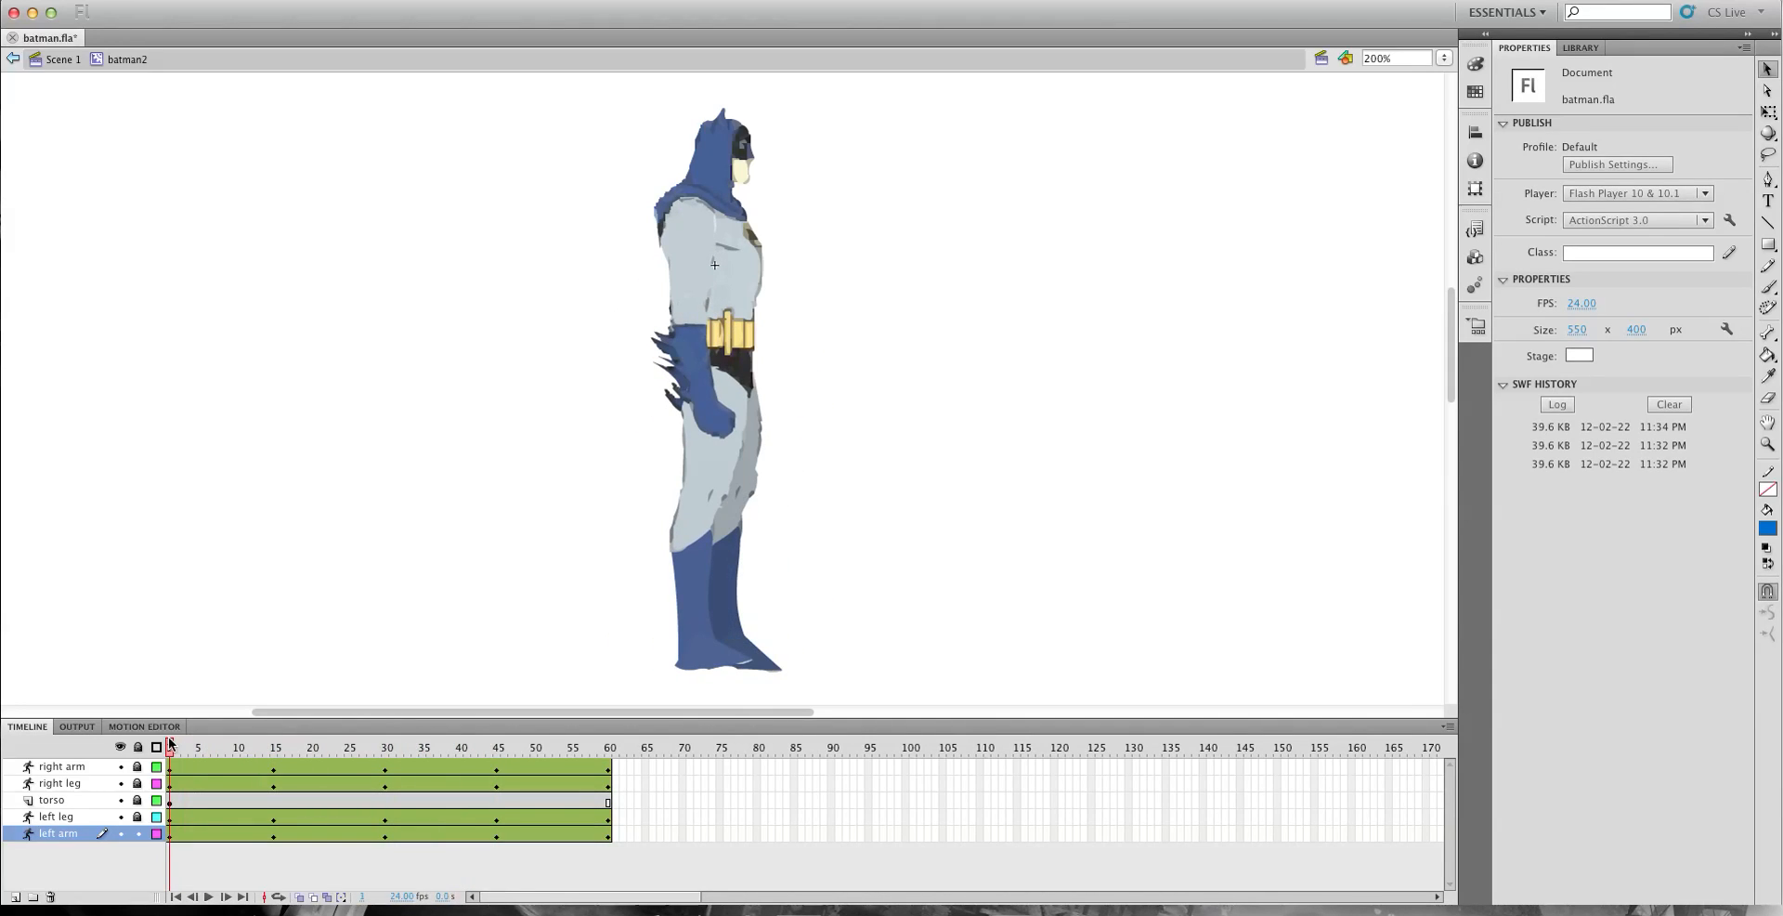
pyautogui.press('Return')
pyautogui.click(499, 833)
pyautogui.click(684, 330)
pyautogui.moveTo(677, 297); pyautogui.dragTo(660, 288)
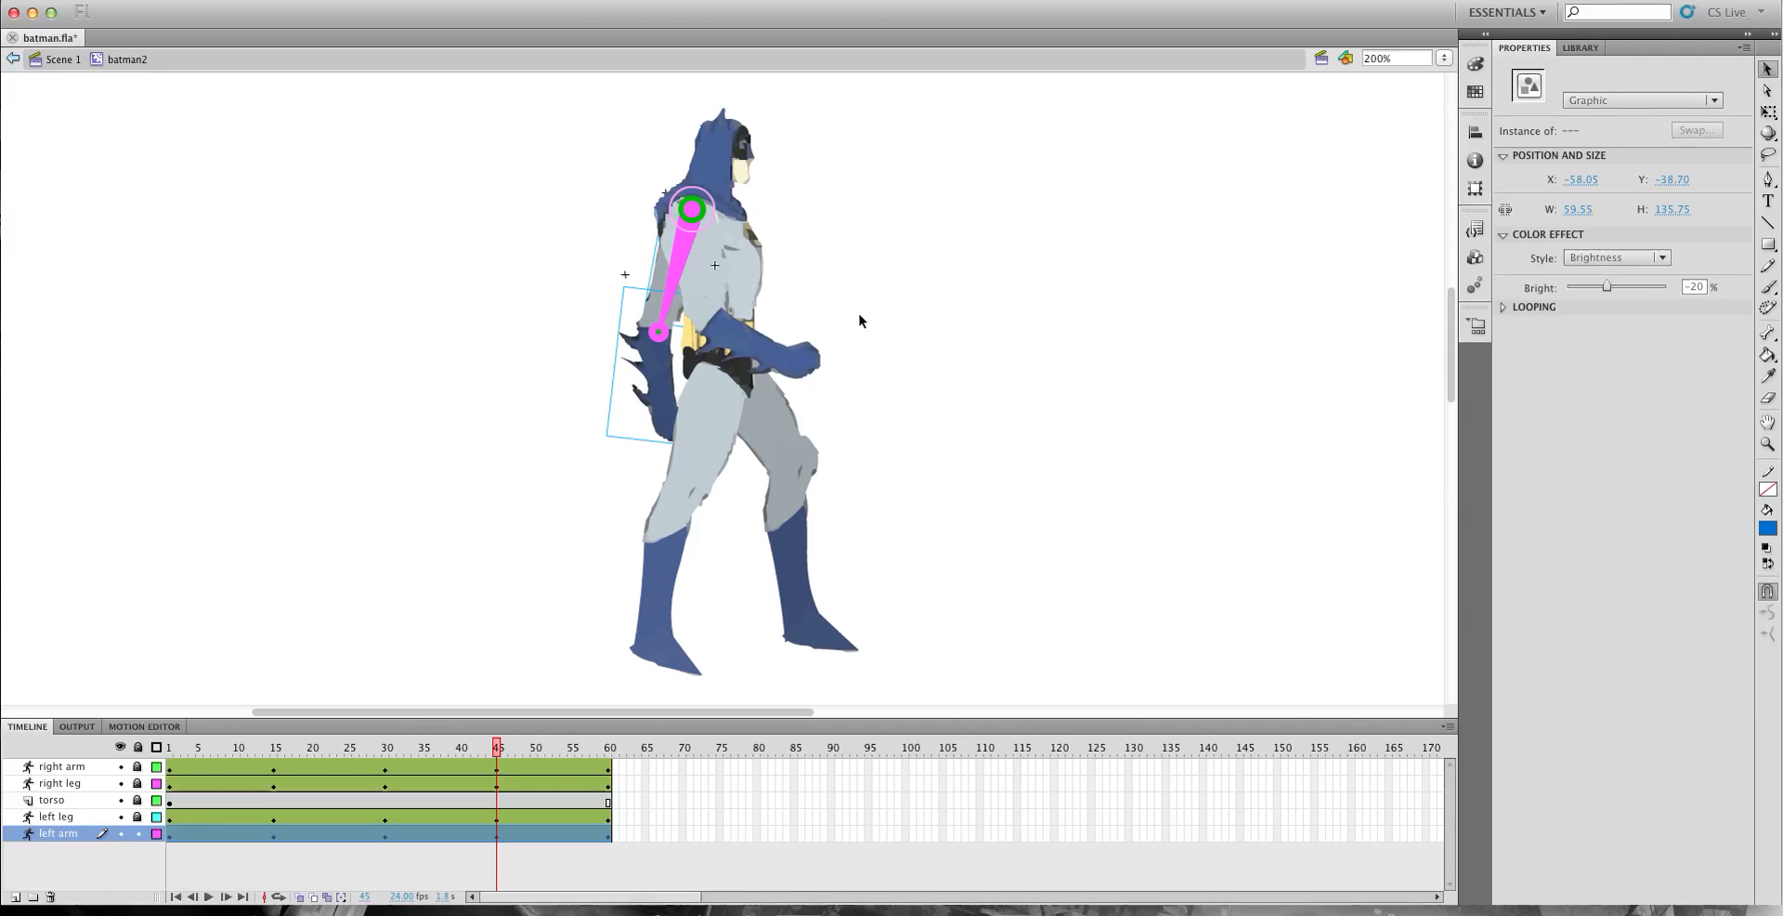
# Play the walk cycle from frame 1, unlock the torso layer, and create a motion tween on the torso.
pyautogui.moveTo(497, 748); pyautogui.dragTo(128, 746)
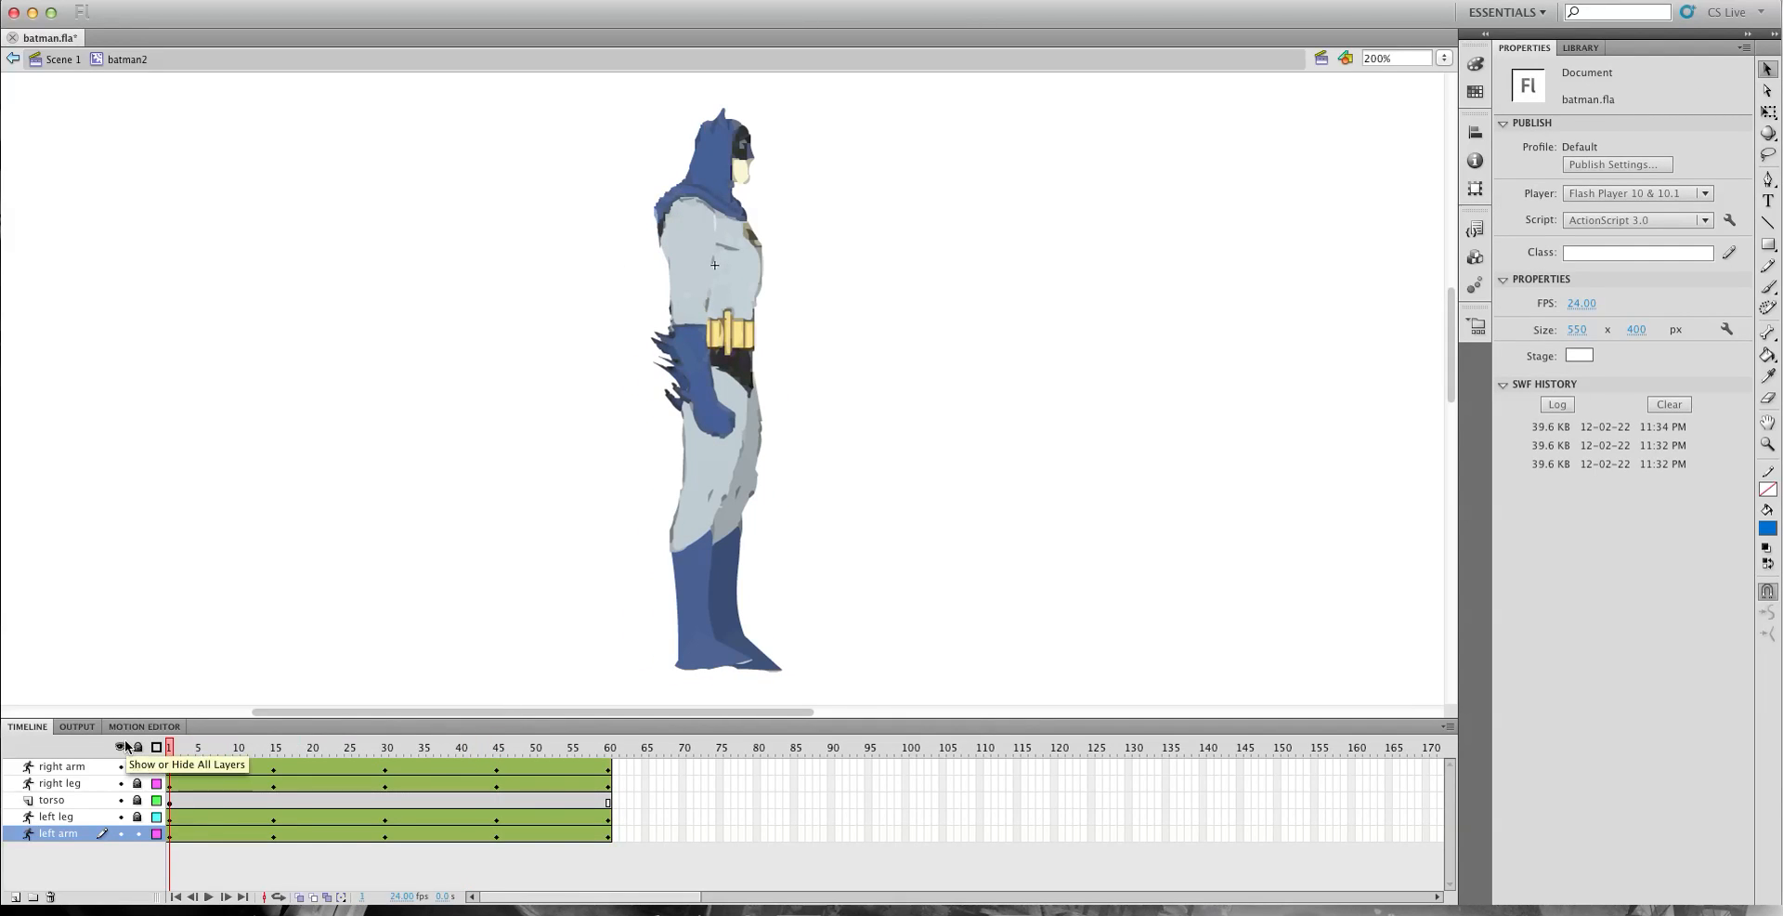
pyautogui.press('Return')
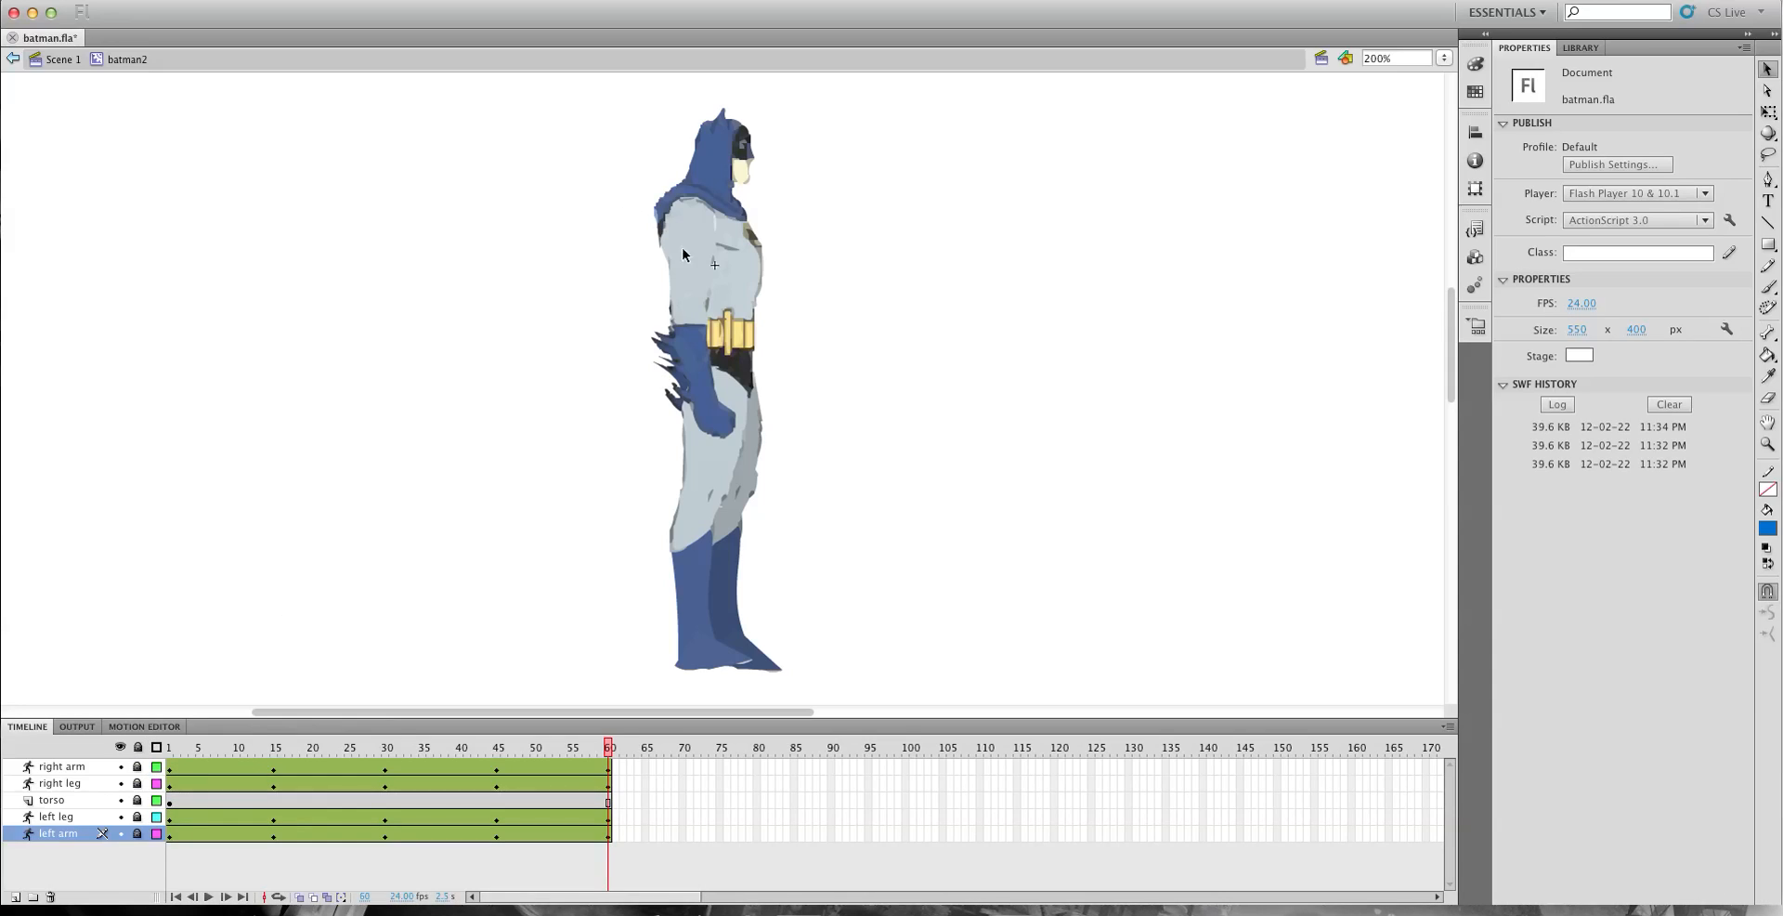
pyautogui.click(138, 799)
pyautogui.rightClick(723, 164)
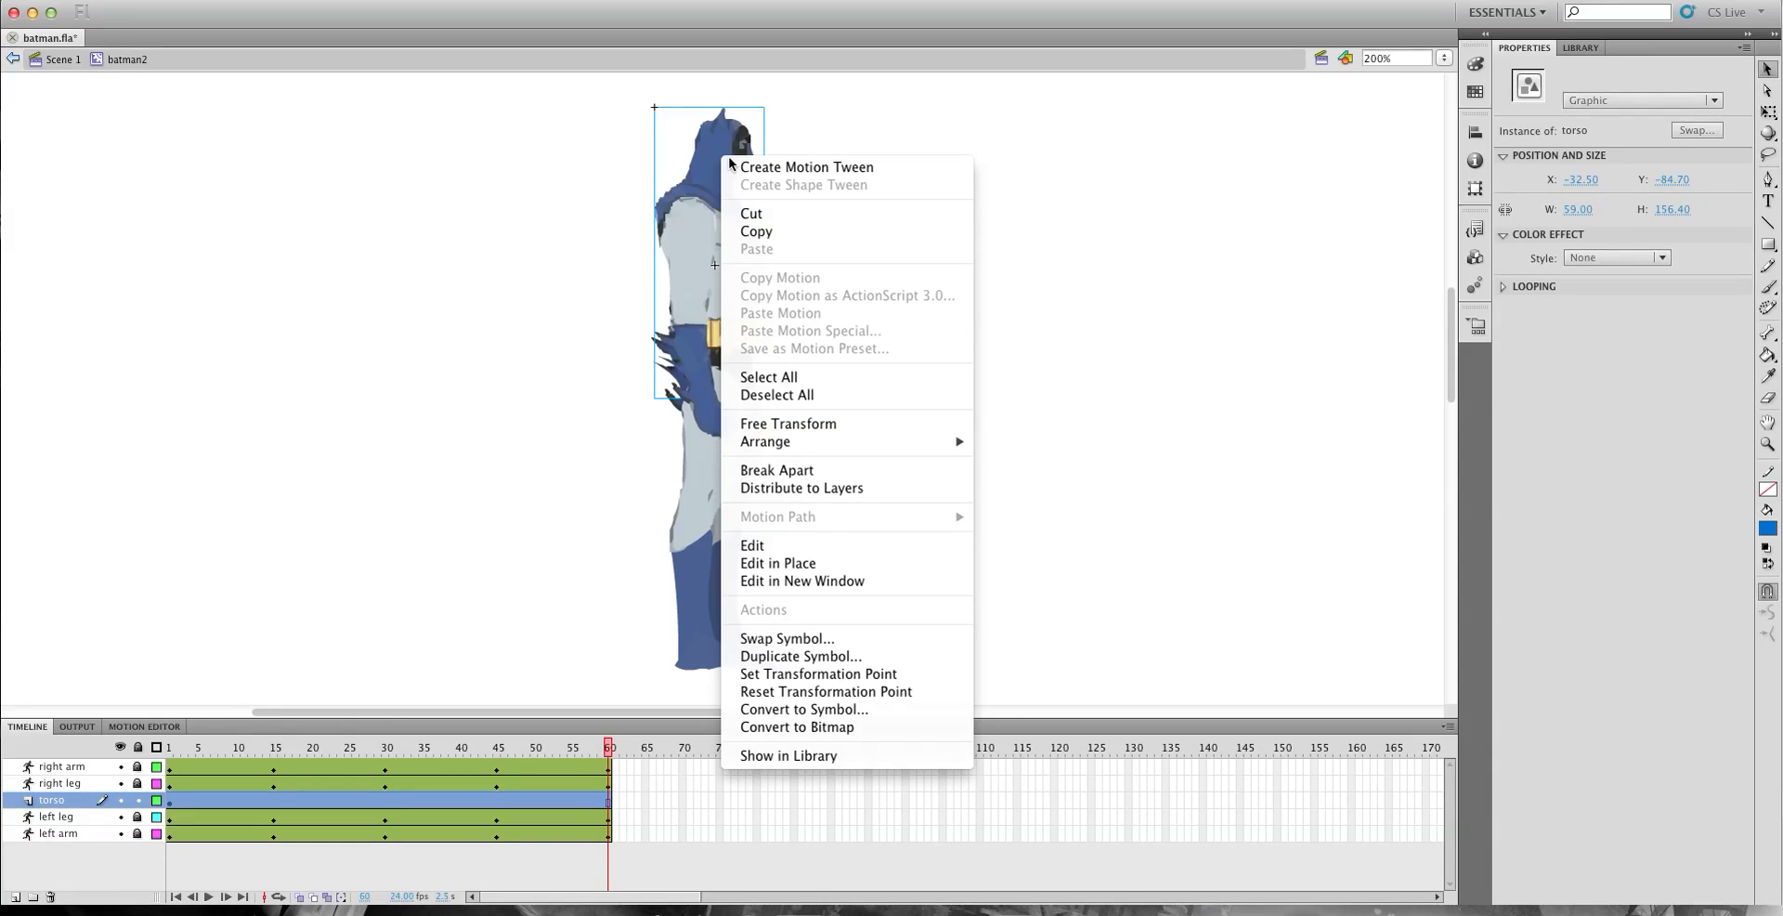
pyautogui.click(737, 167)
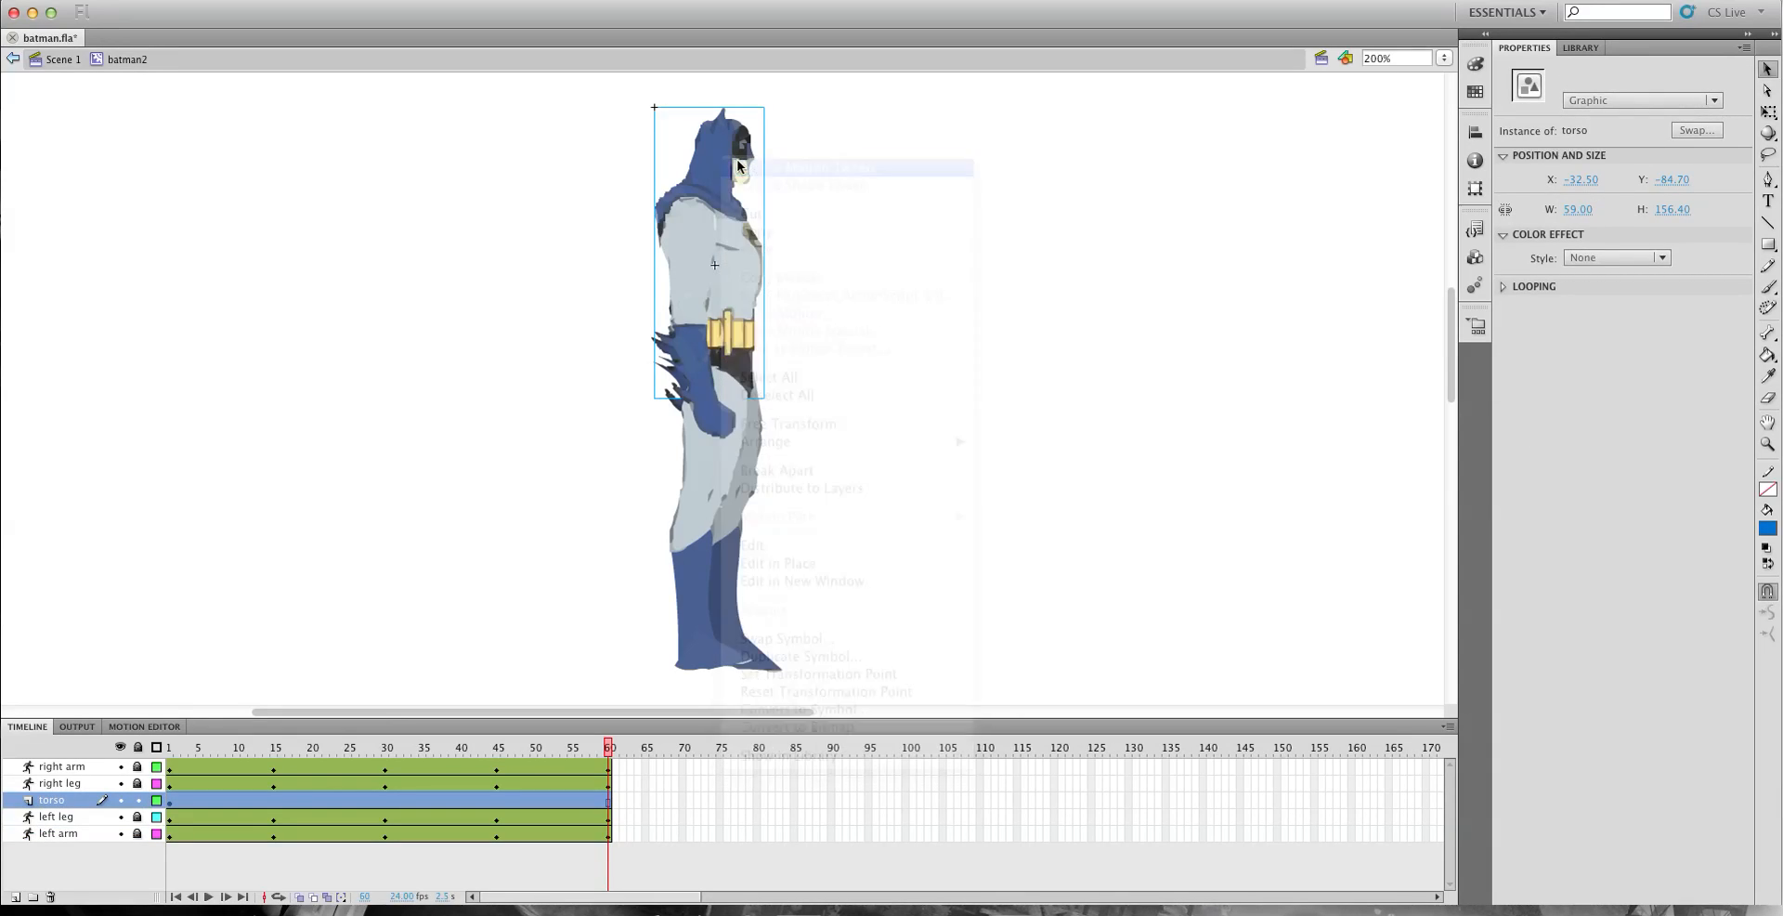
# Key the torso at its original height at frame 30 and nudge it slightly upward at frame 15.
pyautogui.click(387, 799)
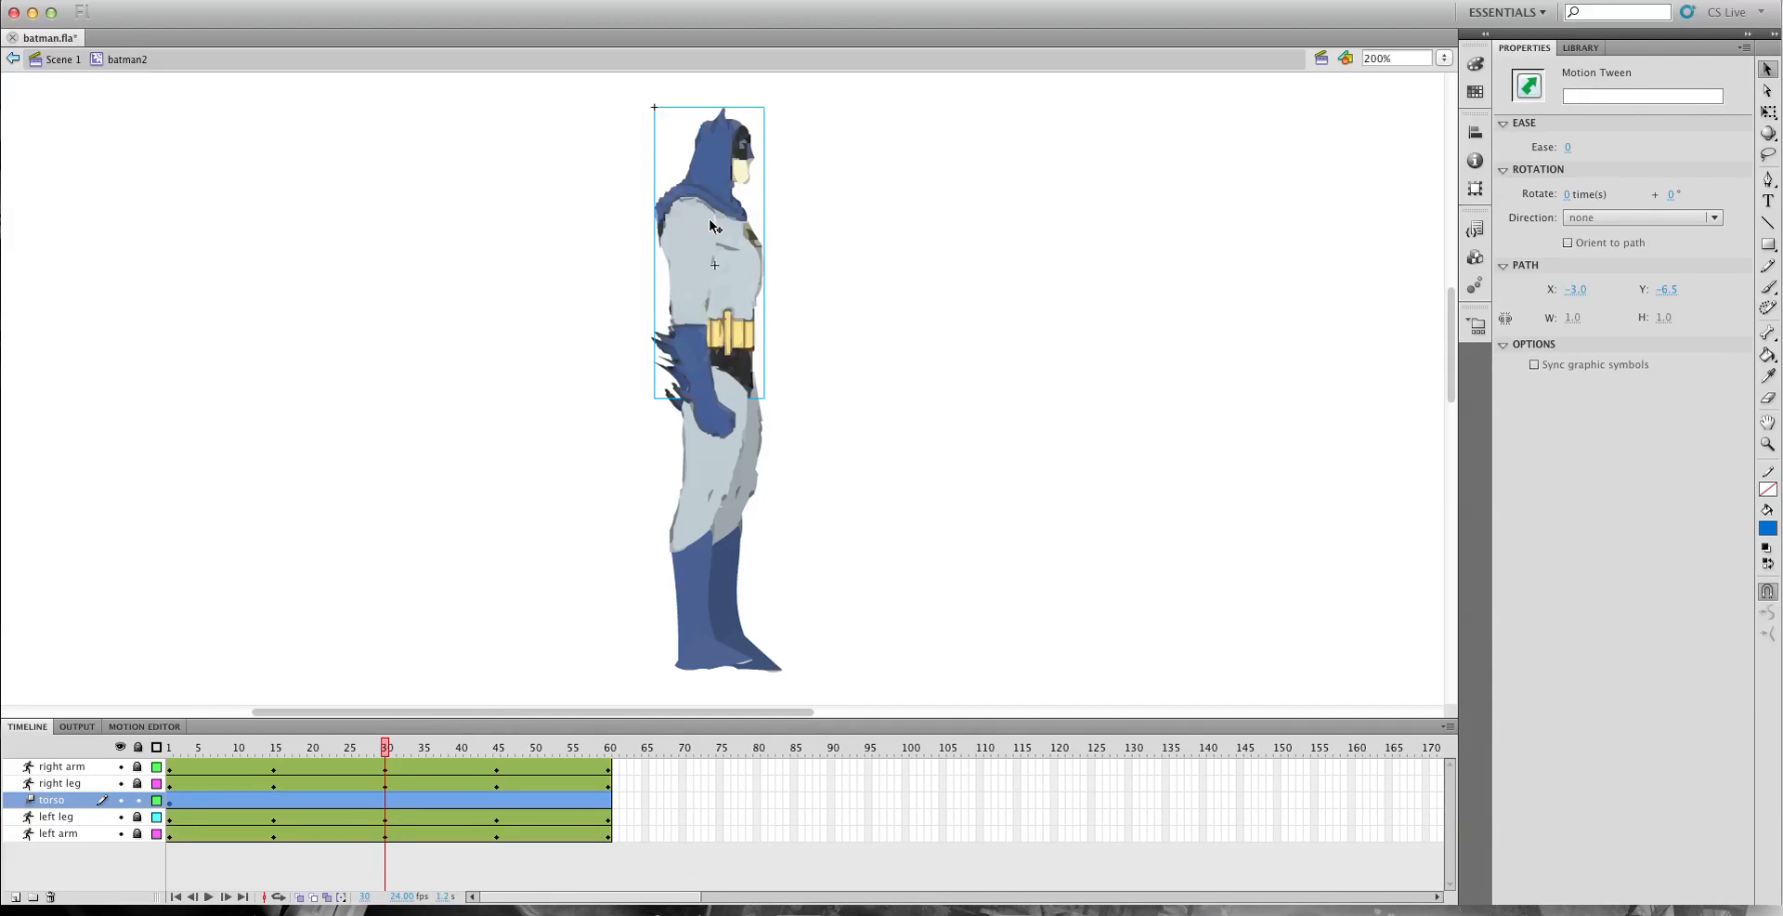
pyautogui.press('Up')
pyautogui.press('Down')
pyautogui.moveTo(394, 754); pyautogui.dragTo(274, 780)
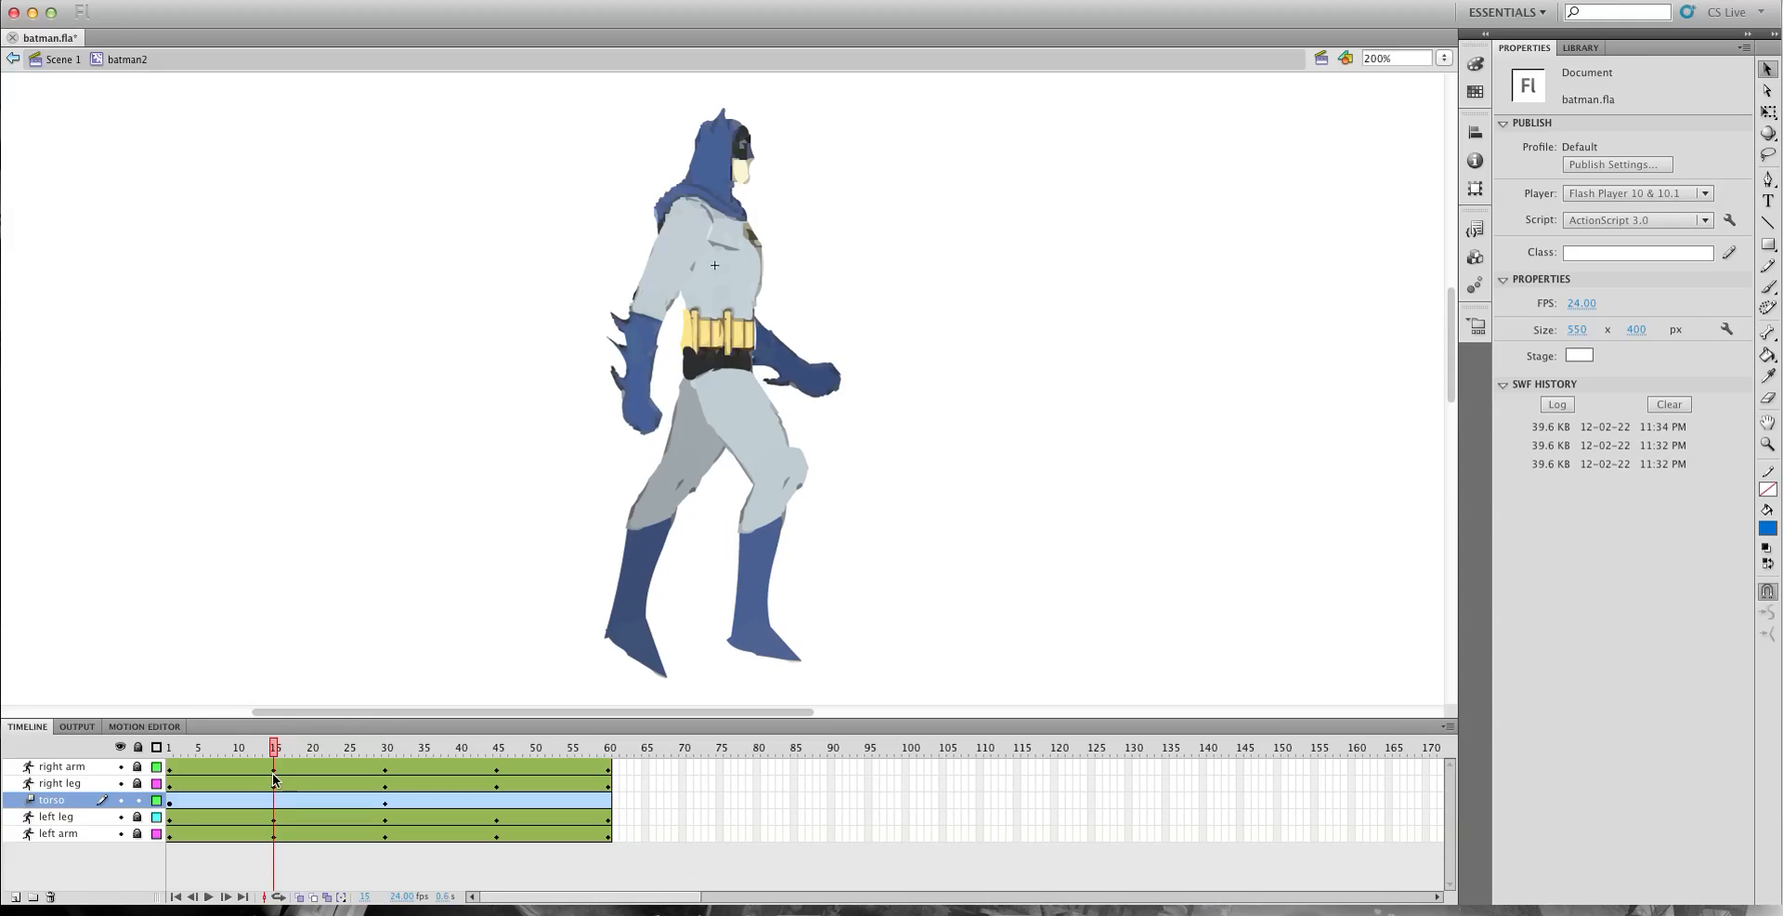
pyautogui.click(759, 299)
pyautogui.press('Up')
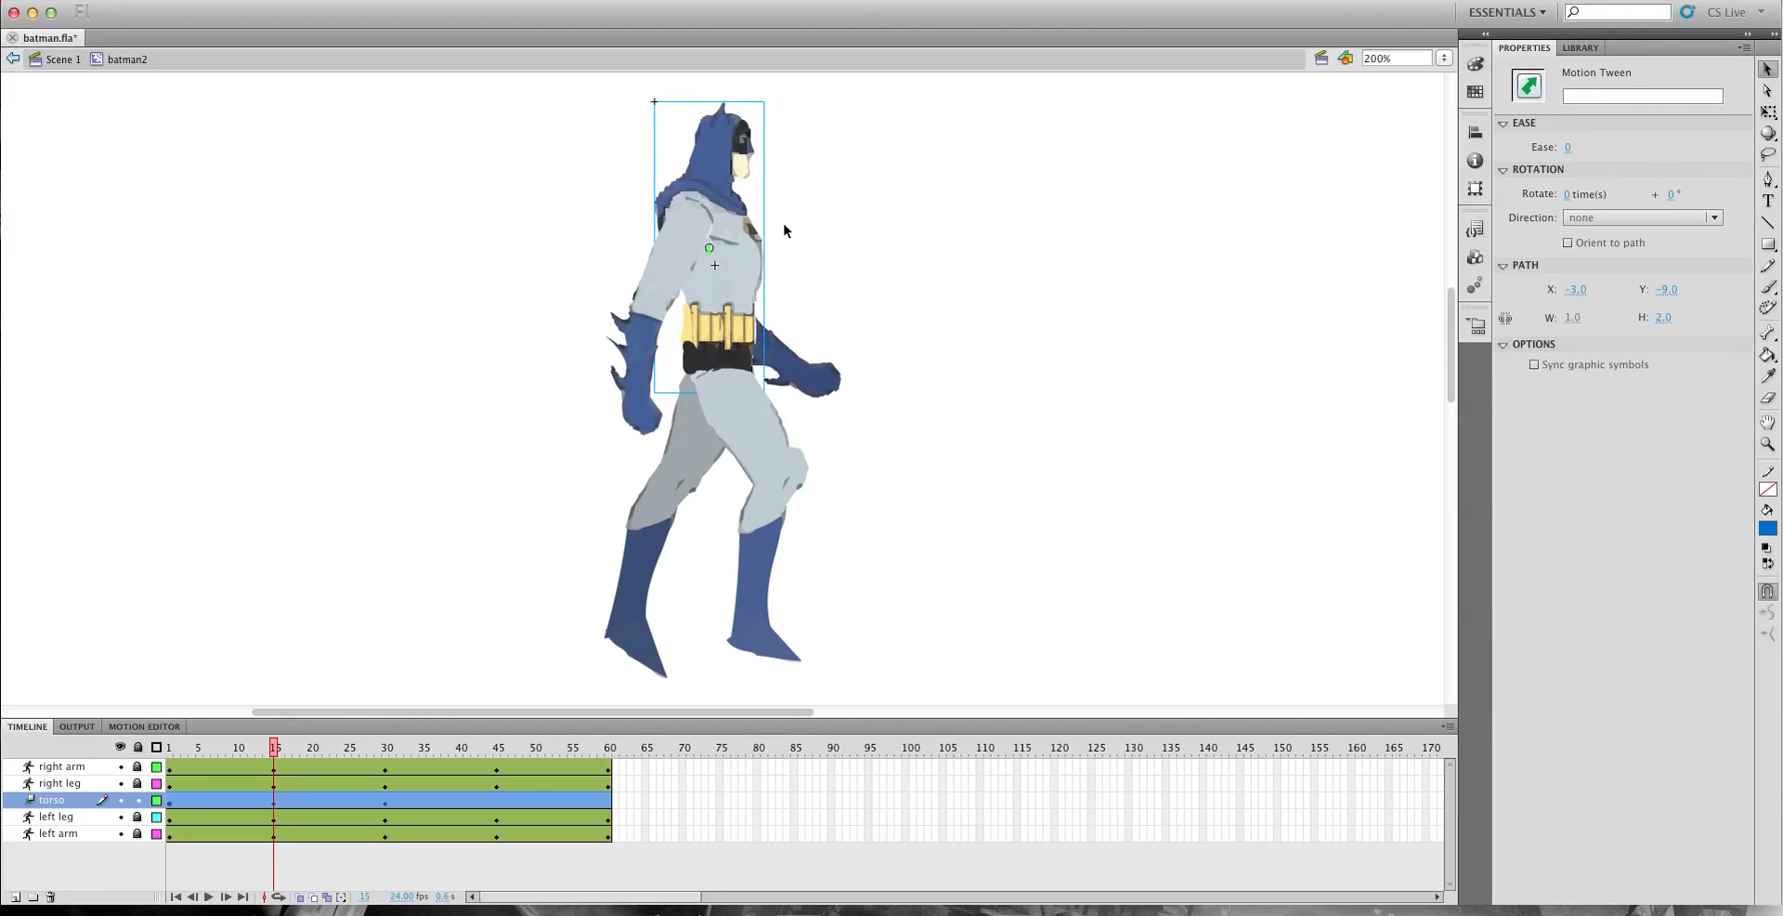
# Nudge the torso slightly upward at frame 45 and play the walk cycle from frame 1.
pyautogui.moveTo(276, 746); pyautogui.dragTo(497, 779)
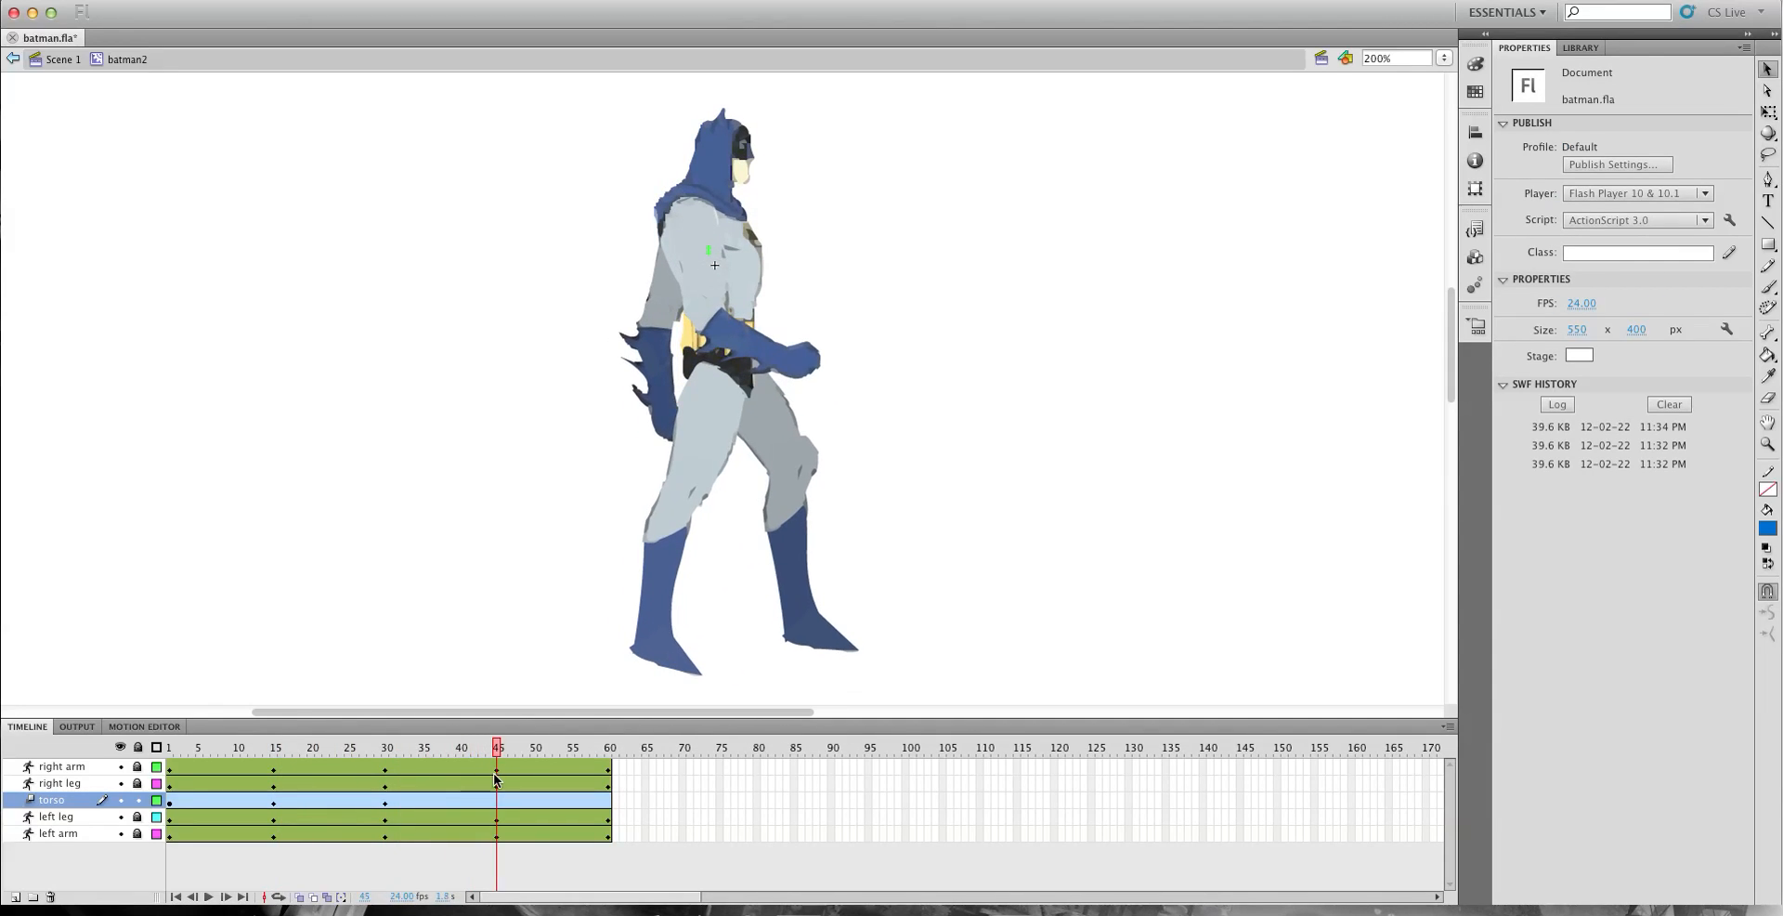
pyautogui.click(497, 800)
pyautogui.press('Up')
pyautogui.press('Up')
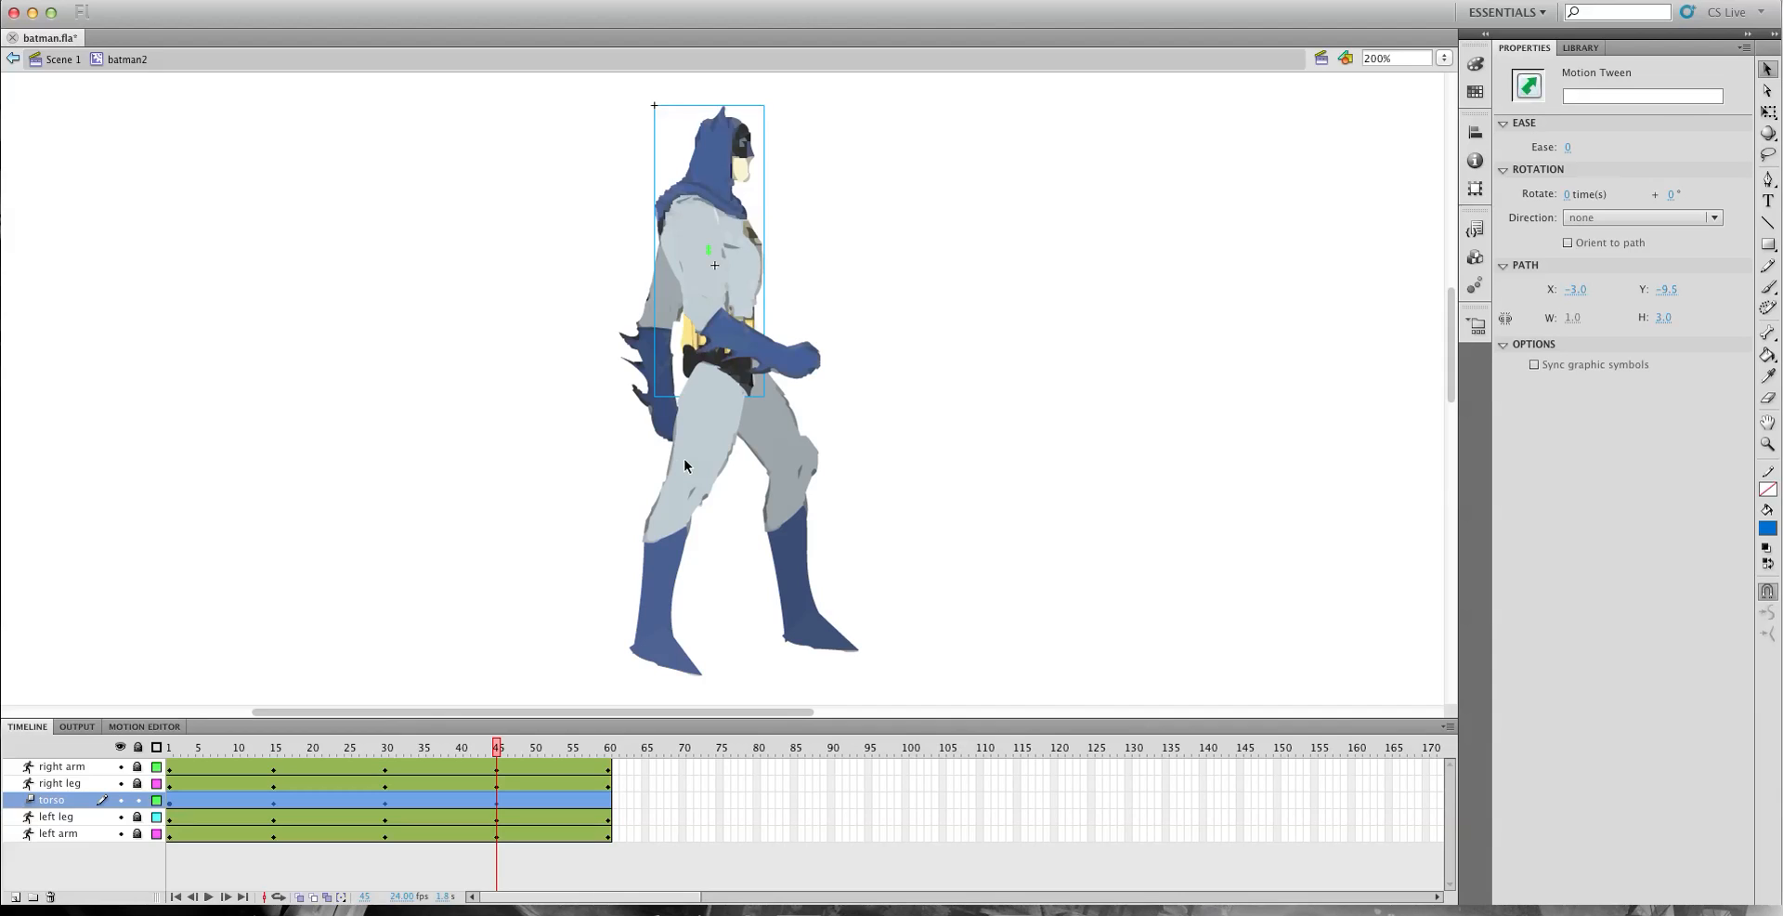
pyautogui.moveTo(495, 740); pyautogui.dragTo(169, 748)
pyautogui.click(170, 799)
pyautogui.press('Return')
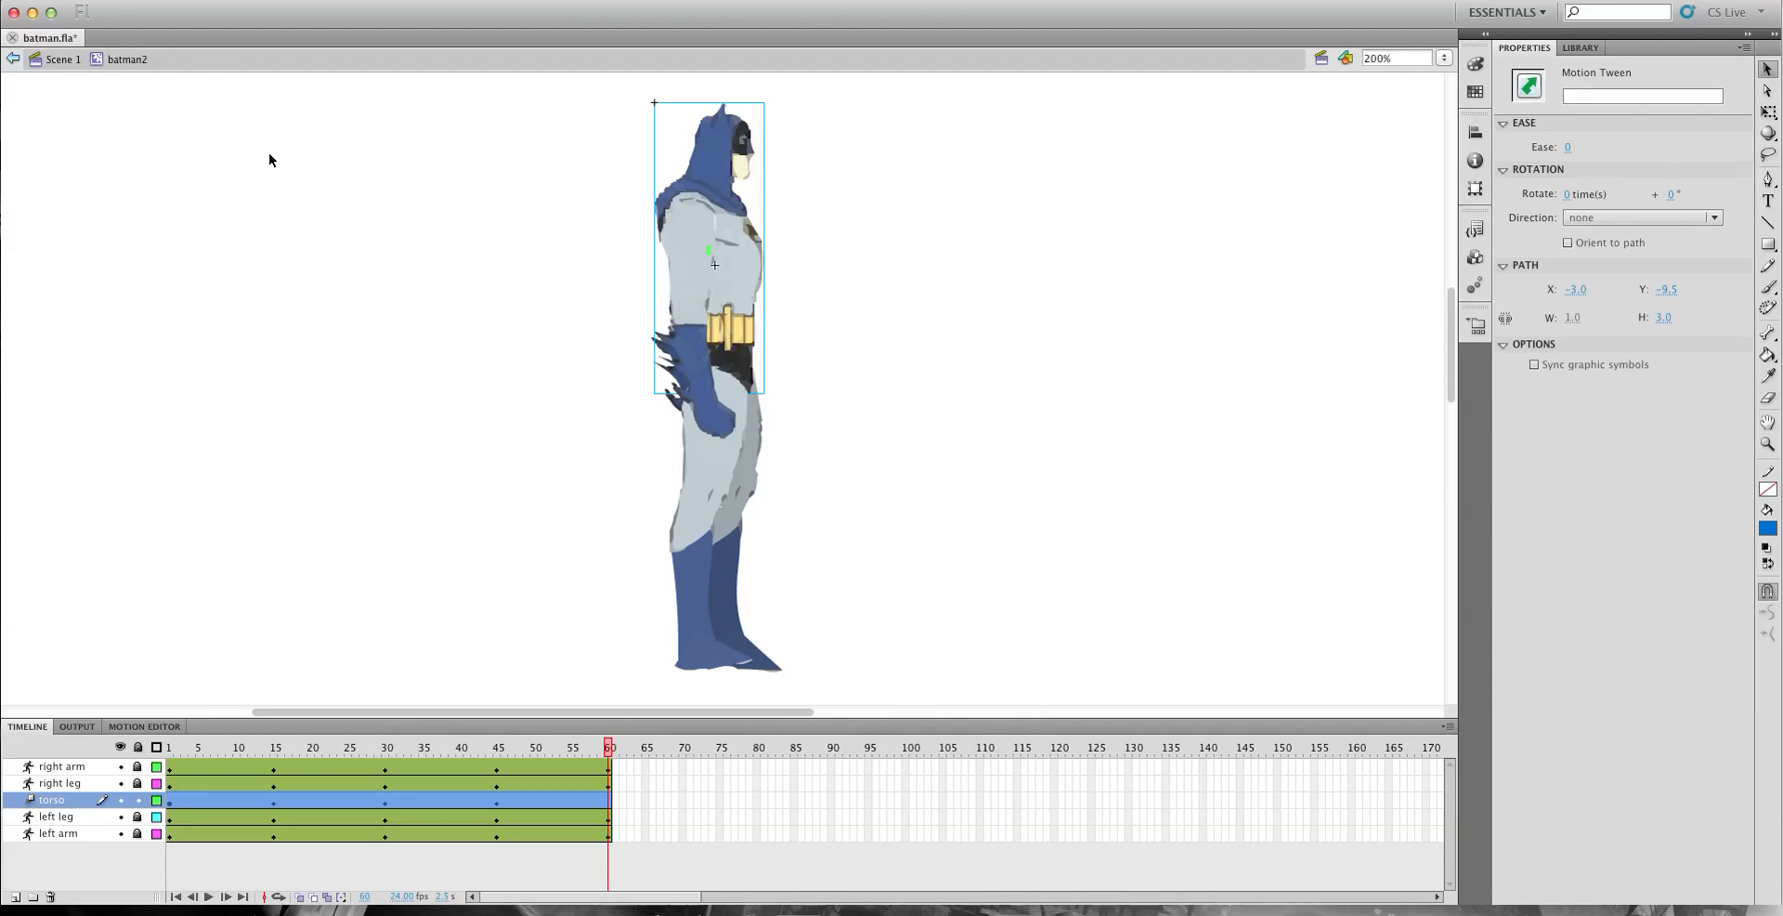
# Leave the batman2 symbol, insert a new scene, and rename its layer batman.
pyautogui.click(59, 61)
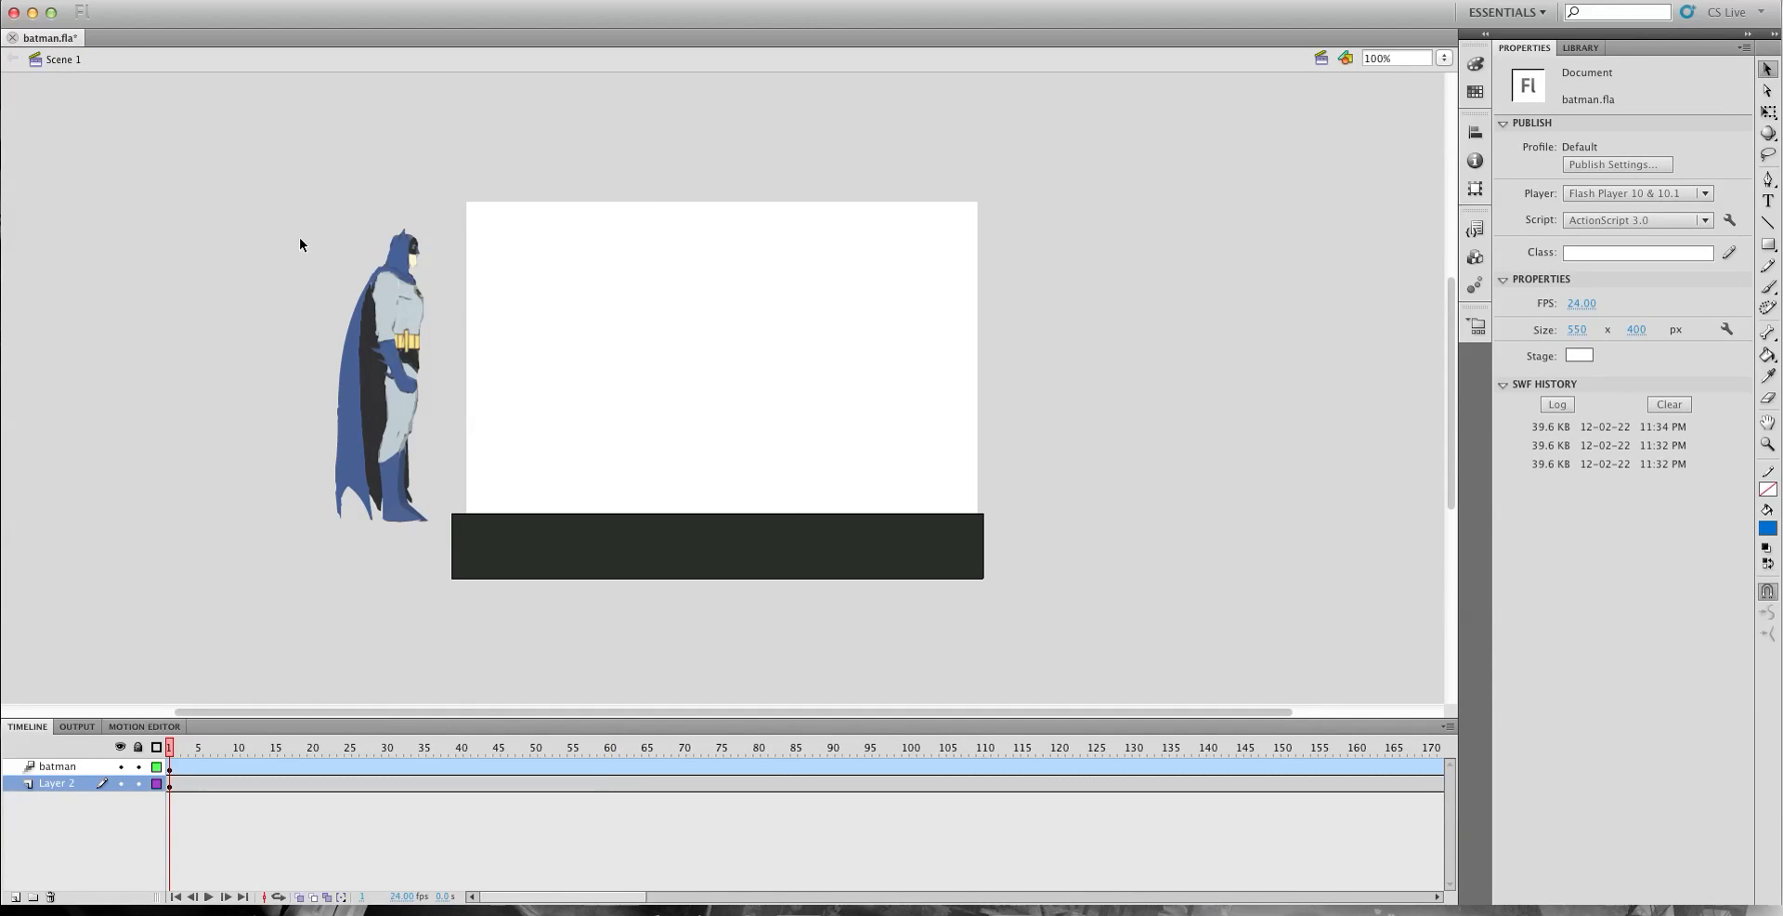
pyautogui.click(247, 3)
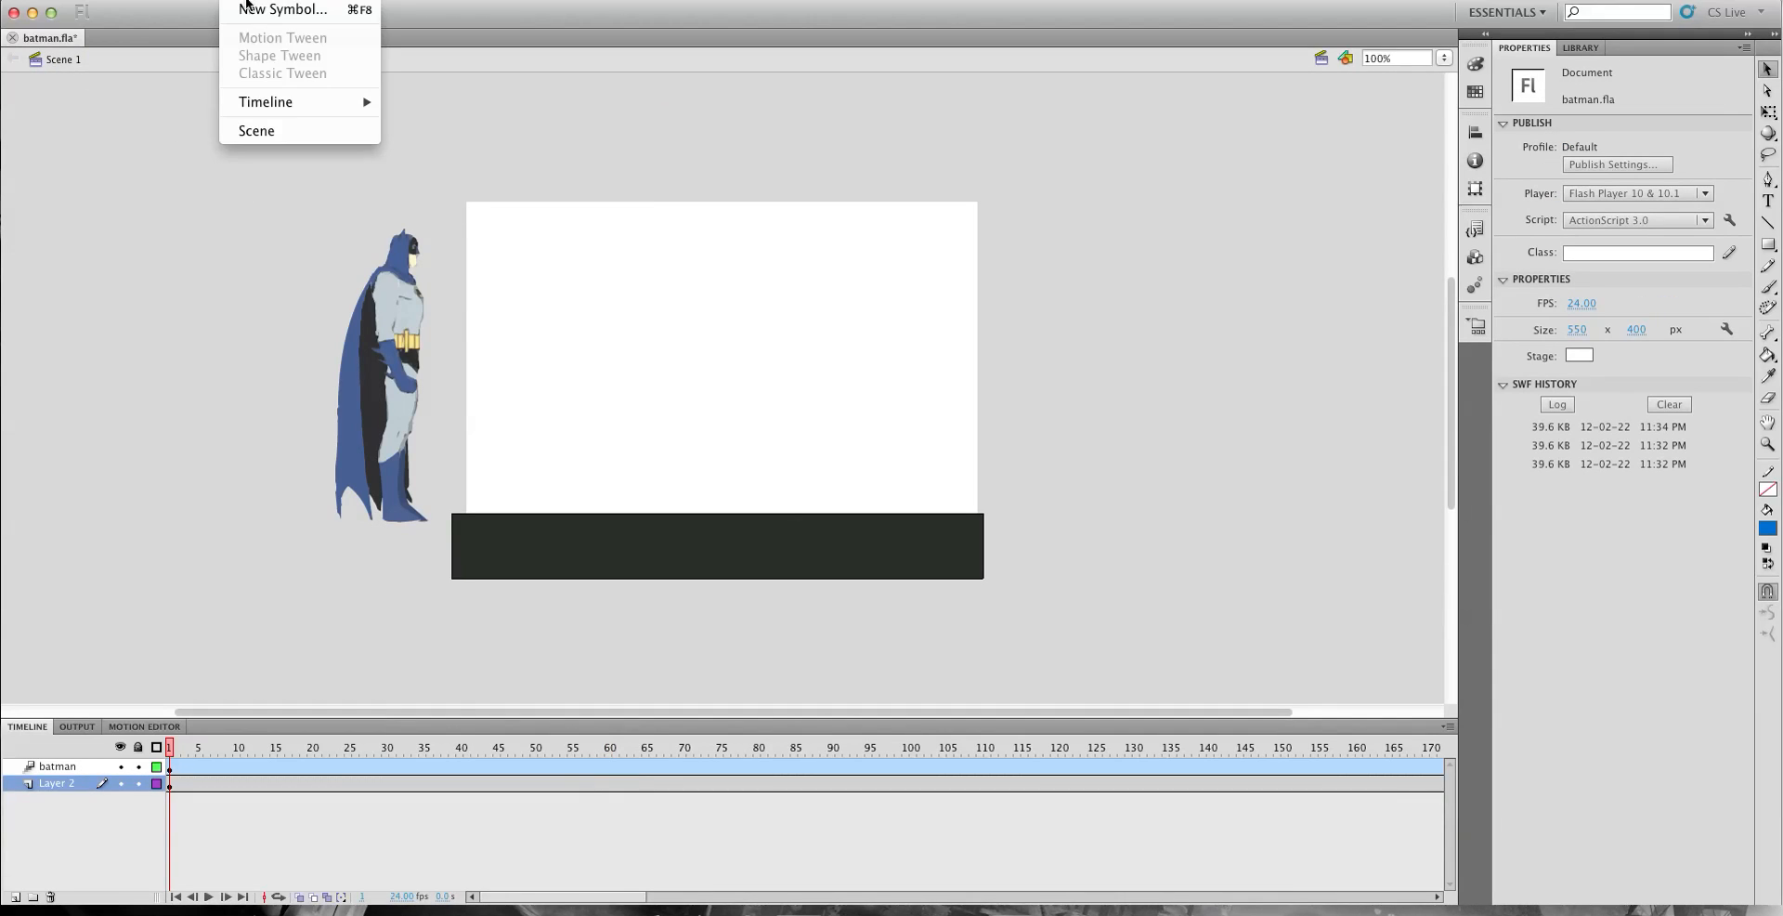
pyautogui.click(278, 130)
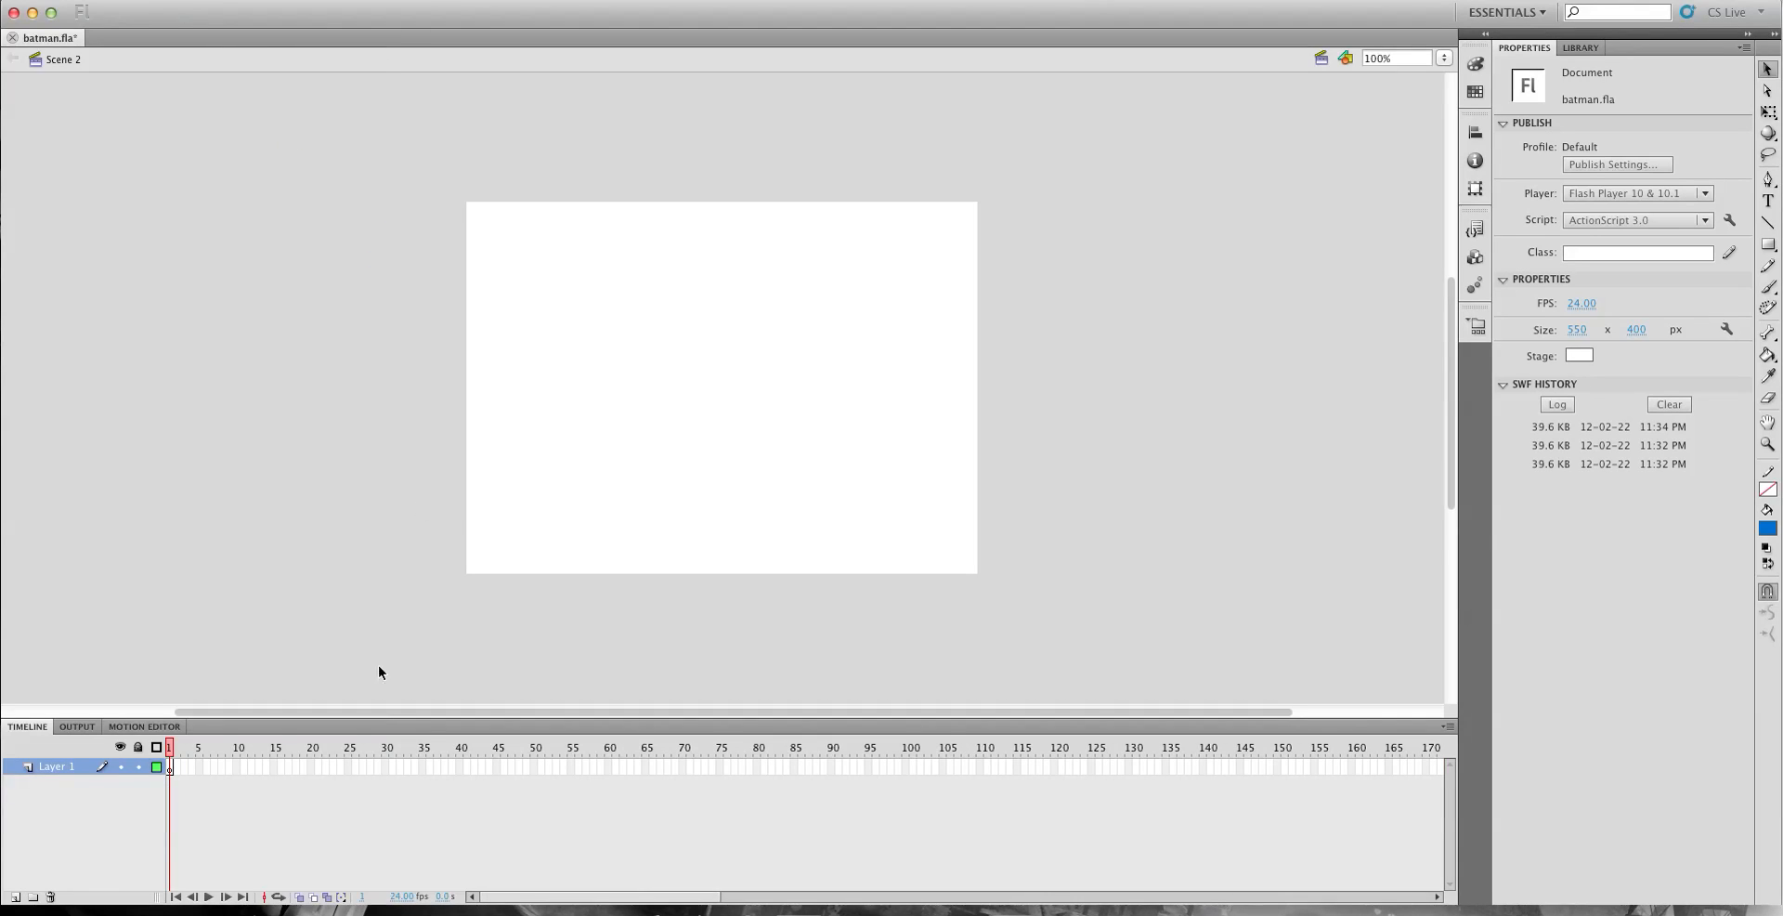
pyautogui.doubleClick(58, 763)
pyautogui.write('batman')
pyautogui.press('Return')
# Place an instance of the batman2 symbol from the library just outside the stage's left edge.
pyautogui.click(1590, 48)
pyautogui.click(1549, 276)
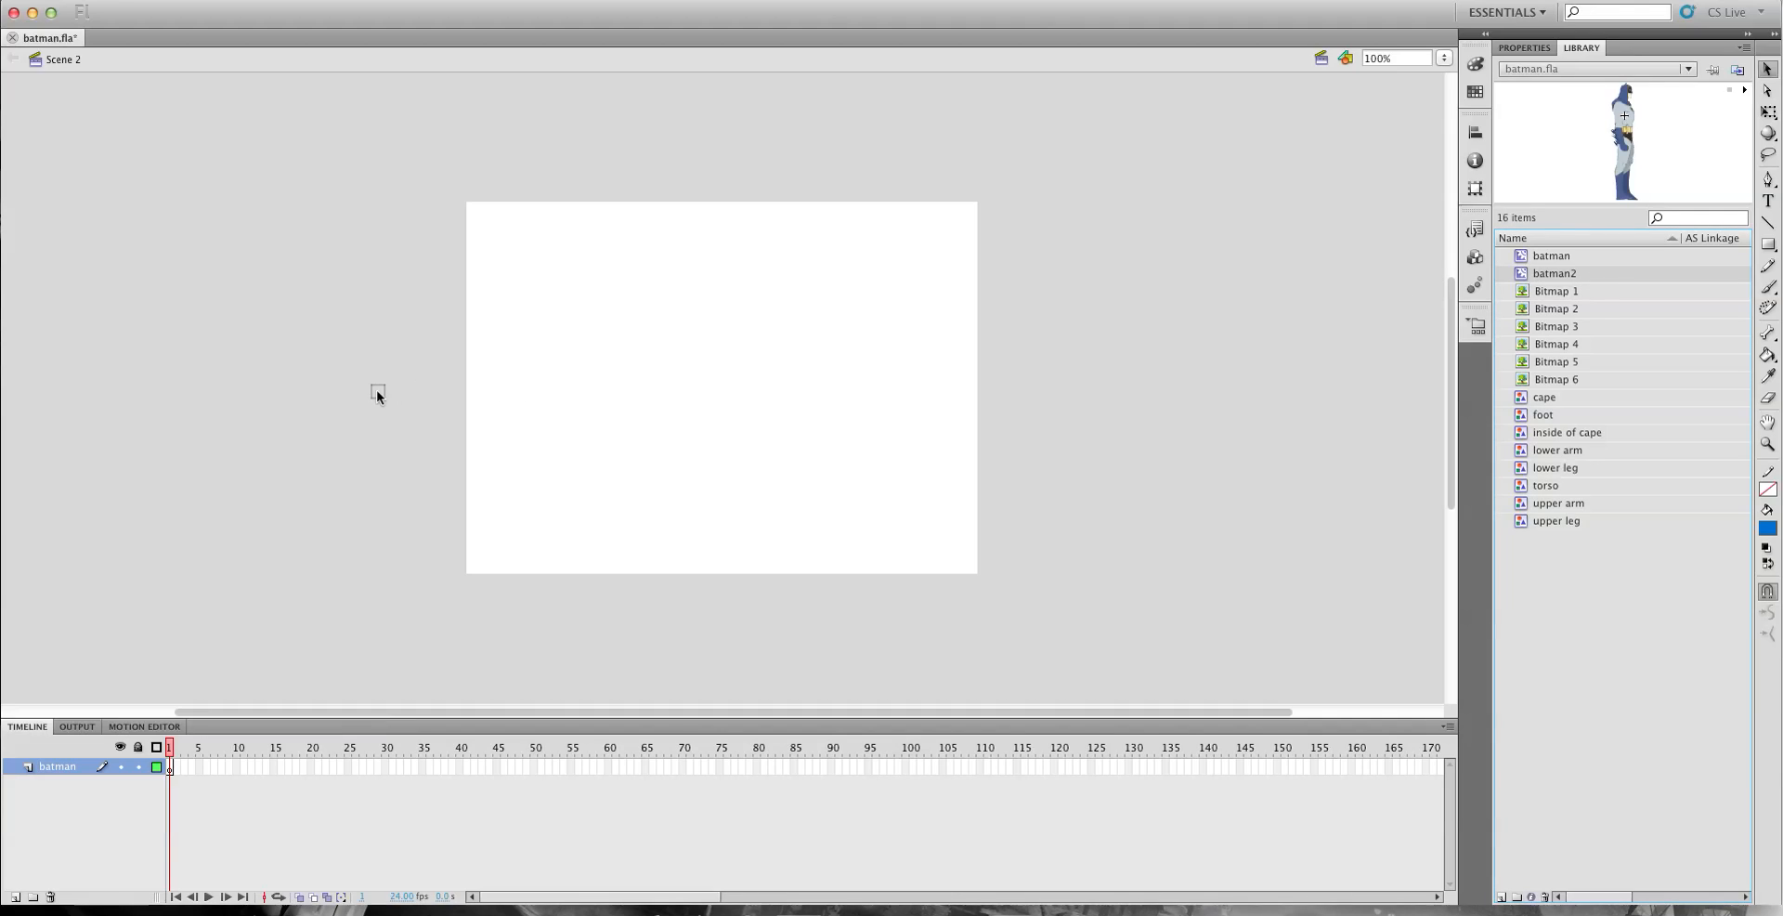
pyautogui.moveTo(354, 405); pyautogui.dragTo(411, 351)
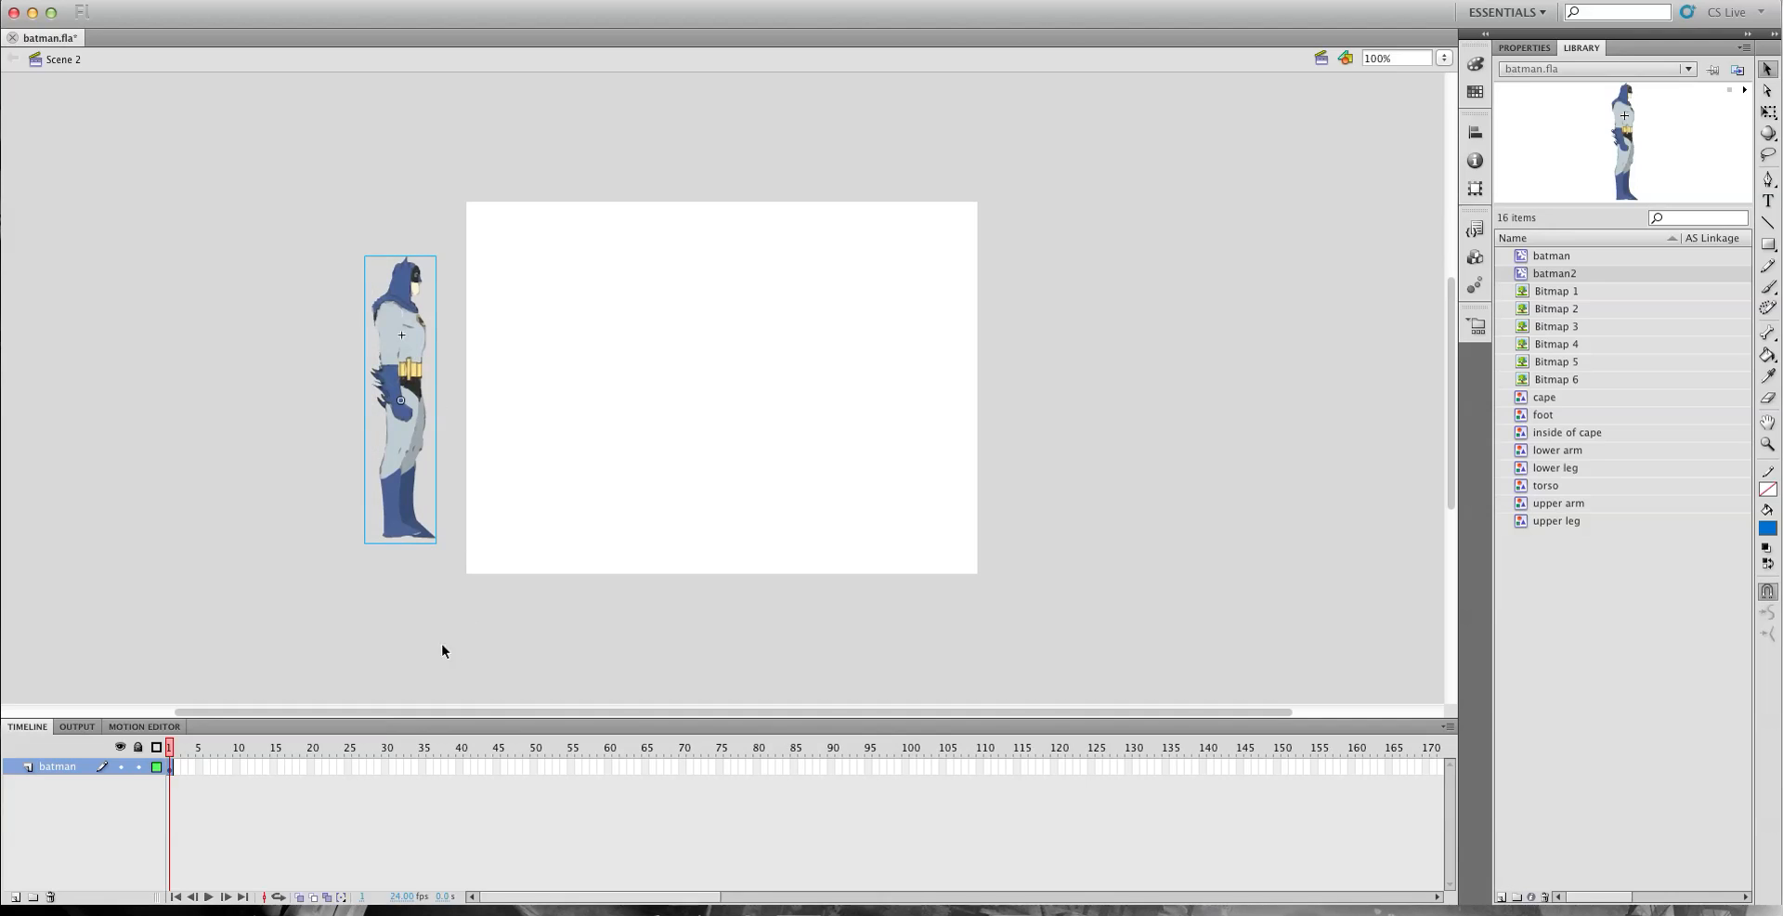
# Create a motion tween on the figure and move it horizontally past the stage's right edge at frame 24.
pyautogui.rightClick(399, 306)
pyautogui.click(420, 317)
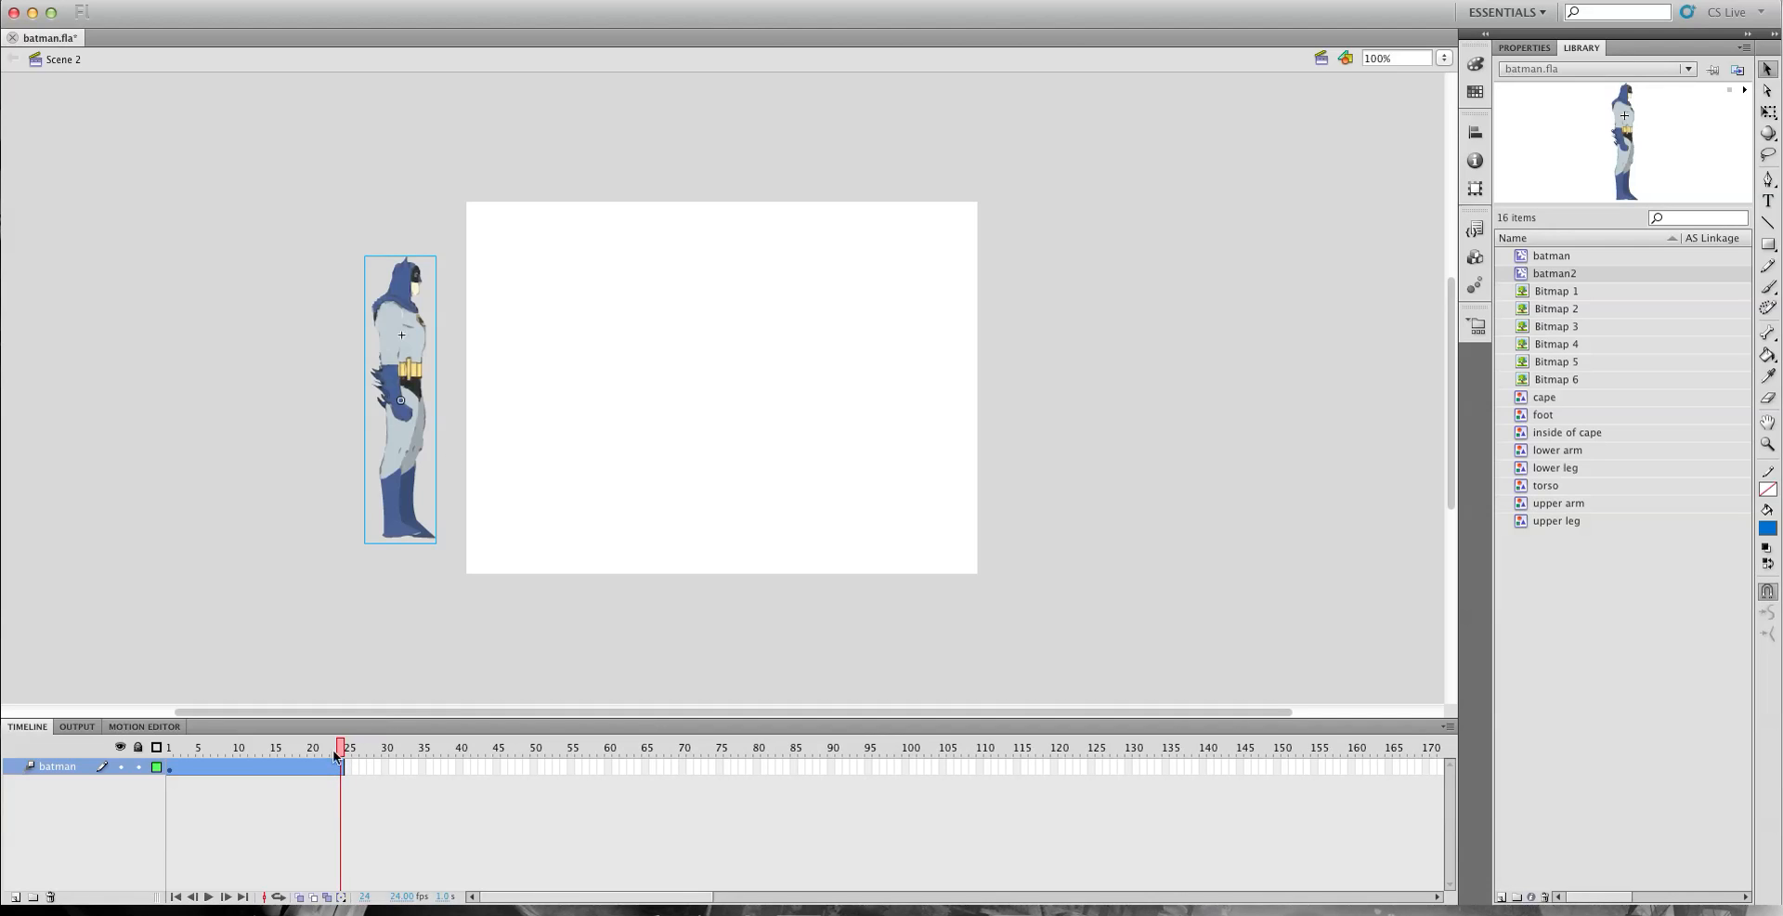
pyautogui.moveTo(341, 755); pyautogui.dragTo(336, 751)
pyautogui.click(338, 771)
pyautogui.moveTo(401, 309); pyautogui.dragTo(1044, 312)
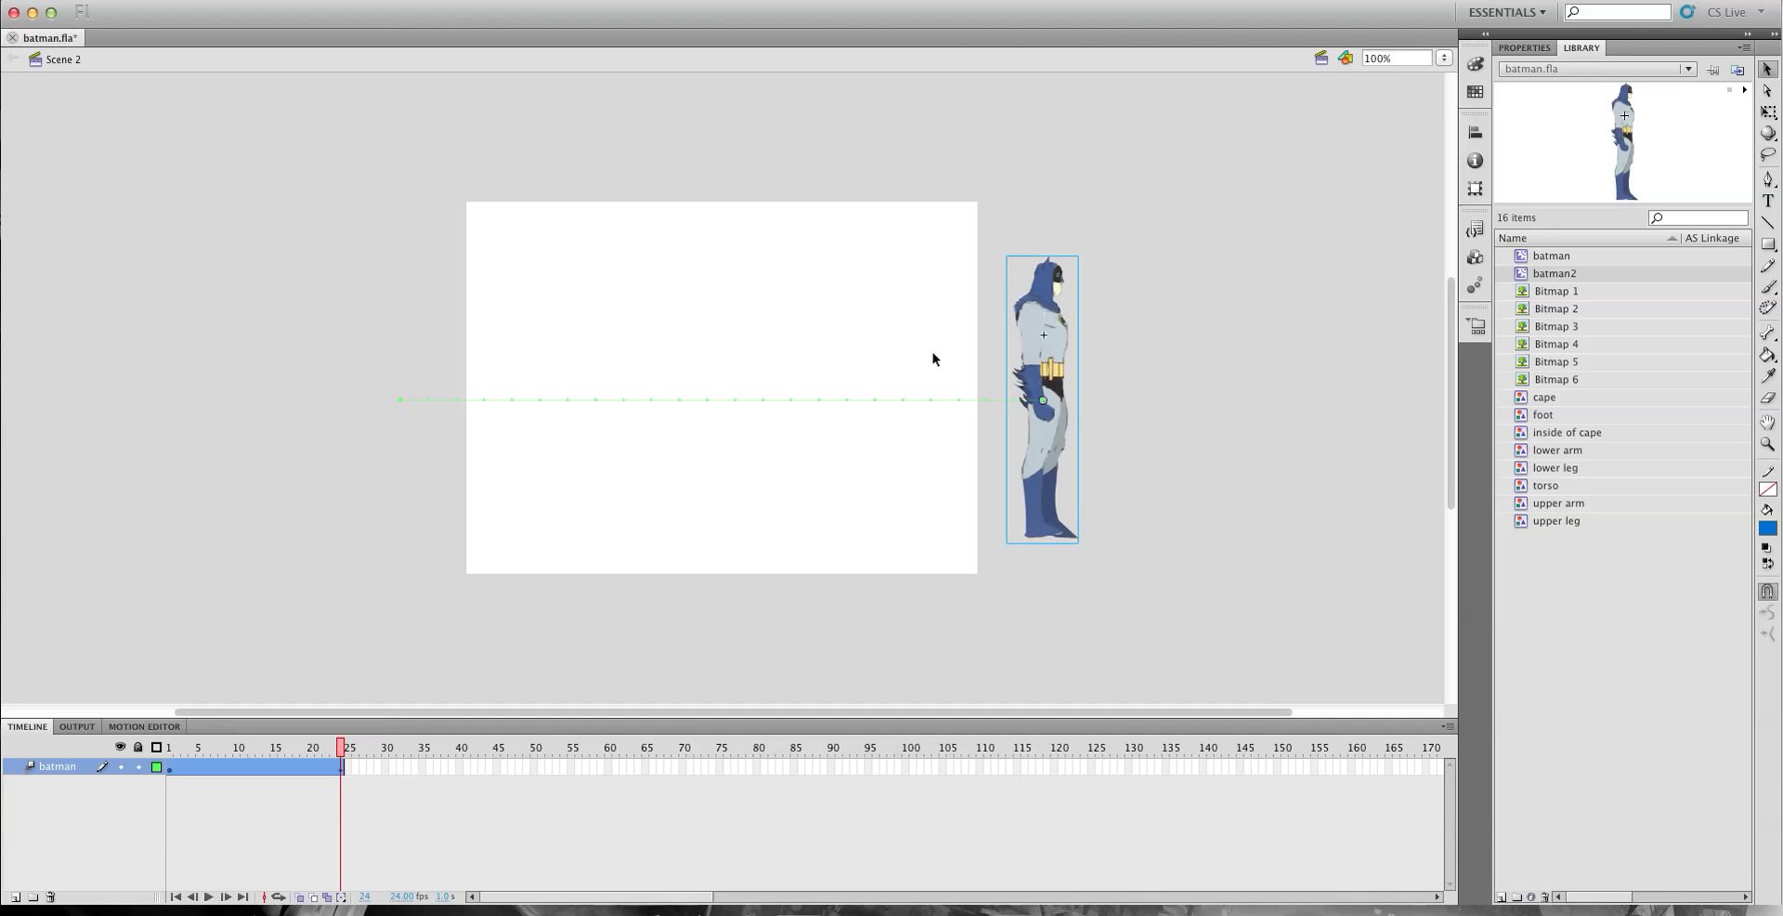
# Preview the crossing motion in the timeline, test the whole movie, and test Scene 2 on its own.
pyautogui.press('Return')
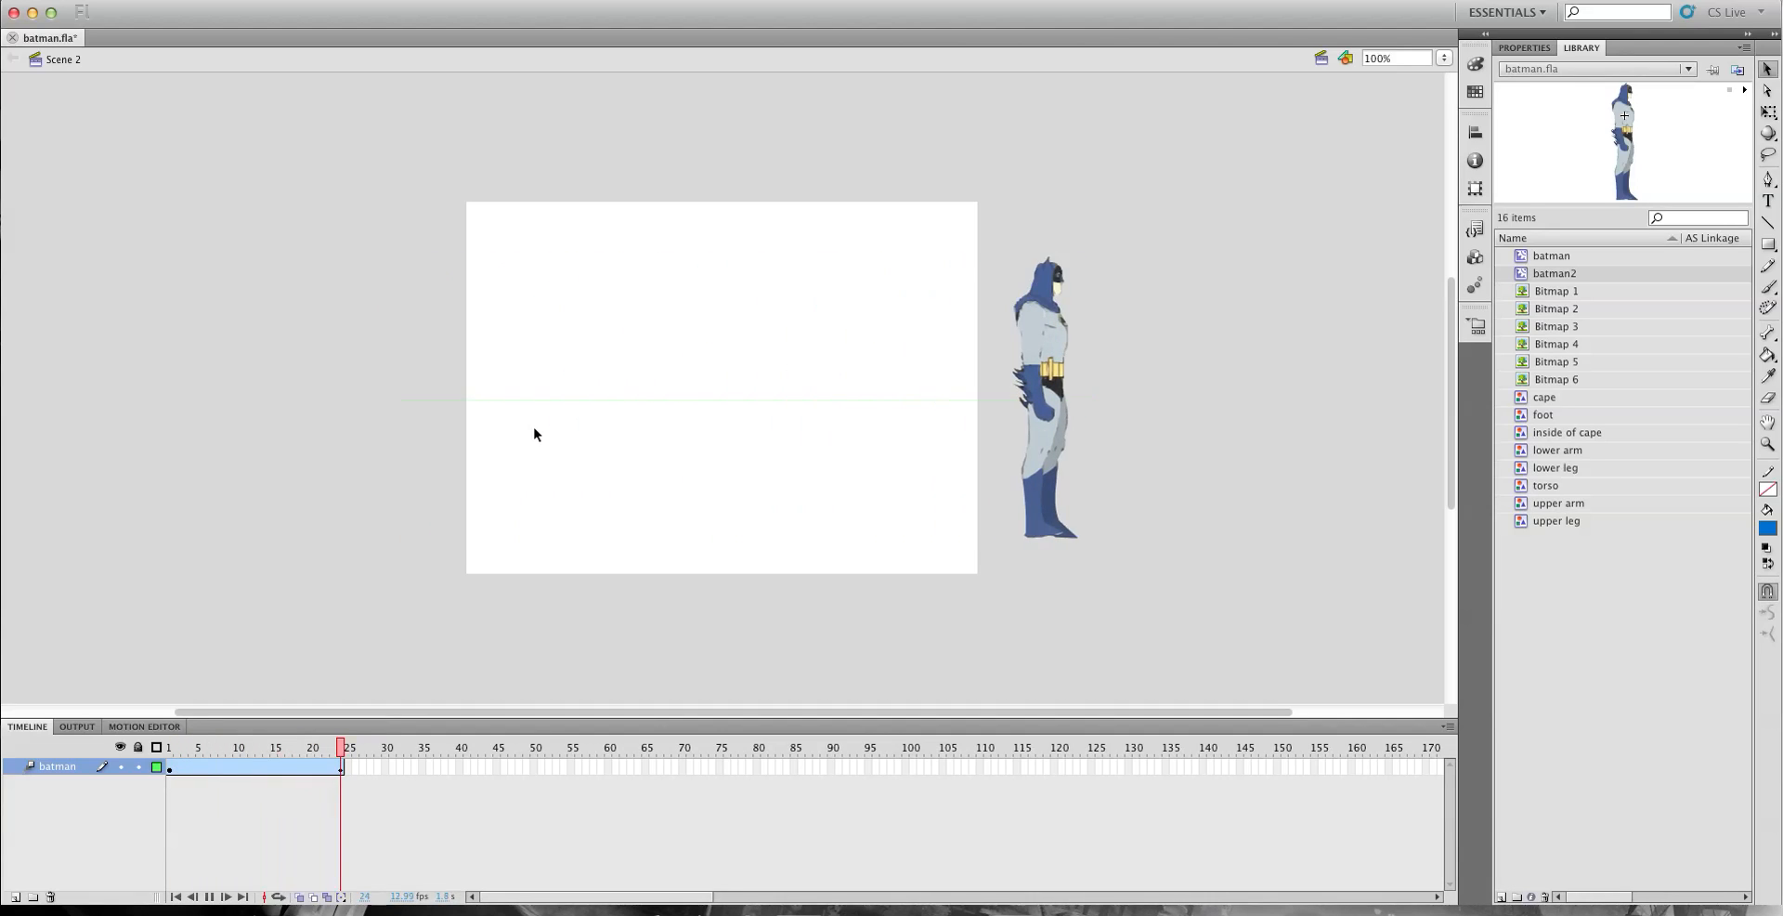
pyautogui.press('super+Return')
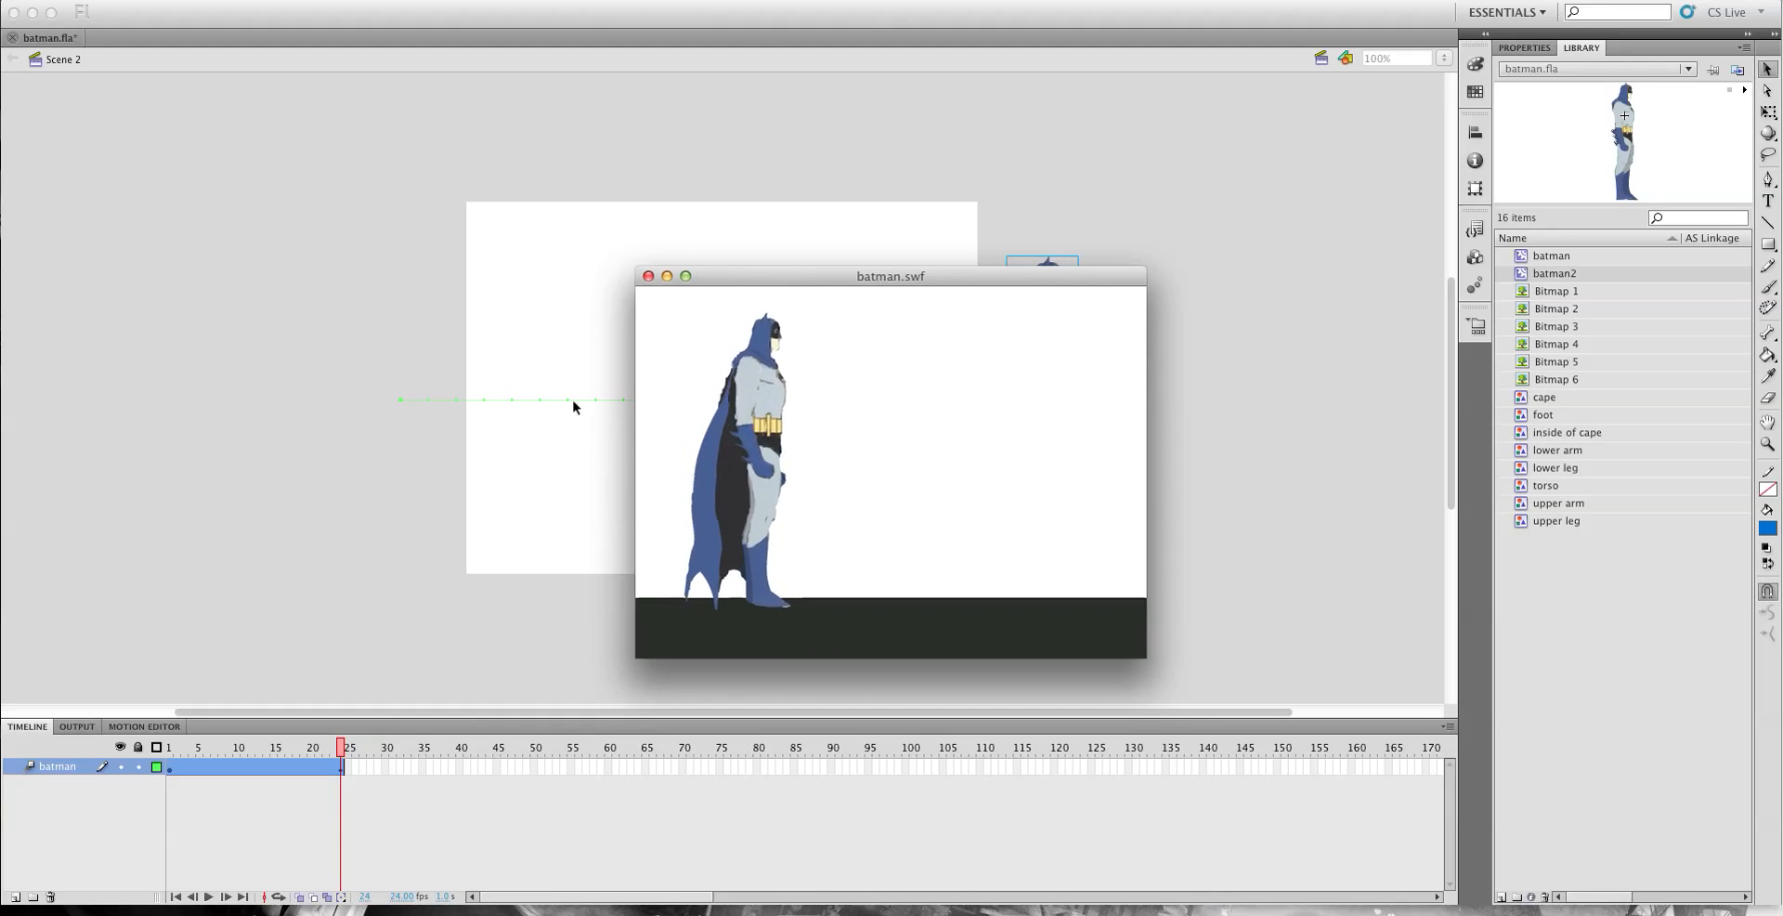
pyautogui.click(648, 276)
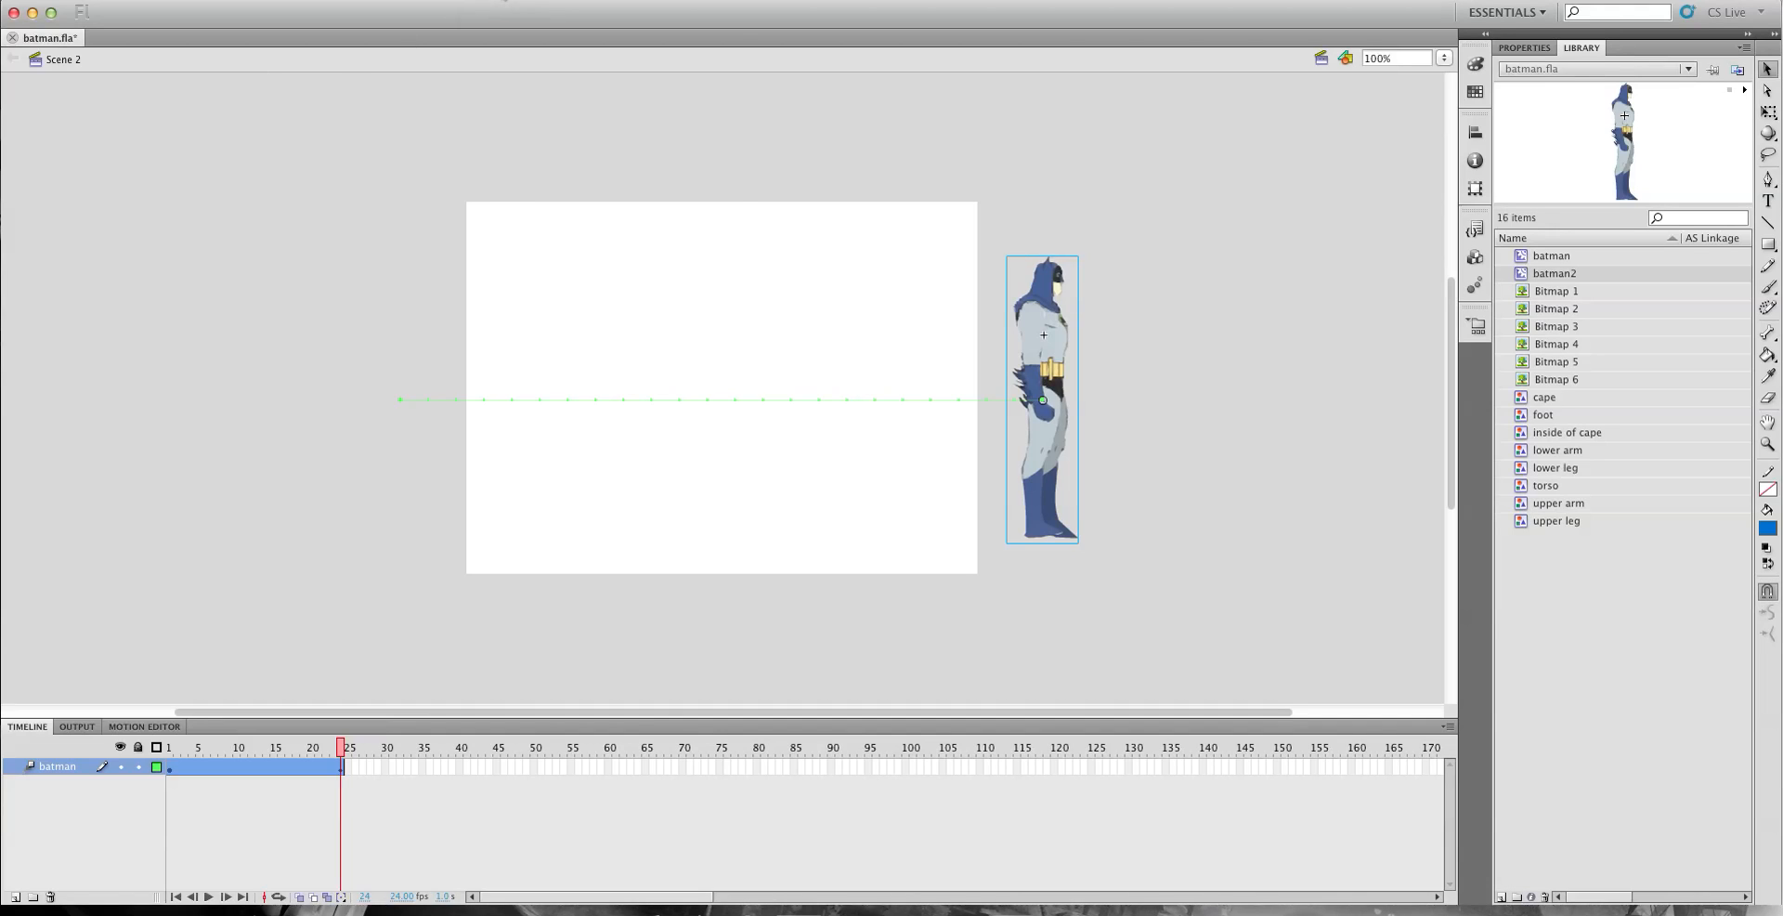
pyautogui.click(504, 0)
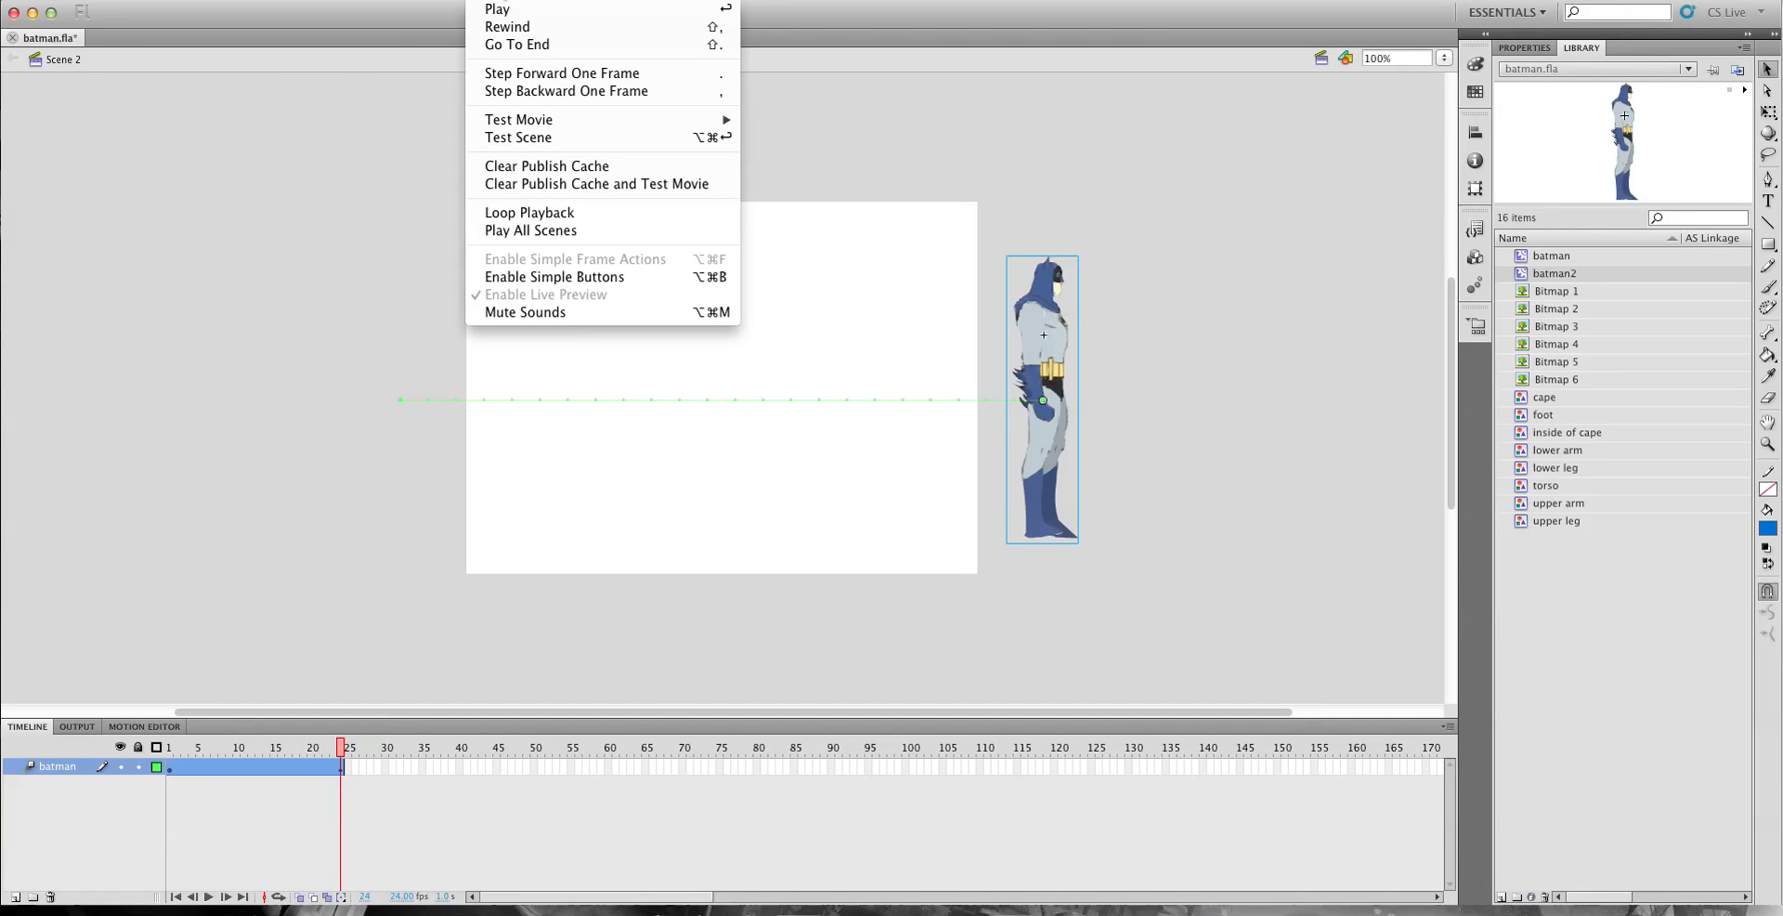
pyautogui.click(553, 140)
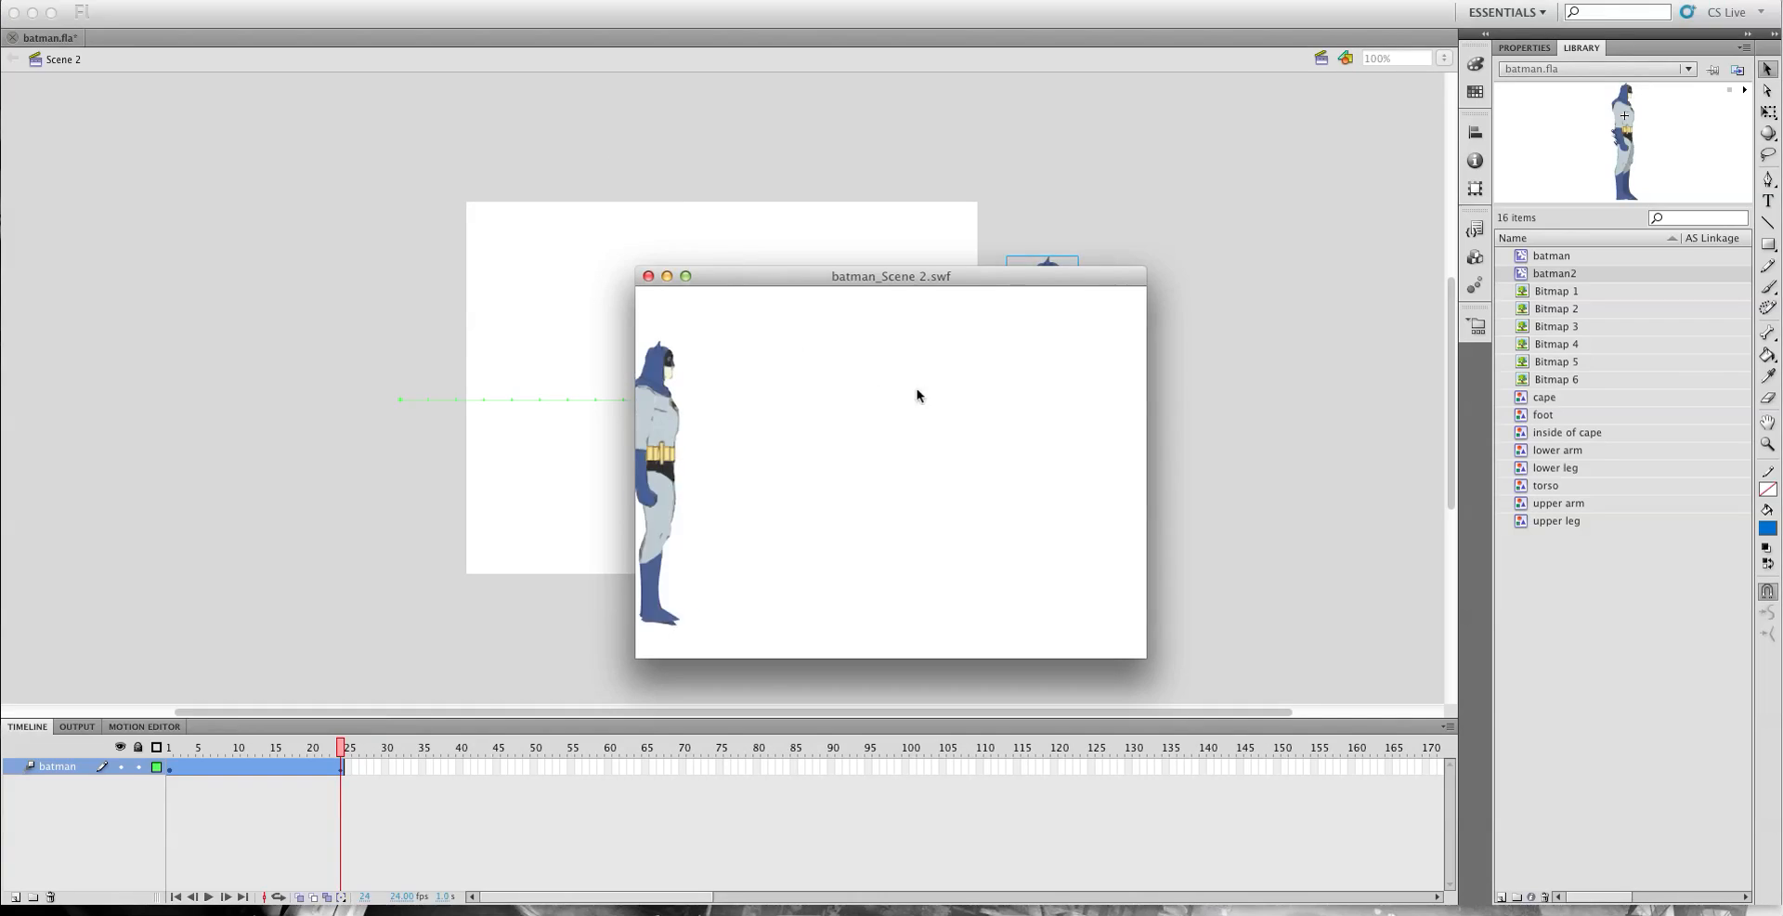
pyautogui.click(648, 277)
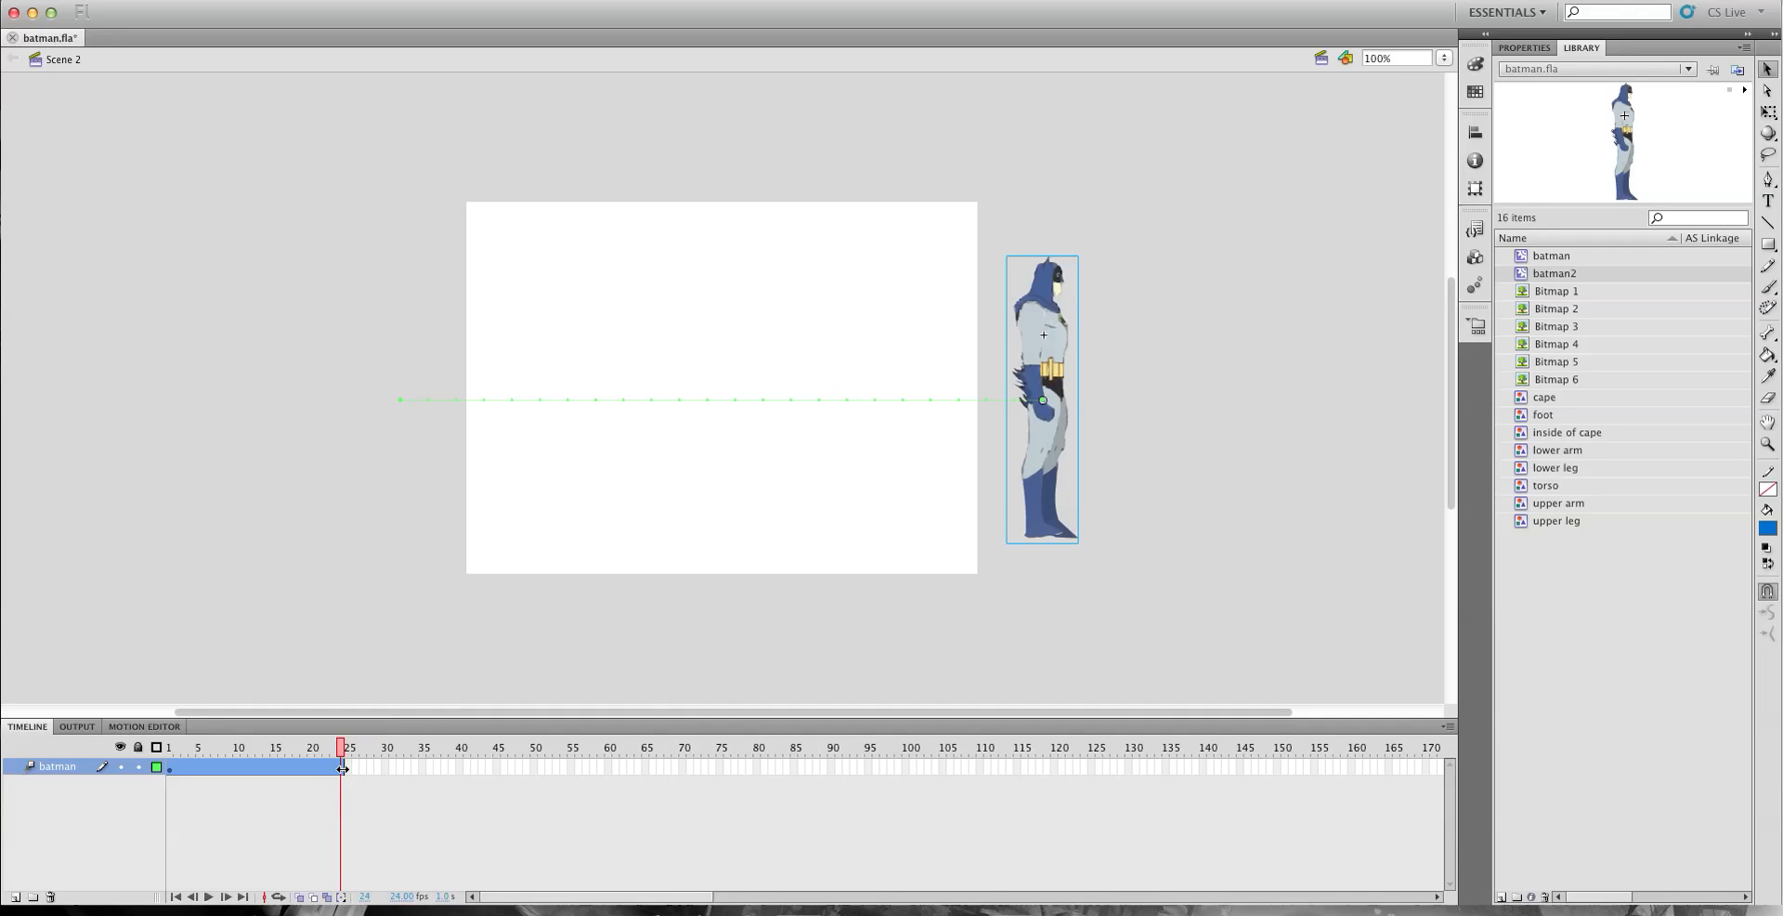
# Extend the batman tween to frame 101 and test Scene 2 to check the walking speed.
pyautogui.moveTo(344, 765); pyautogui.dragTo(913, 772)
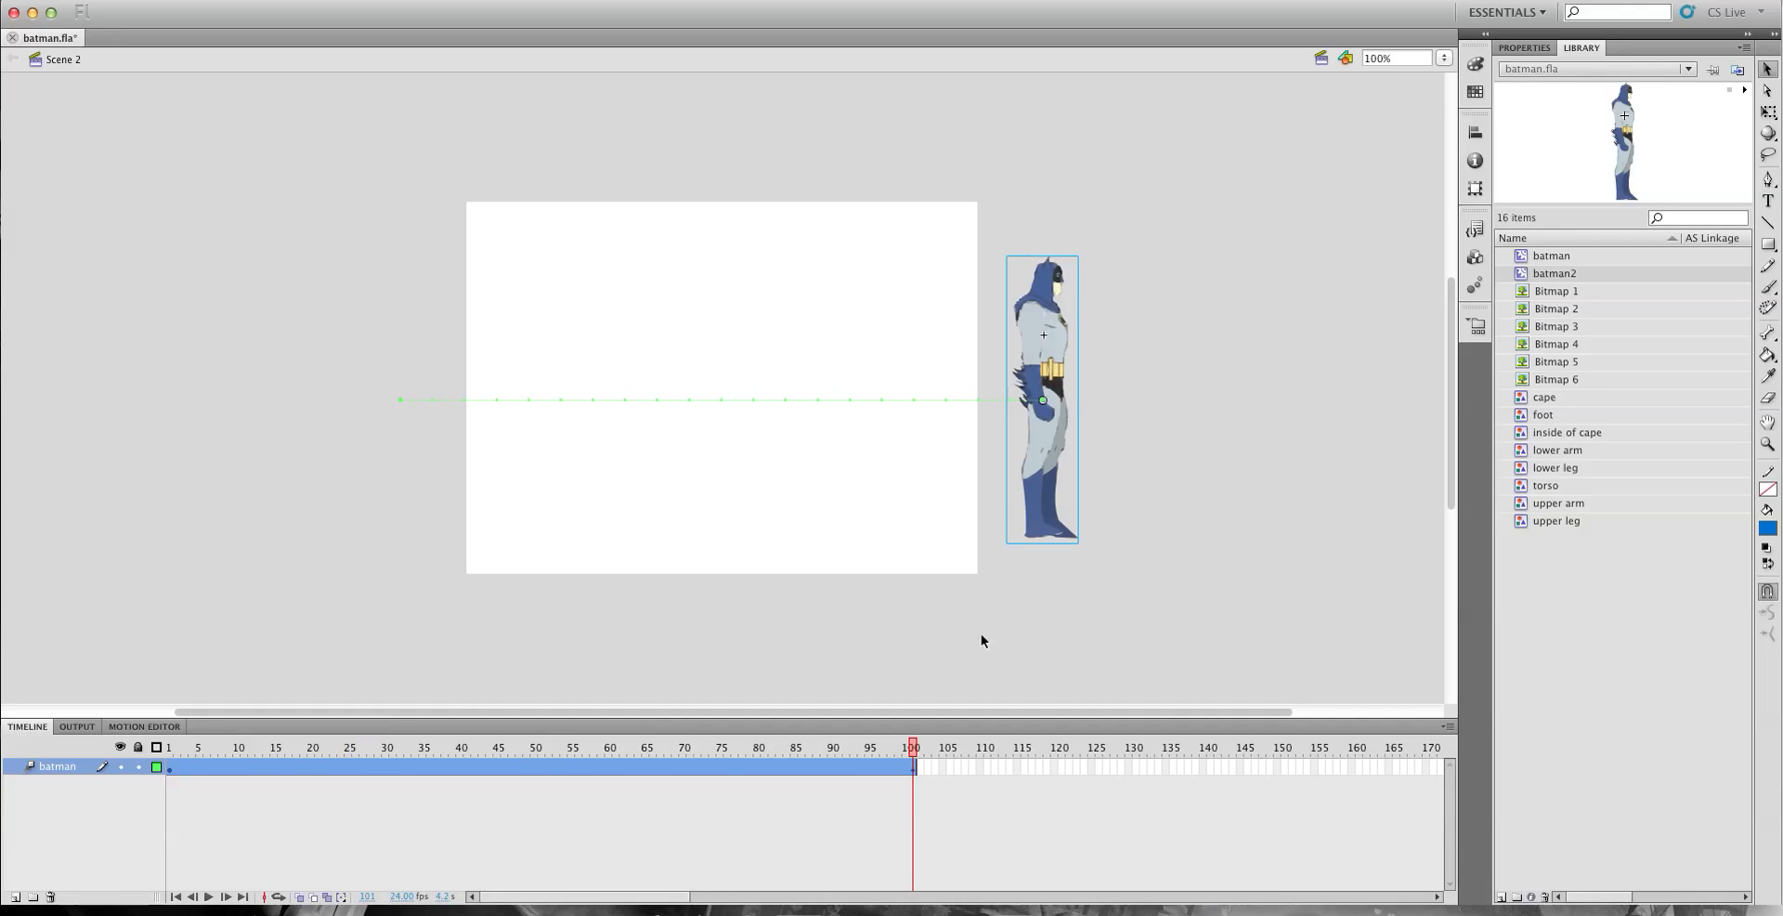
pyautogui.press('super+Return')
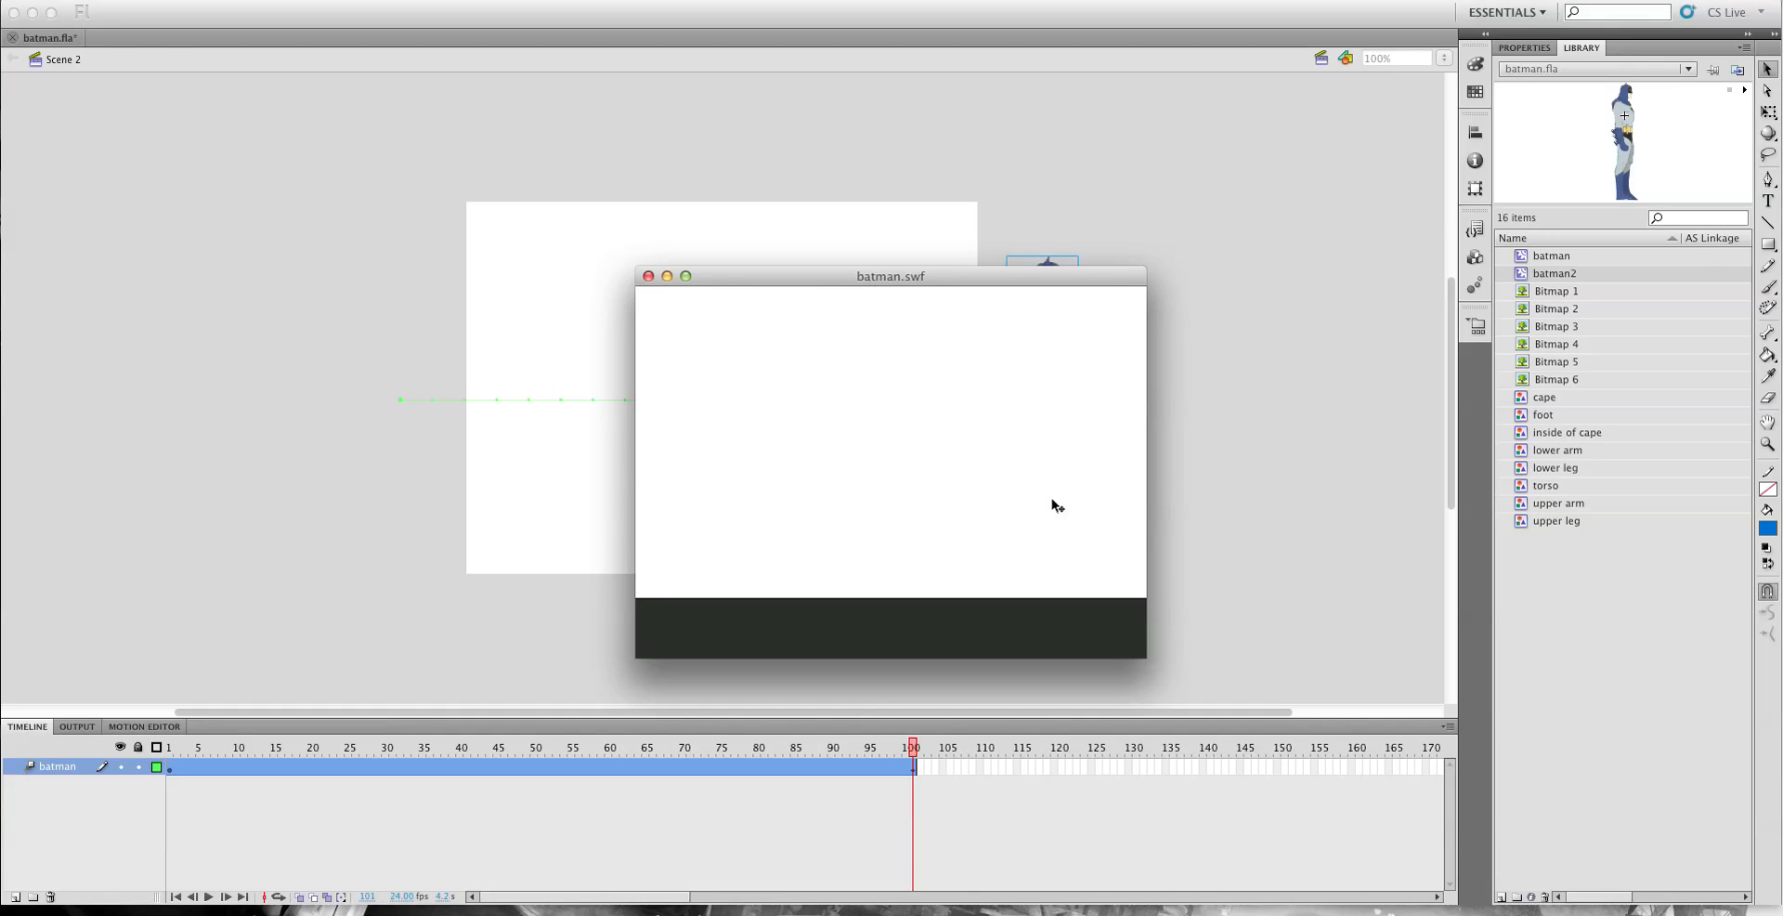
pyautogui.click(648, 276)
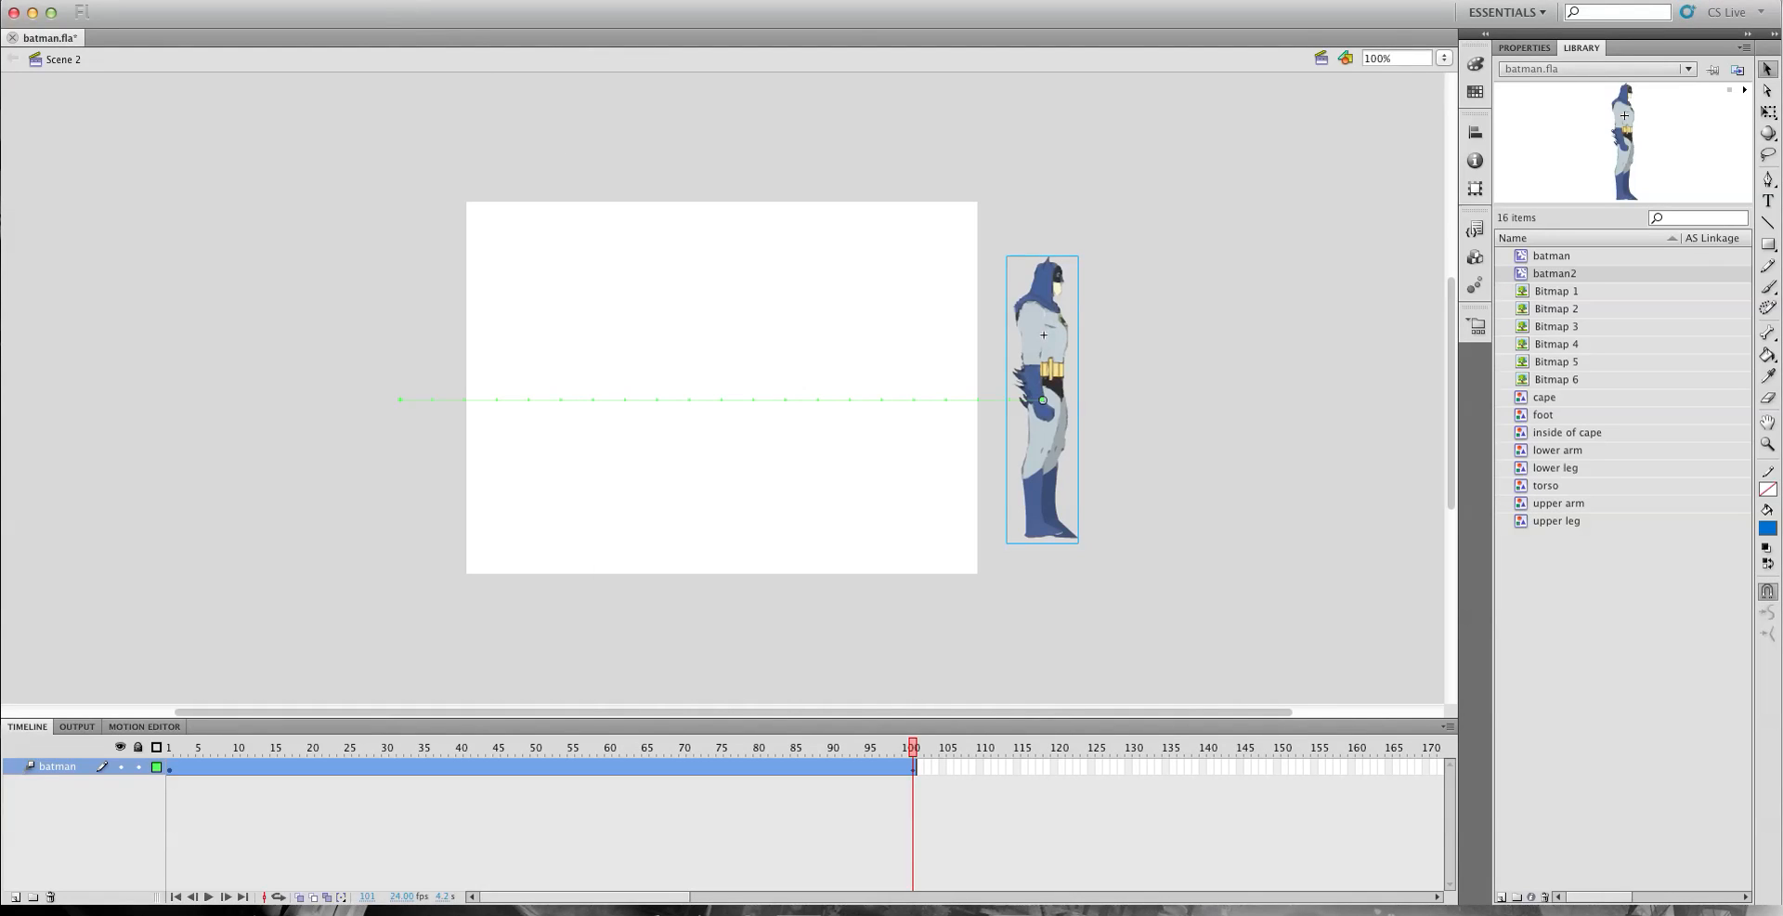
pyautogui.click(502, 0)
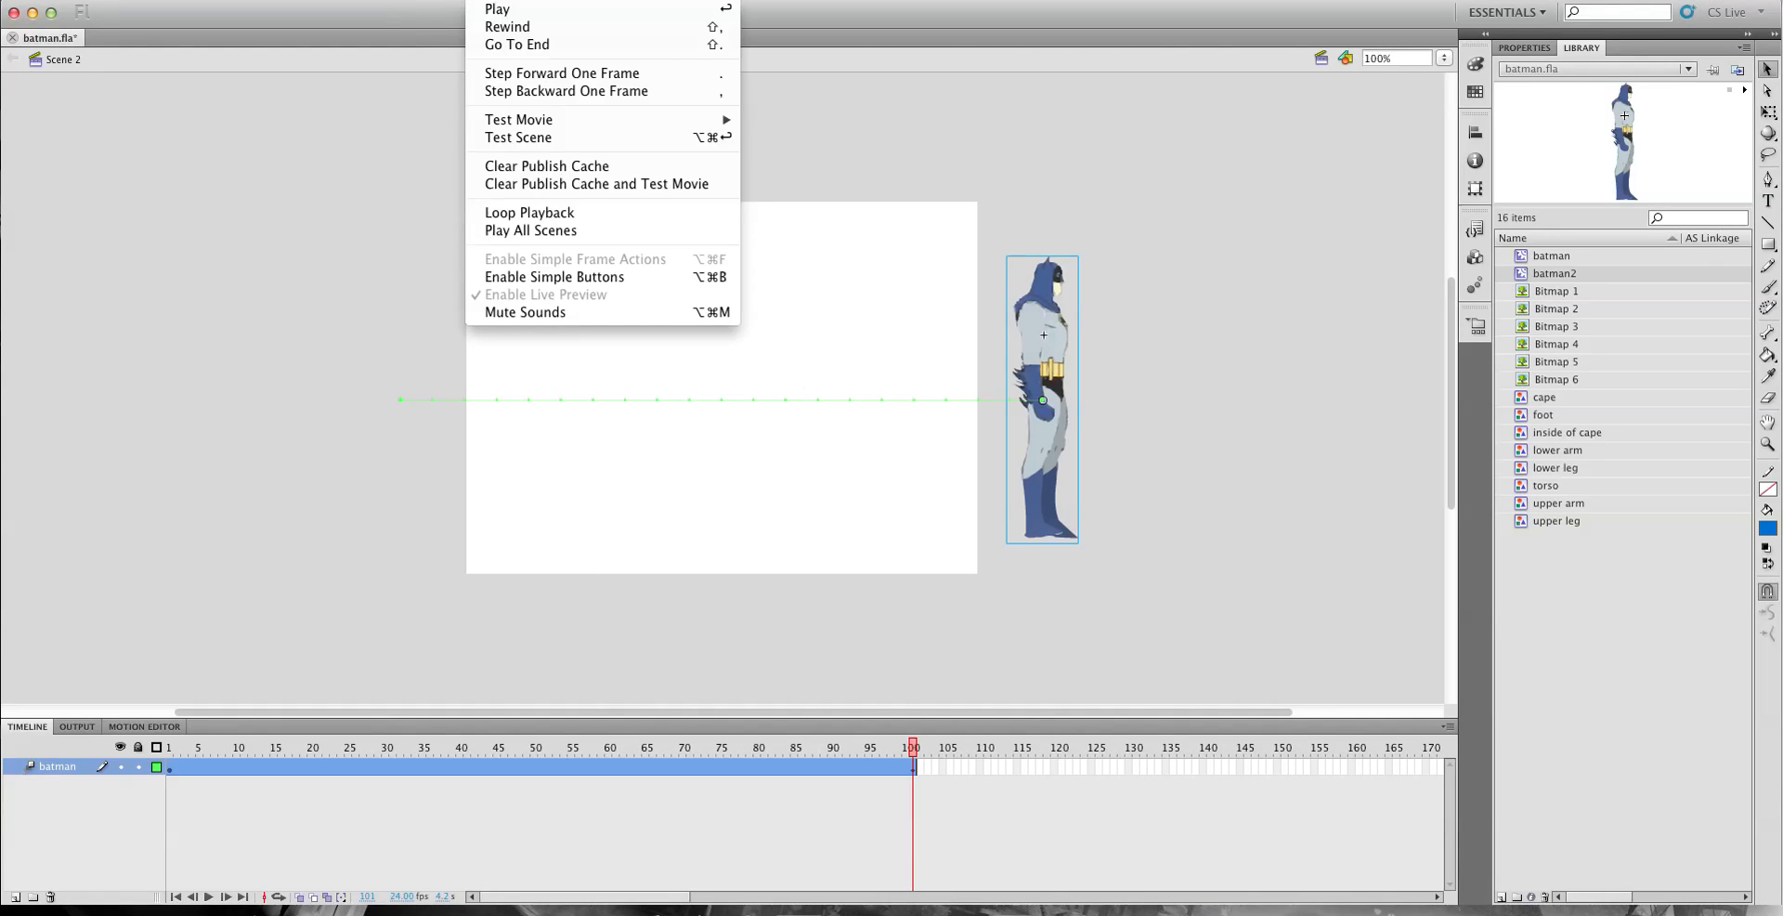
pyautogui.click(559, 141)
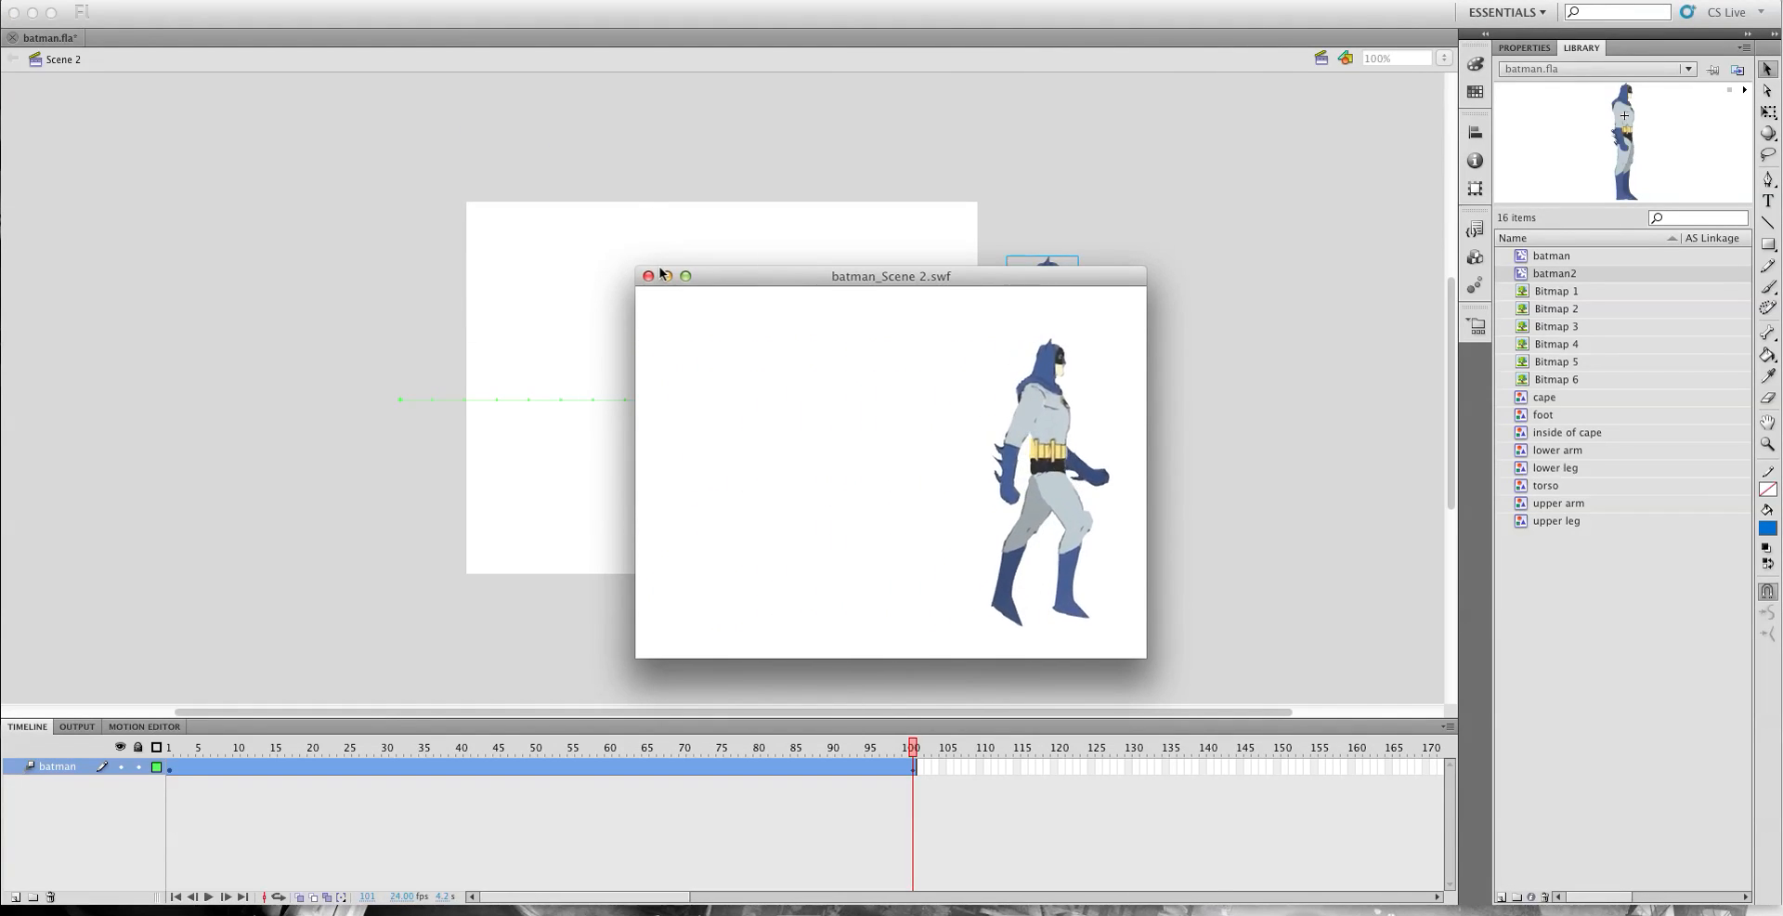
pyautogui.click(648, 276)
# Extend the batman tween to frame 150 and test Scene 2 again.
pyautogui.moveTo(914, 767); pyautogui.dragTo(1268, 783)
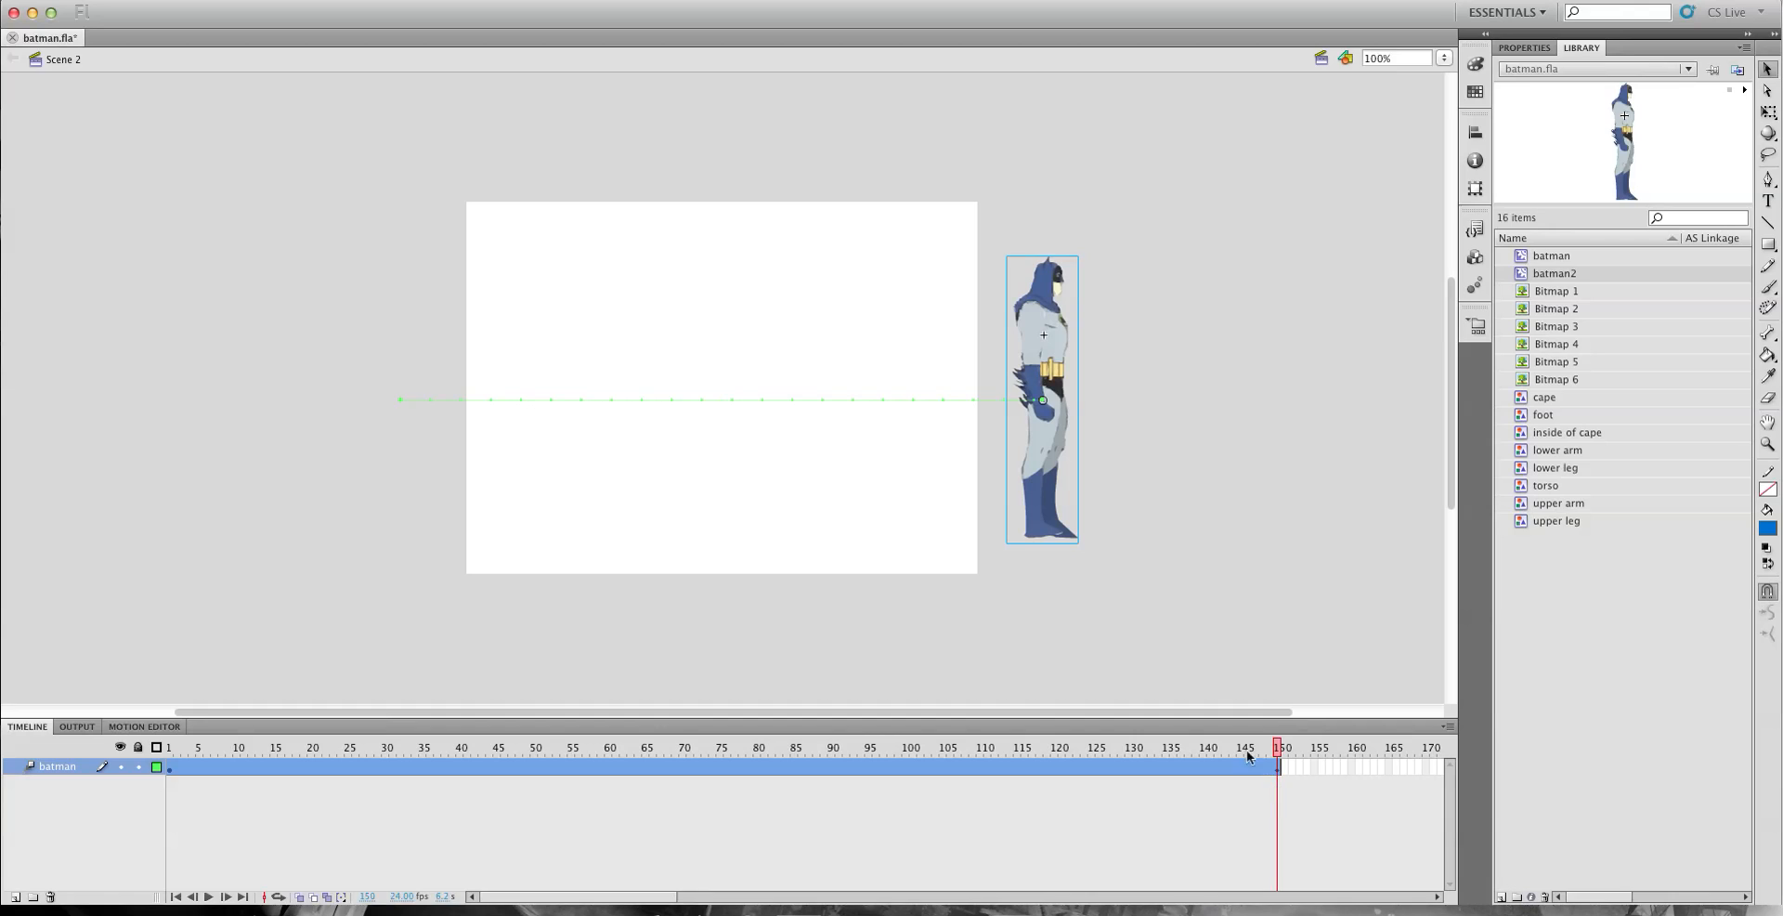
pyautogui.click(529, 0)
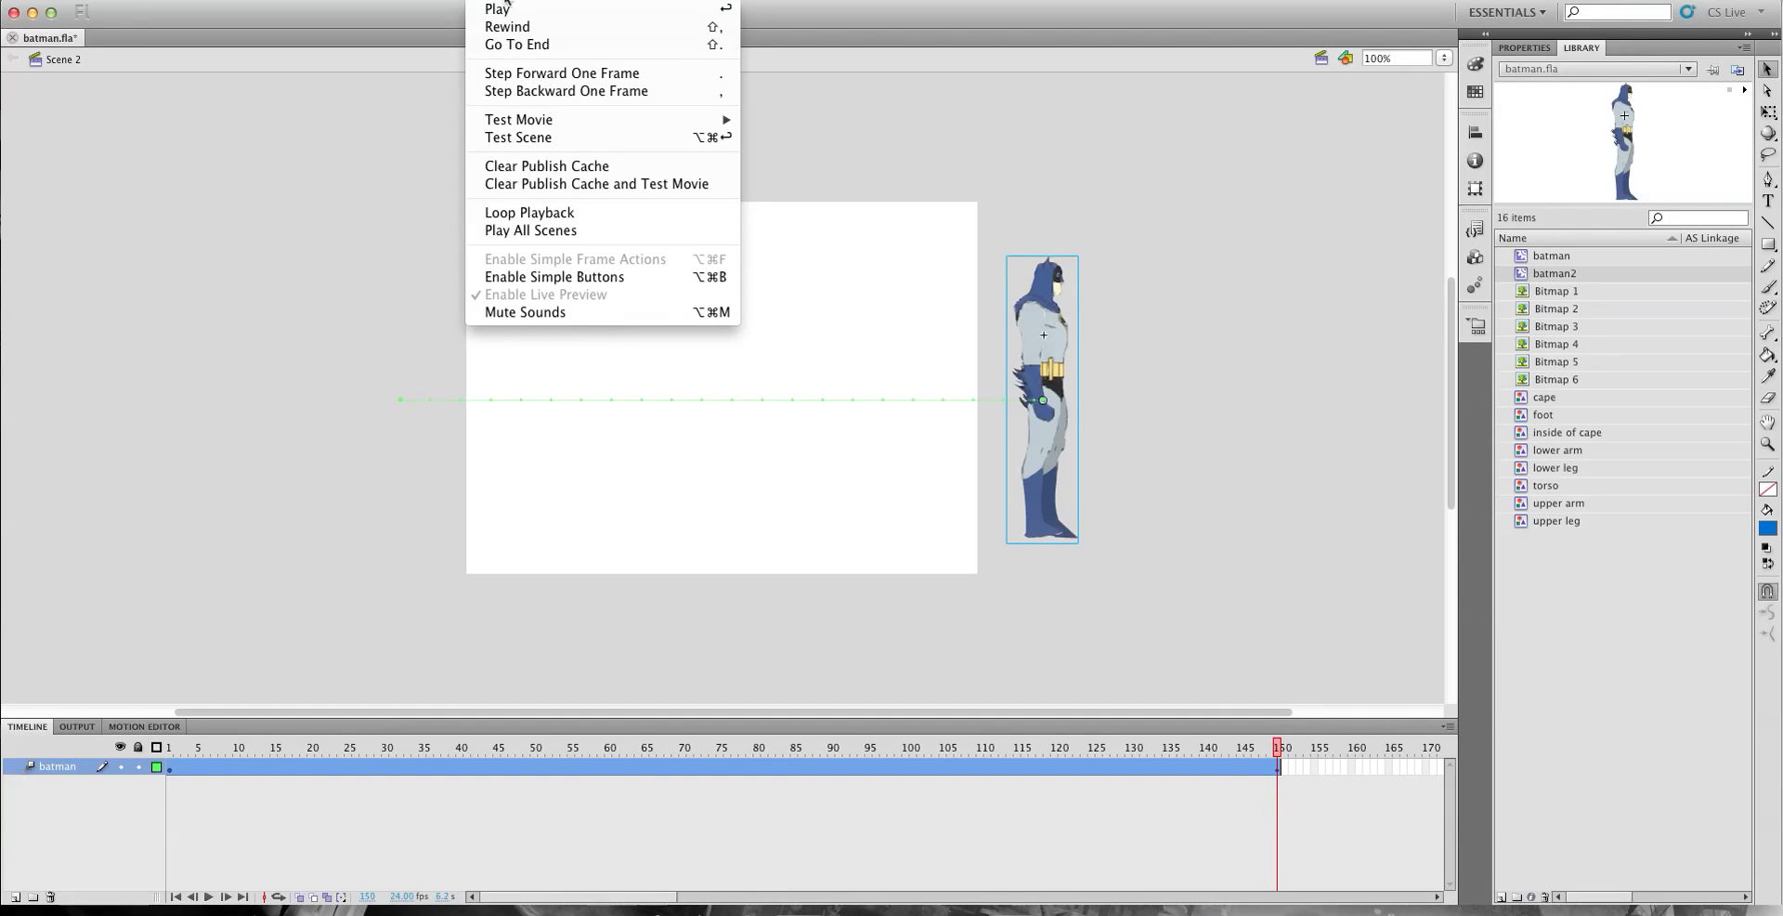
pyautogui.click(554, 138)
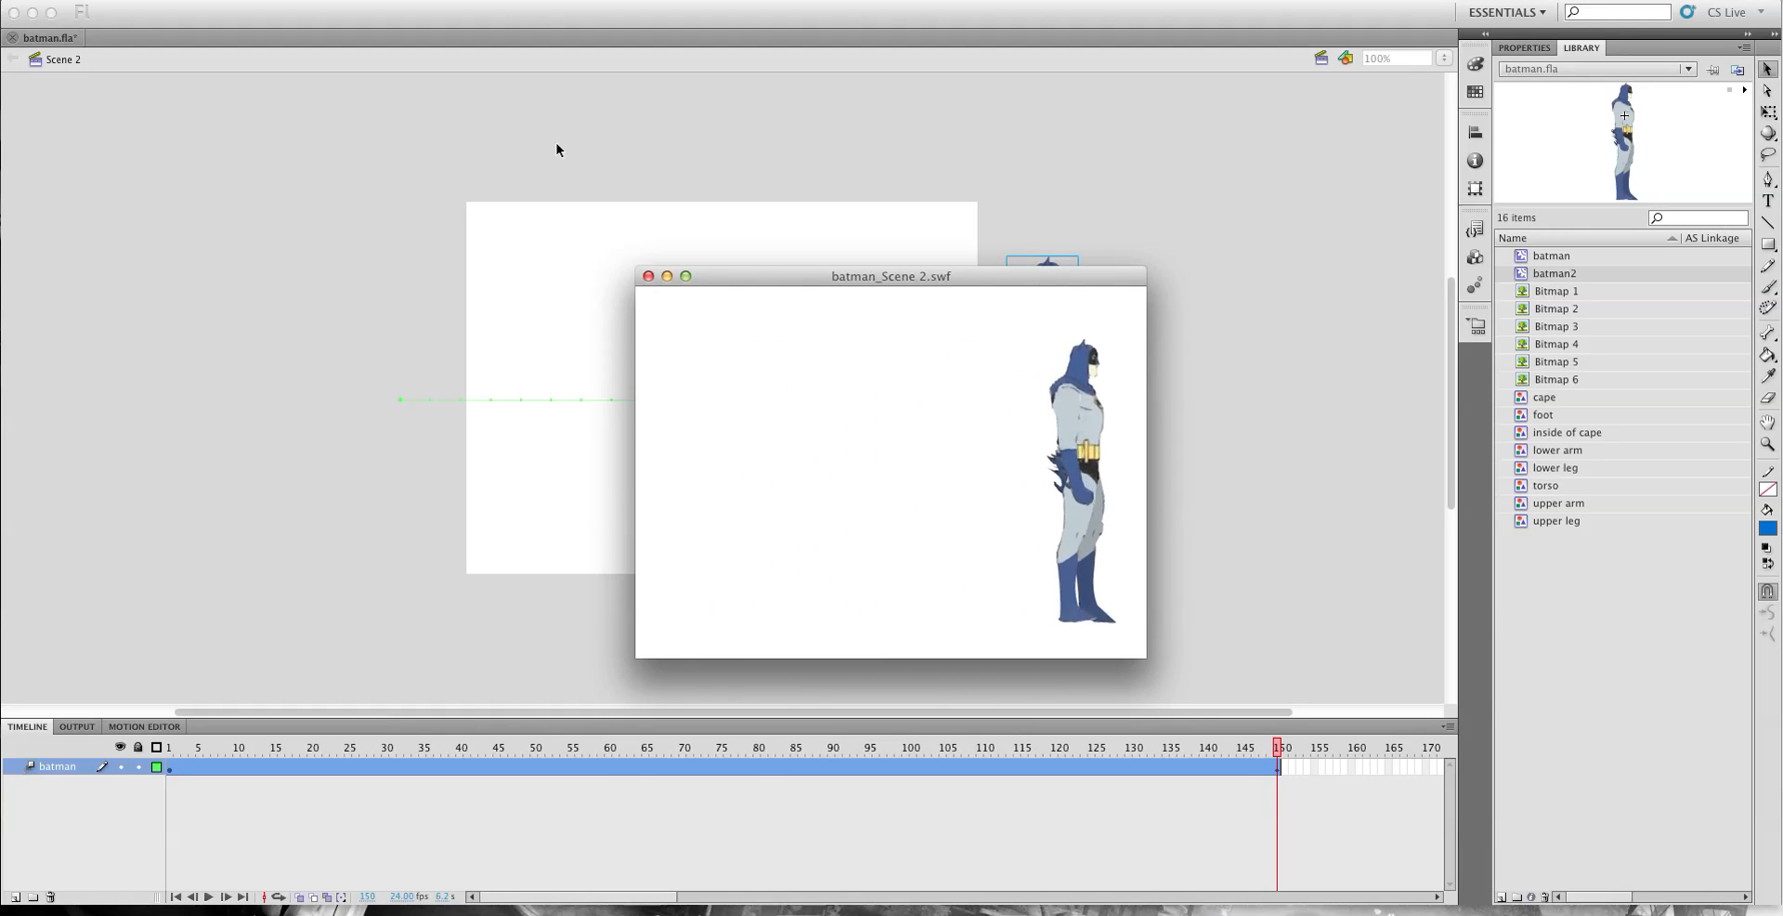
pyautogui.click(649, 277)
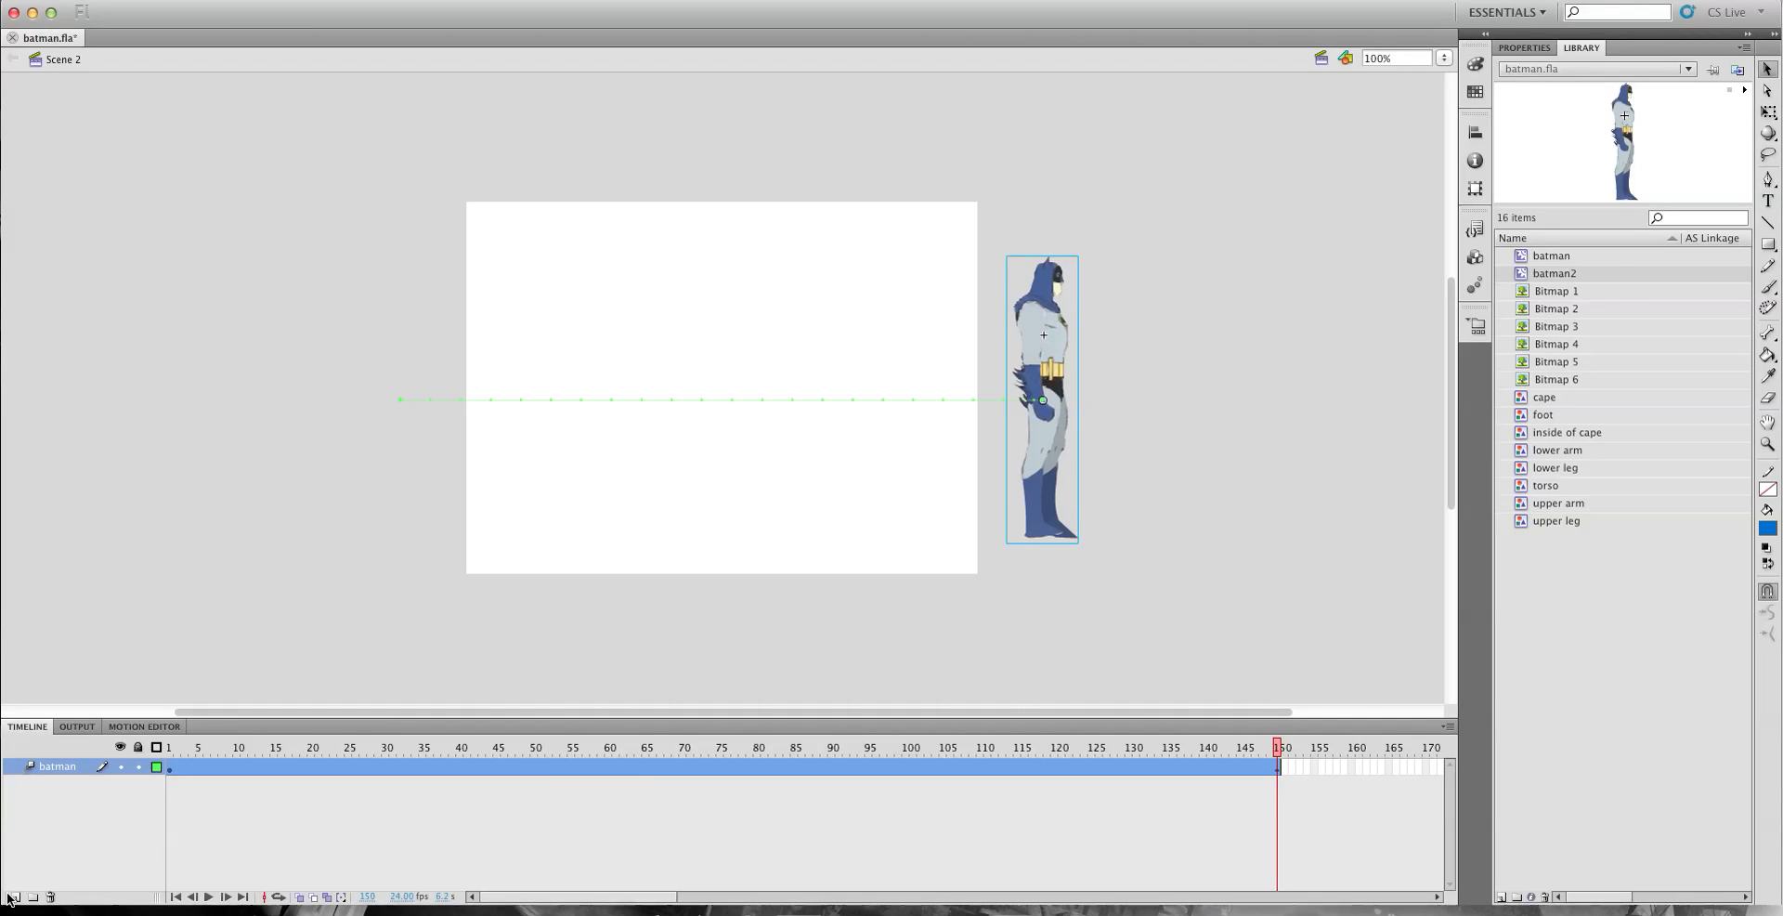
# Add a layer named ground and place it beneath the batman layer.
pyautogui.click(15, 897)
pyautogui.doubleClick(55, 765)
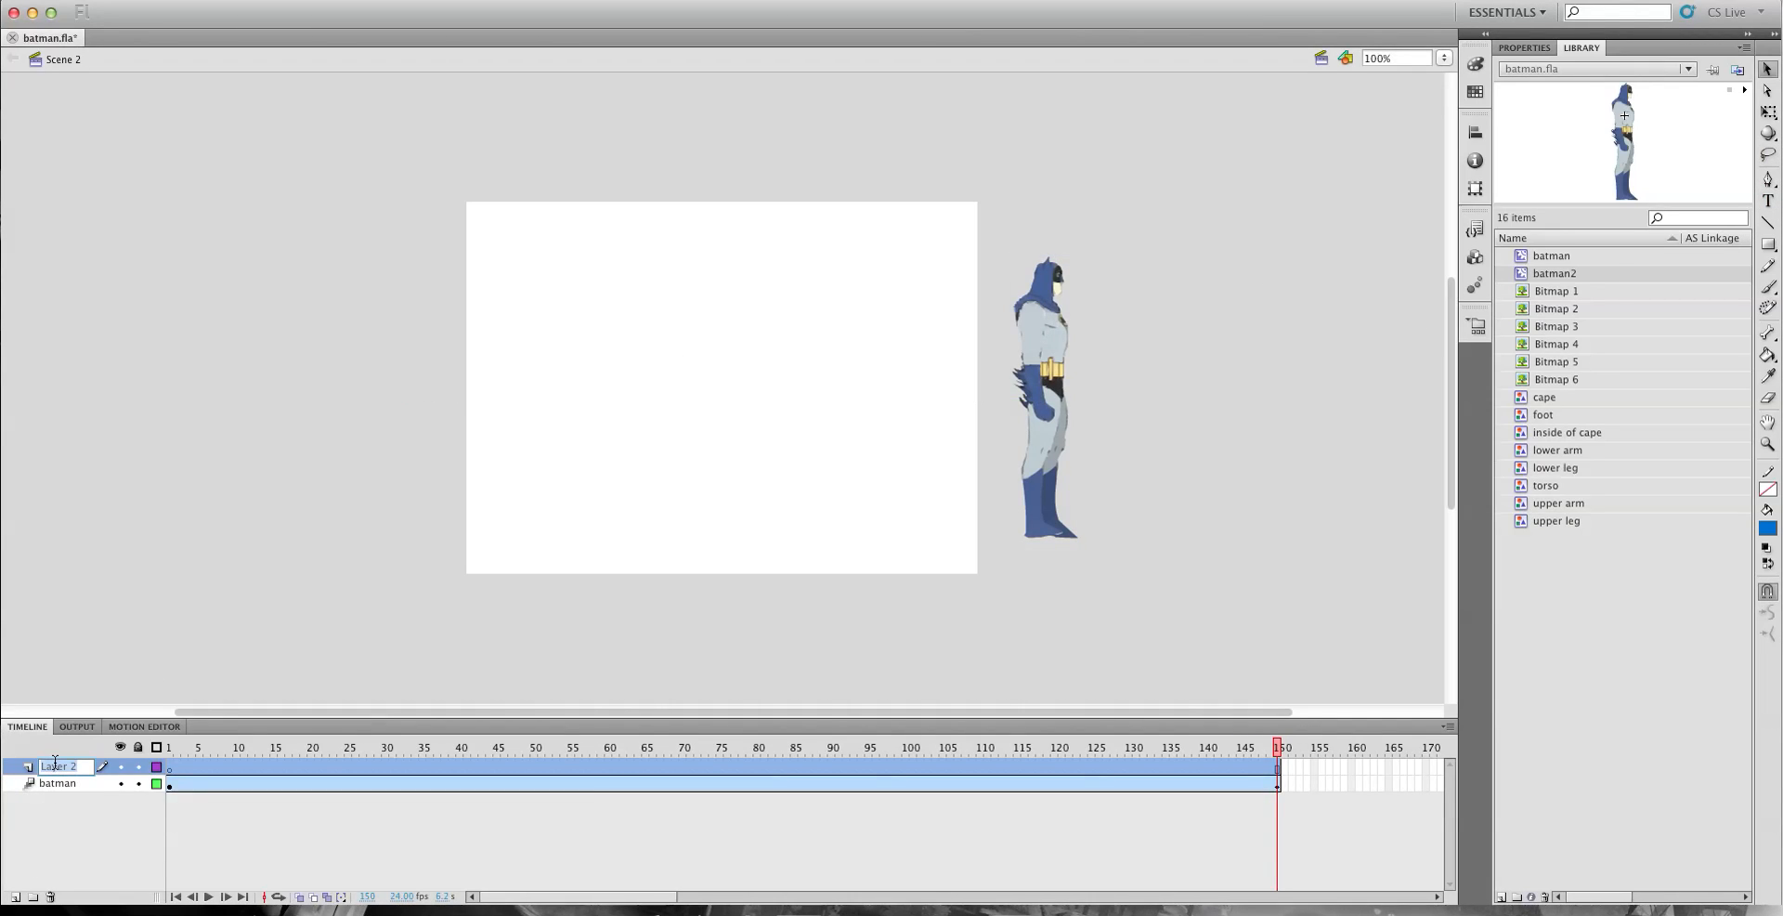
pyautogui.write('ground')
pyautogui.press('Return')
pyautogui.moveTo(56, 791); pyautogui.dragTo(57, 801)
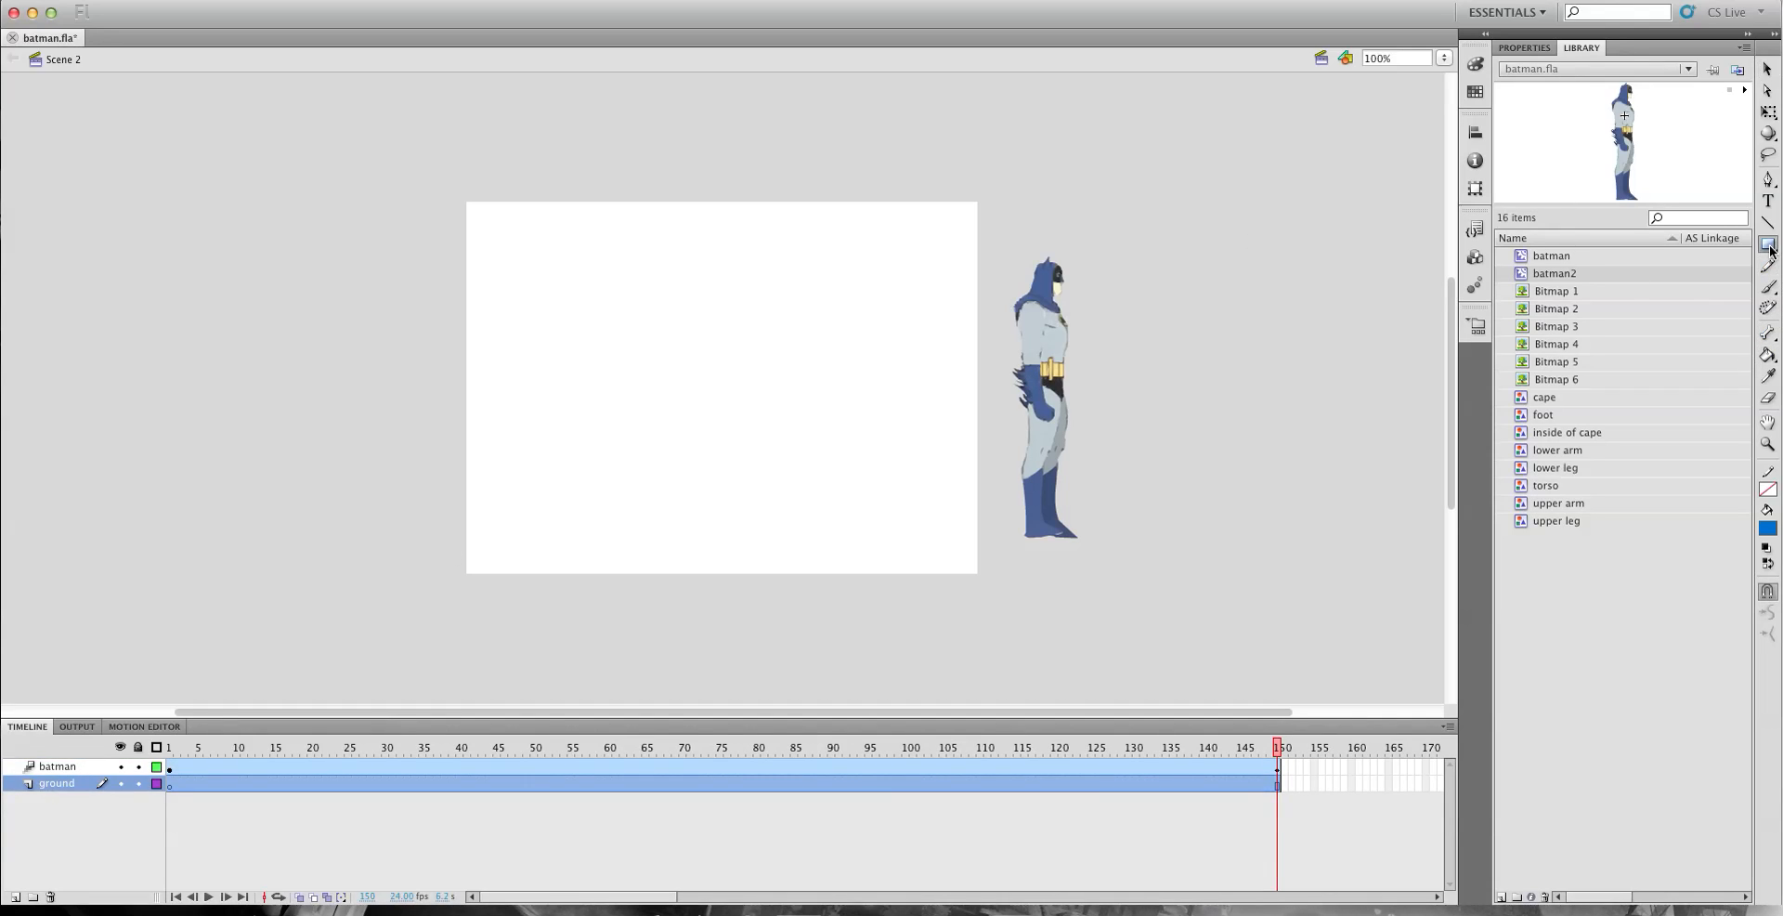
# Draw a black rectangle on the ground layer, spanning slightly beyond the stage width from Batman's feet to below the stage's lower edge.
pyautogui.click(1768, 528)
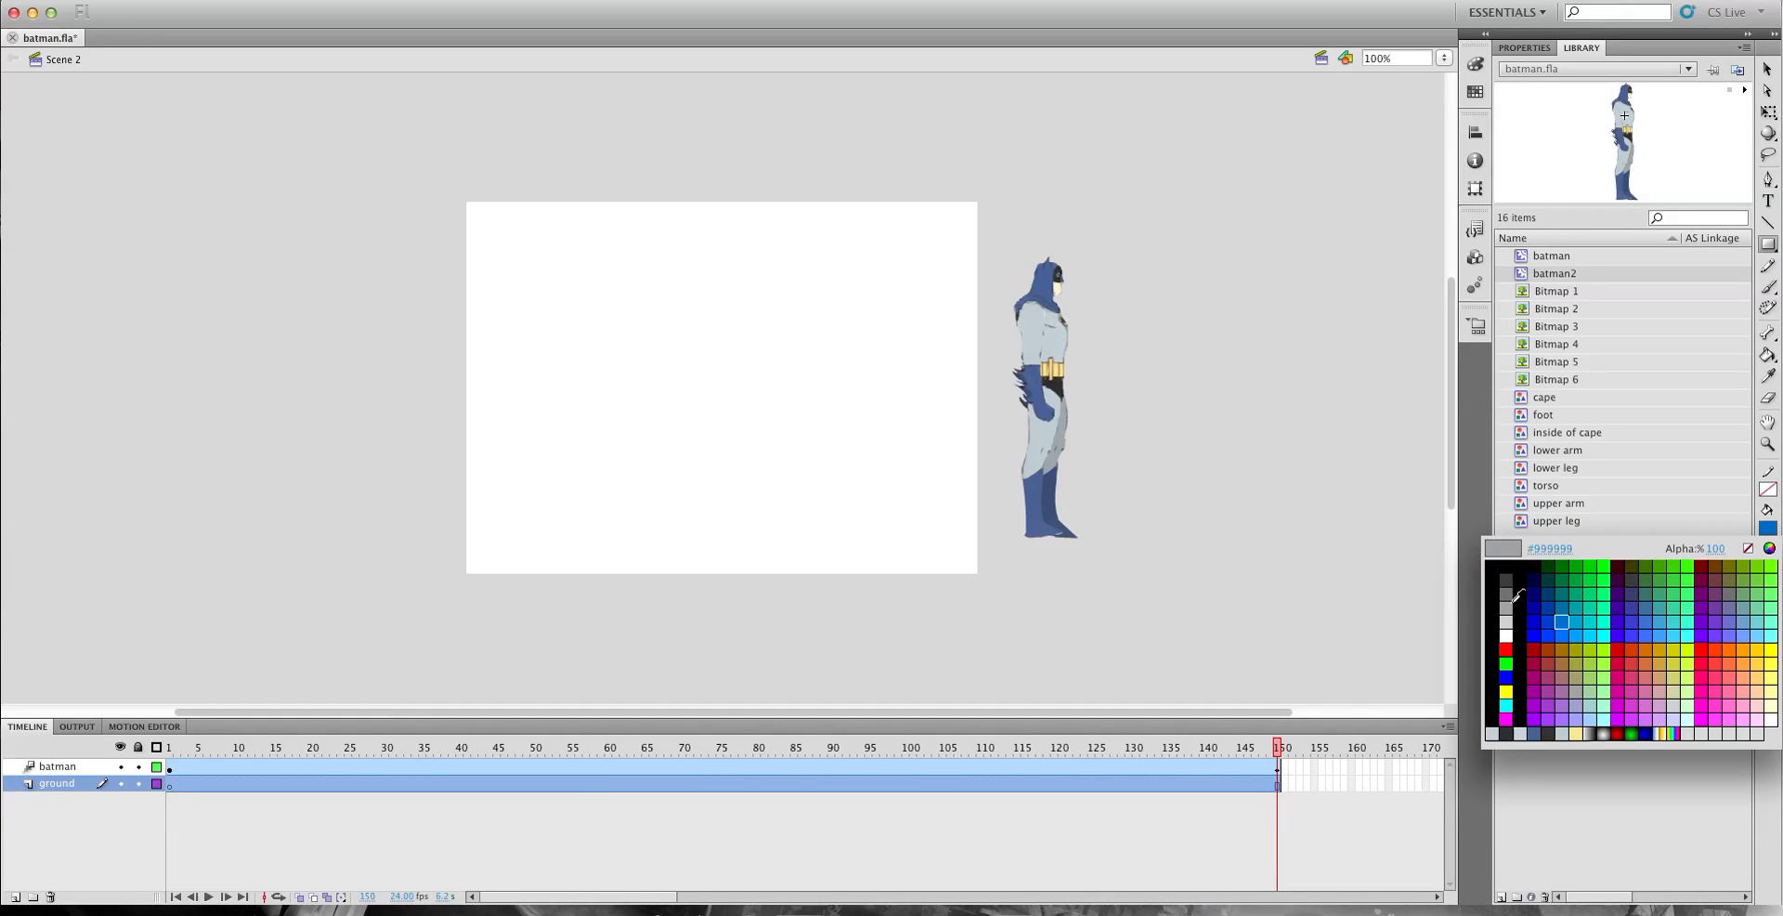
pyautogui.click(1494, 574)
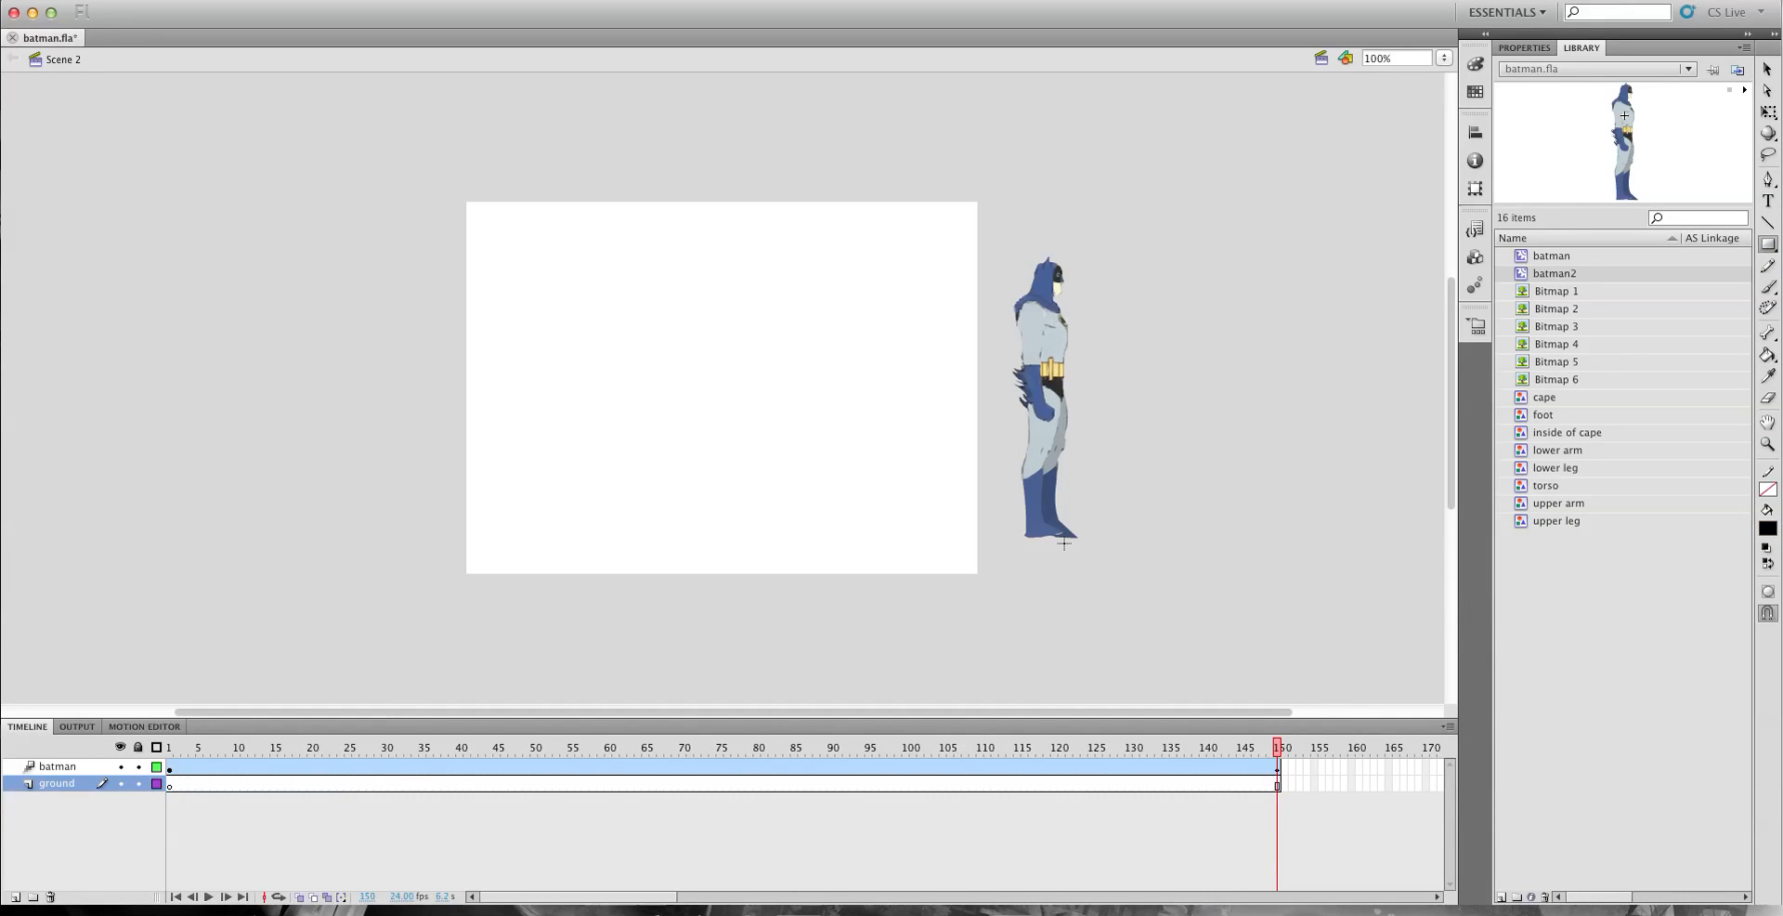
pyautogui.moveTo(792, 745); pyautogui.dragTo(453, 747)
pyautogui.moveTo(447, 532); pyautogui.dragTo(996, 602)
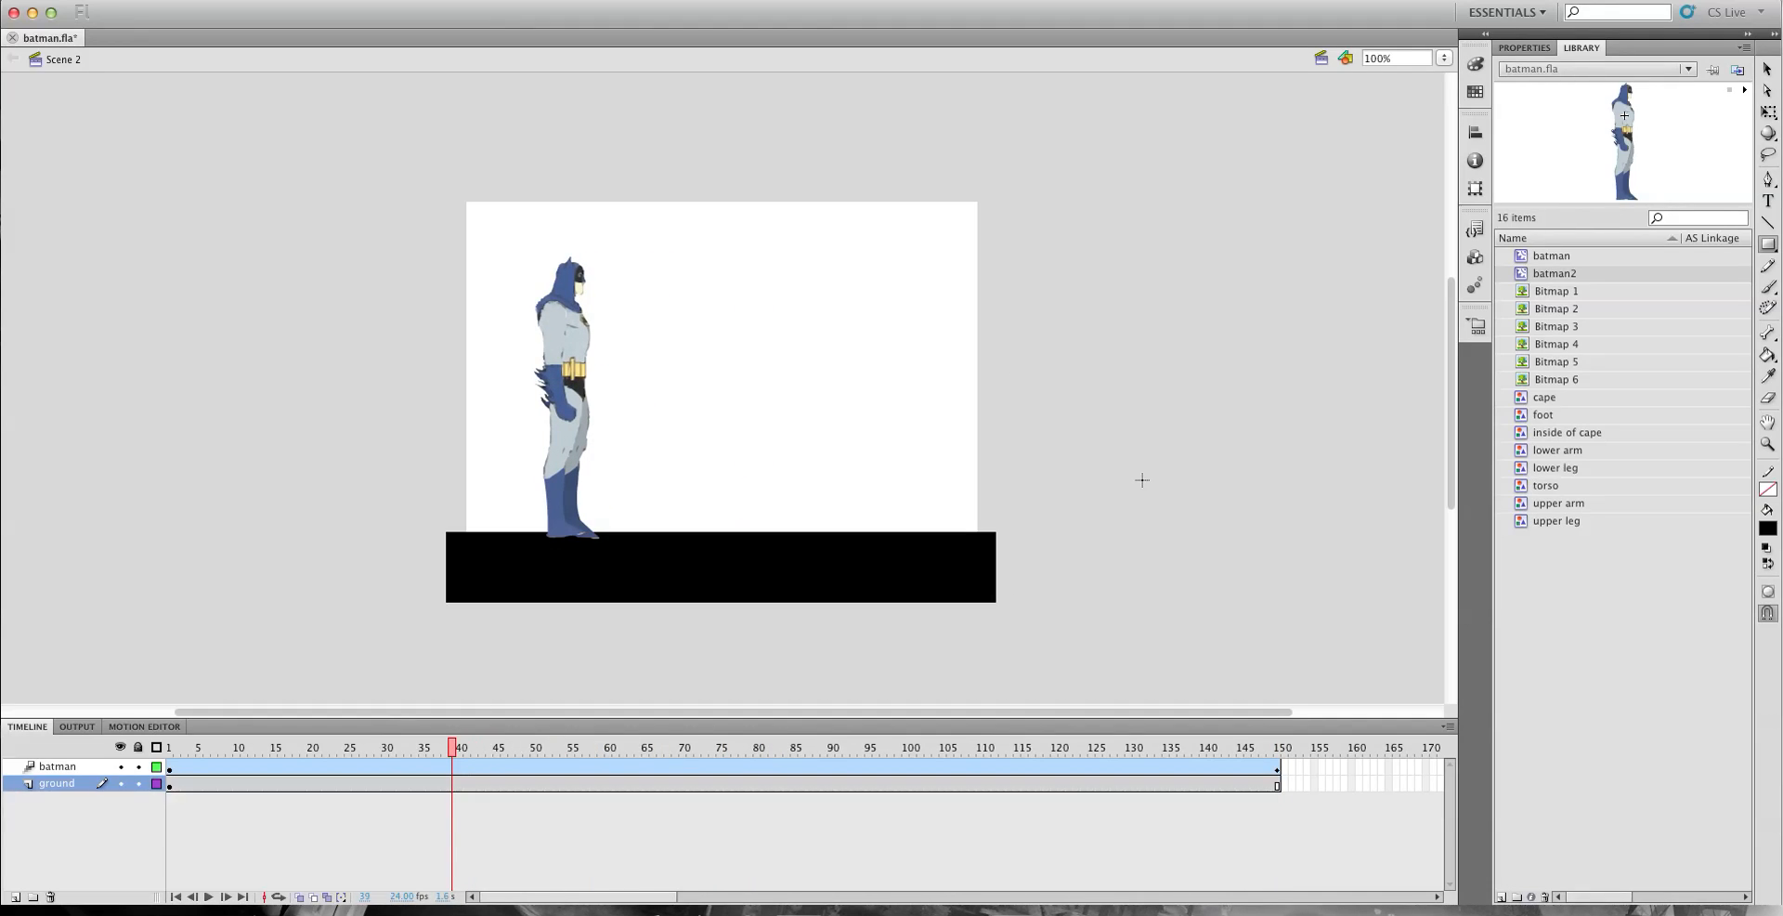
# Nudge the black ground rectangle up four steps so that Batman's feet overlap its upper edge.
pyautogui.click(1768, 69)
pyautogui.click(794, 587)
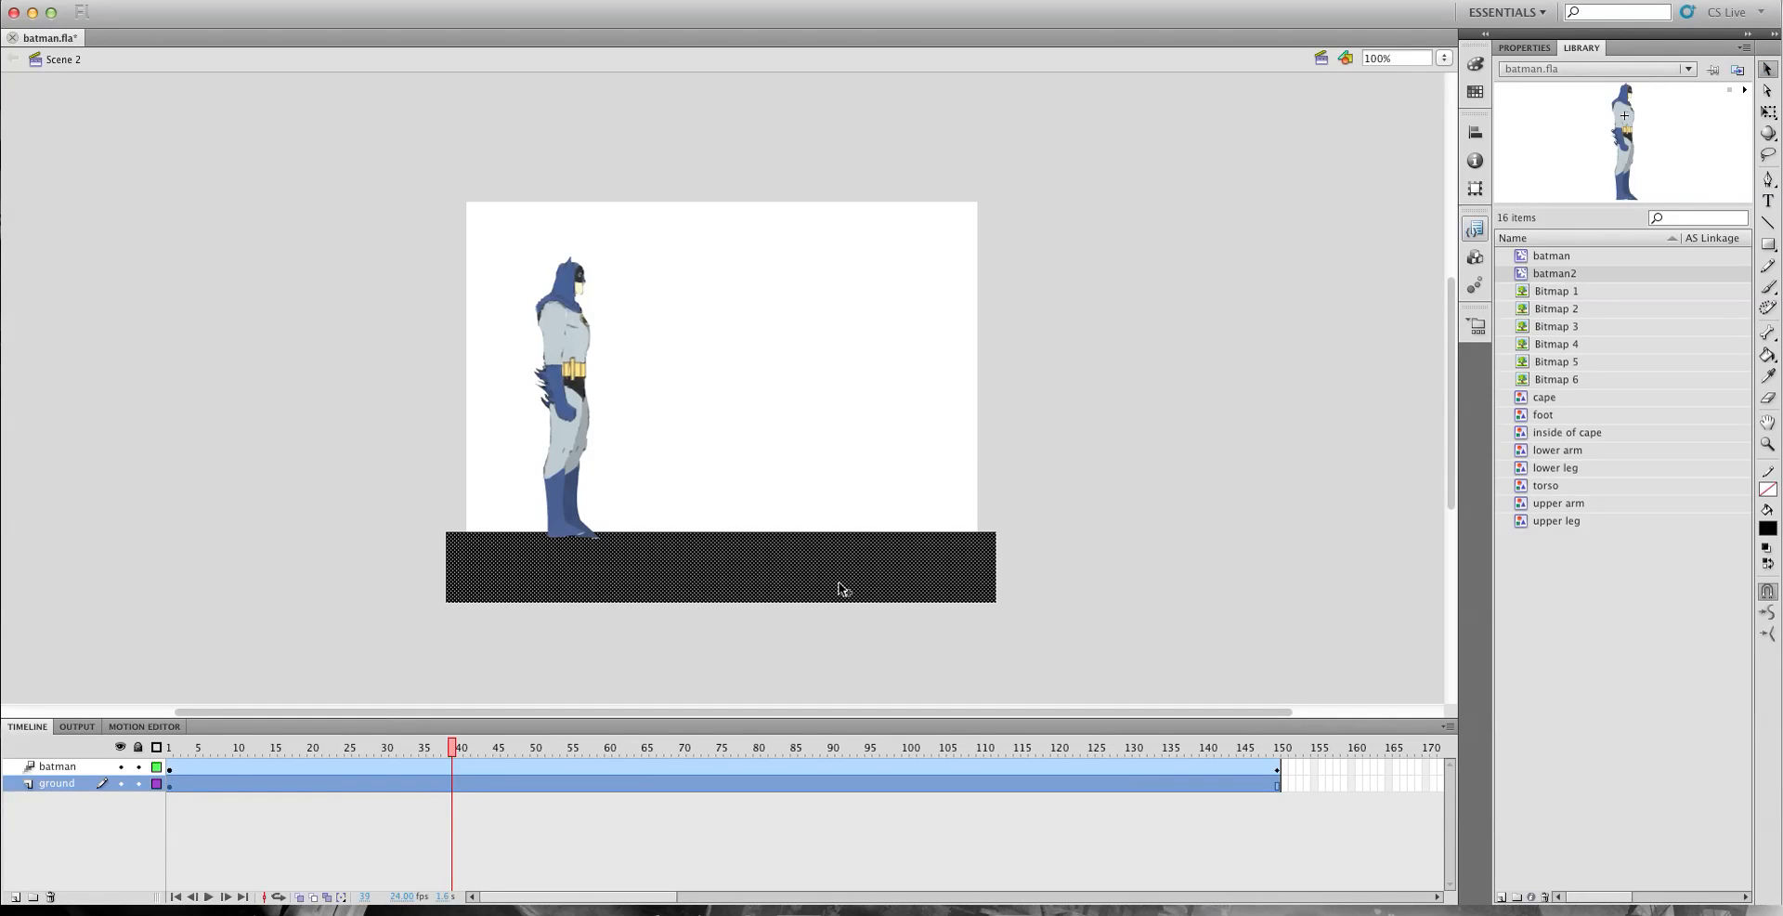
pyautogui.press('Up')
pyautogui.press('Up')
pyautogui.press('Up')
pyautogui.press('Up')
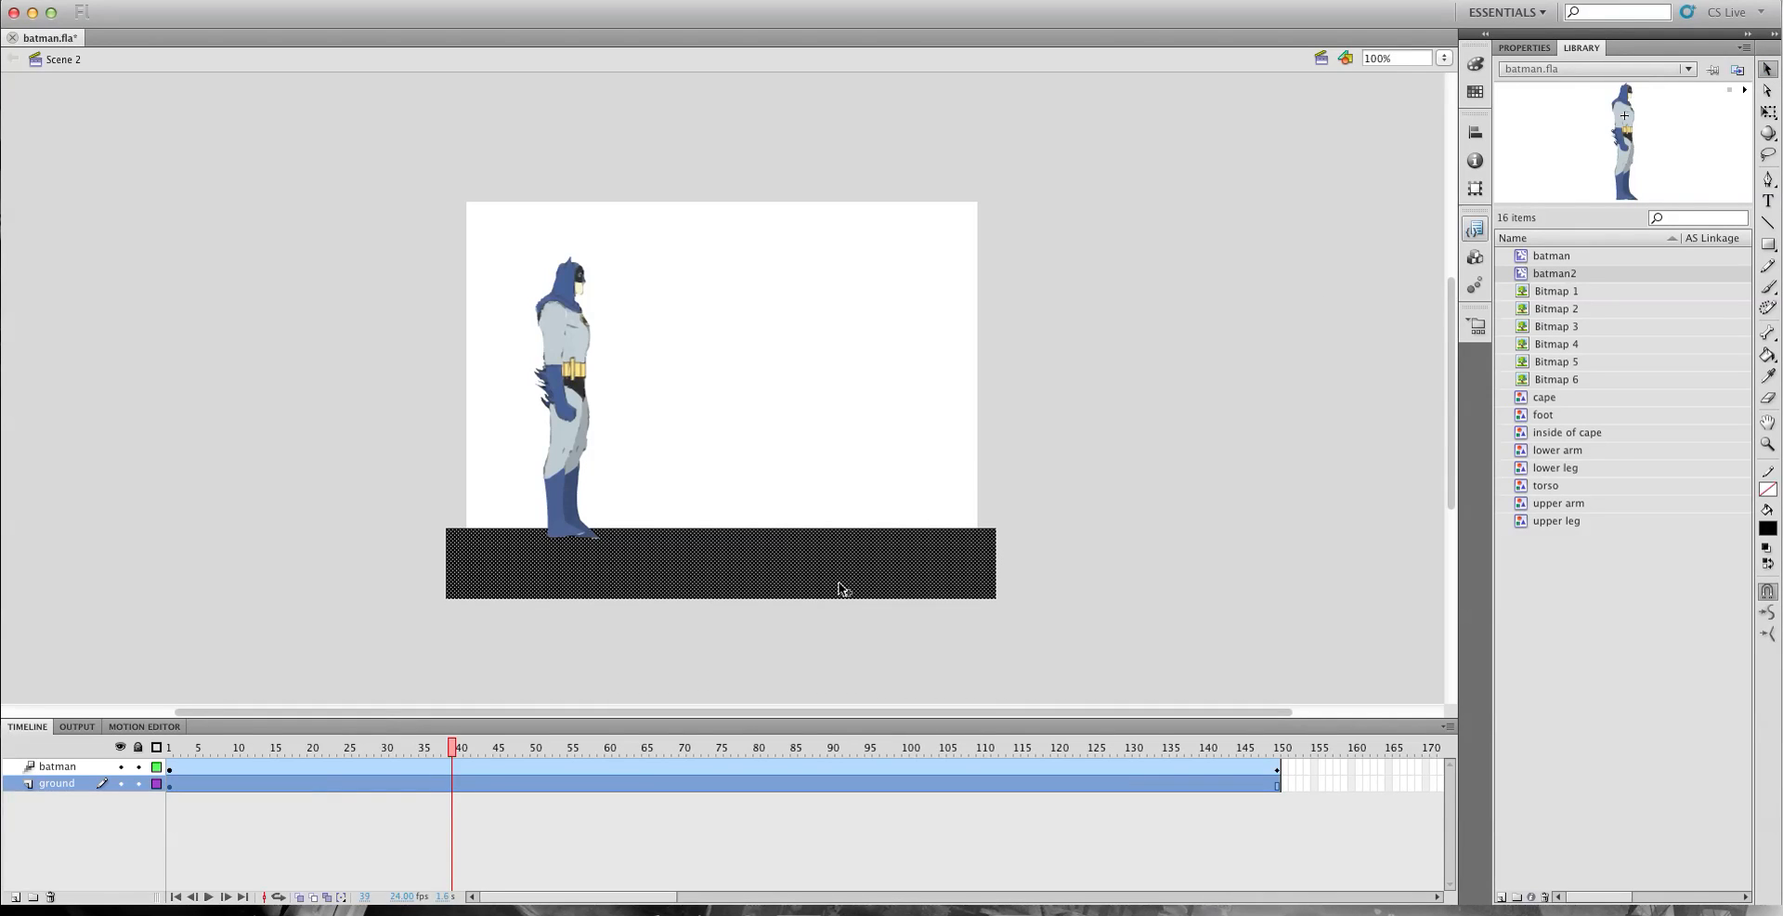
pyautogui.click(335, 277)
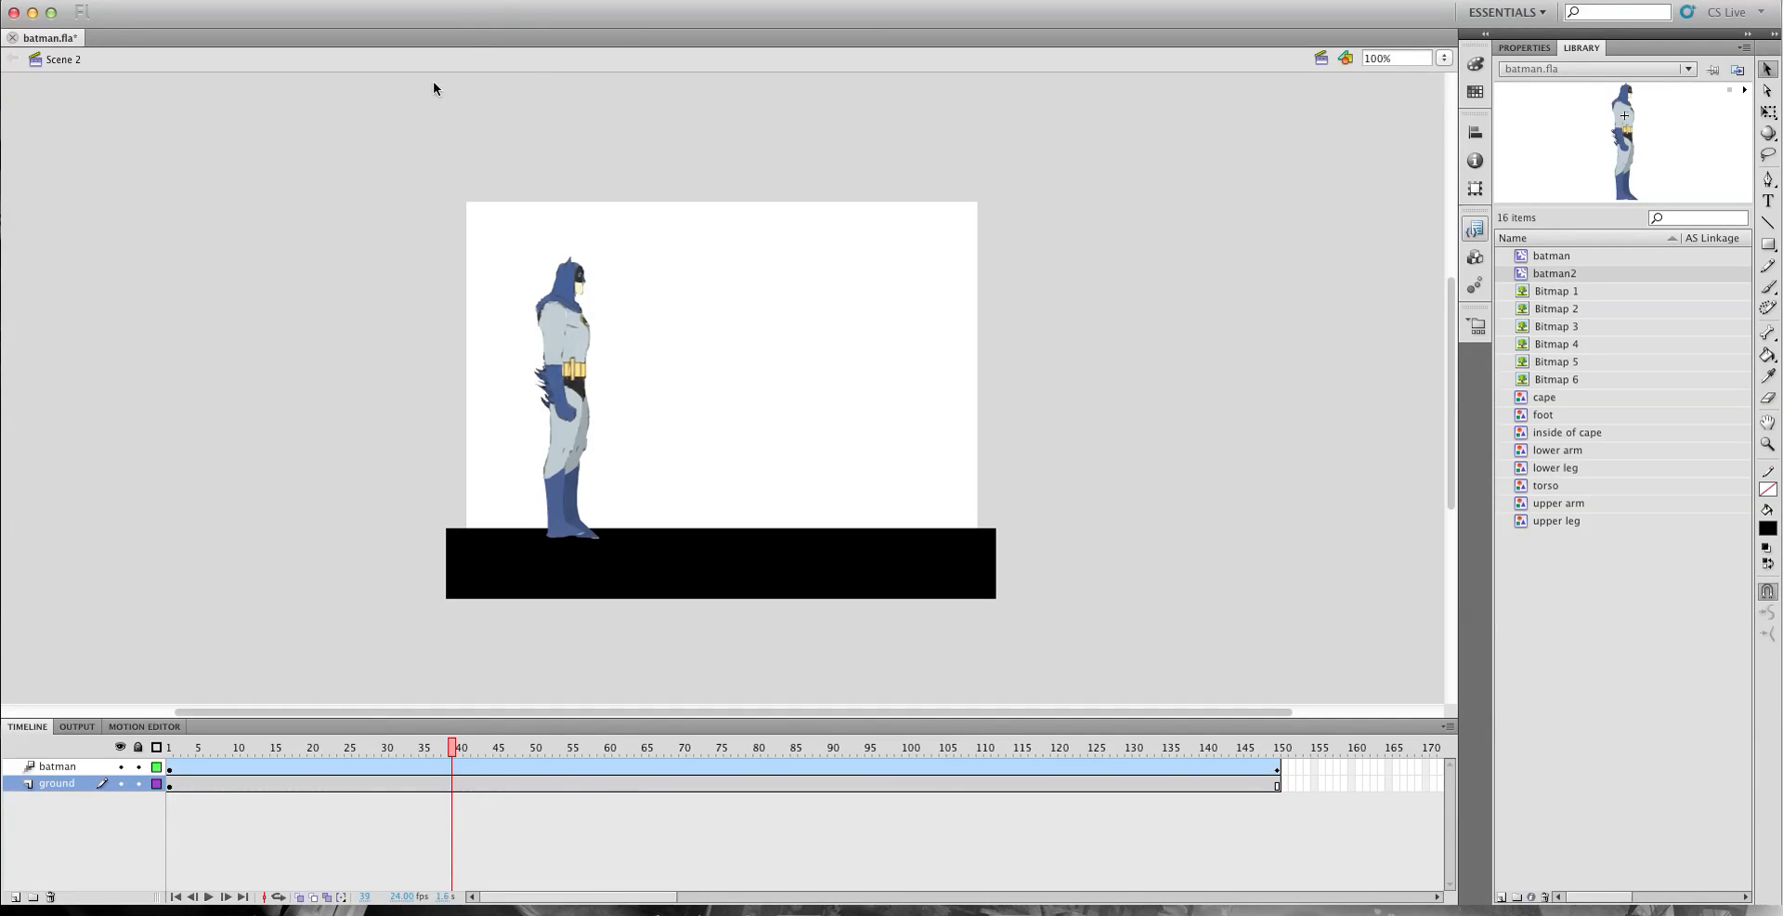
# Test Scene 2 to check Batman walking over the black ground, and close the preview.
pyautogui.click(506, 1)
pyautogui.click(559, 134)
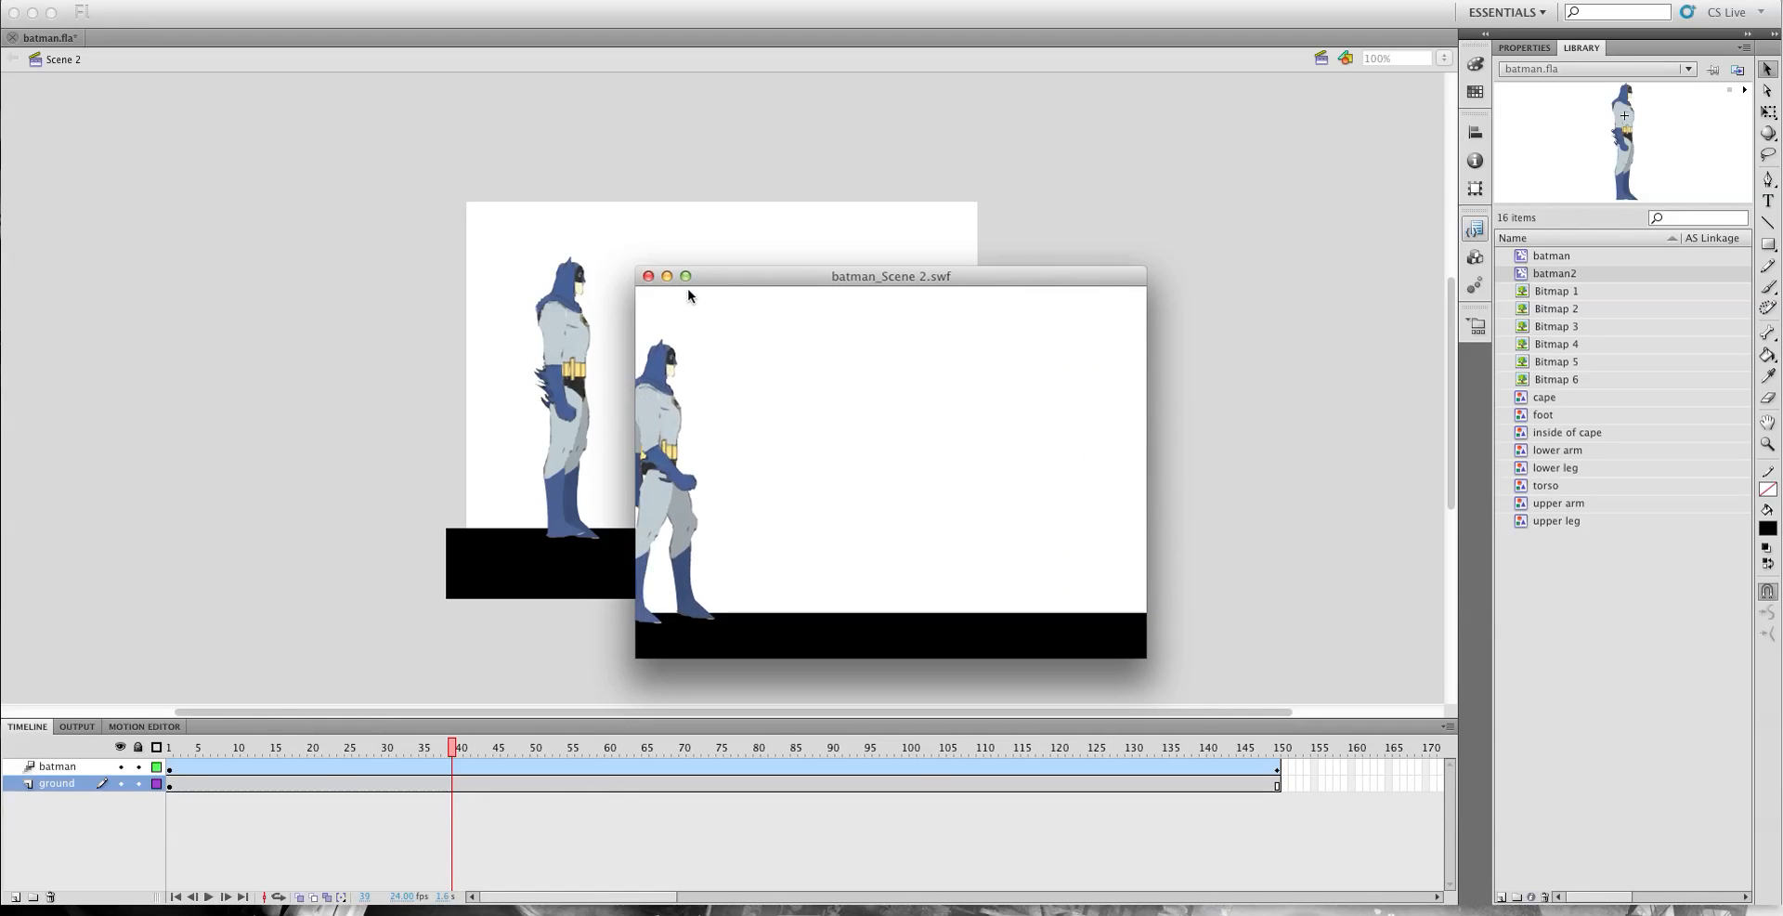
pyautogui.click(648, 276)
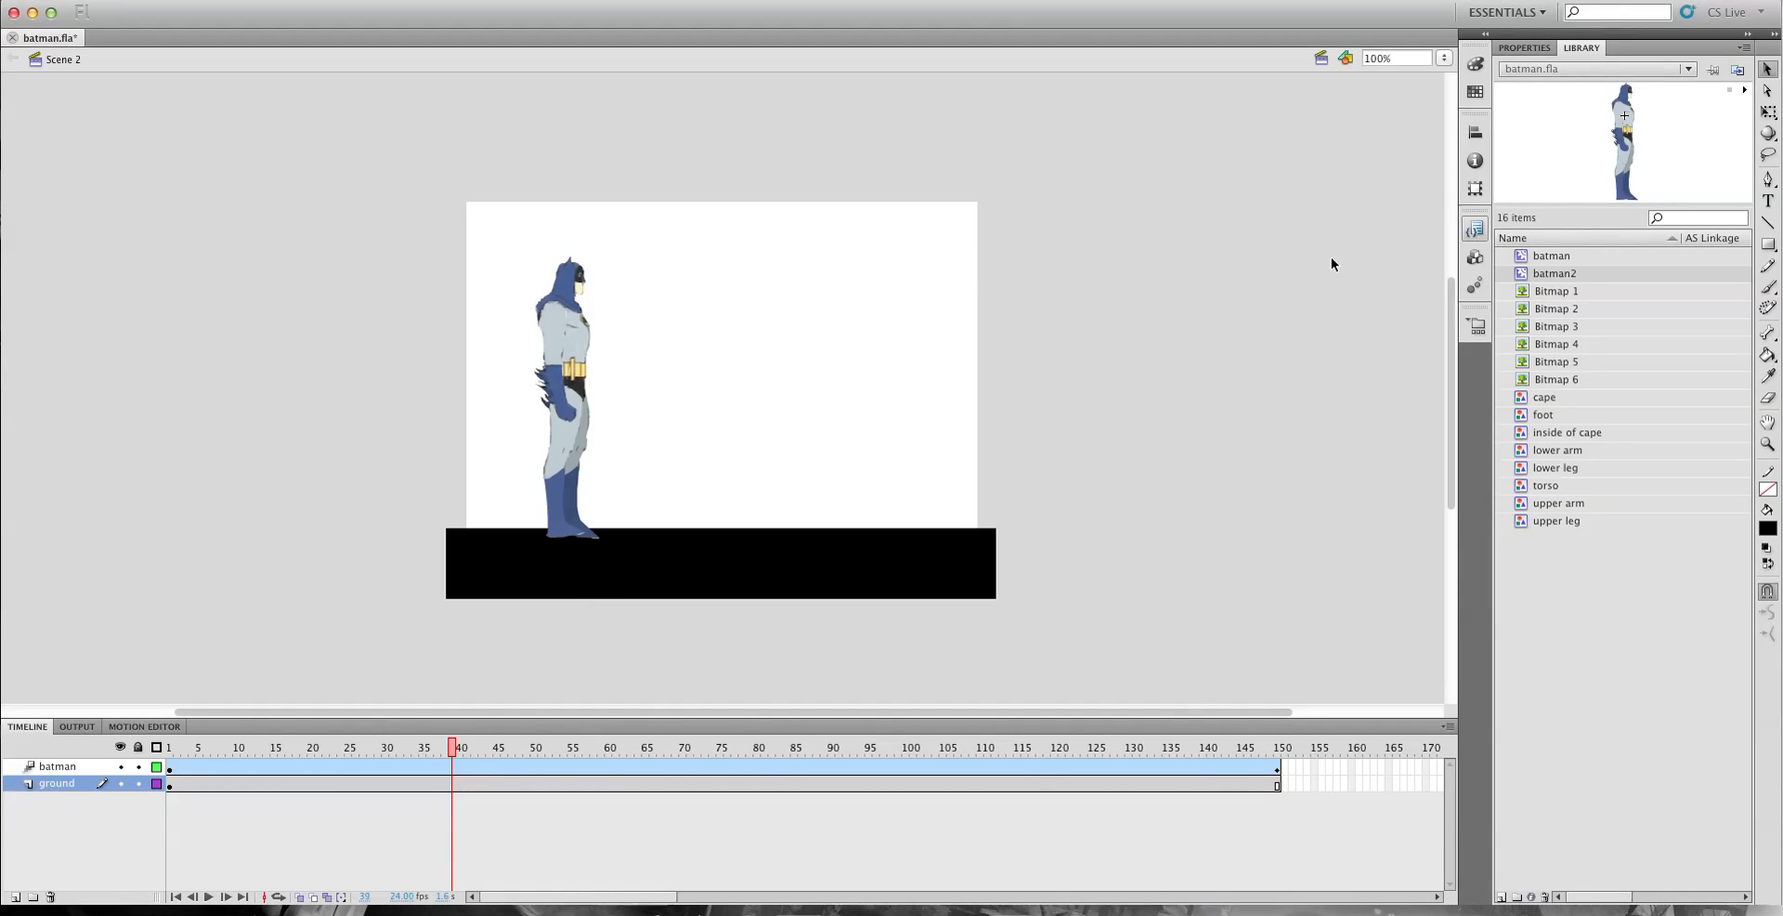
# Open the batman2 symbol to examine the walk poses between frames 1 and 15, and return to frame 1 of Scene 2.
pyautogui.doubleClick(1600, 270)
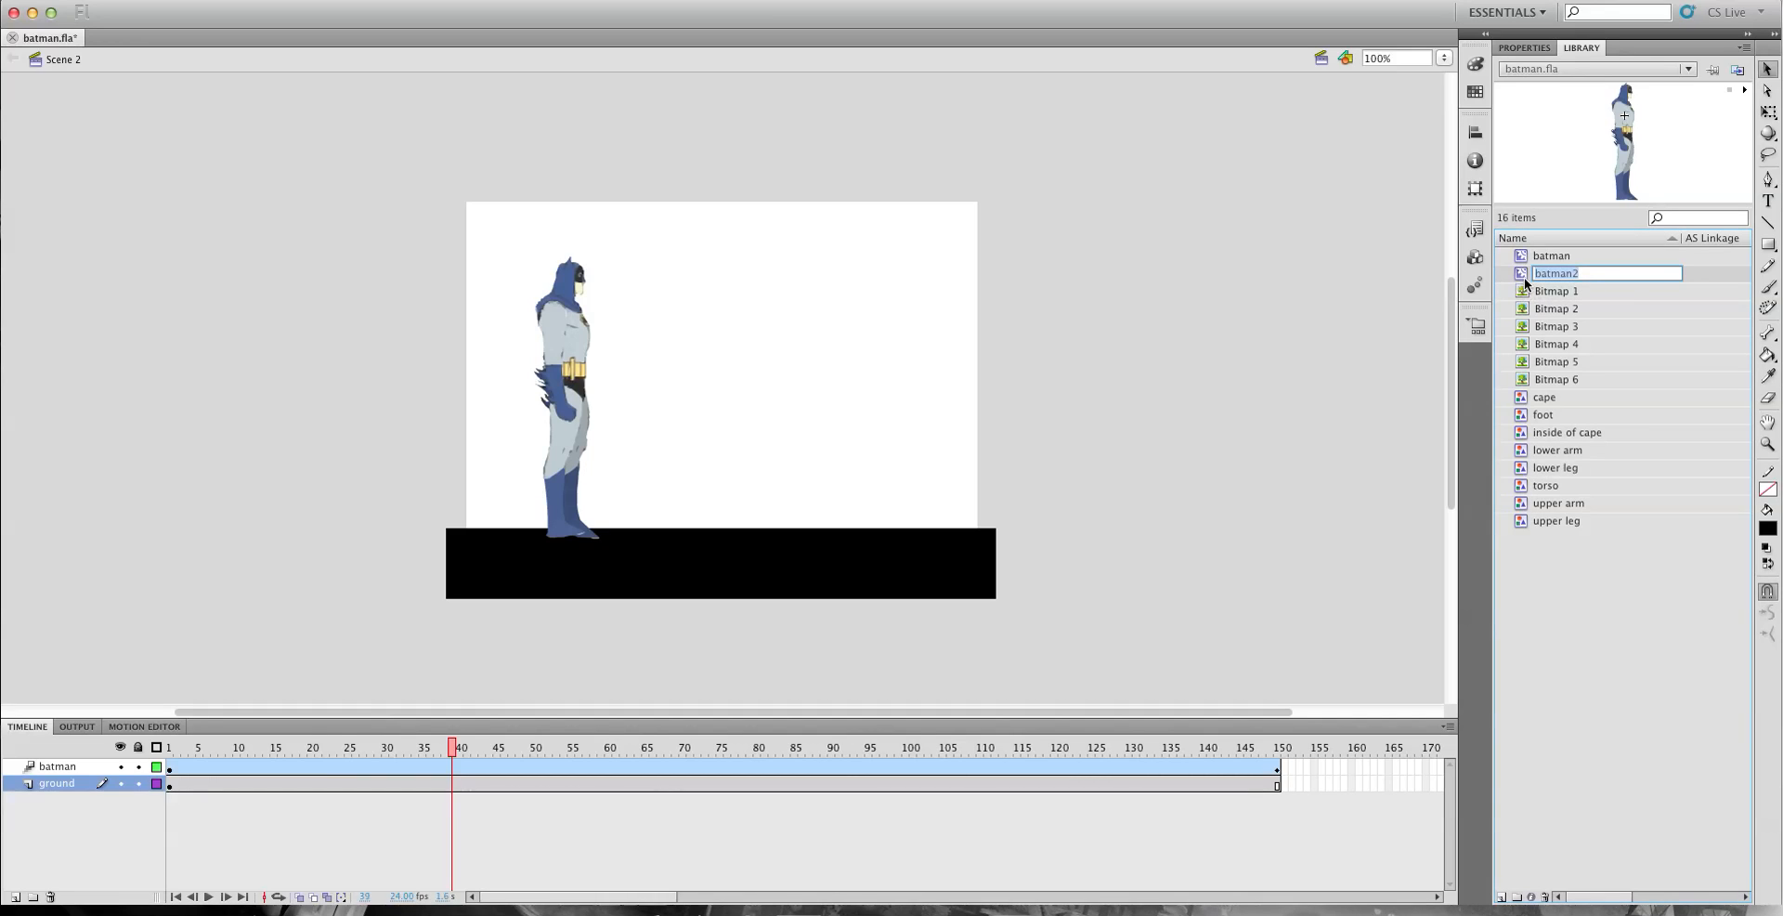
pyautogui.doubleClick(1523, 275)
pyautogui.moveTo(243, 747); pyautogui.dragTo(276, 753)
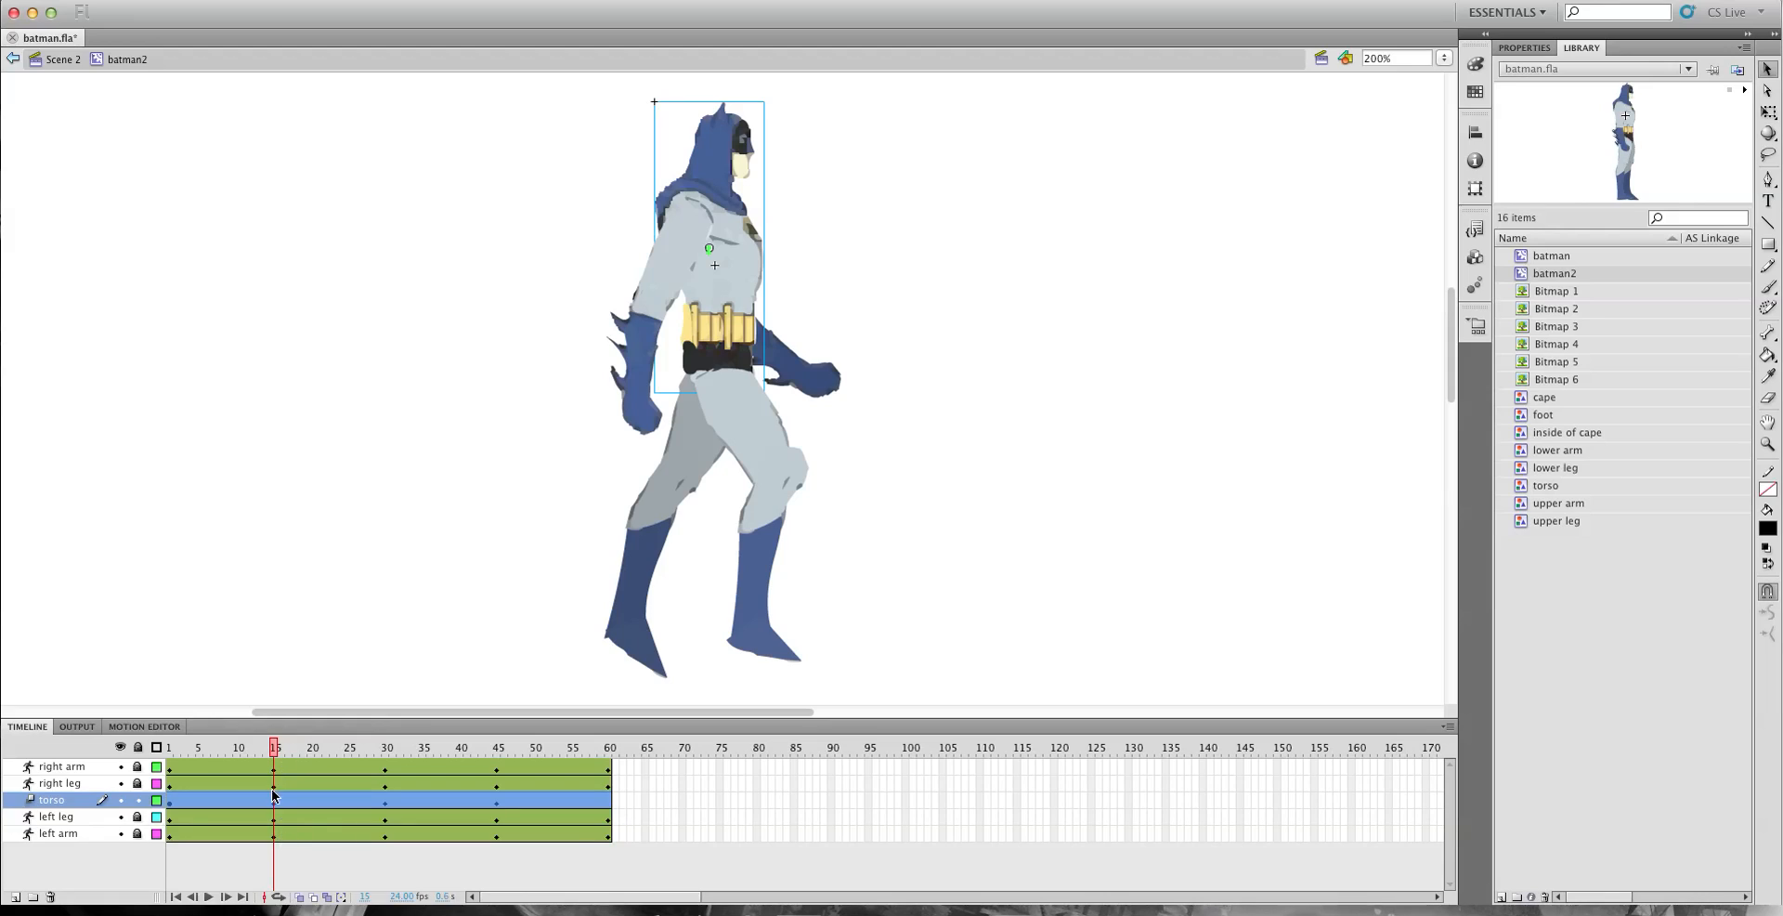
pyautogui.click(272, 750)
pyautogui.moveTo(272, 749); pyautogui.dragTo(179, 775)
pyautogui.moveTo(204, 763); pyautogui.dragTo(168, 758)
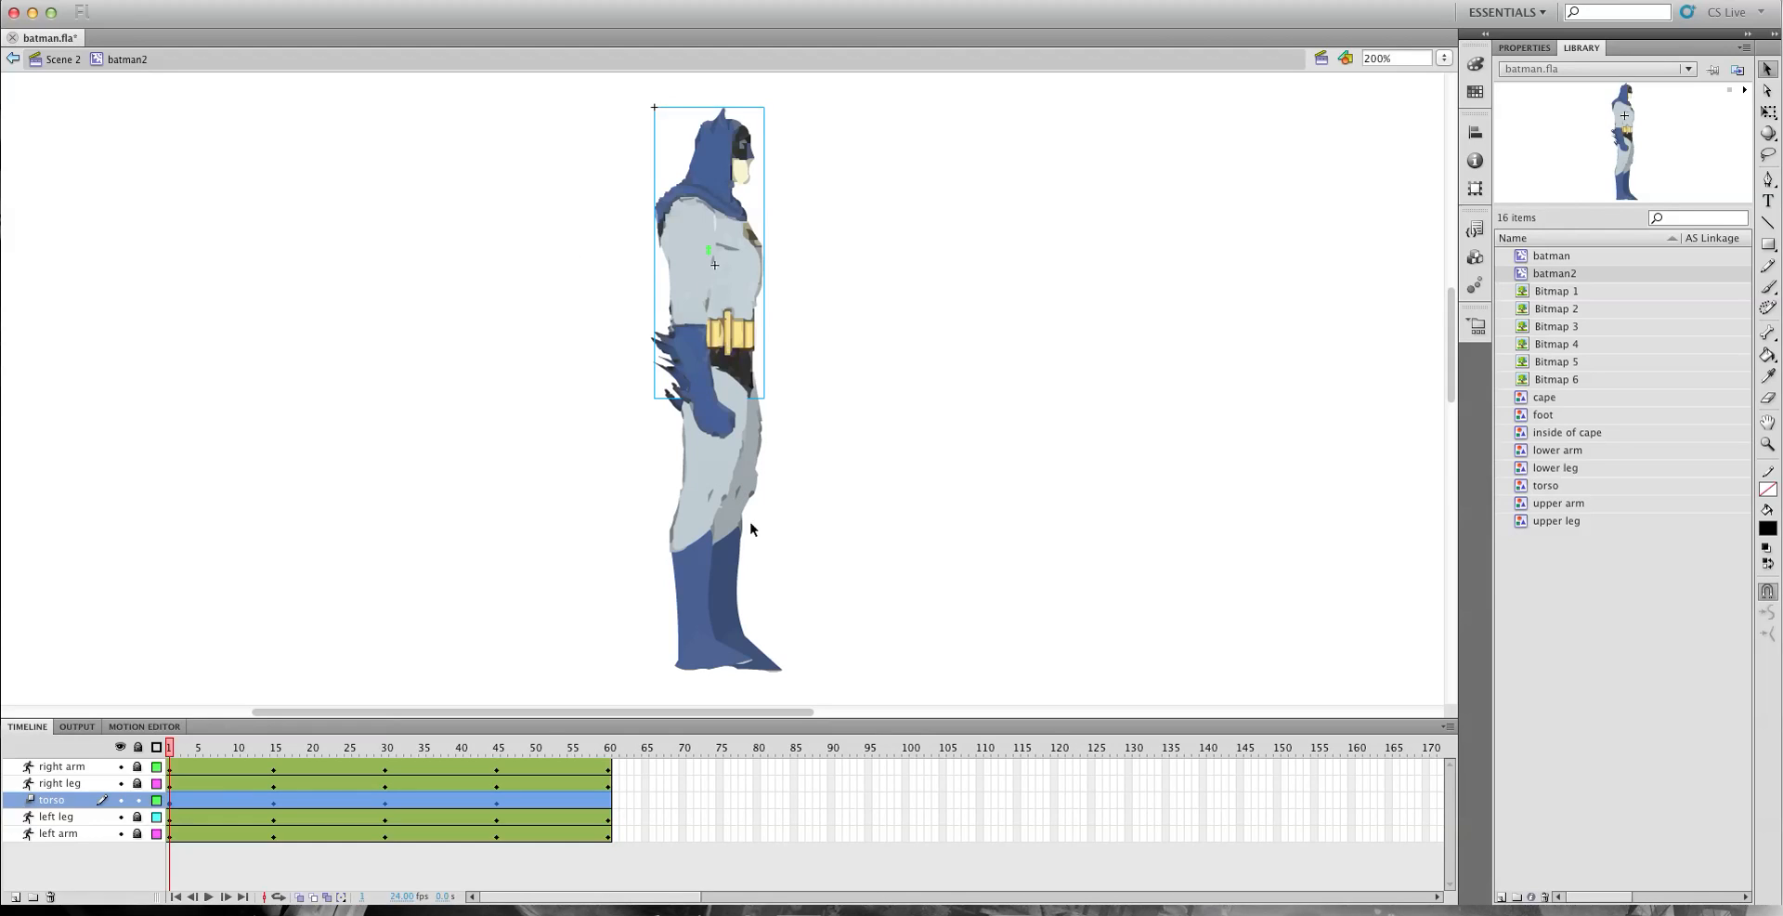
pyautogui.click(58, 61)
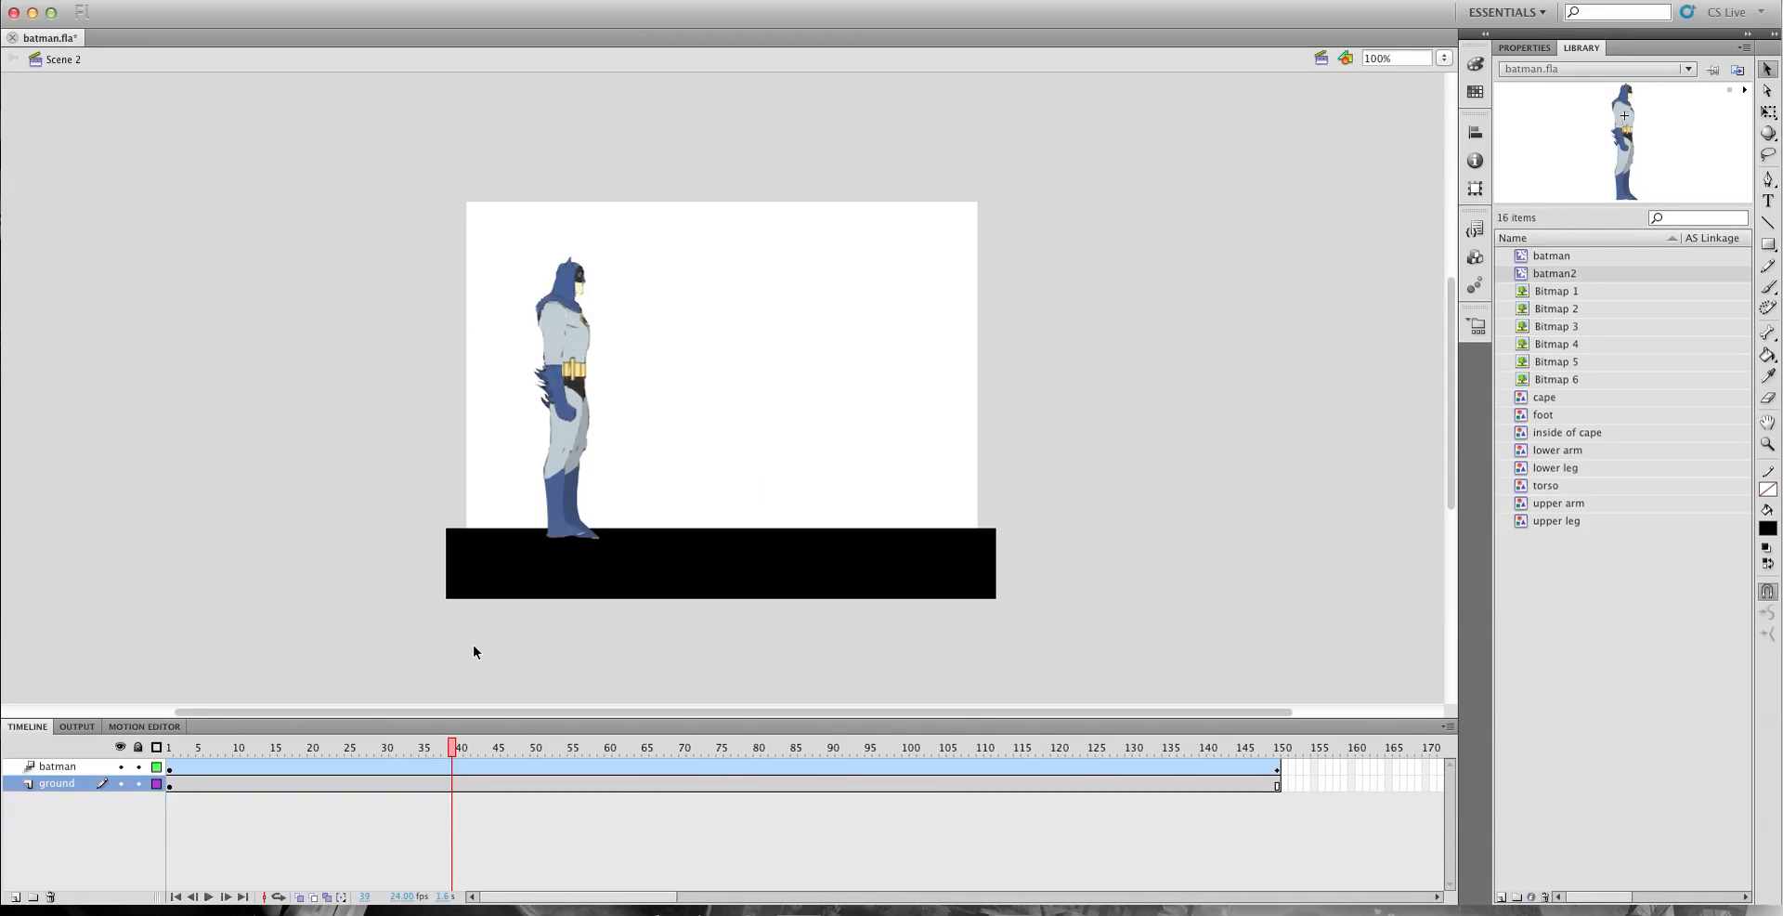
pyautogui.moveTo(452, 747); pyautogui.dragTo(132, 777)
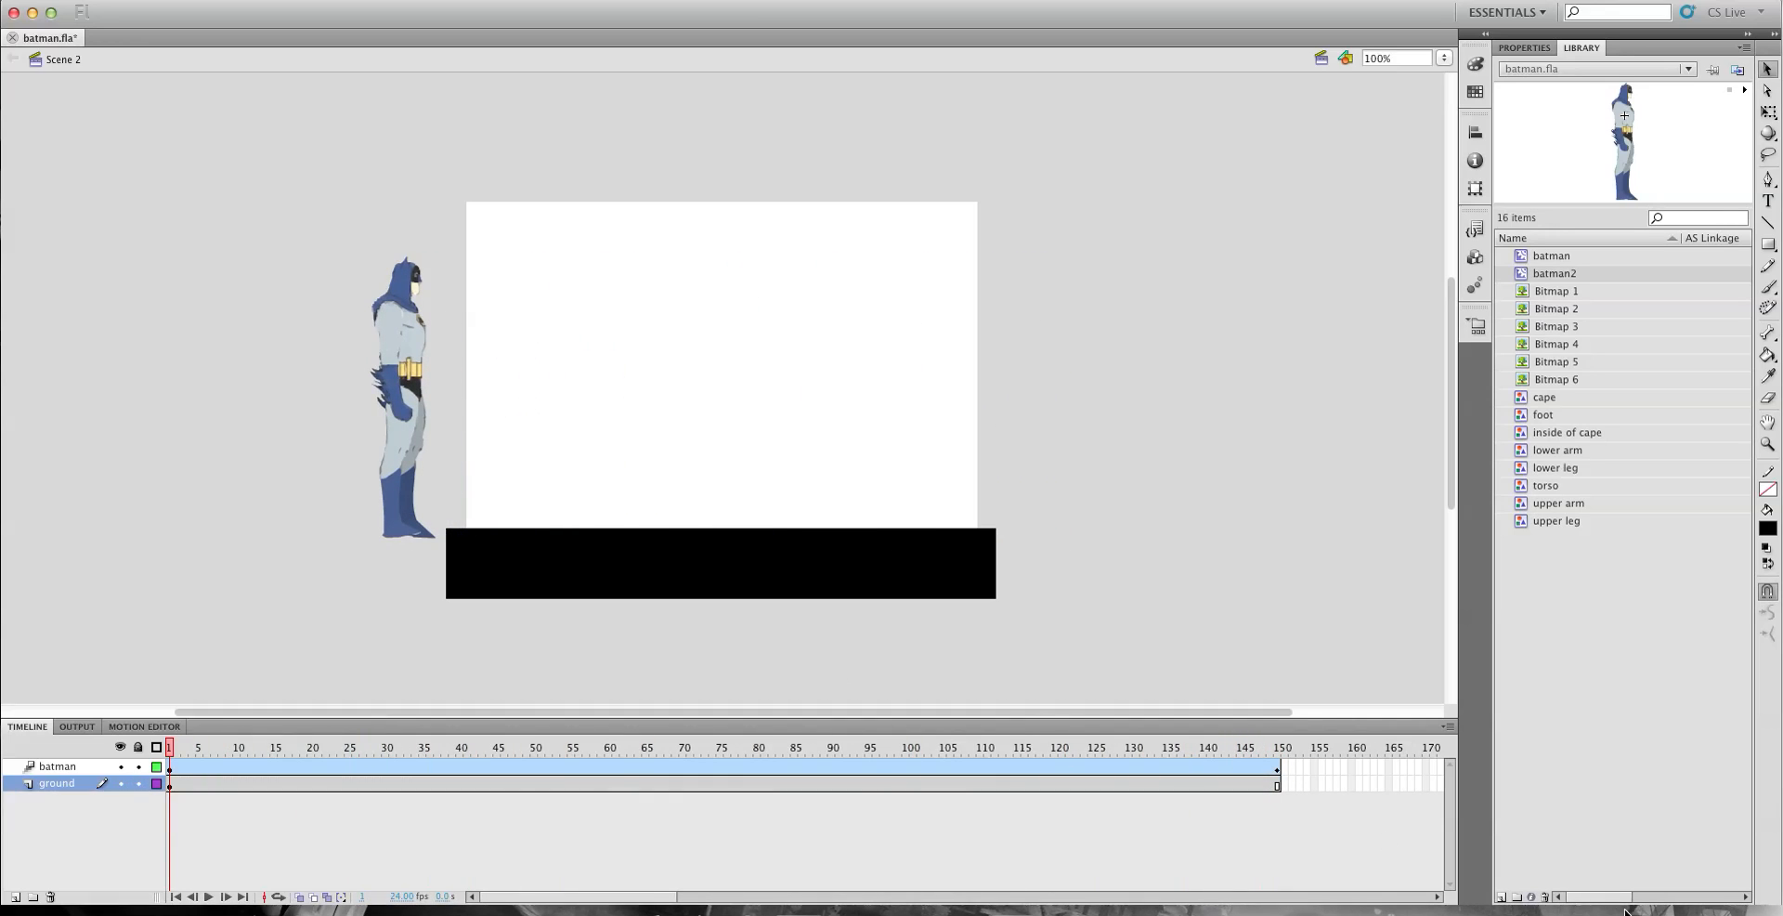